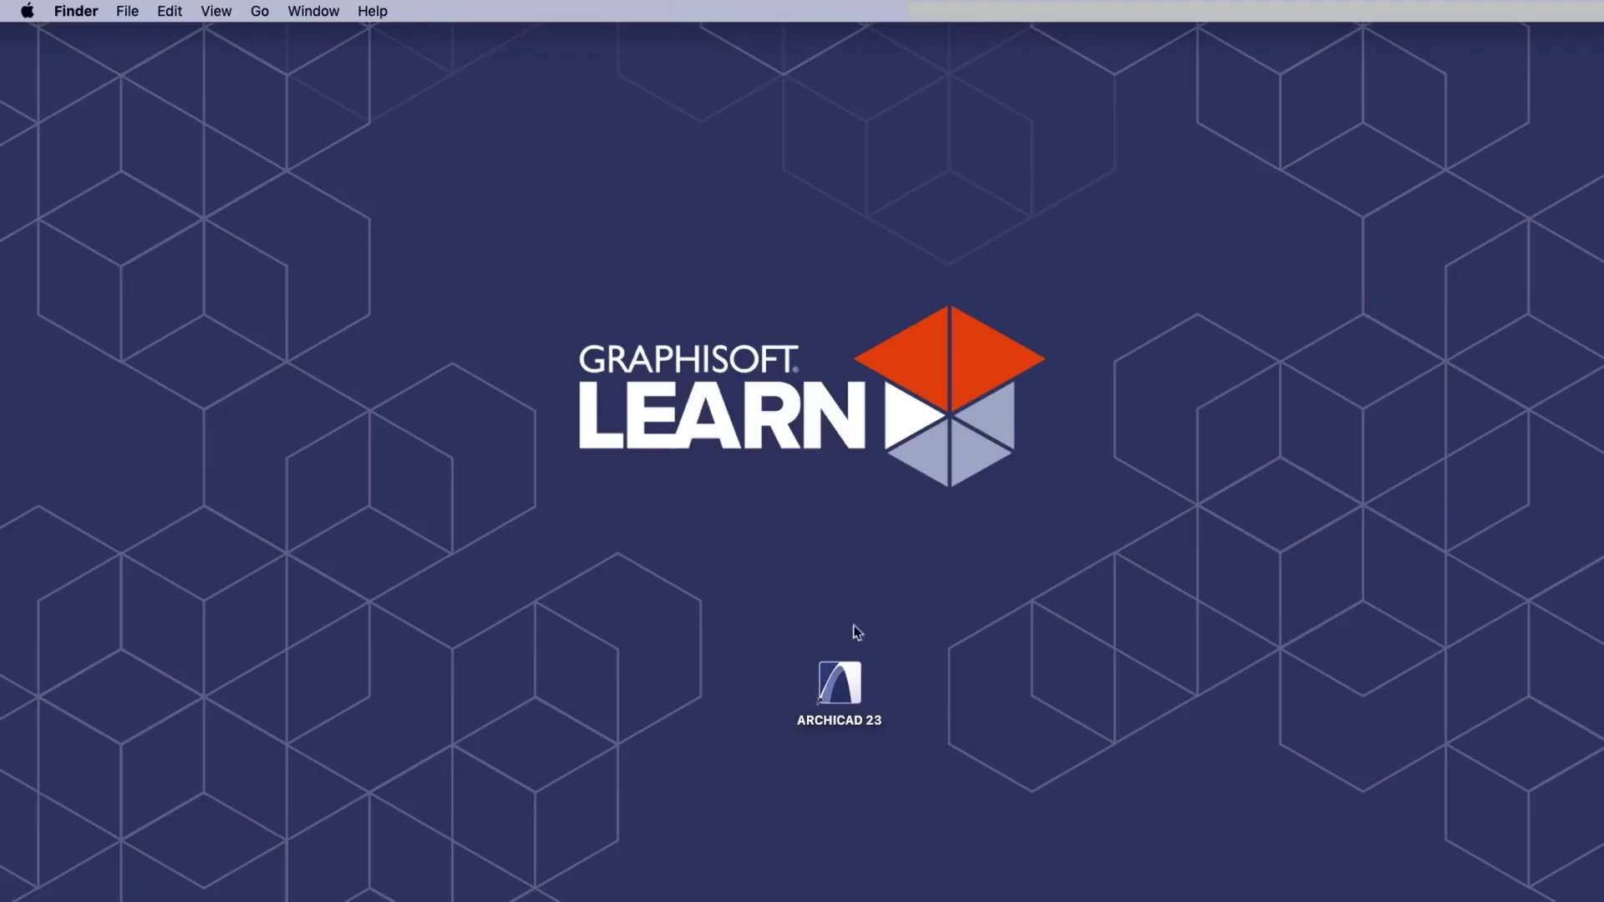
# Launch ARCHICAD 23 and create a project from ARCHICAD 23 Template.tpl with Standard Profile 23.
pyautogui.doubleClick(844, 675)
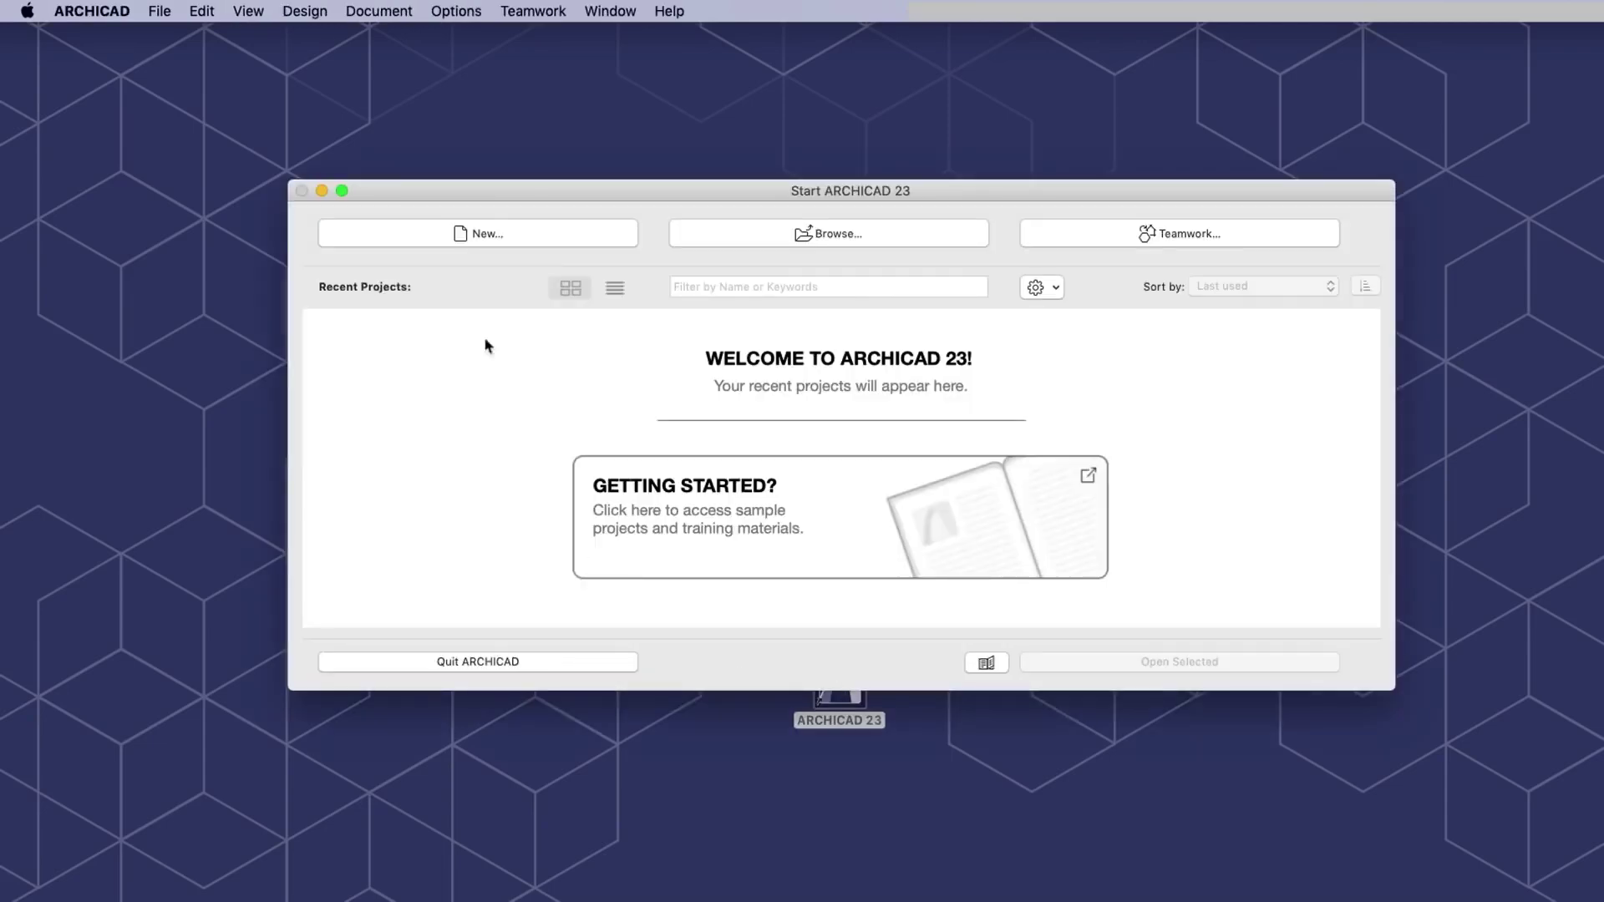
pyautogui.click(483, 234)
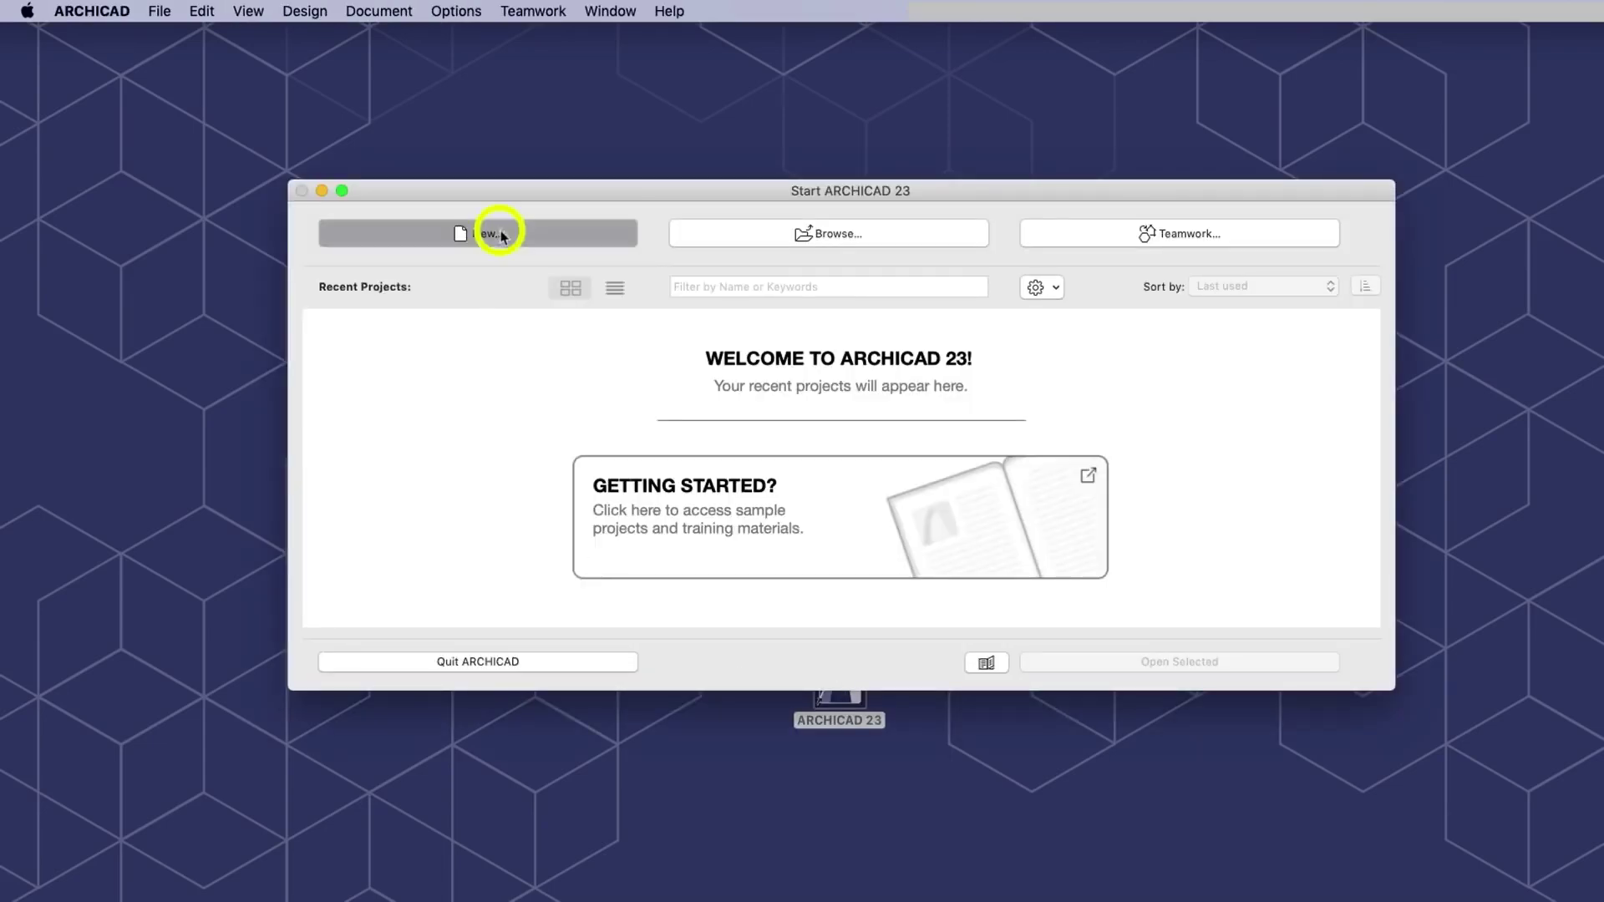
pyautogui.click(938, 478)
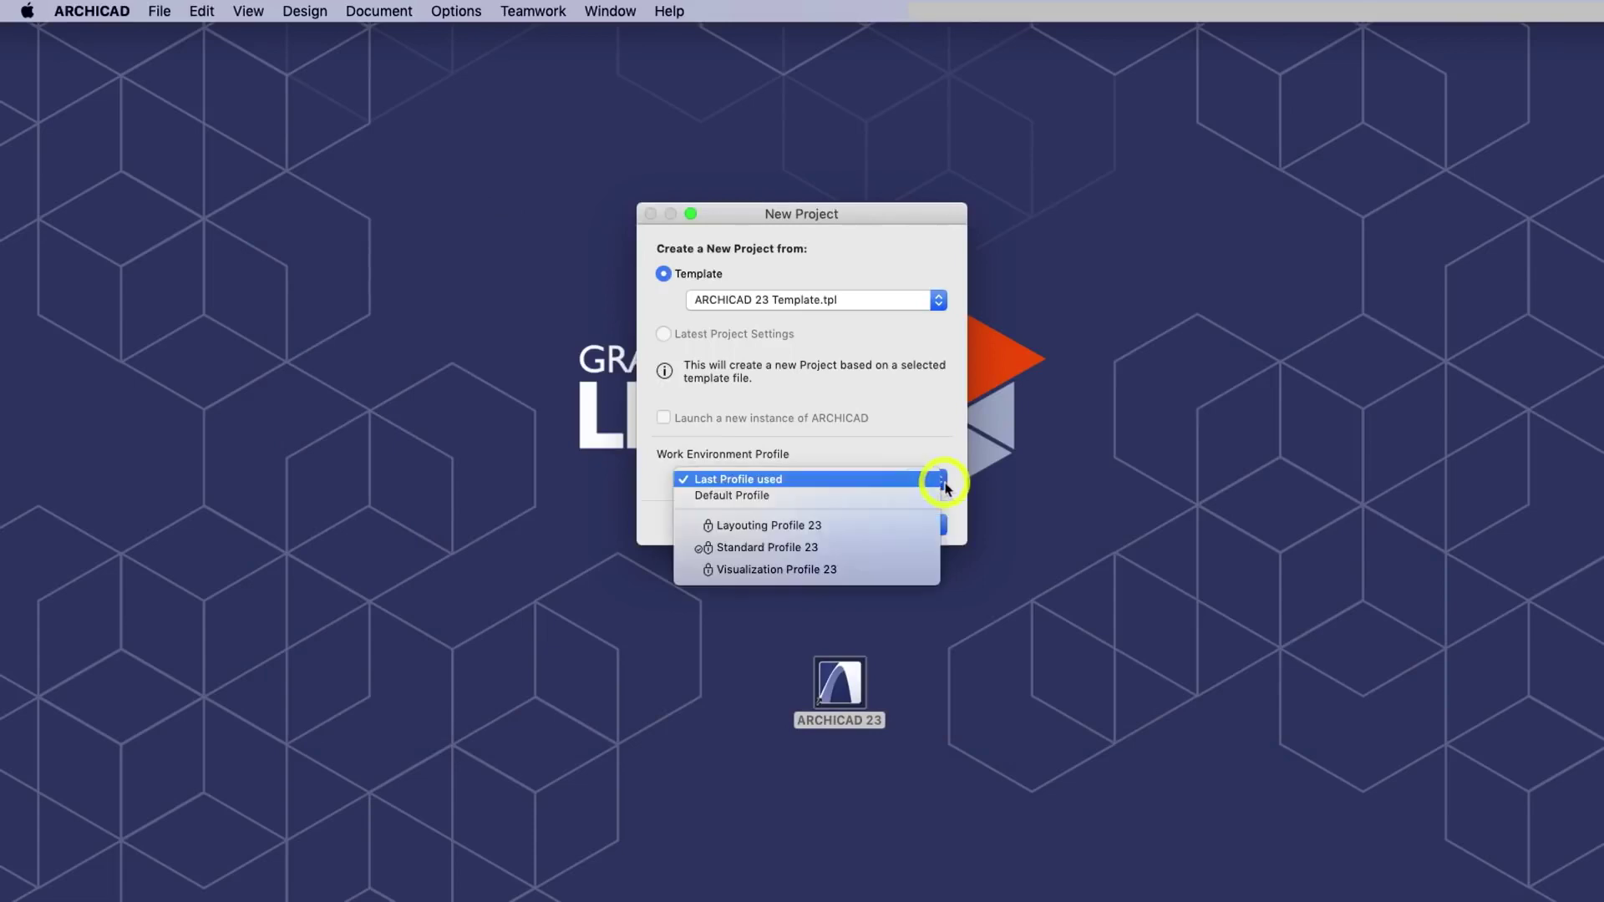
pyautogui.click(831, 545)
pyautogui.click(872, 519)
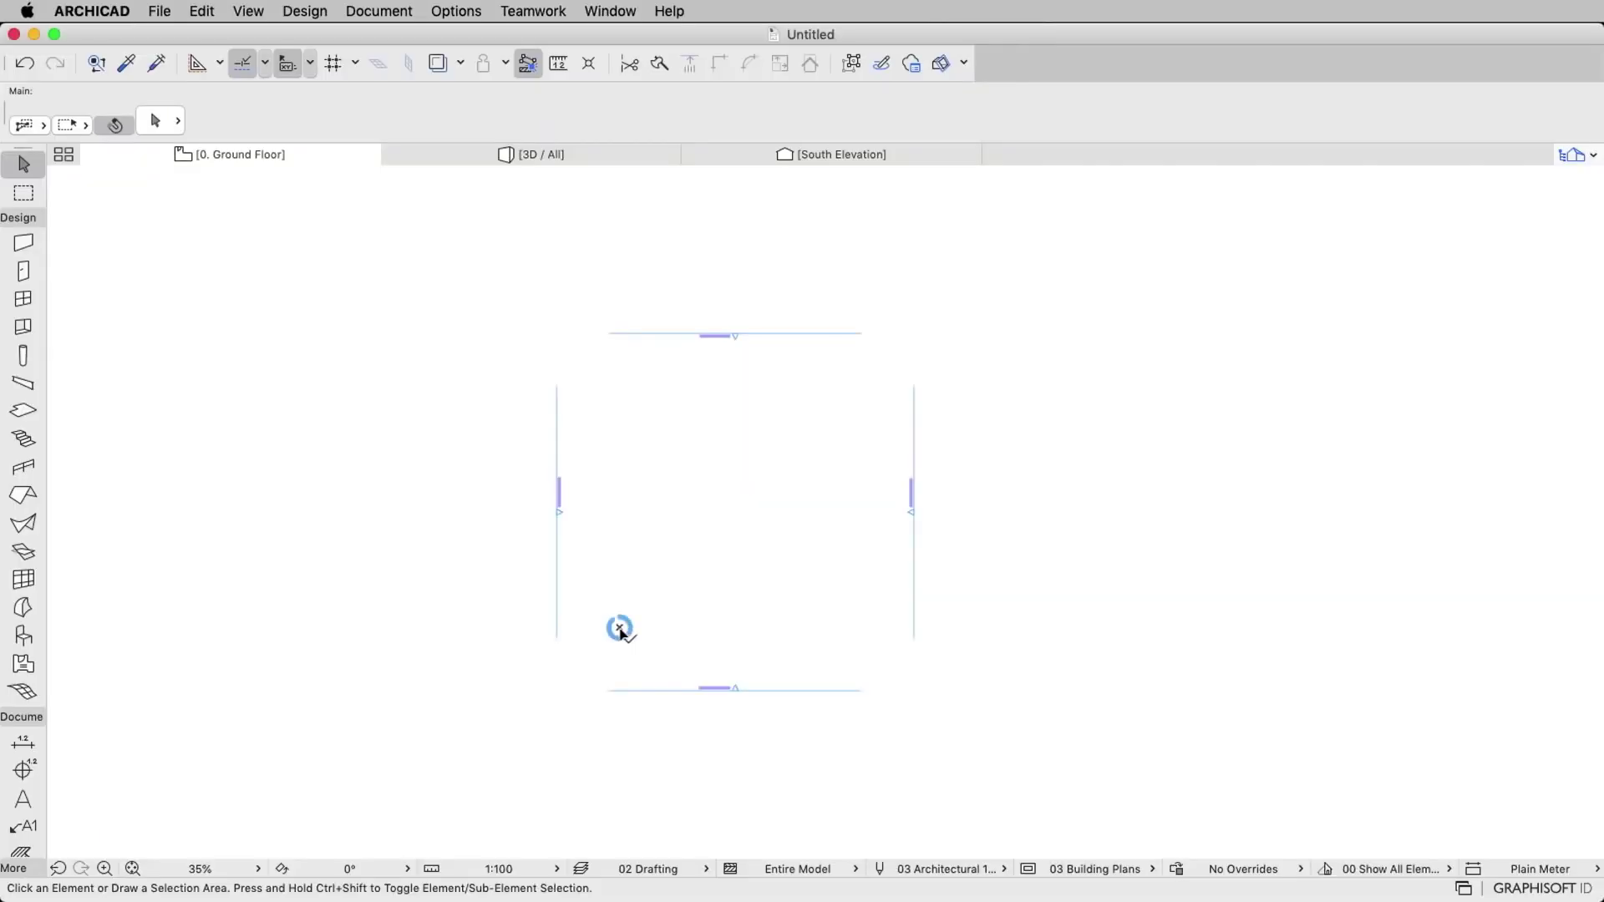
# Dock the project Navigator as a side panel beside the plan.
pyautogui.click(1575, 155)
pyautogui.click(1379, 186)
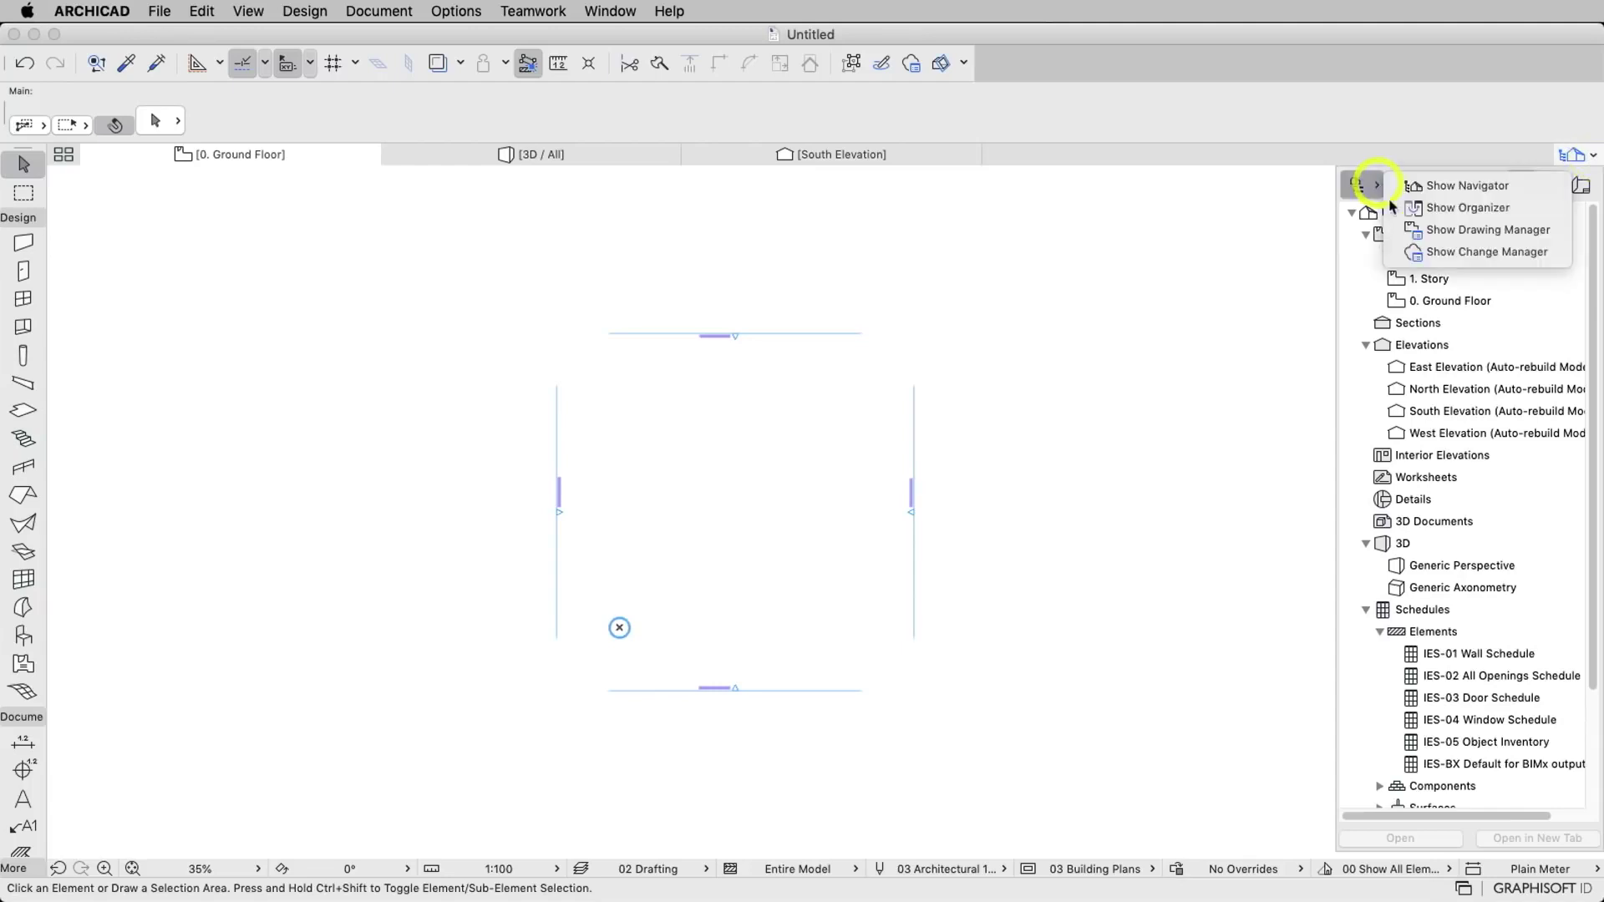
pyautogui.click(1462, 186)
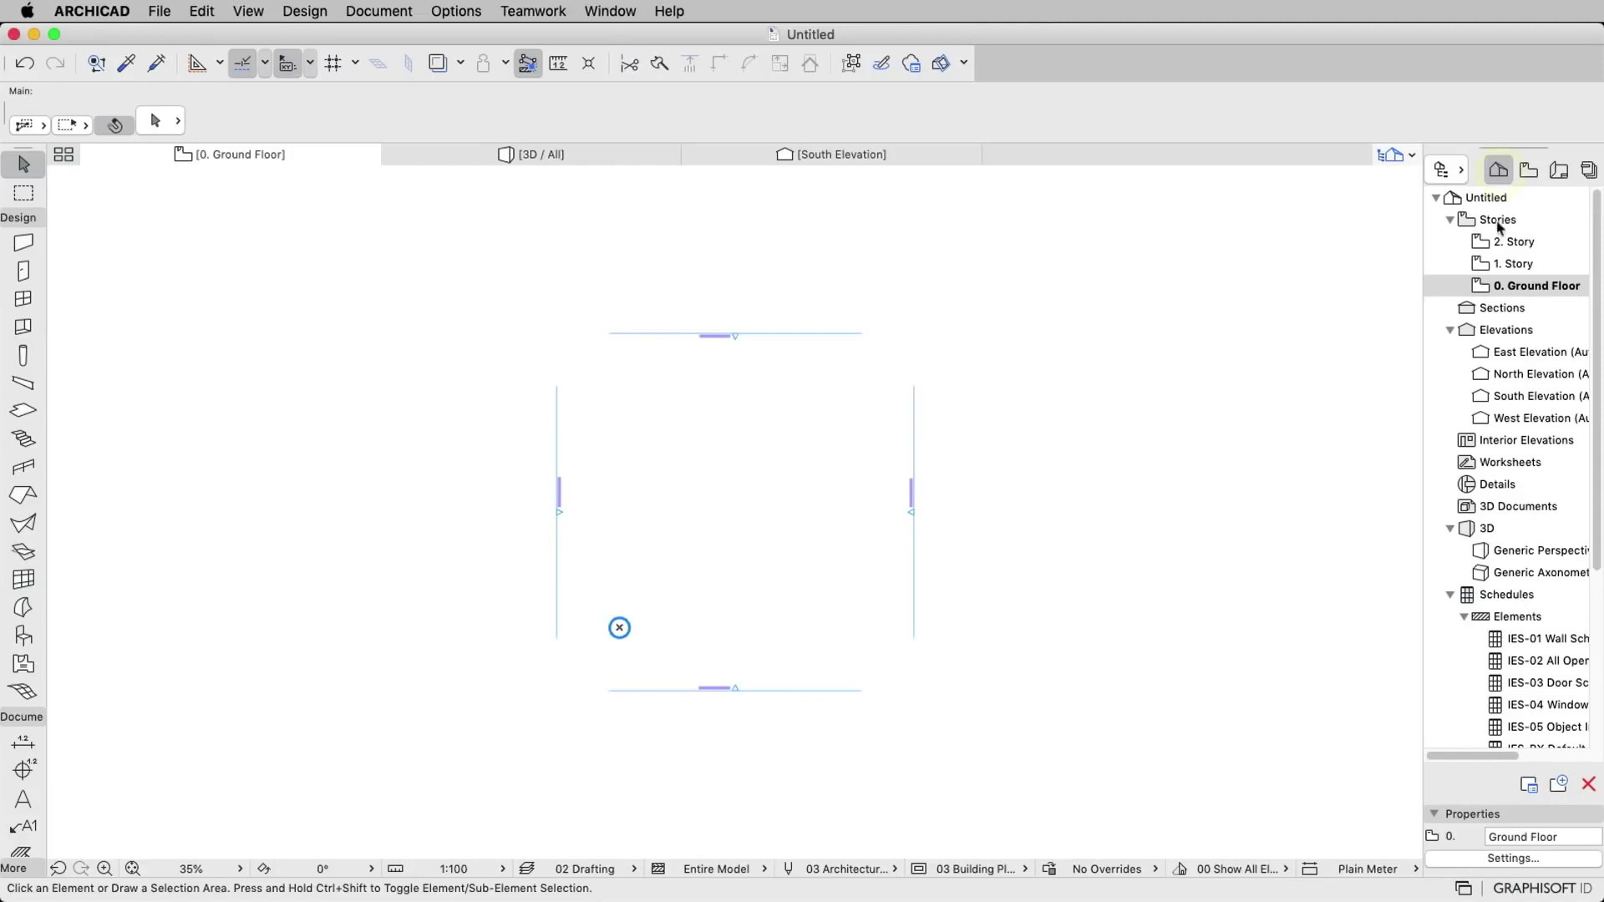
# In Story Settings, set the Ground Floor height to next story to 2600 mm.
pyautogui.click(1498, 222)
pyautogui.rightClick(1495, 223)
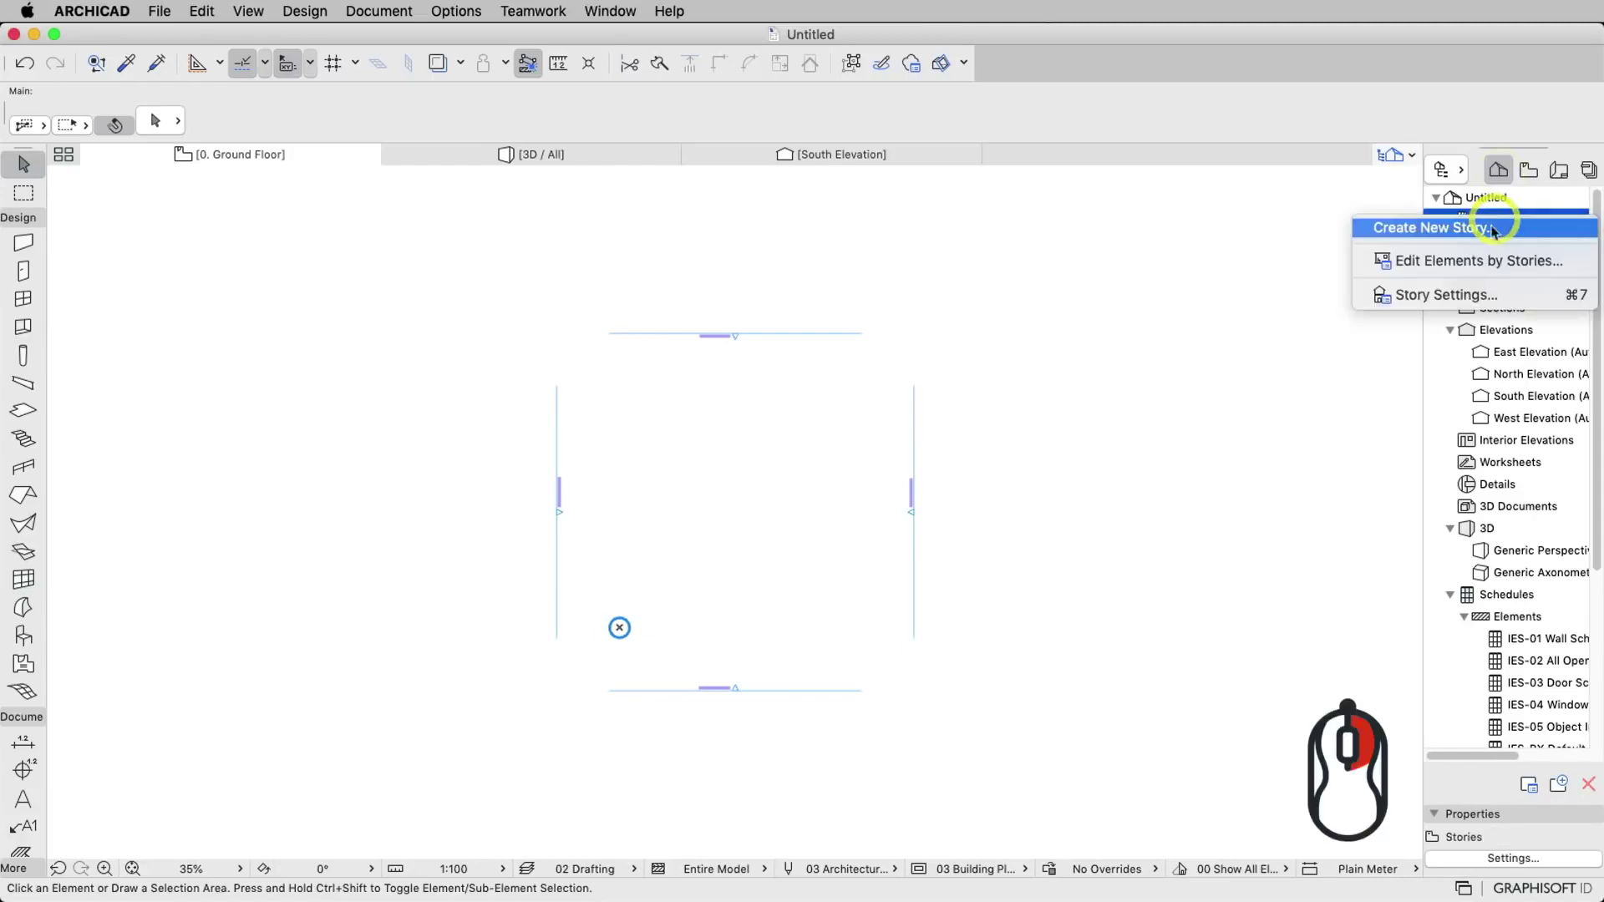
pyautogui.click(1462, 296)
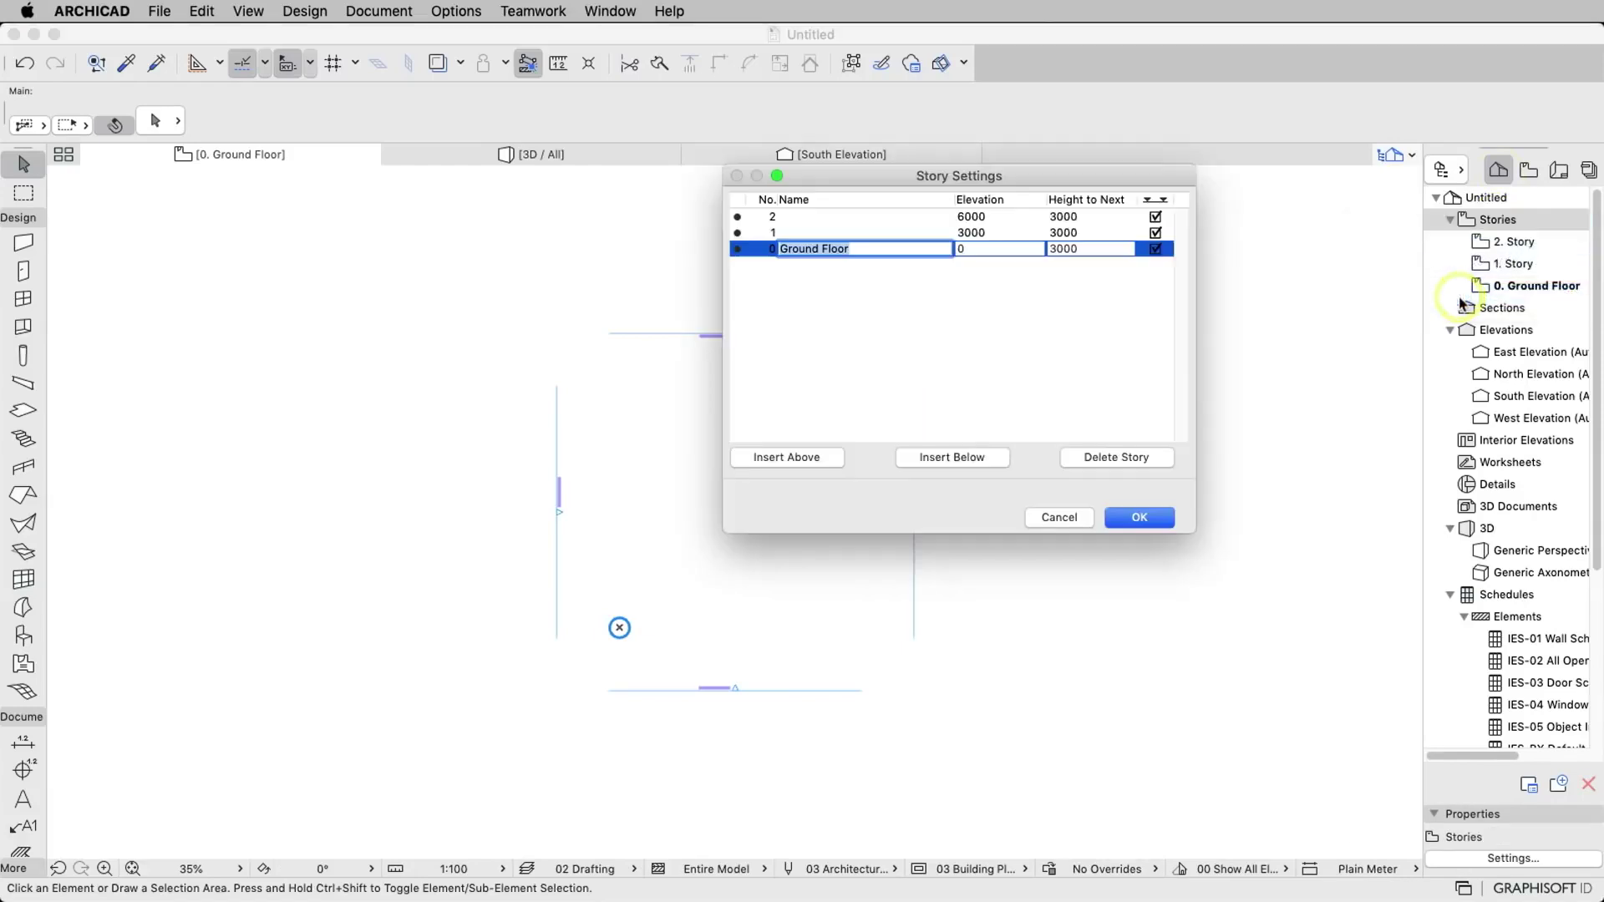
pyautogui.doubleClick(1064, 248)
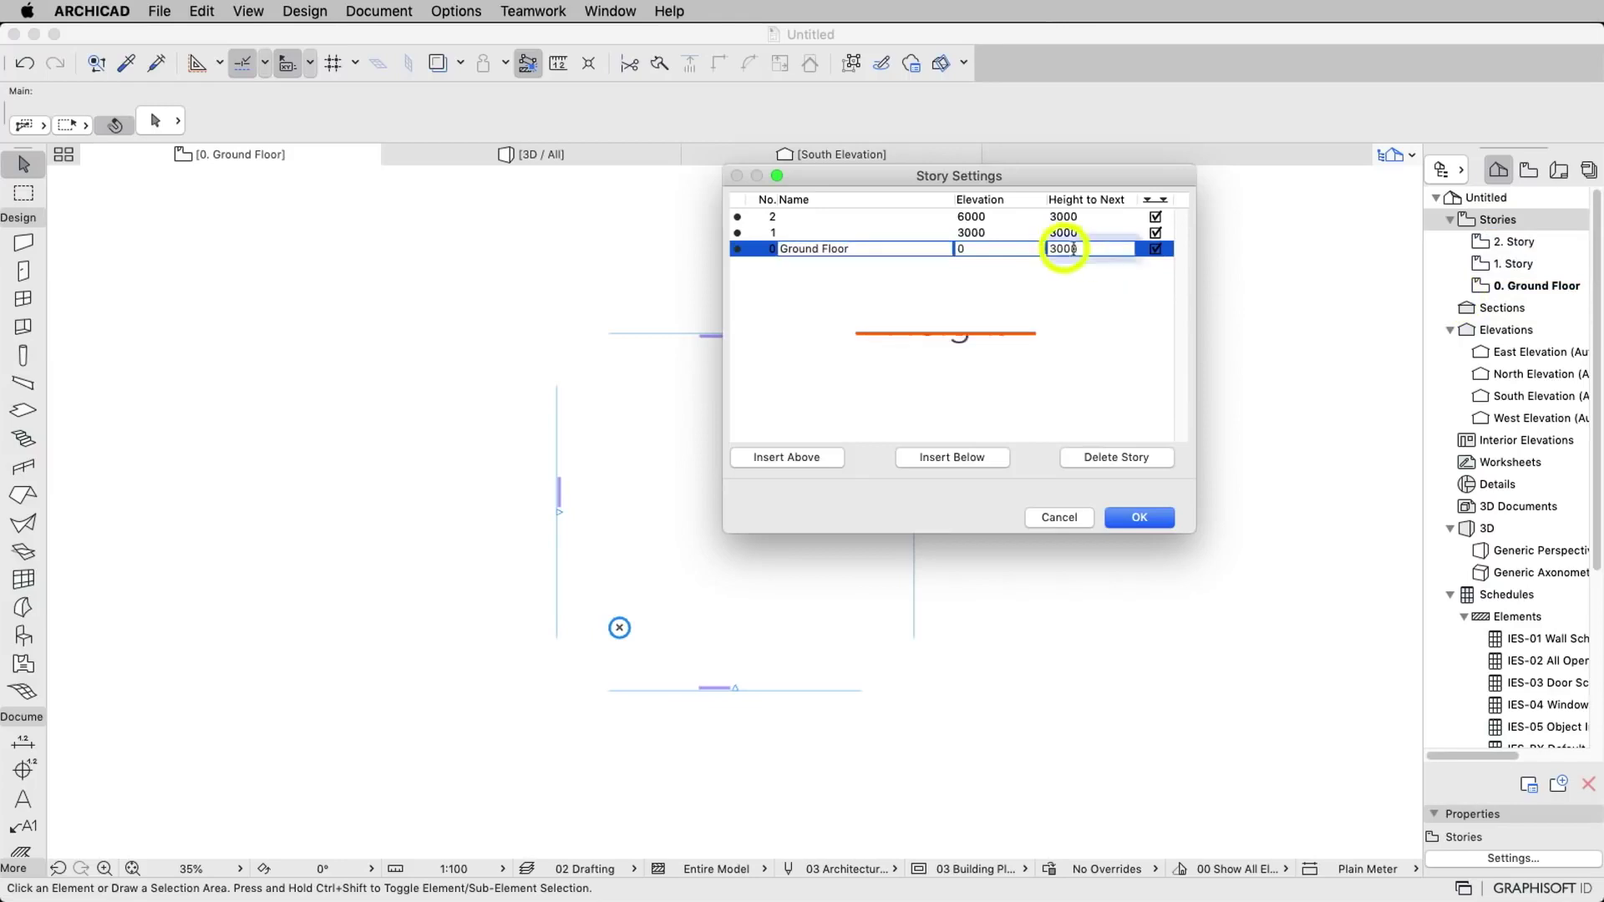
pyautogui.write('26')
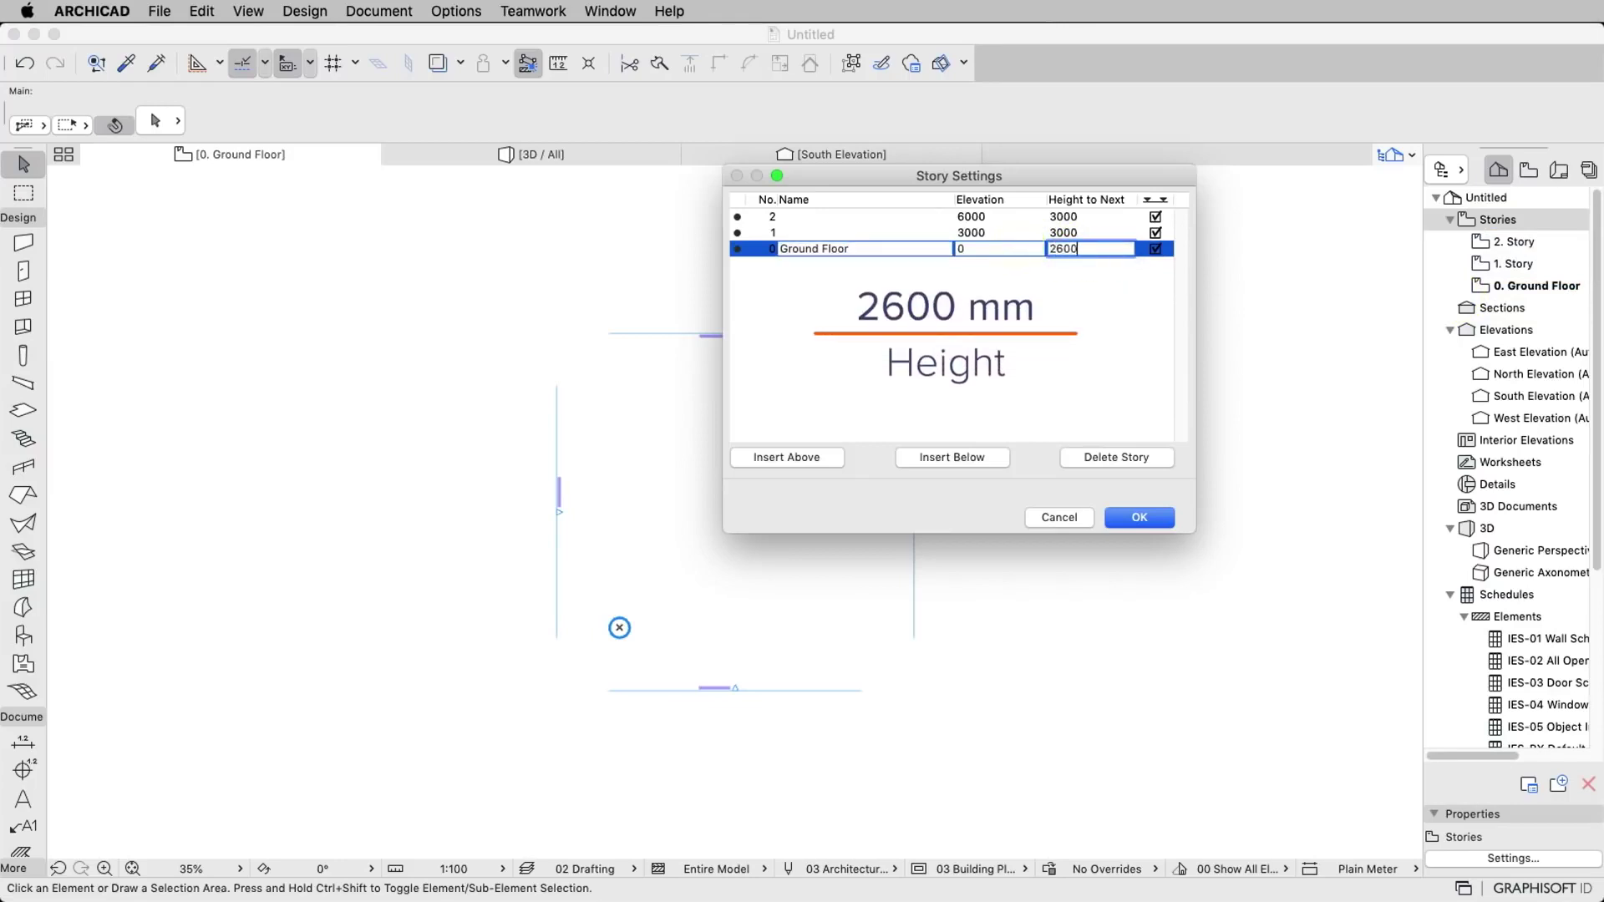
pyautogui.click(1142, 518)
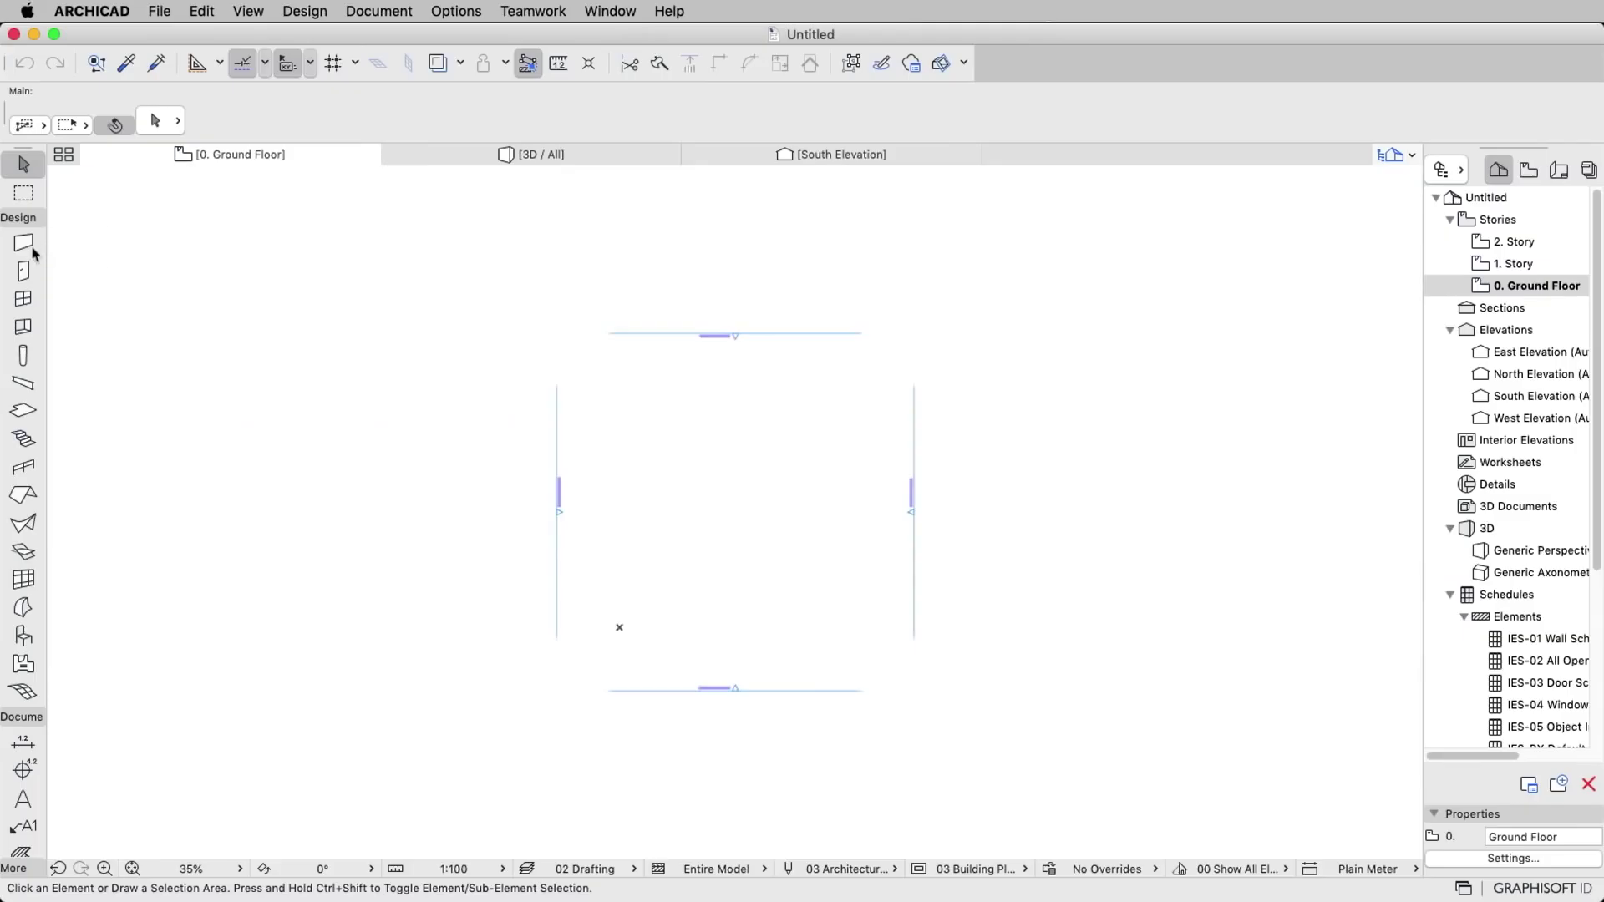
# Set the Wall tool to Basic structure with Timber - Floor material and an Outside Face reference line.
pyautogui.click(23, 242)
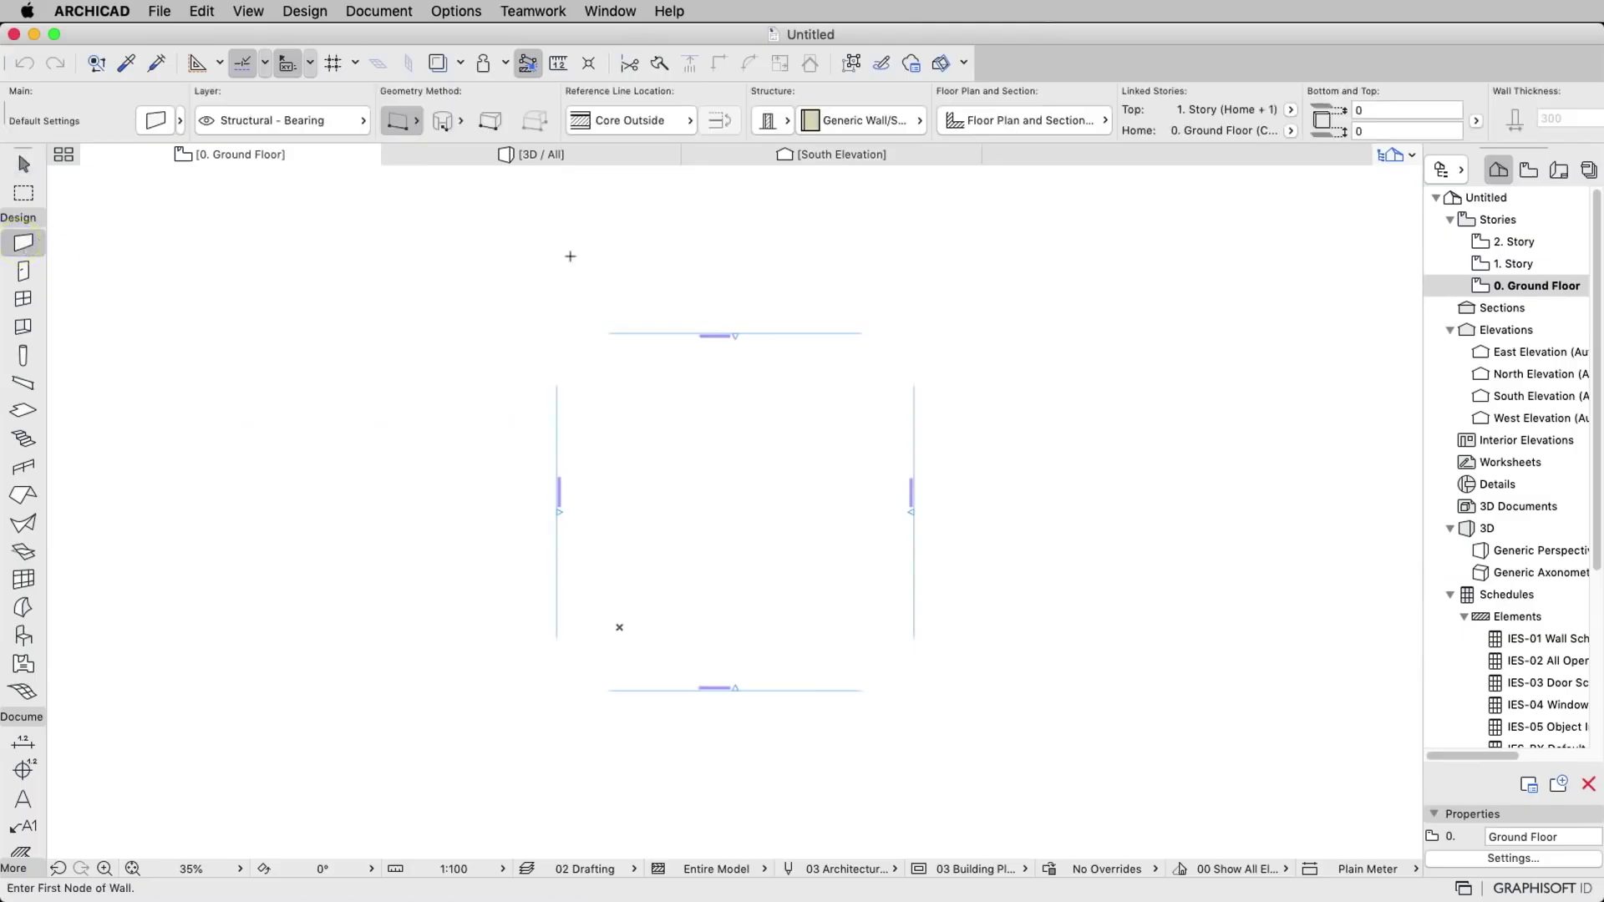
pyautogui.click(689, 122)
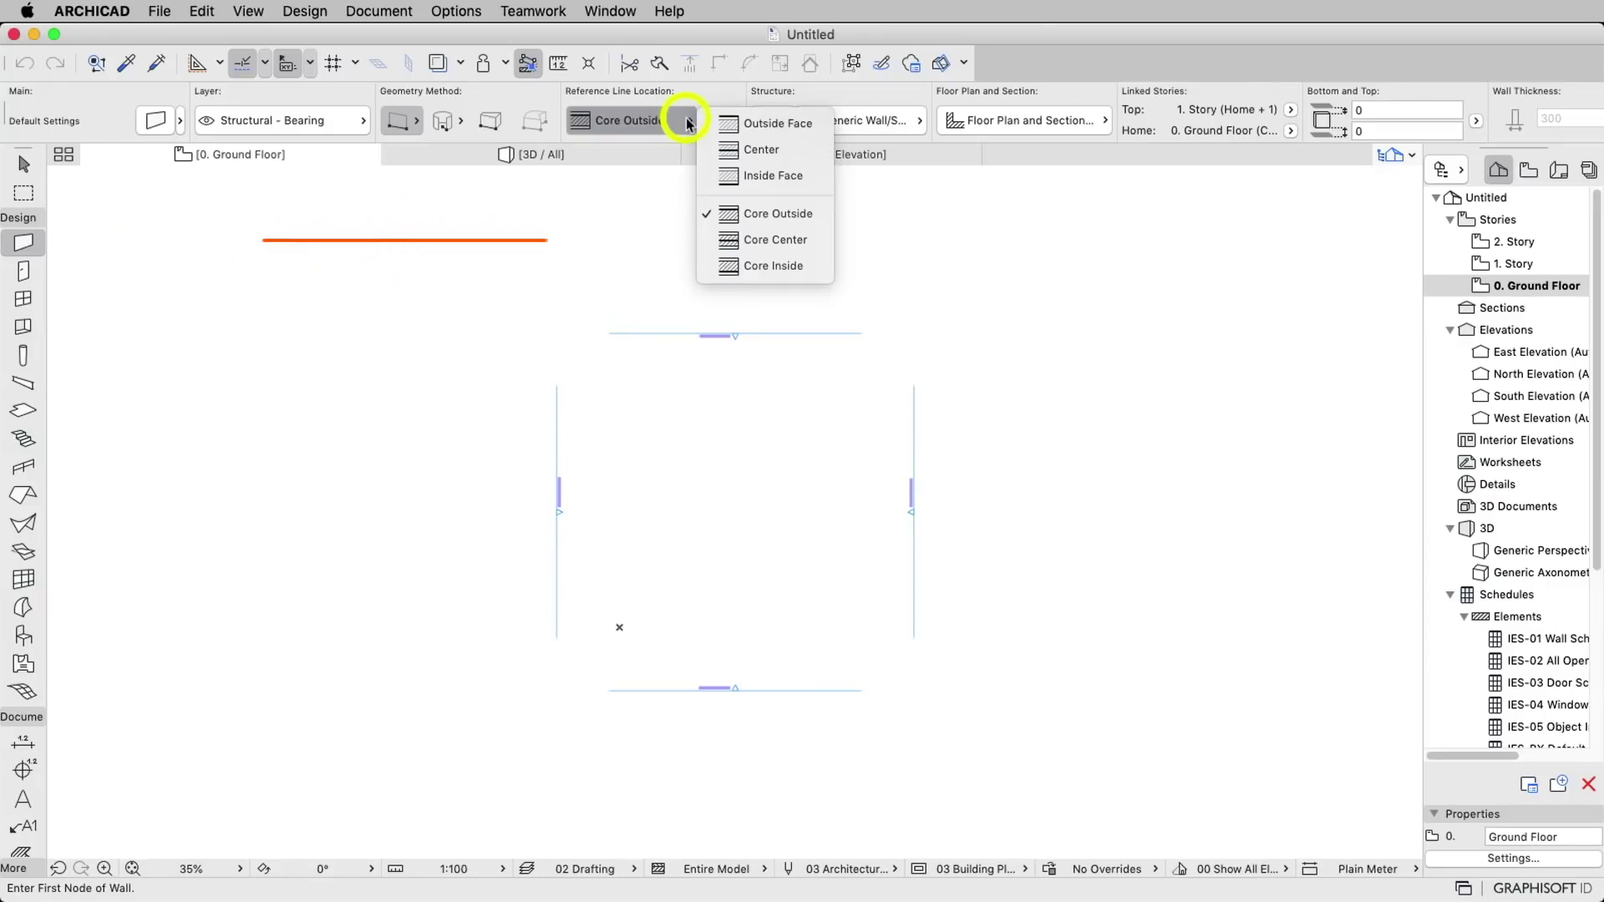
pyautogui.click(689, 123)
pyautogui.click(786, 124)
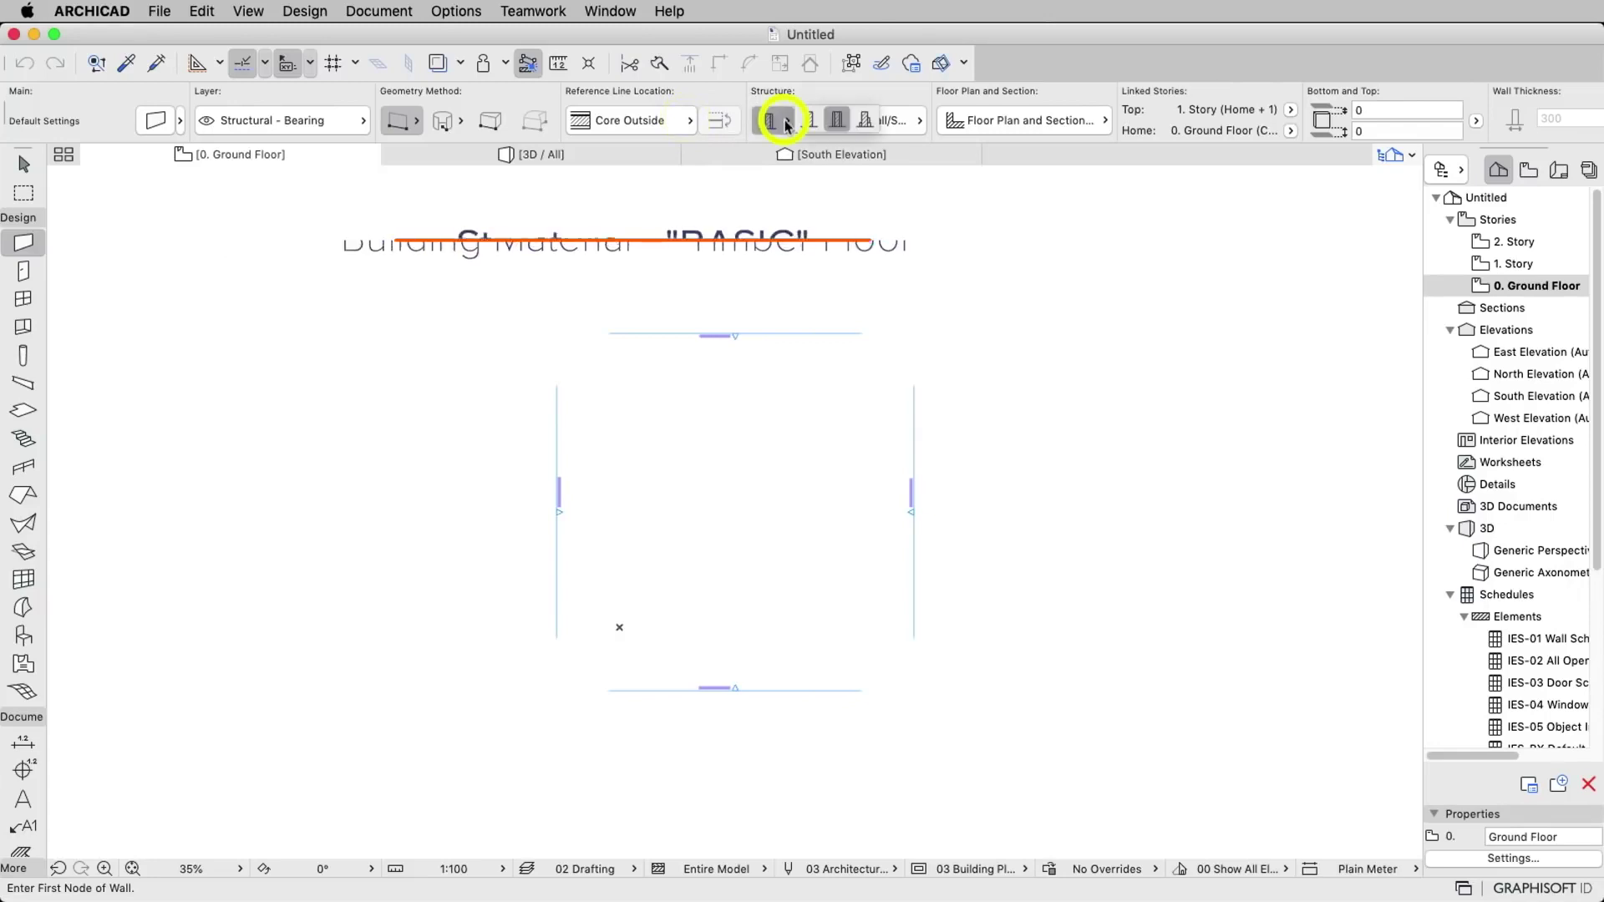
pyautogui.click(798, 125)
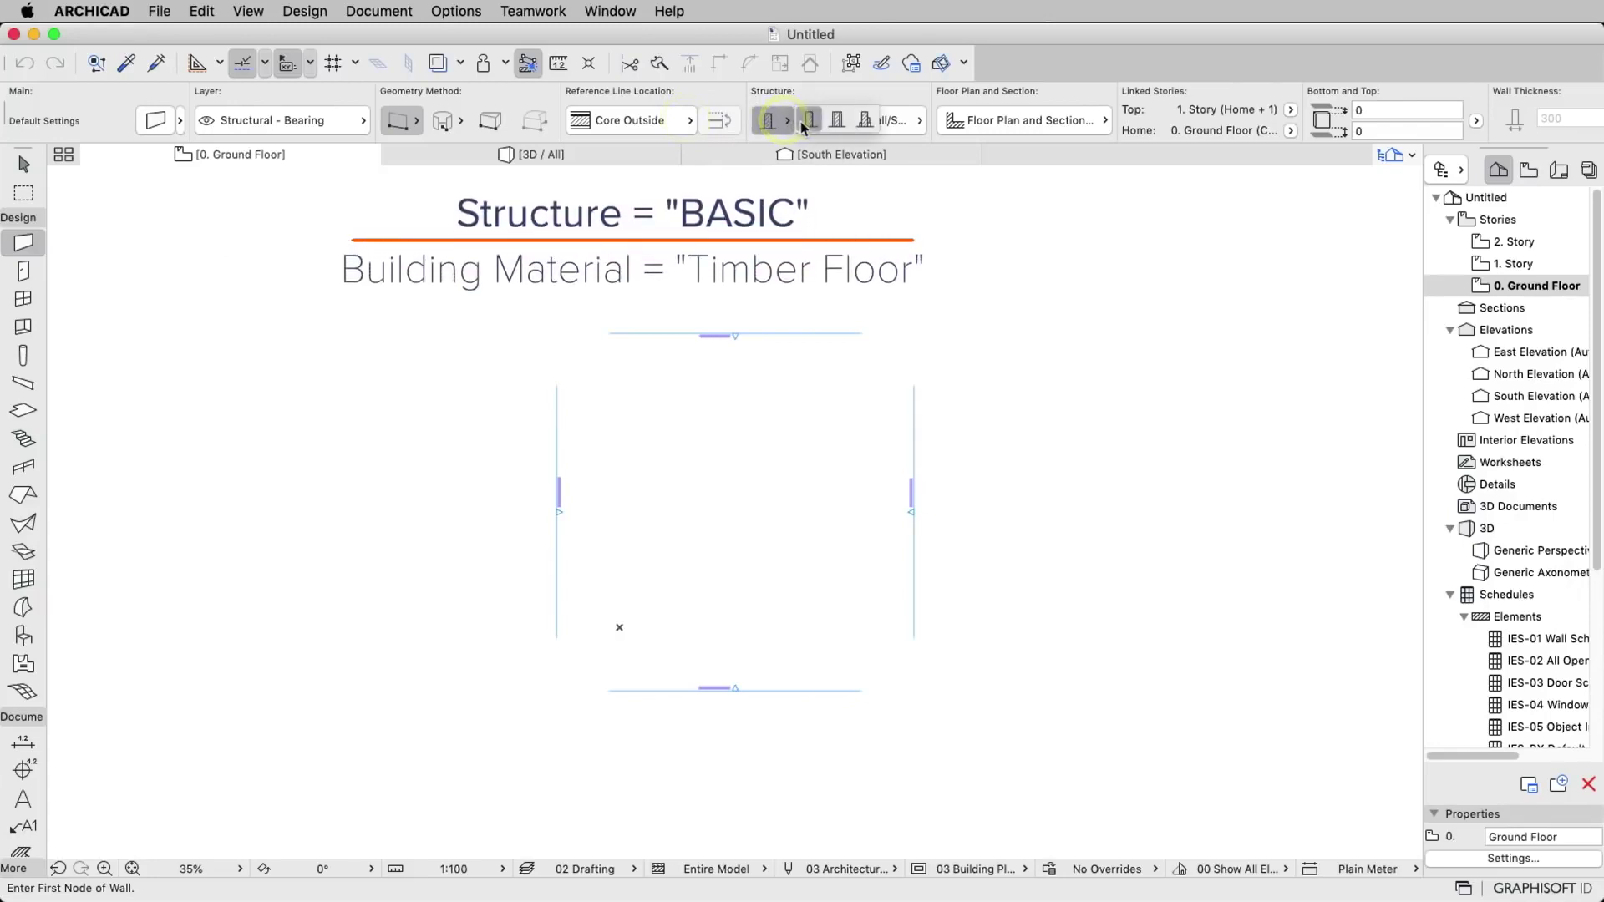
pyautogui.click(887, 127)
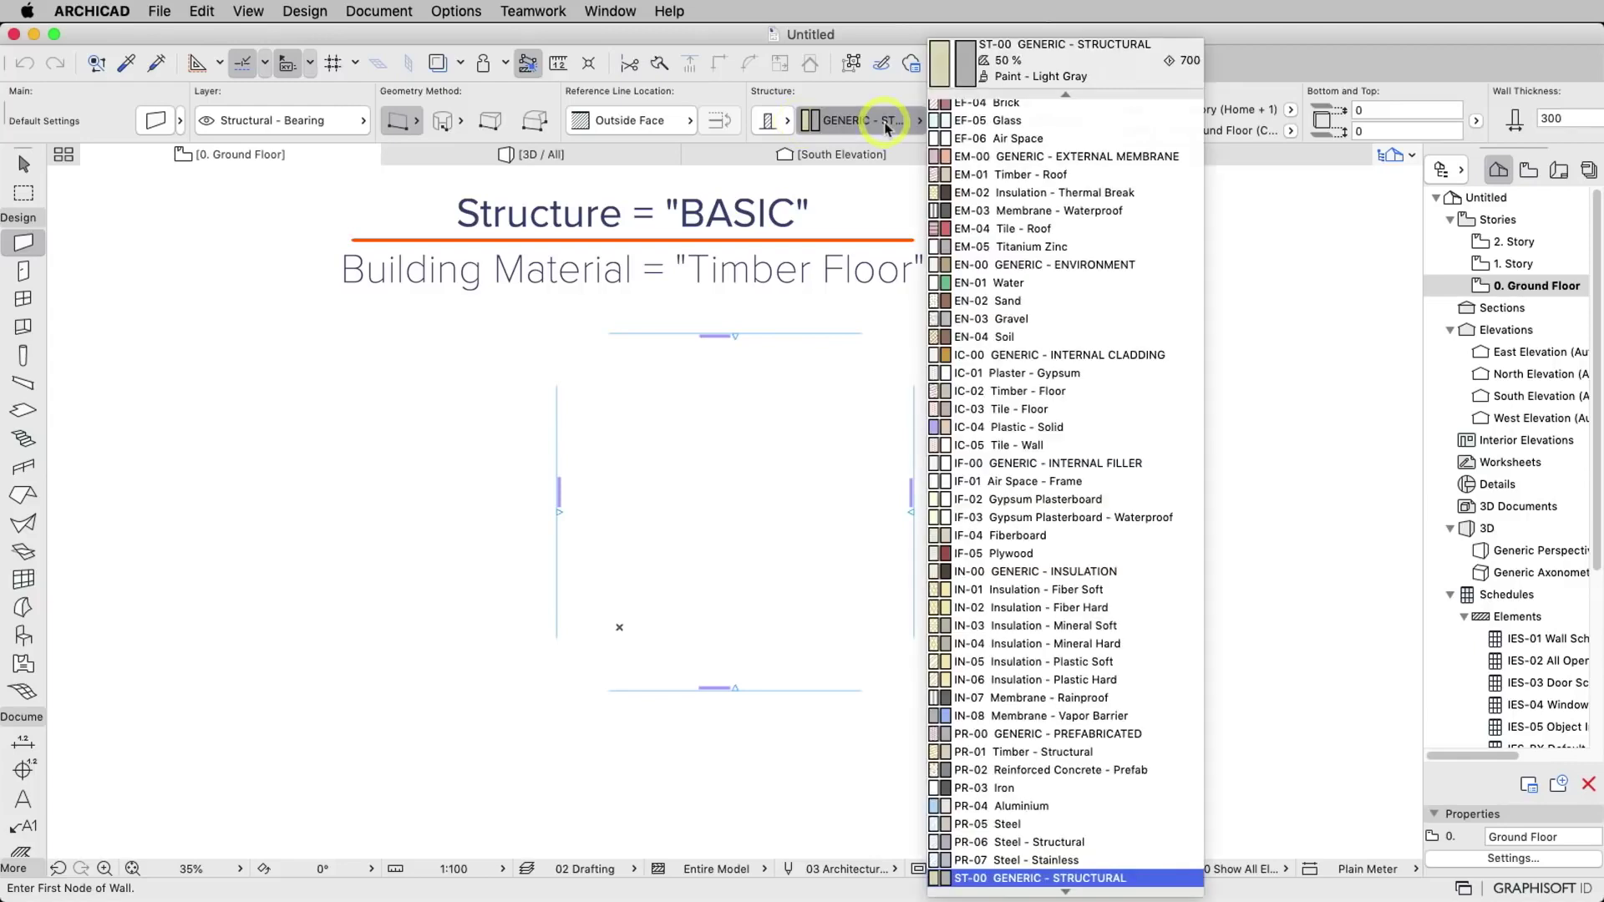
pyautogui.write('timber')
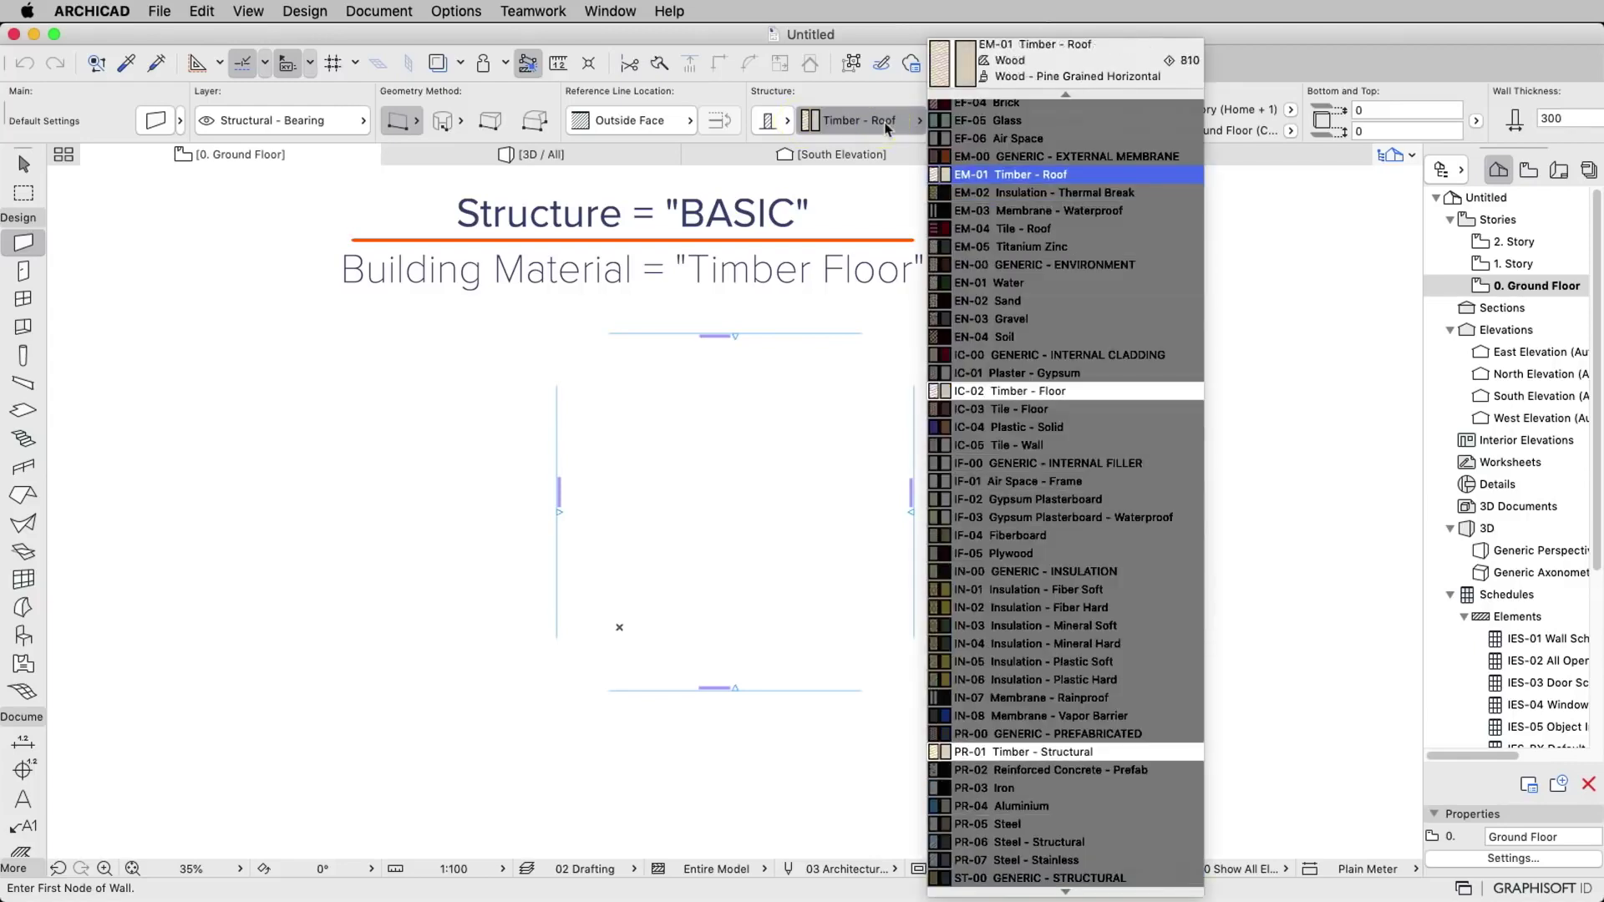
pyautogui.write('soil')
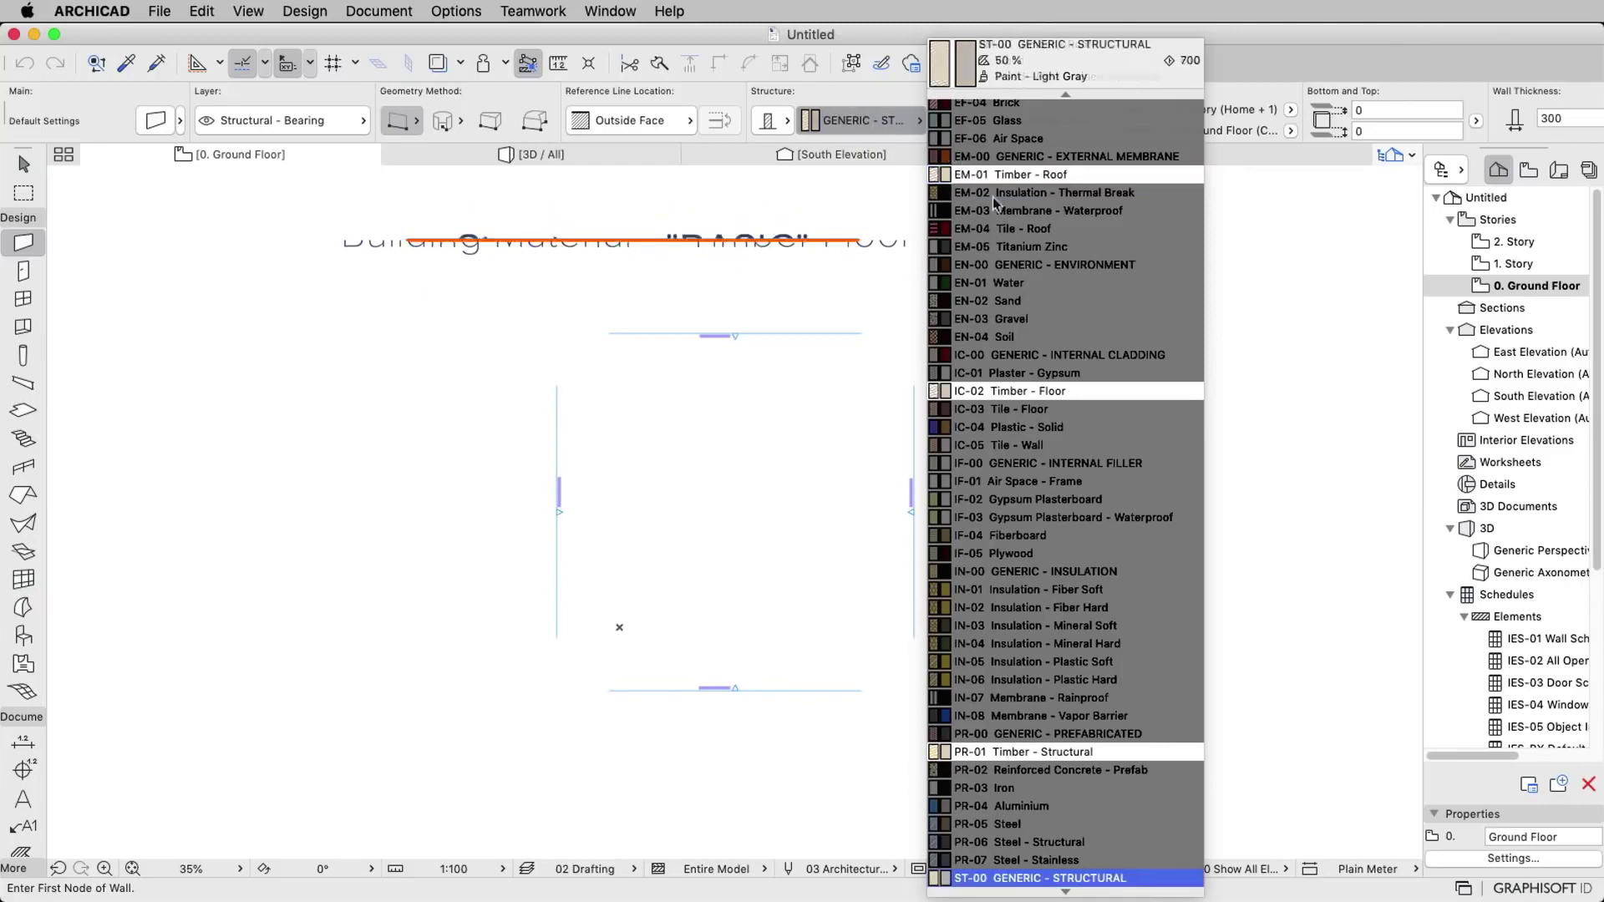
pyautogui.click(1036, 393)
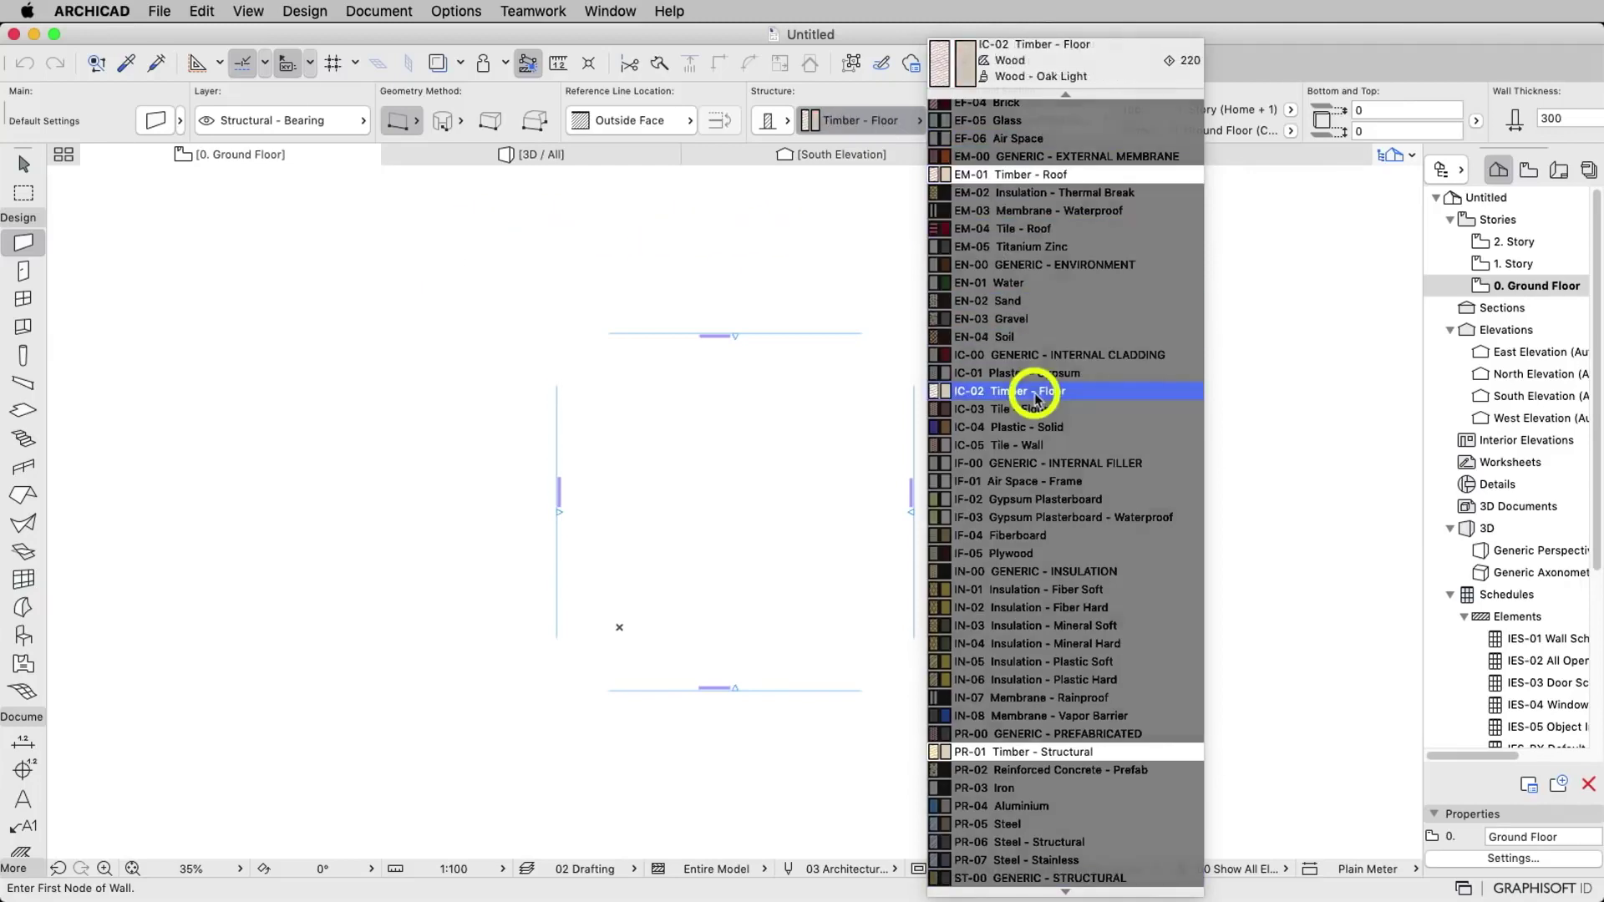
# Draw the first 4000 mm timber wall upward from a chosen start point.
pyautogui.click(619, 627)
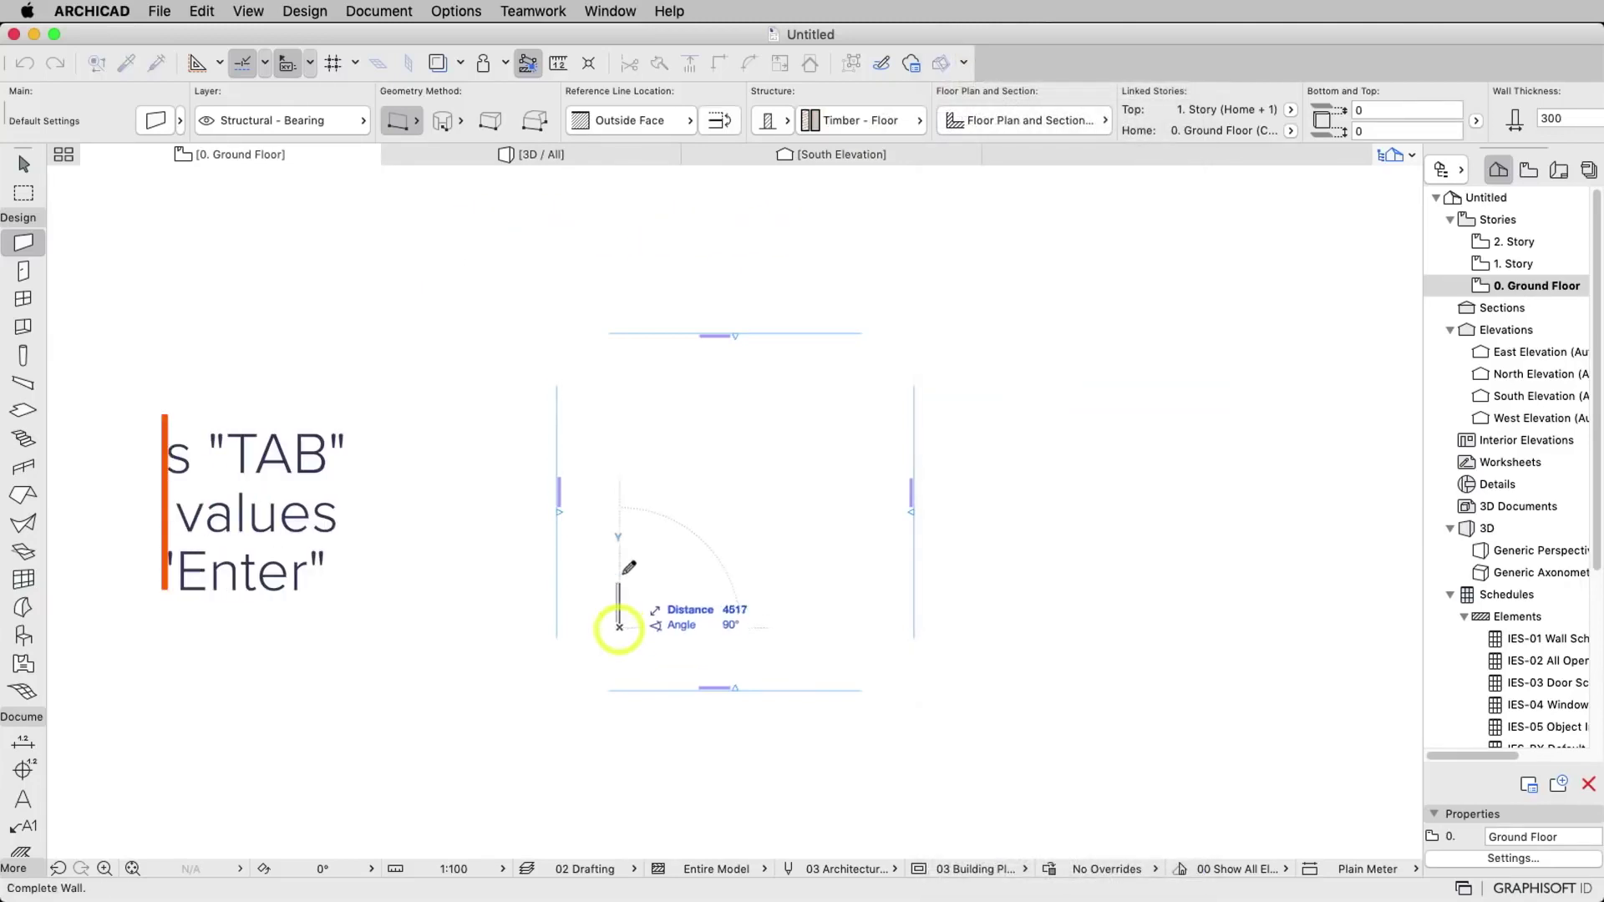
pyautogui.press('Tab')
pyautogui.write('400')
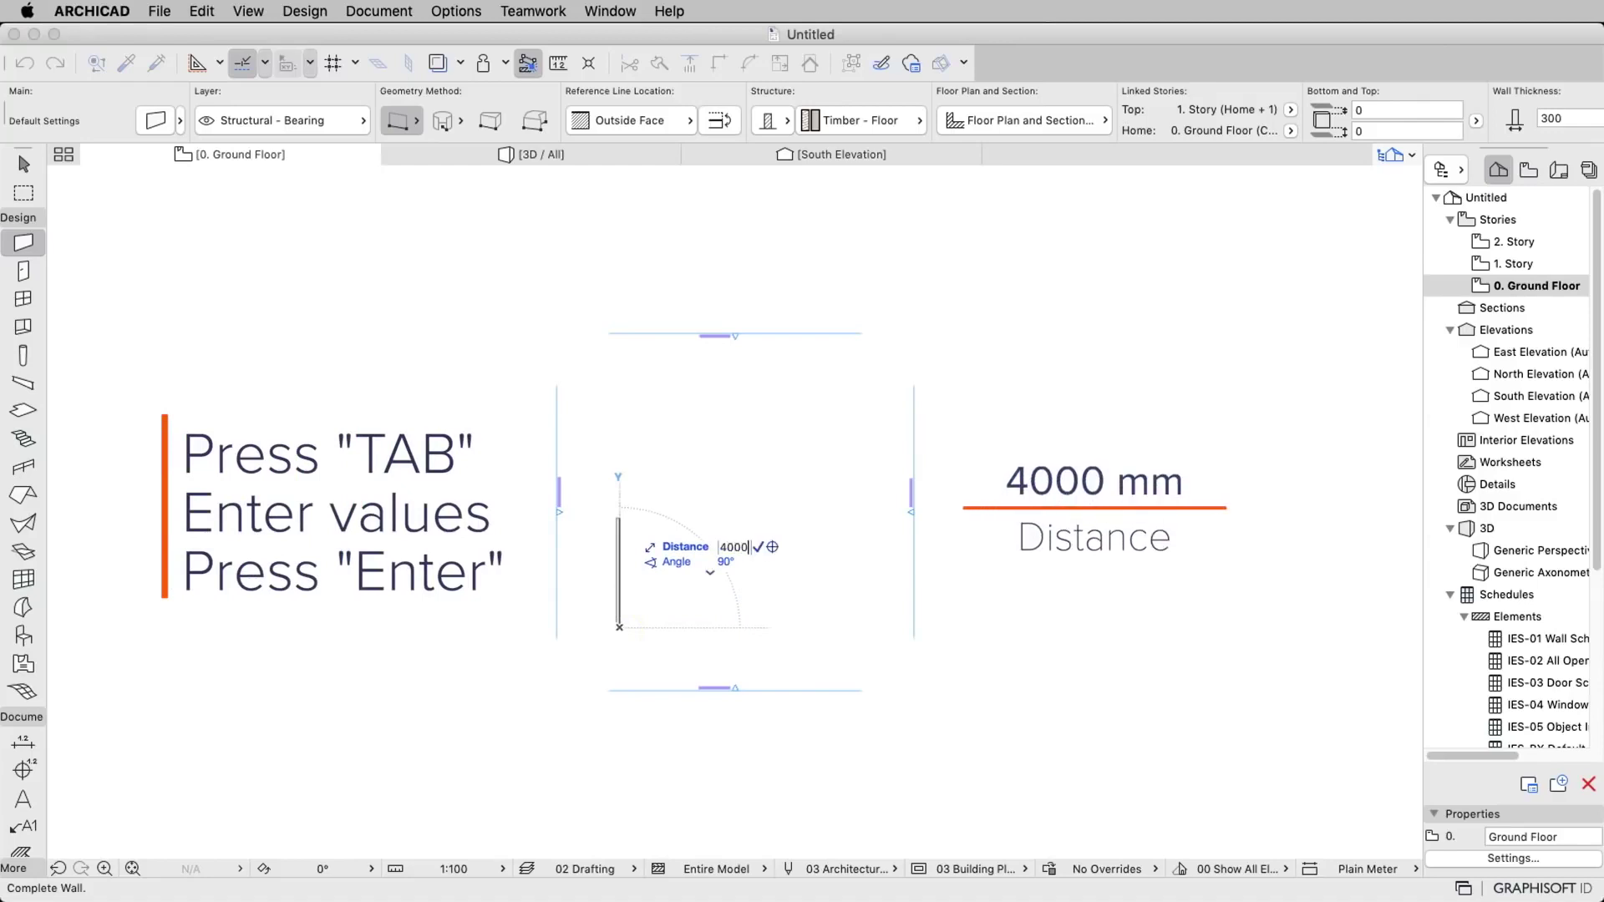
pyautogui.press('Return')
pyautogui.scroll(2, 752, 459)
pyautogui.scroll(3, 625, 624)
pyautogui.moveTo(624, 624); pyautogui.dragTo(545, 390, button='middle')
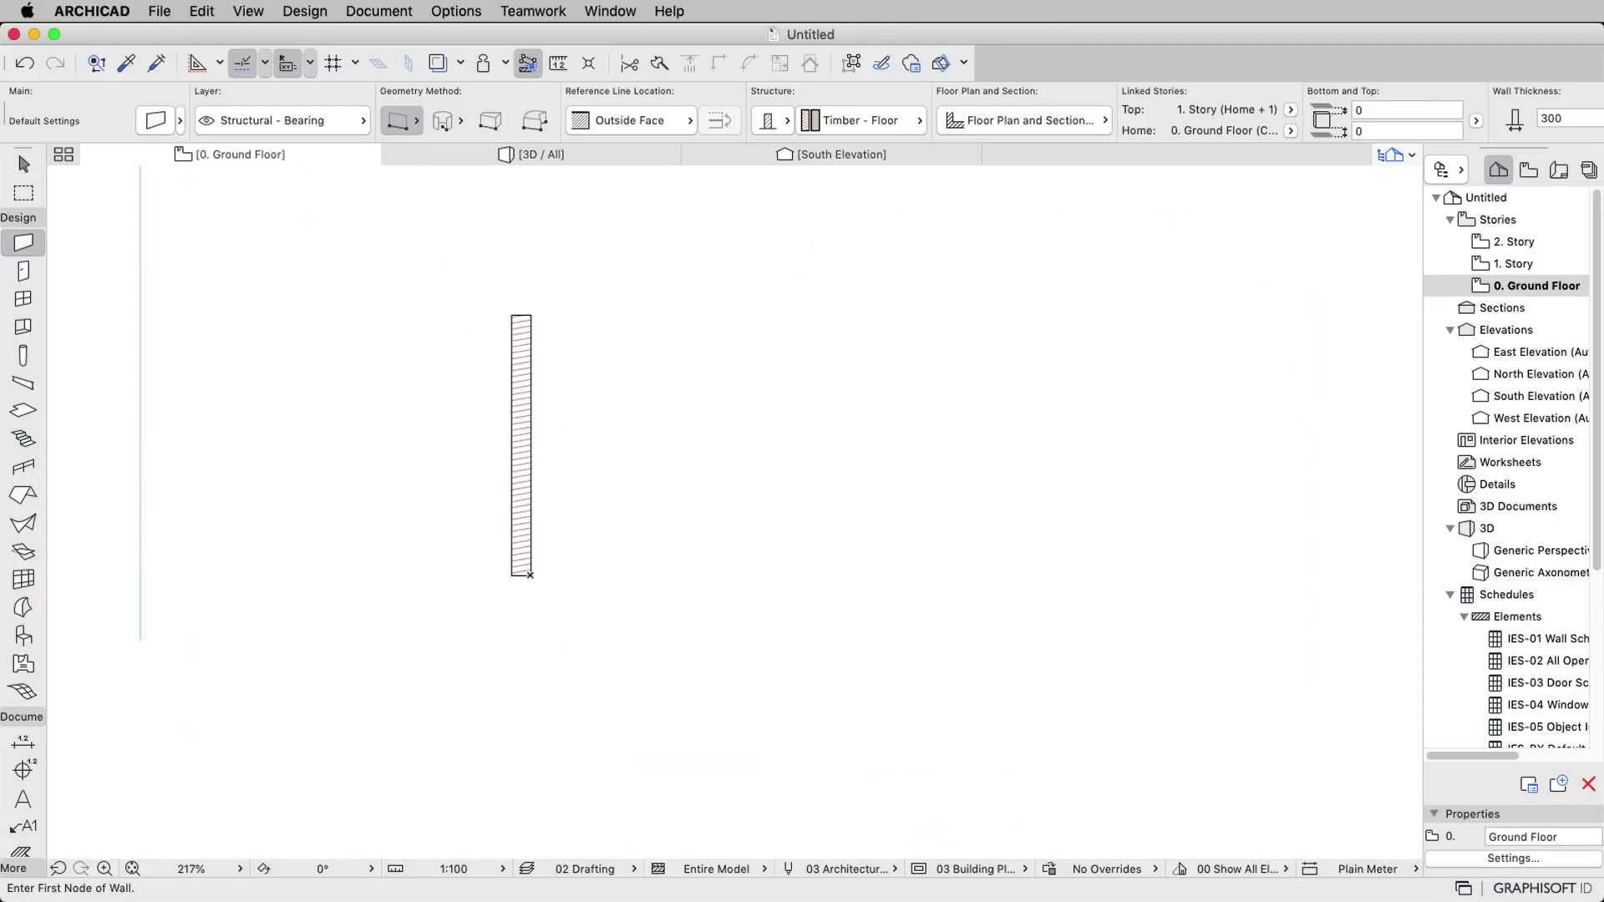
# Add the 4000 mm top and right walls to complete the U-shaped outline.
pyautogui.click(529, 315)
pyautogui.press('Tab')
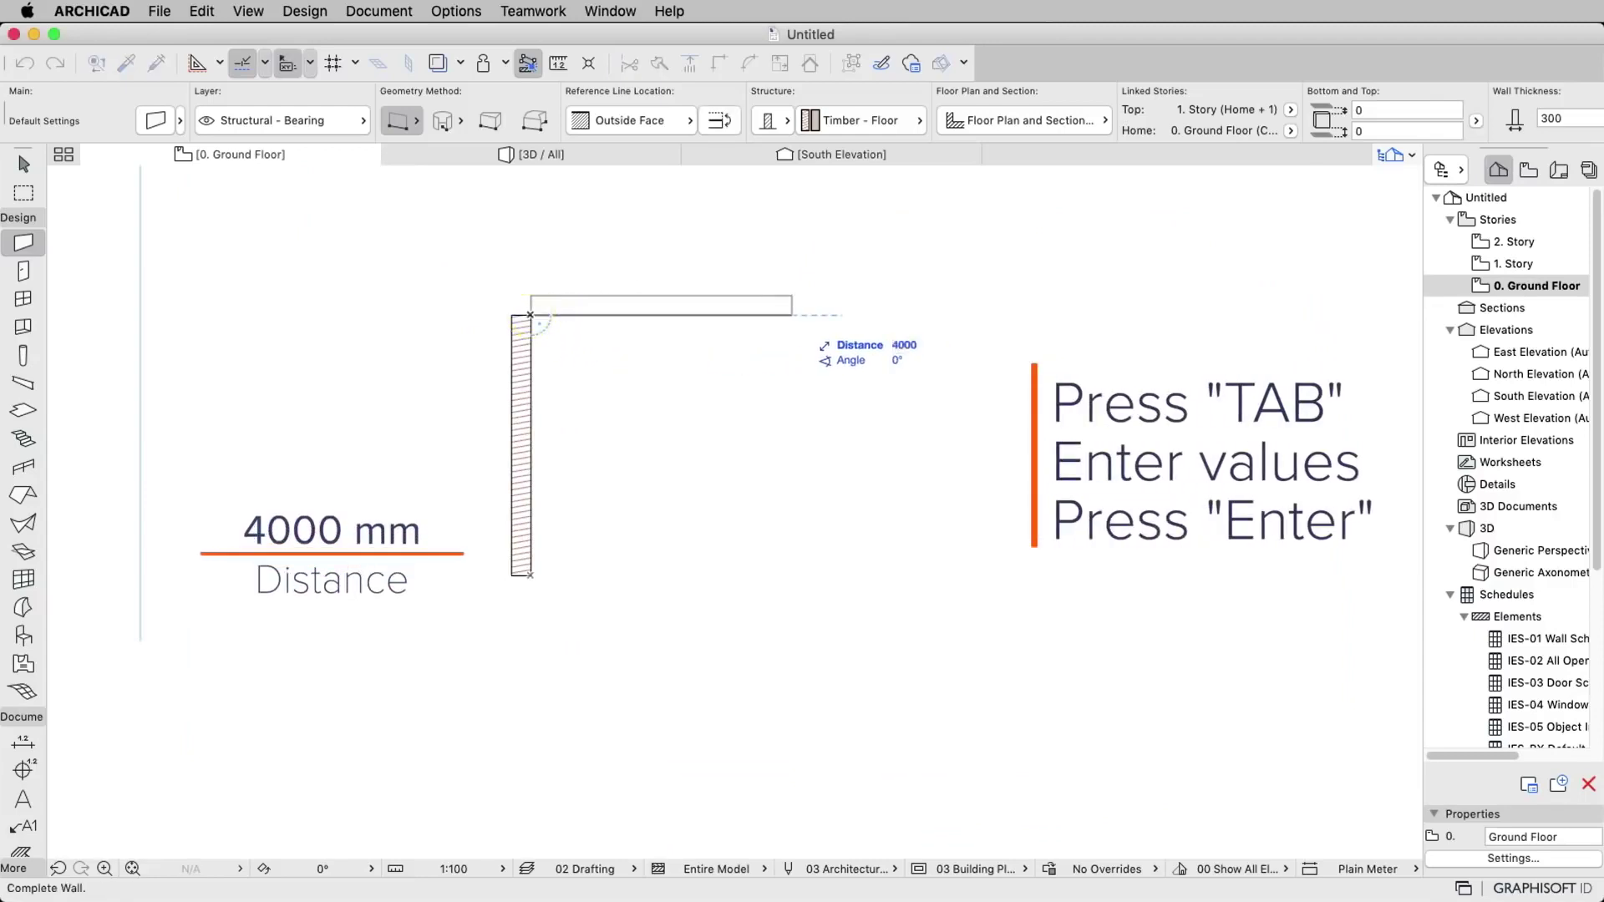
pyautogui.press('Return')
pyautogui.click(791, 315)
pyautogui.press('Tab')
pyautogui.write('4000')
pyautogui.press('Return')
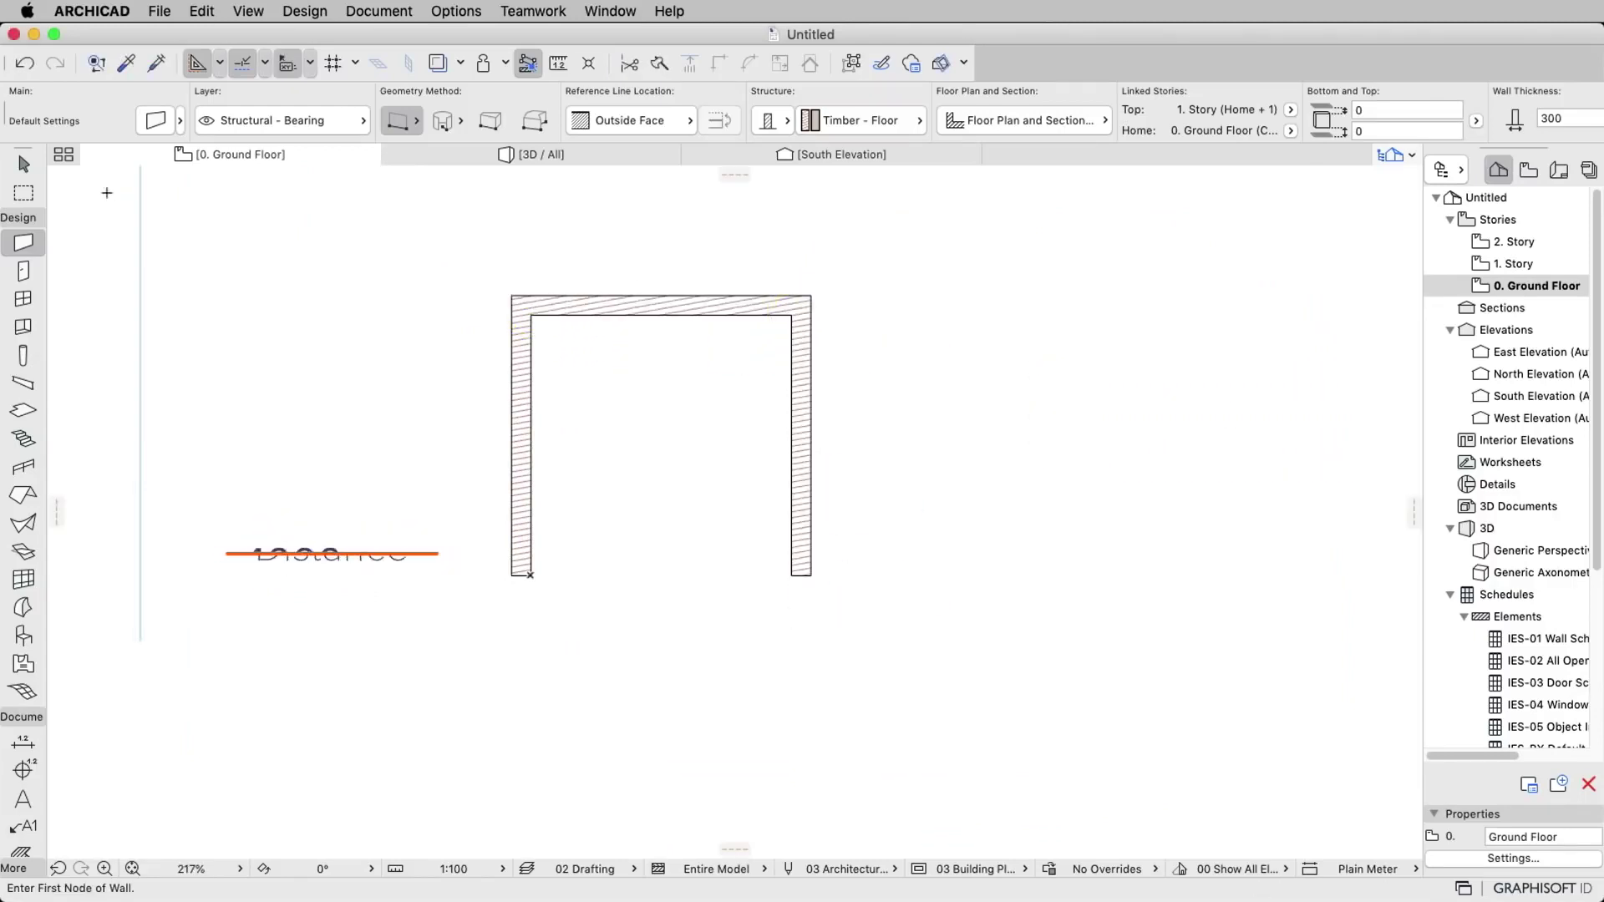
pyautogui.click(24, 163)
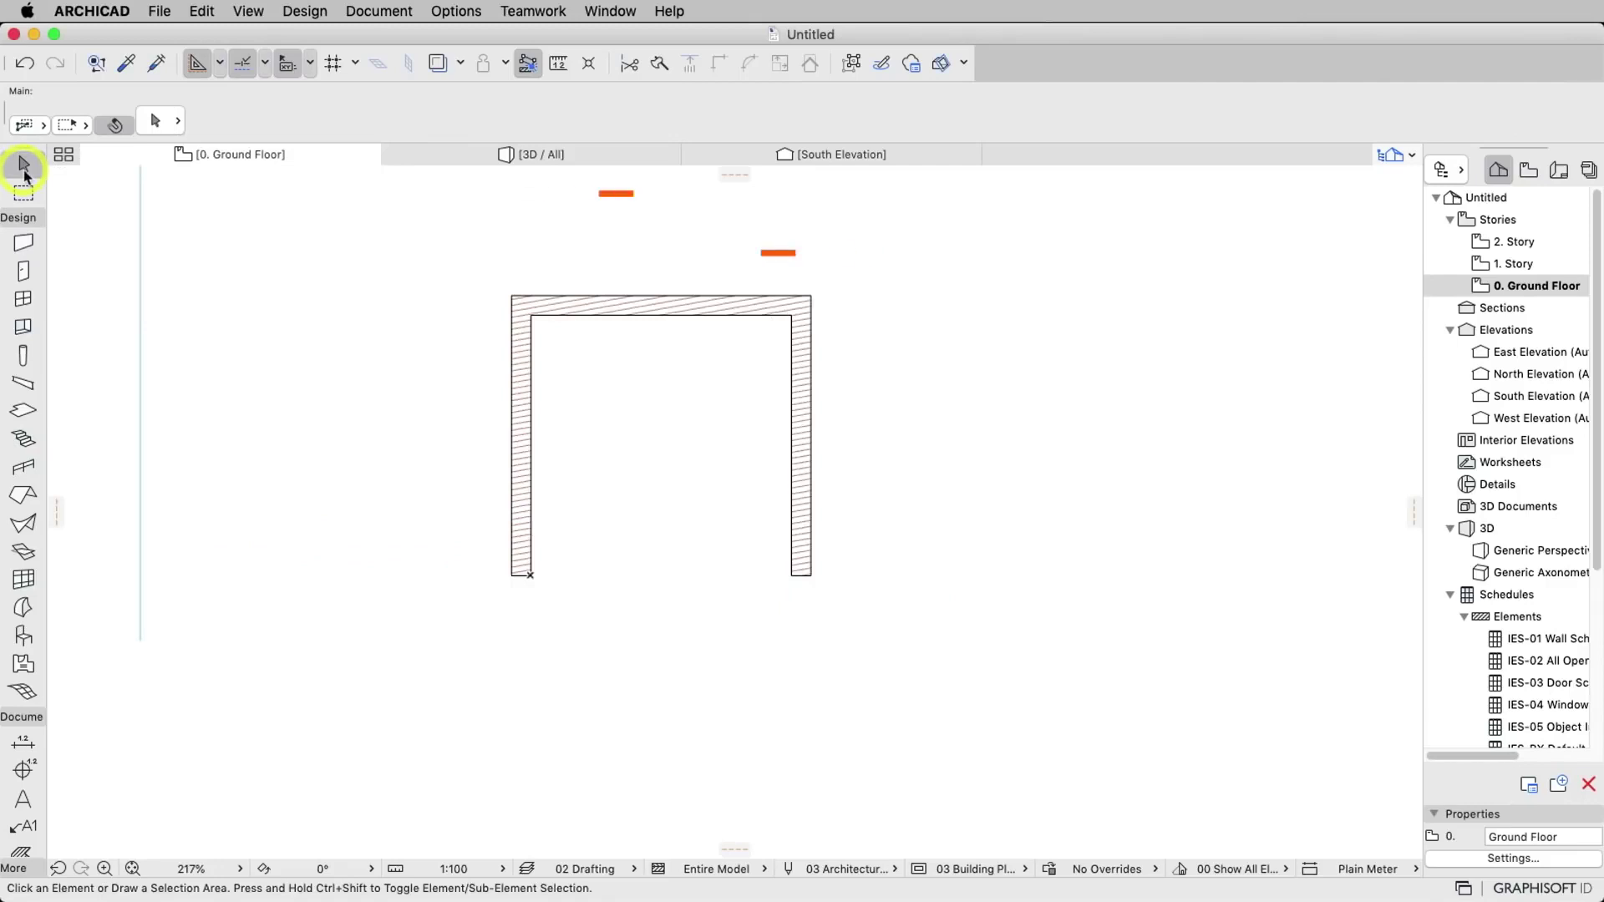
pyautogui.click(520, 420)
# Drag a copy of the left wall 1530 mm to the left at a 180° angle.
pyautogui.rightClick(524, 426)
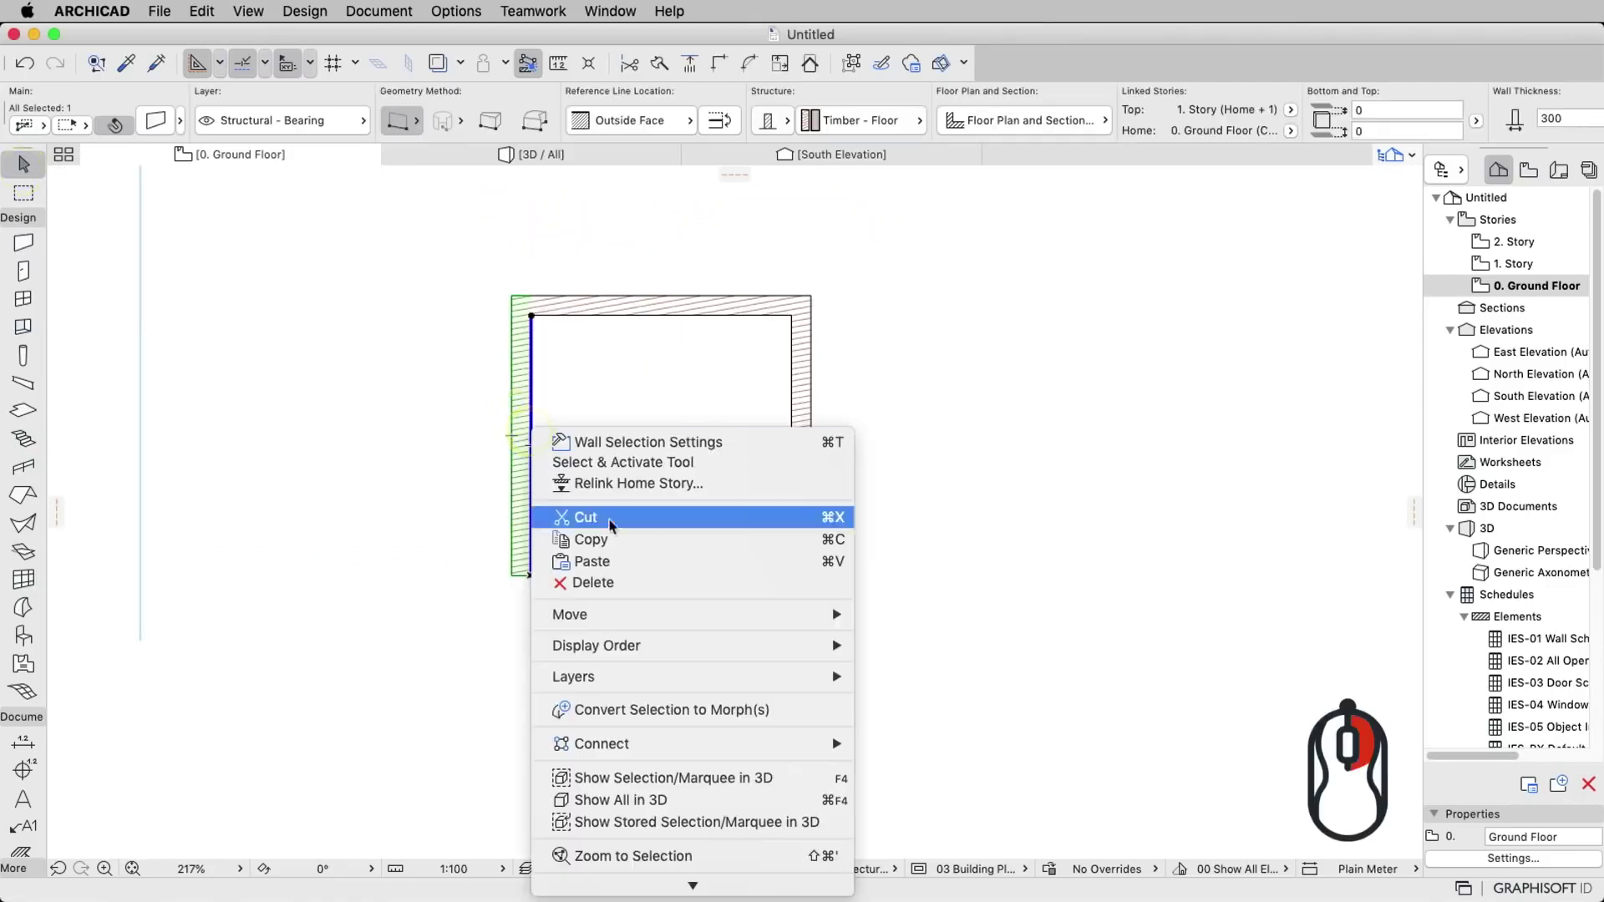
pyautogui.moveTo(677, 635)
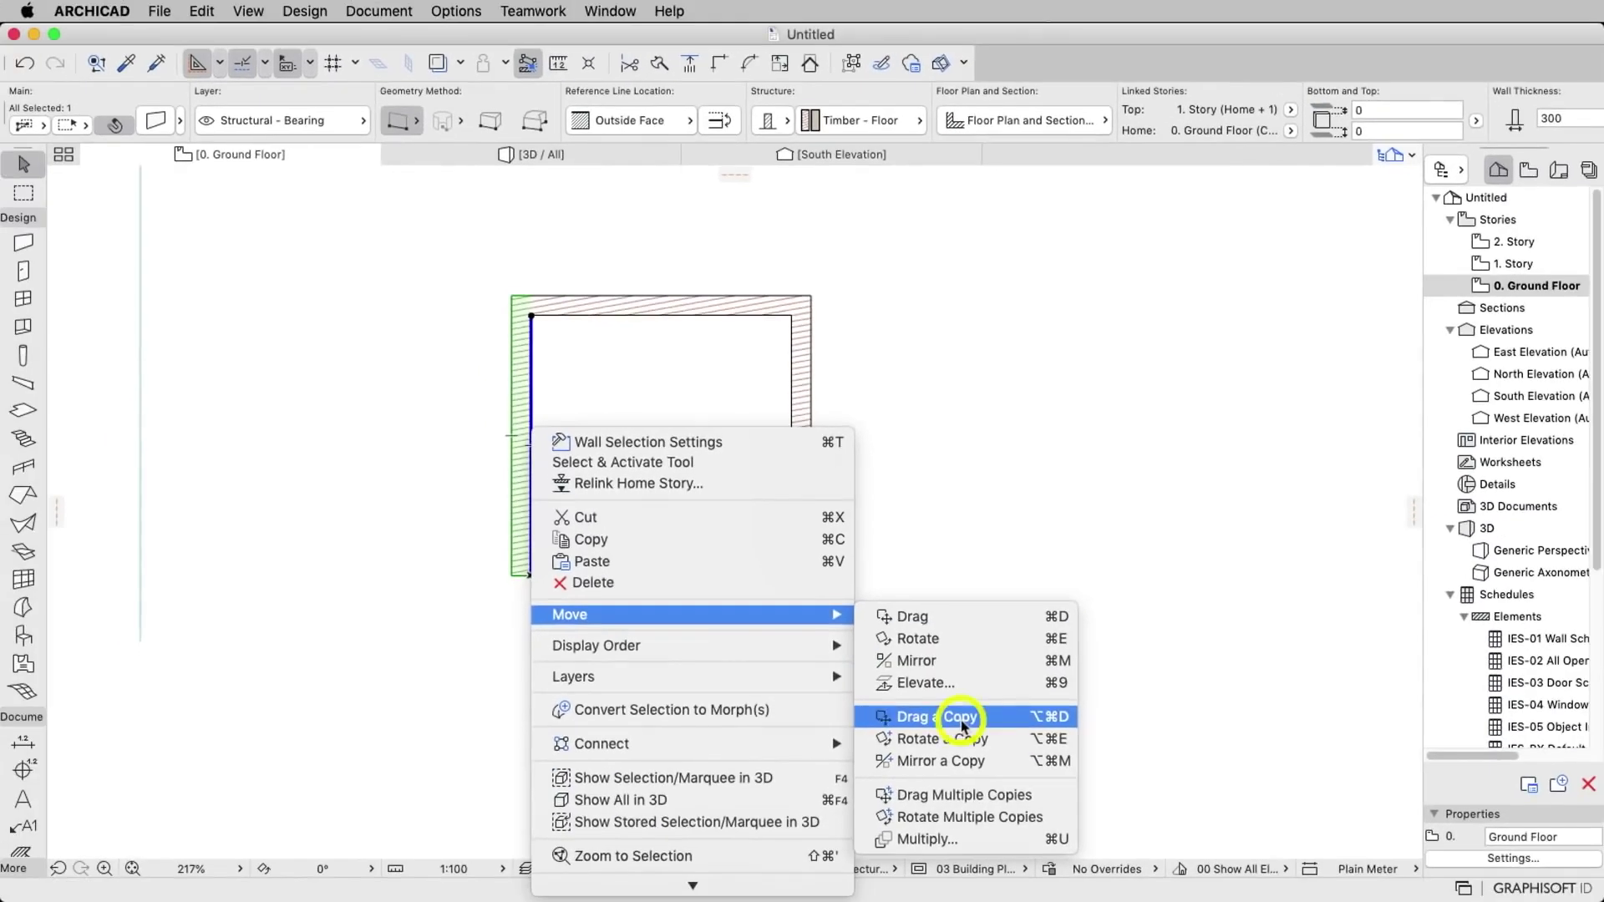
pyautogui.click(984, 760)
pyautogui.click(531, 514)
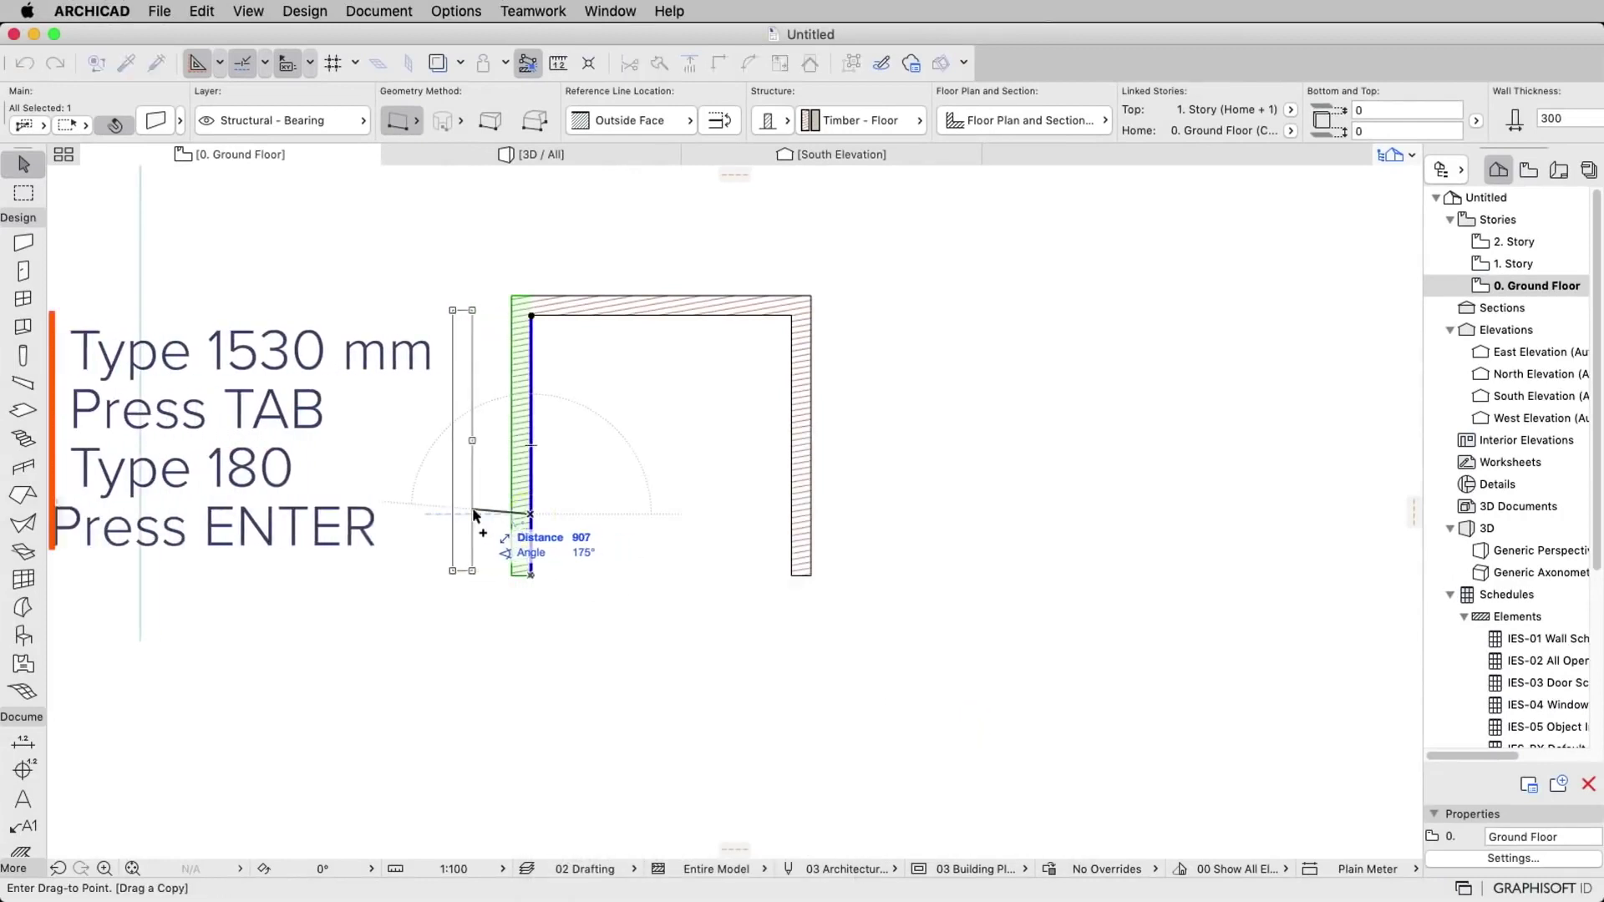
pyautogui.write('1530')
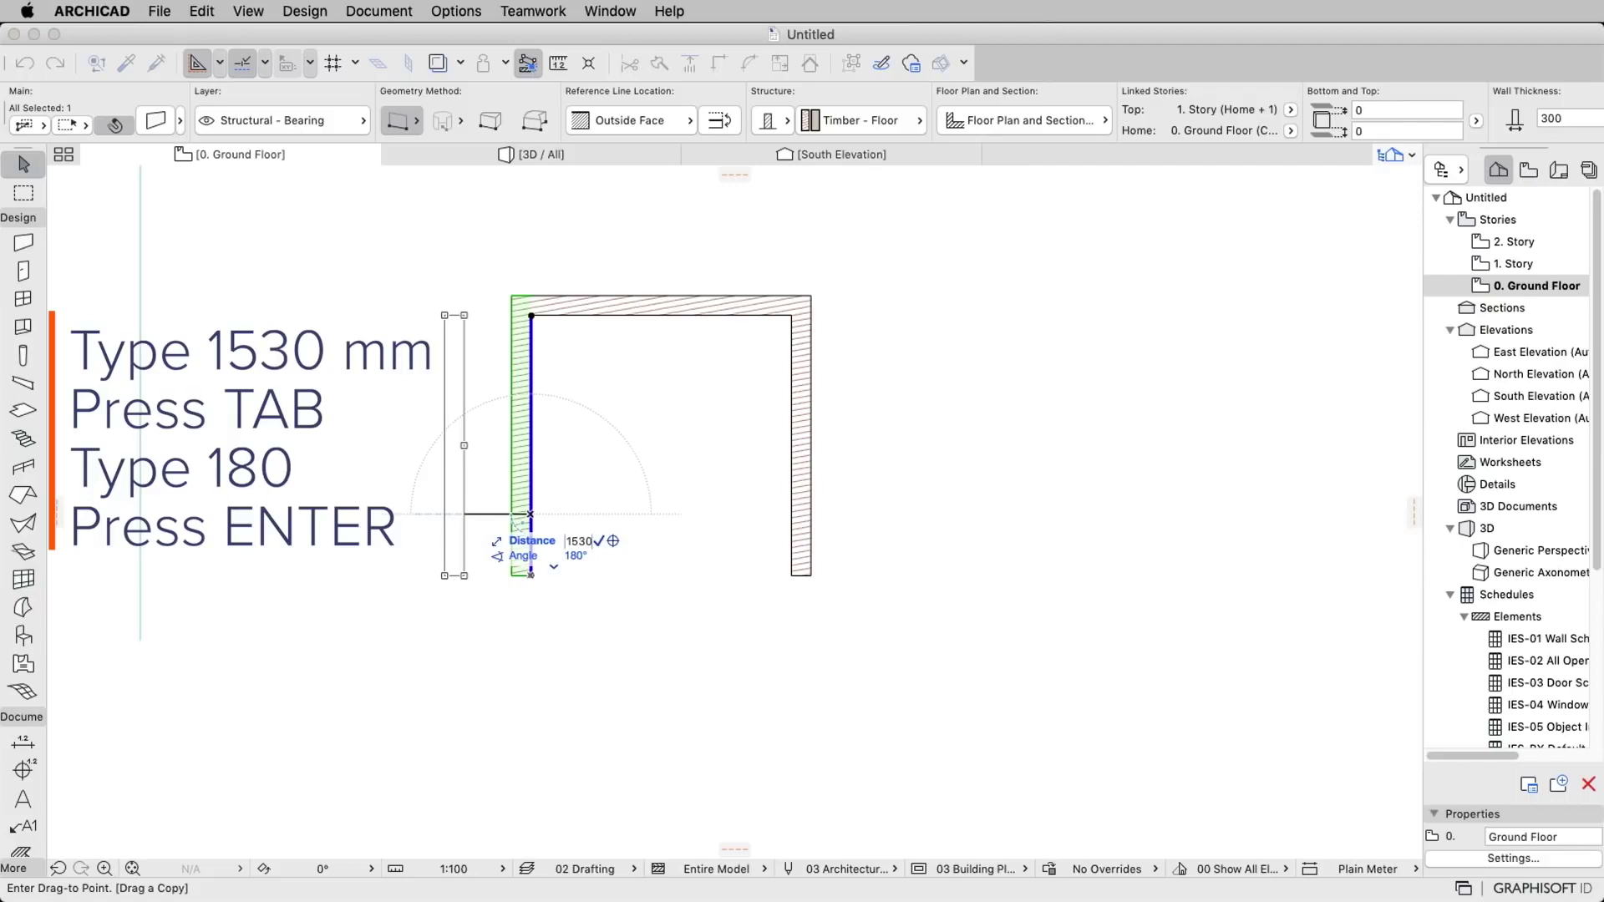
pyautogui.press('Tab')
pyautogui.write('18')
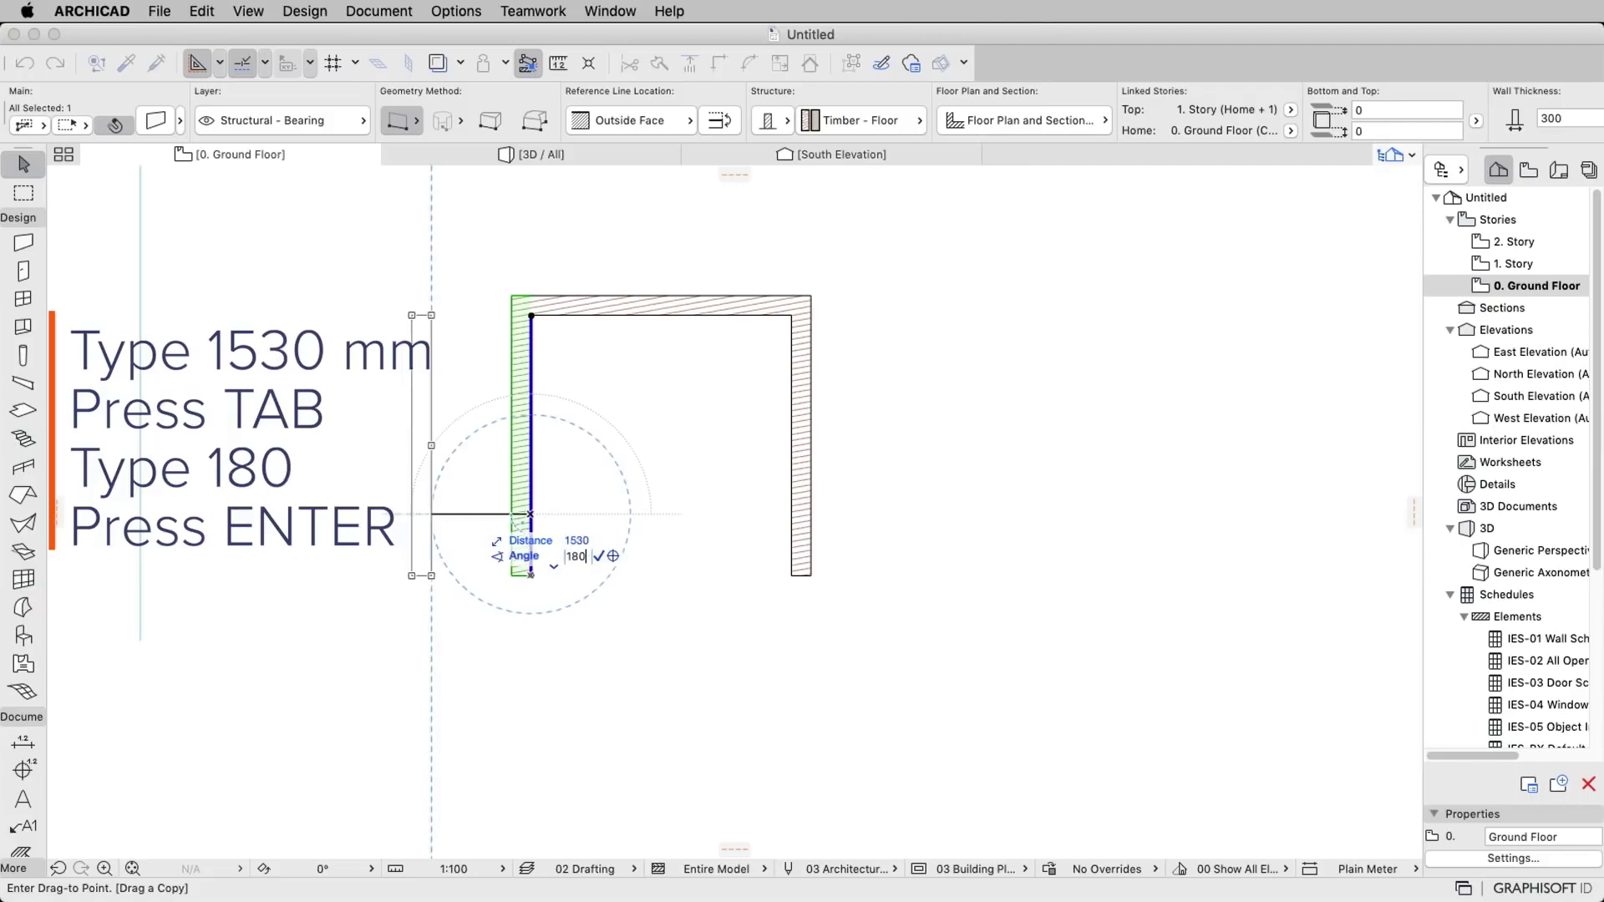
pyautogui.press('Return')
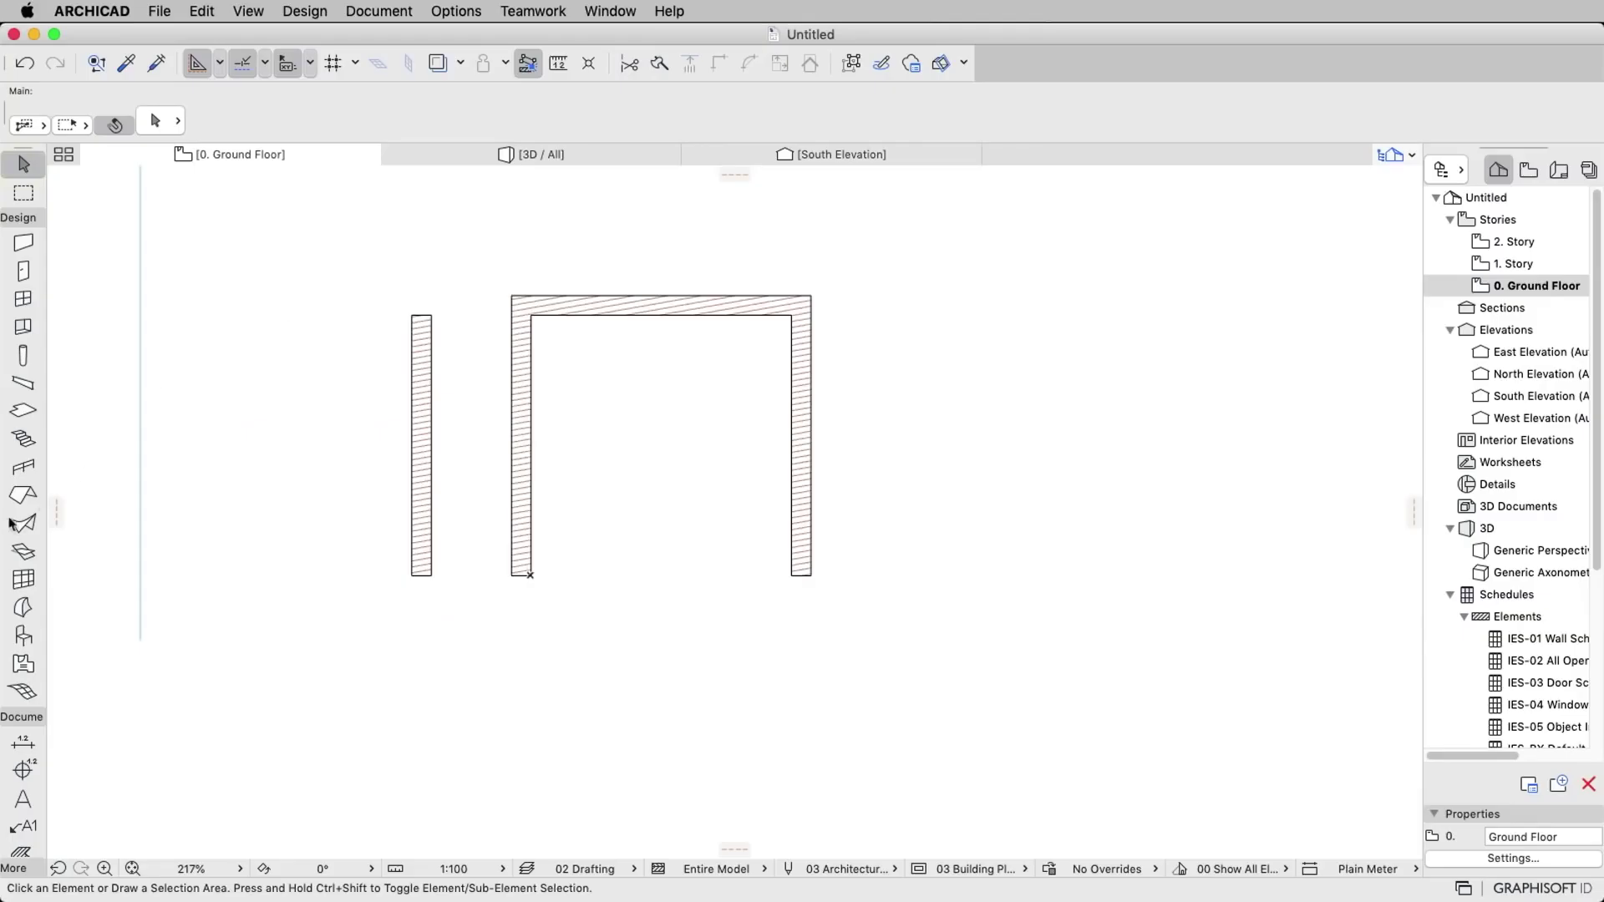
# Set the Slab tool to a Basic structure with Timber - Floor material.
pyautogui.click(24, 411)
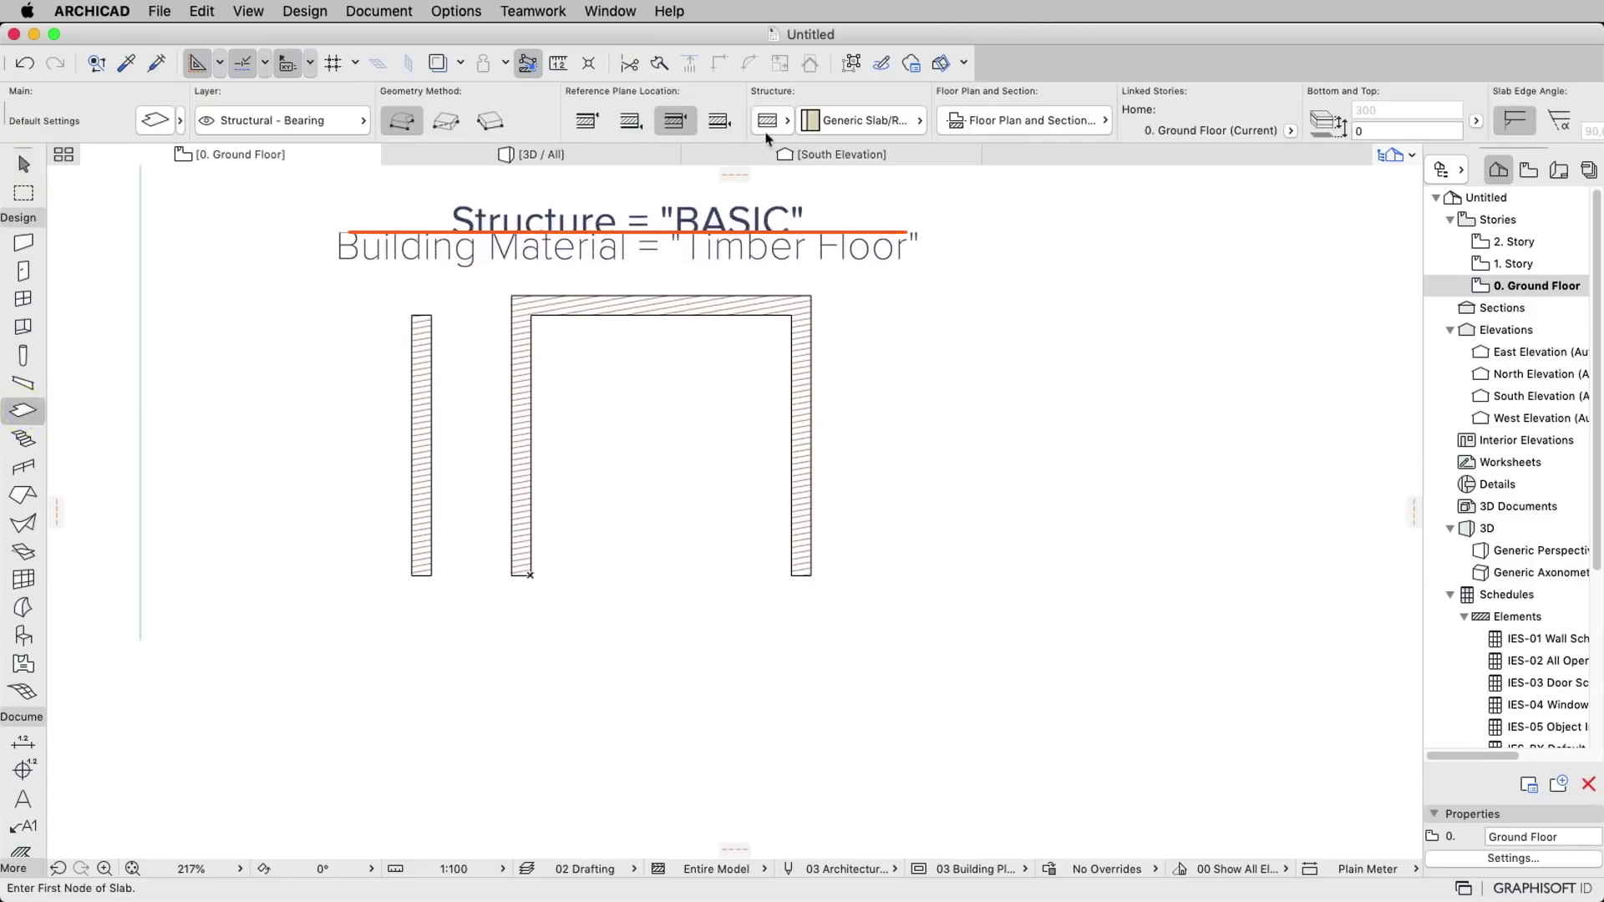
pyautogui.click(784, 121)
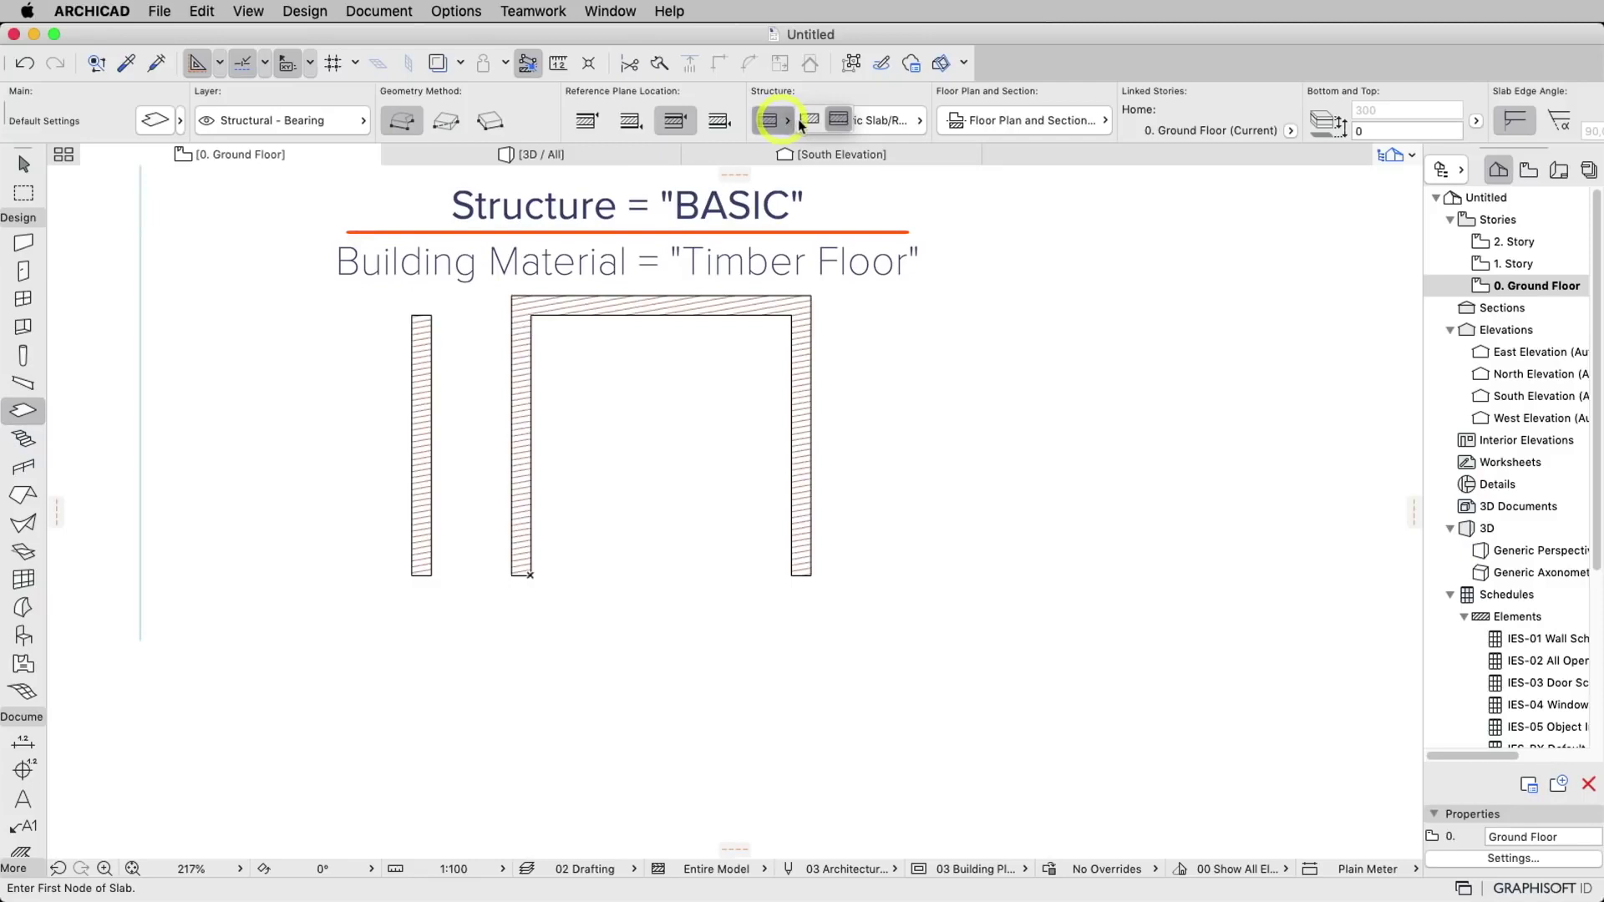
pyautogui.click(810, 119)
pyautogui.click(860, 124)
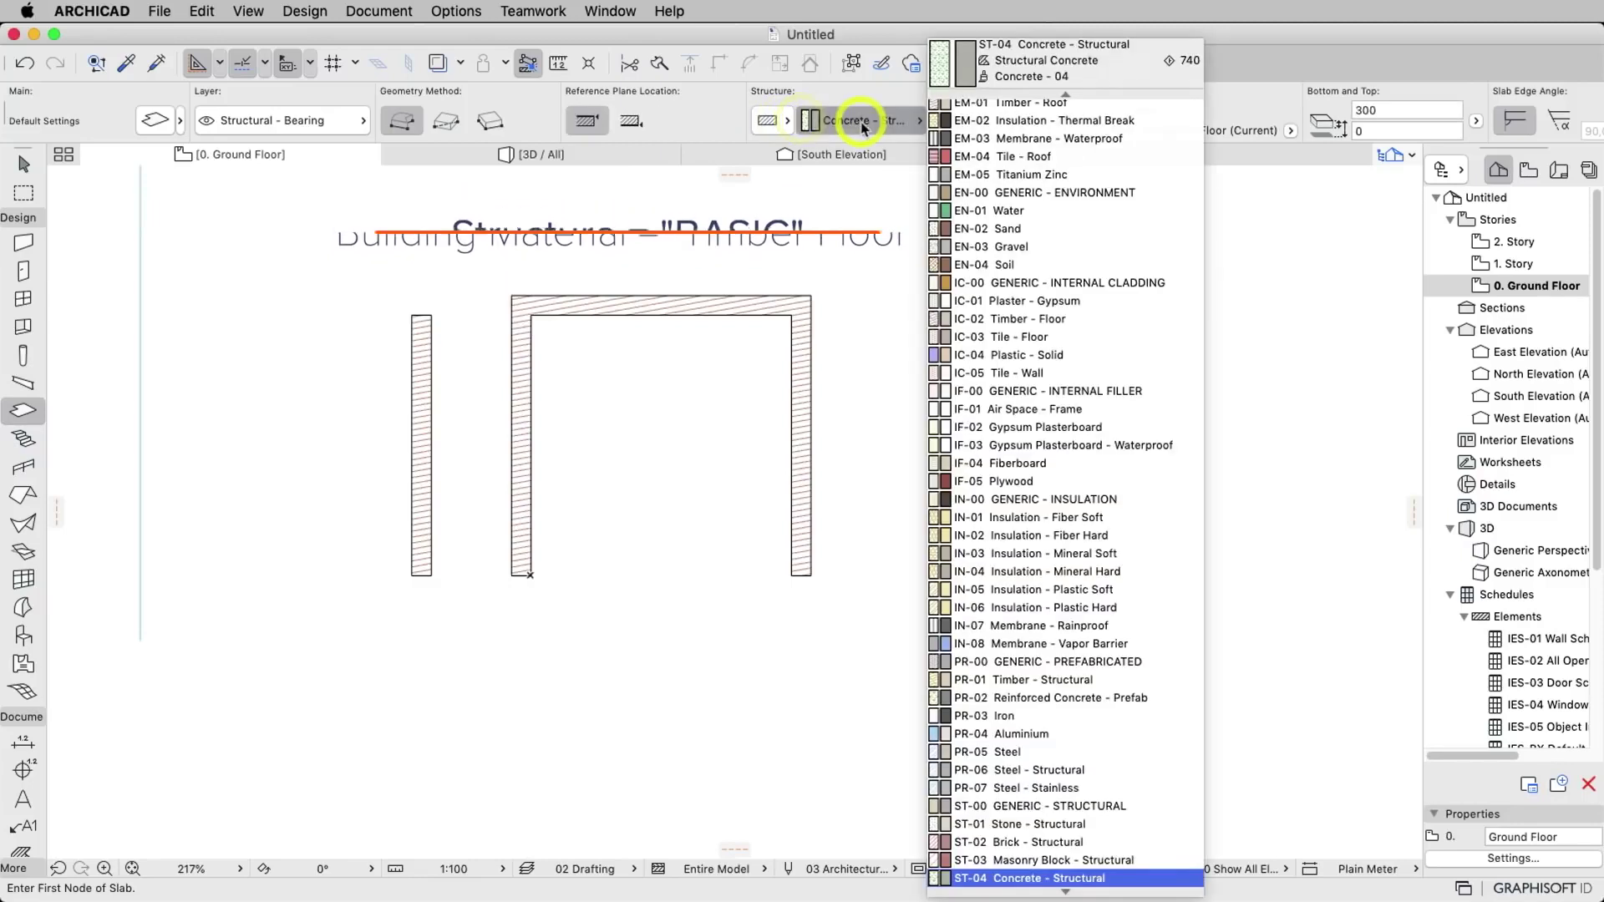
pyautogui.write('timber')
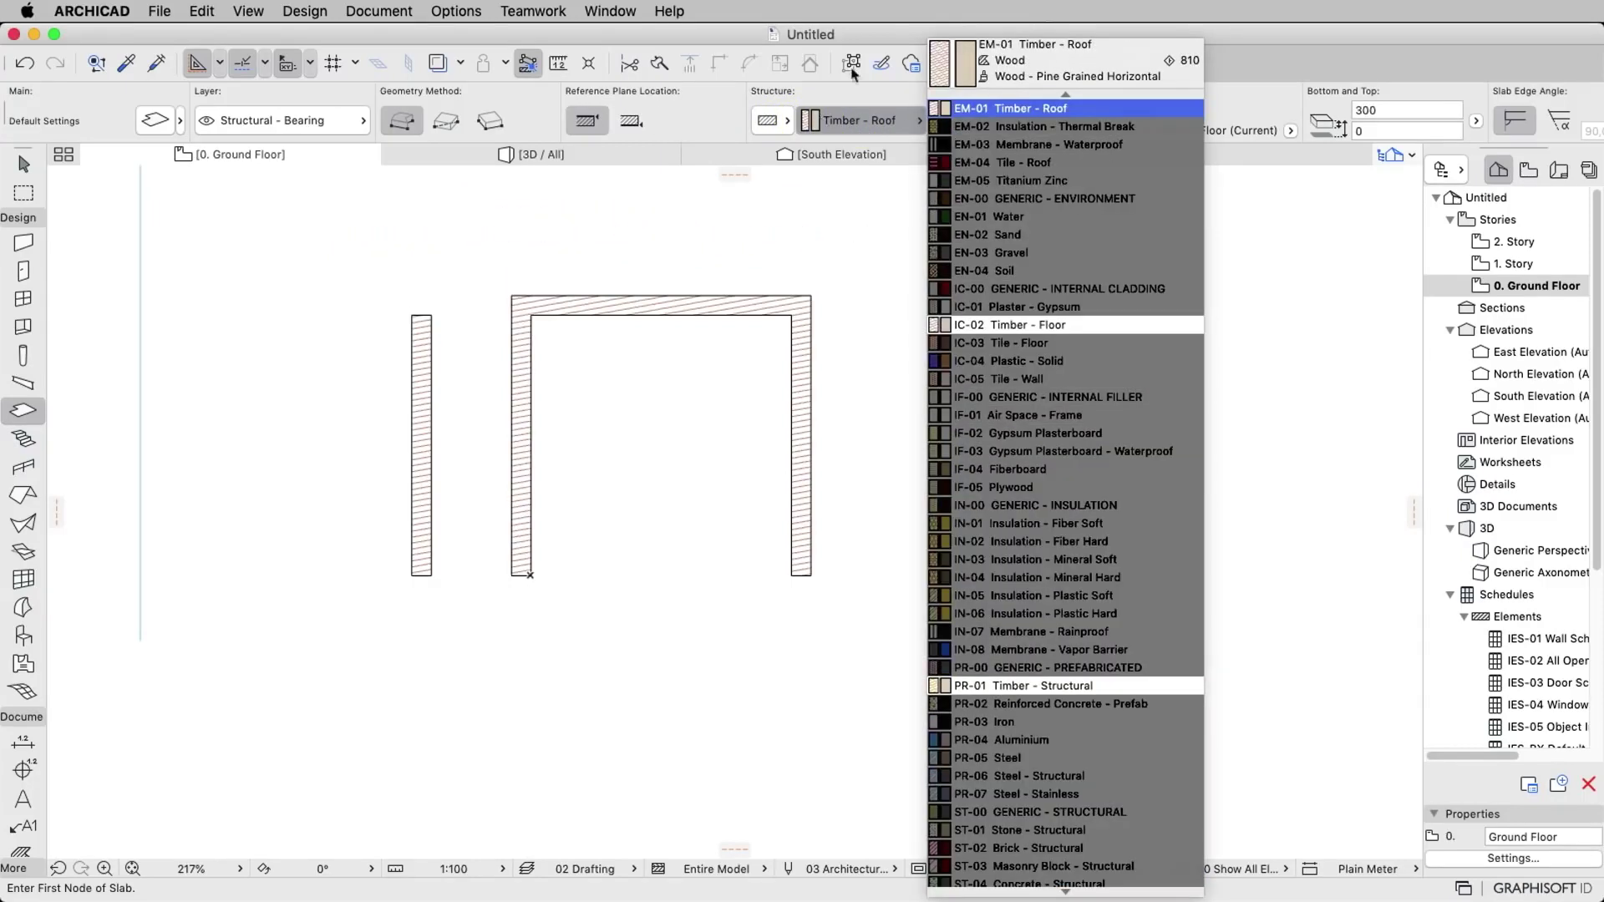
pyautogui.click(1000, 325)
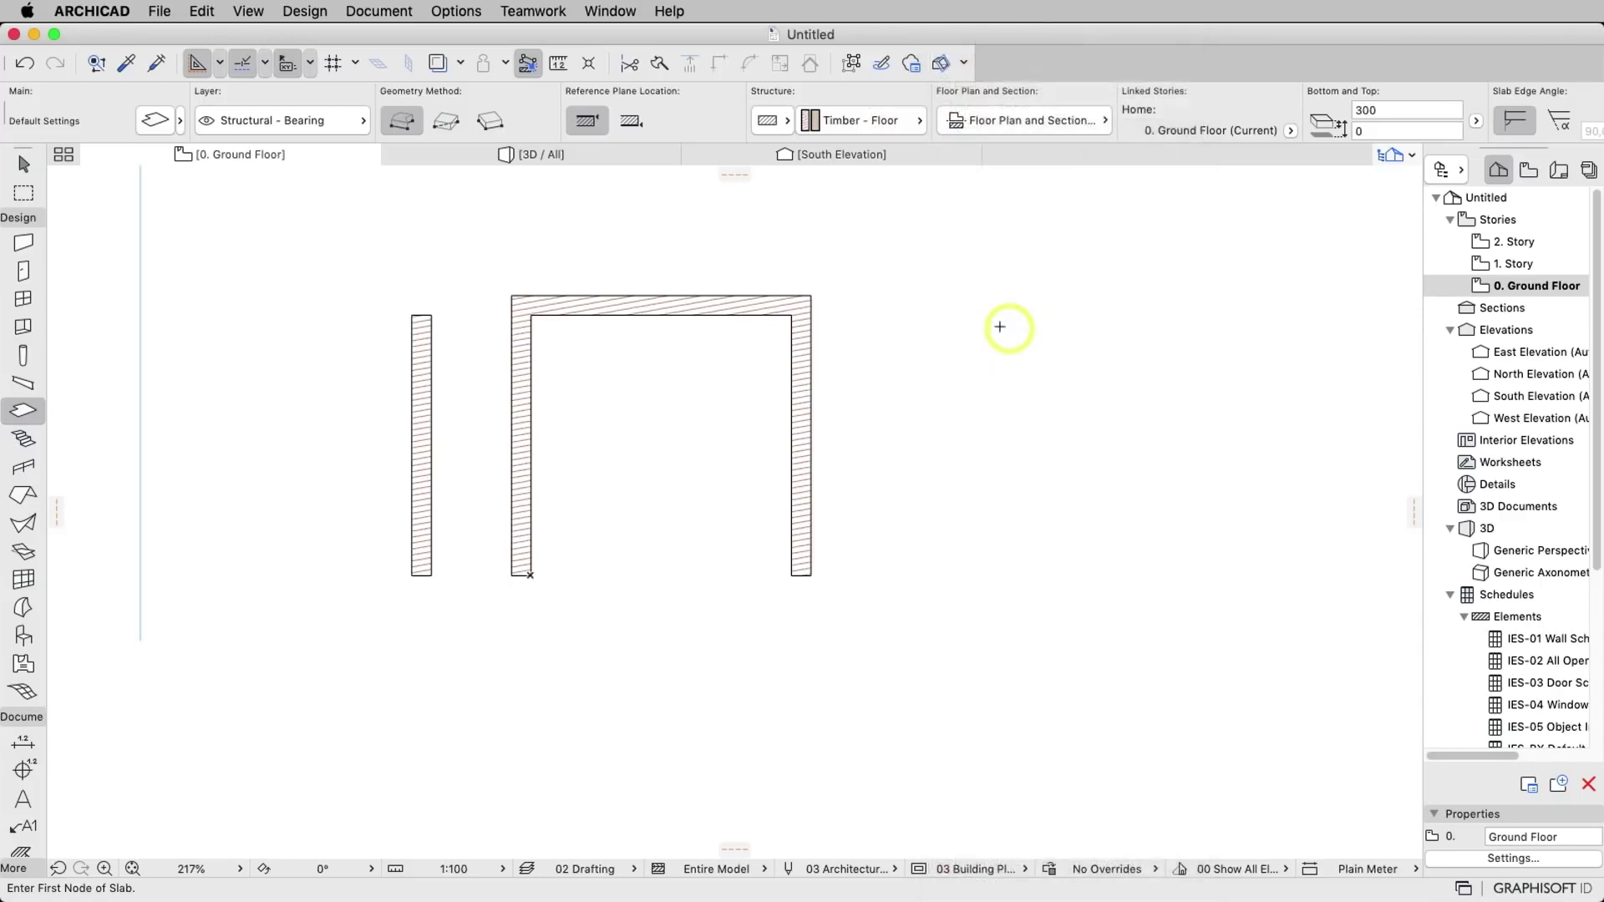
# Draw a rectangular slab from the left column corner to the top-right wall corner.
pyautogui.click(456, 130)
pyautogui.click(411, 574)
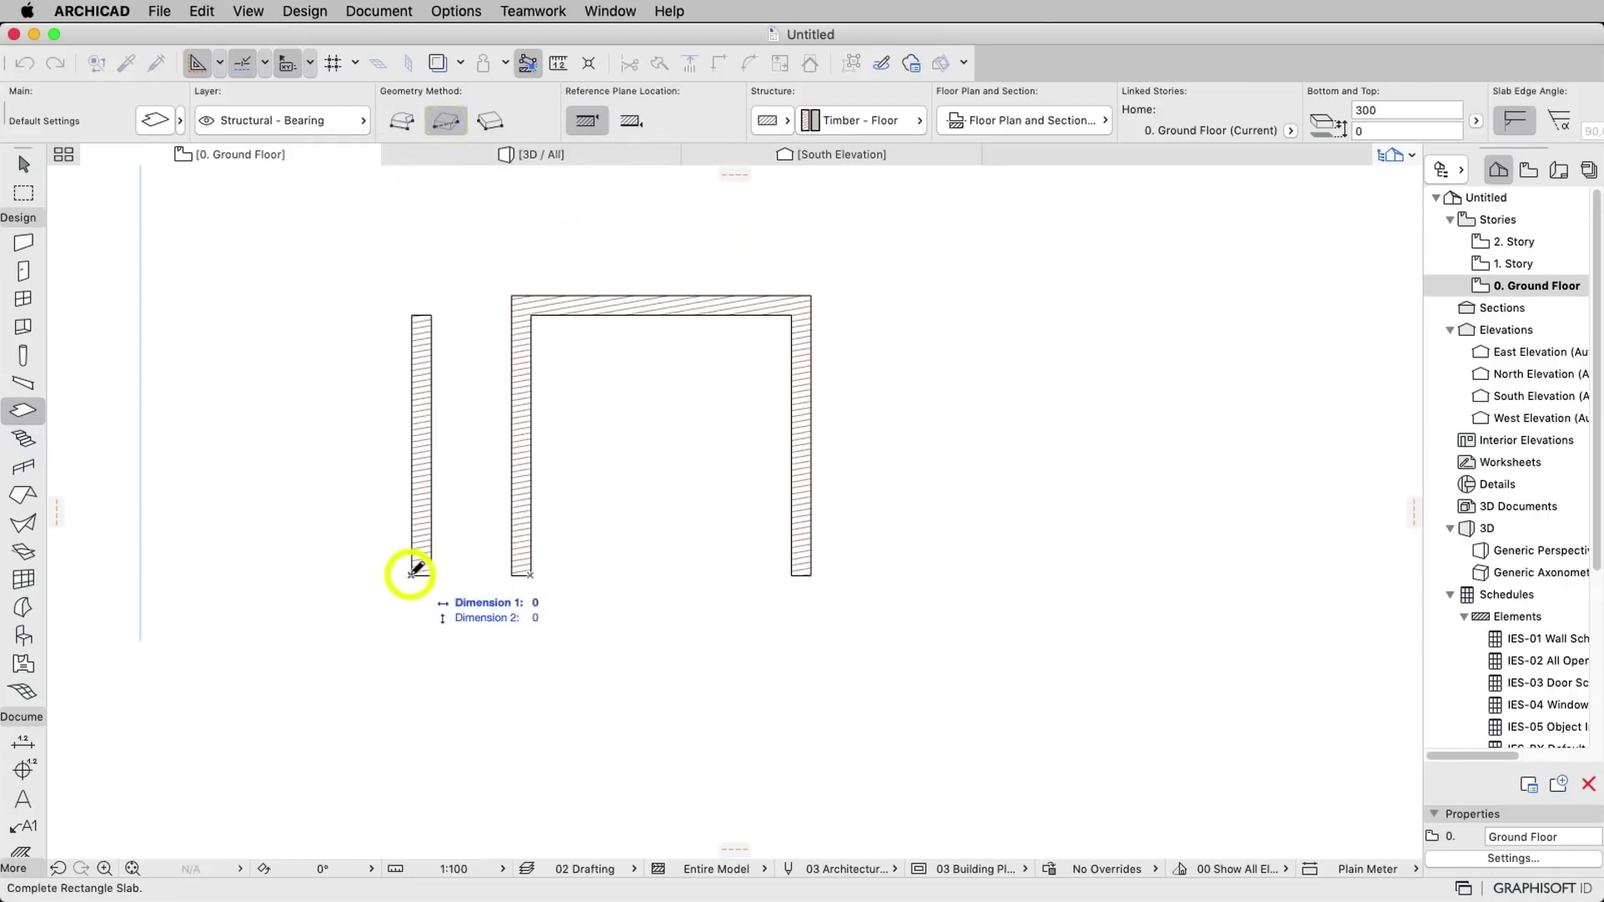
pyautogui.click(811, 295)
pyautogui.press('Escape')
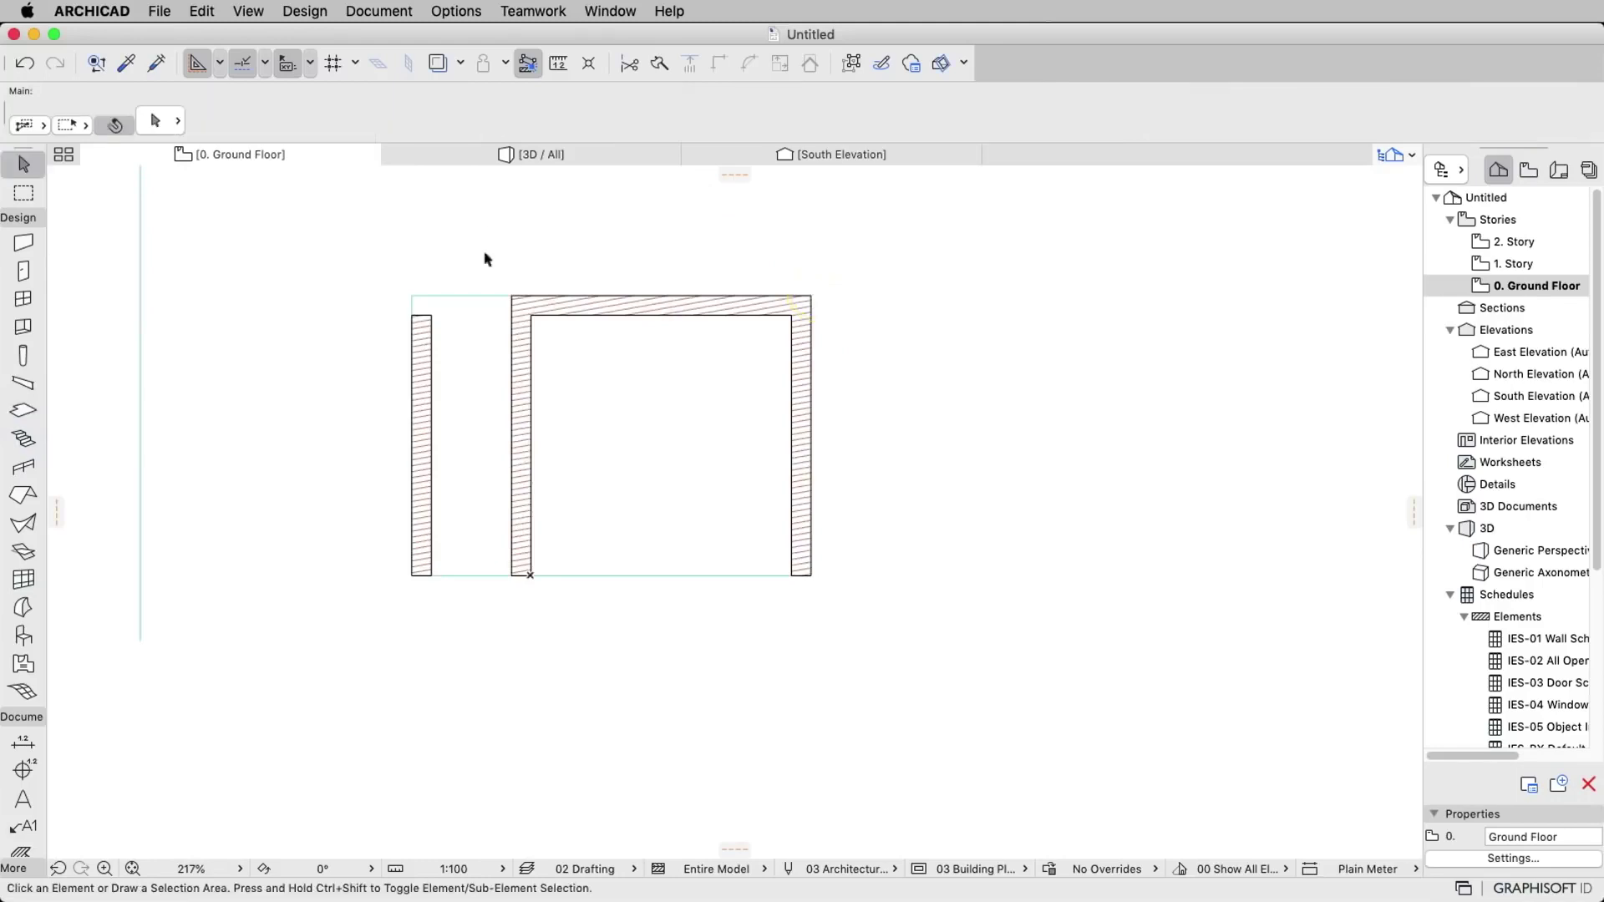
# Offset the slab's bottom edge outward by 1200 mm.
pyautogui.click(473, 347)
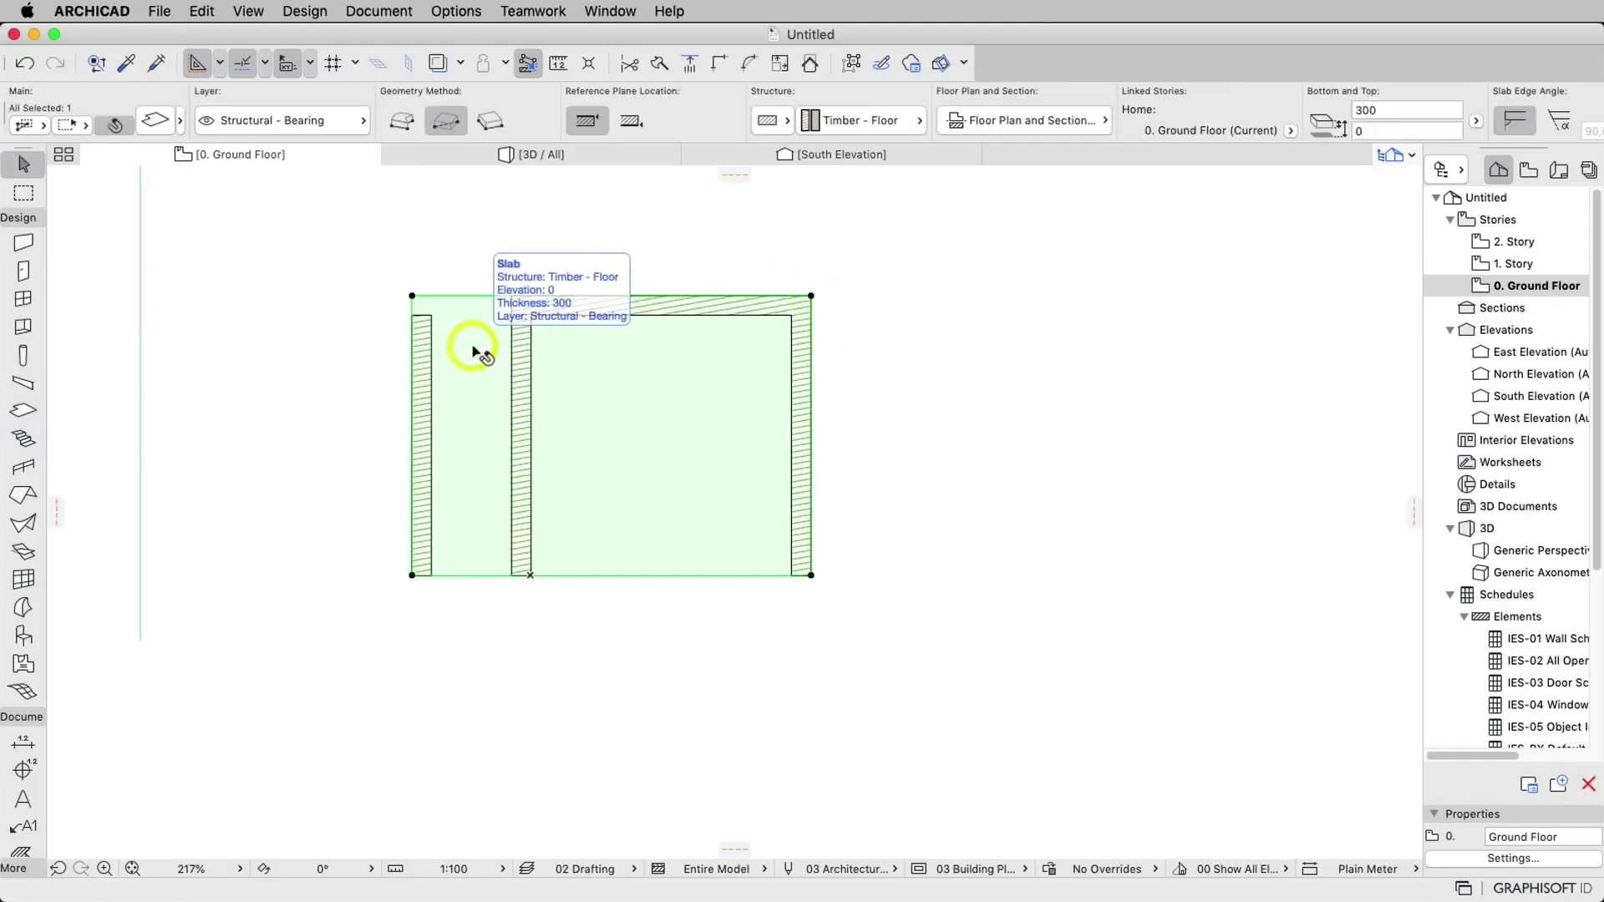
pyautogui.click(474, 574)
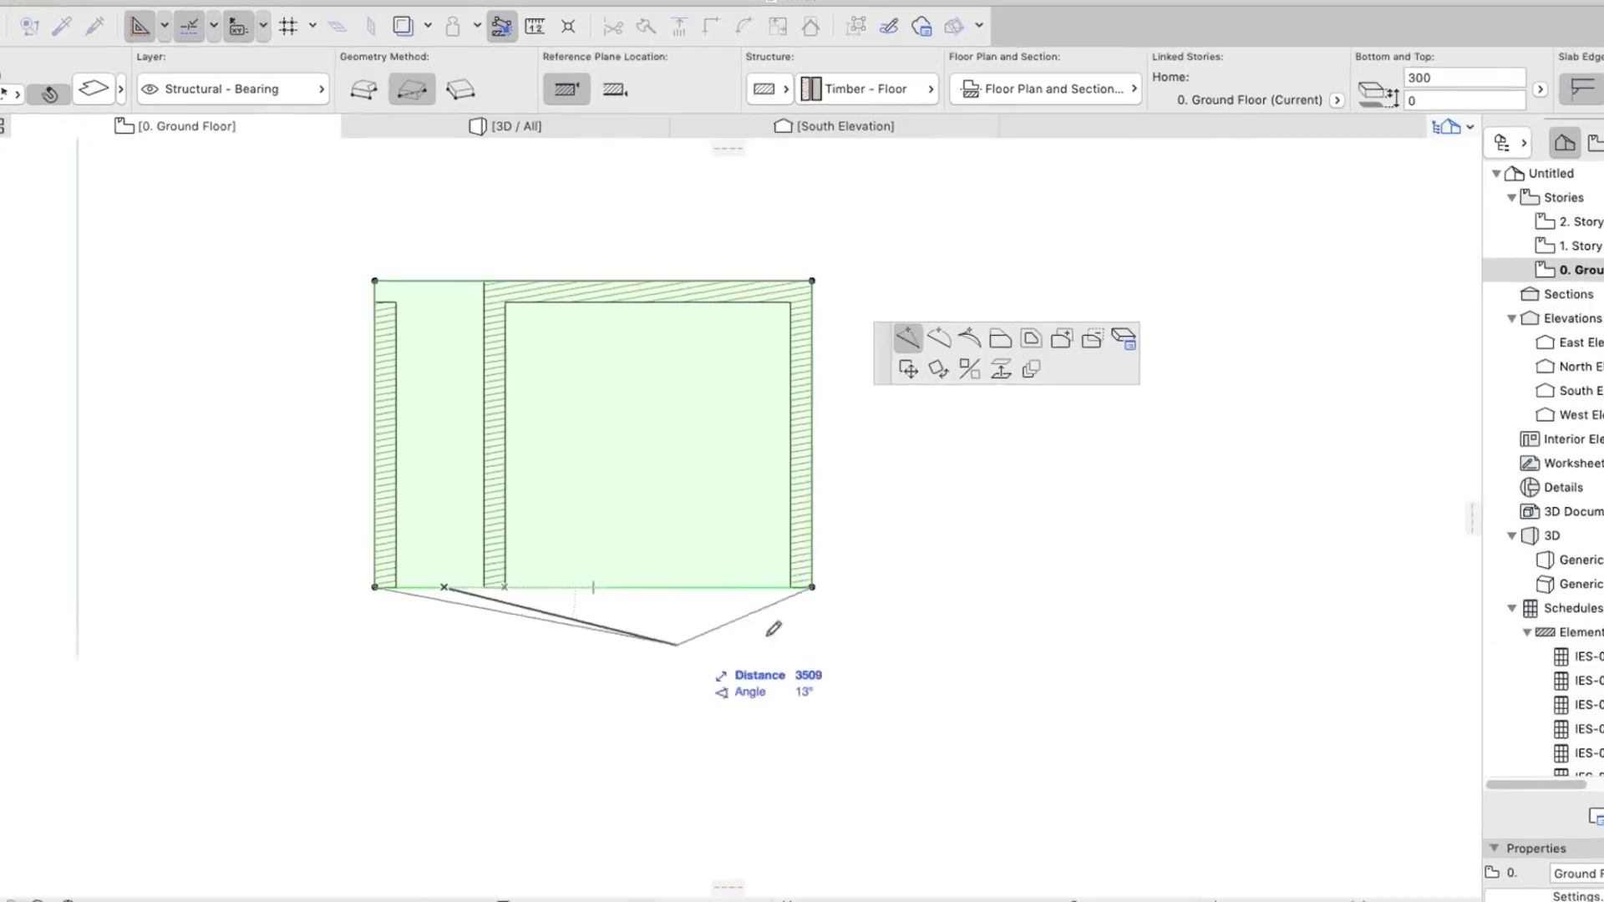
pyautogui.click(1126, 269)
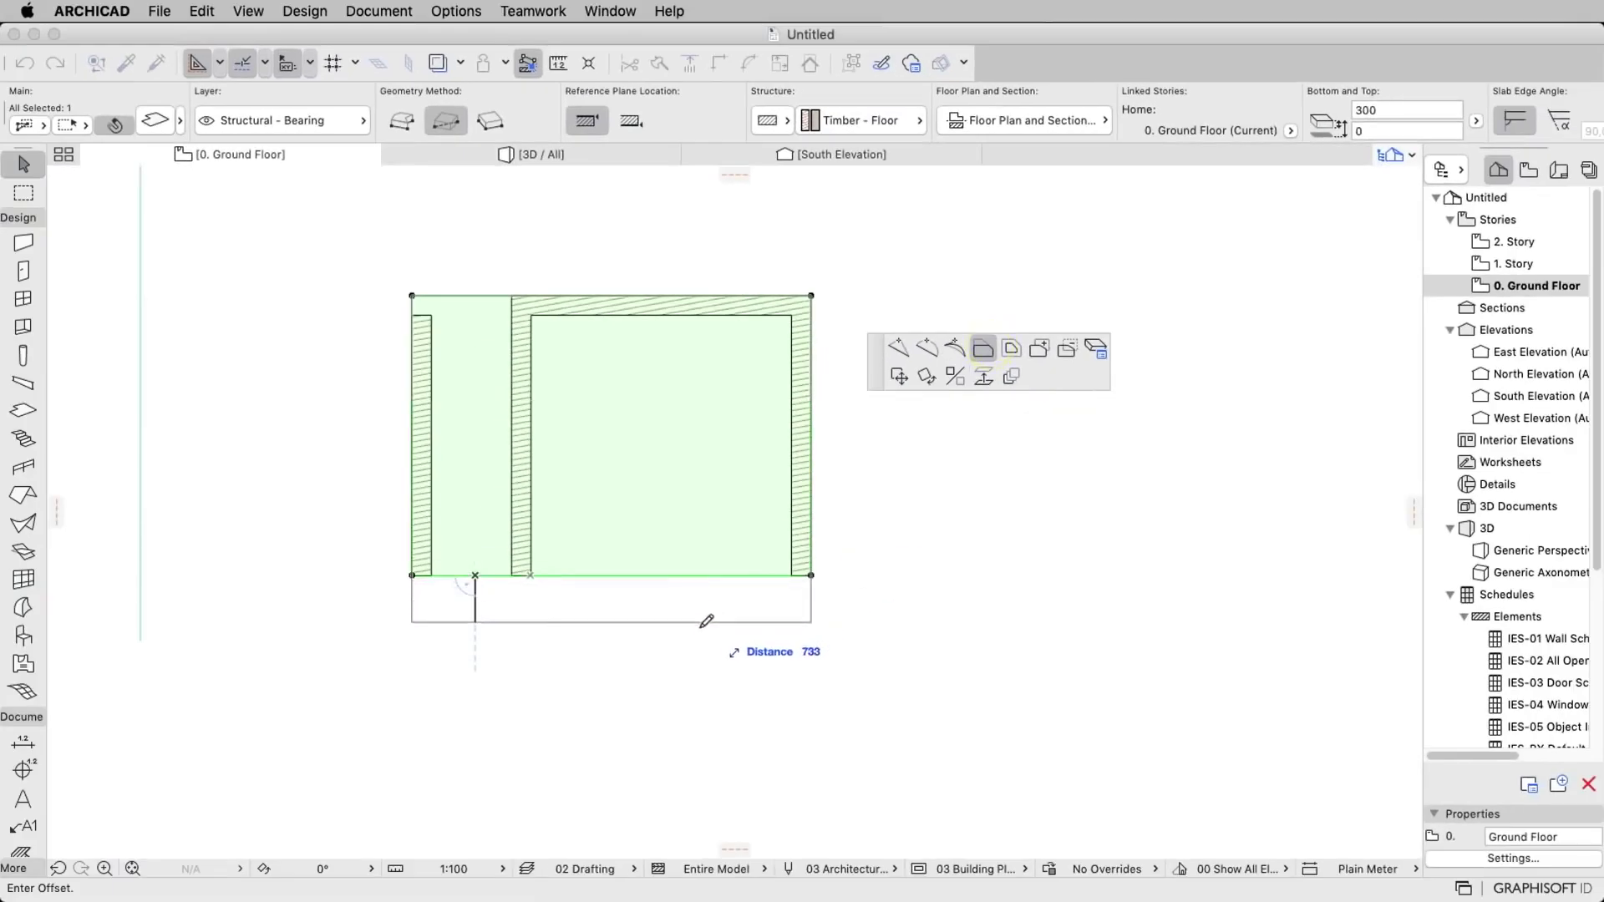
pyautogui.write('1200')
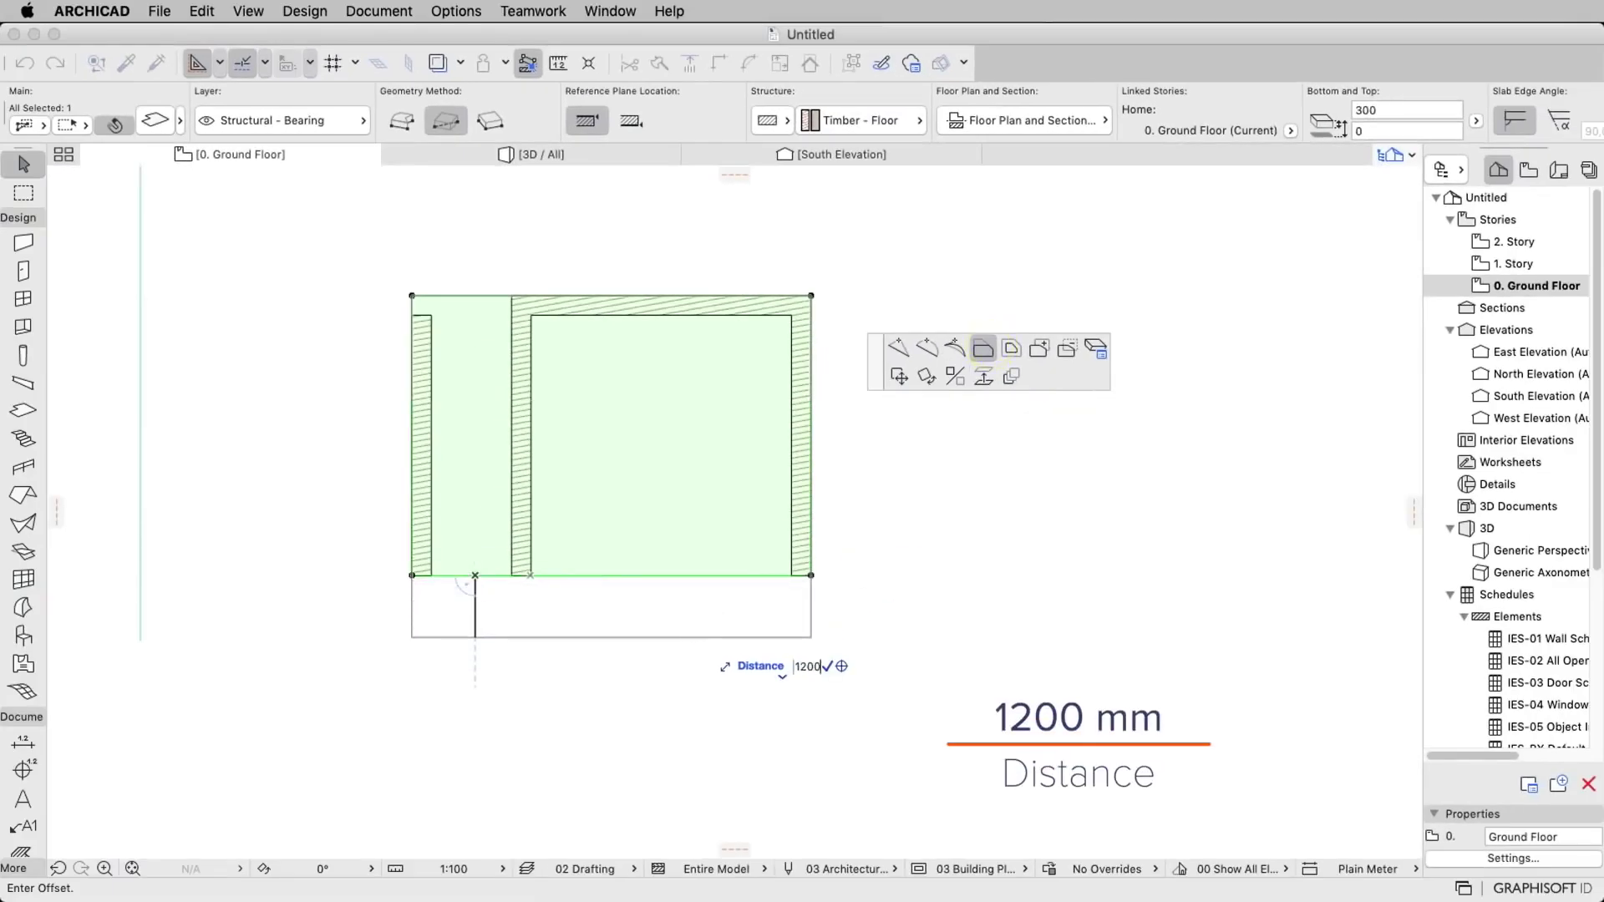
pyautogui.press('Return')
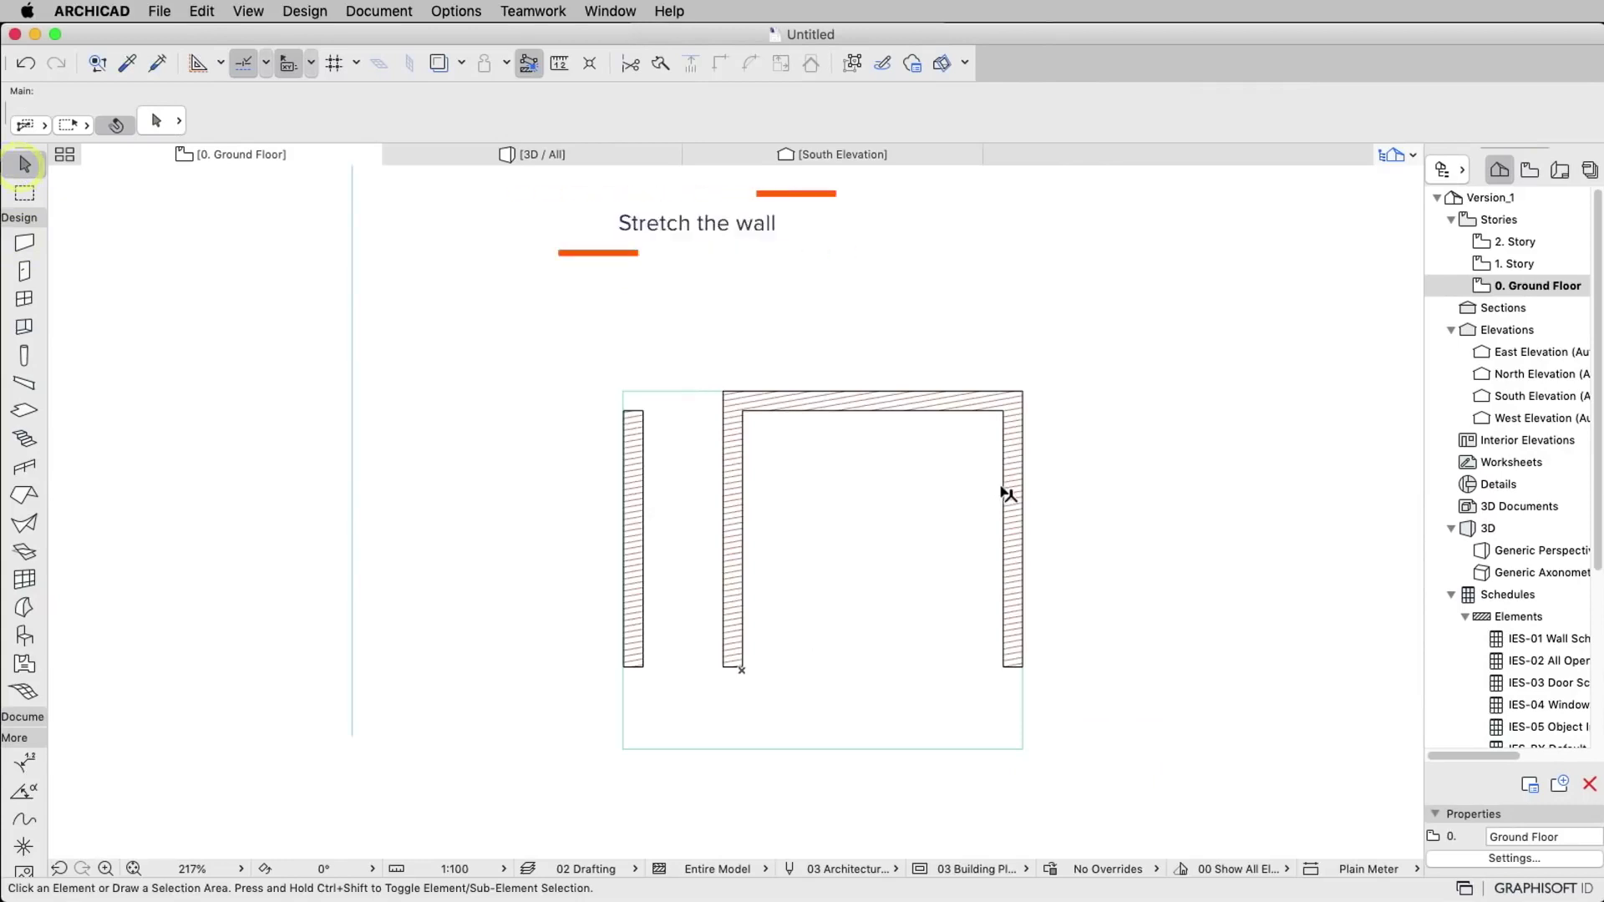
pyautogui.click(1011, 488)
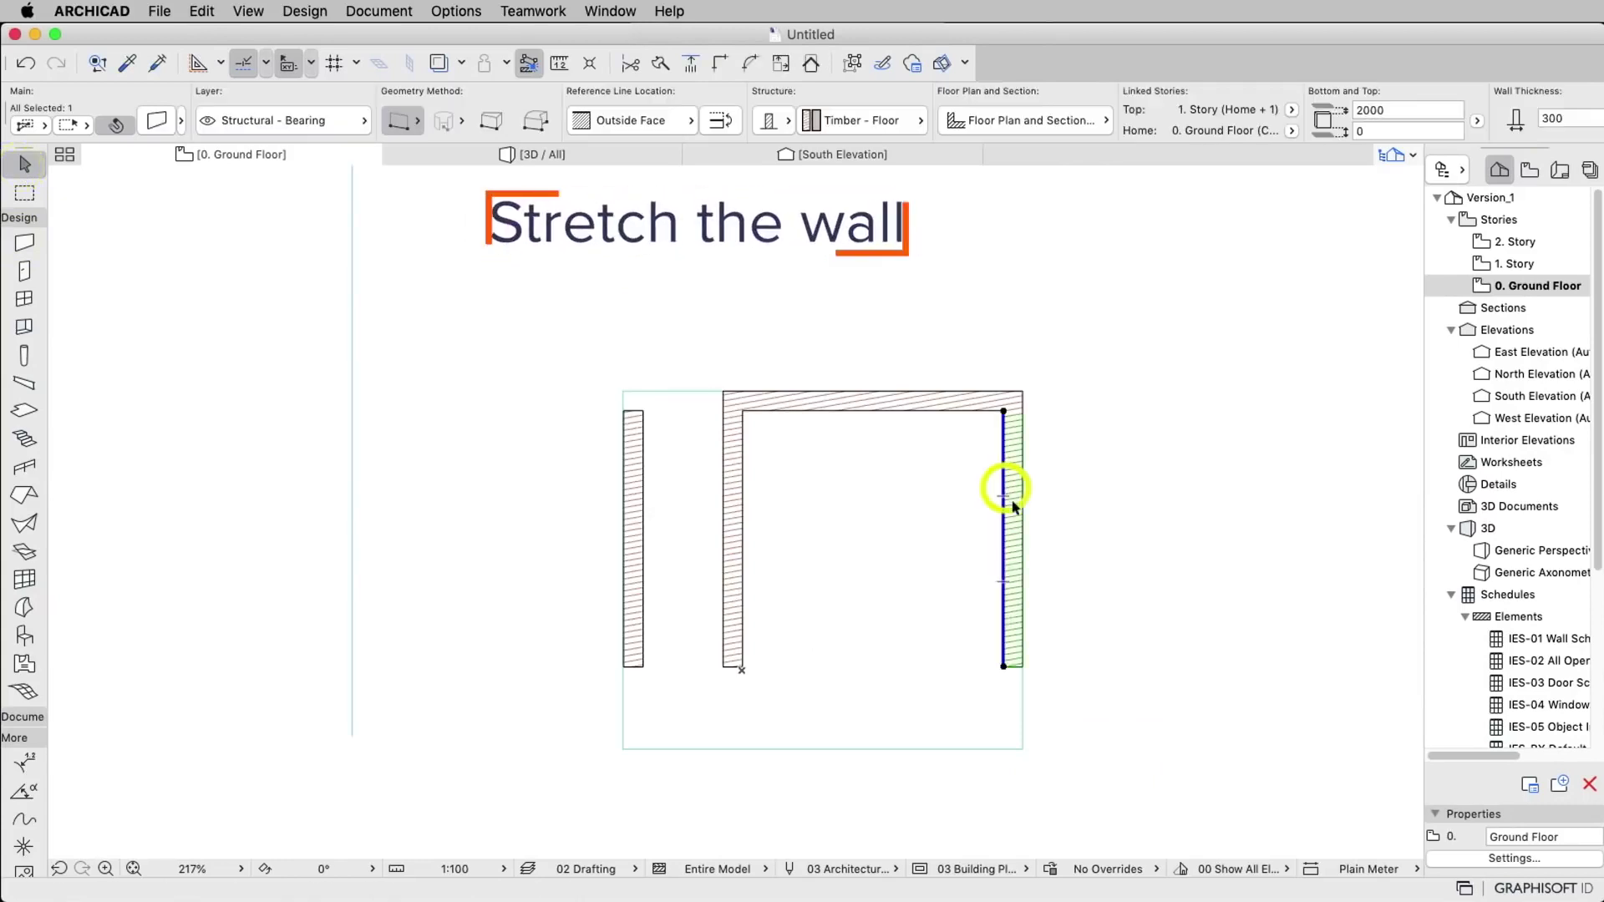
# Extend the right and left walls down to the slab's bottom edge, and the left wall up to its top edge.
pyautogui.click(1004, 668)
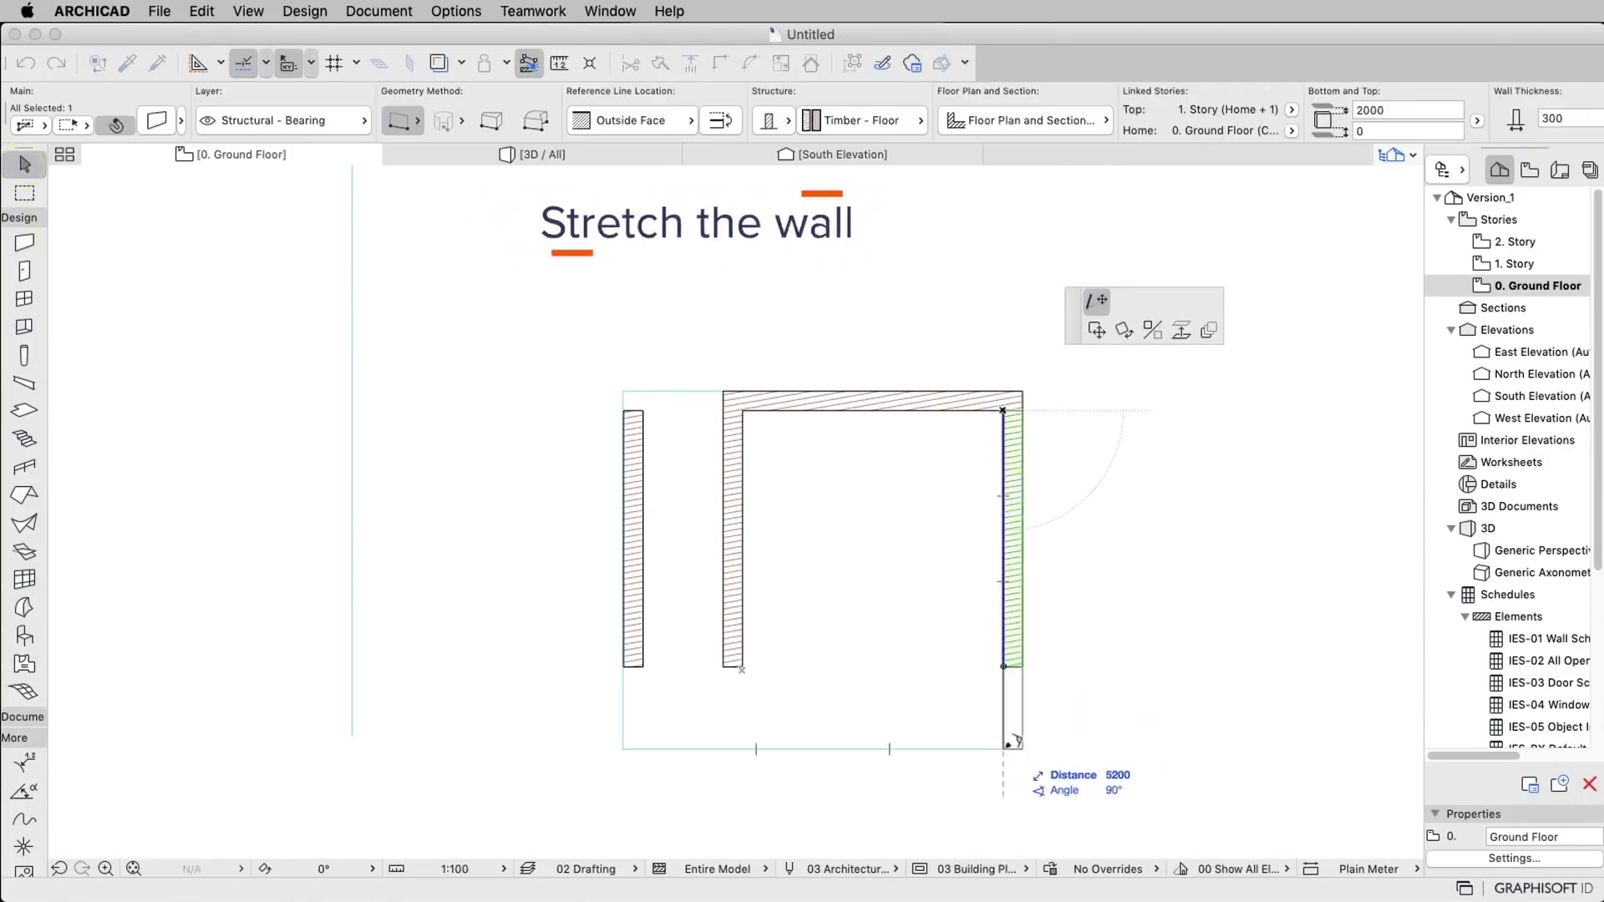
pyautogui.click(1004, 750)
pyautogui.click(638, 616)
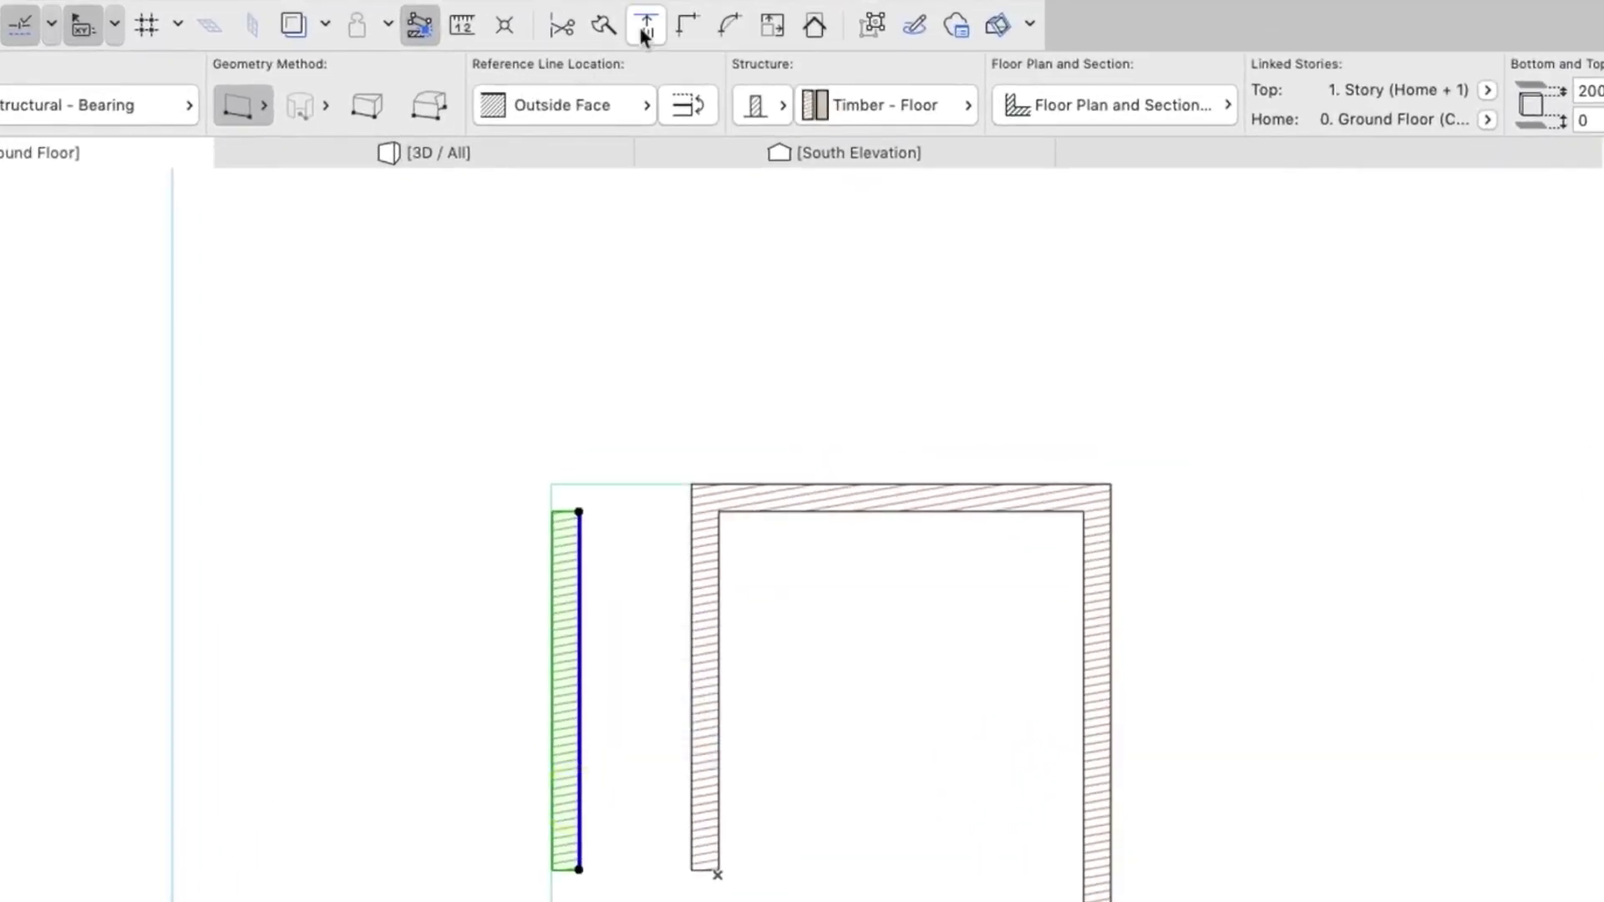
pyautogui.click(645, 28)
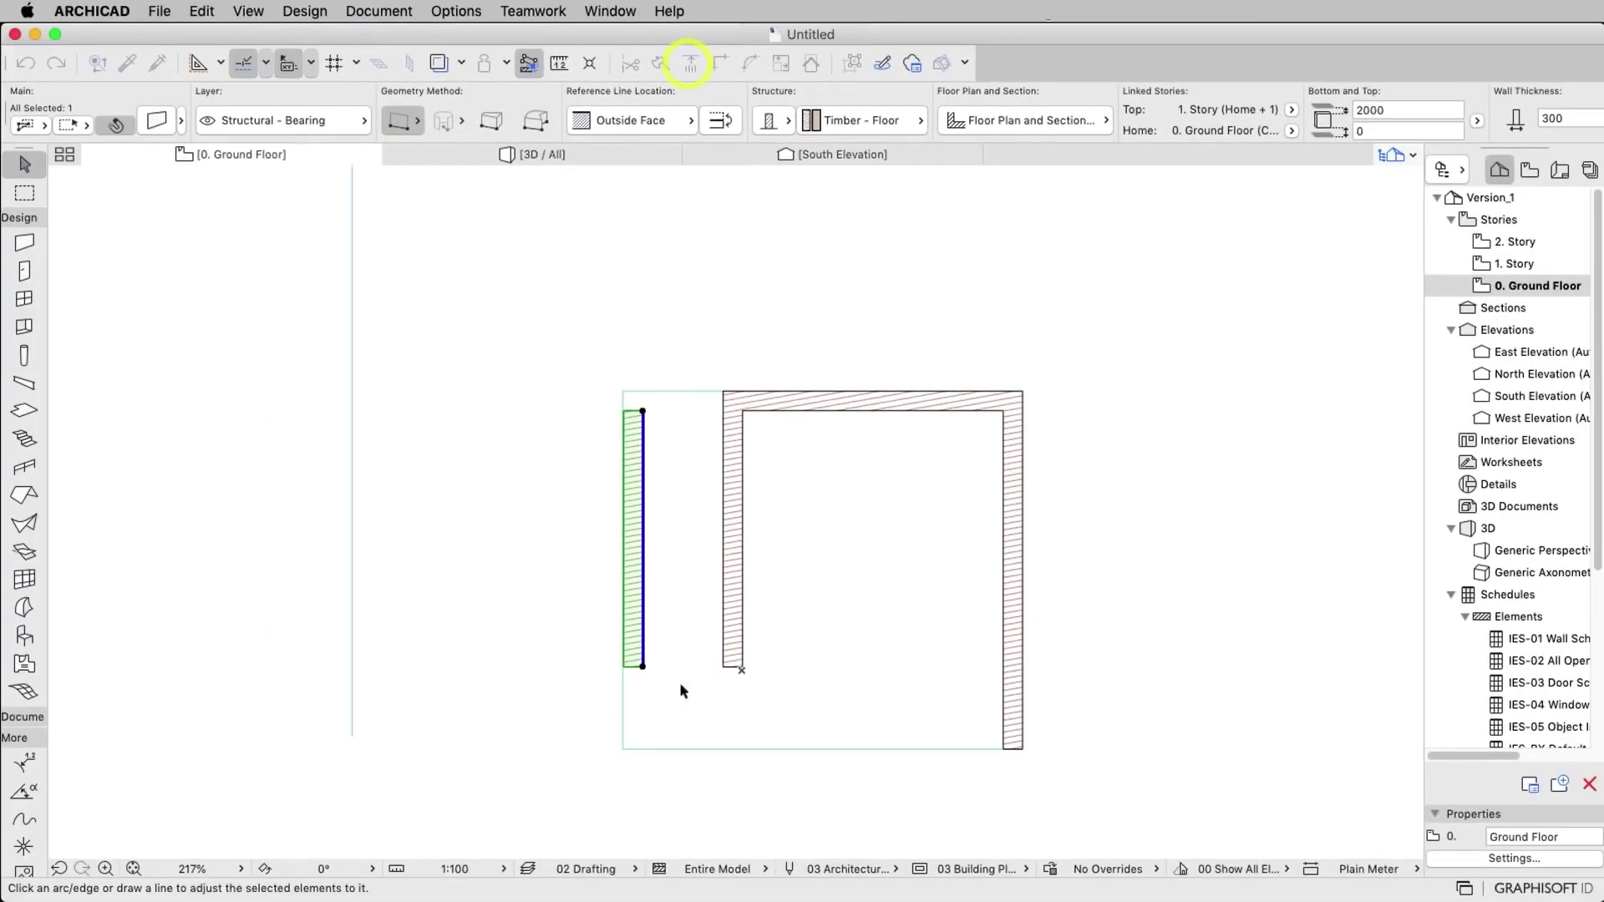
pyautogui.click(653, 750)
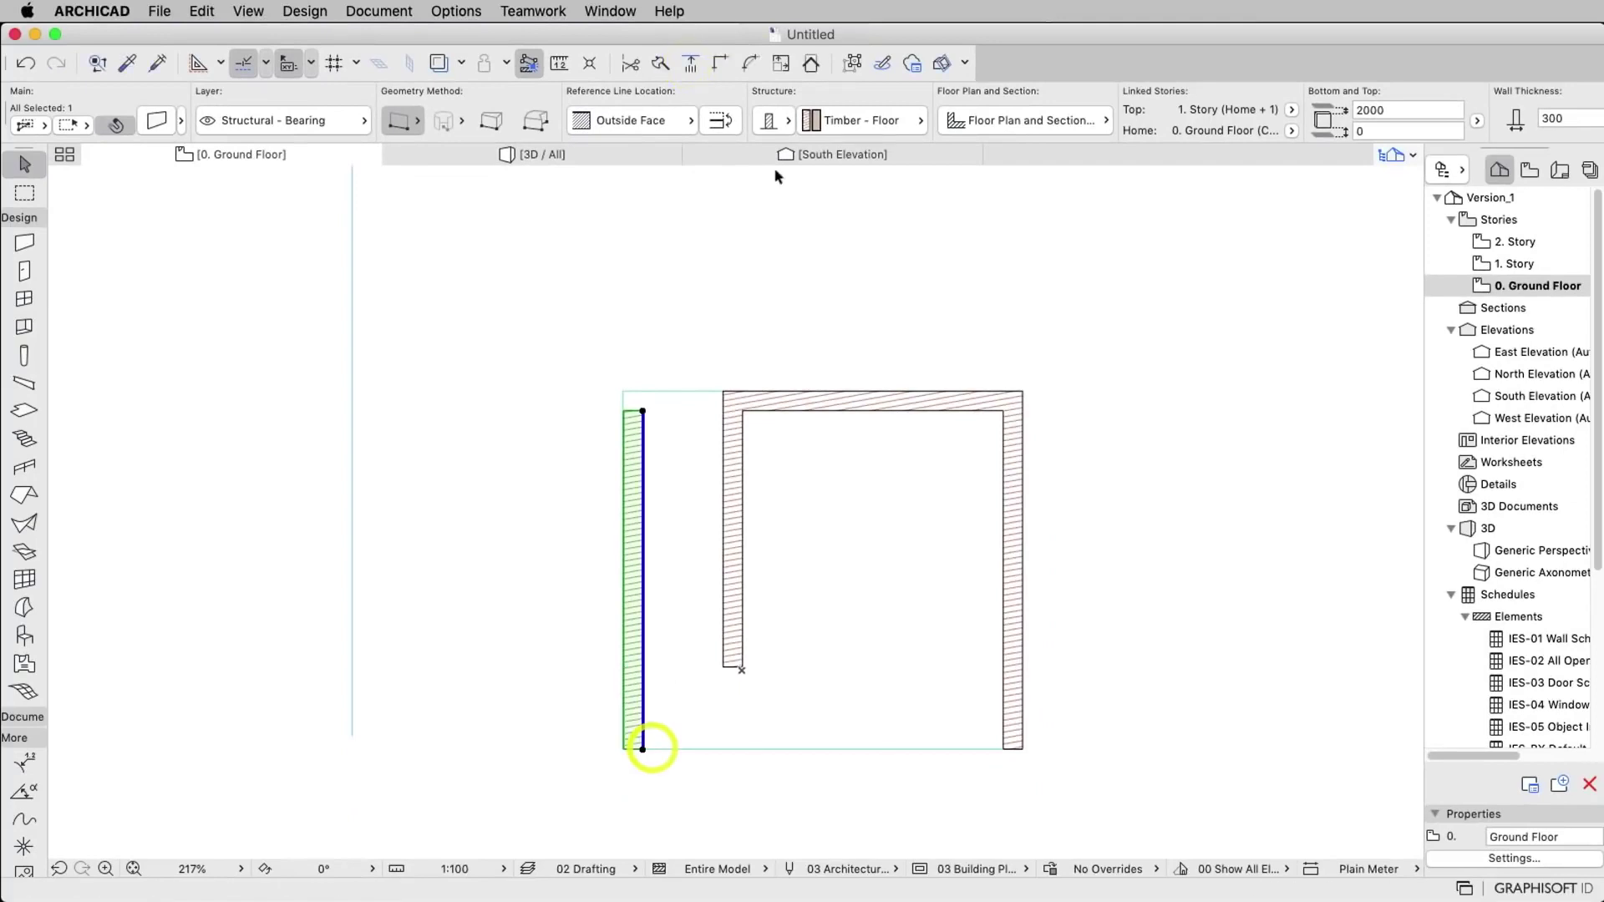
pyautogui.click(692, 64)
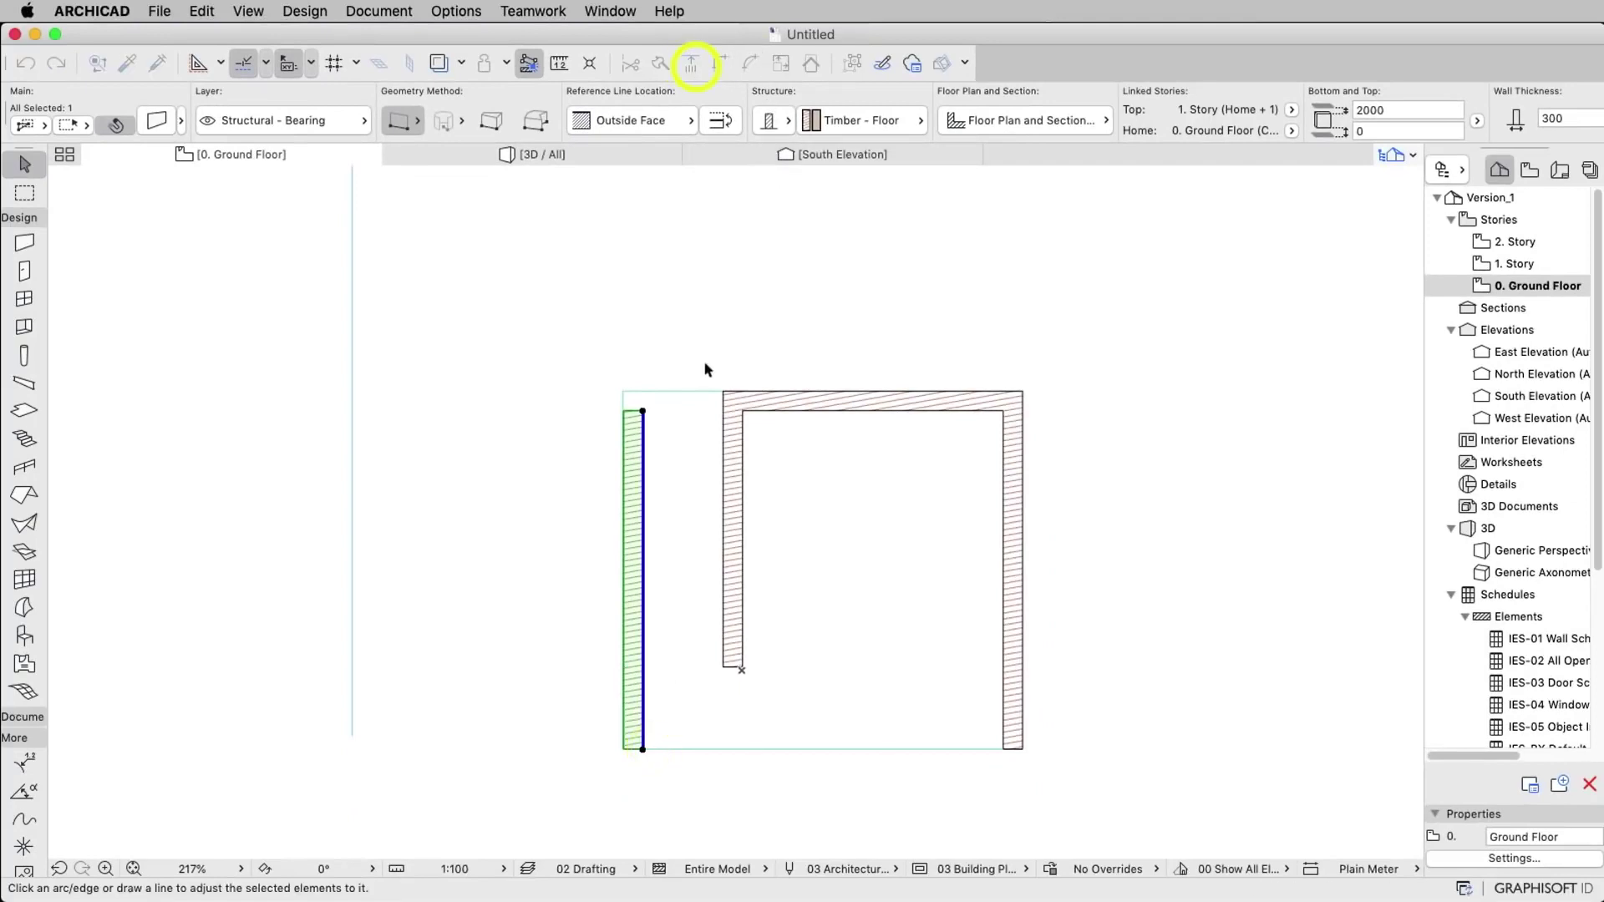
pyautogui.click(668, 390)
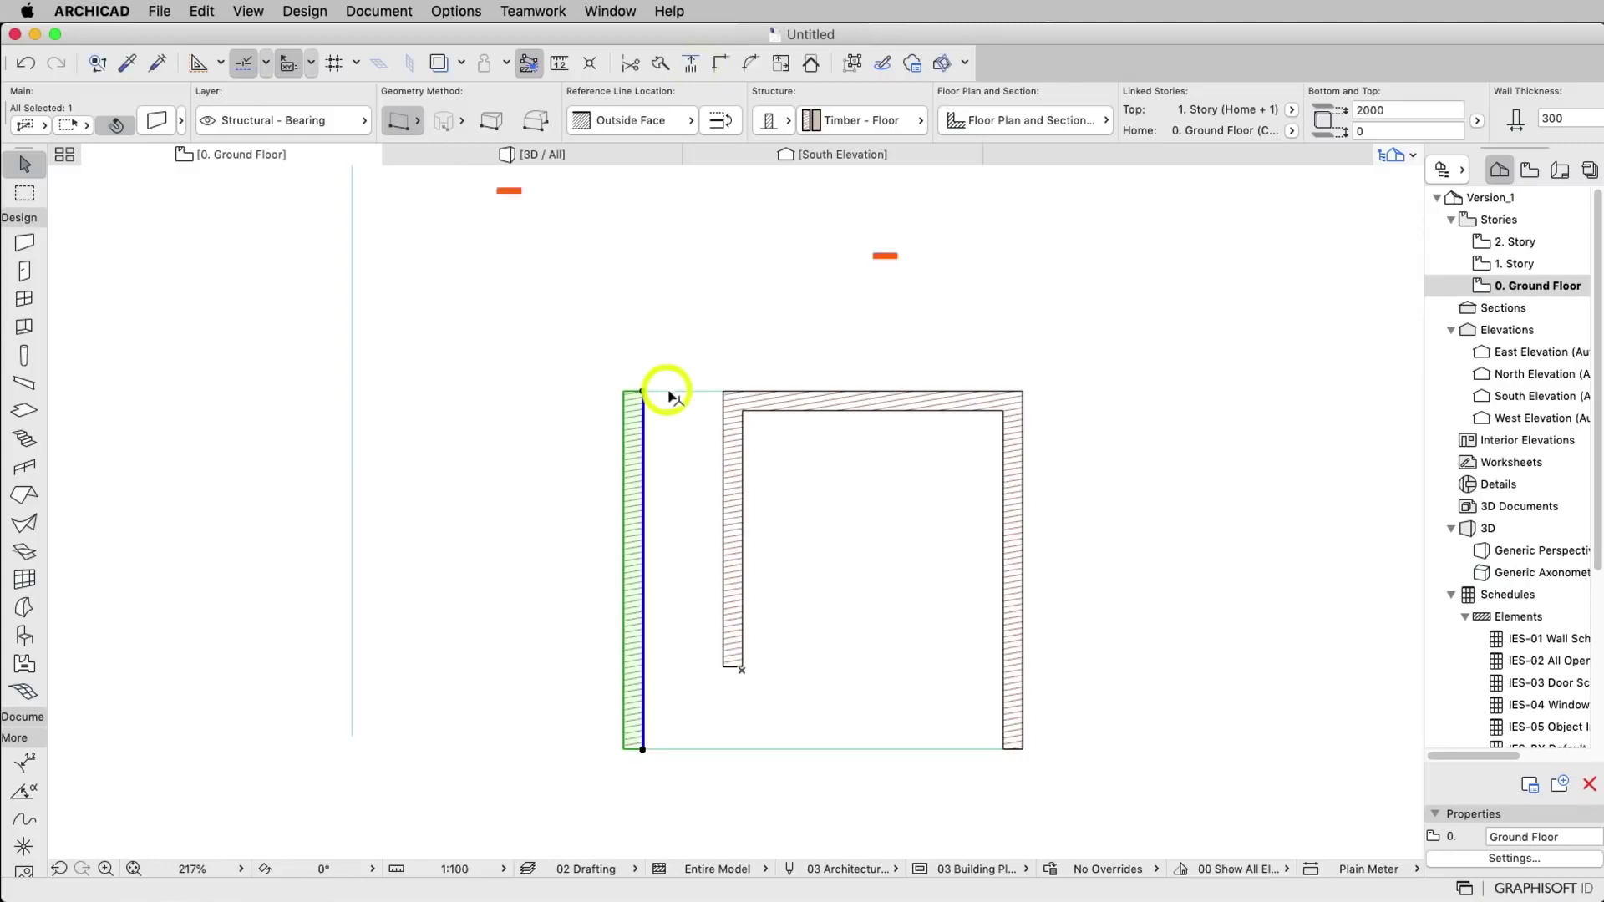
pyautogui.keyDown('shift'); pyautogui.click(777, 405); pyautogui.keyUp('shift')
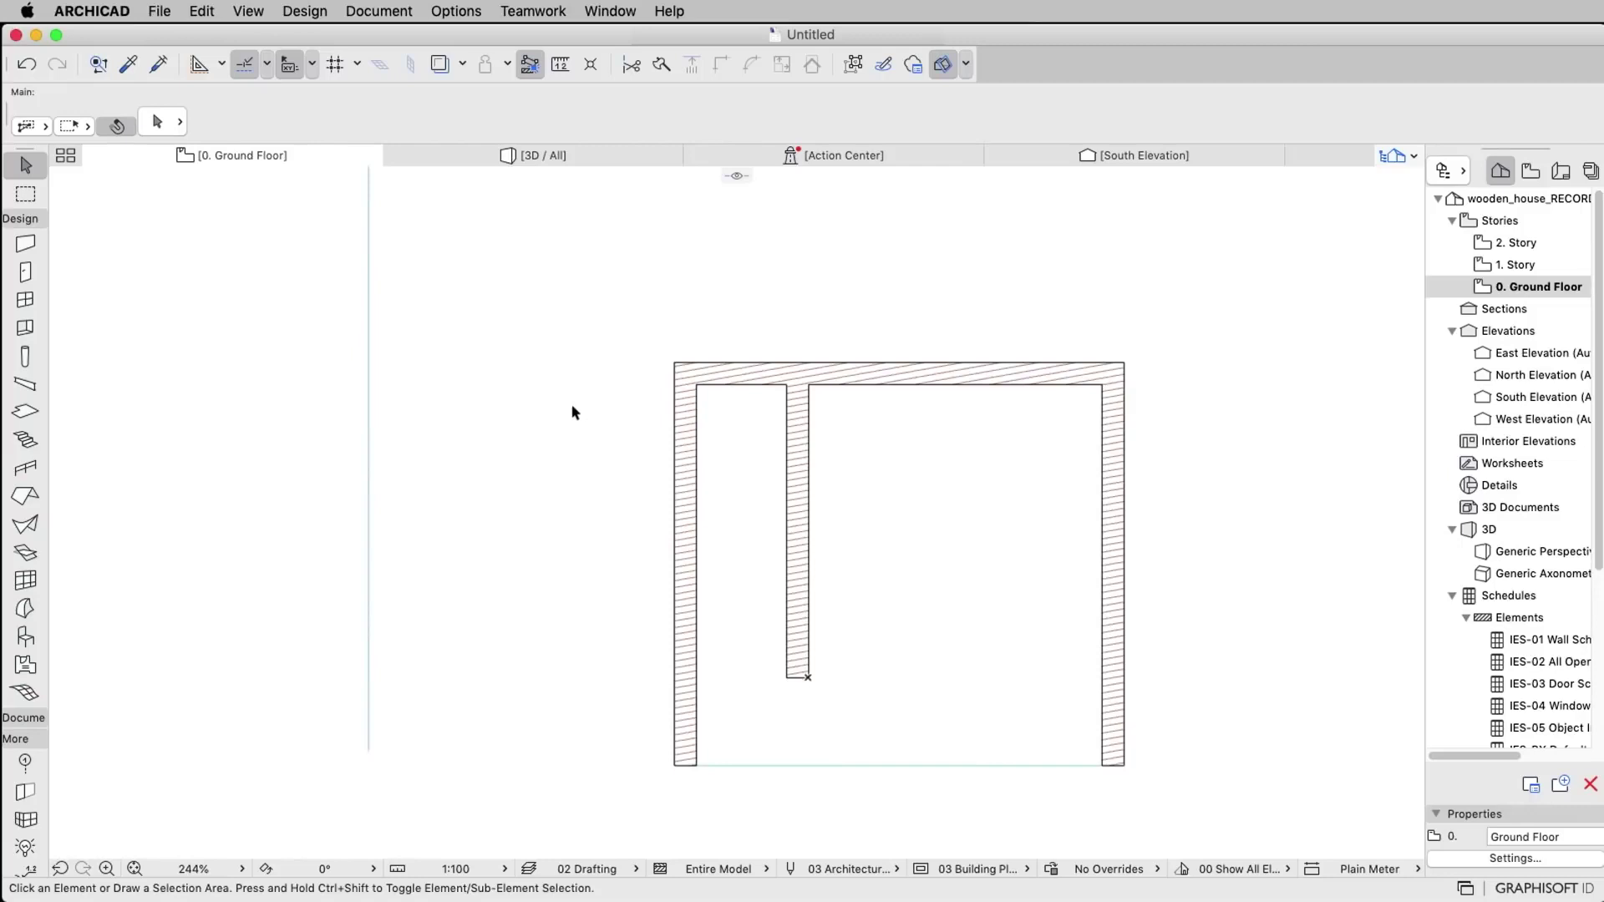
# Set the Roof defaults to 2600 mm height, Basic Timber - Floor structure and 20° pitch.
pyautogui.click(25, 496)
pyautogui.click(158, 126)
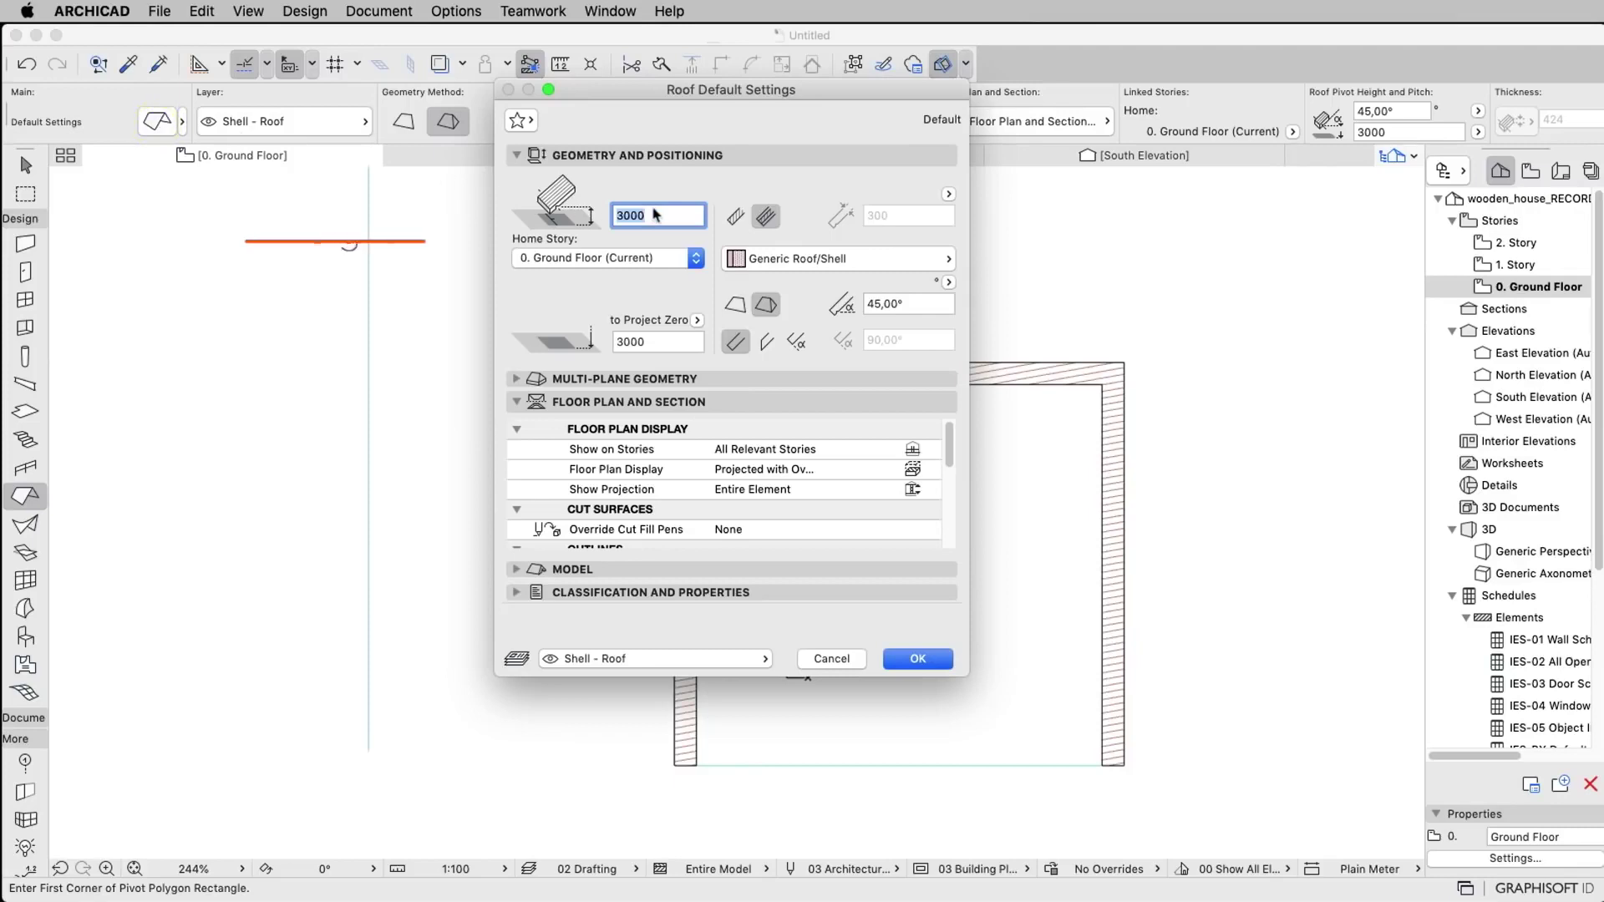
pyautogui.write('260')
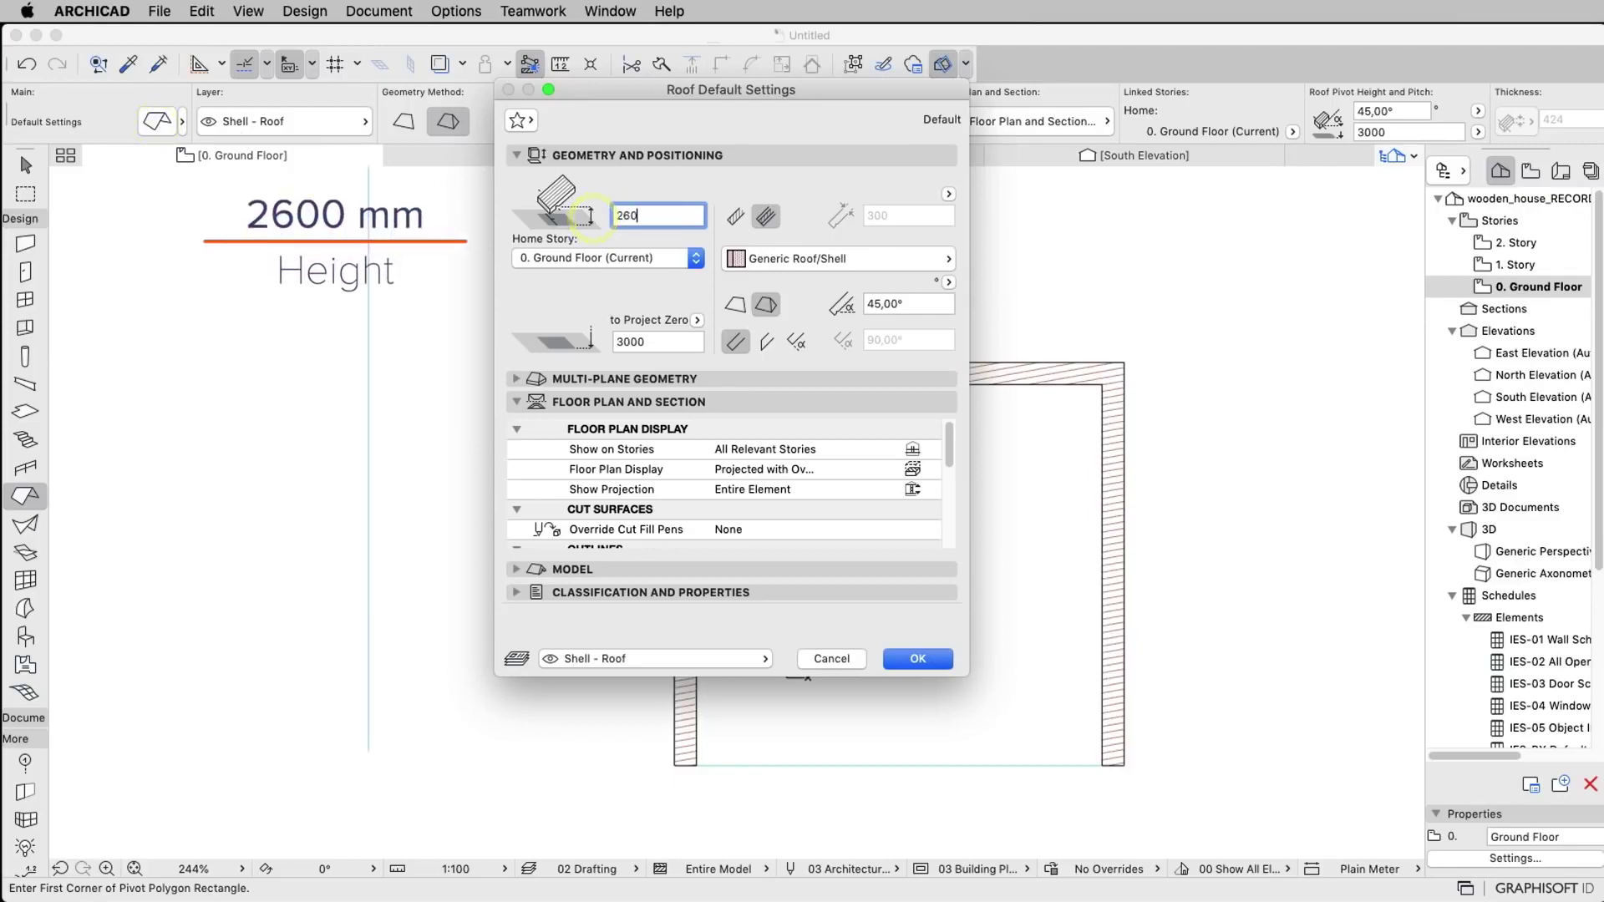
pyautogui.click(735, 215)
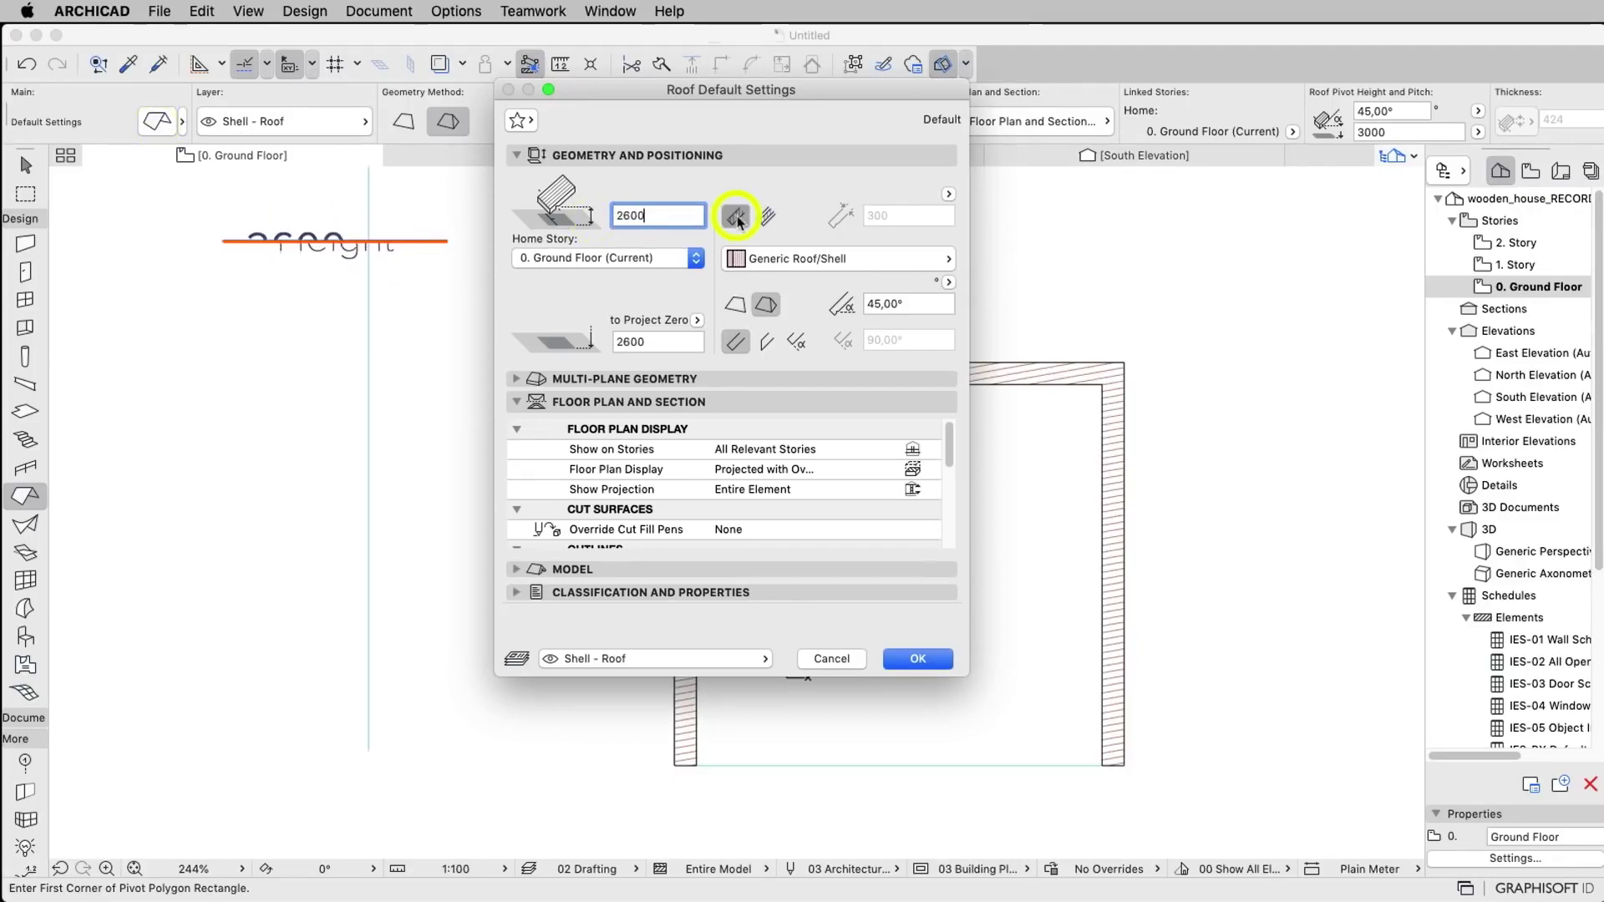
pyautogui.click(790, 259)
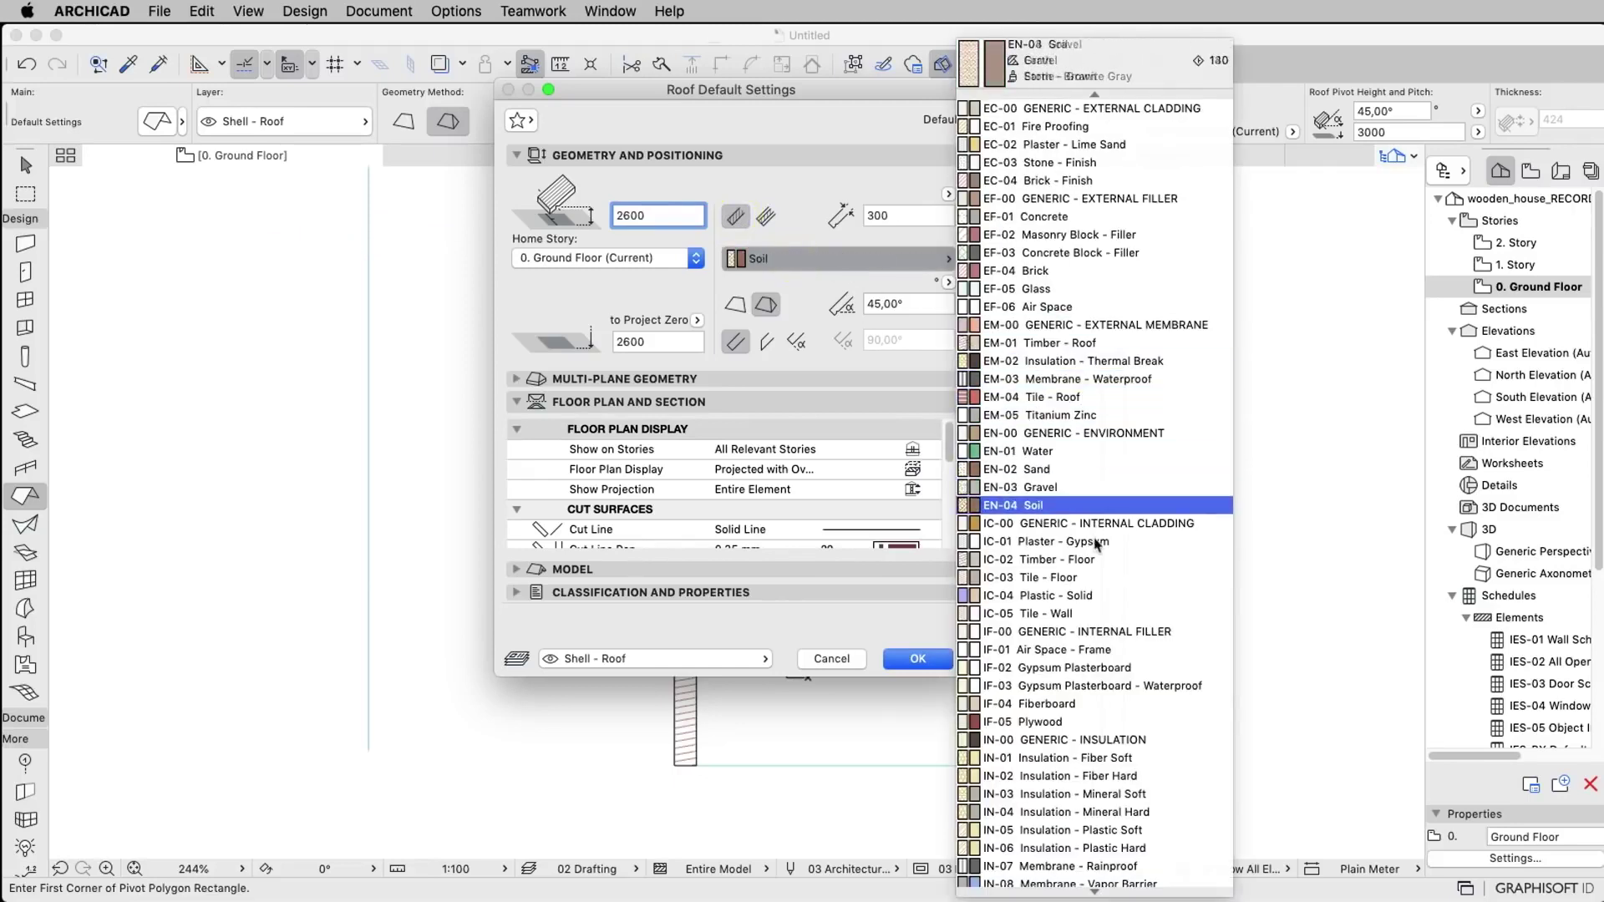
pyautogui.click(1089, 562)
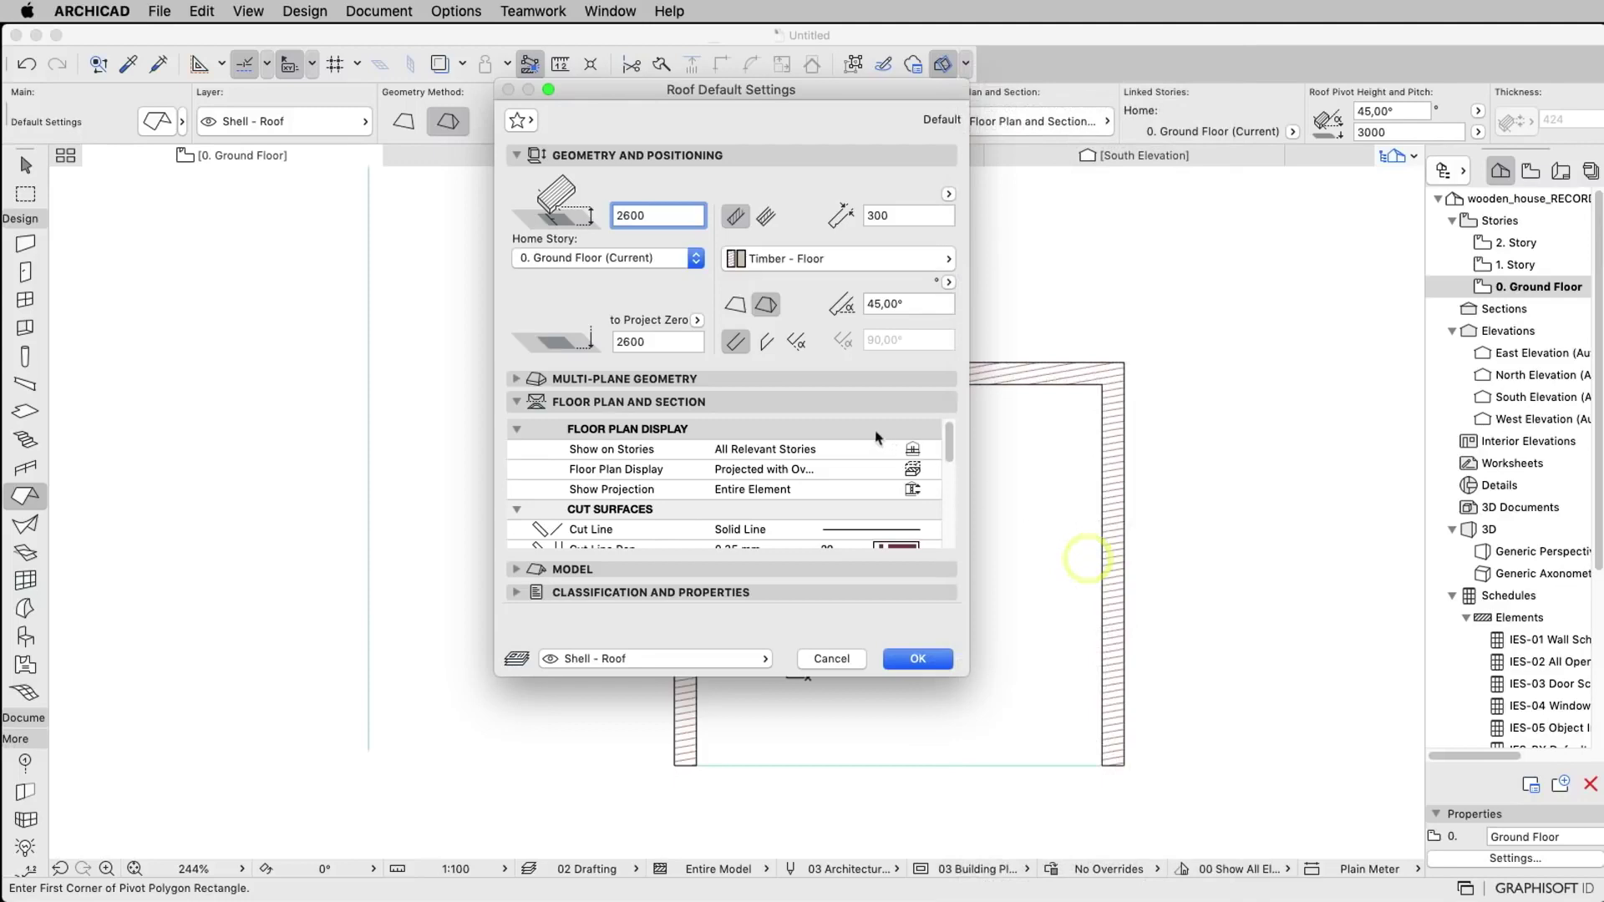
pyautogui.click(919, 301)
pyautogui.write('20')
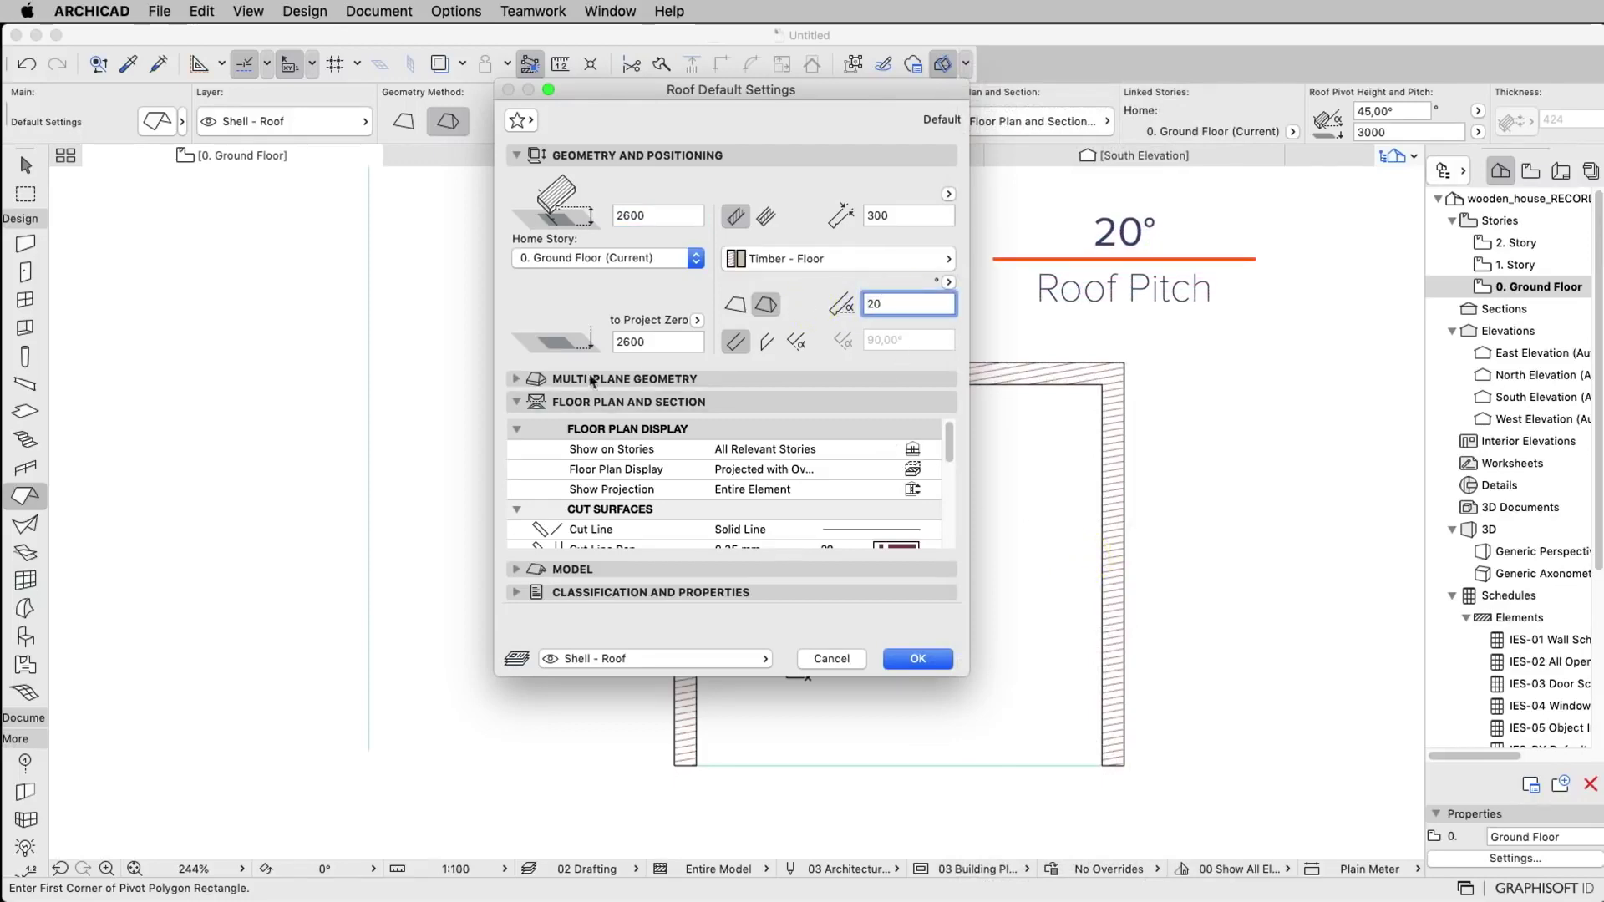
# Set the roof eaves overhang to 0 and turn off cover fills, then apply.
pyautogui.click(512, 380)
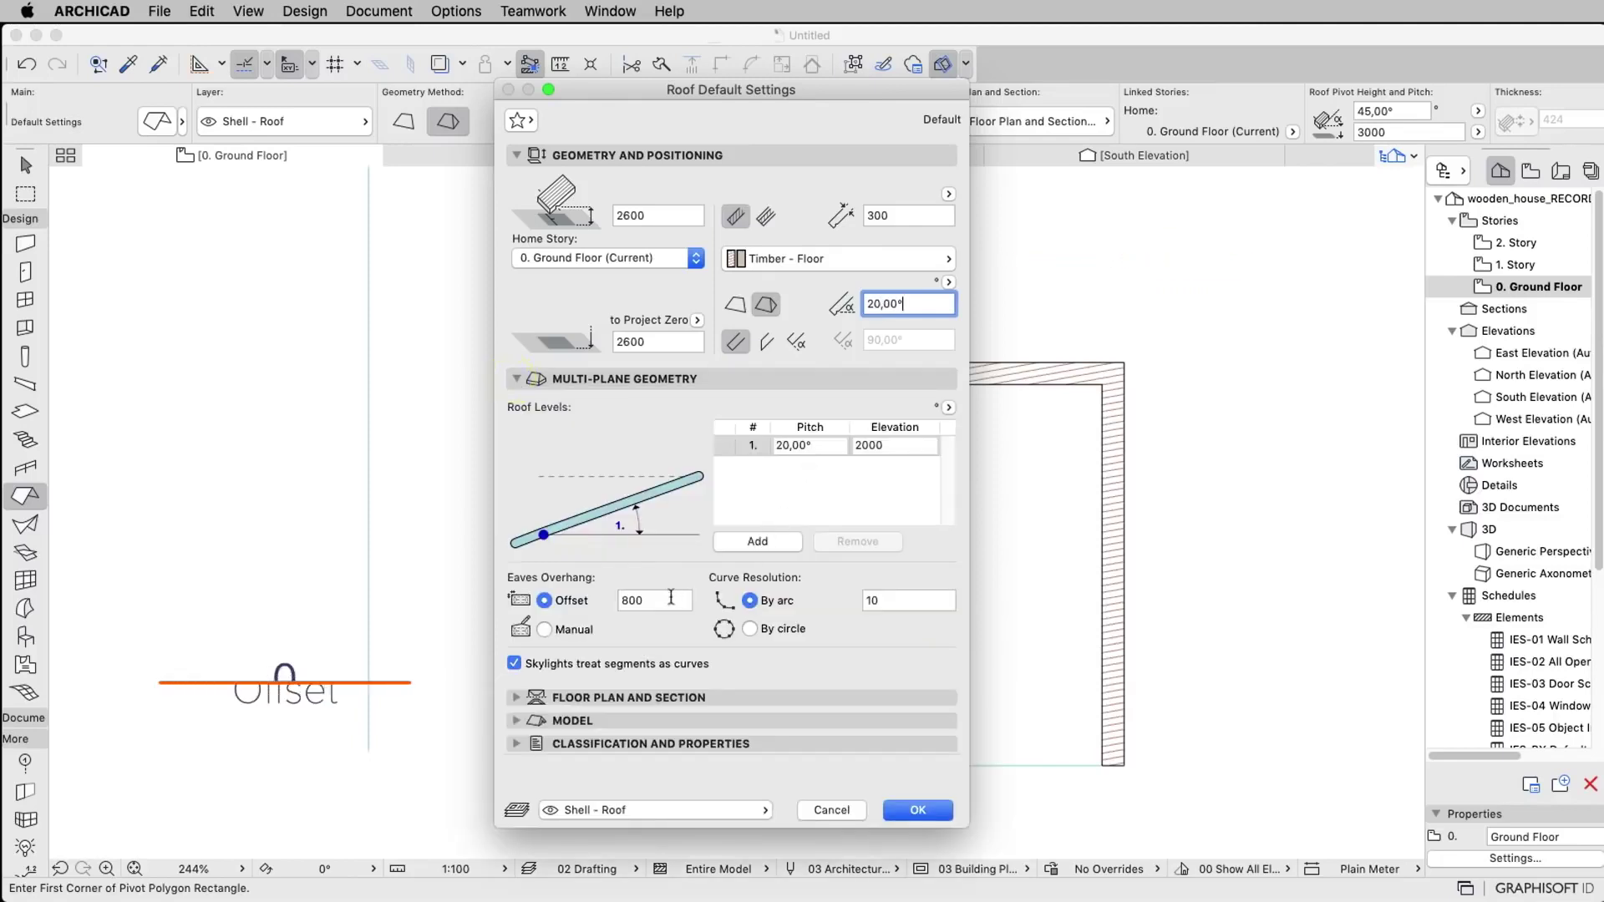
pyautogui.click(574, 605)
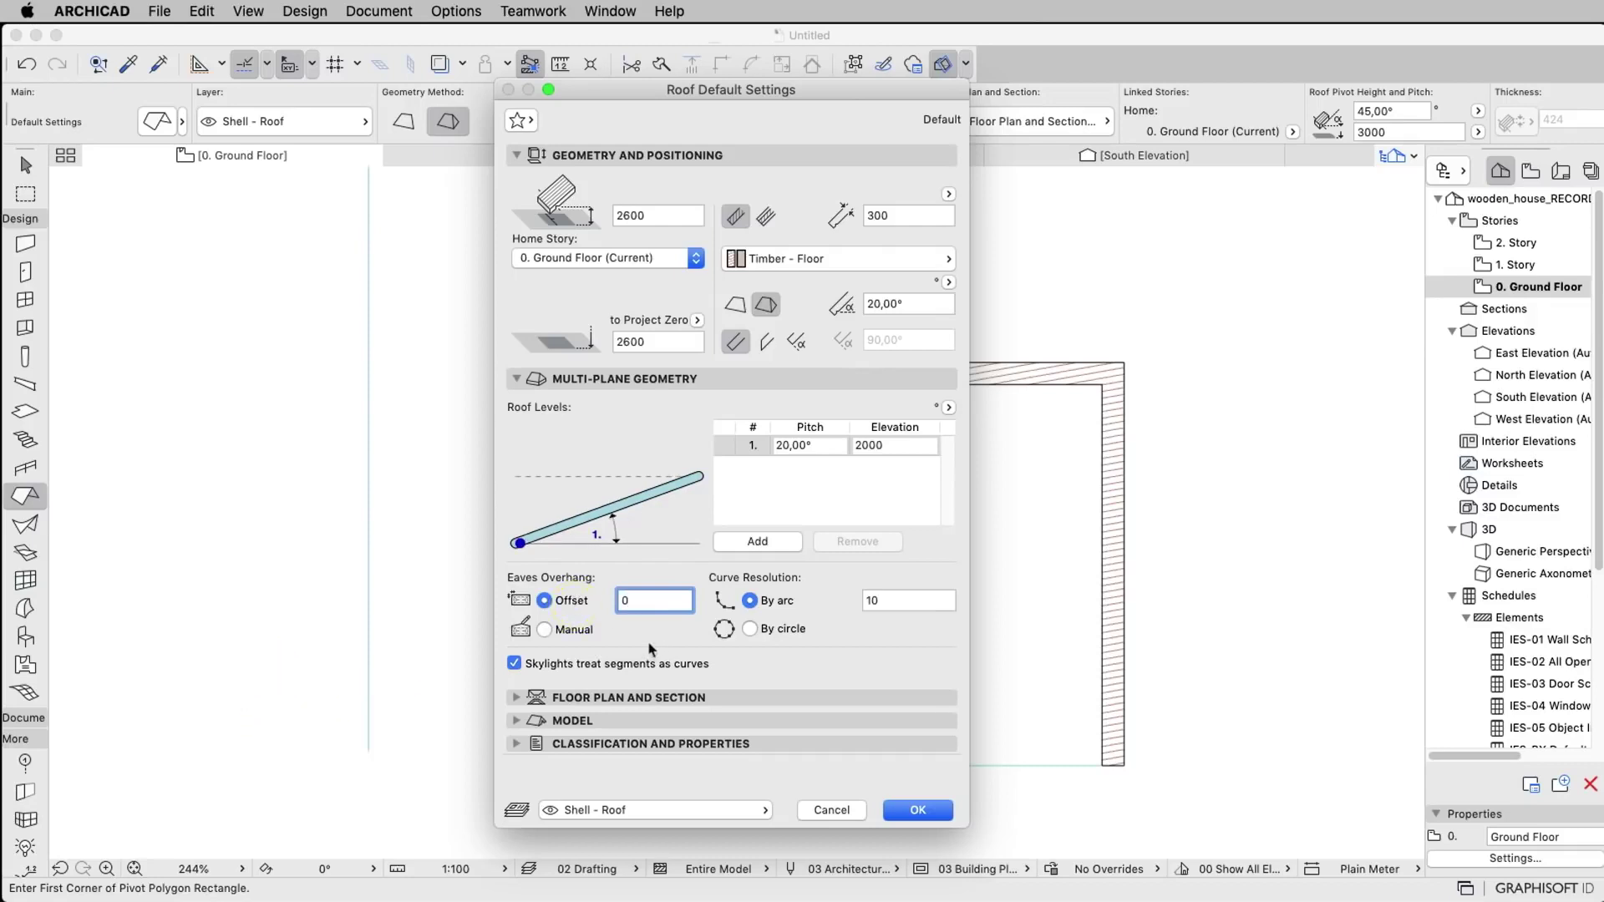
pyautogui.write('0')
pyautogui.click(518, 704)
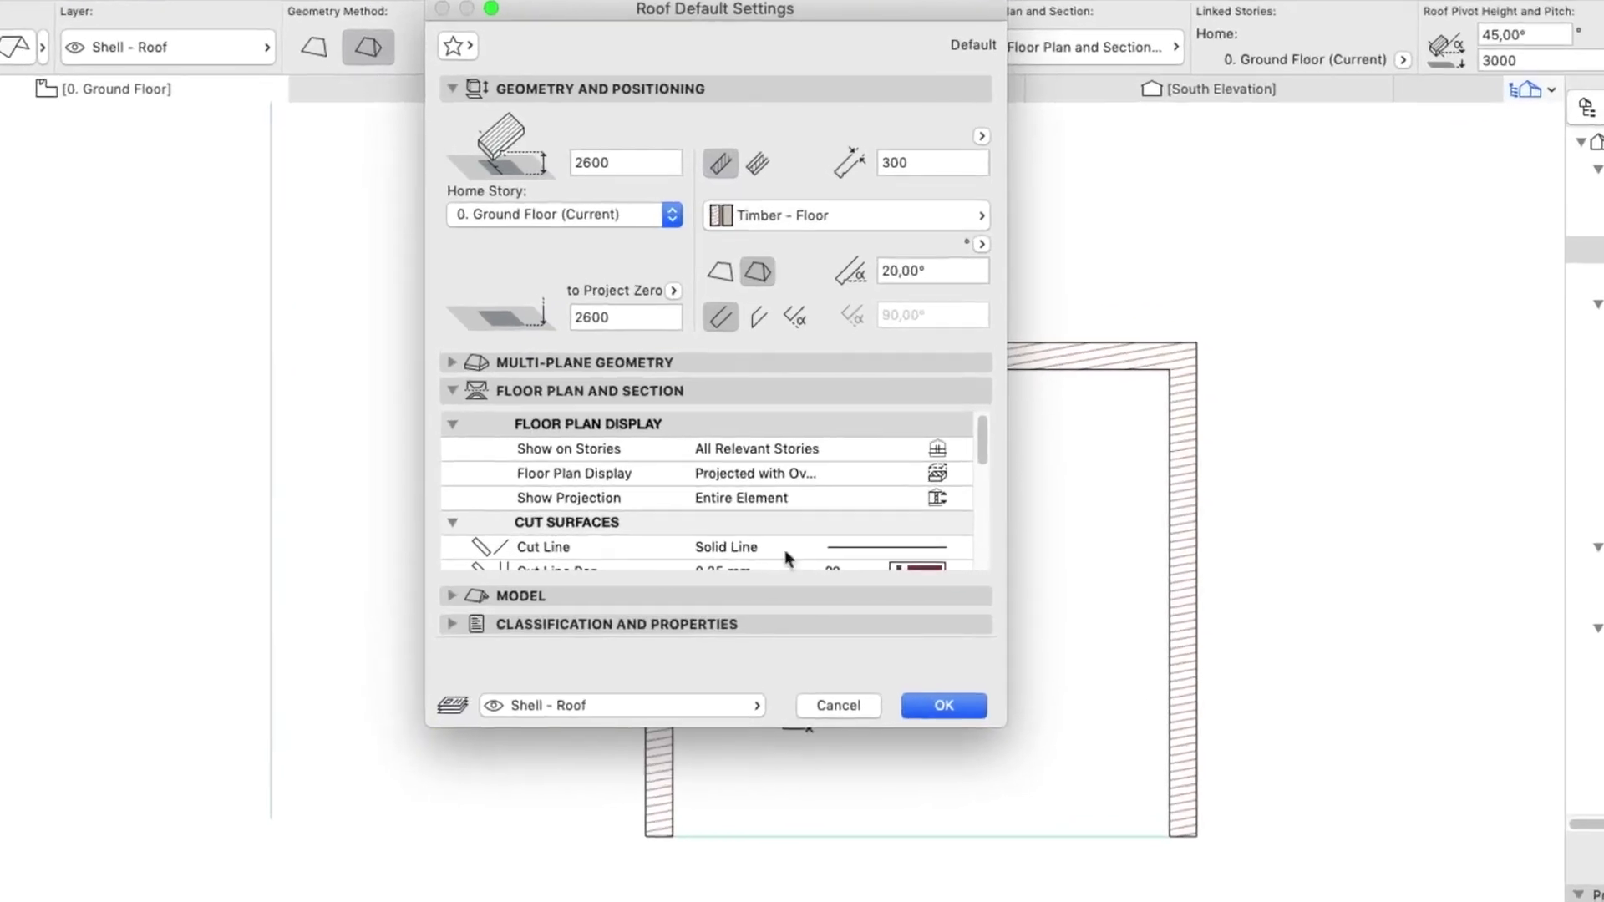
pyautogui.scroll(-3, 815, 514)
pyautogui.scroll(-2, 825, 528)
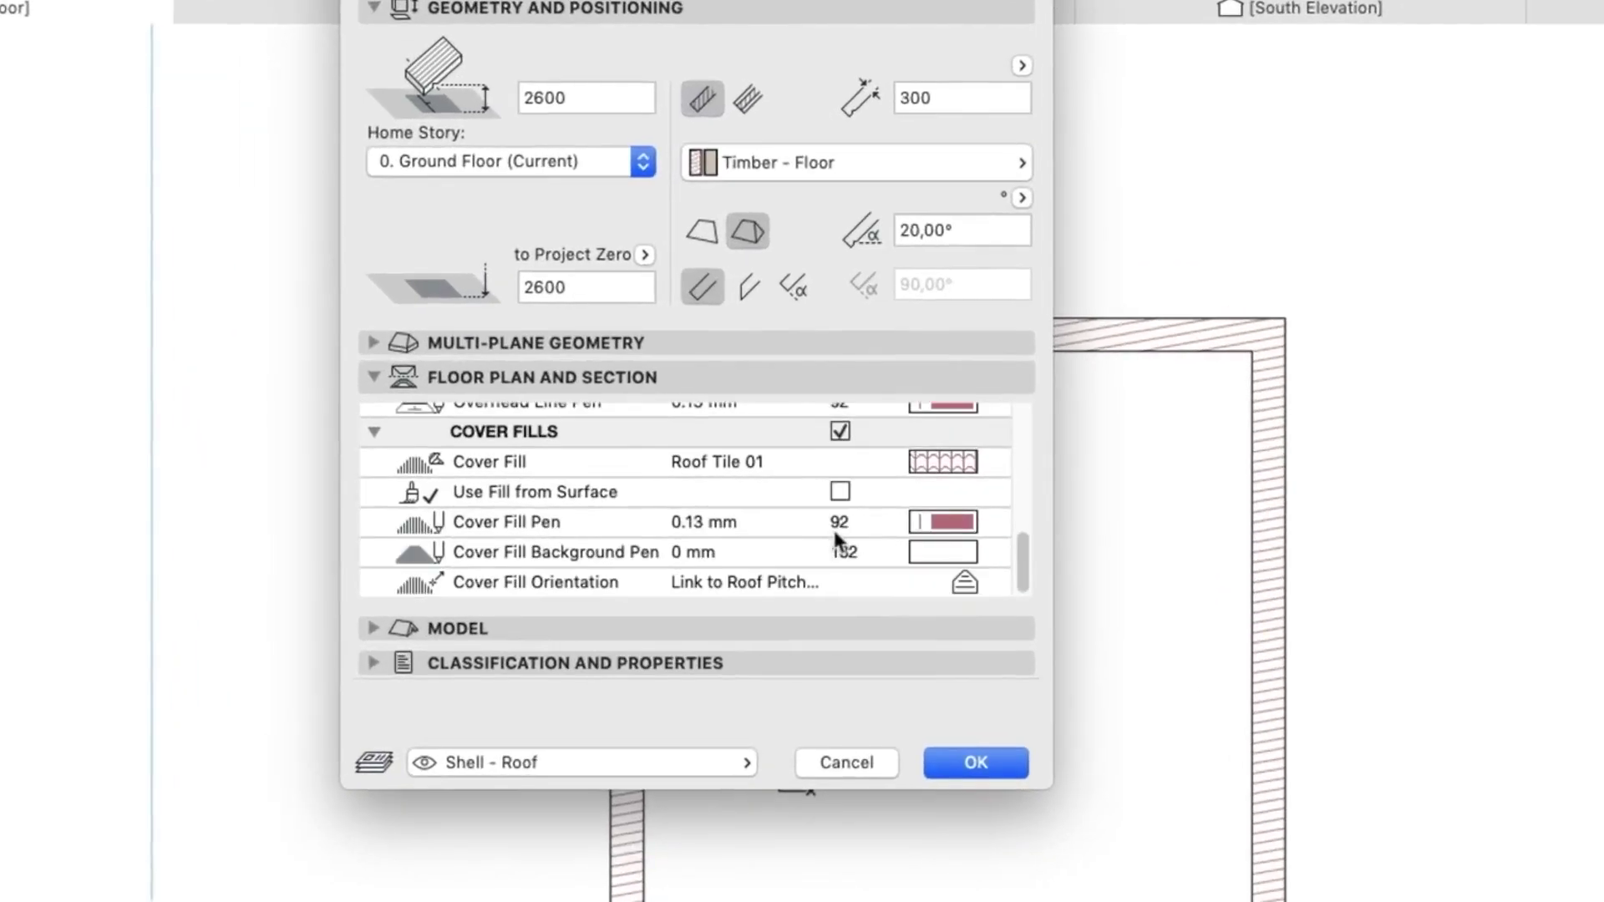
pyautogui.click(840, 431)
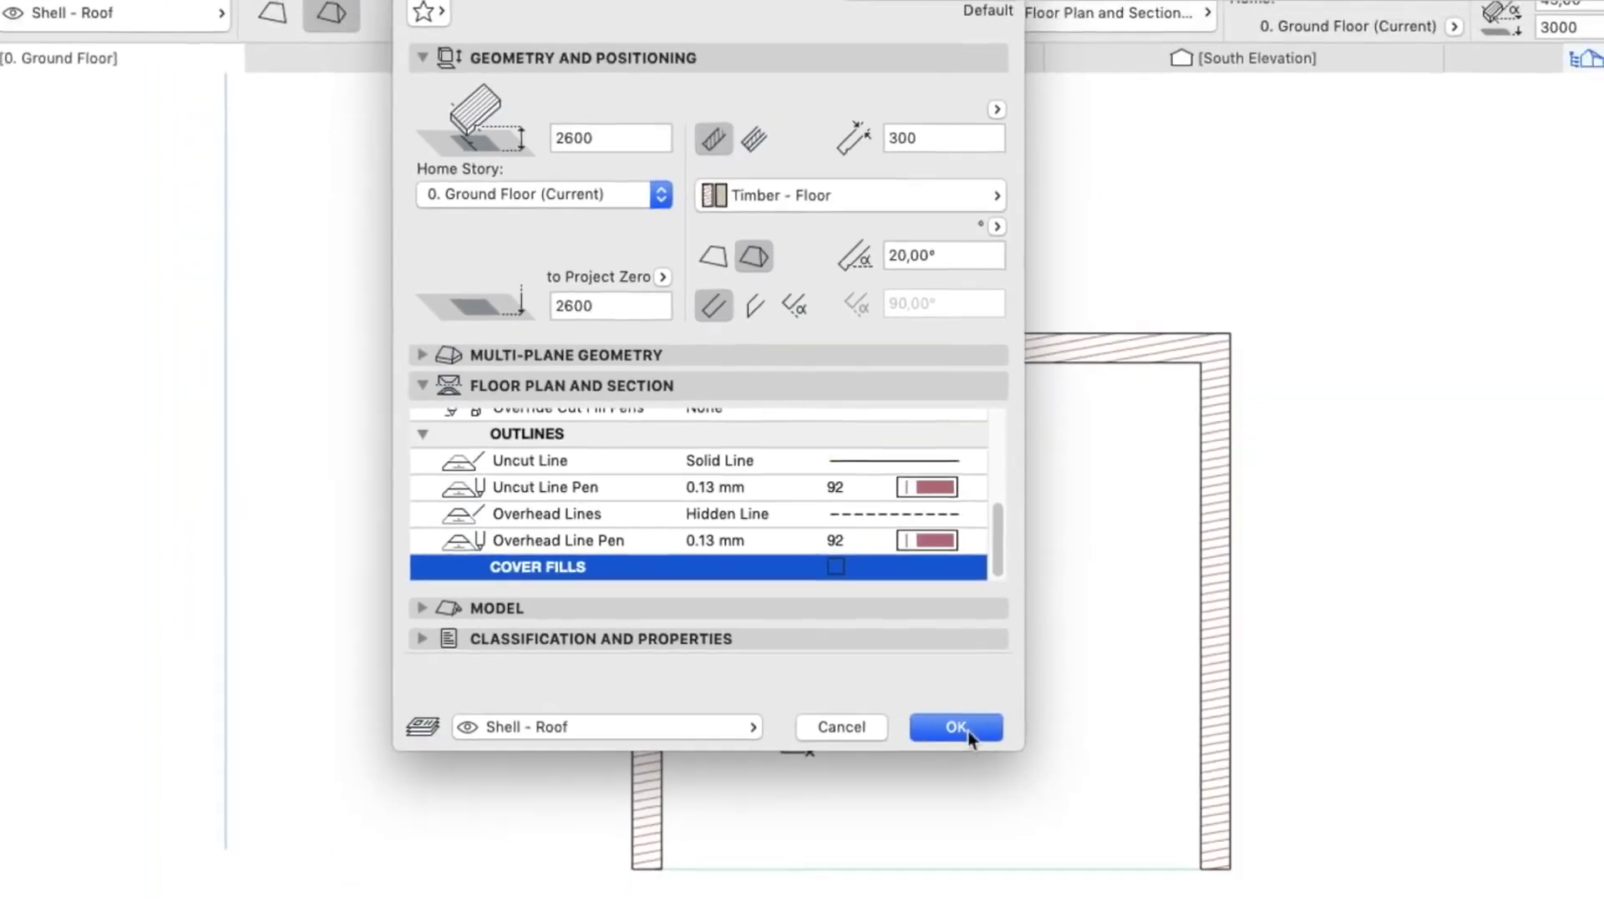
pyautogui.click(940, 687)
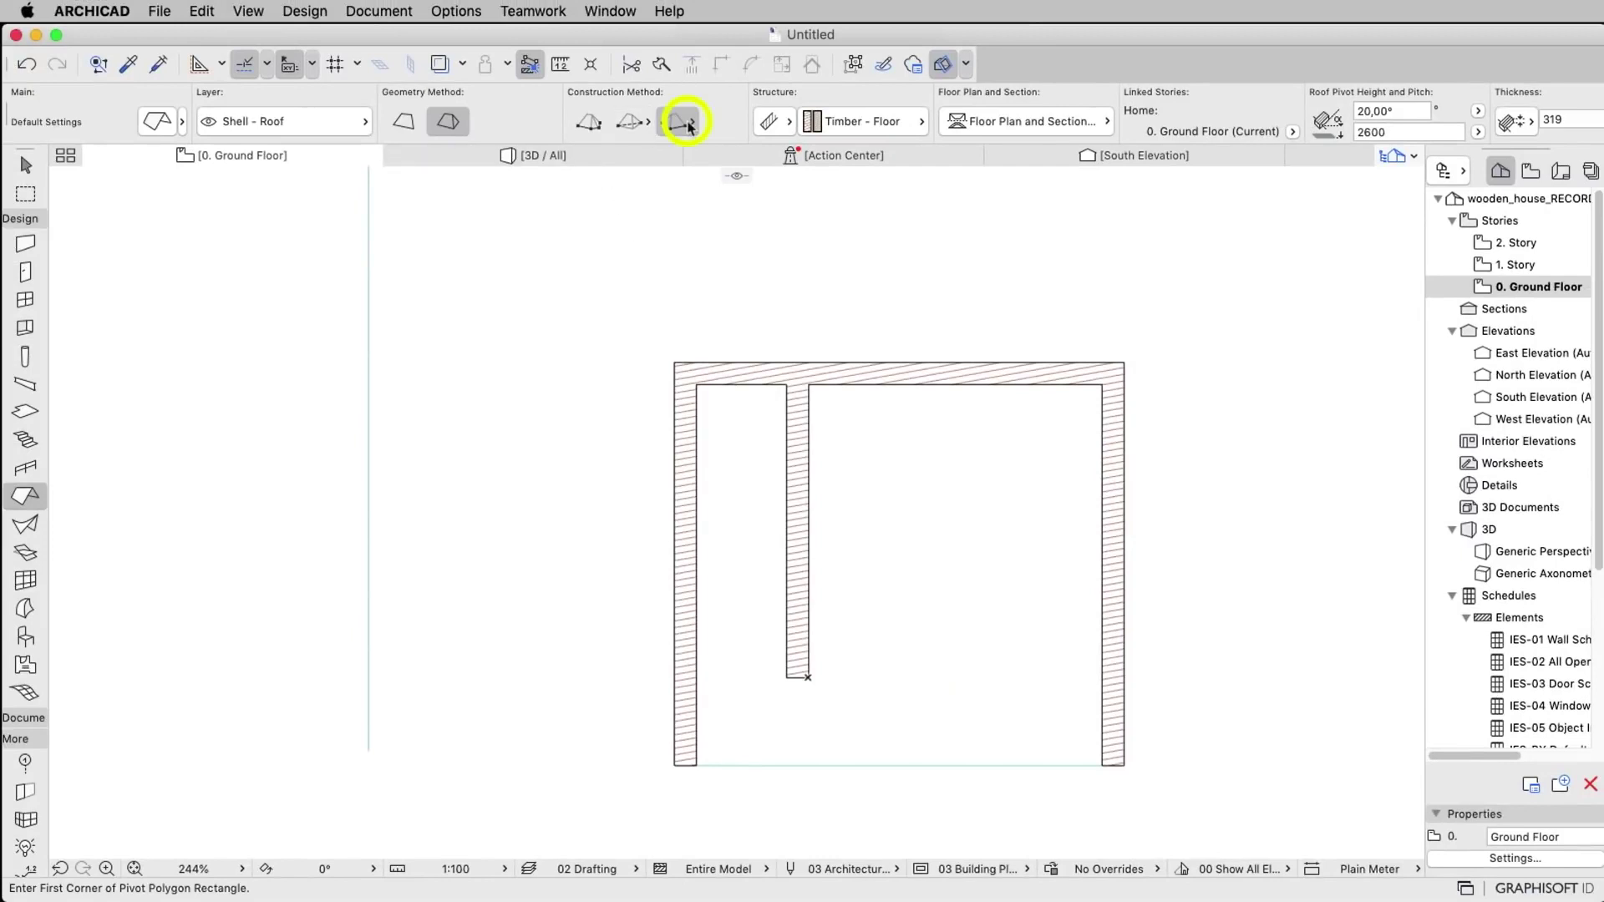
# Draw a rectangle gable roof from the top-left and top-right corners to the bottom-right corner.
pyautogui.click(689, 127)
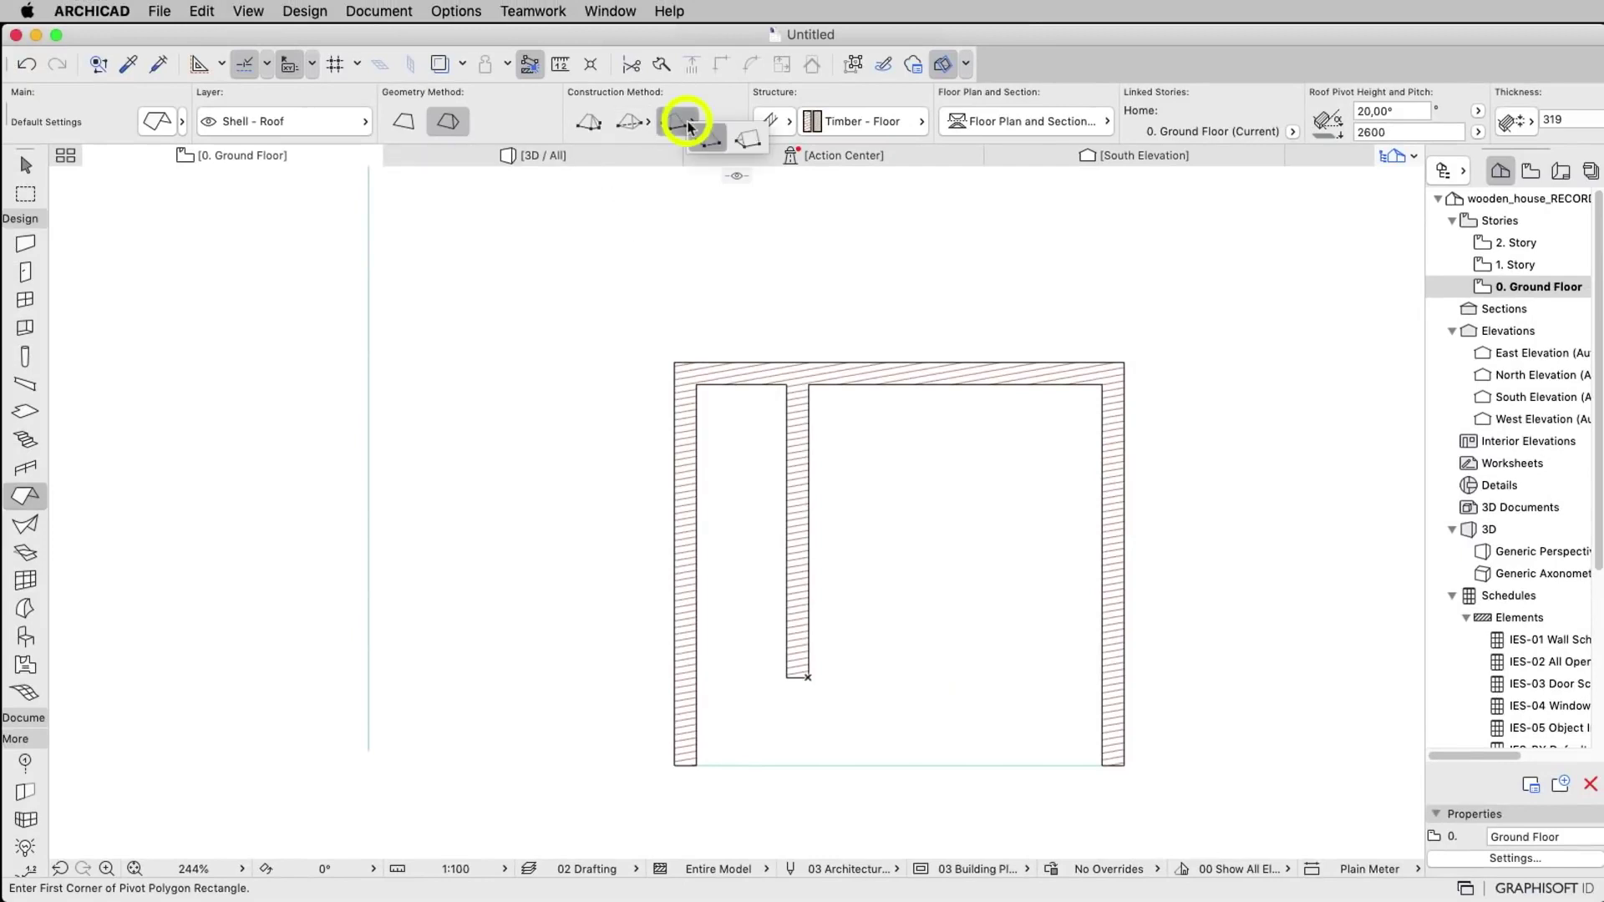
pyautogui.click(749, 140)
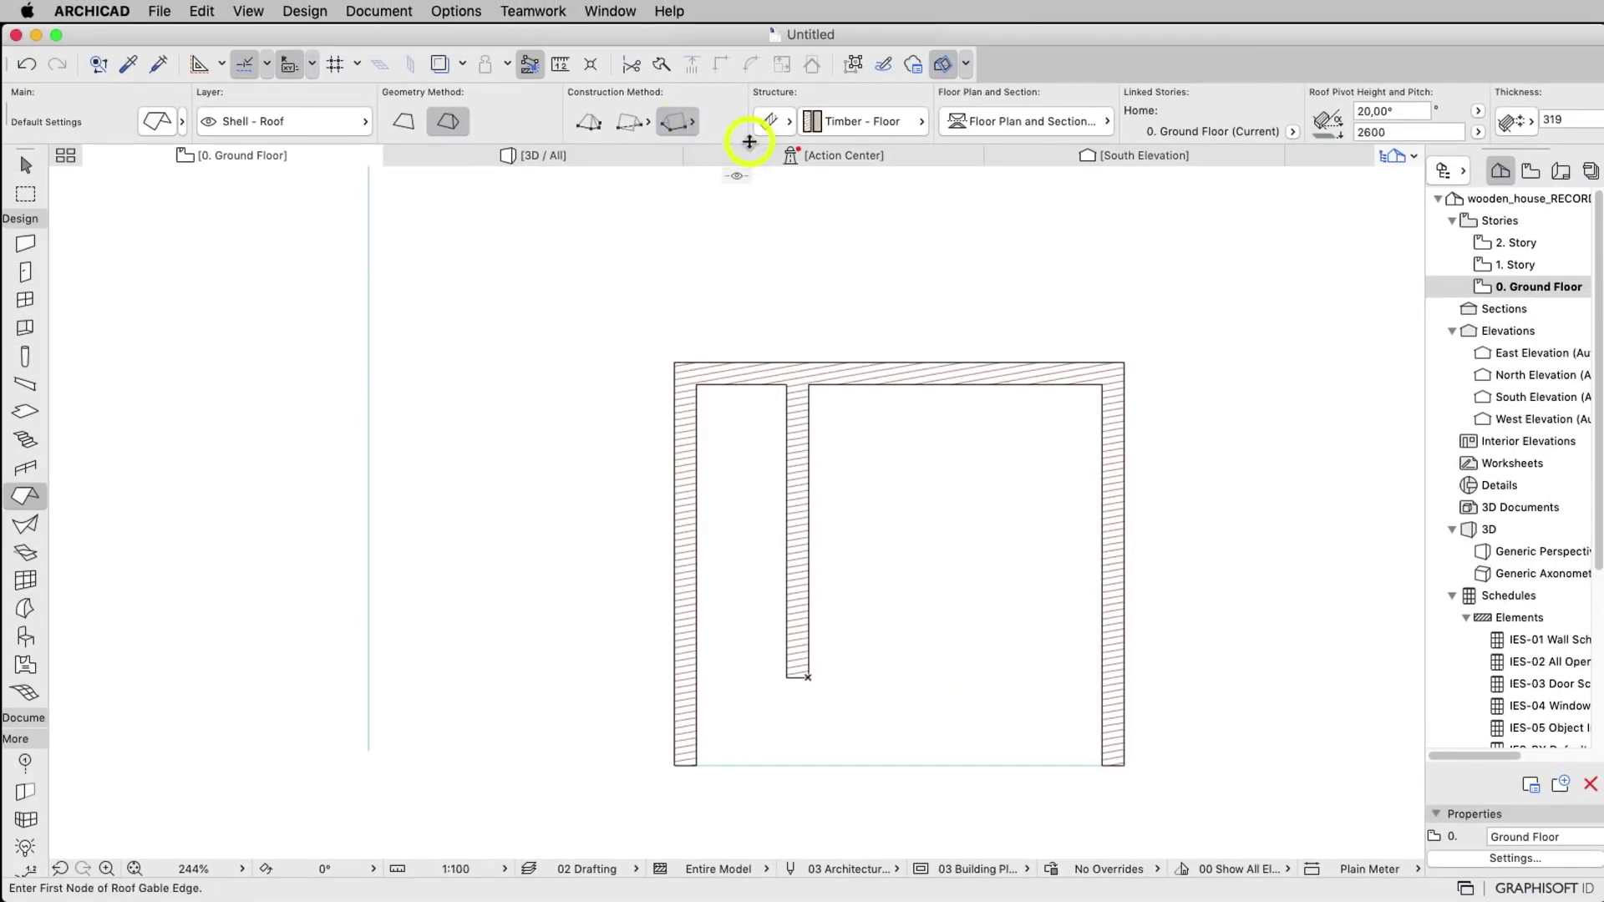
pyautogui.click(674, 361)
pyautogui.click(1124, 361)
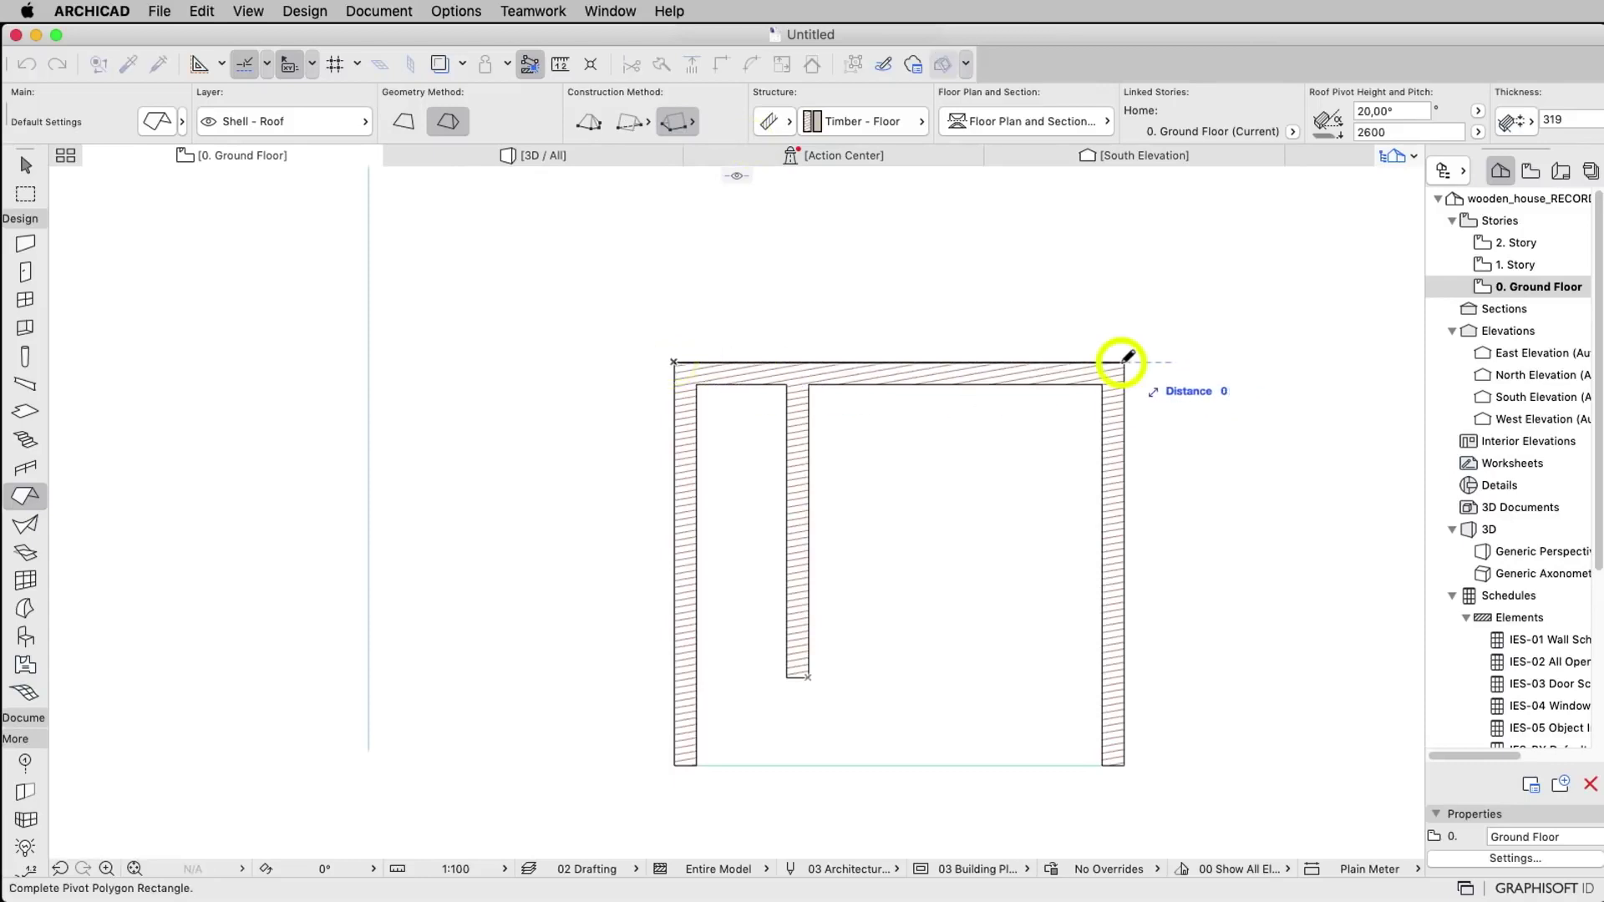
pyautogui.click(1123, 765)
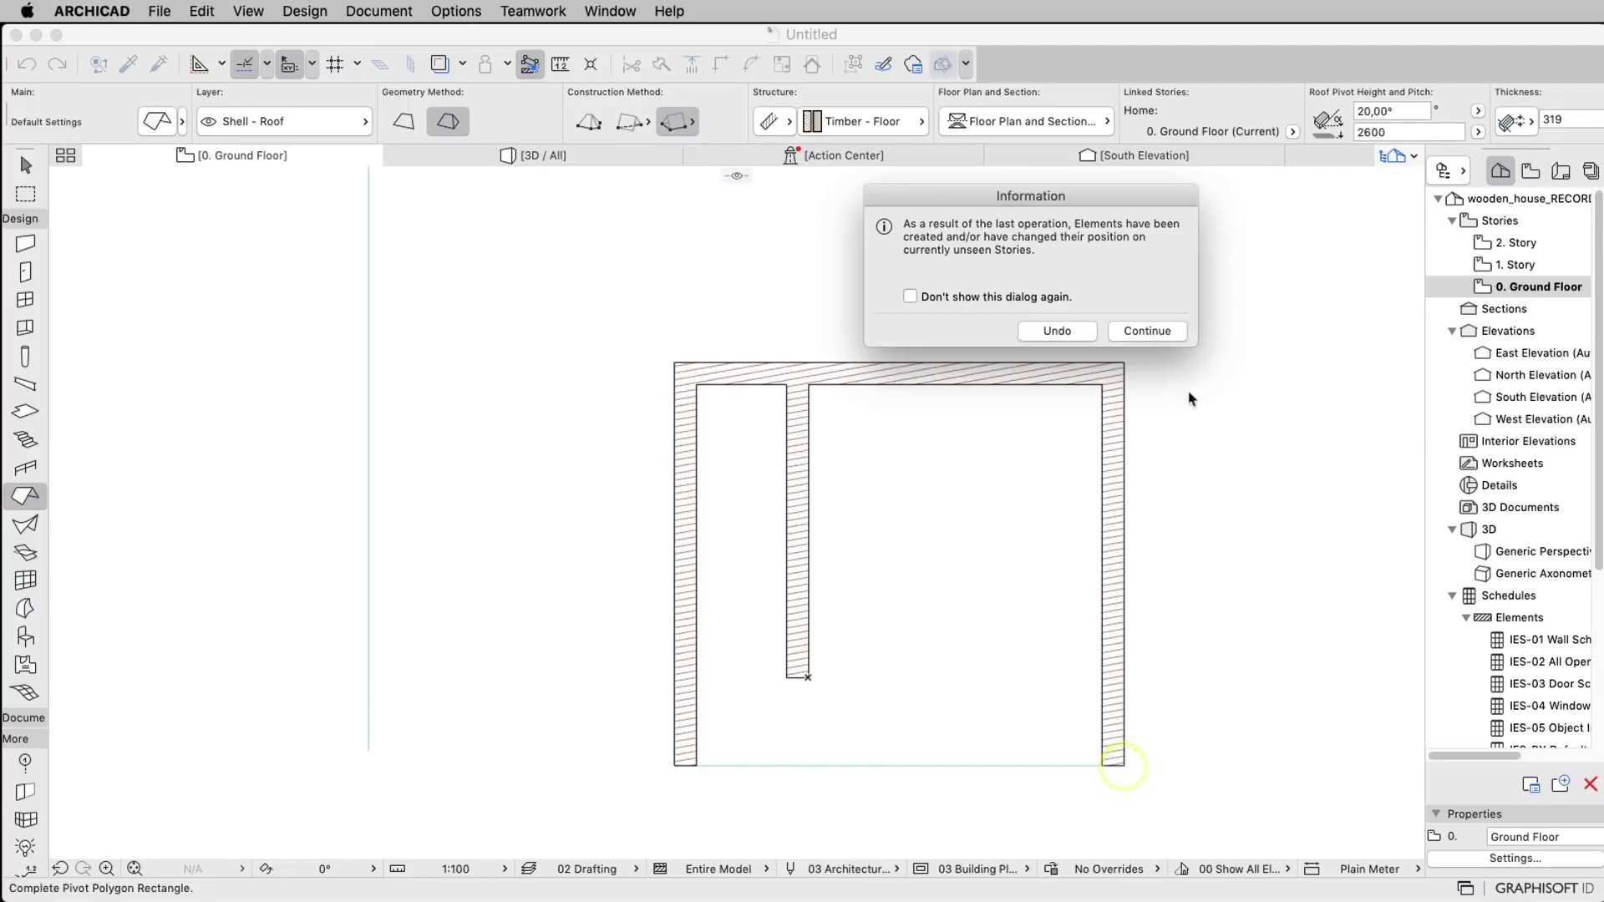
pyautogui.click(1162, 334)
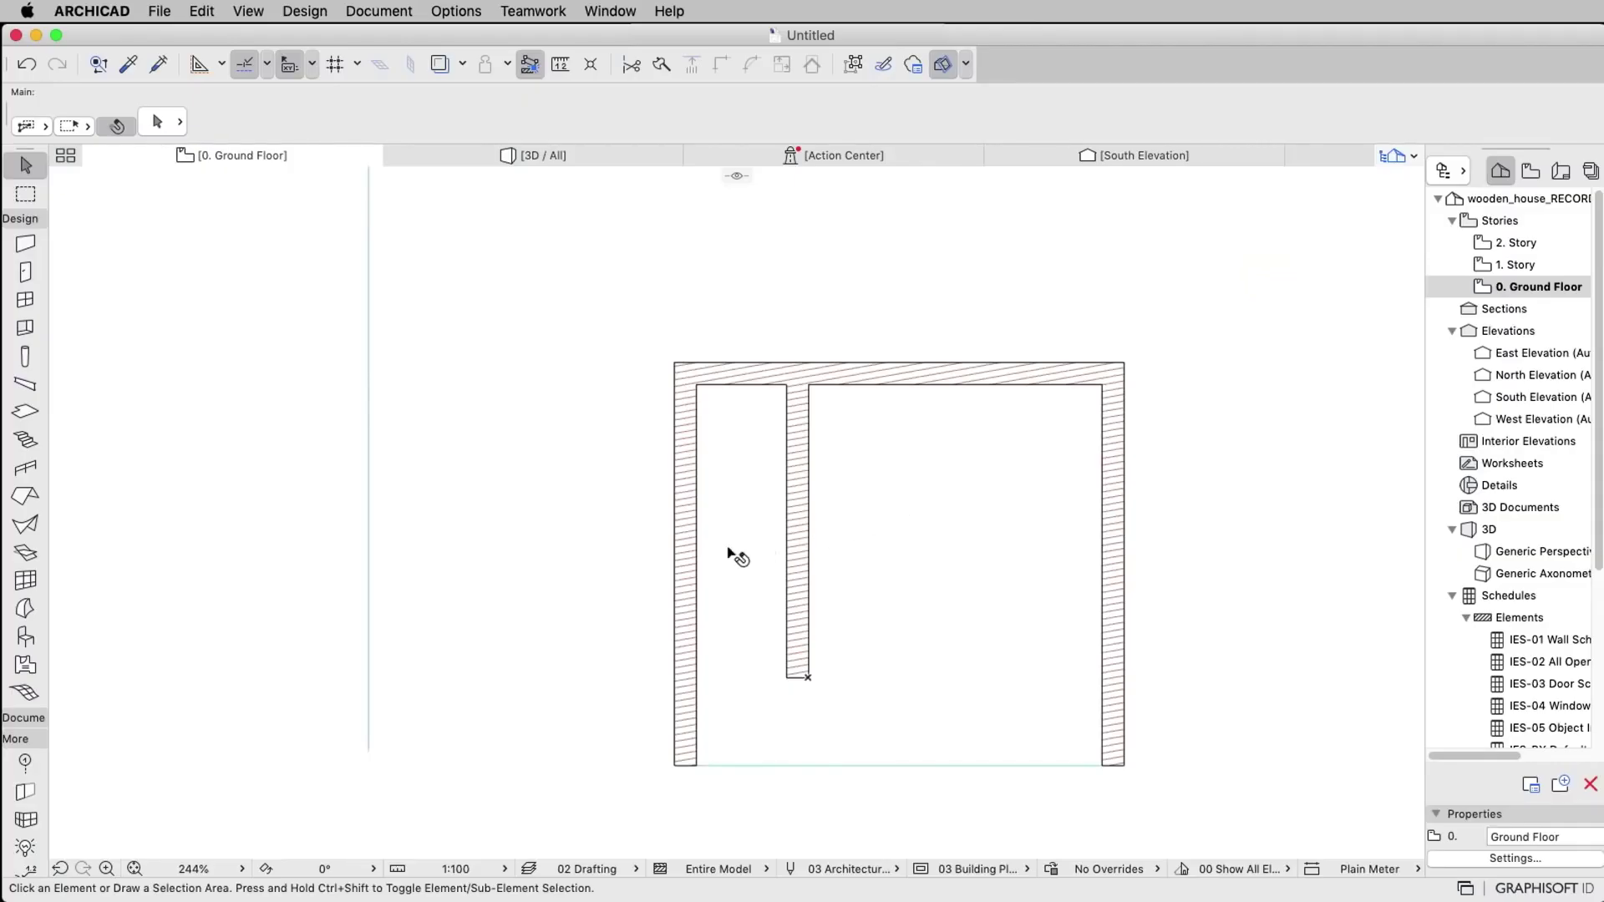
# Make the left wall slanted at 105° in Wall Settings.
pyautogui.click(690, 569)
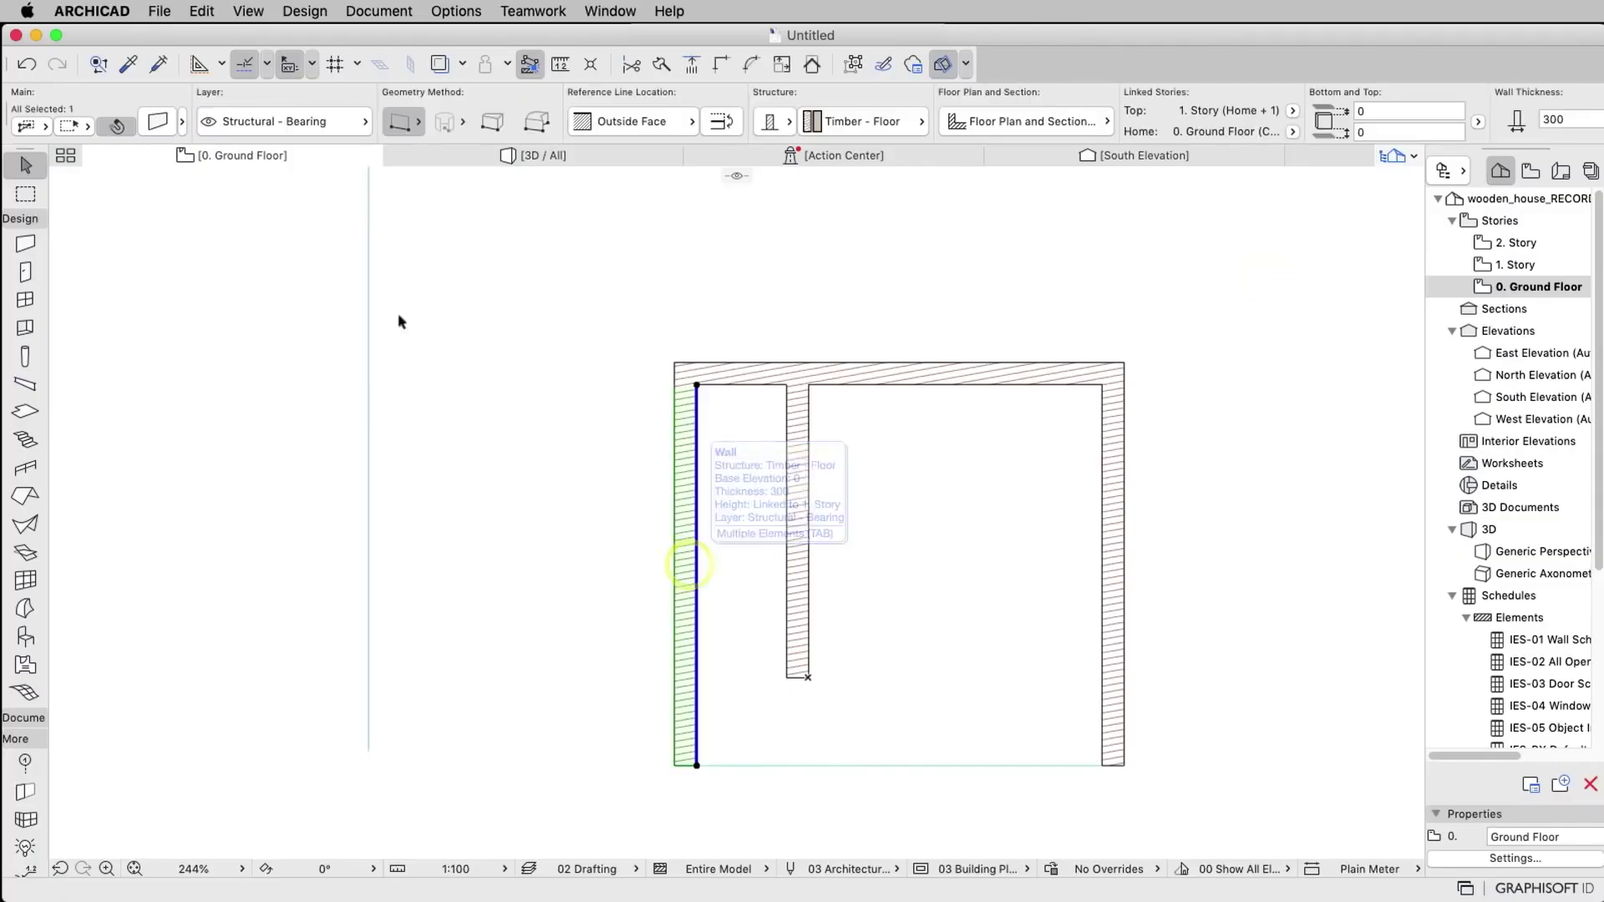
pyautogui.click(163, 126)
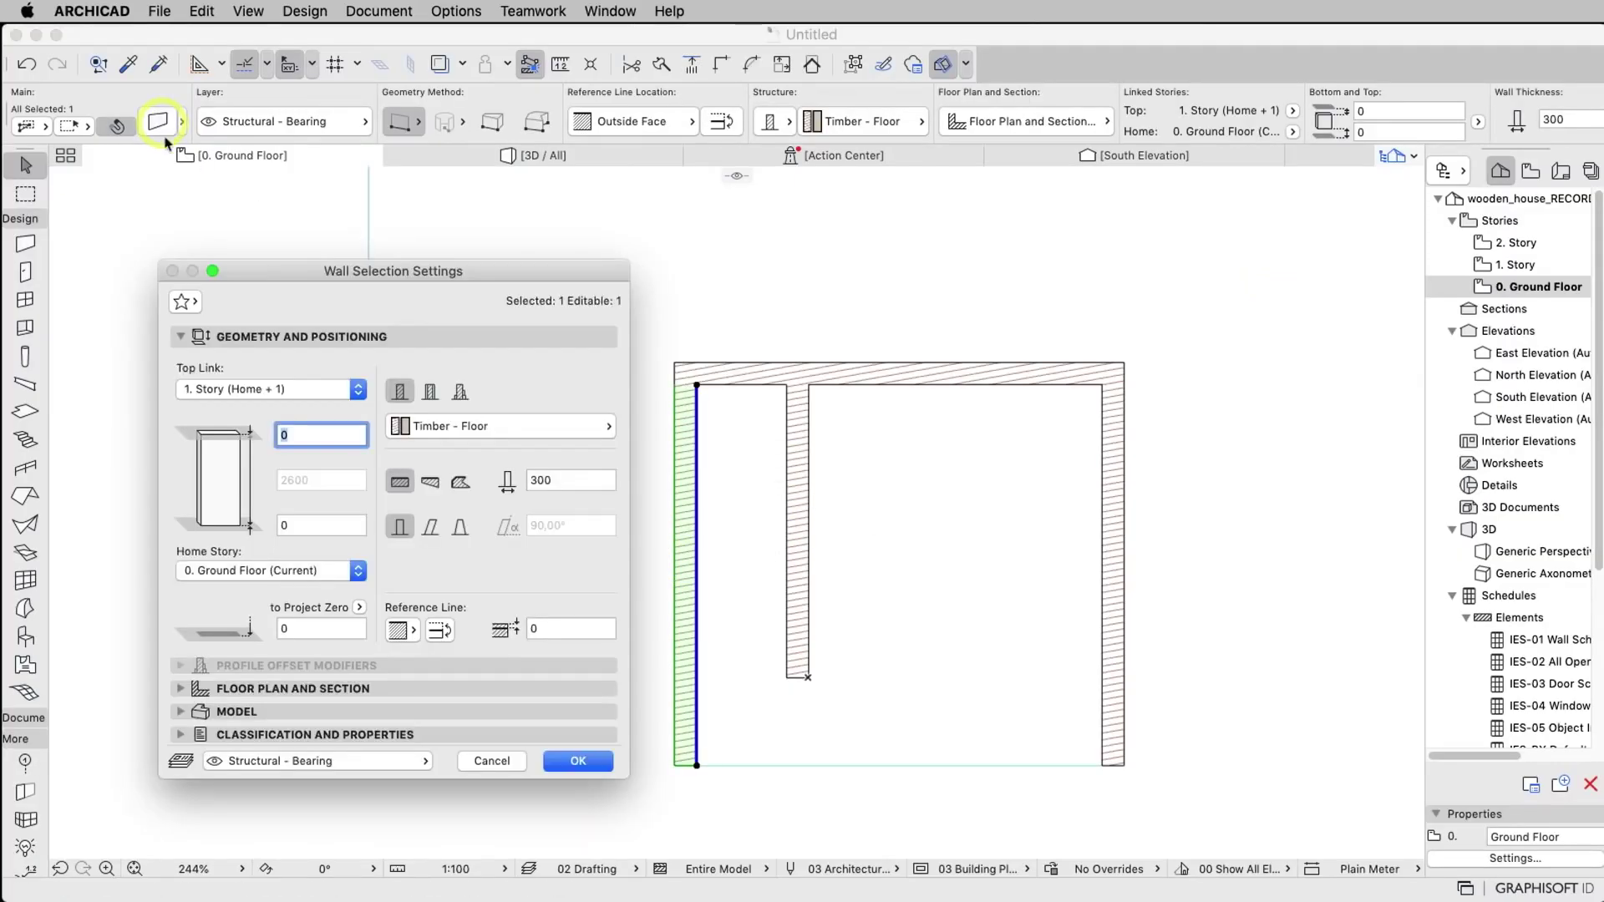
pyautogui.click(426, 542)
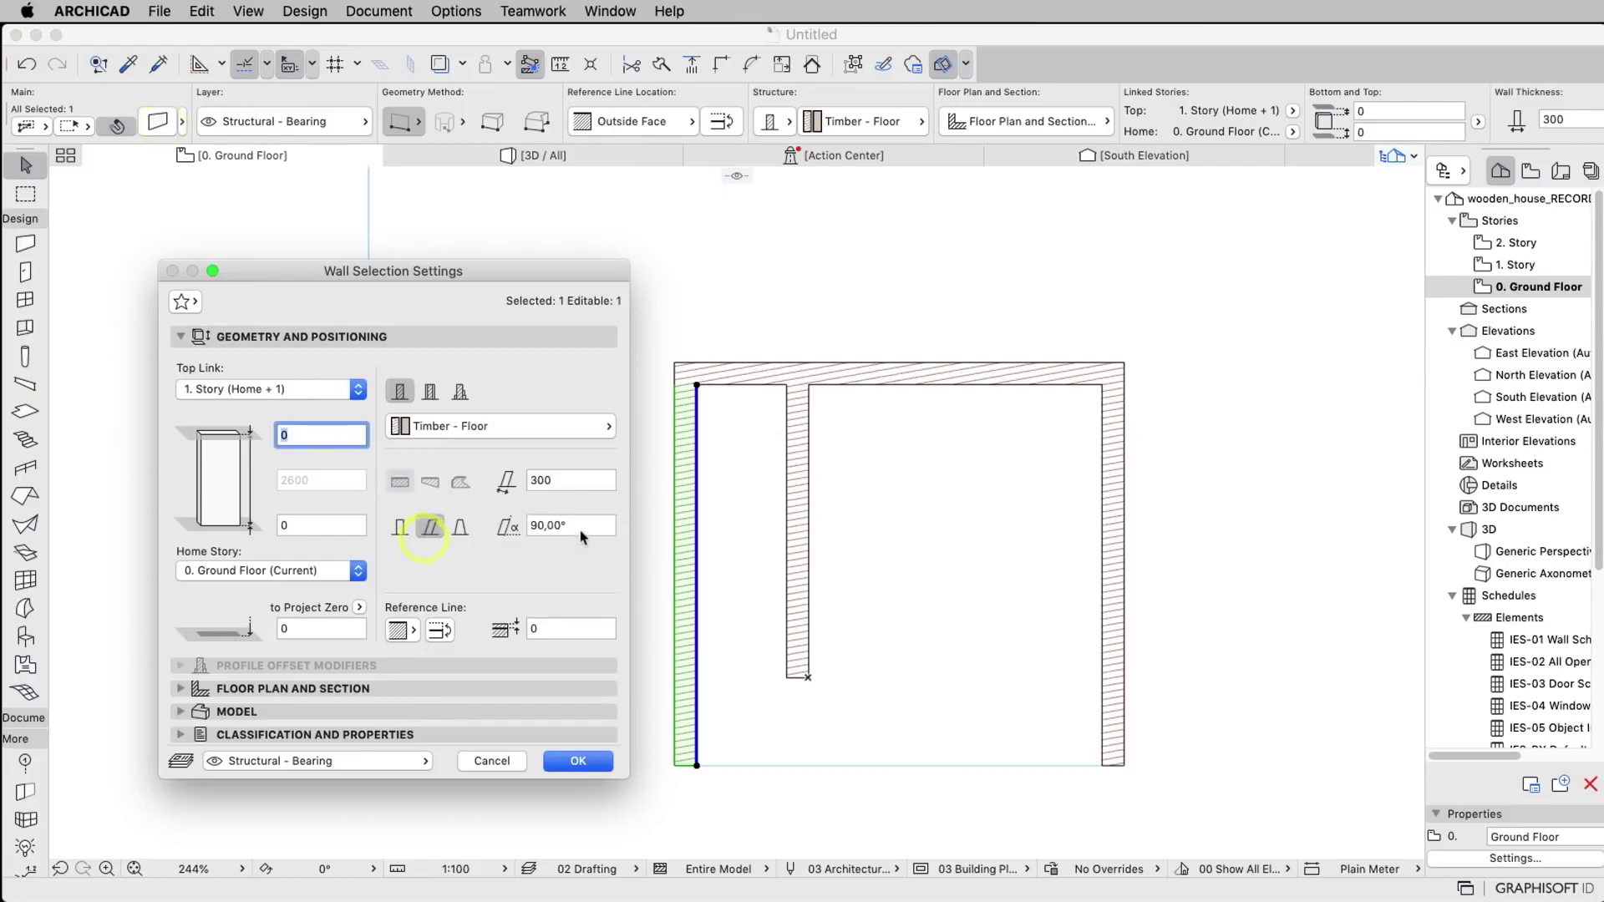
pyautogui.doubleClick(585, 526)
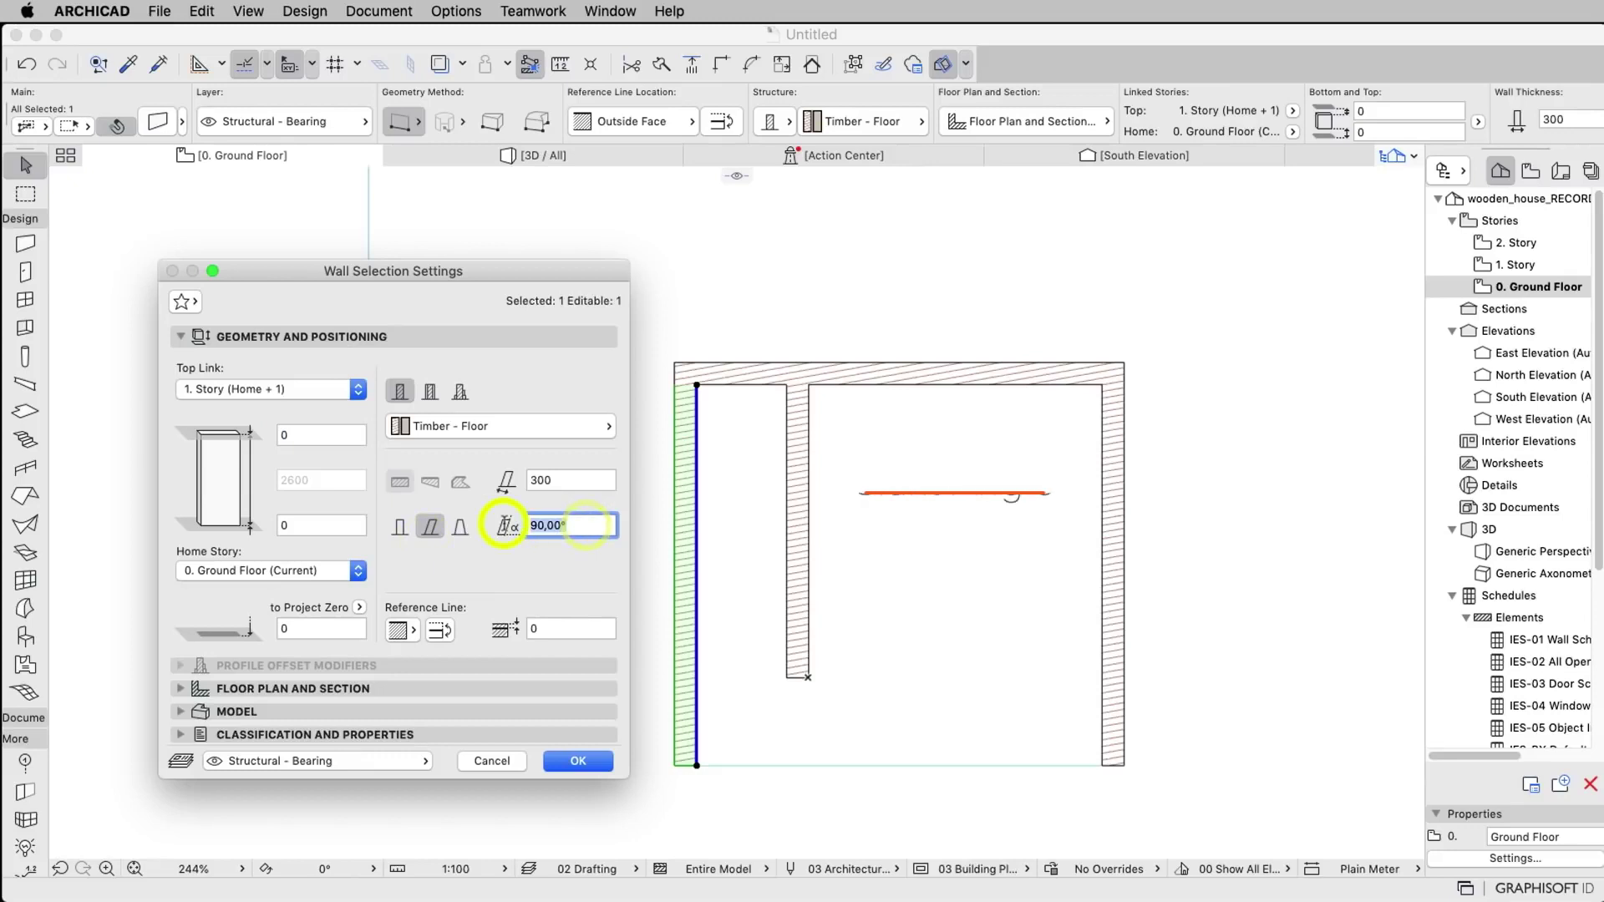
pyautogui.write('105')
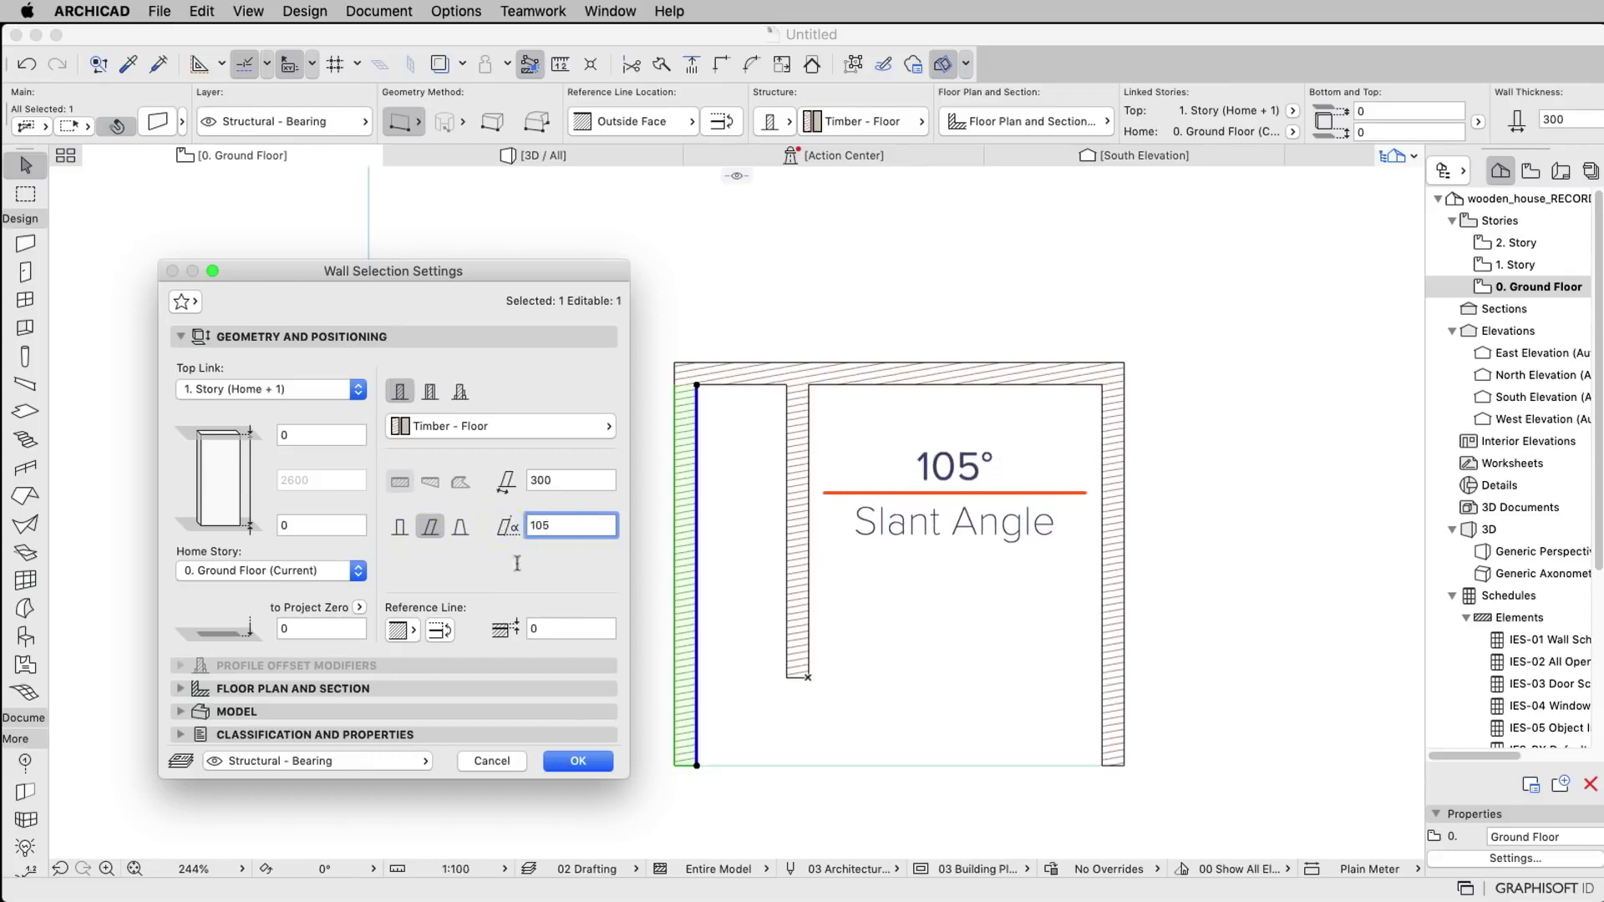
pyautogui.click(573, 762)
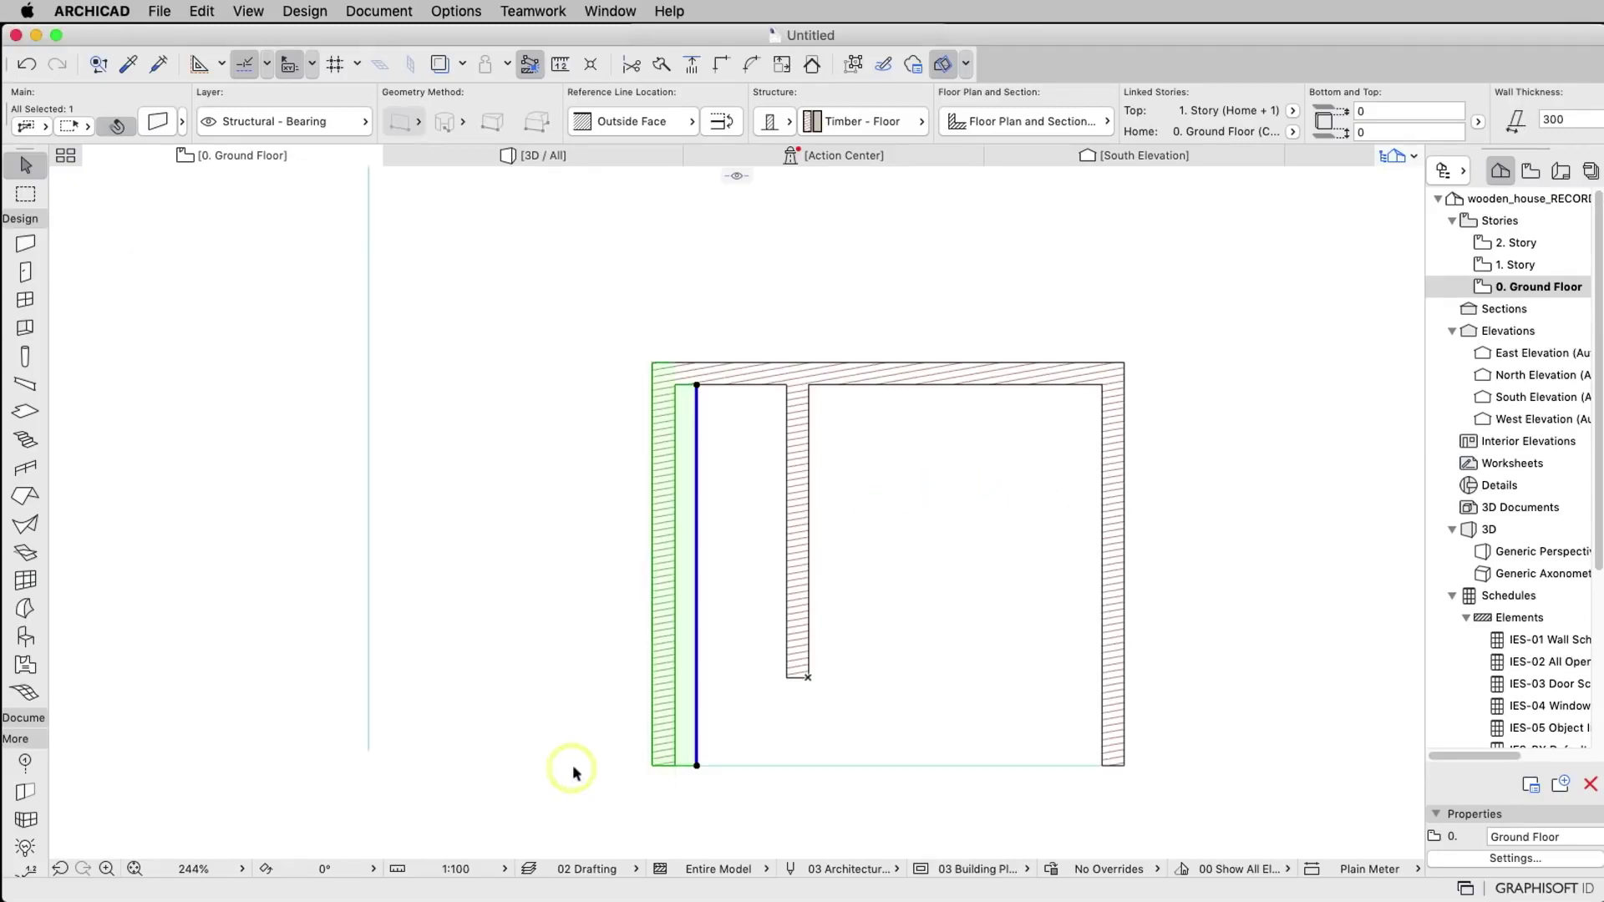
# Slant the right wall to 120° in the Info Box and view the house in 3D.
pyautogui.click(1106, 535)
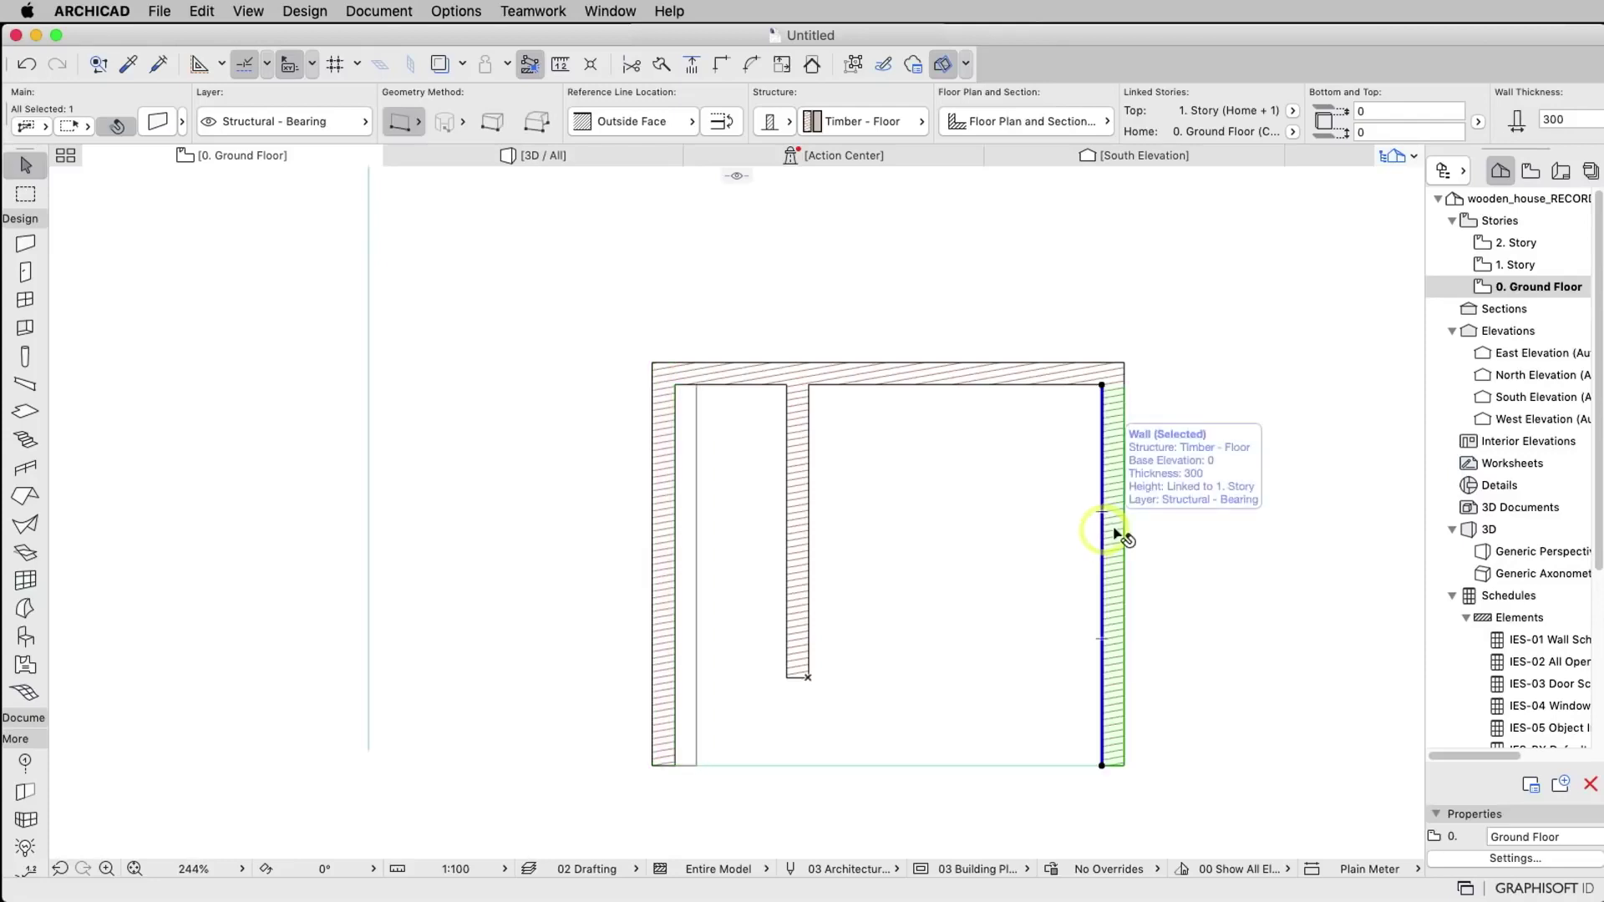
pyautogui.scroll(-3, 1412, 107)
pyautogui.scroll(-3, 1411, 107)
pyautogui.scroll(-3, 1412, 107)
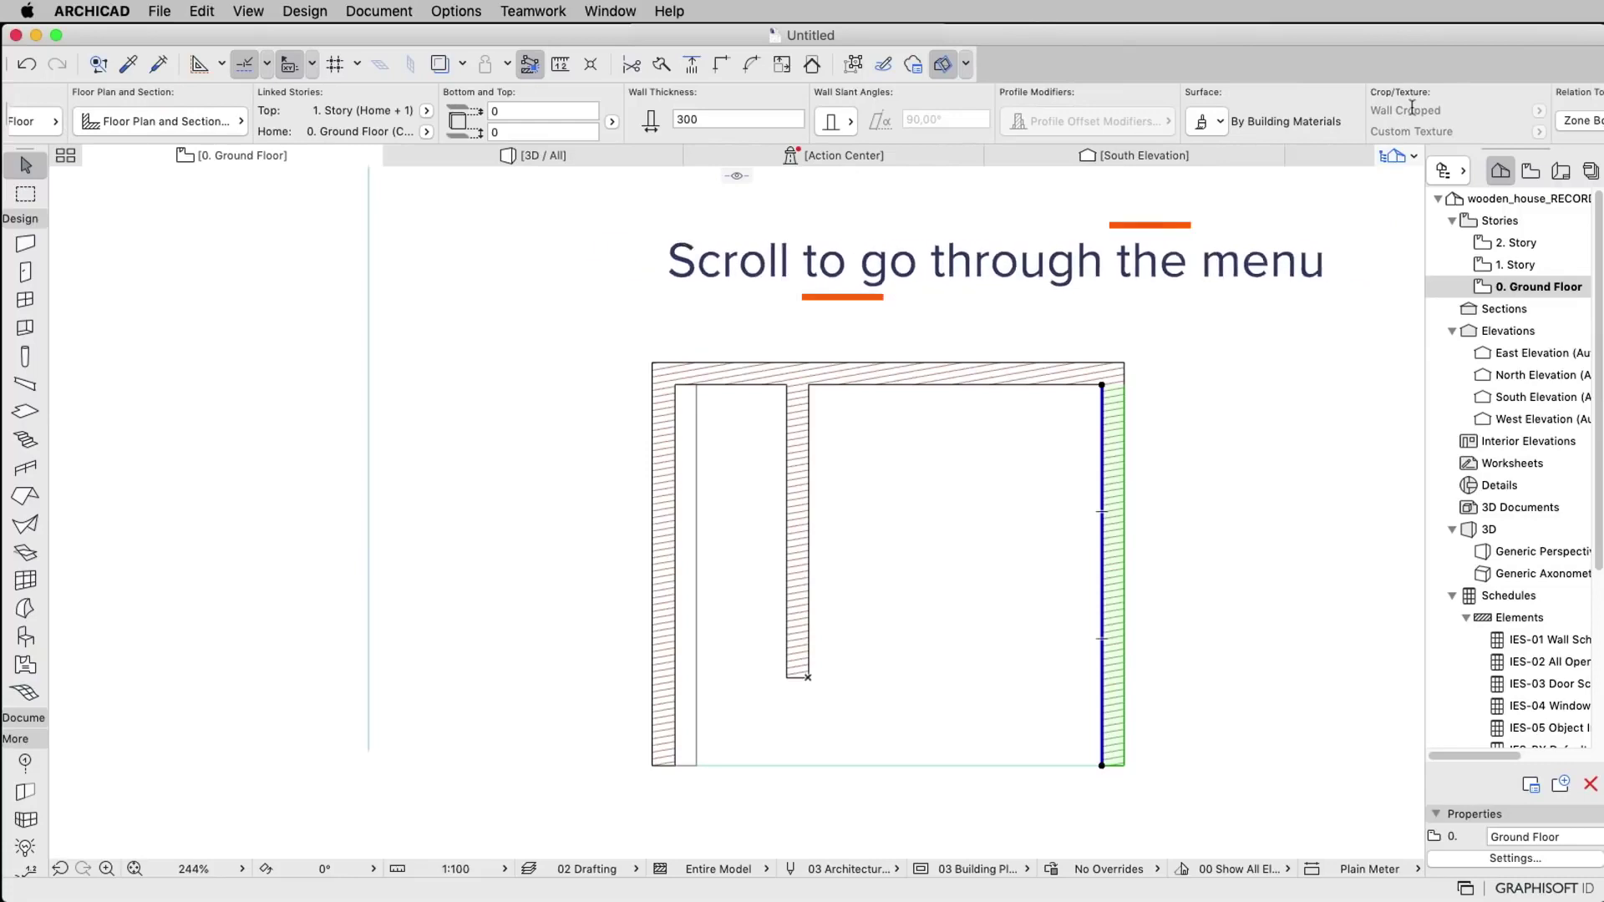
pyautogui.click(834, 124)
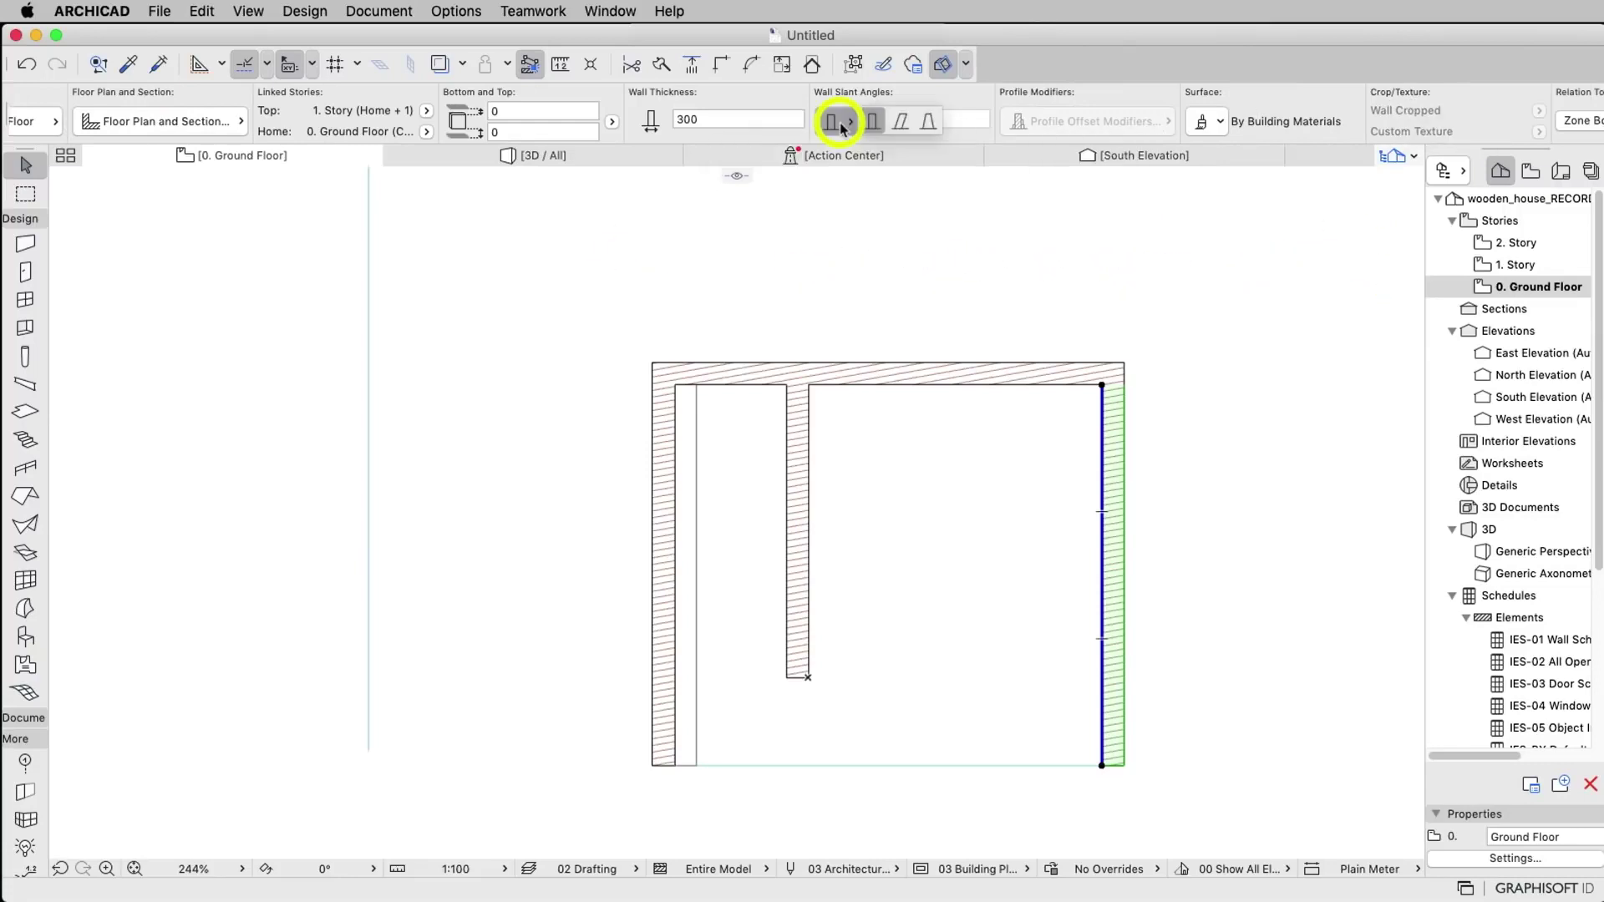
pyautogui.click(904, 121)
pyautogui.click(957, 121)
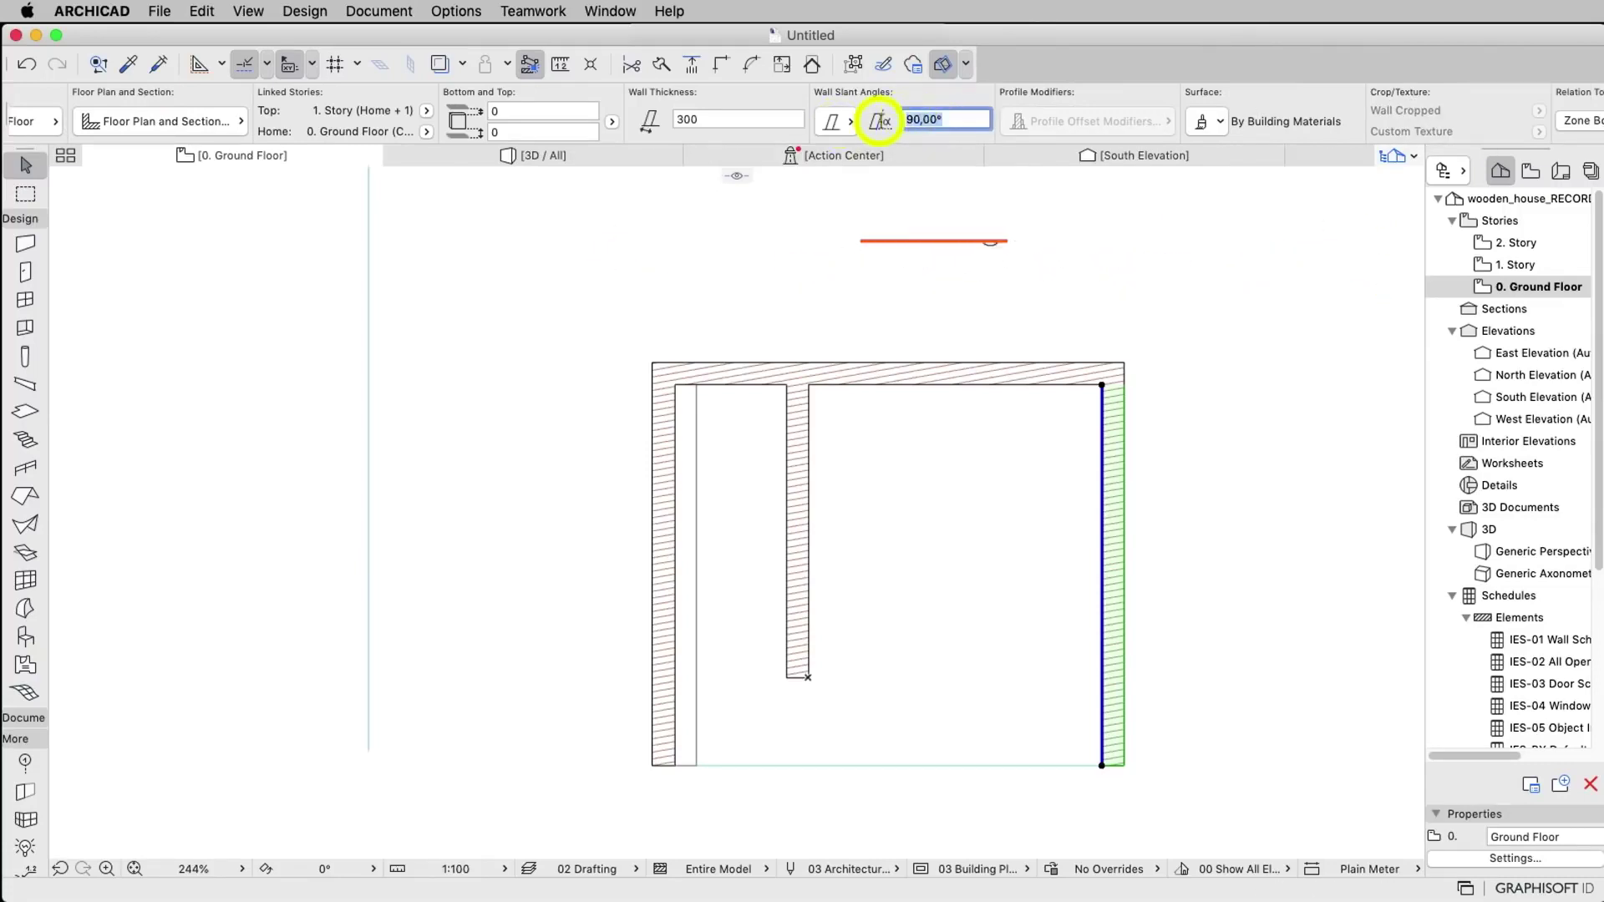
pyautogui.write('120')
pyautogui.press('Return')
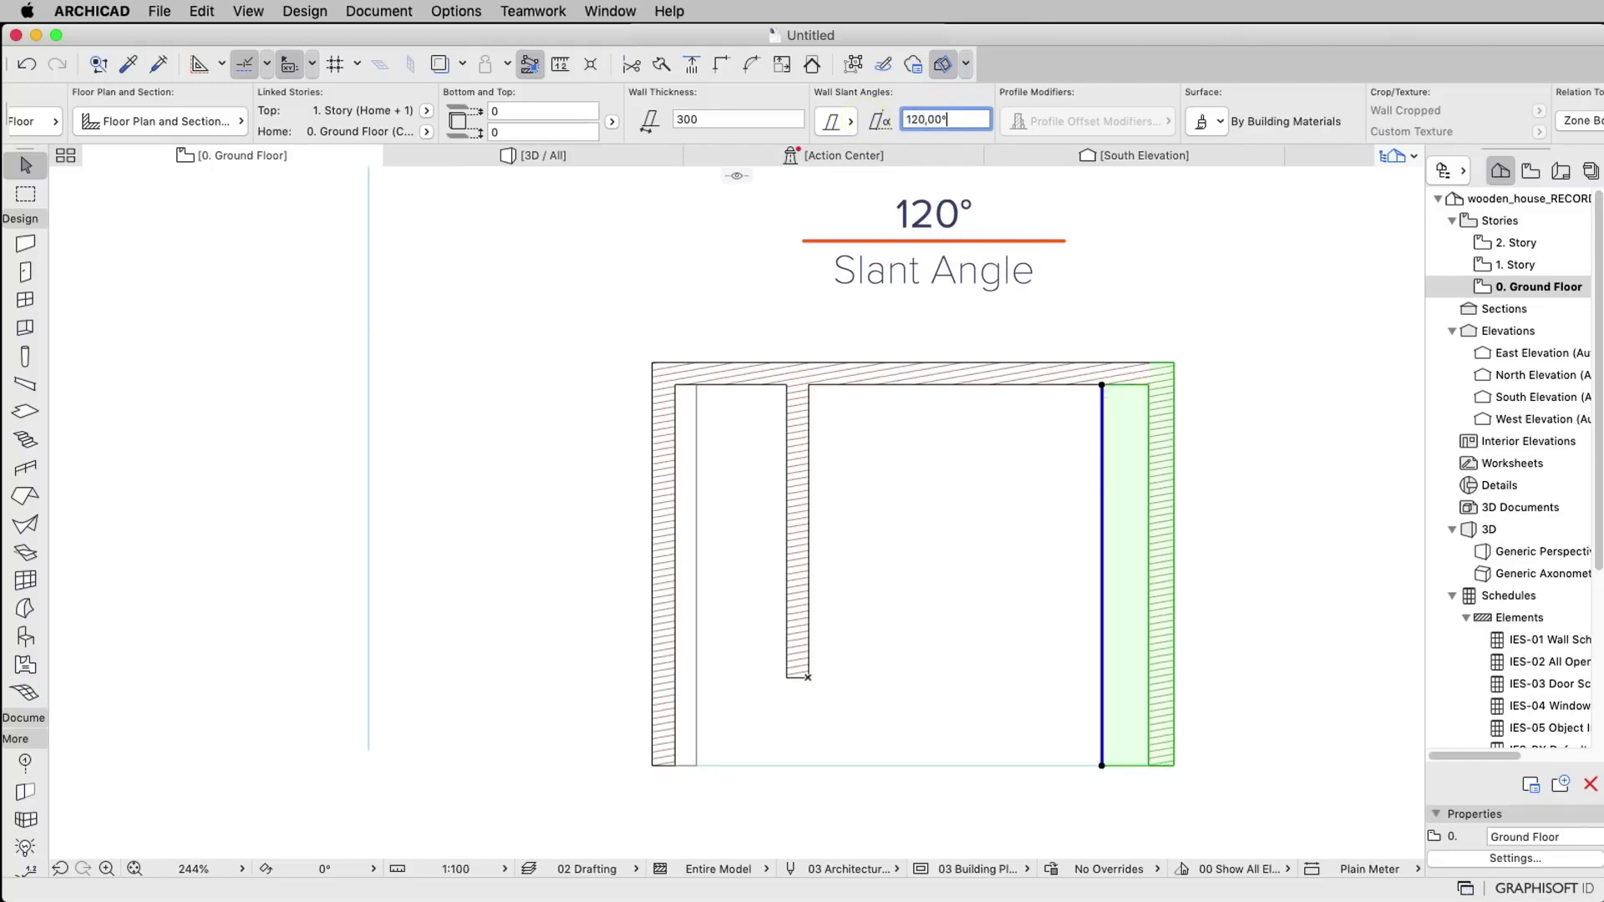
pyautogui.press('Escape')
pyautogui.click(552, 161)
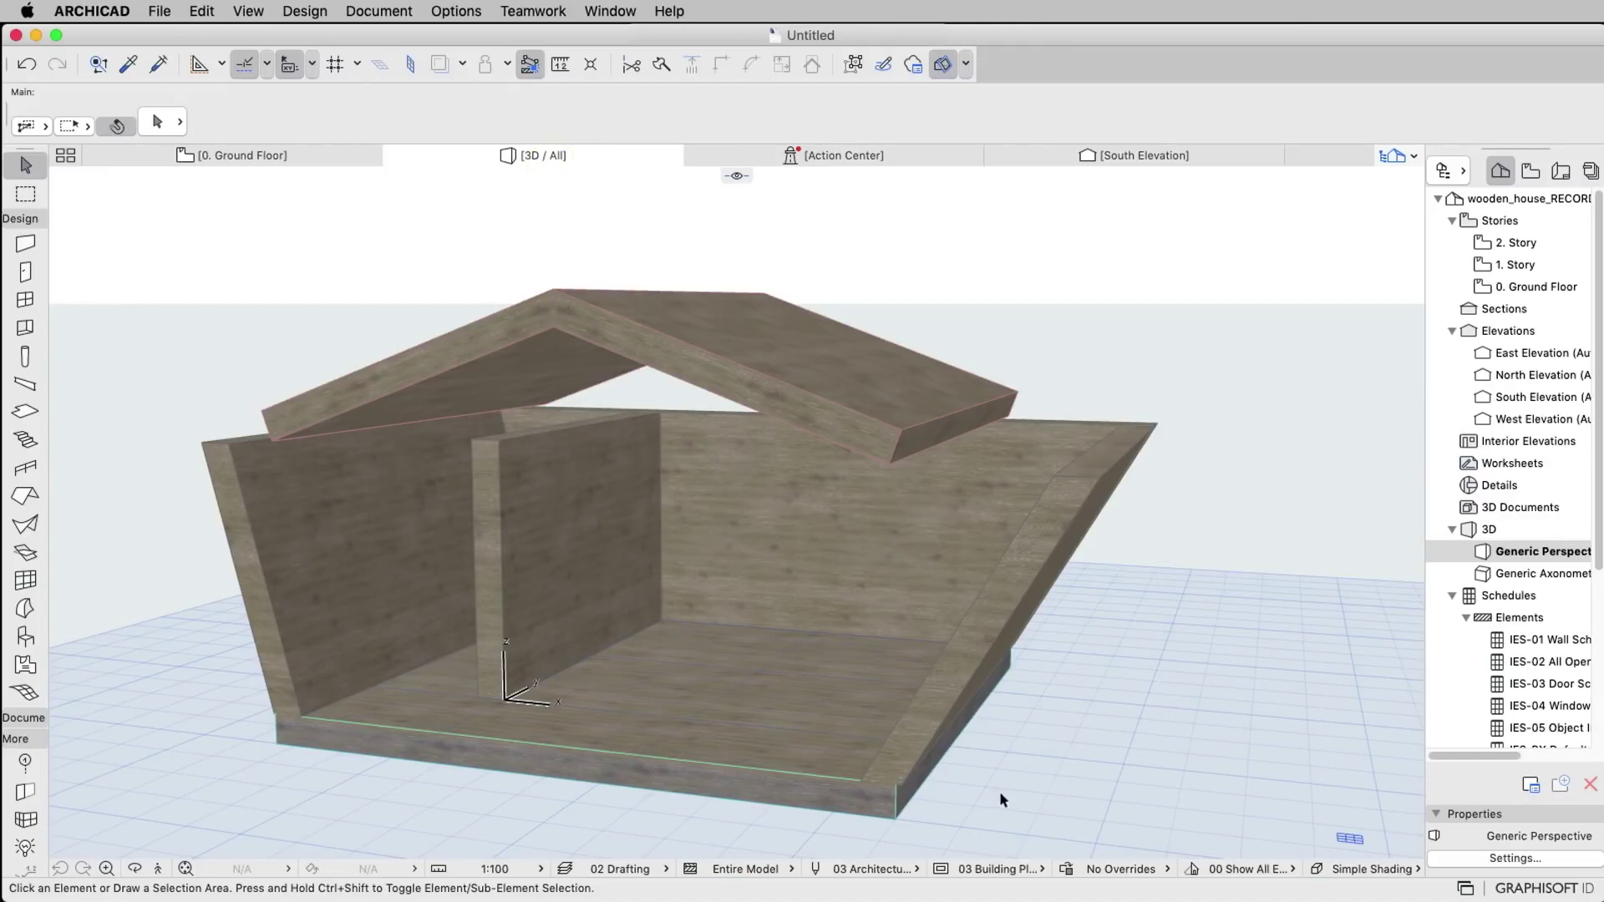
# Offset the floor slab's outer edge to a new position.
pyautogui.keyDown('shift'); pyautogui.moveTo(952, 759); pyautogui.dragTo(835, 633, button='middle'); pyautogui.keyUp('shift')
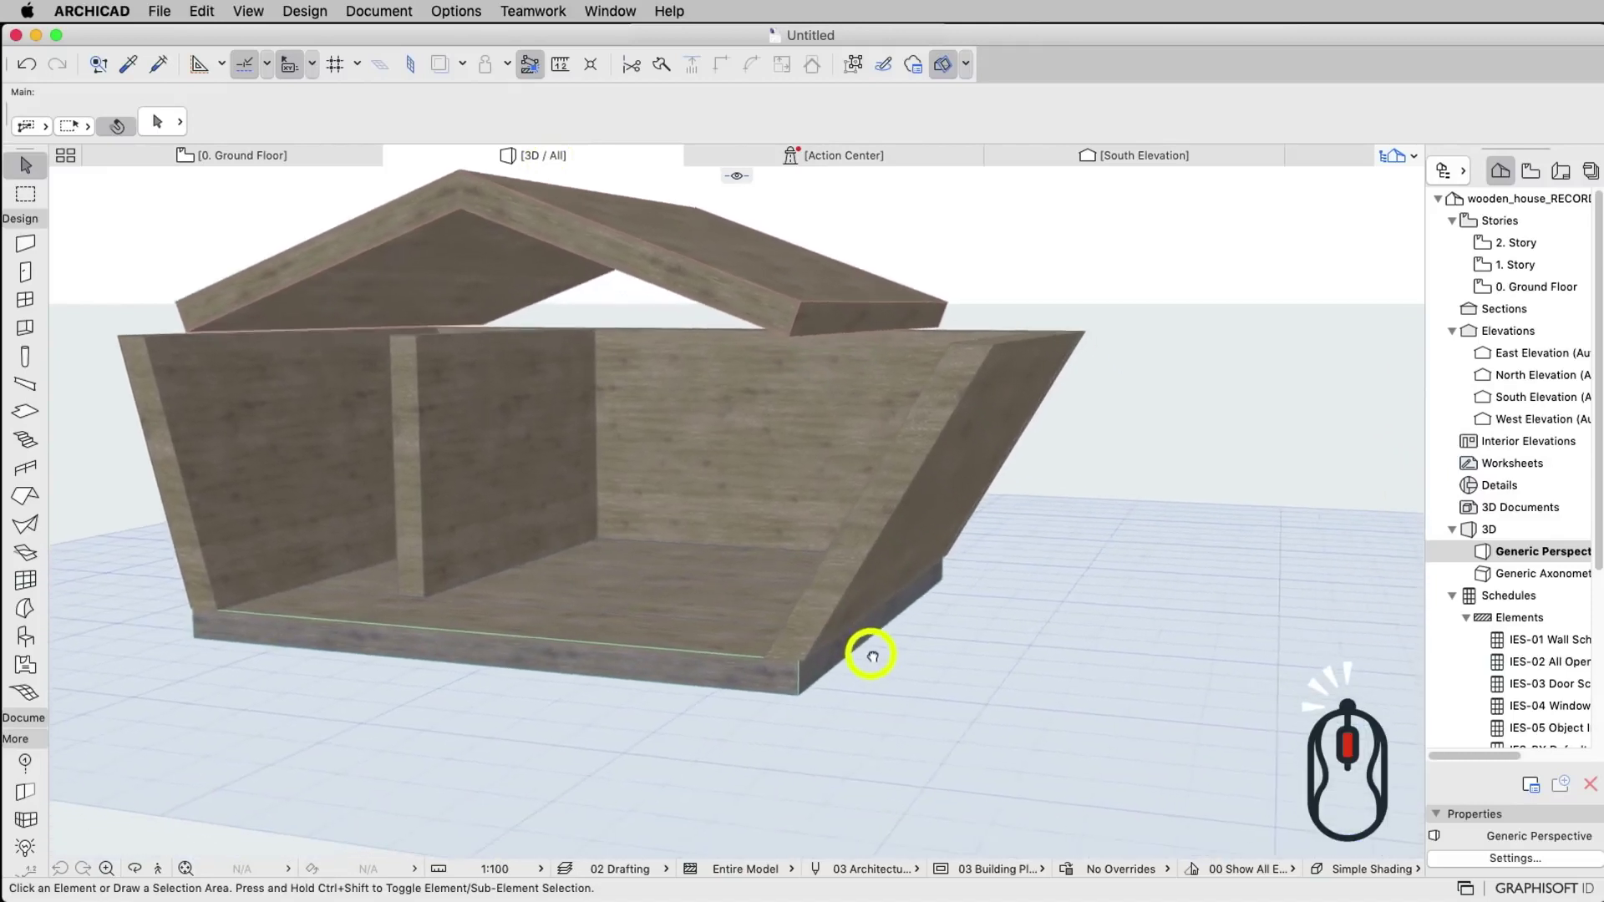
pyautogui.scroll(3, 797, 603)
pyautogui.scroll(3, 797, 603)
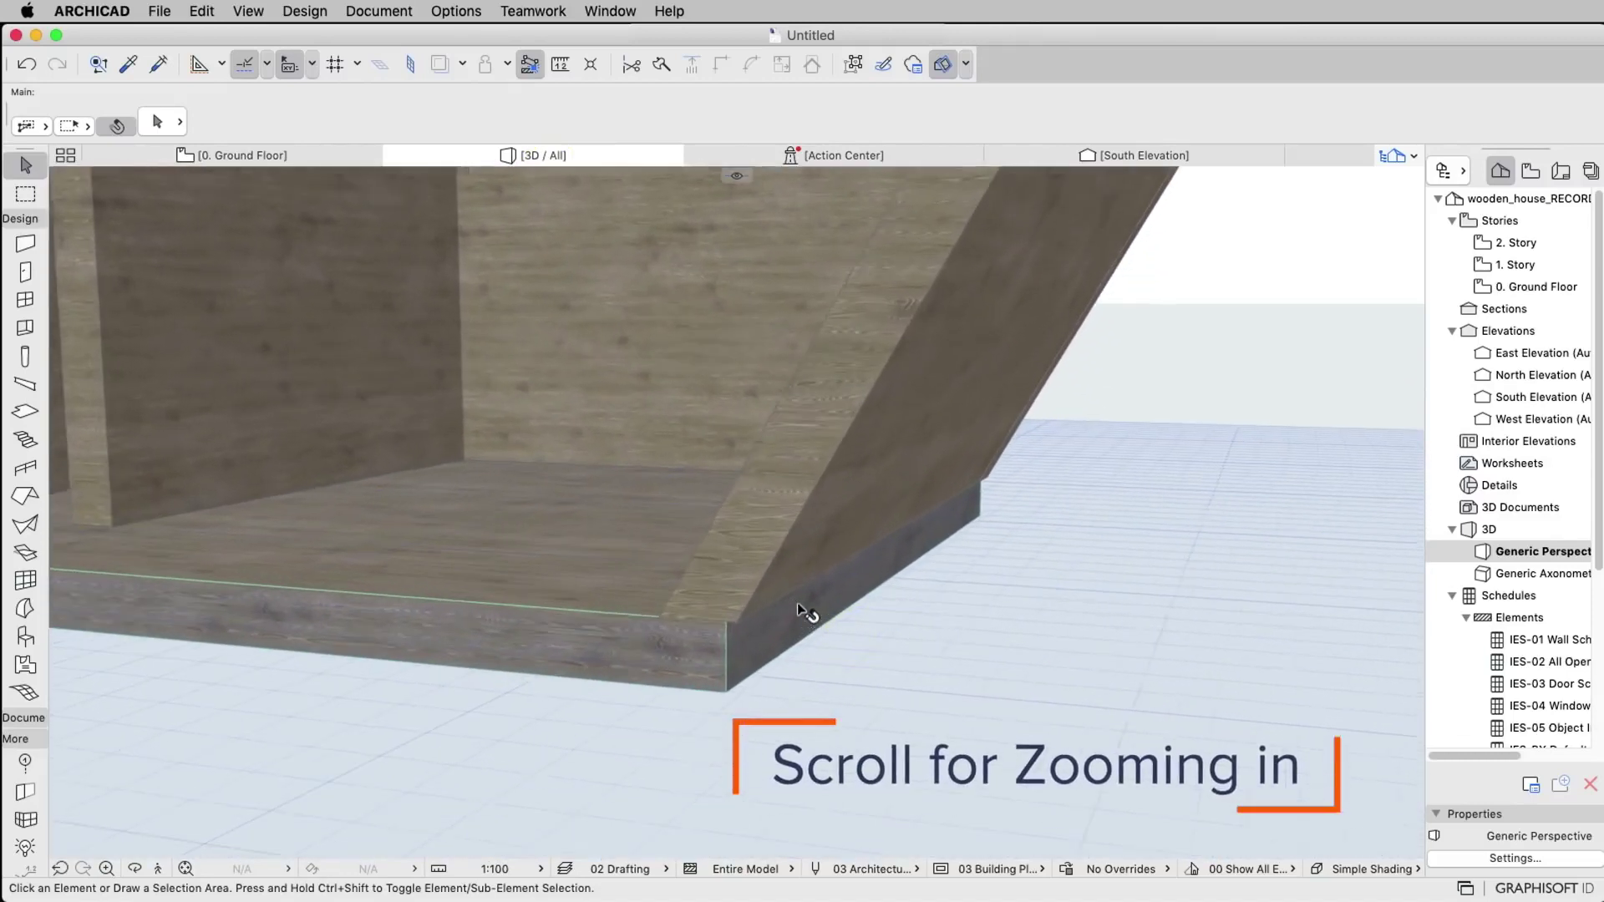
pyautogui.scroll(3, 794, 610)
pyautogui.click(776, 612)
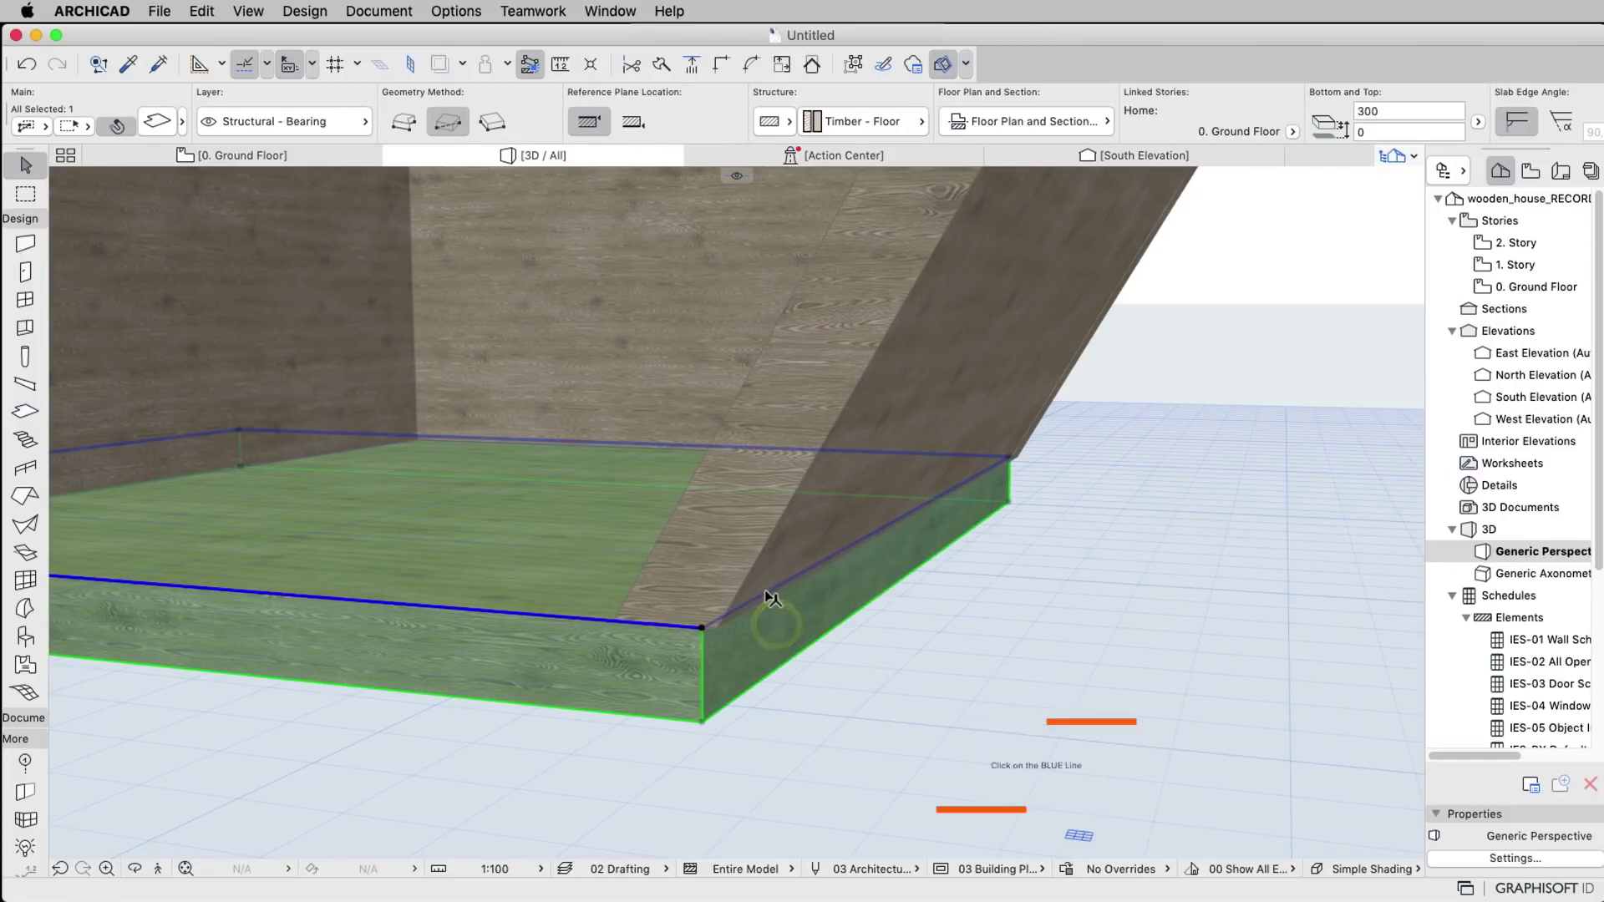
pyautogui.click(767, 595)
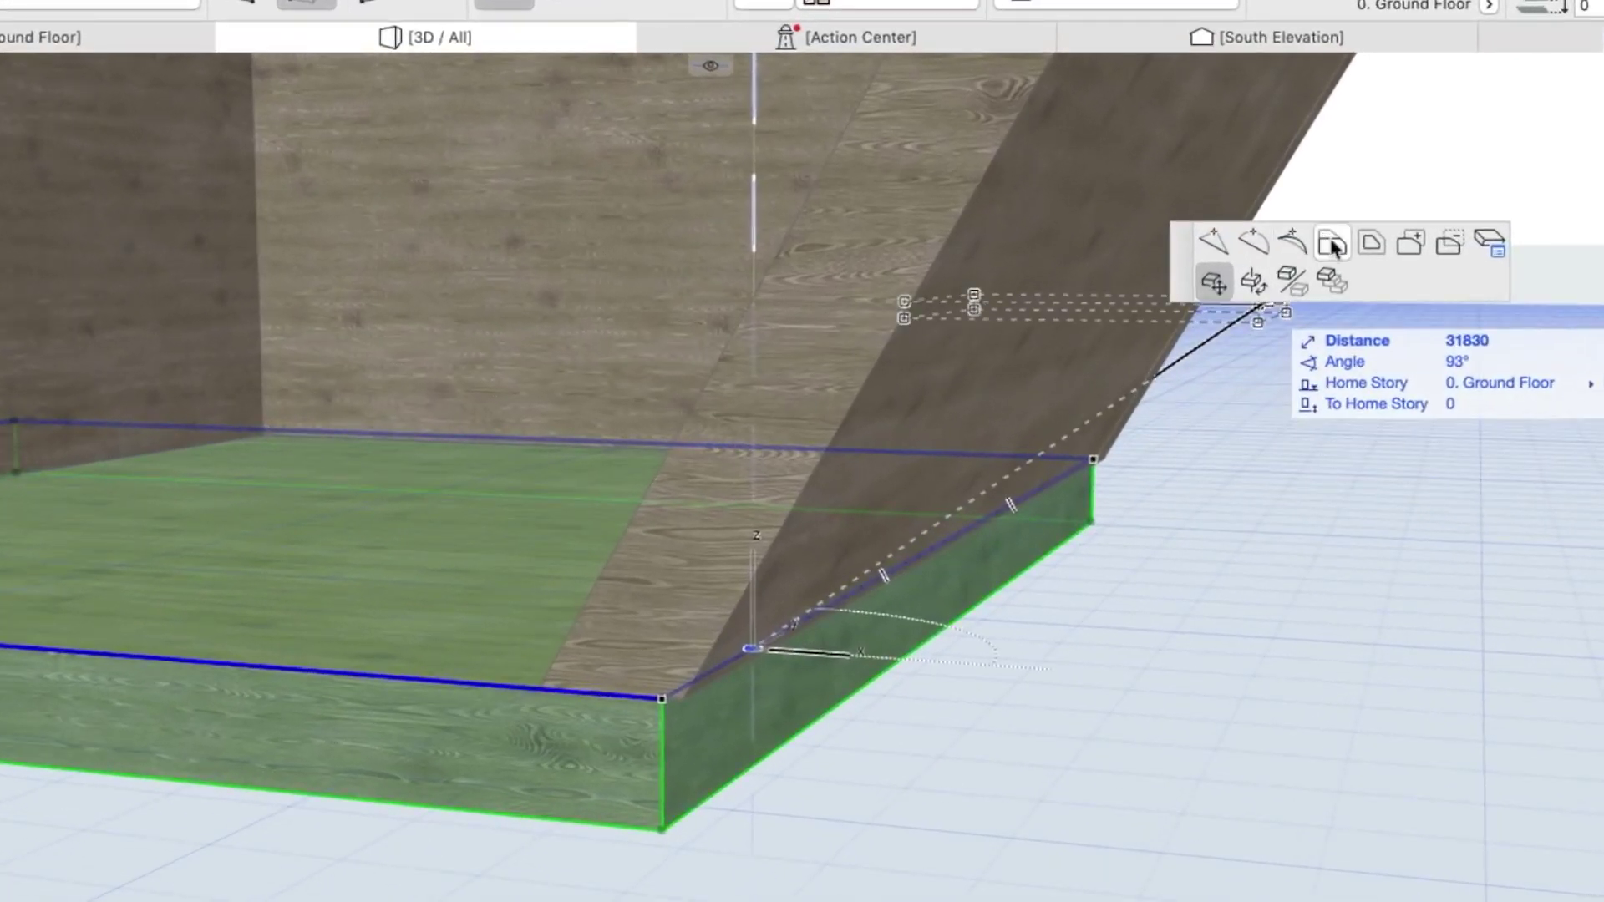
pyautogui.click(1174, 310)
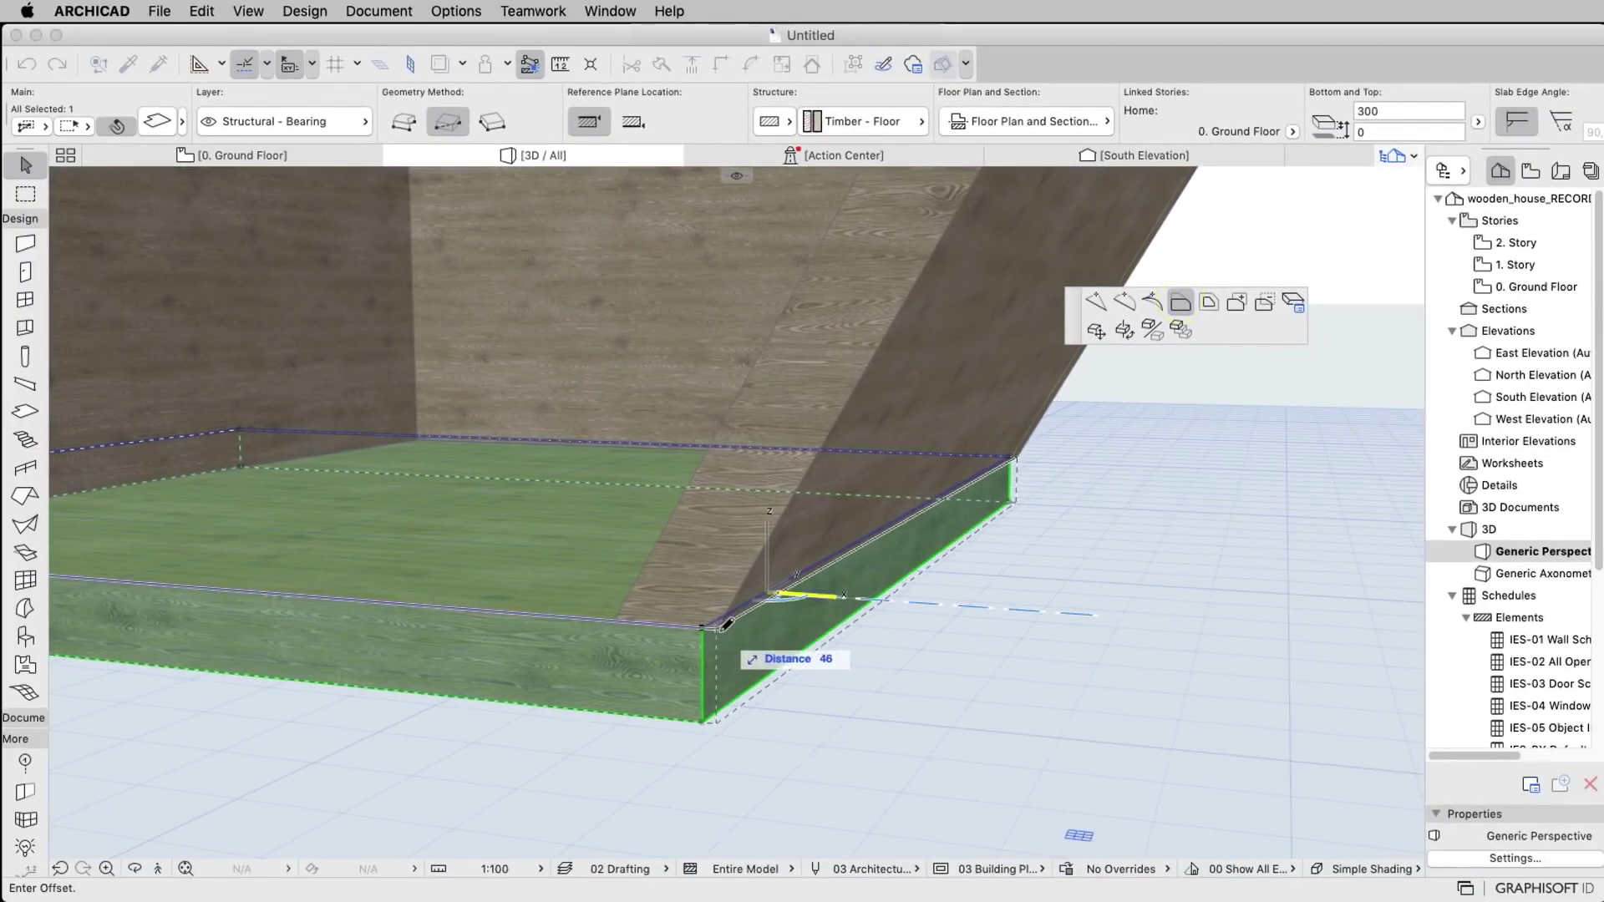
pyautogui.click(724, 628)
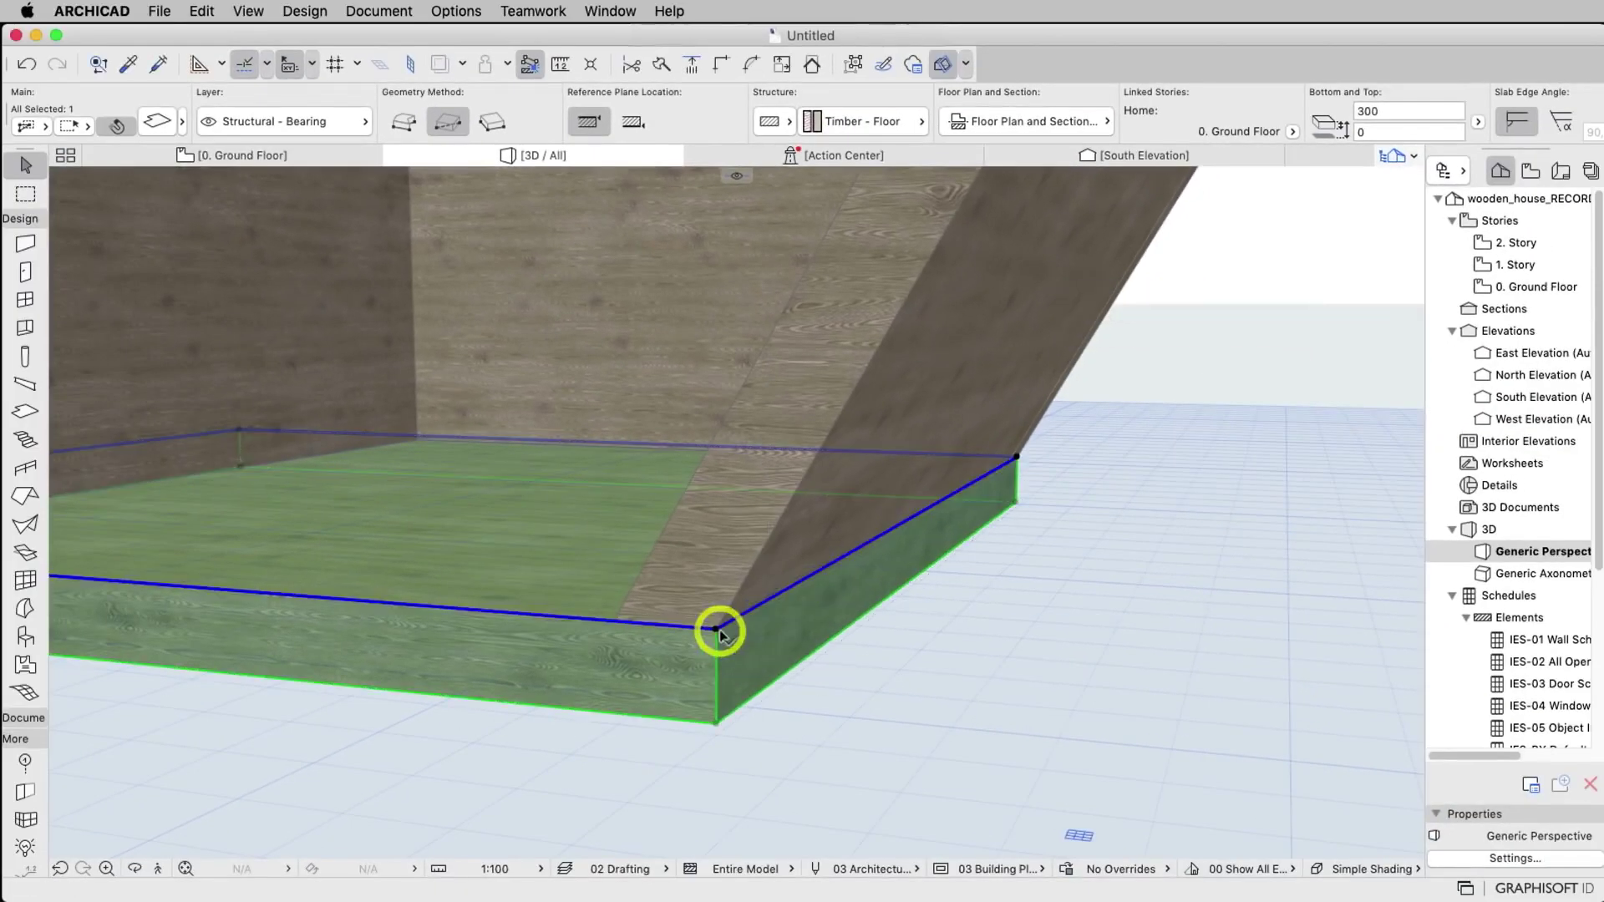
# Give that slab edge a custom 60° edge angle.
pyautogui.click(776, 595)
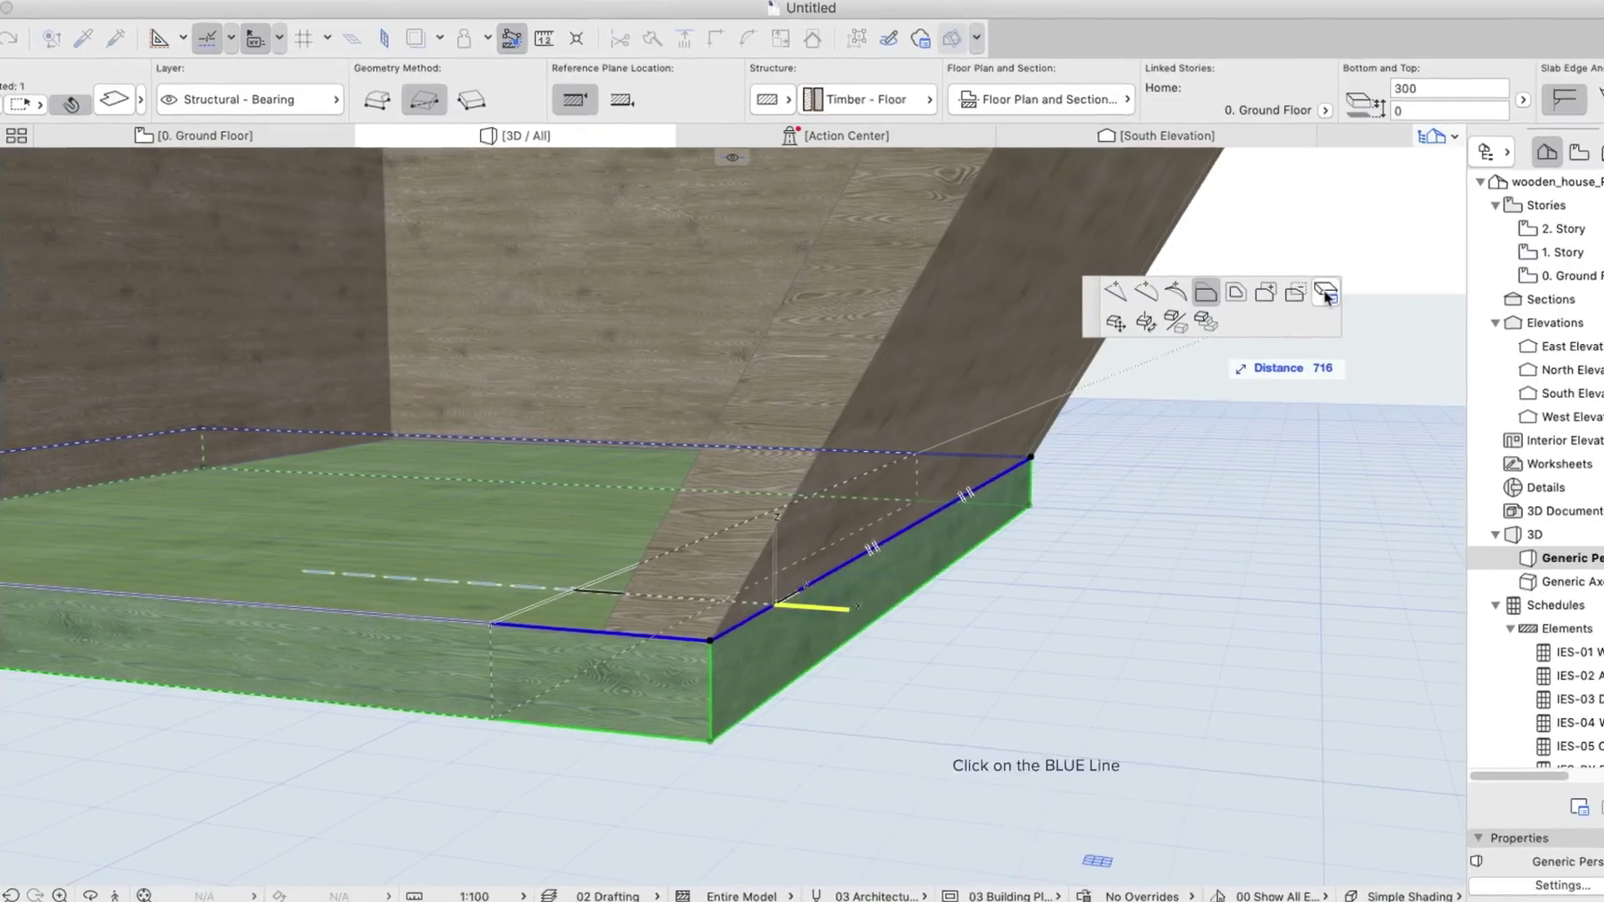
pyautogui.click(1295, 304)
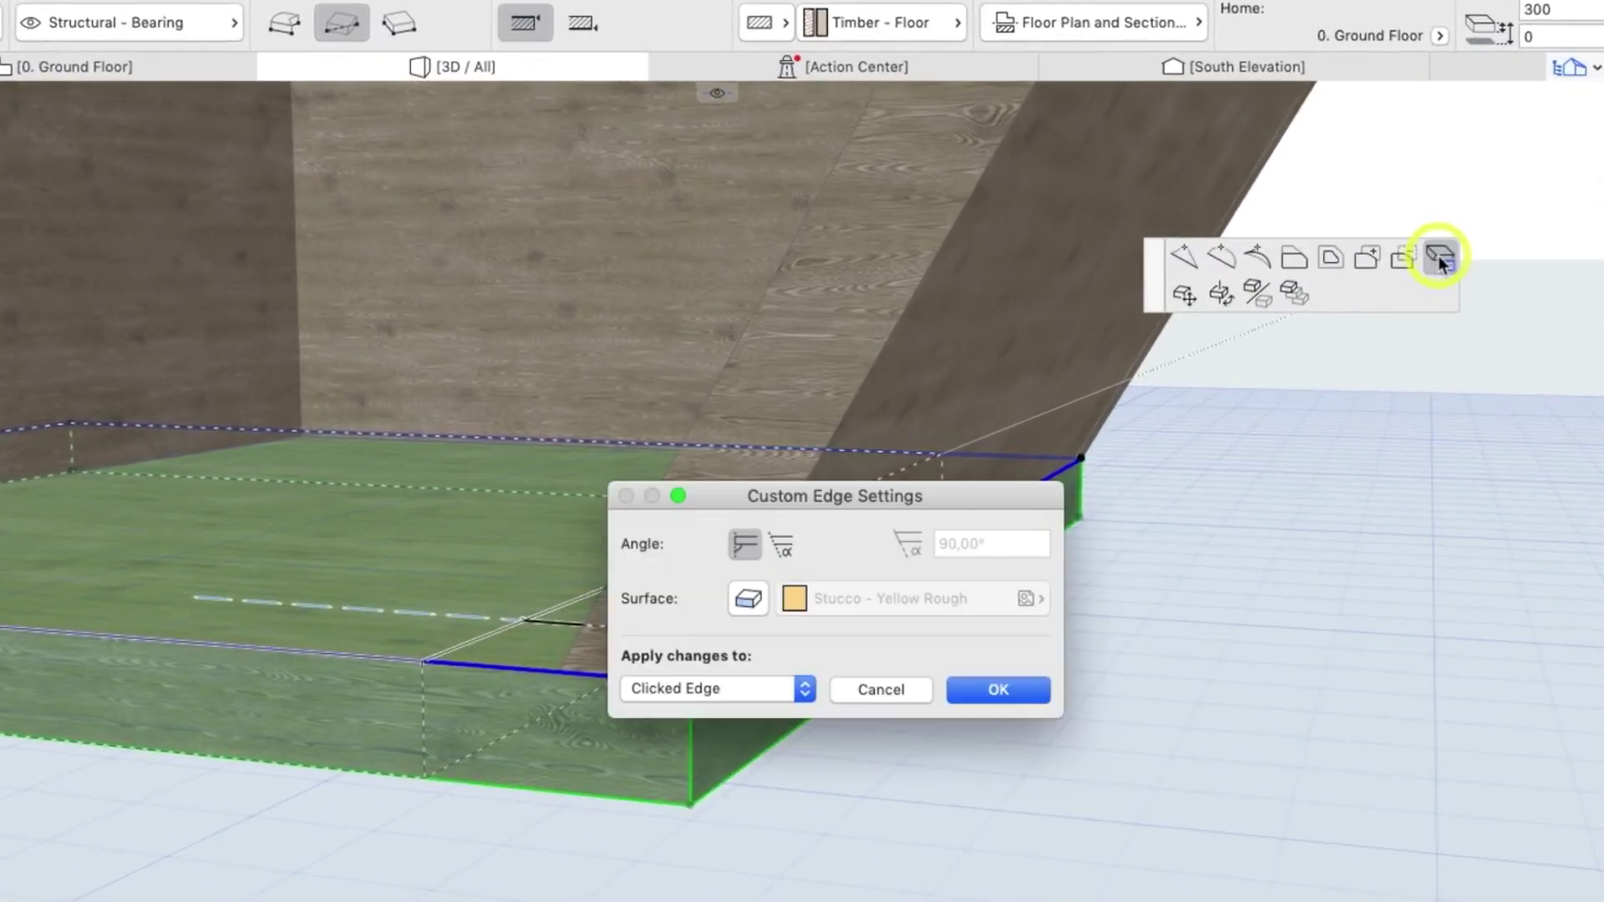
pyautogui.click(781, 545)
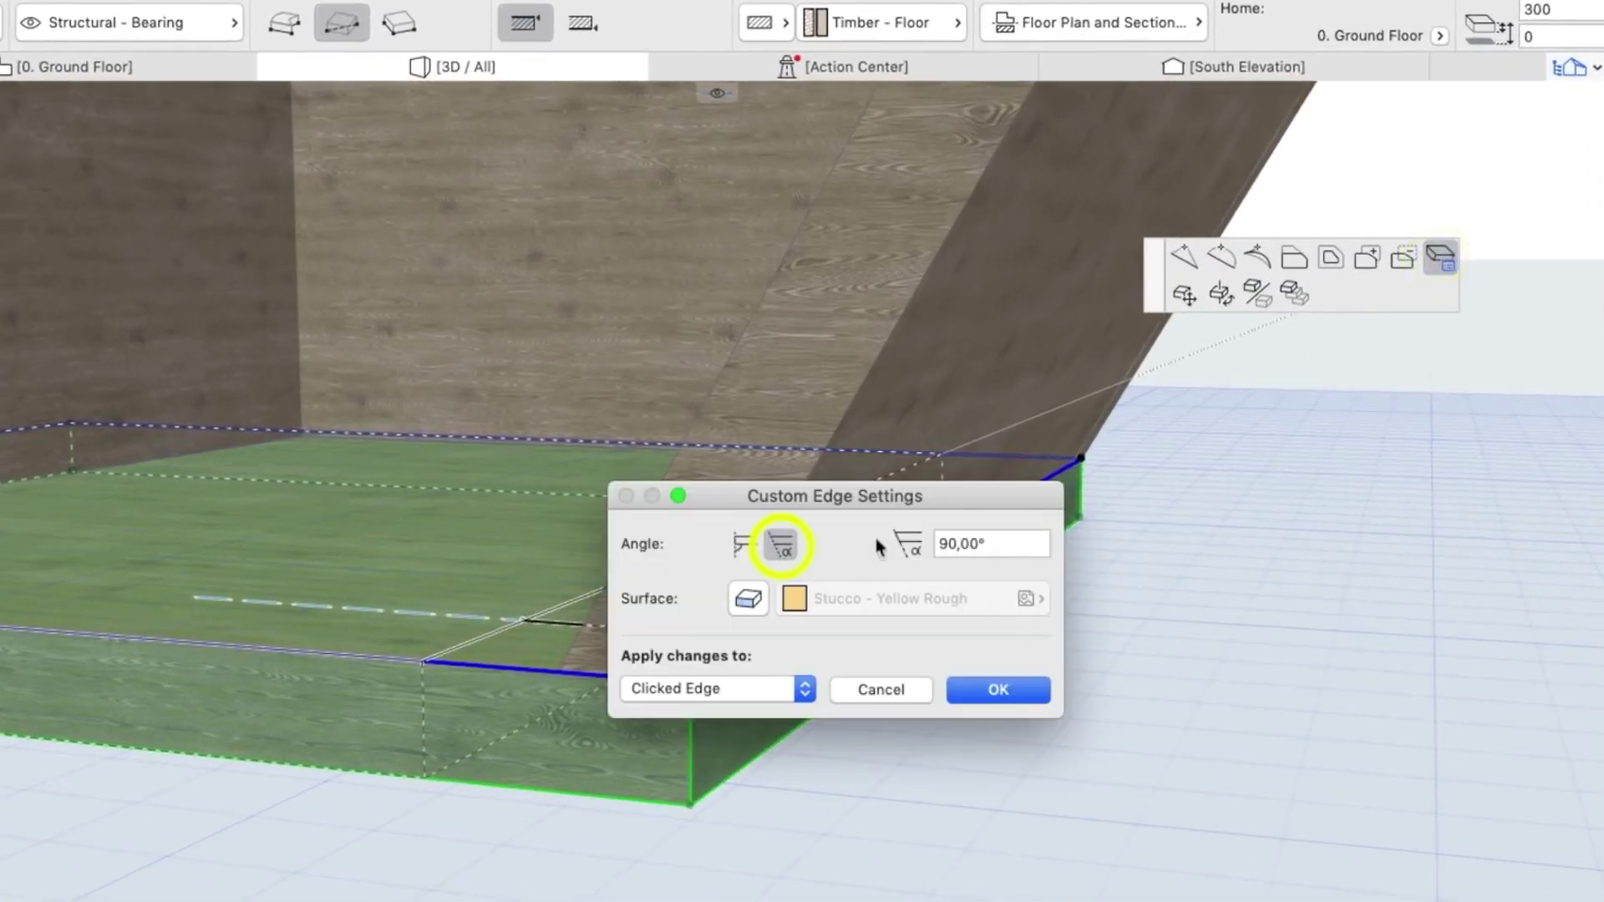
pyautogui.click(1011, 550)
pyautogui.write('60')
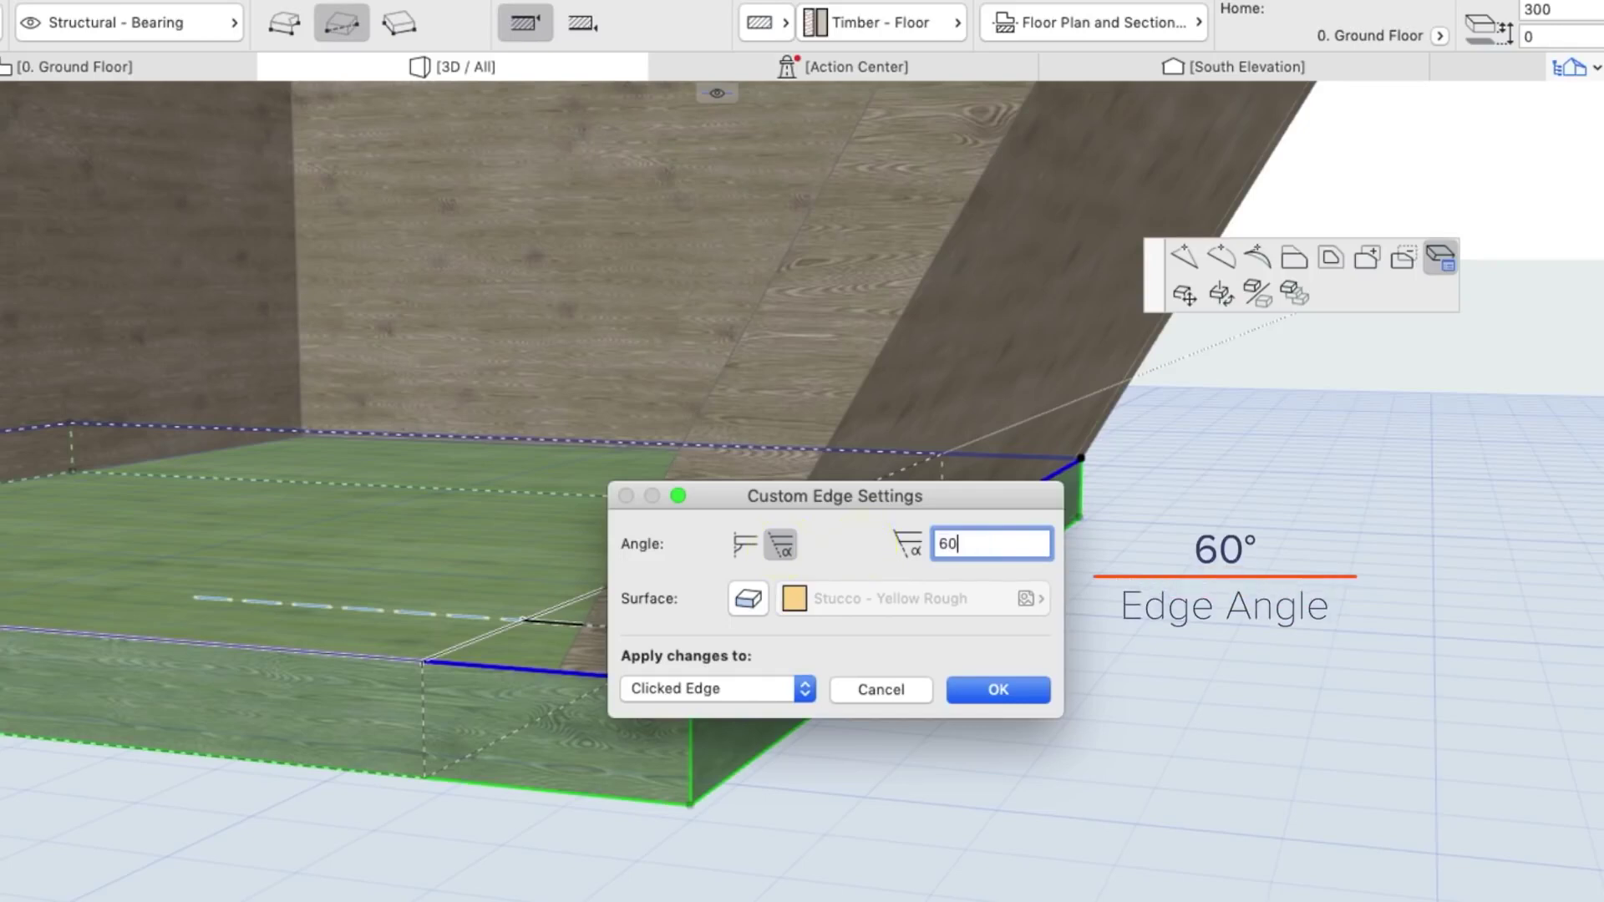
pyautogui.click(985, 680)
# Give the slab edge beside the left wall a custom 70° edge angle.
pyautogui.moveTo(956, 644)
pyautogui.keyDown('shift'); pyautogui.mouseDown(button='middle')
pyautogui.moveTo(435, 622)
pyautogui.moveTo(308, 562)
pyautogui.moveTo(1206, 598)
pyautogui.moveTo(299, 567)
pyautogui.mouseUp(button='middle'); pyautogui.keyUp('shift')
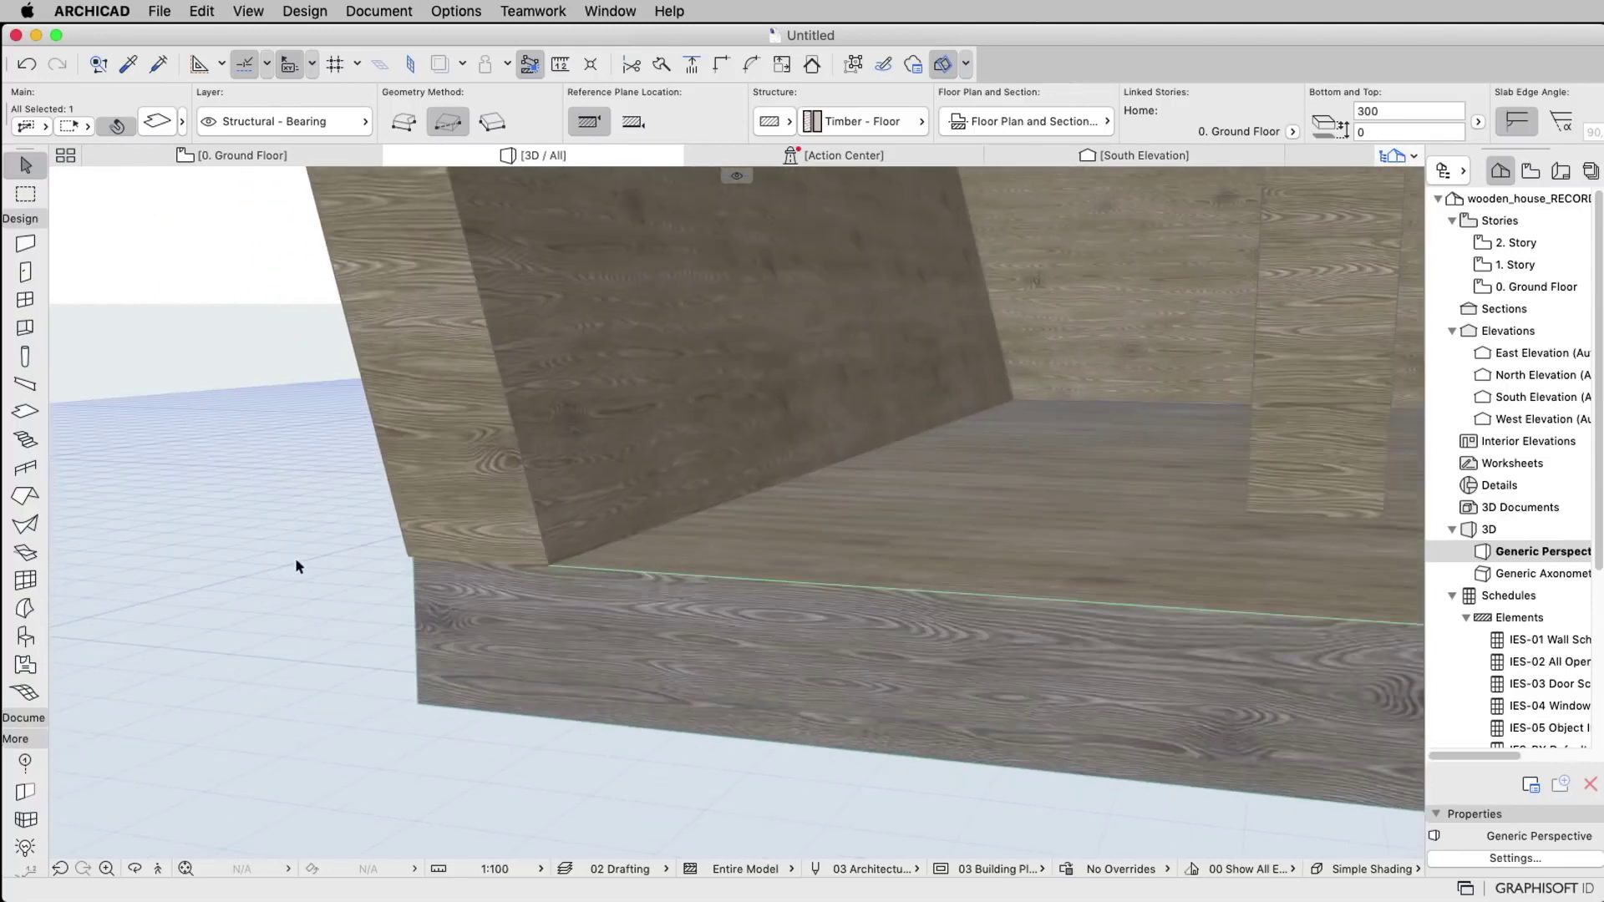
pyautogui.click(476, 539)
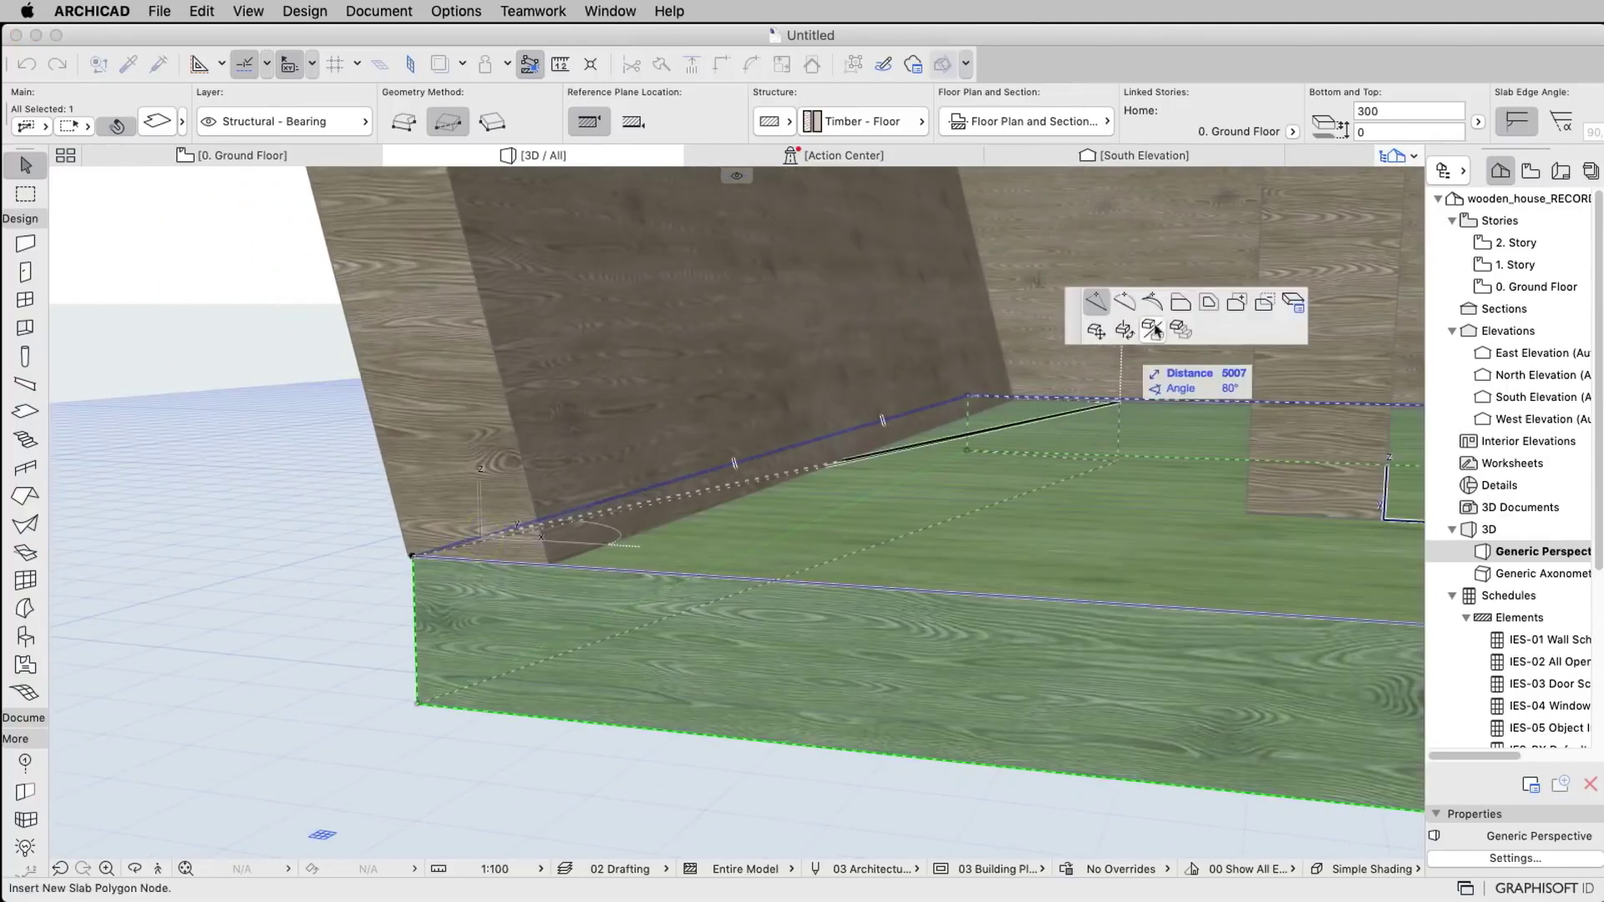
pyautogui.click(1181, 302)
pyautogui.click(454, 541)
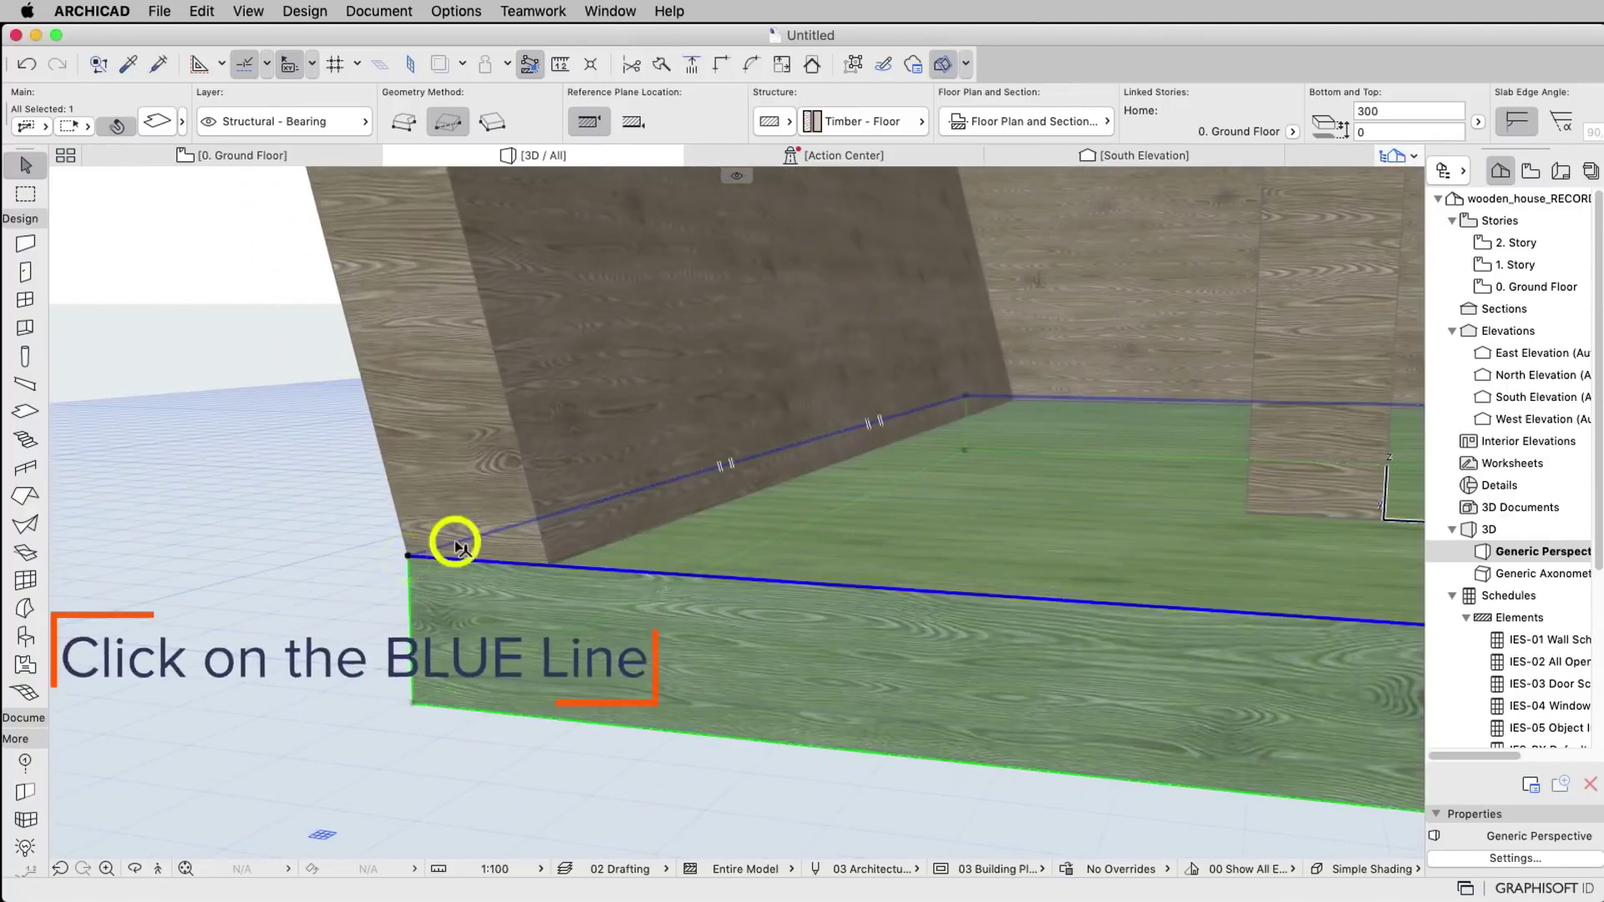
pyautogui.click(1293, 302)
pyautogui.click(609, 442)
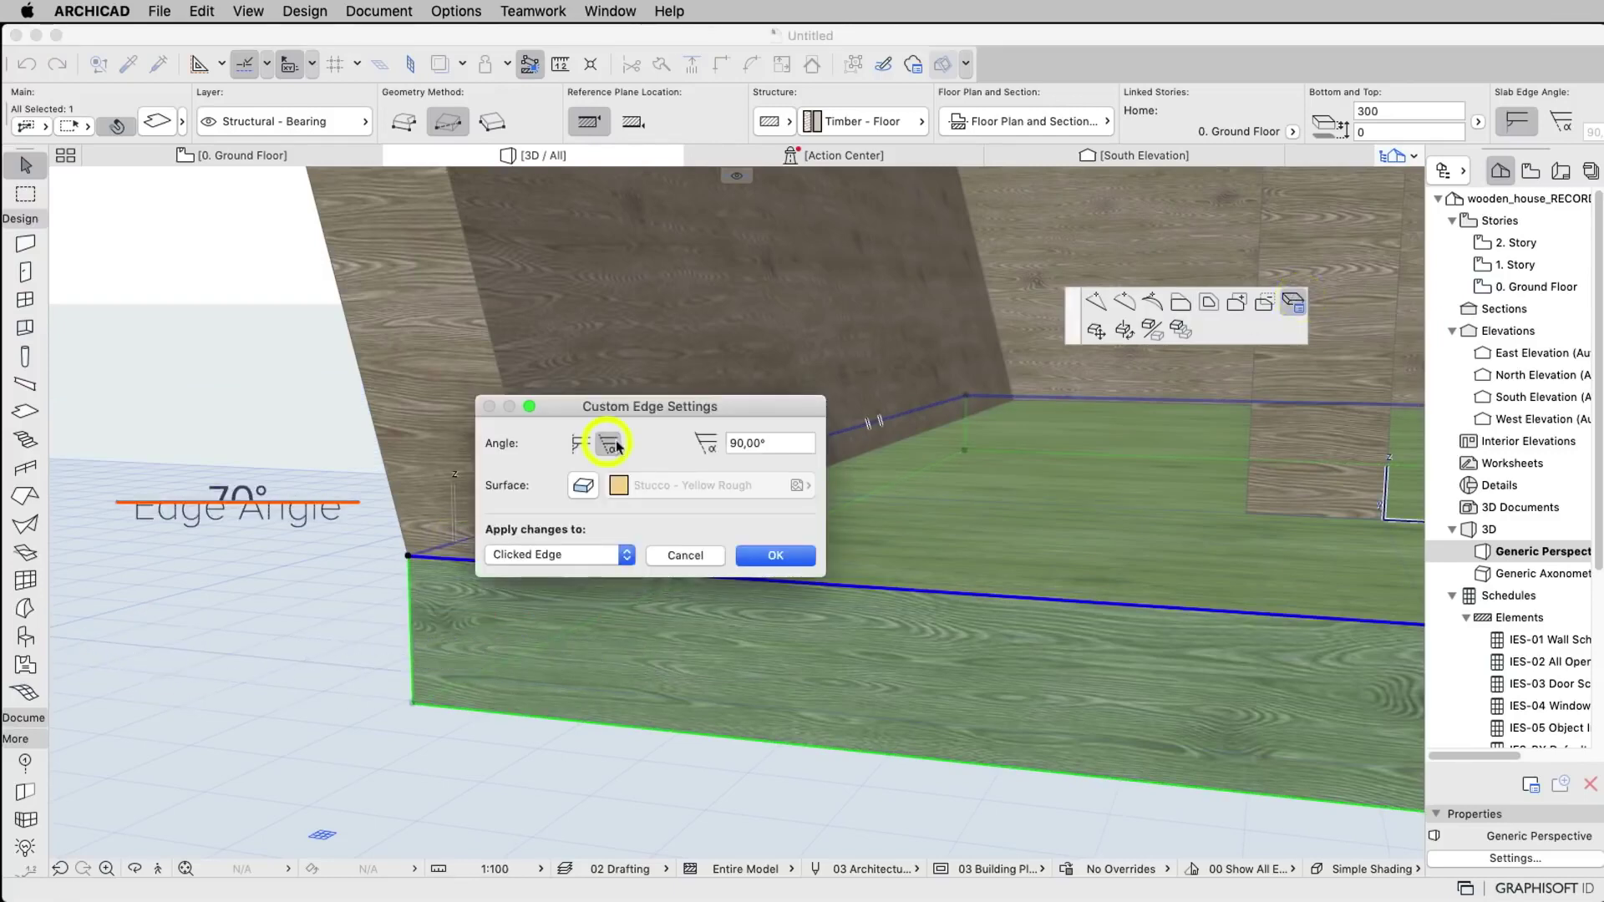
pyautogui.click(770, 555)
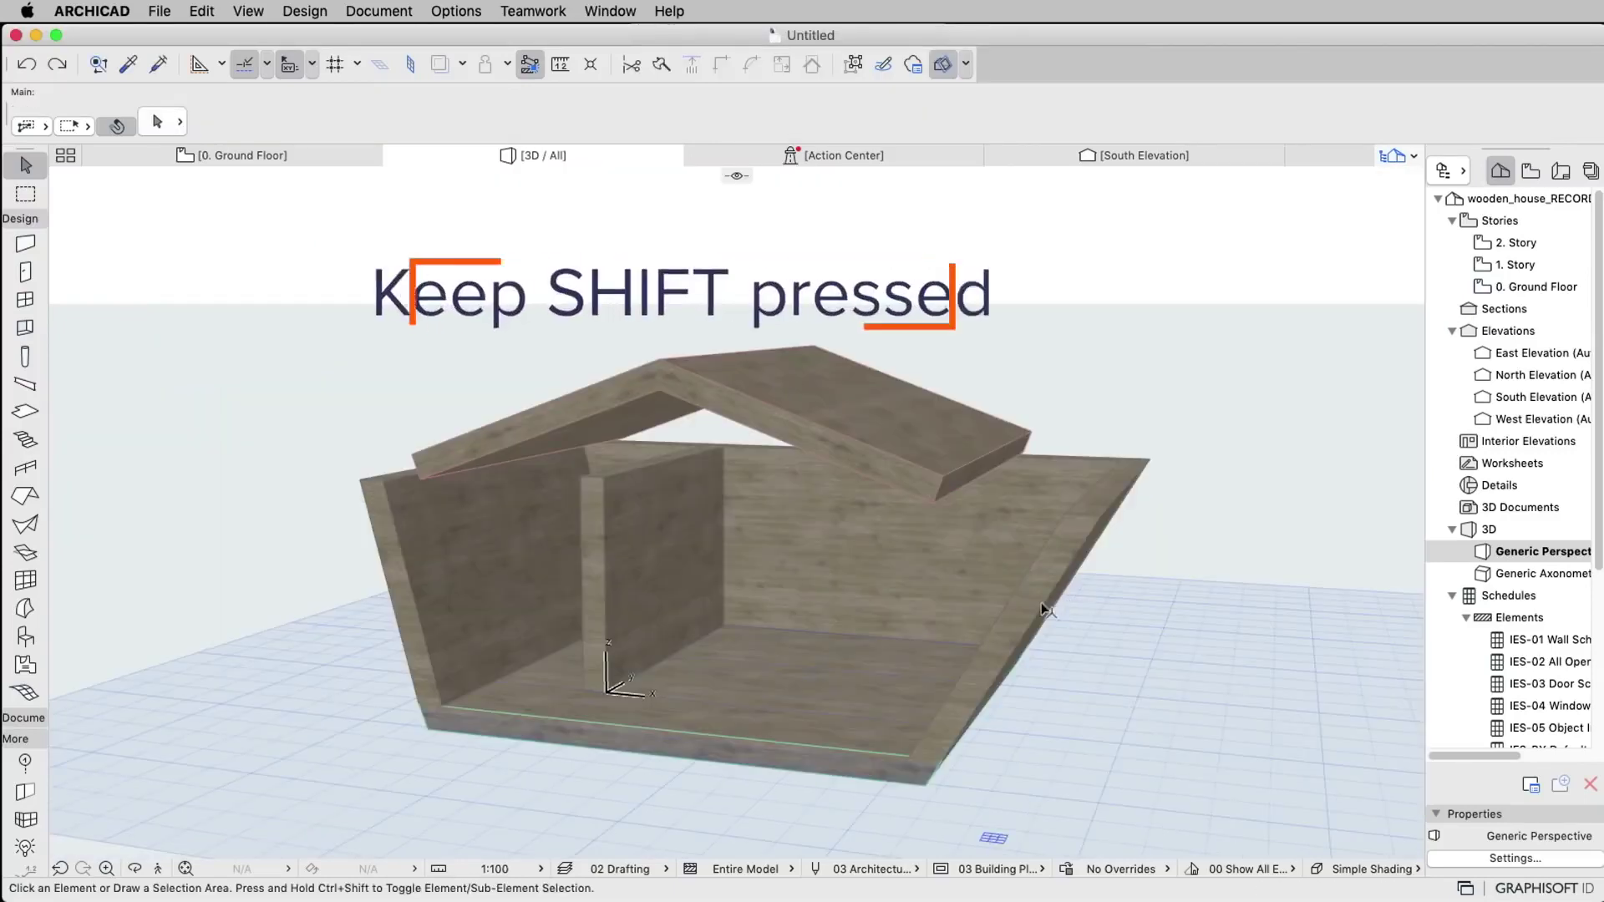
# Link the top of all four walls to 1. Story with a 0 offset.
pyautogui.click(1041, 603)
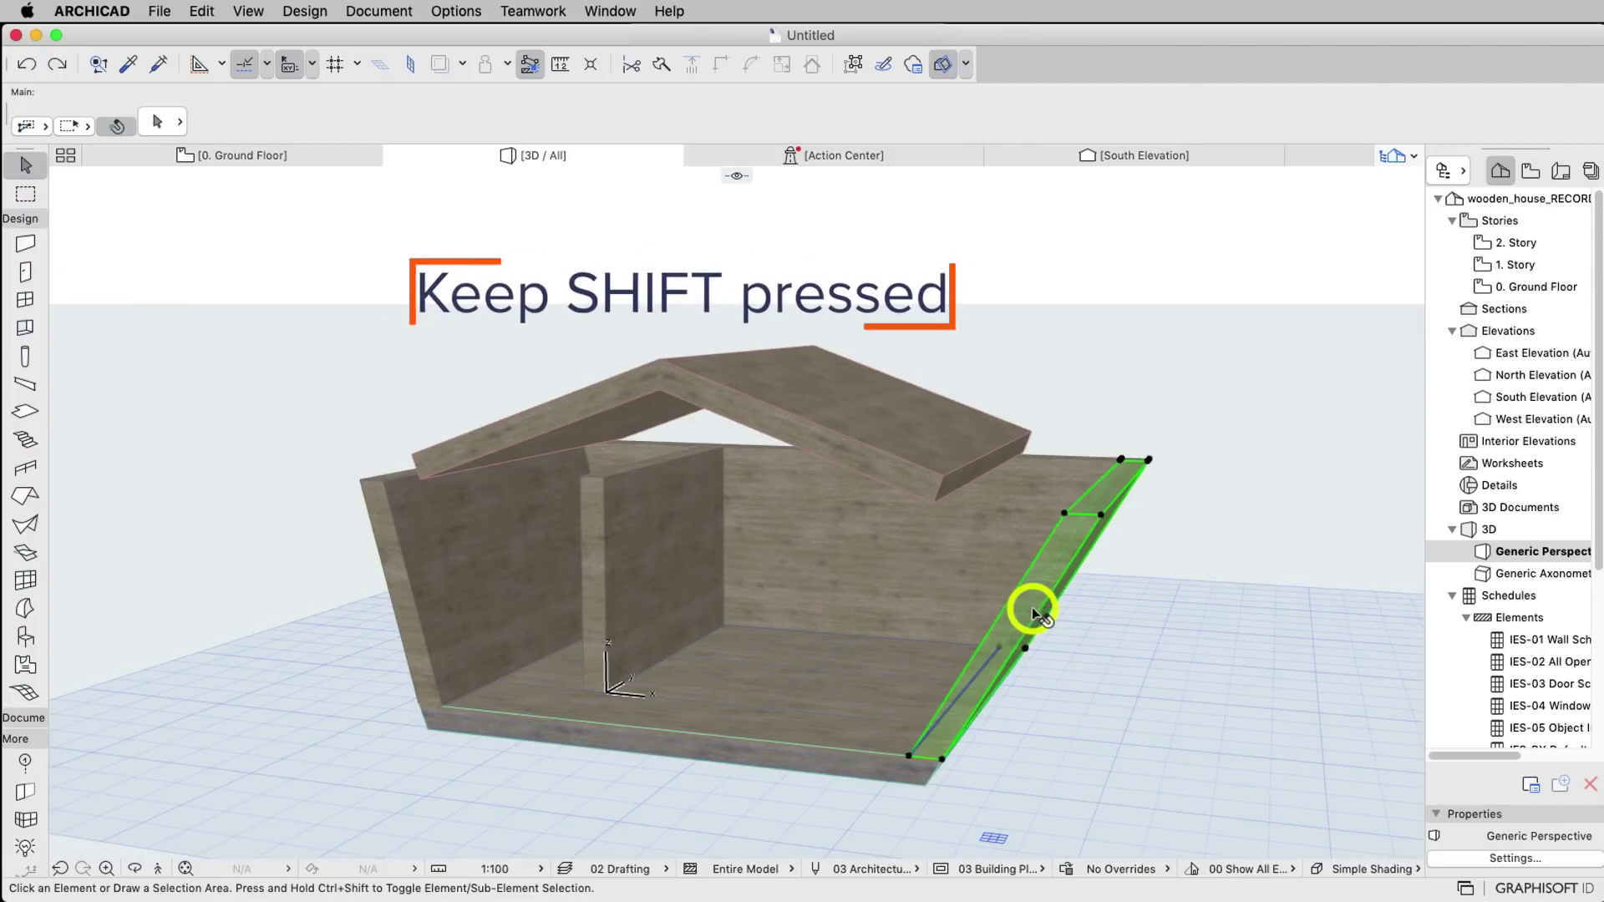
pyautogui.keyDown('shift'); pyautogui.click(888, 554); pyautogui.keyUp('shift')
pyautogui.keyDown('shift'); pyautogui.click(587, 630); pyautogui.keyUp('shift')
pyautogui.keyDown('shift'); pyautogui.click(462, 638); pyautogui.keyUp('shift')
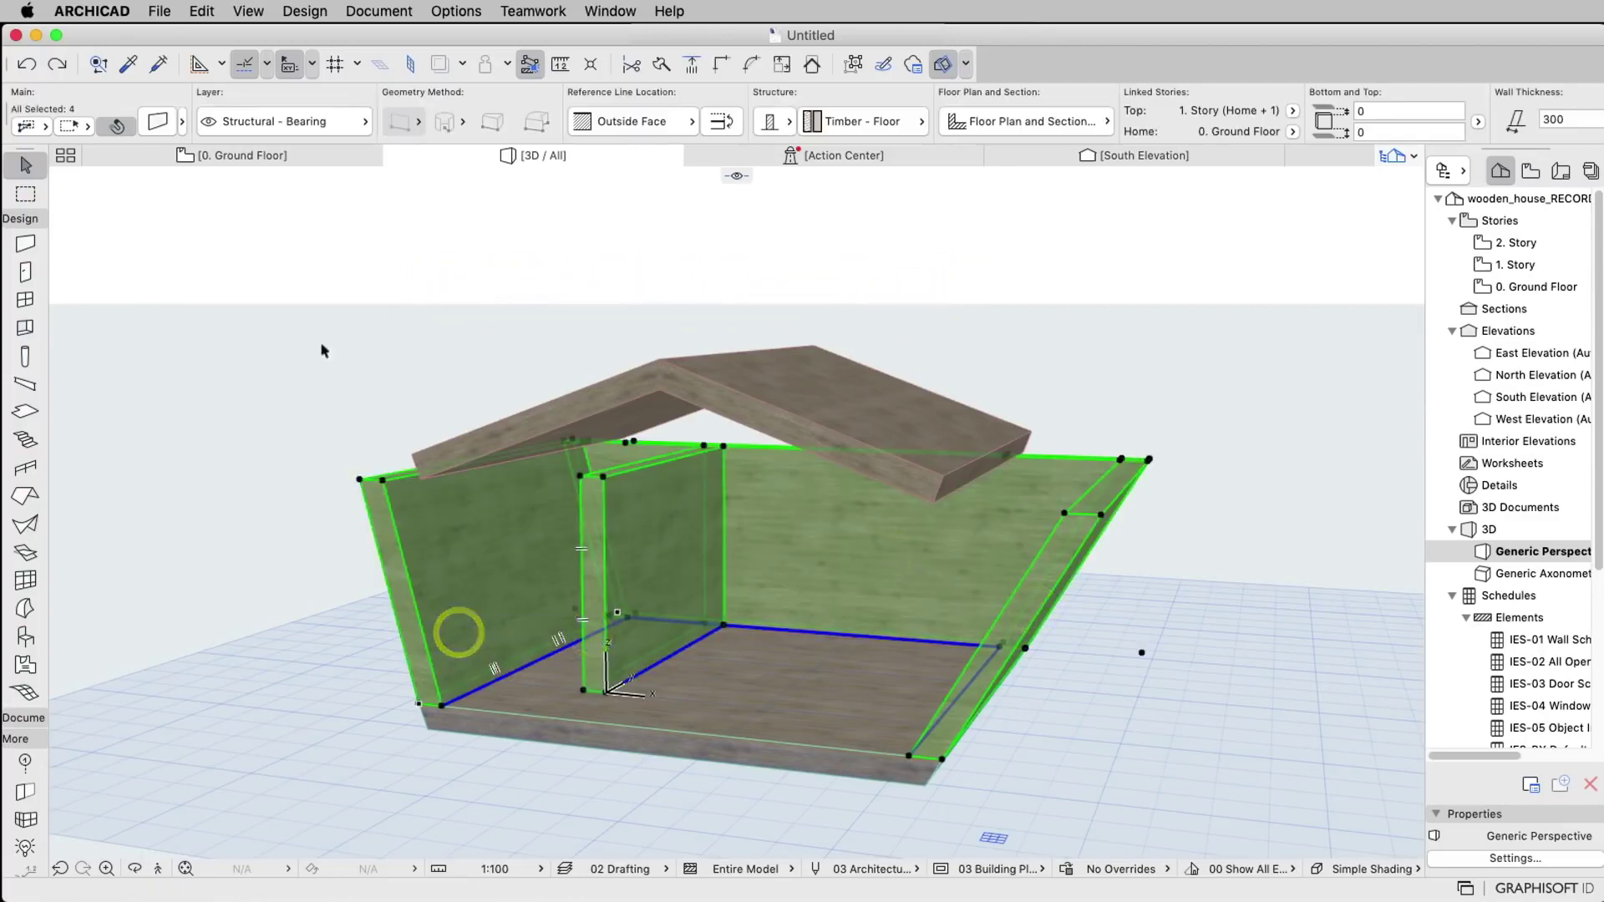
pyautogui.click(157, 123)
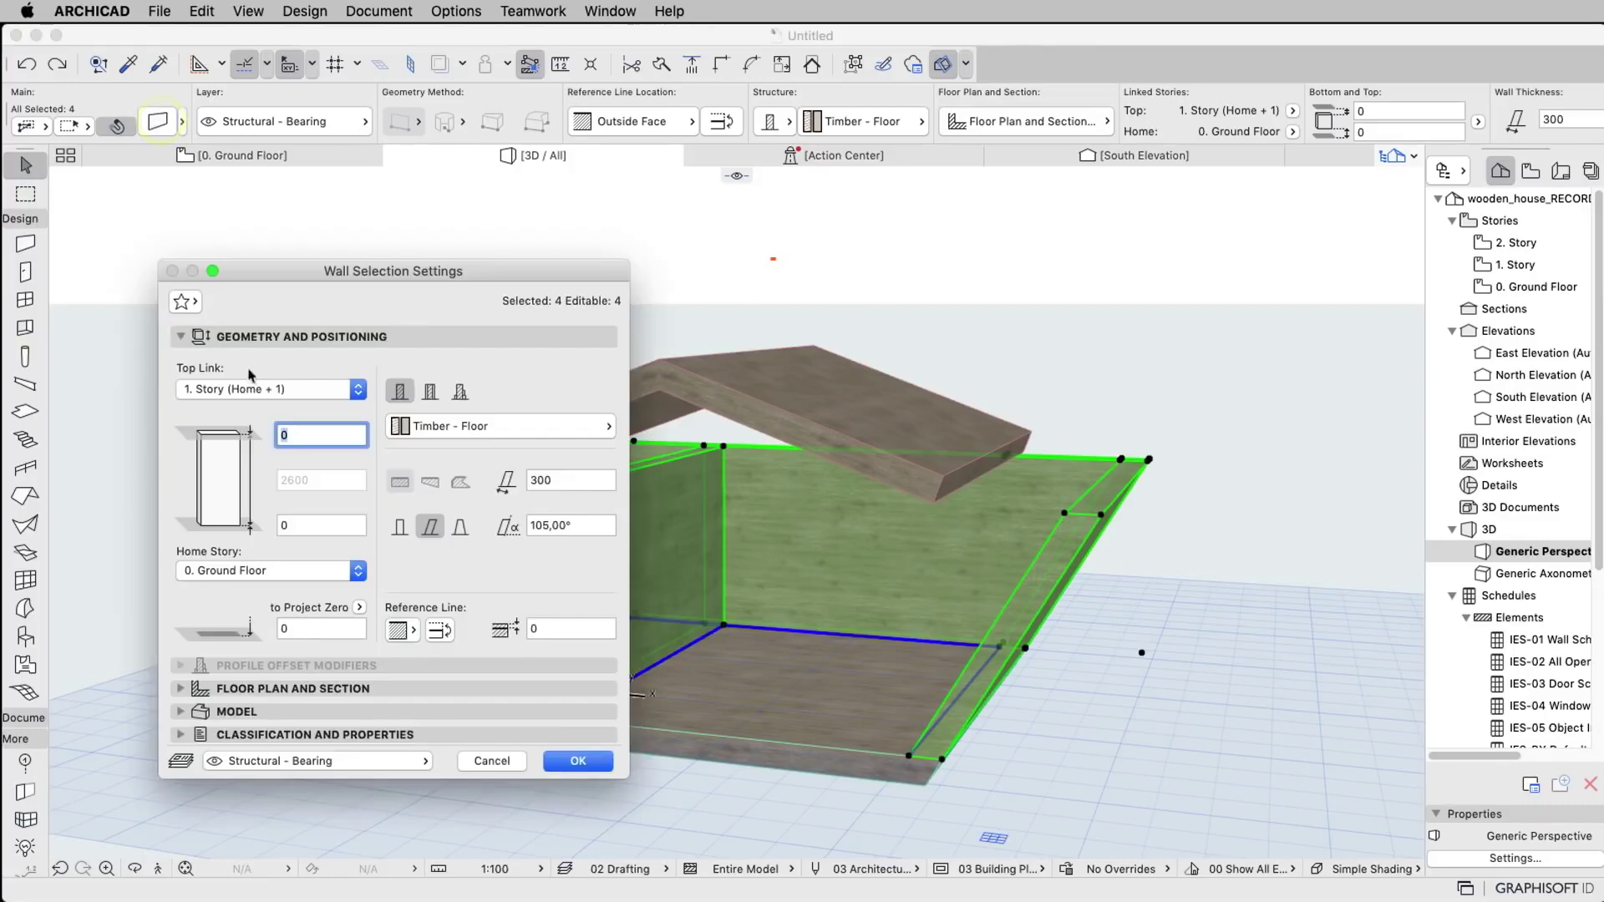
pyautogui.write('2000')
pyautogui.click(568, 764)
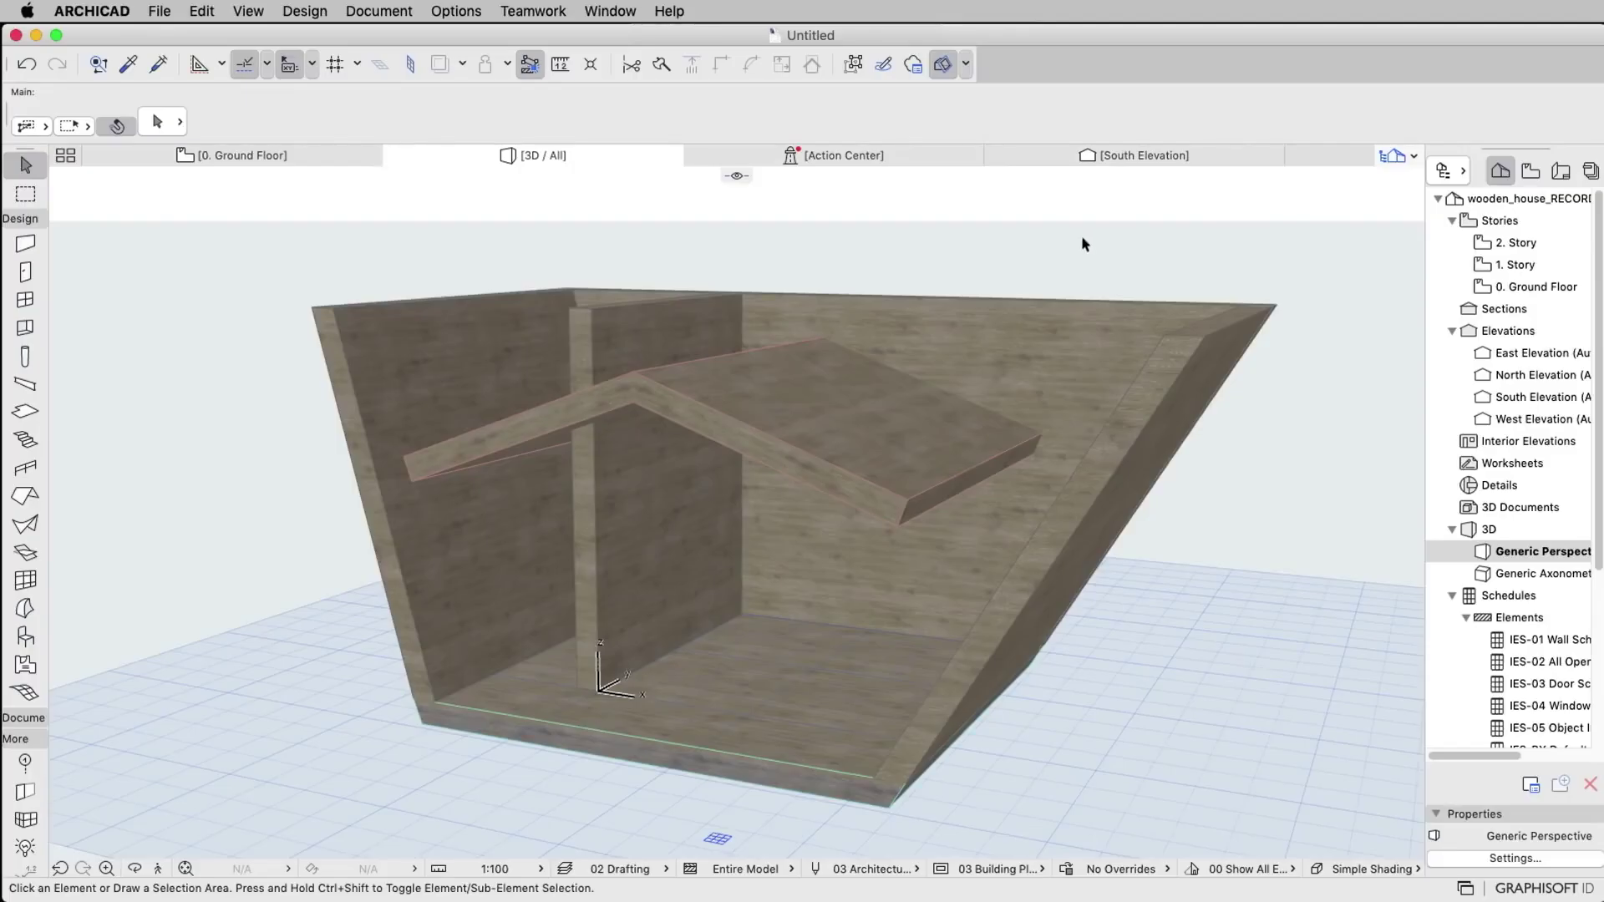
# Offset the roof's front and opposite edges outward.
pyautogui.click(850, 475)
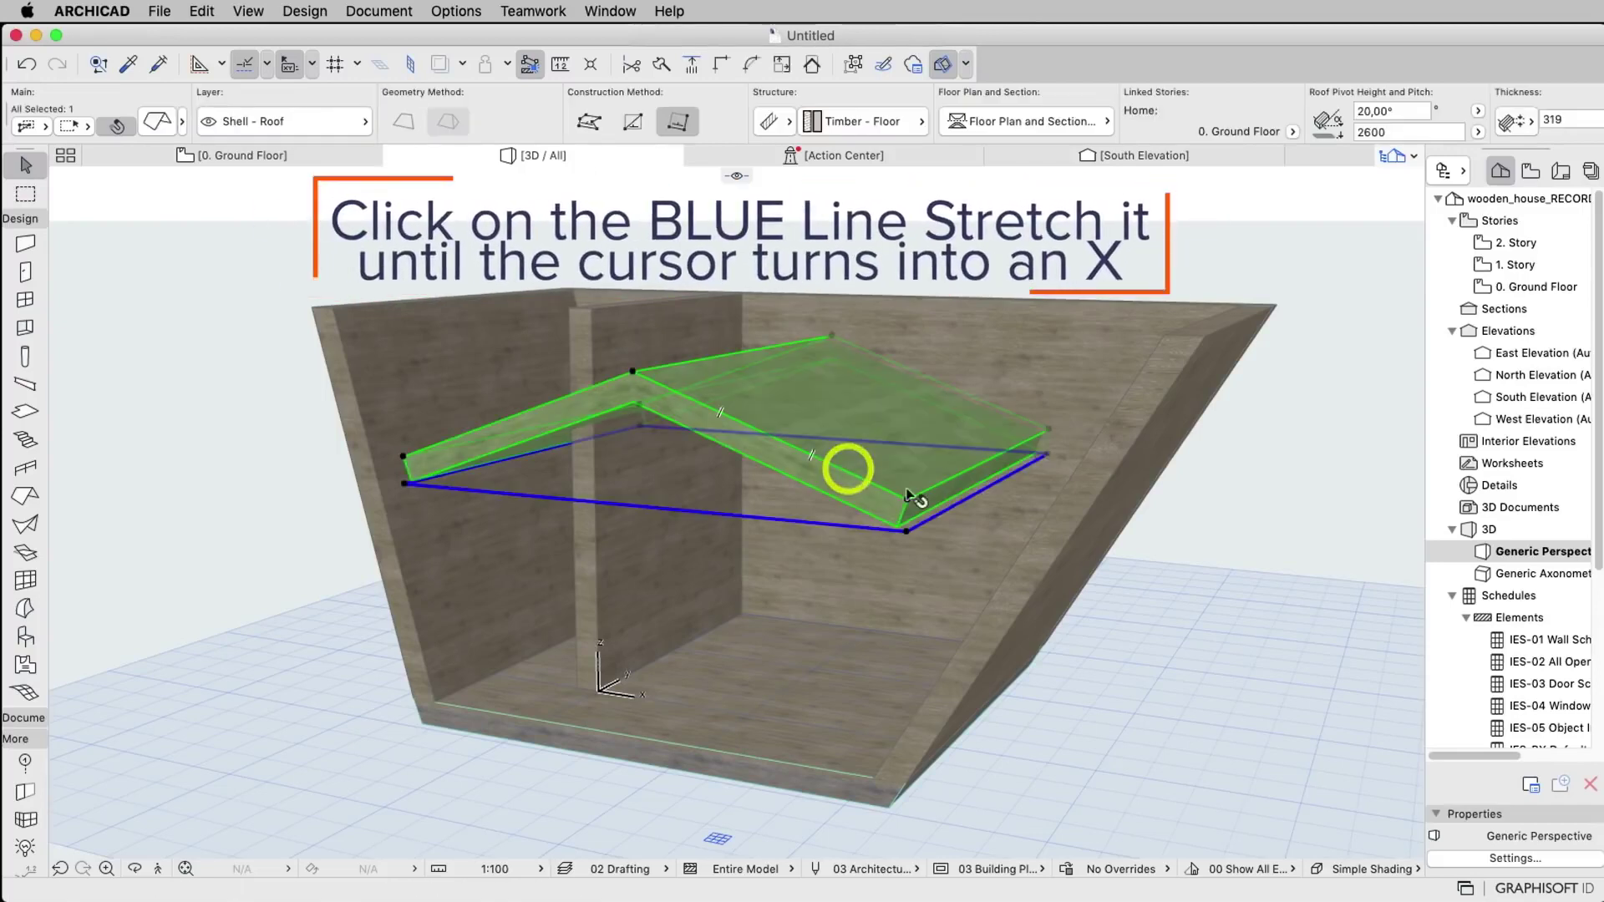
pyautogui.click(952, 506)
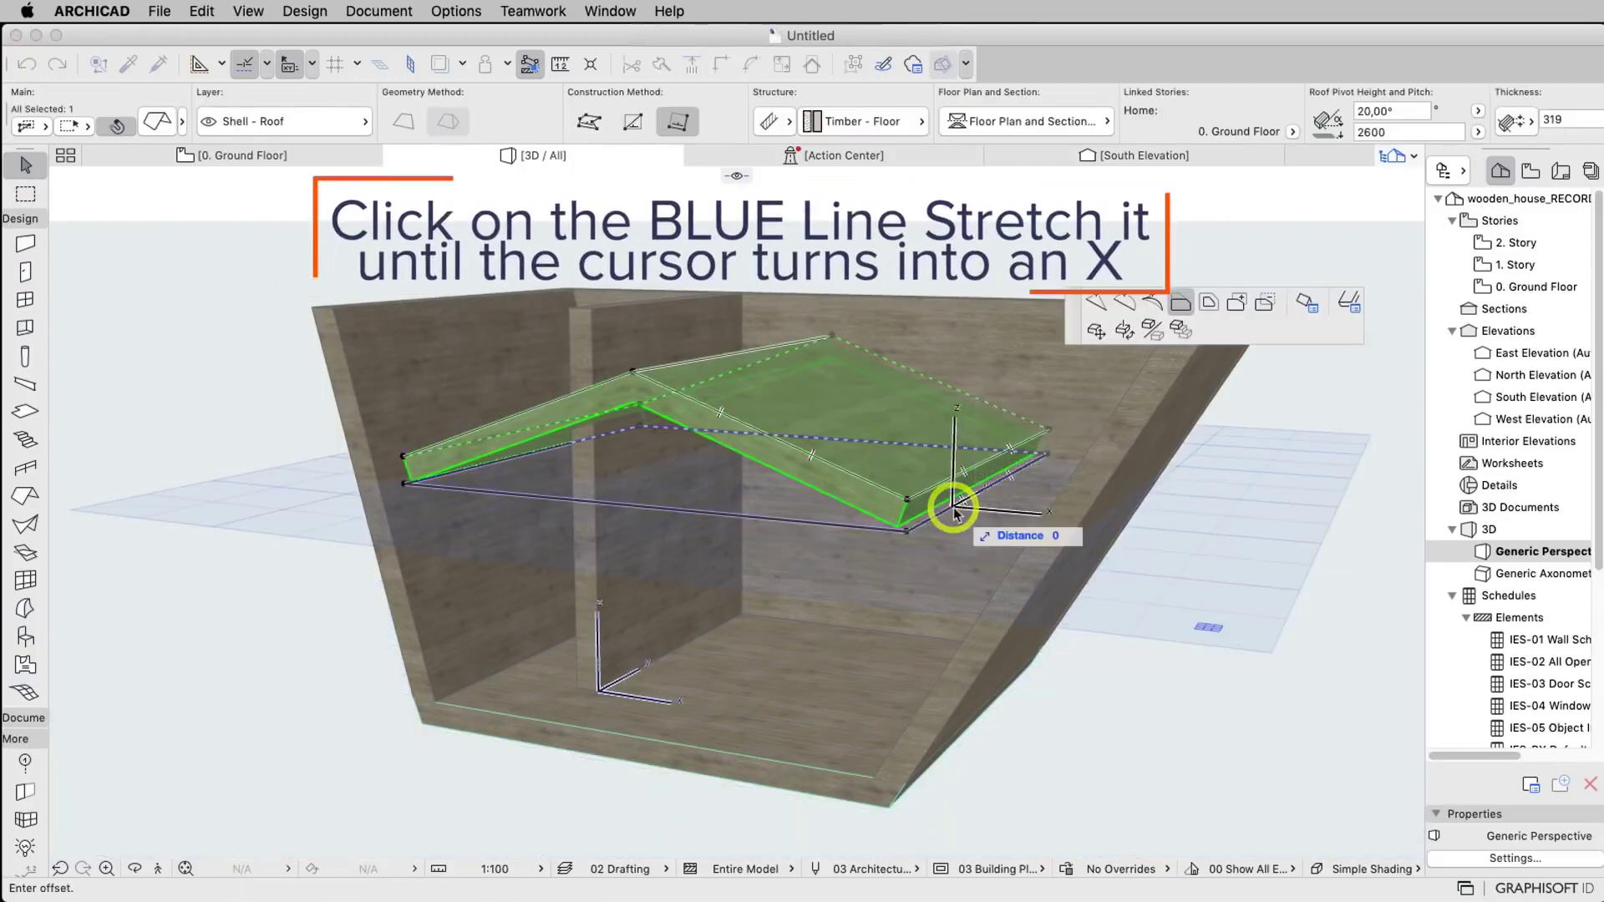
pyautogui.click(1030, 543)
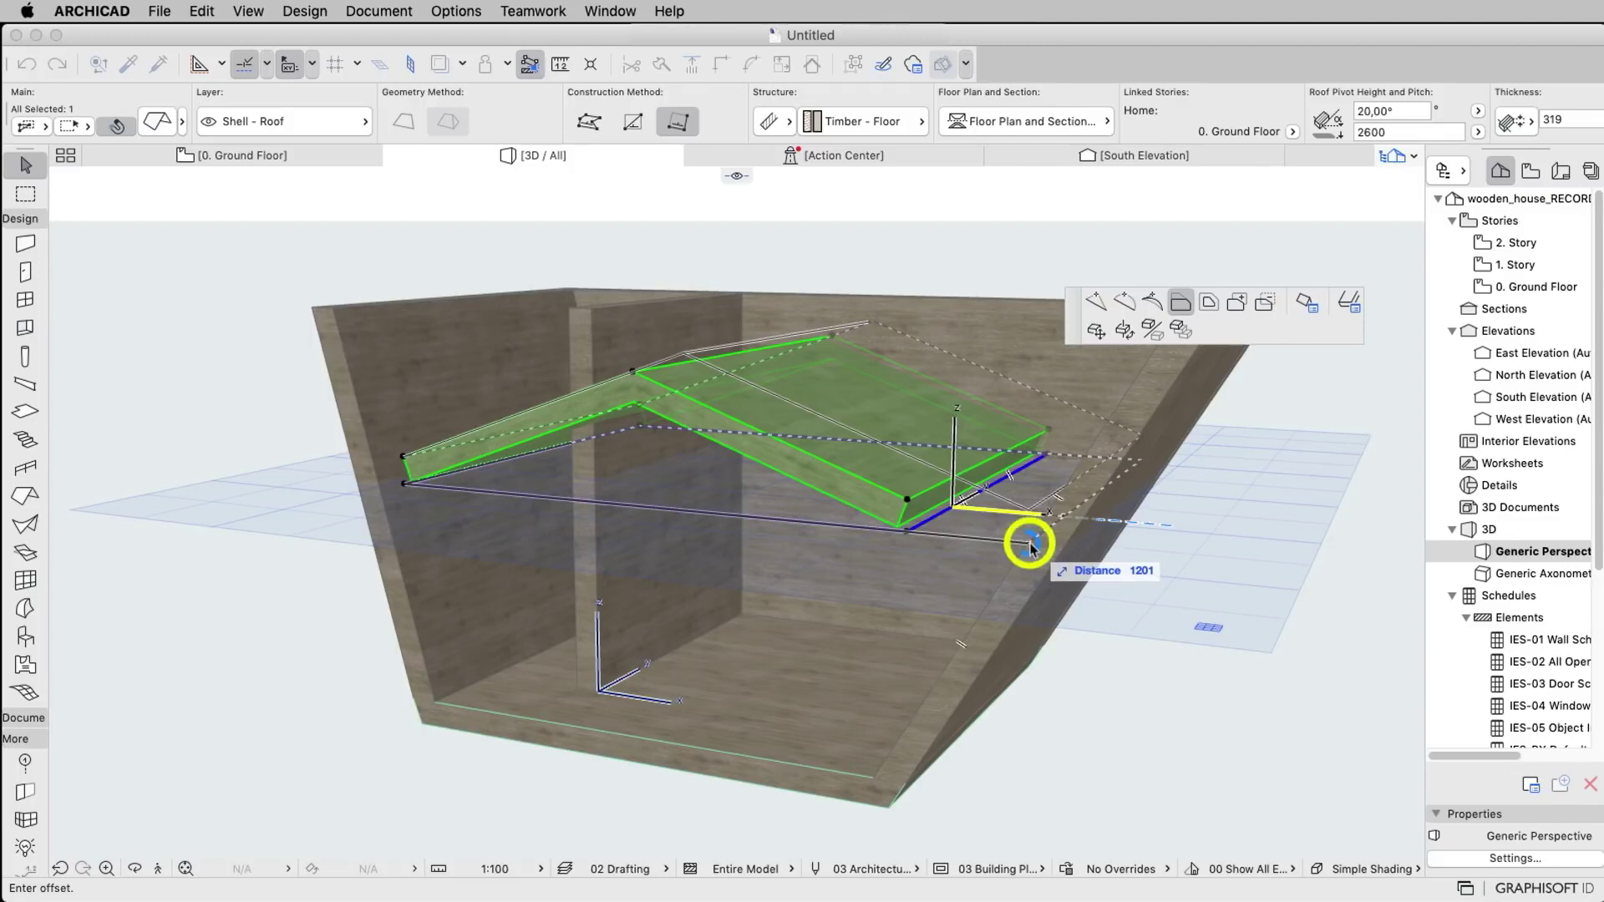
pyautogui.moveTo(643, 464)
pyautogui.keyDown('shift'); pyautogui.mouseDown(button='middle')
pyautogui.moveTo(806, 473)
pyautogui.moveTo(1054, 445)
pyautogui.mouseUp(button='middle'); pyautogui.keyUp('shift')
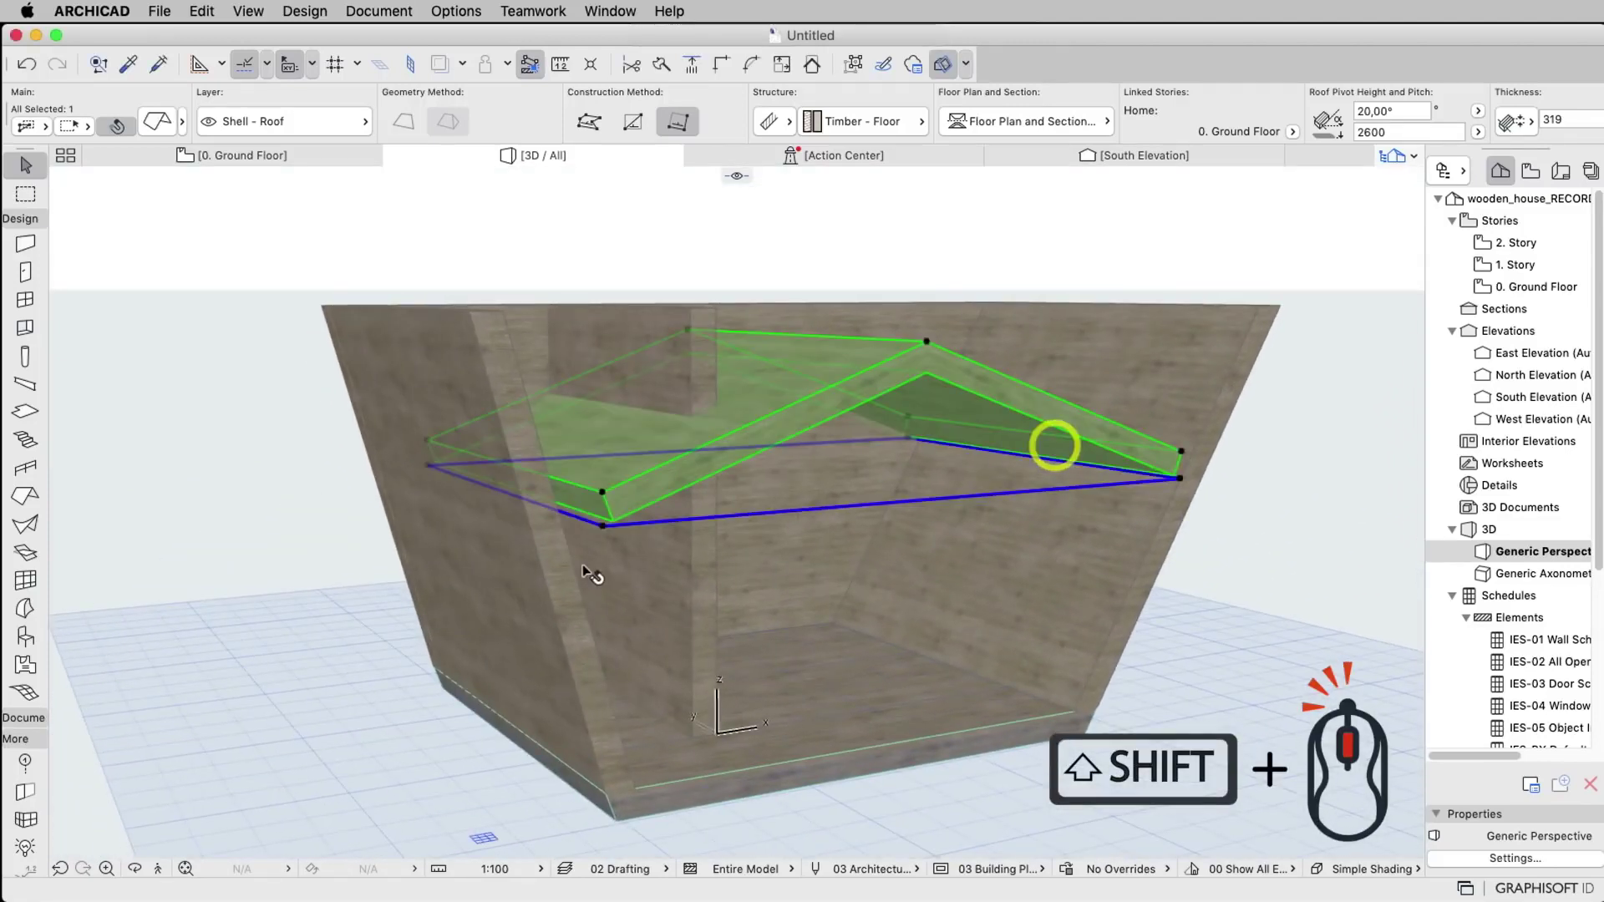
pyautogui.click(583, 524)
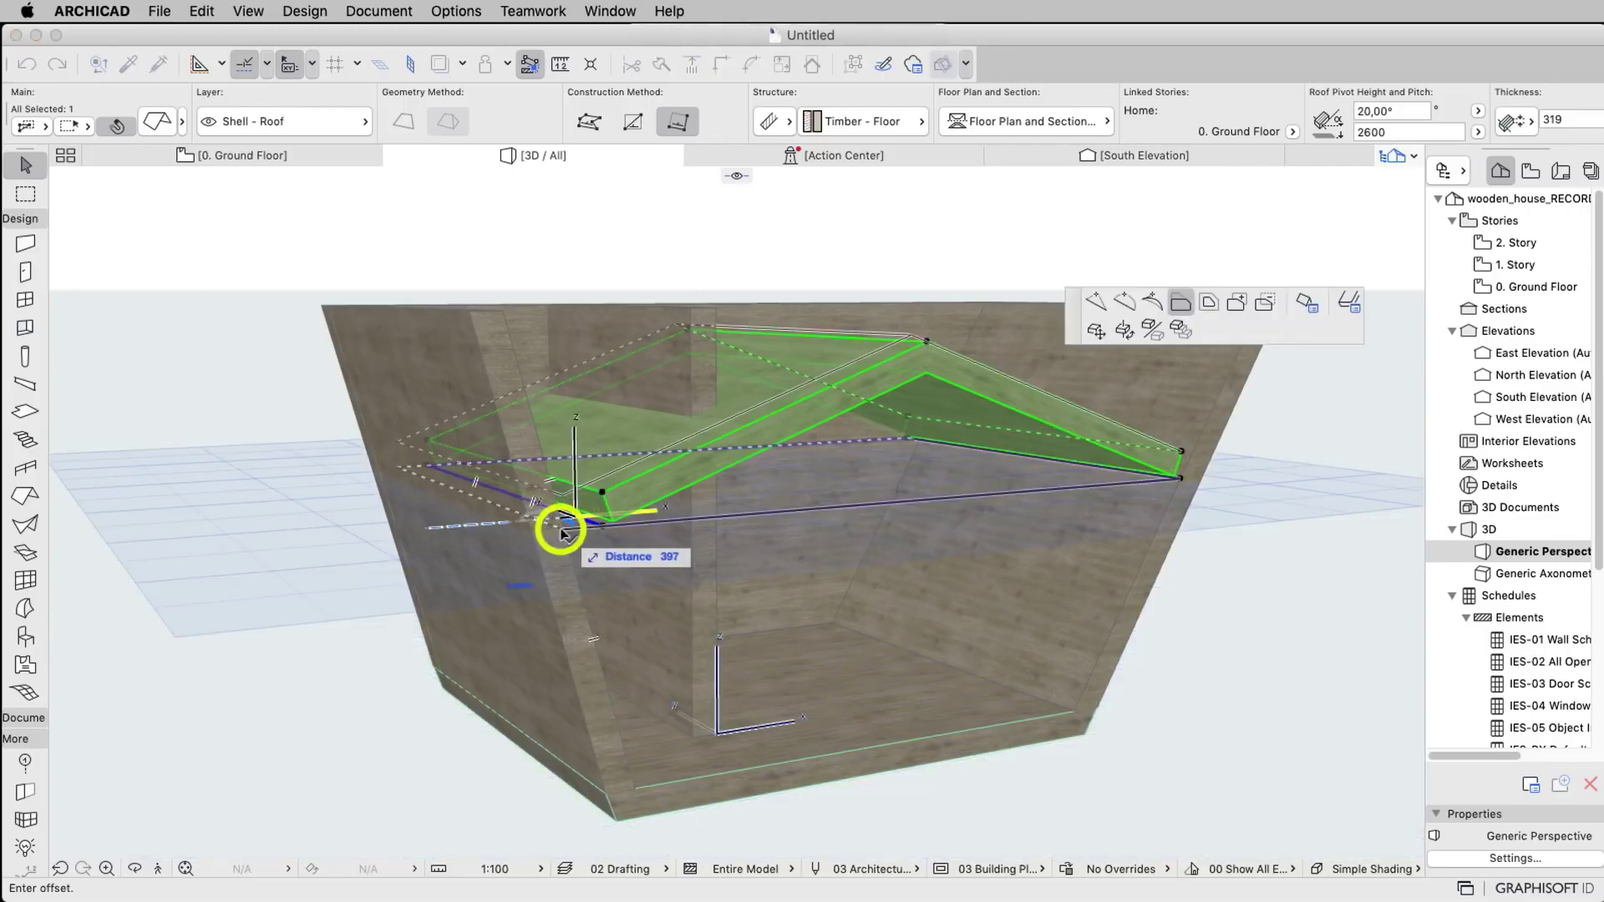
pyautogui.click(560, 531)
# Move the roof's pivot line down to the wall-slab intersection.
pyautogui.click(845, 333)
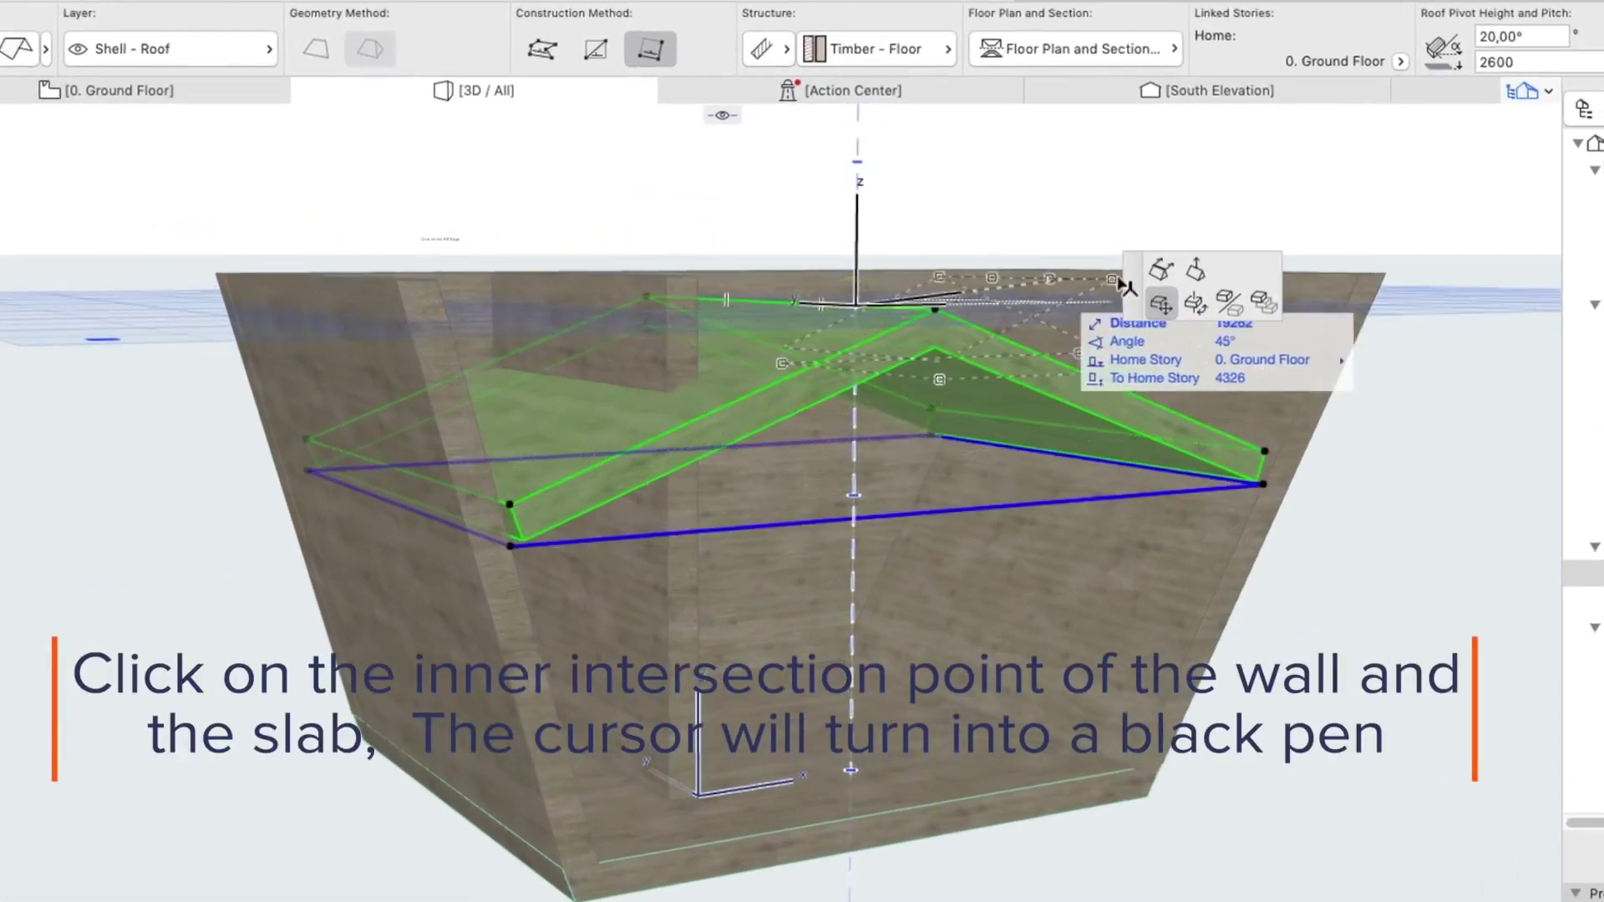
pyautogui.click(1161, 269)
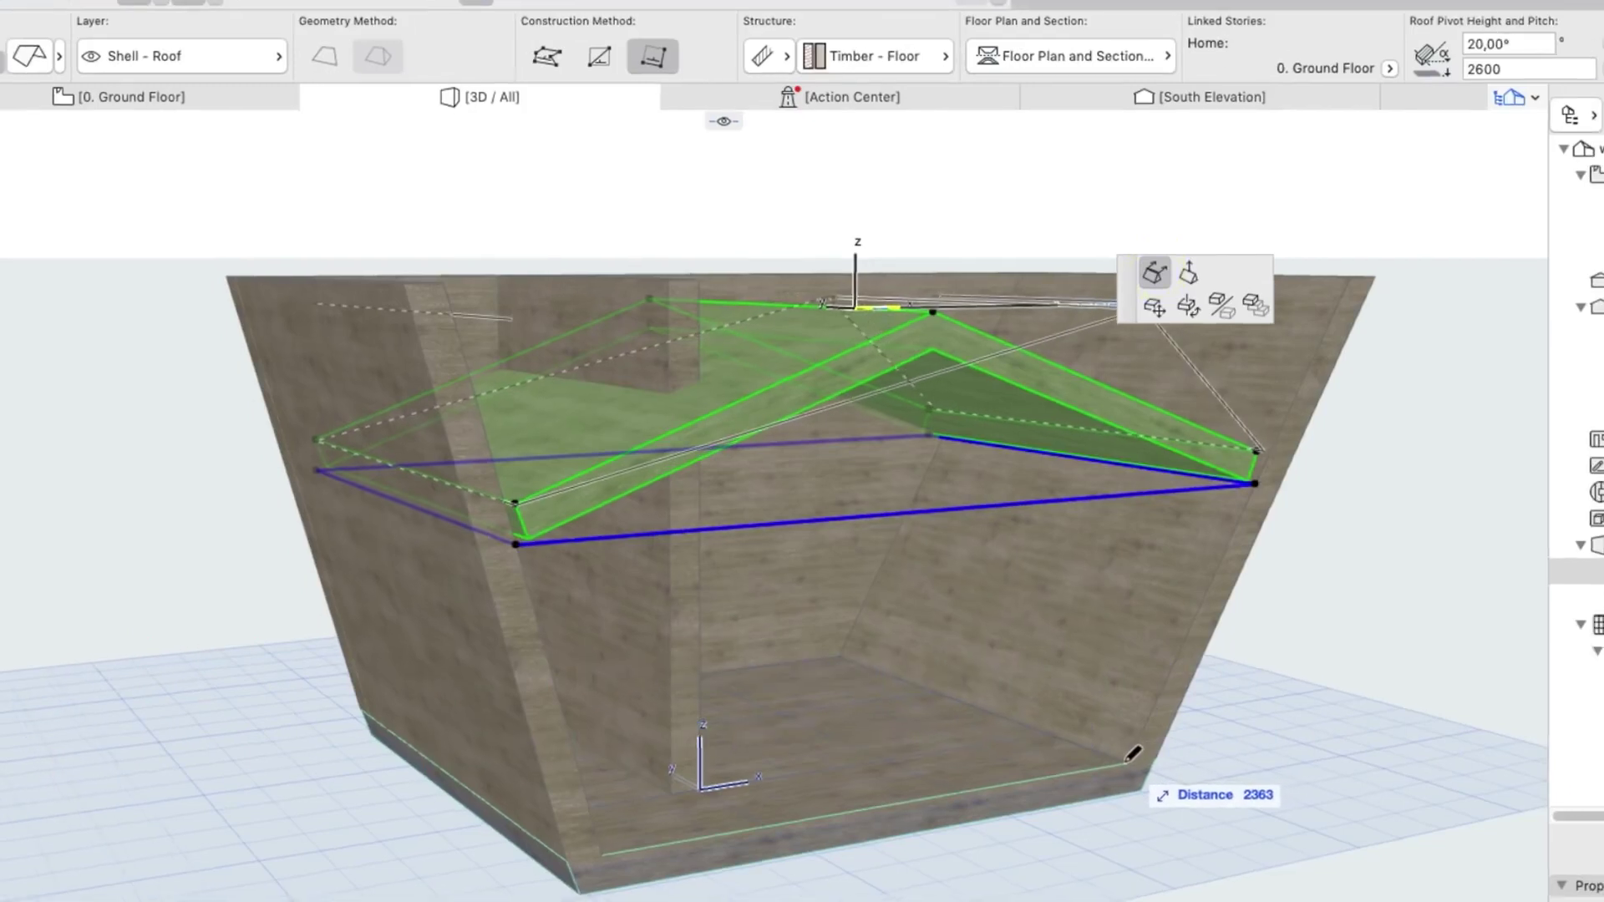
pyautogui.click(1132, 754)
pyautogui.moveTo(1011, 665)
pyautogui.keyDown('shift'); pyautogui.mouseDown(button='middle')
pyautogui.moveTo(902, 640)
pyautogui.moveTo(769, 644)
pyautogui.moveTo(740, 724)
pyautogui.mouseUp(button='middle'); pyautogui.keyUp('shift')
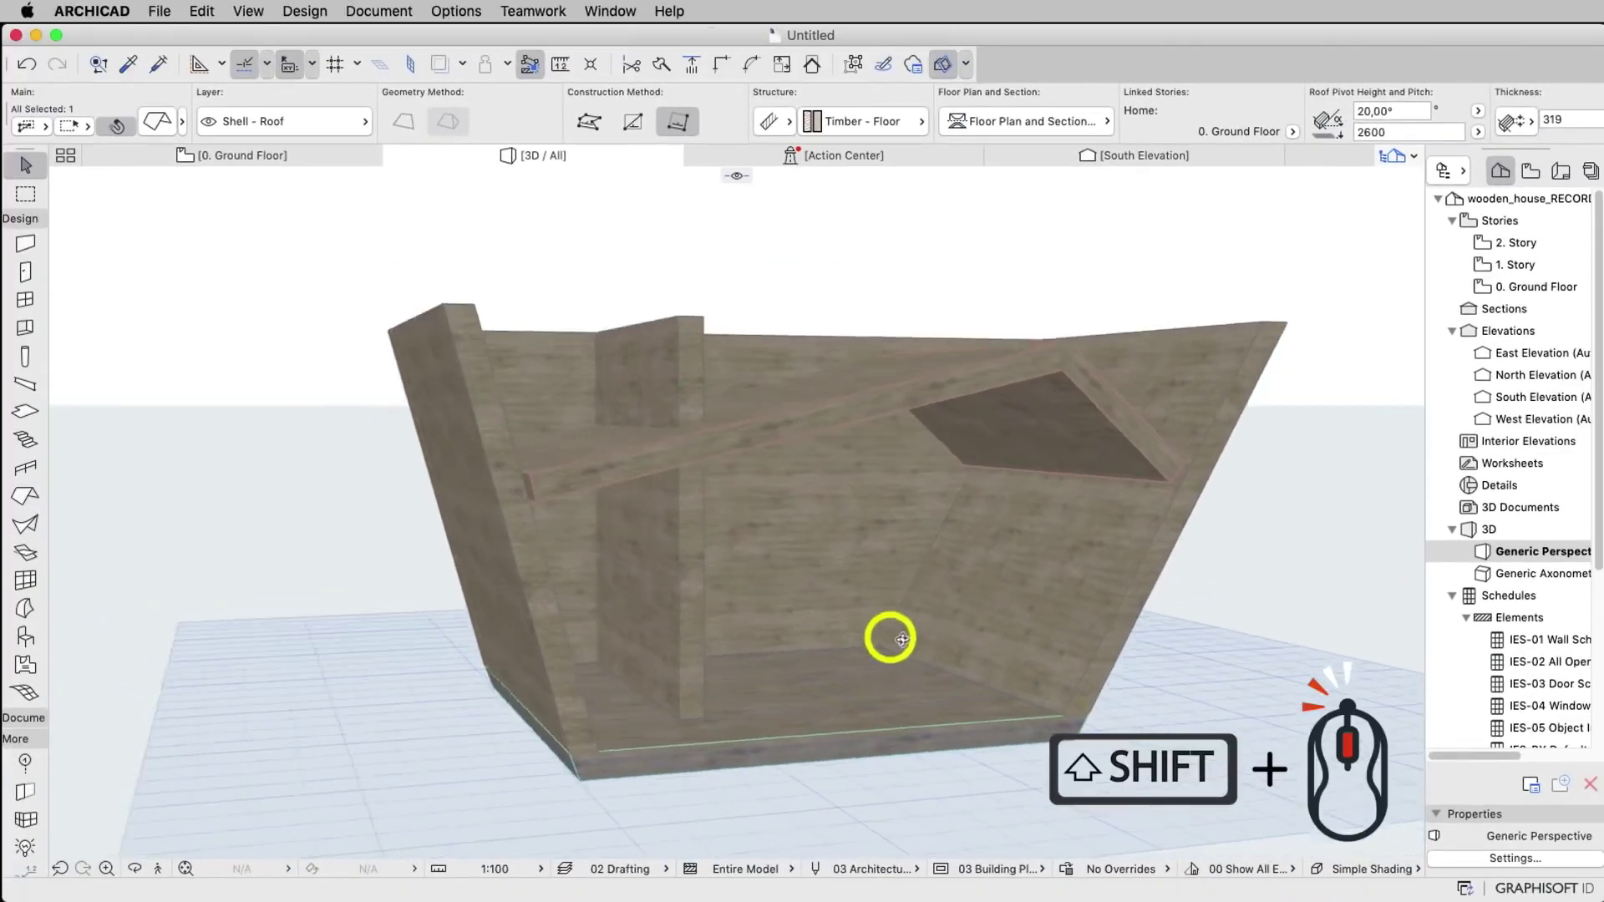
pyautogui.click(1214, 223)
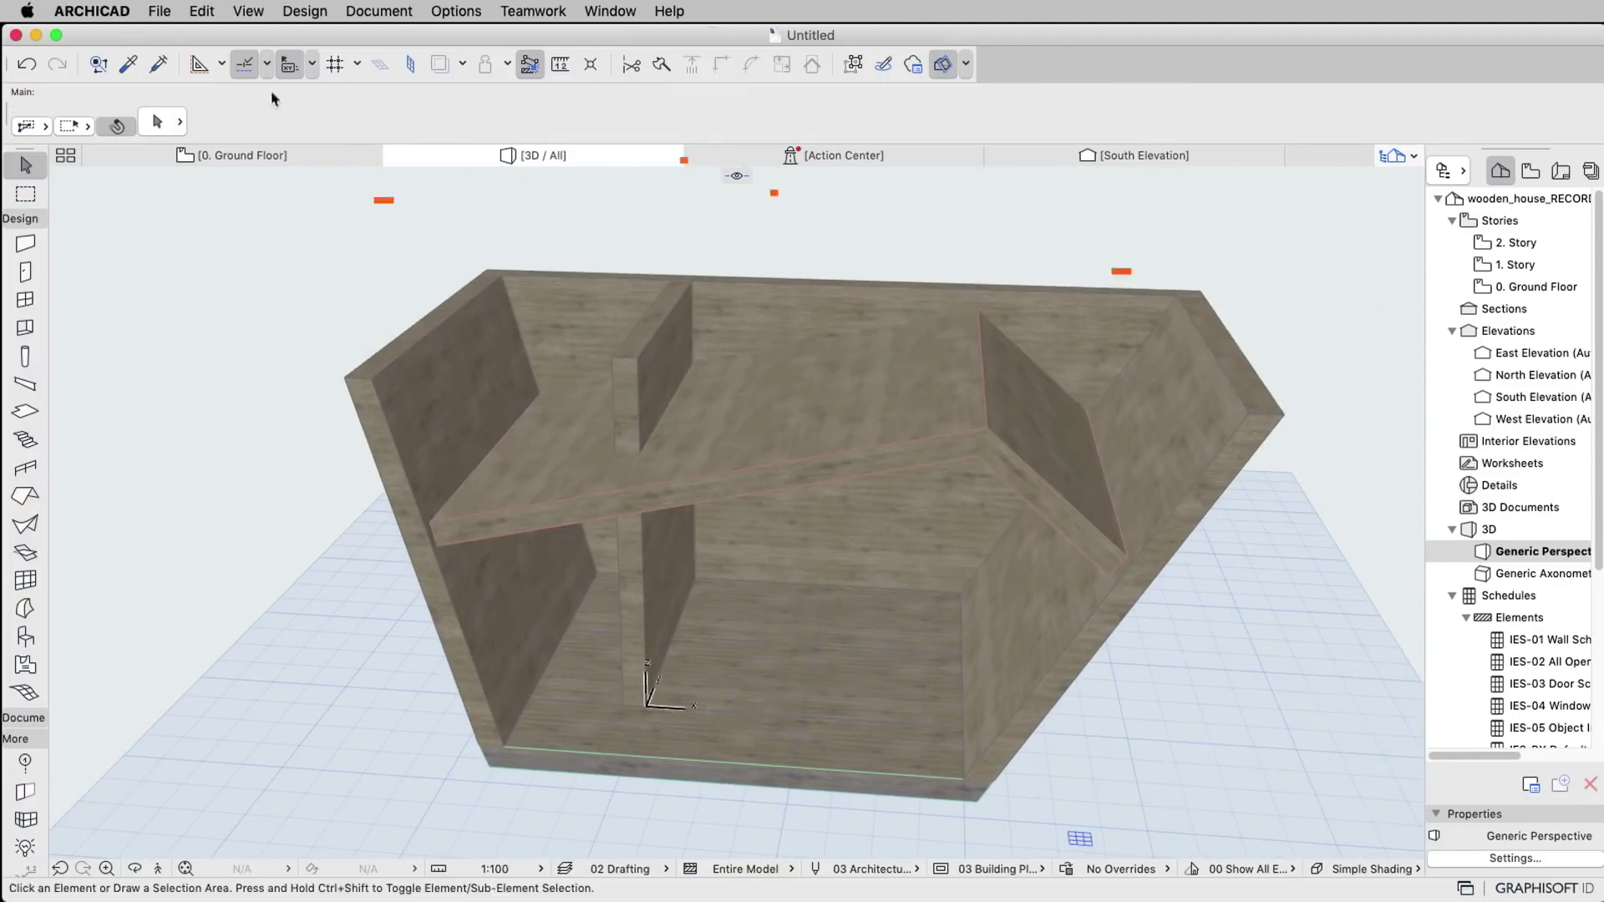
# Place guide lines along the wall and across the right wall.
pyautogui.press('l')
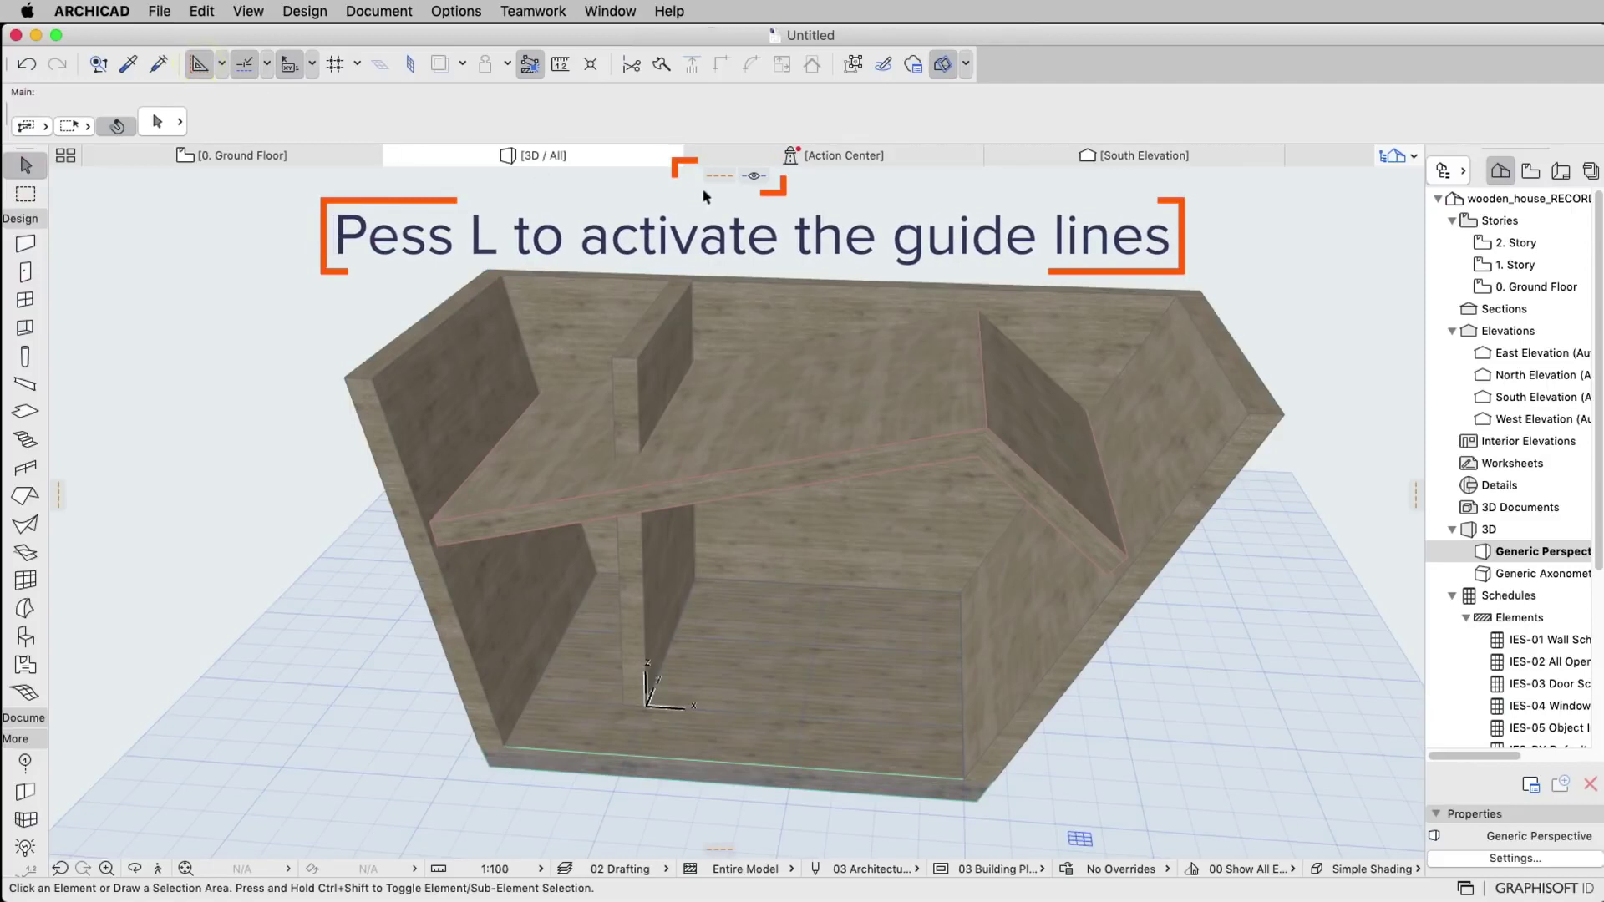
pyautogui.moveTo(719, 176); pyautogui.dragTo(810, 452)
pyautogui.moveTo(712, 178); pyautogui.dragTo(1028, 466)
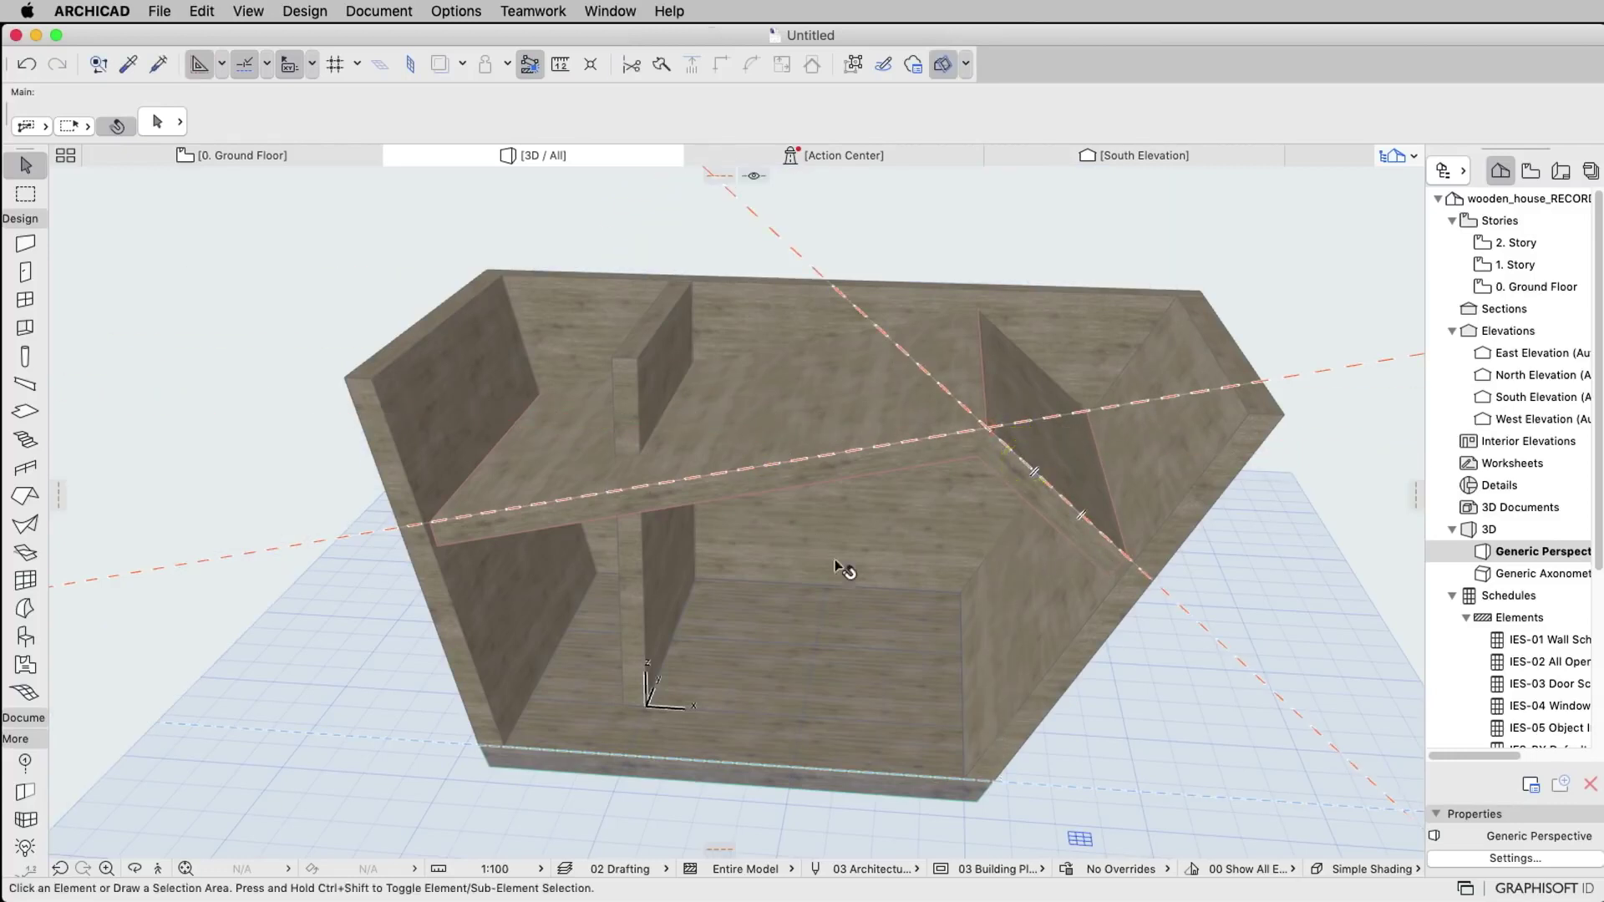
pyautogui.keyDown('shift'); pyautogui.moveTo(471, 506); pyautogui.dragTo(585, 497, button='middle'); pyautogui.keyUp('shift')
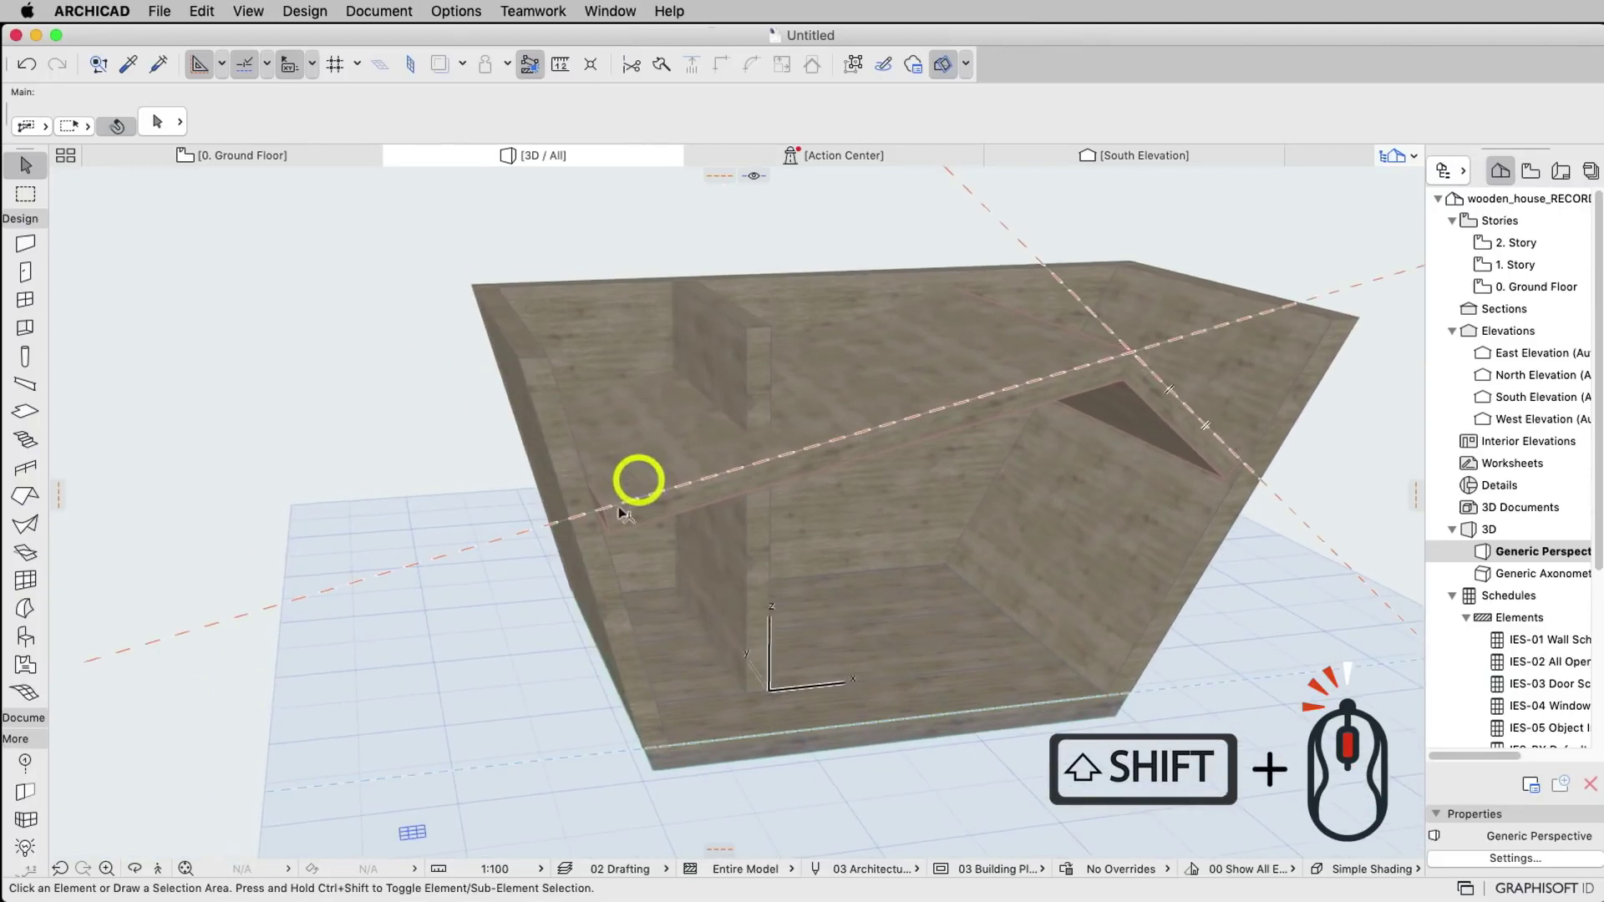
pyautogui.scroll(3, 585, 498)
pyautogui.scroll(2, 620, 511)
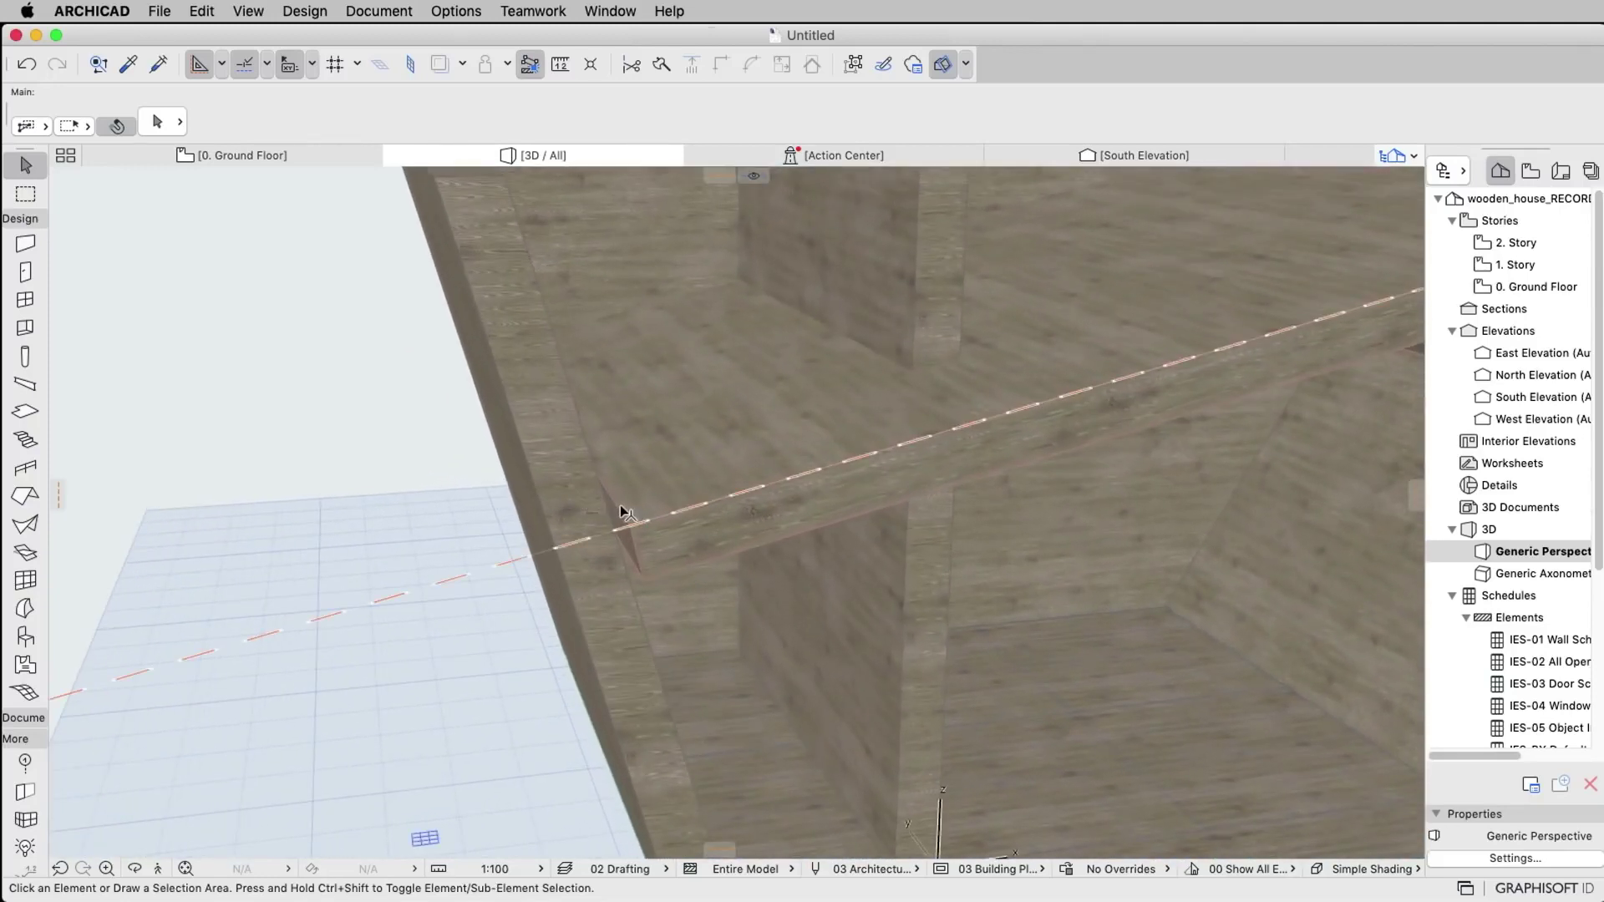
# Offset the roof's side and corner edges out to the walls' outer faces.
pyautogui.click(622, 511)
pyautogui.click(619, 507)
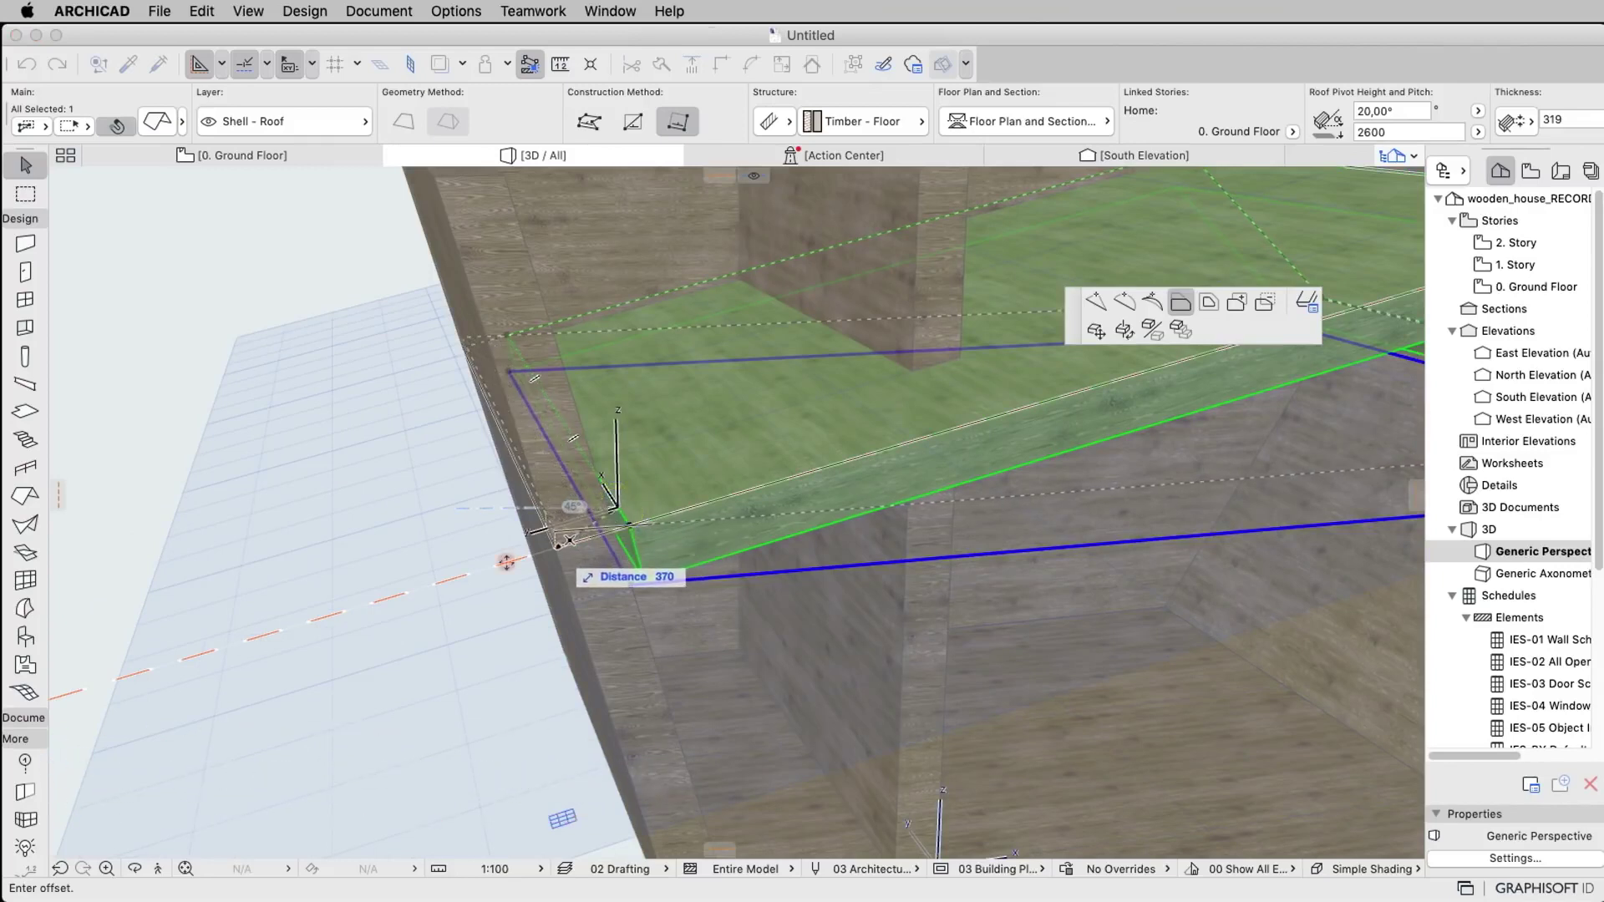
pyautogui.click(557, 551)
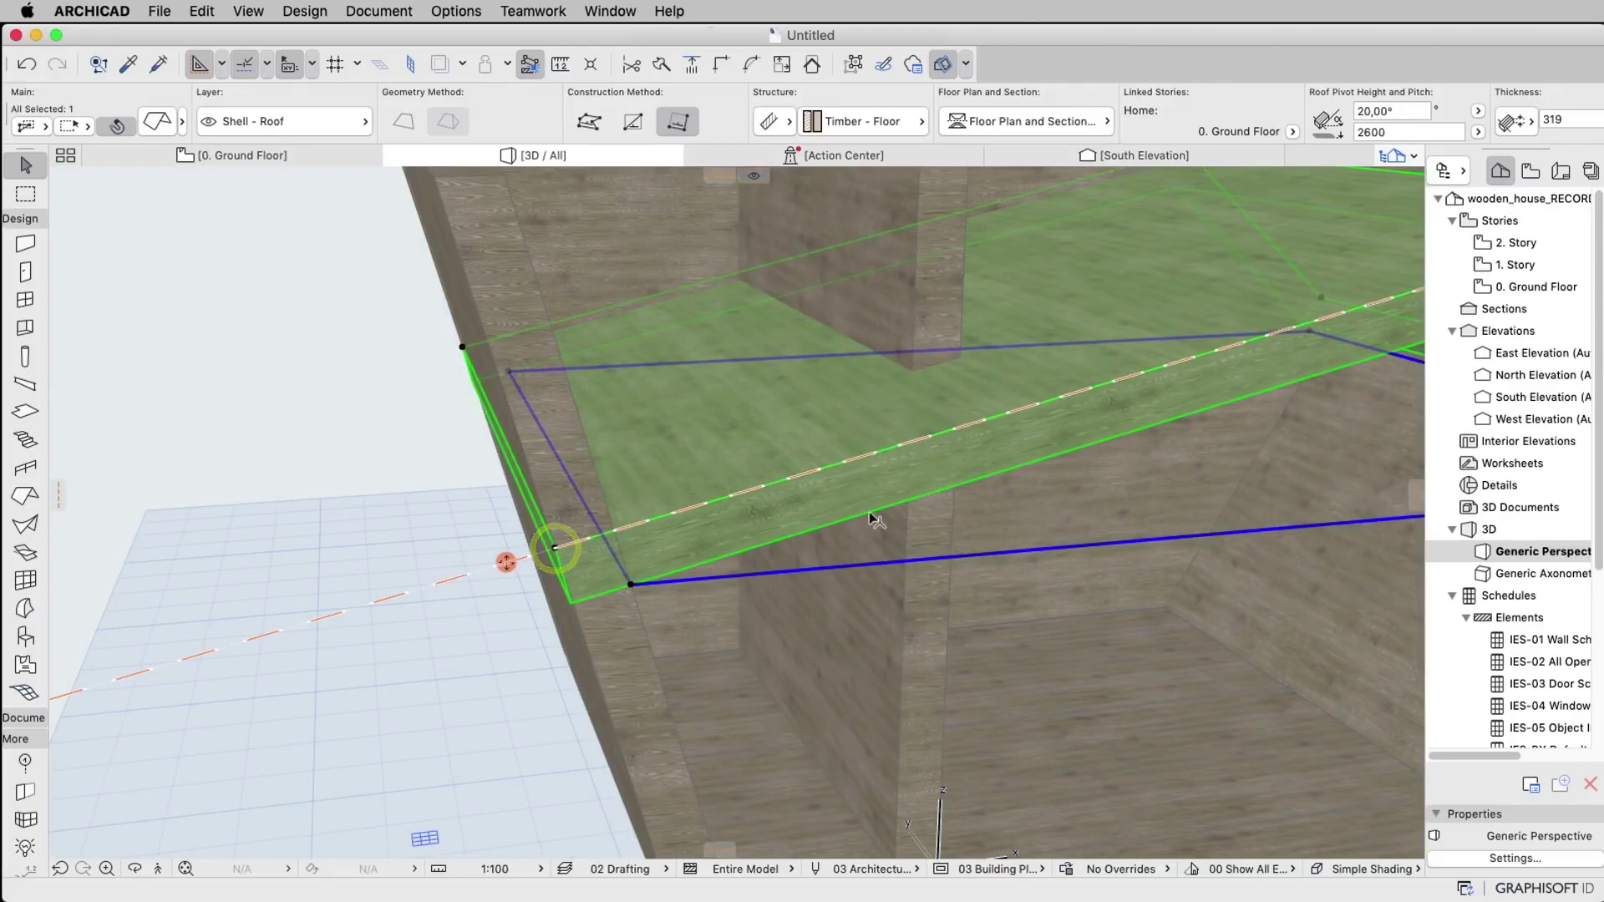
pyautogui.keyDown('shift'); pyautogui.moveTo(876, 520); pyautogui.dragTo(694, 482, button='middle'); pyautogui.keyUp('shift')
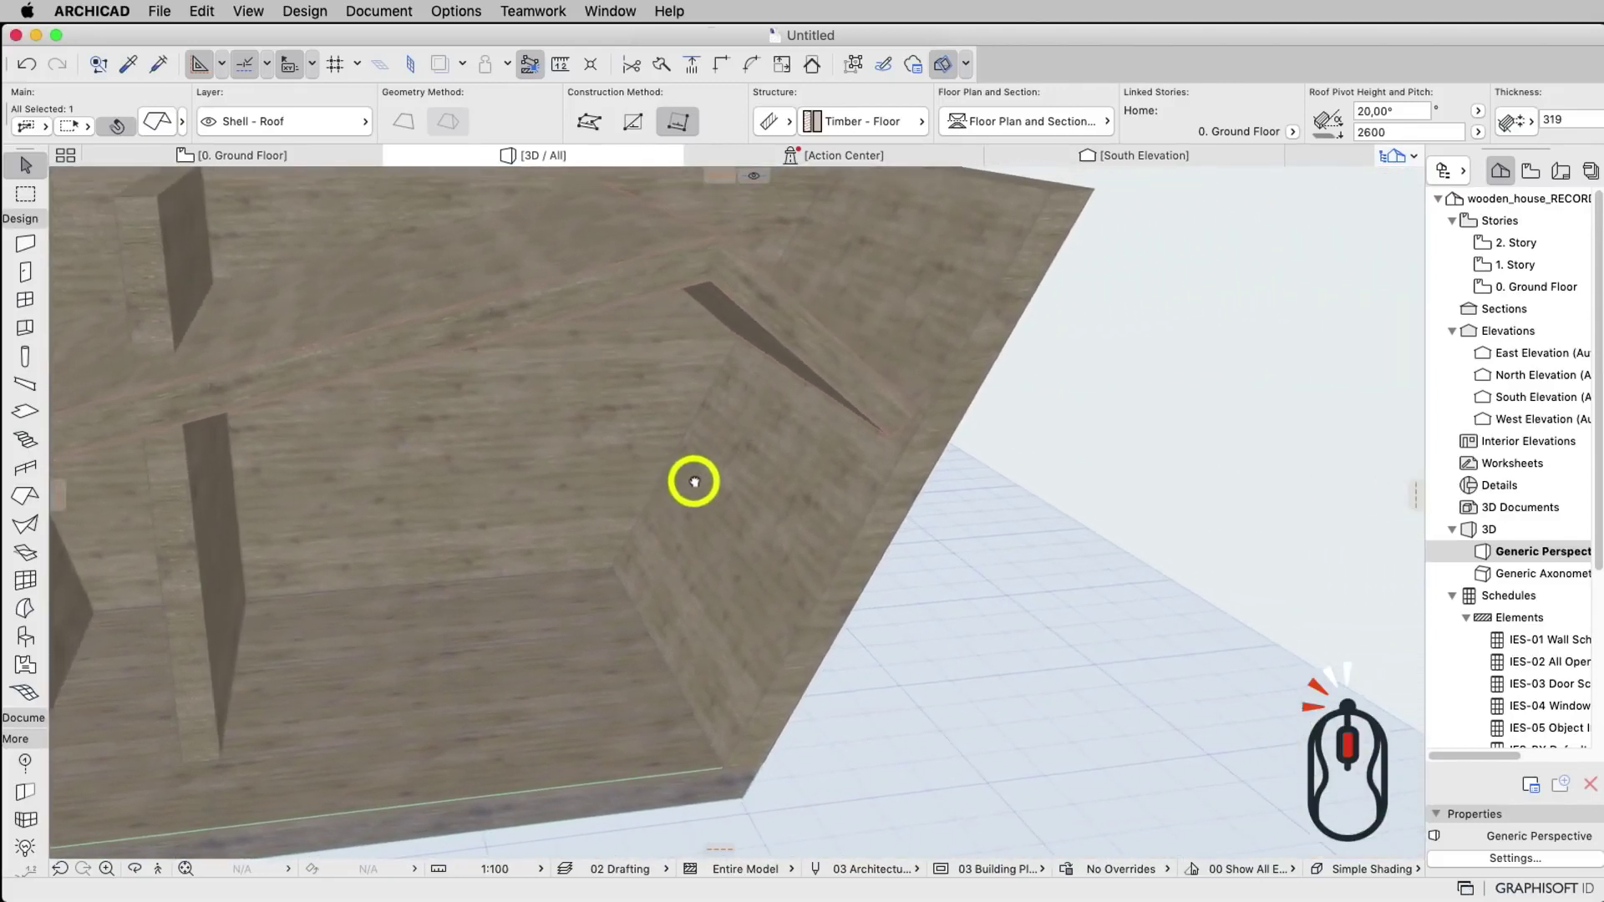
pyautogui.click(873, 389)
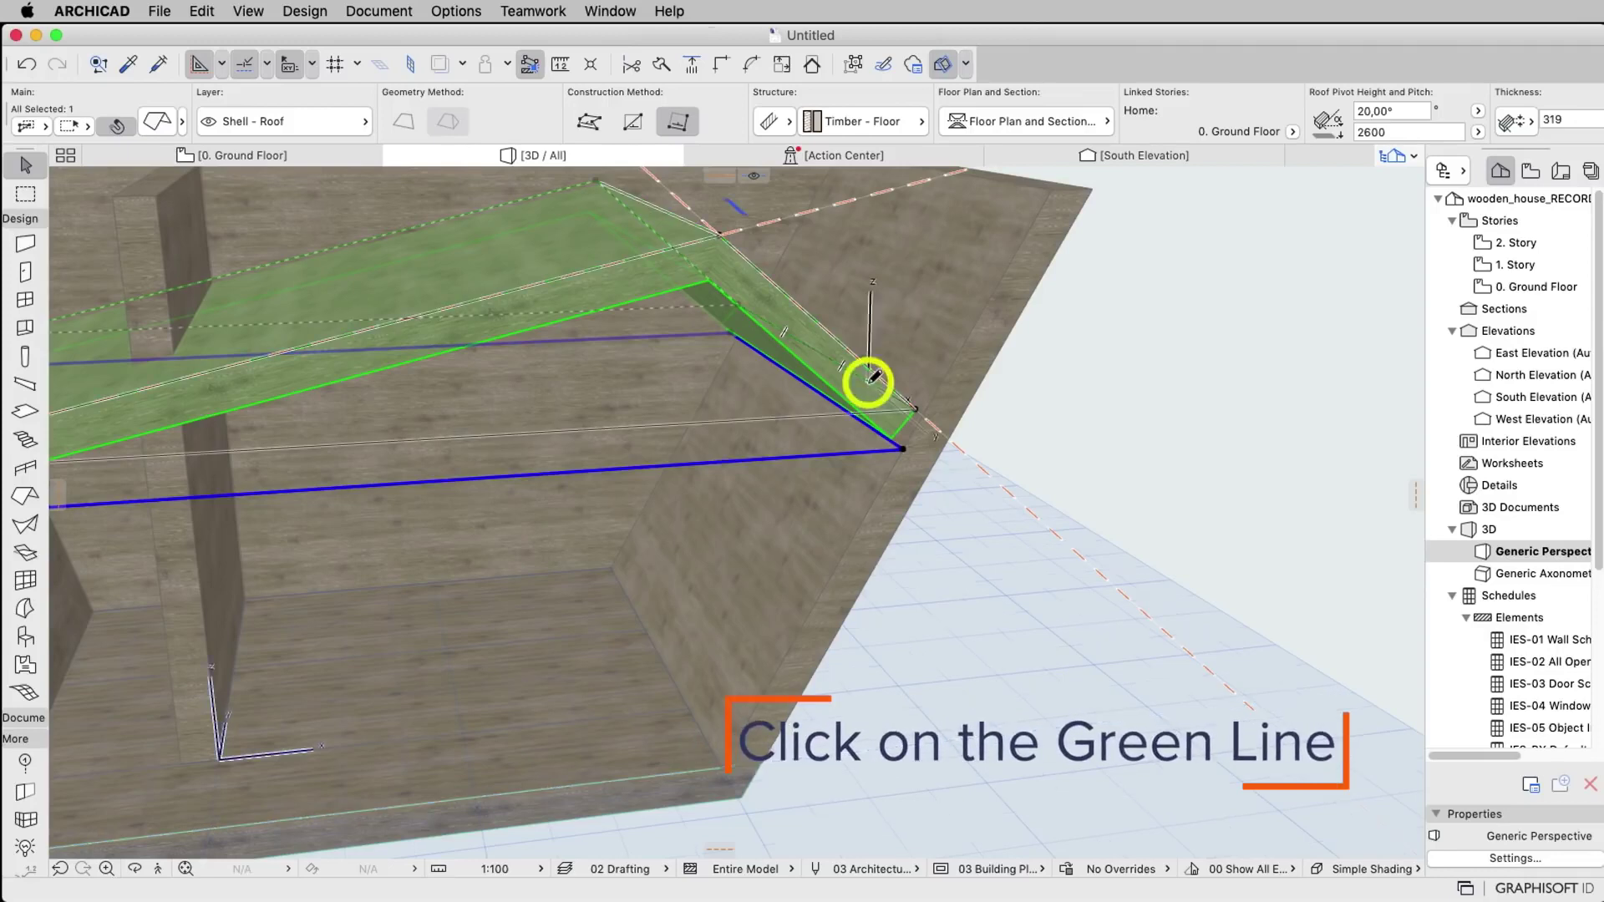
pyautogui.click(950, 445)
pyautogui.moveTo(933, 501)
pyautogui.keyDown('shift'); pyautogui.mouseDown(button='middle')
pyautogui.moveTo(788, 451)
pyautogui.moveTo(702, 464)
pyautogui.mouseUp(button='middle'); pyautogui.keyUp('shift')
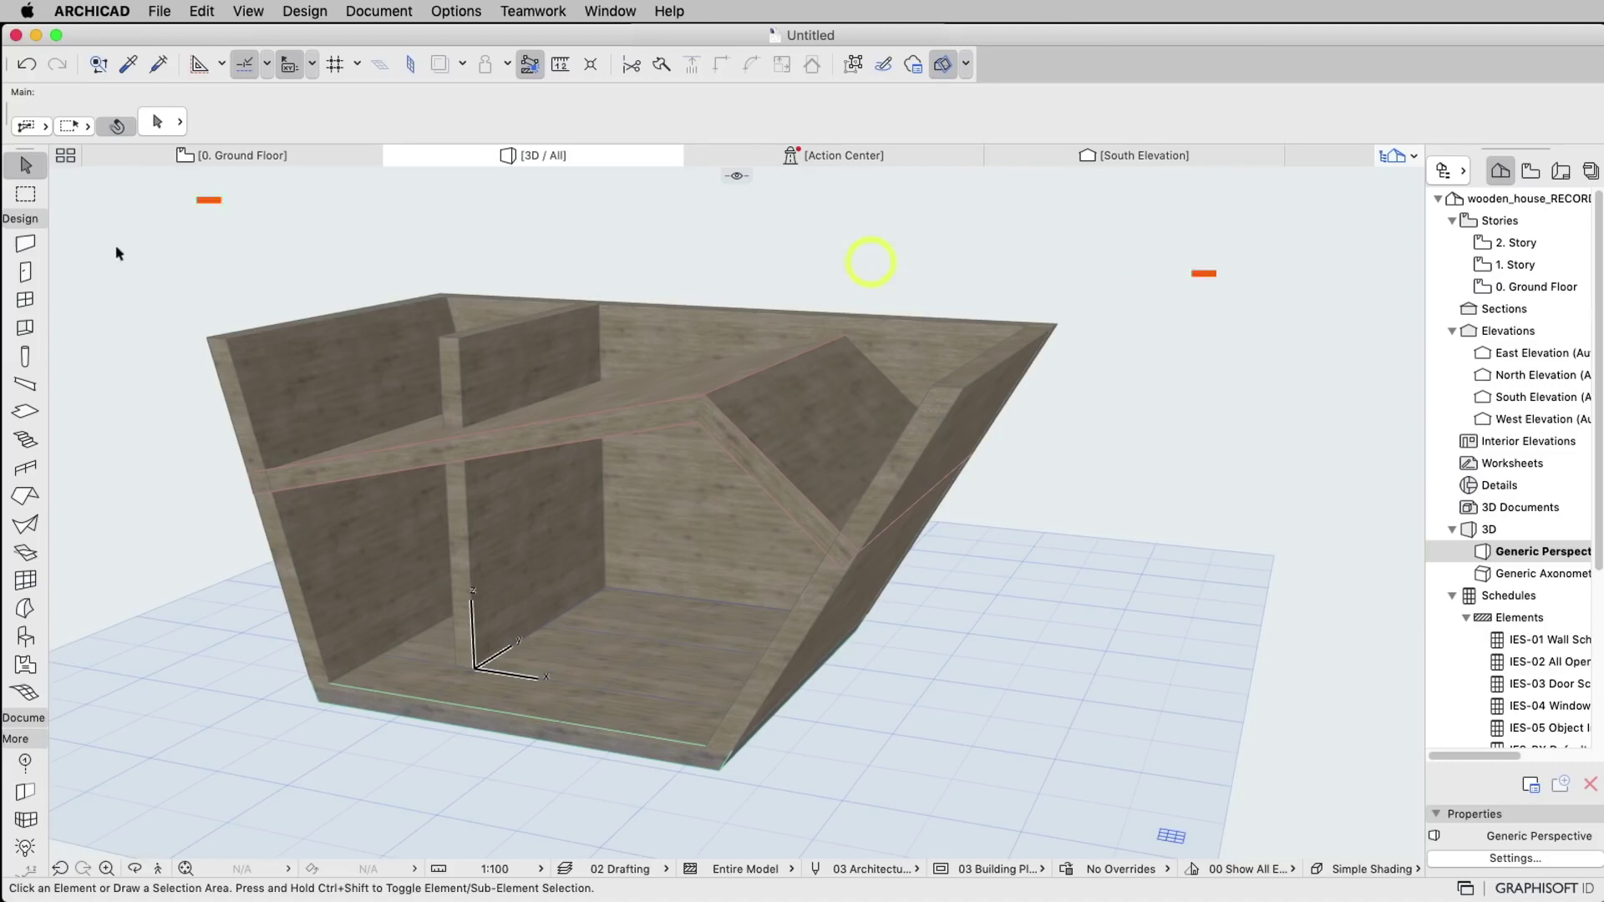
# Trim the selected walls to the roof using Connect > Trim Elements to Roof/Shell.
pyautogui.moveTo(174, 221); pyautogui.dragTo(994, 541)
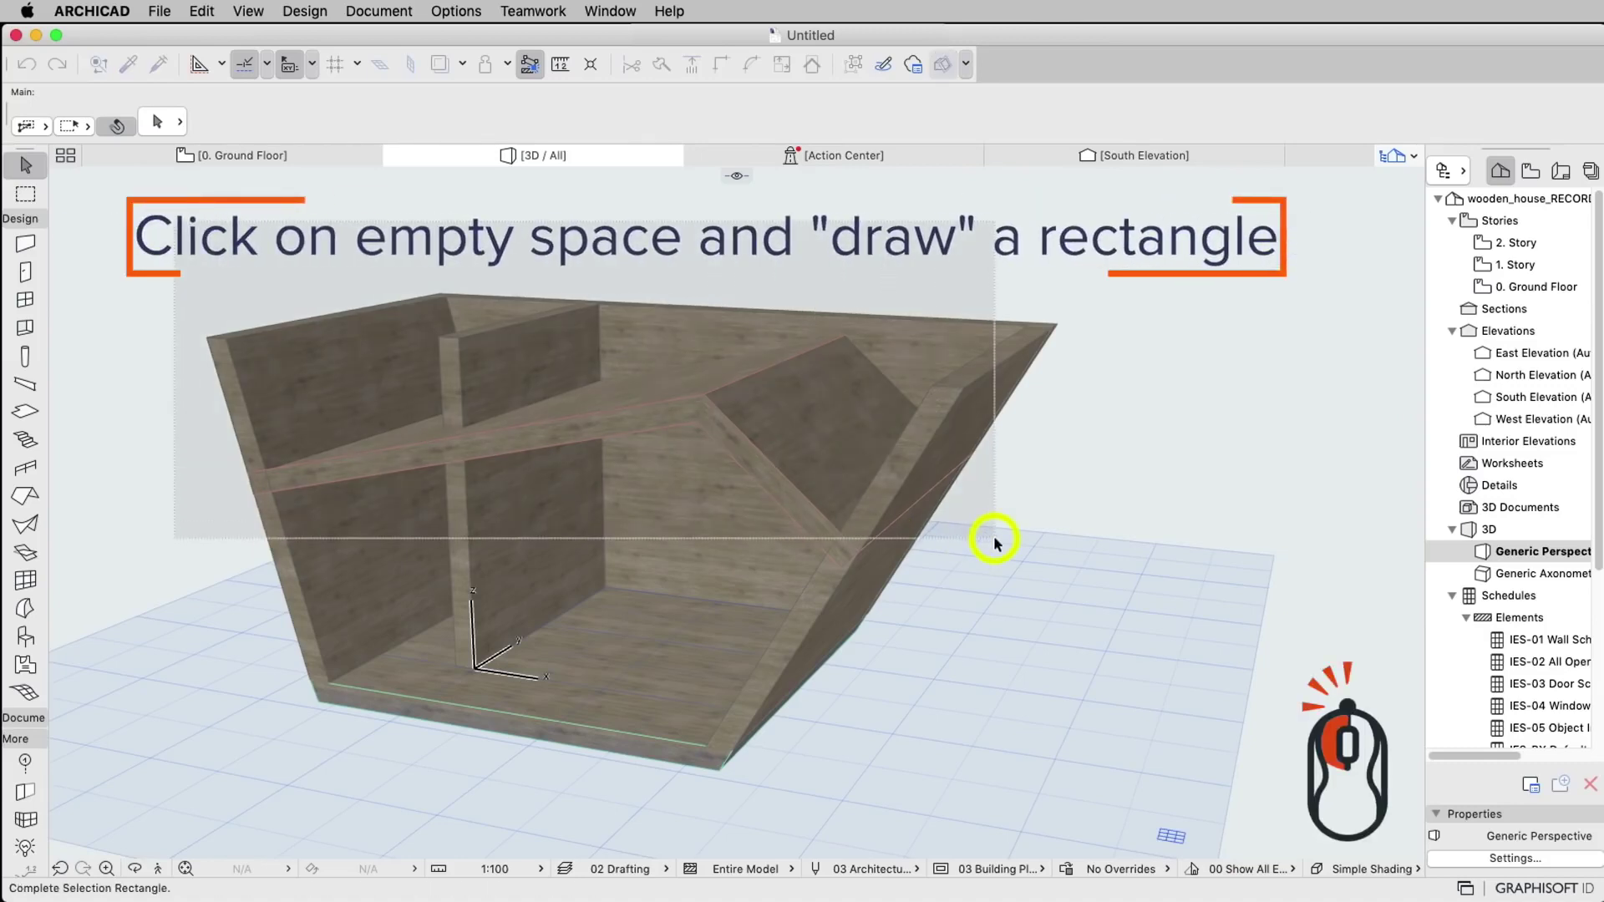
pyautogui.rightClick(1091, 444)
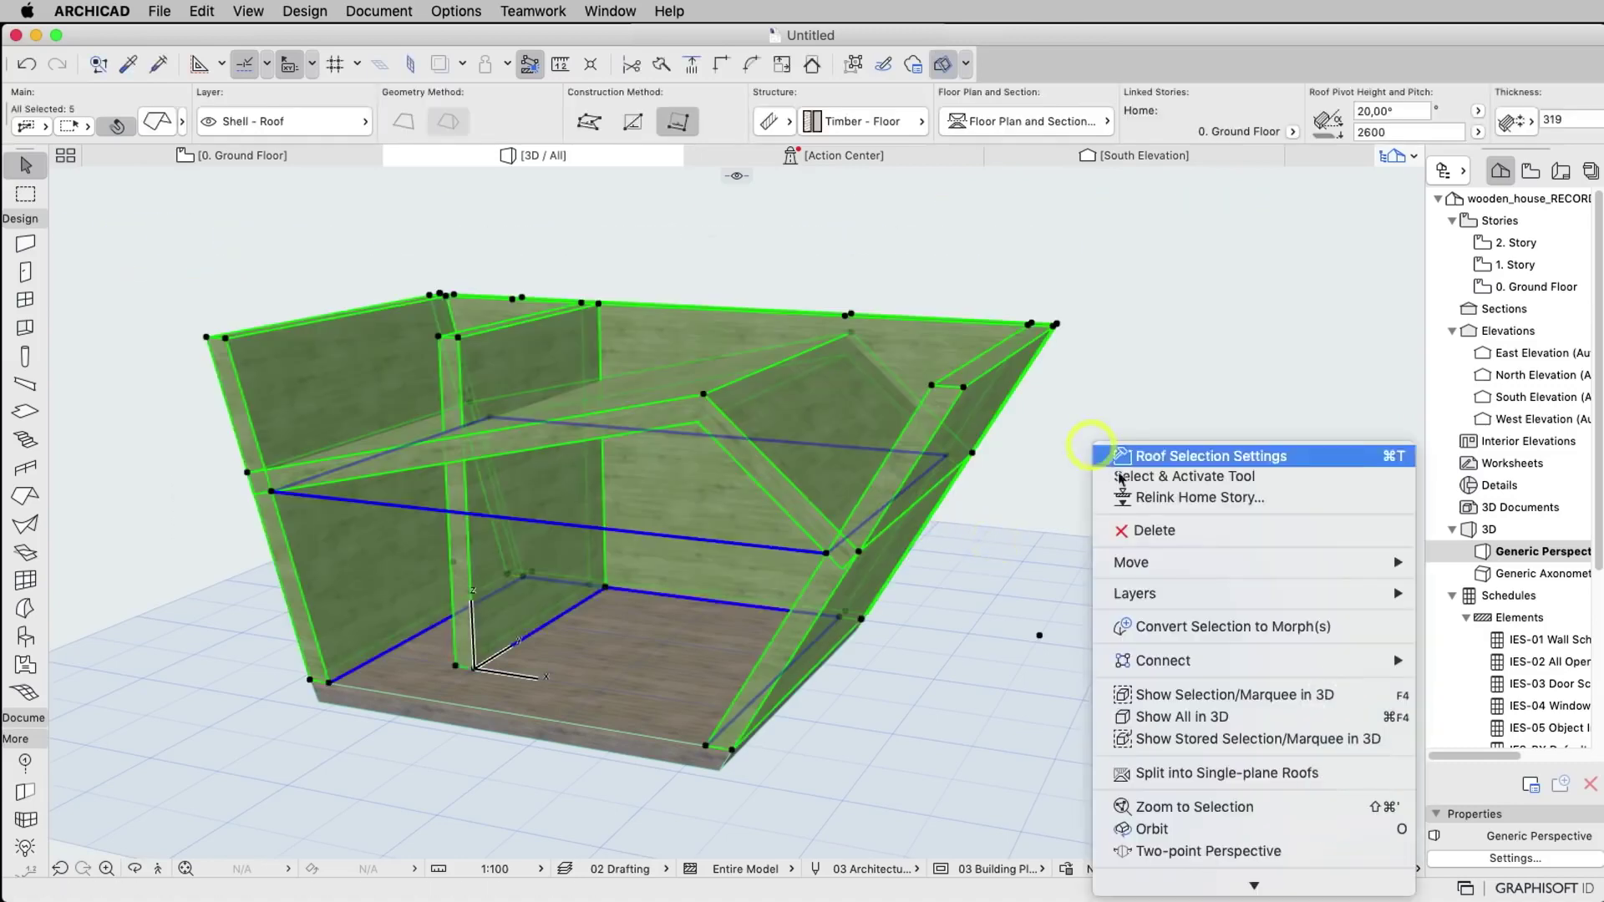
pyautogui.moveTo(1203, 660)
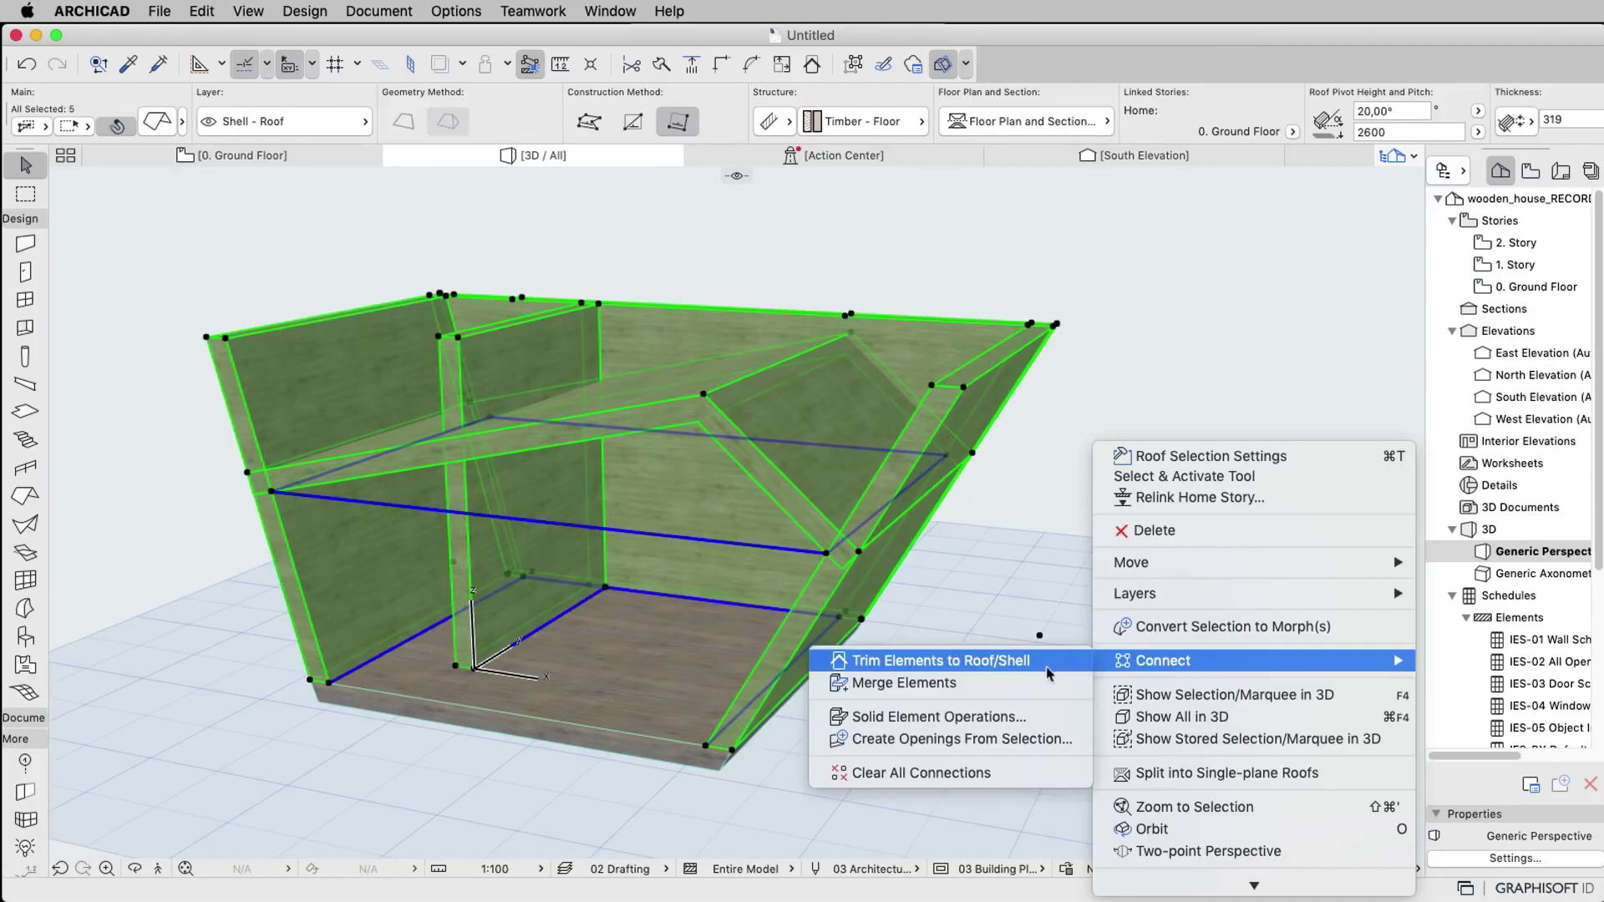
pyautogui.click(997, 673)
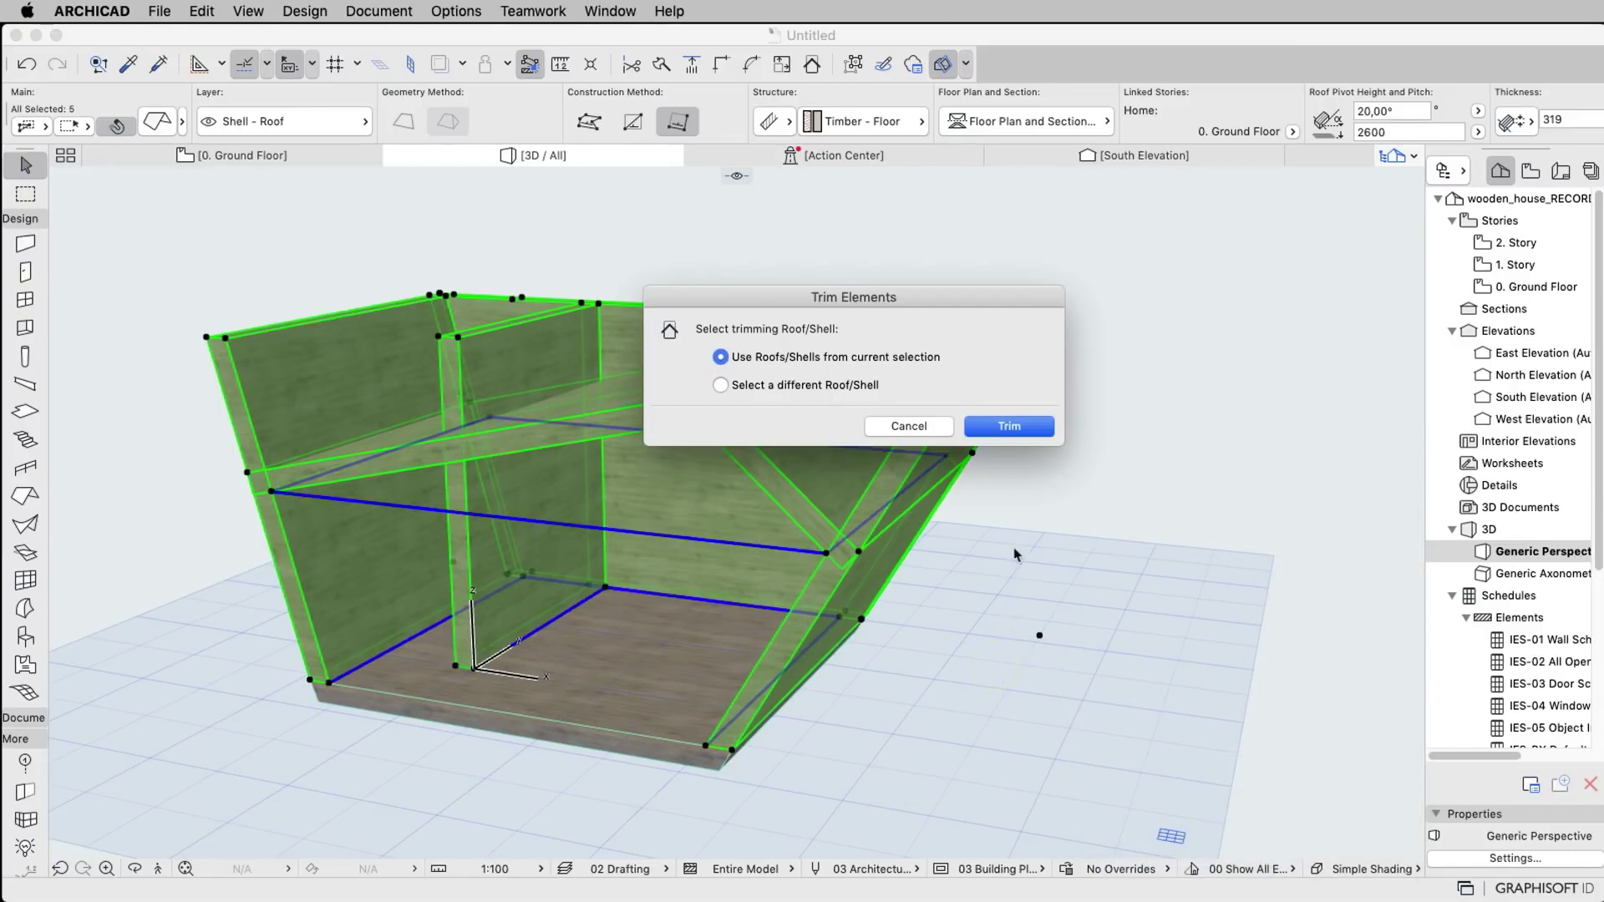
pyautogui.click(1011, 427)
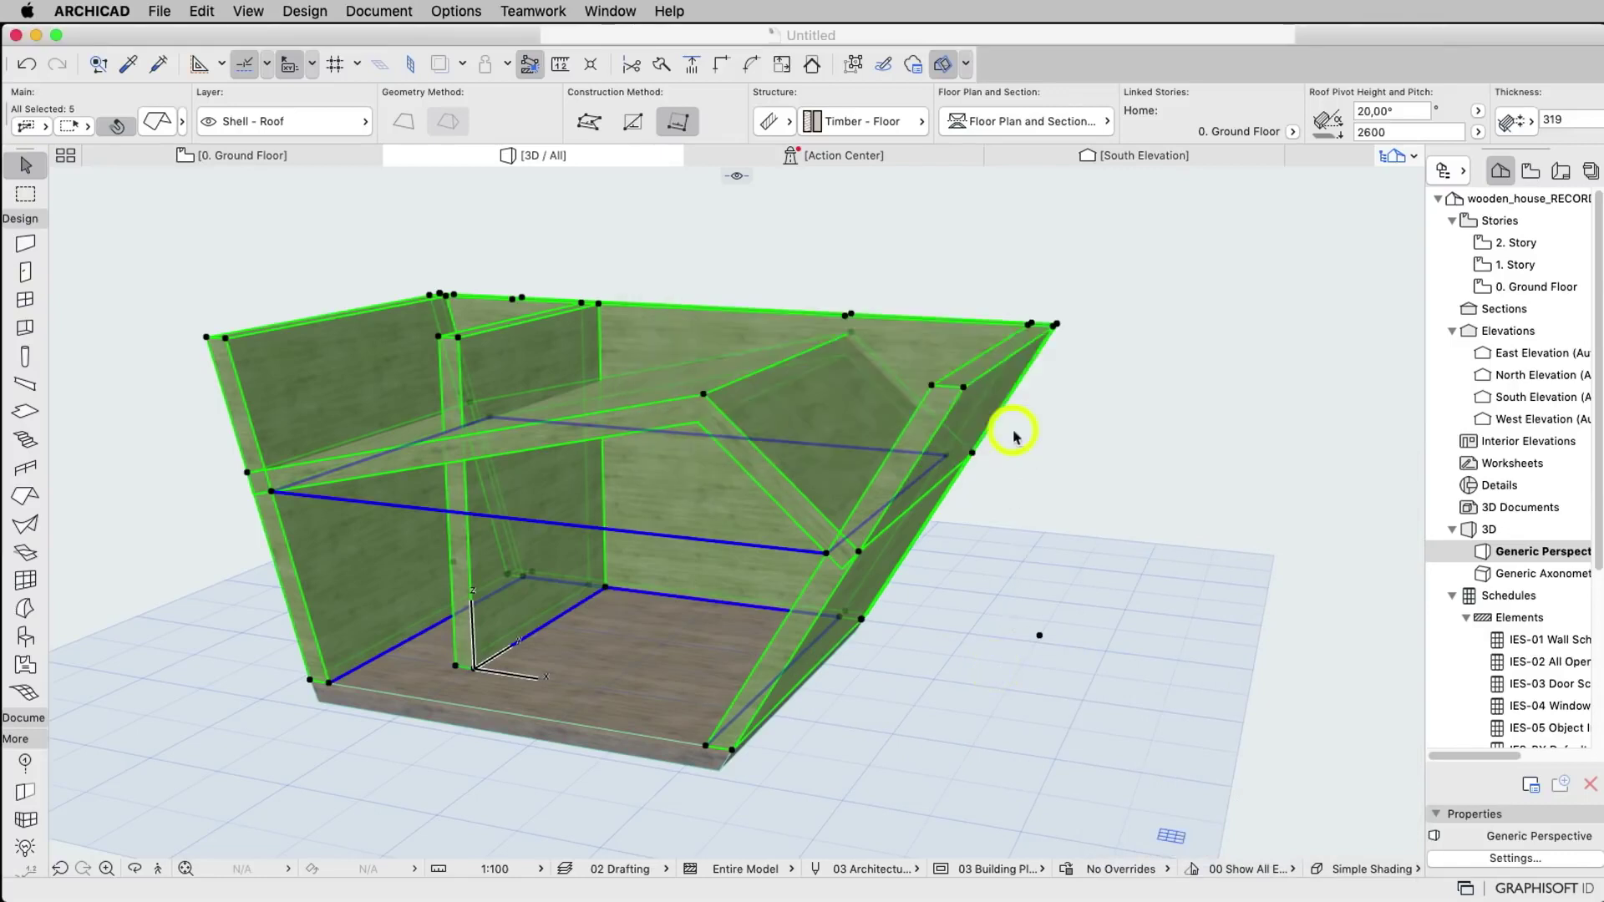
pyautogui.click(1047, 433)
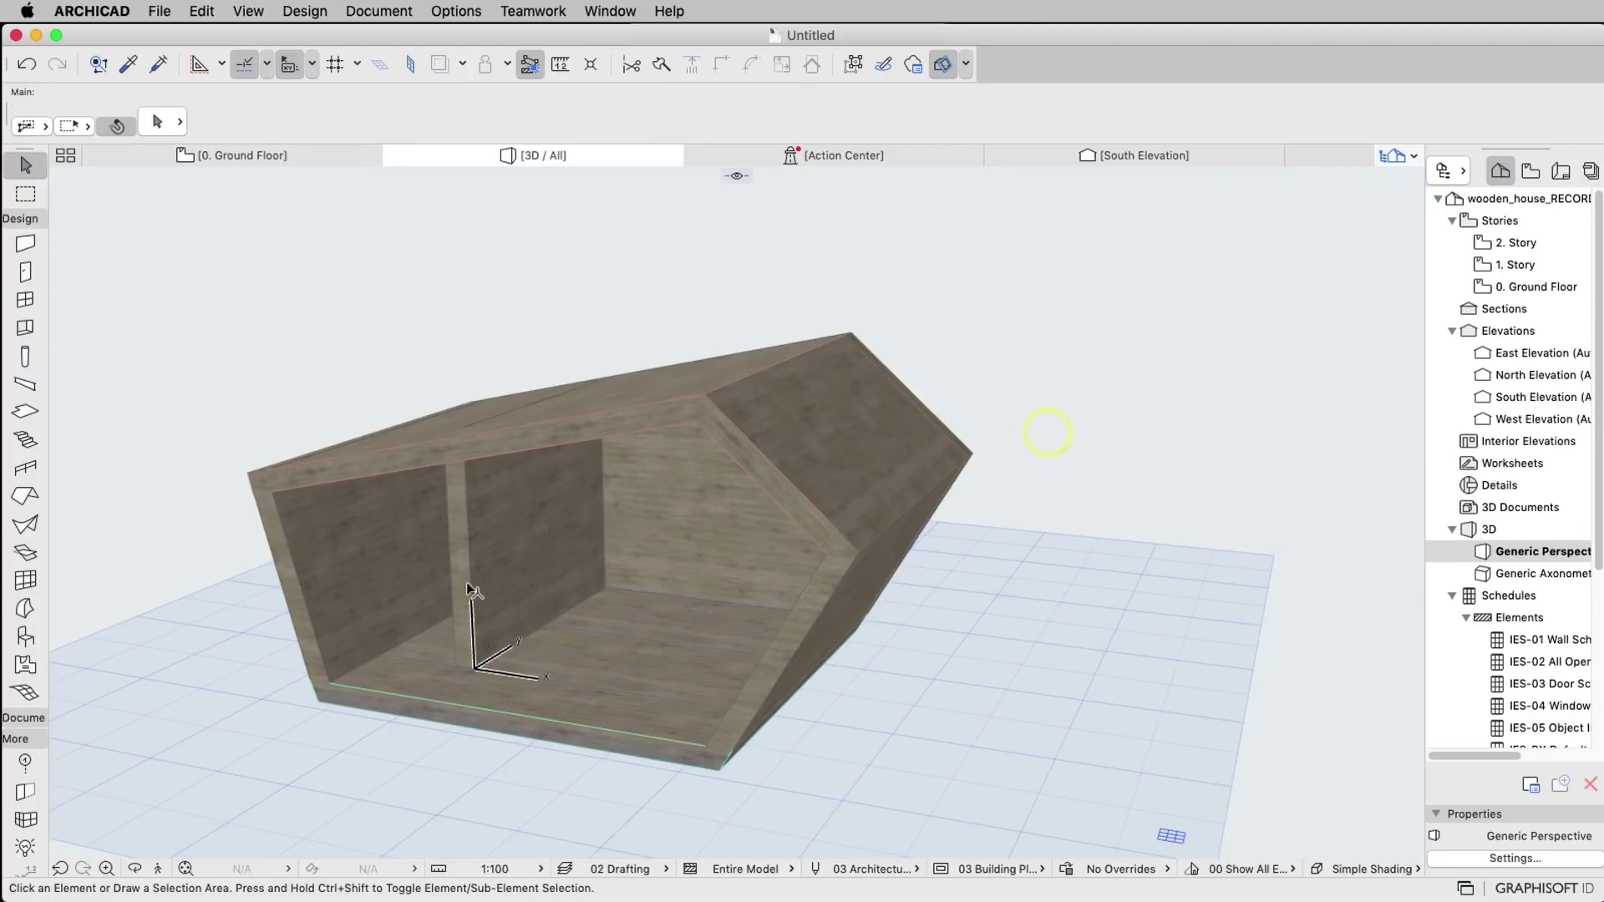
# Give the roof's upper edge a custom 50° edge angle.
pyautogui.keyDown('shift'); pyautogui.moveTo(466, 583); pyautogui.dragTo(782, 536, button='middle'); pyautogui.keyUp('shift')
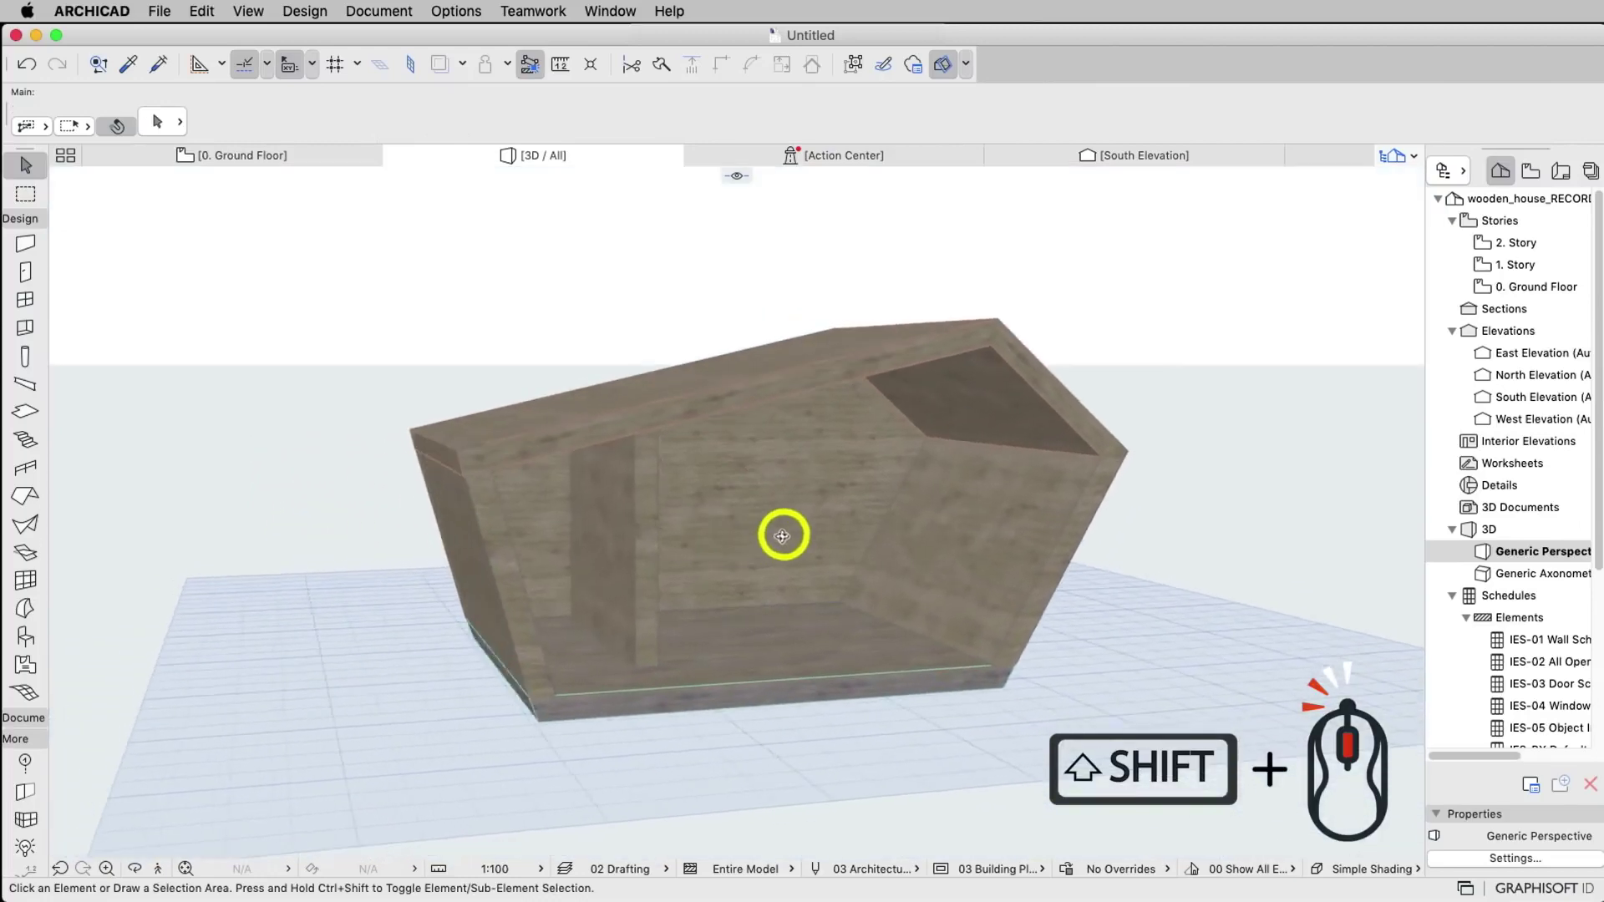
pyautogui.scroll(5, 525, 448)
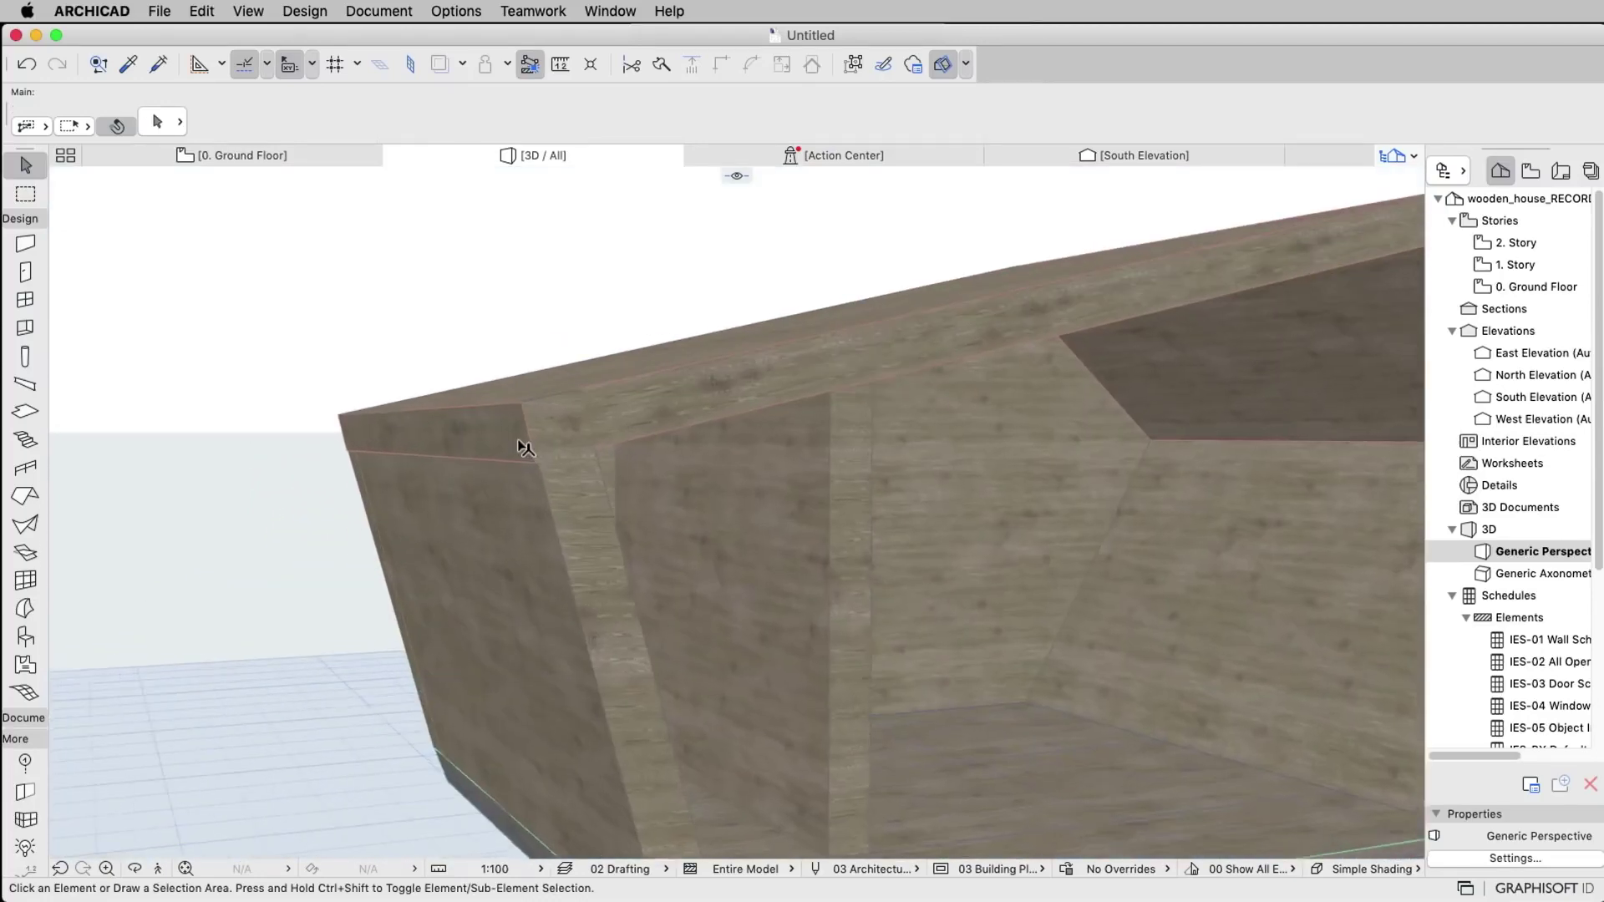
pyautogui.scroll(2, 525, 448)
pyautogui.click(525, 463)
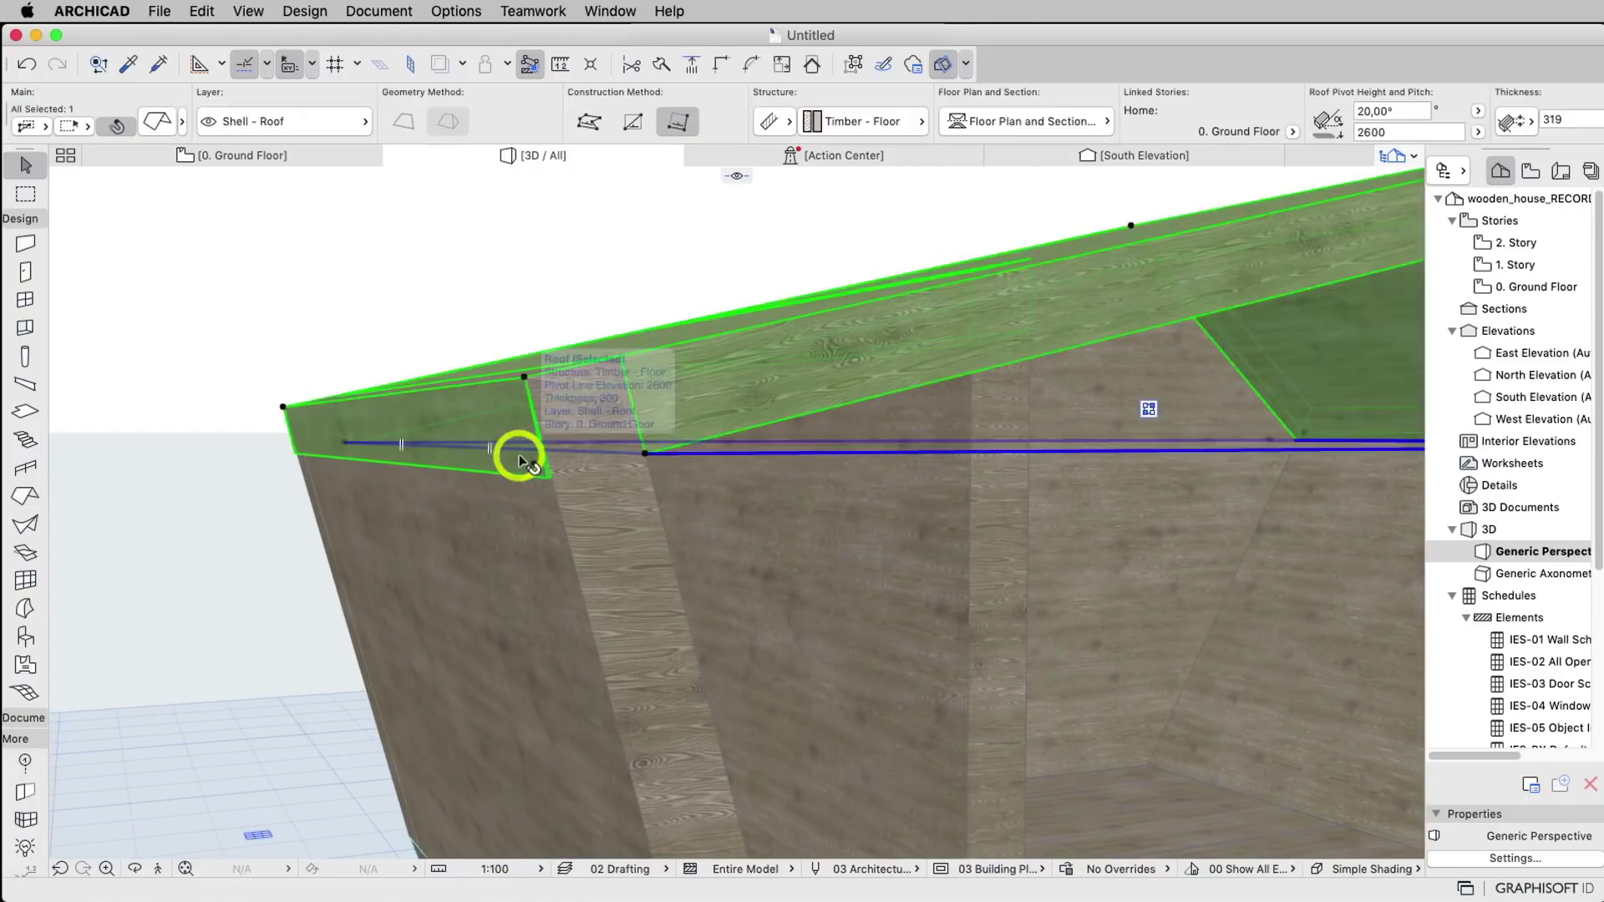
pyautogui.click(487, 389)
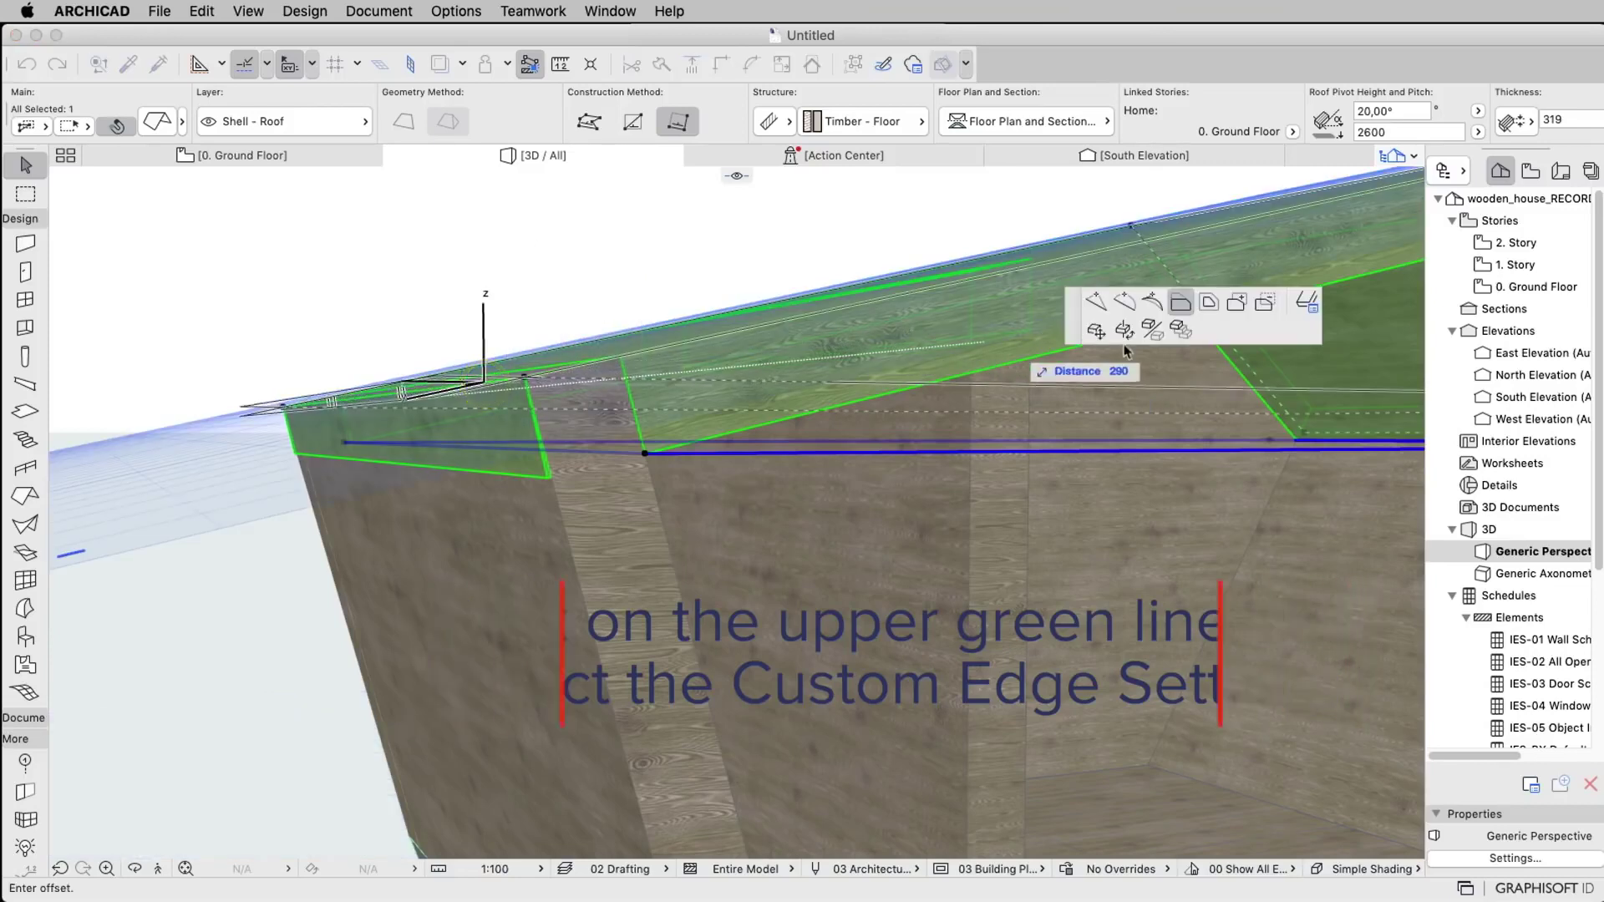
pyautogui.click(1308, 309)
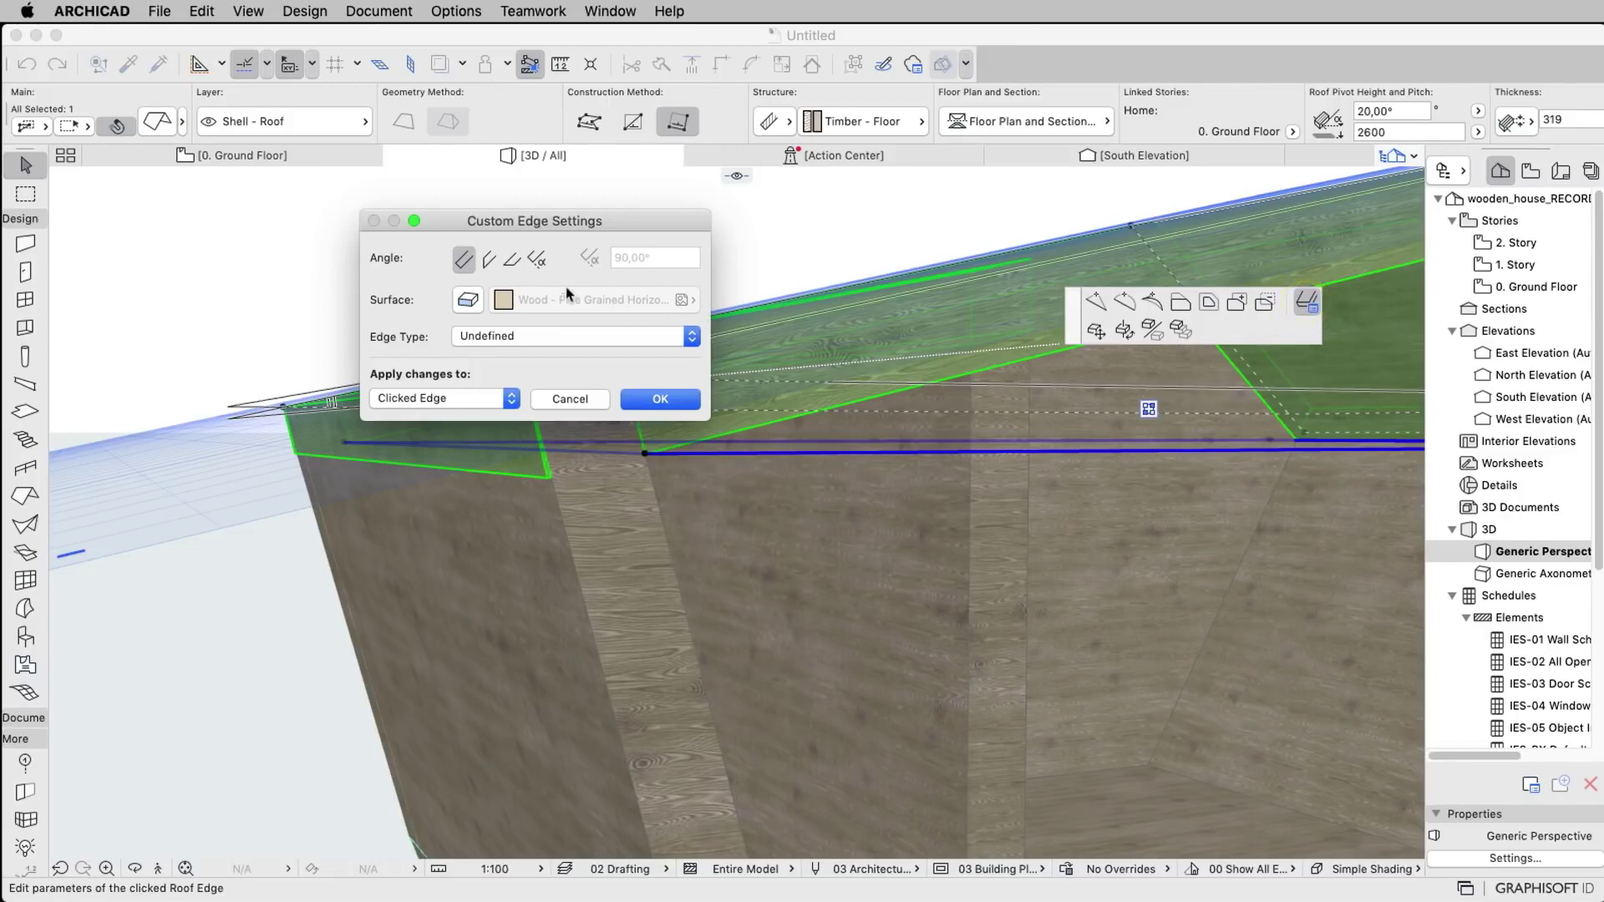
pyautogui.click(536, 260)
pyautogui.doubleClick(656, 266)
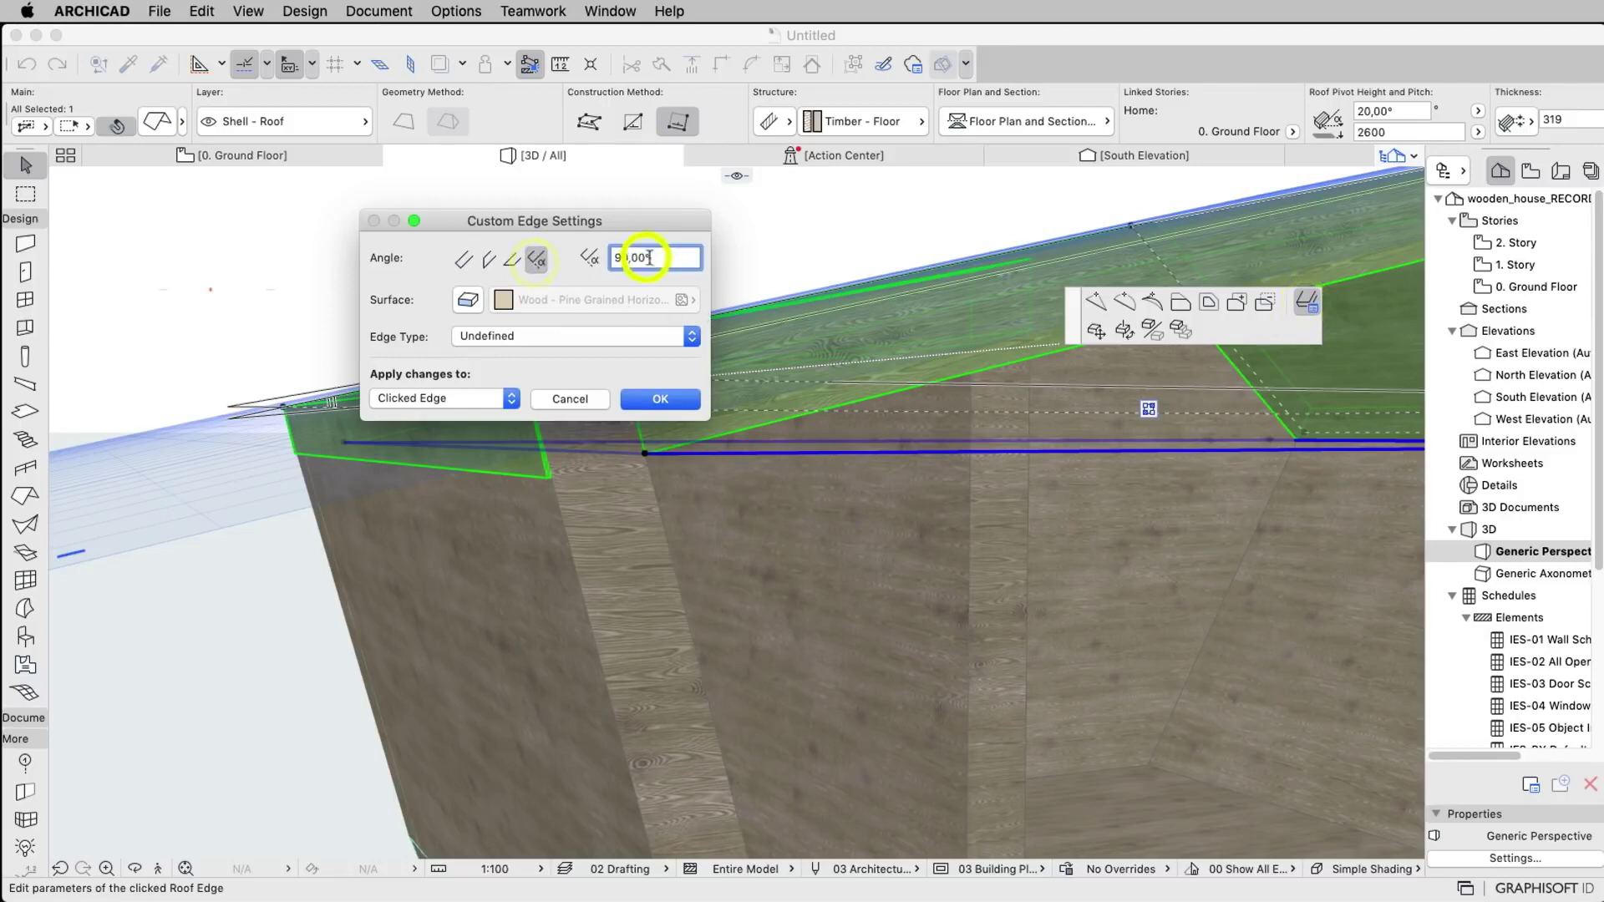
pyautogui.write('50')
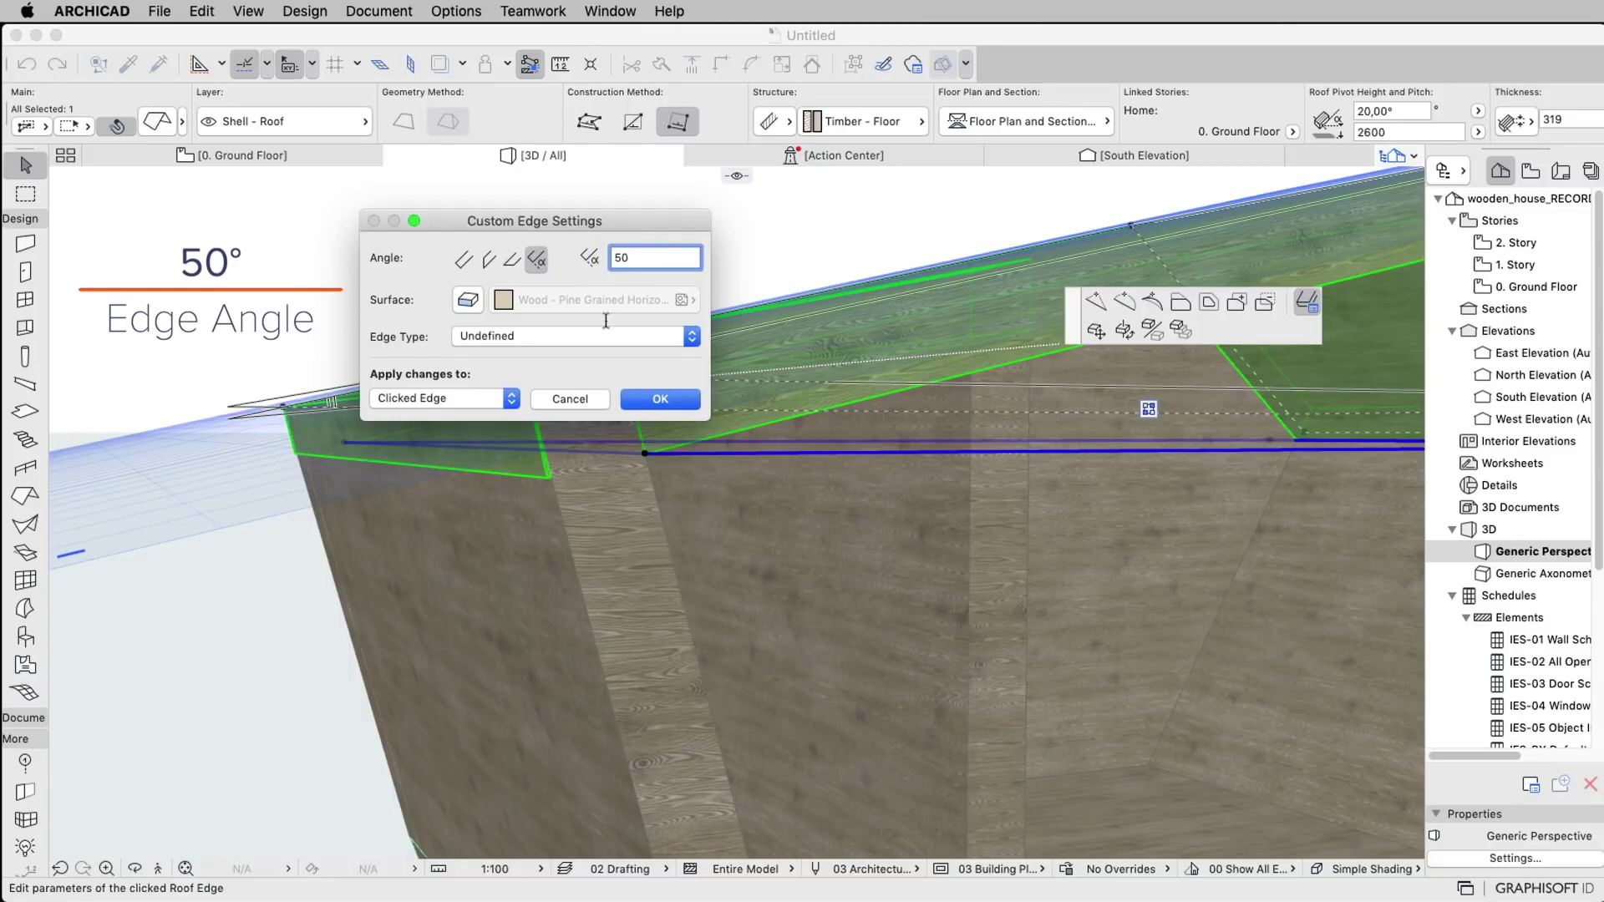
pyautogui.click(656, 399)
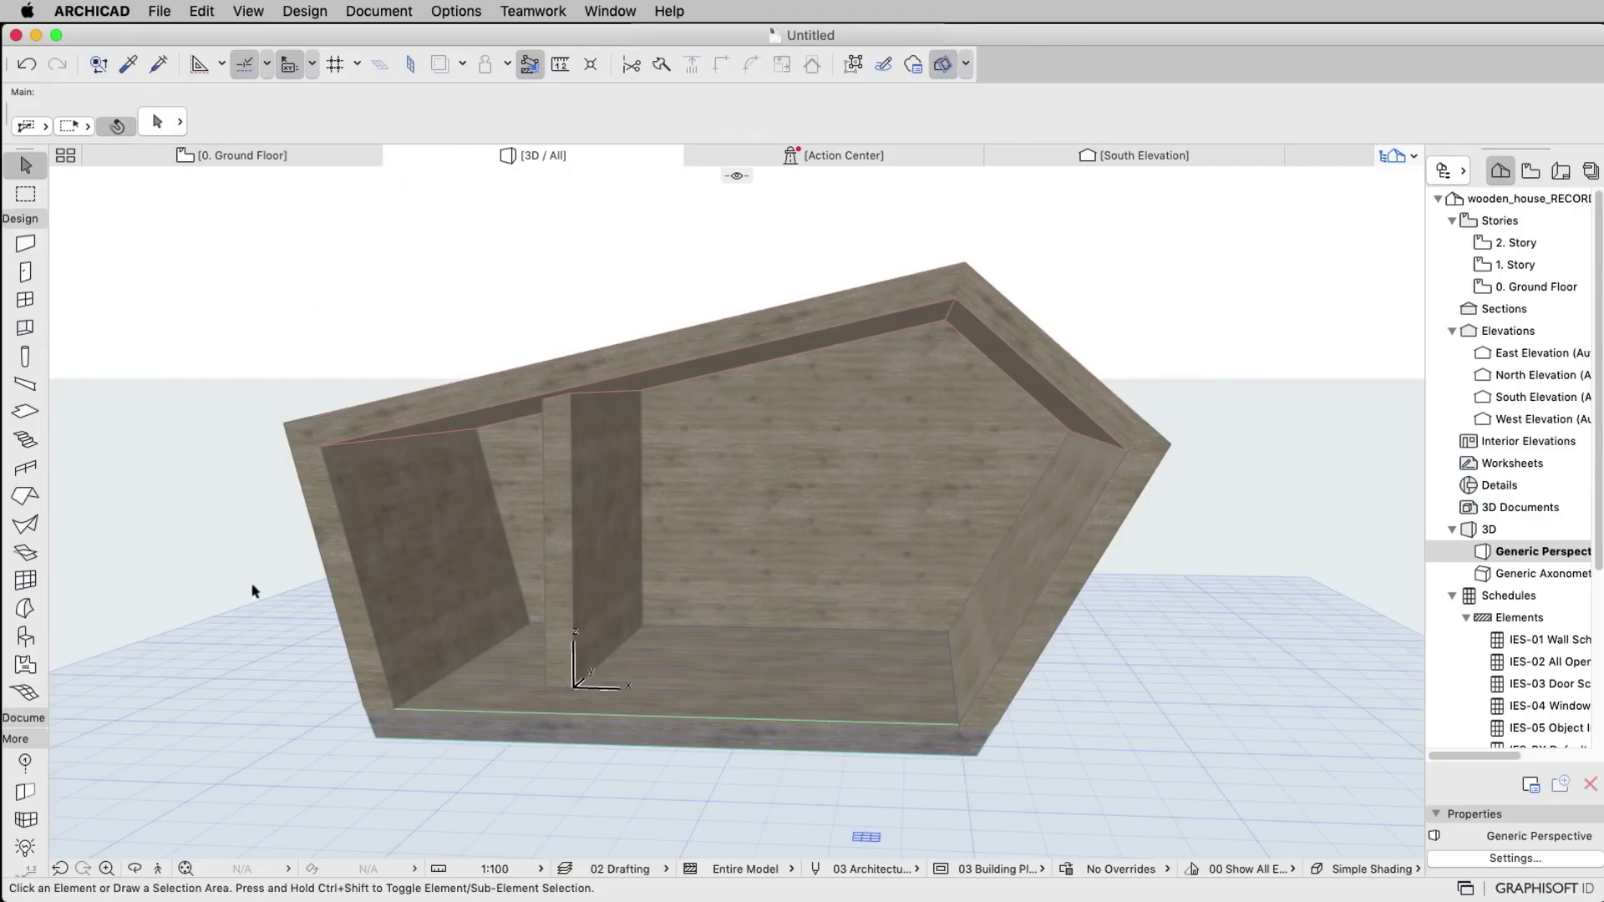
# Apply the Empty favourite scheme to curtain wall defaults with a Main Panel.
pyautogui.click(25, 581)
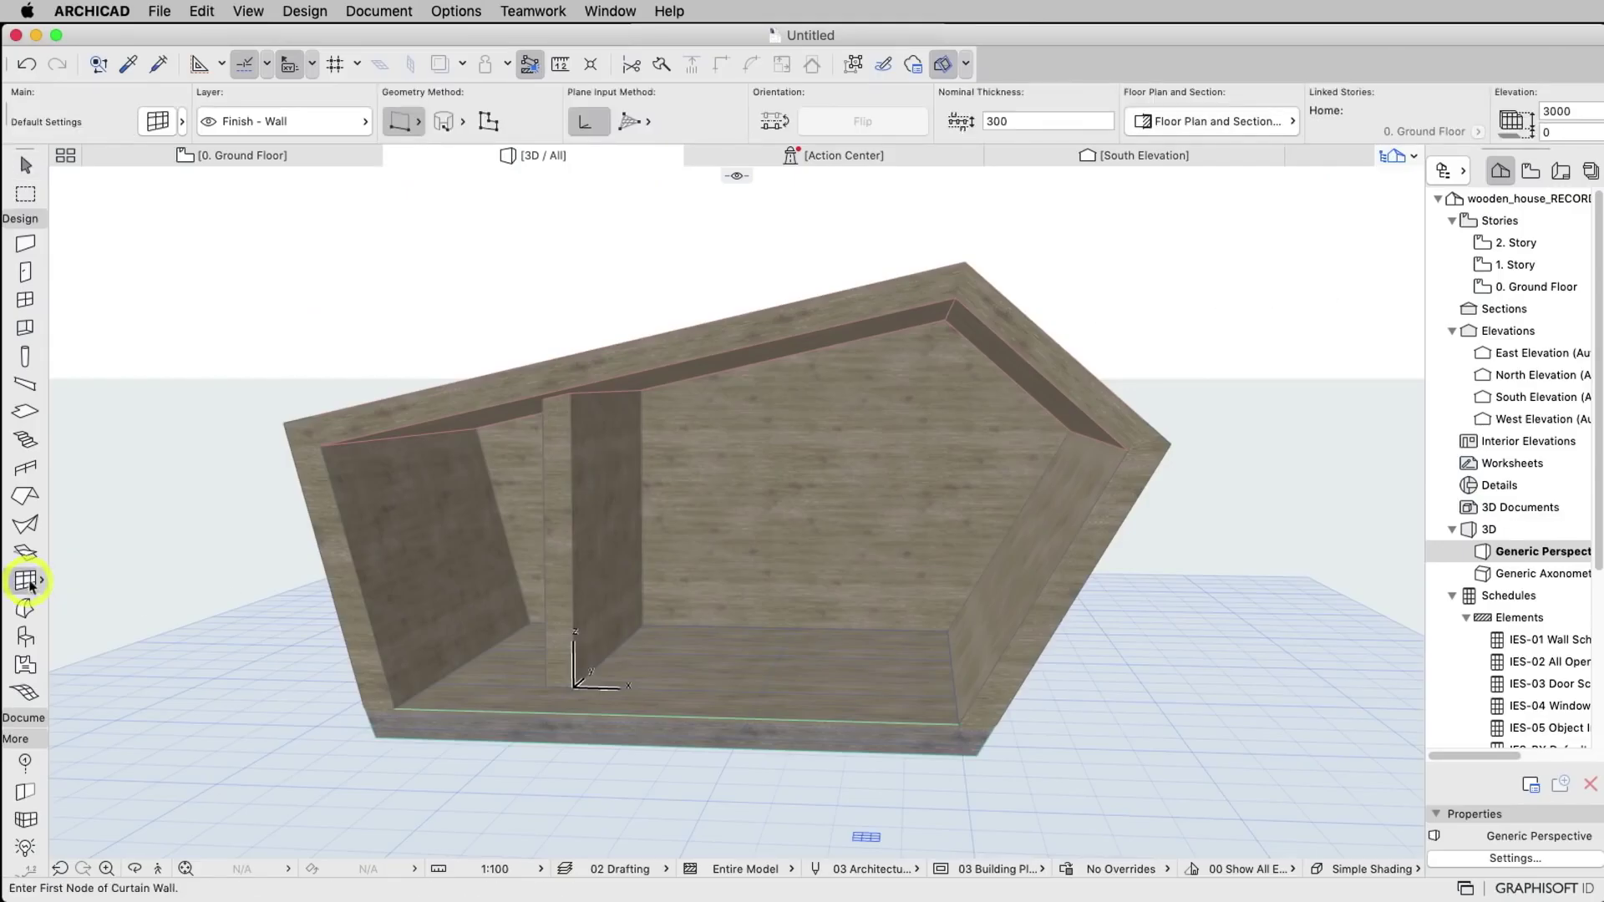
pyautogui.click(157, 122)
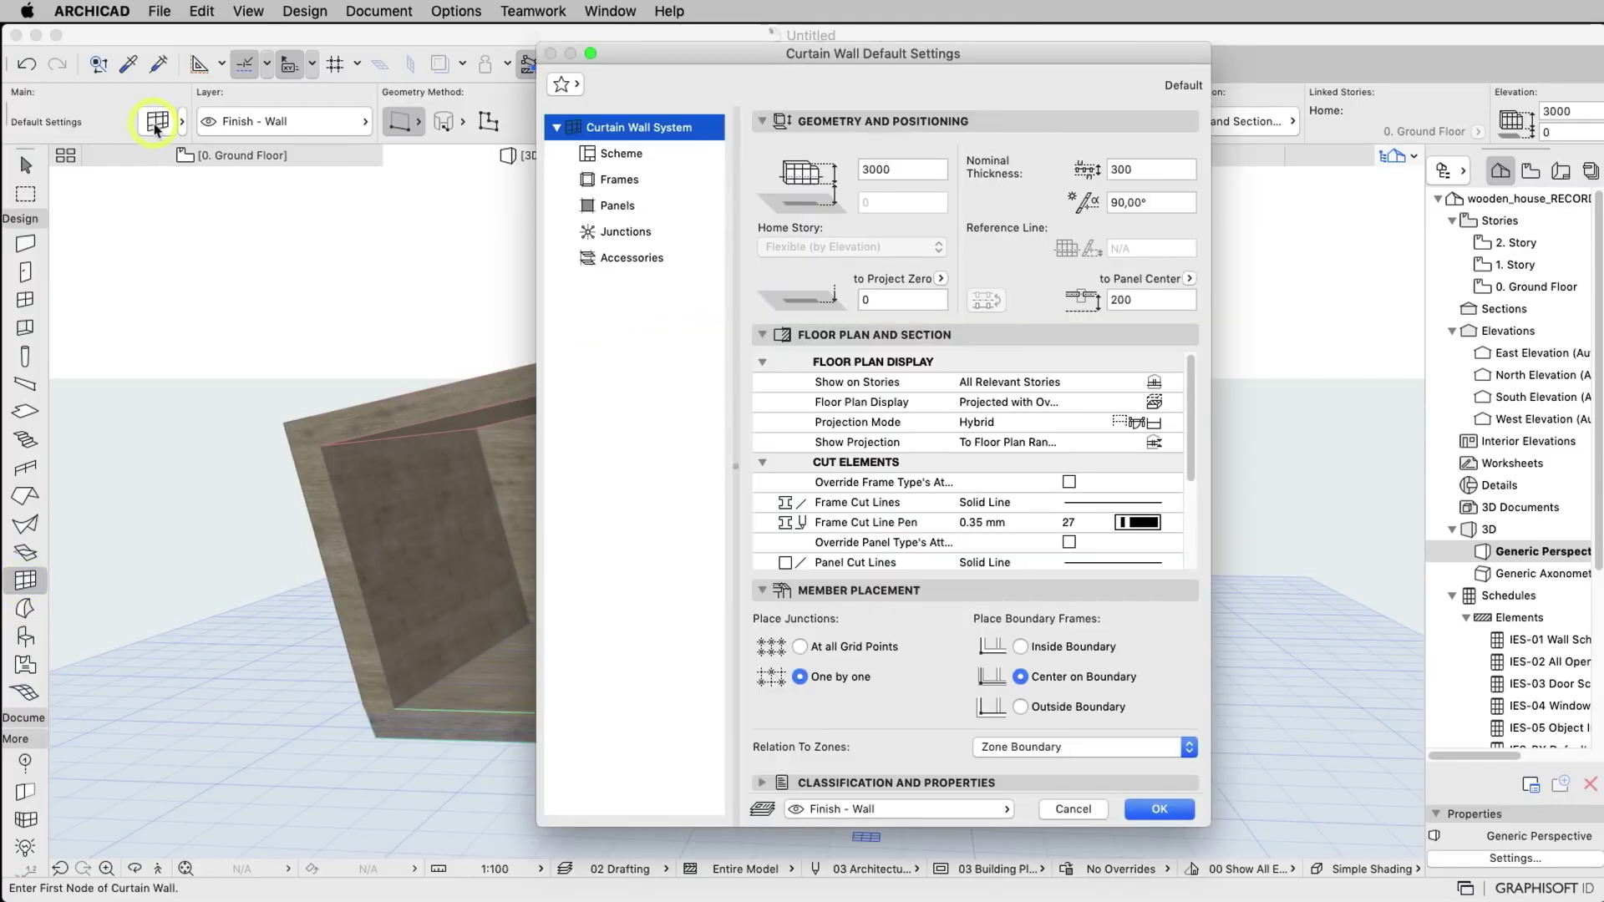
pyautogui.click(610, 159)
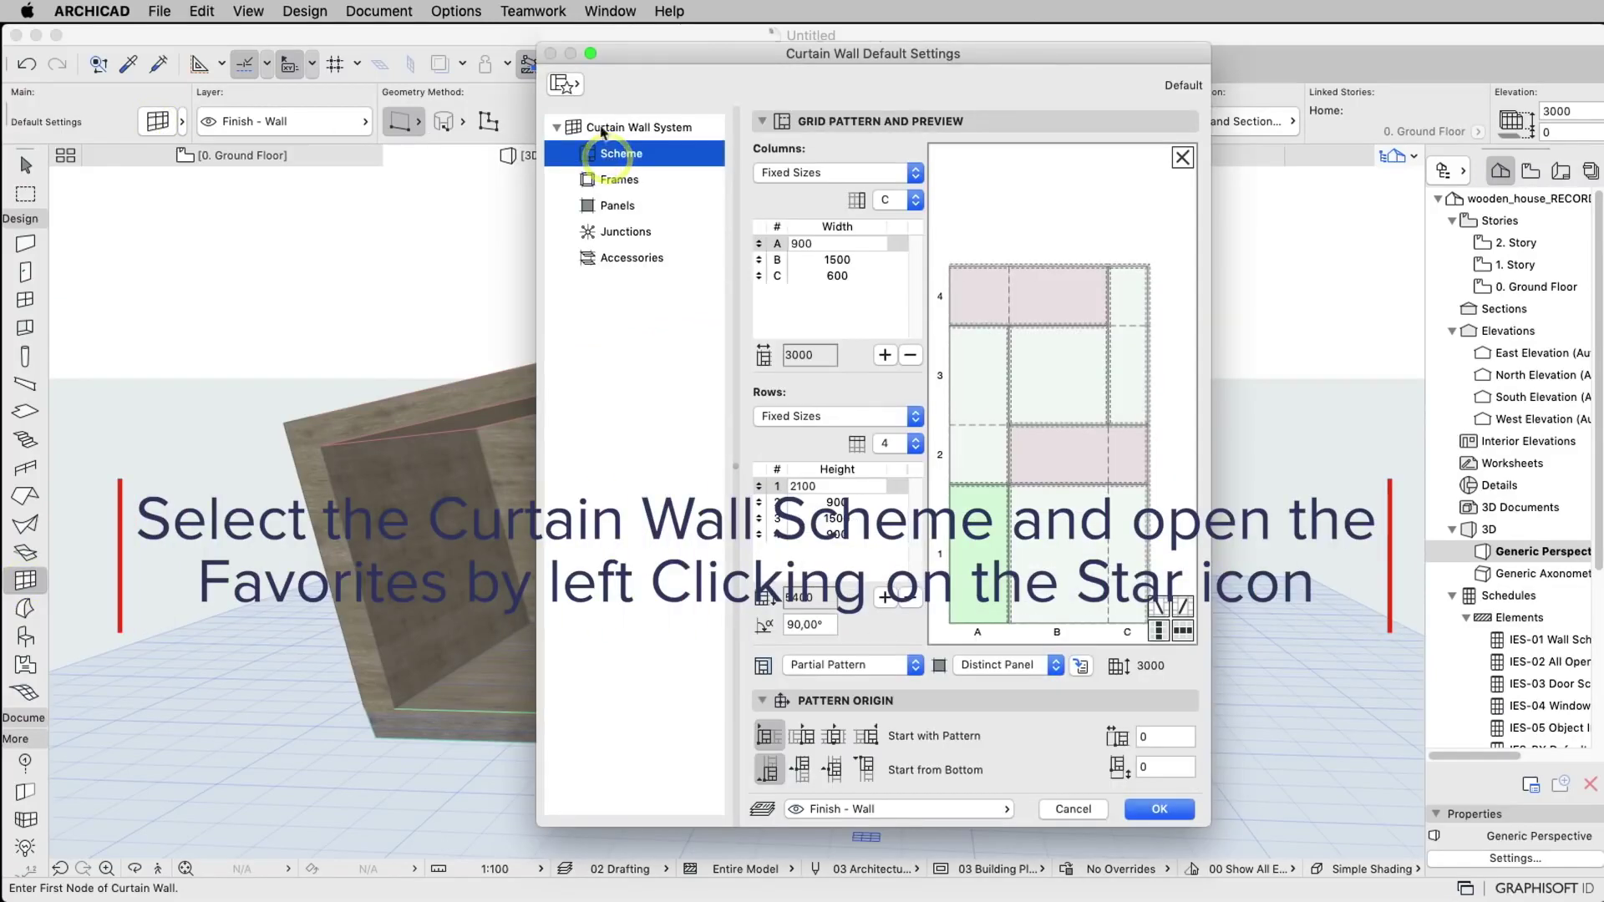
pyautogui.click(566, 83)
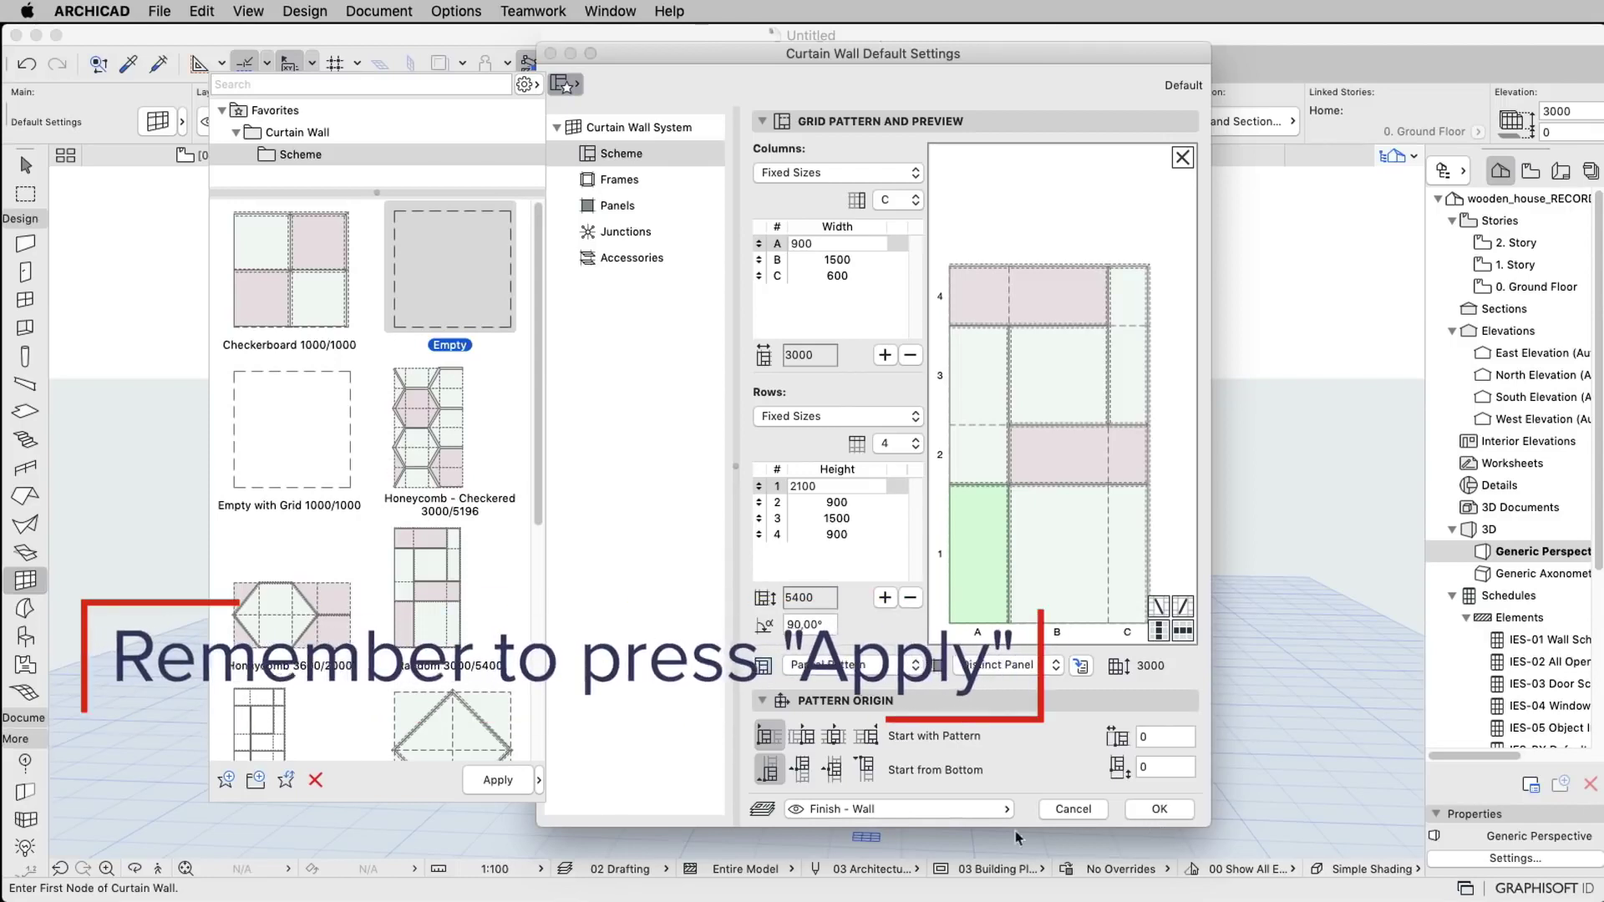
pyautogui.click(495, 782)
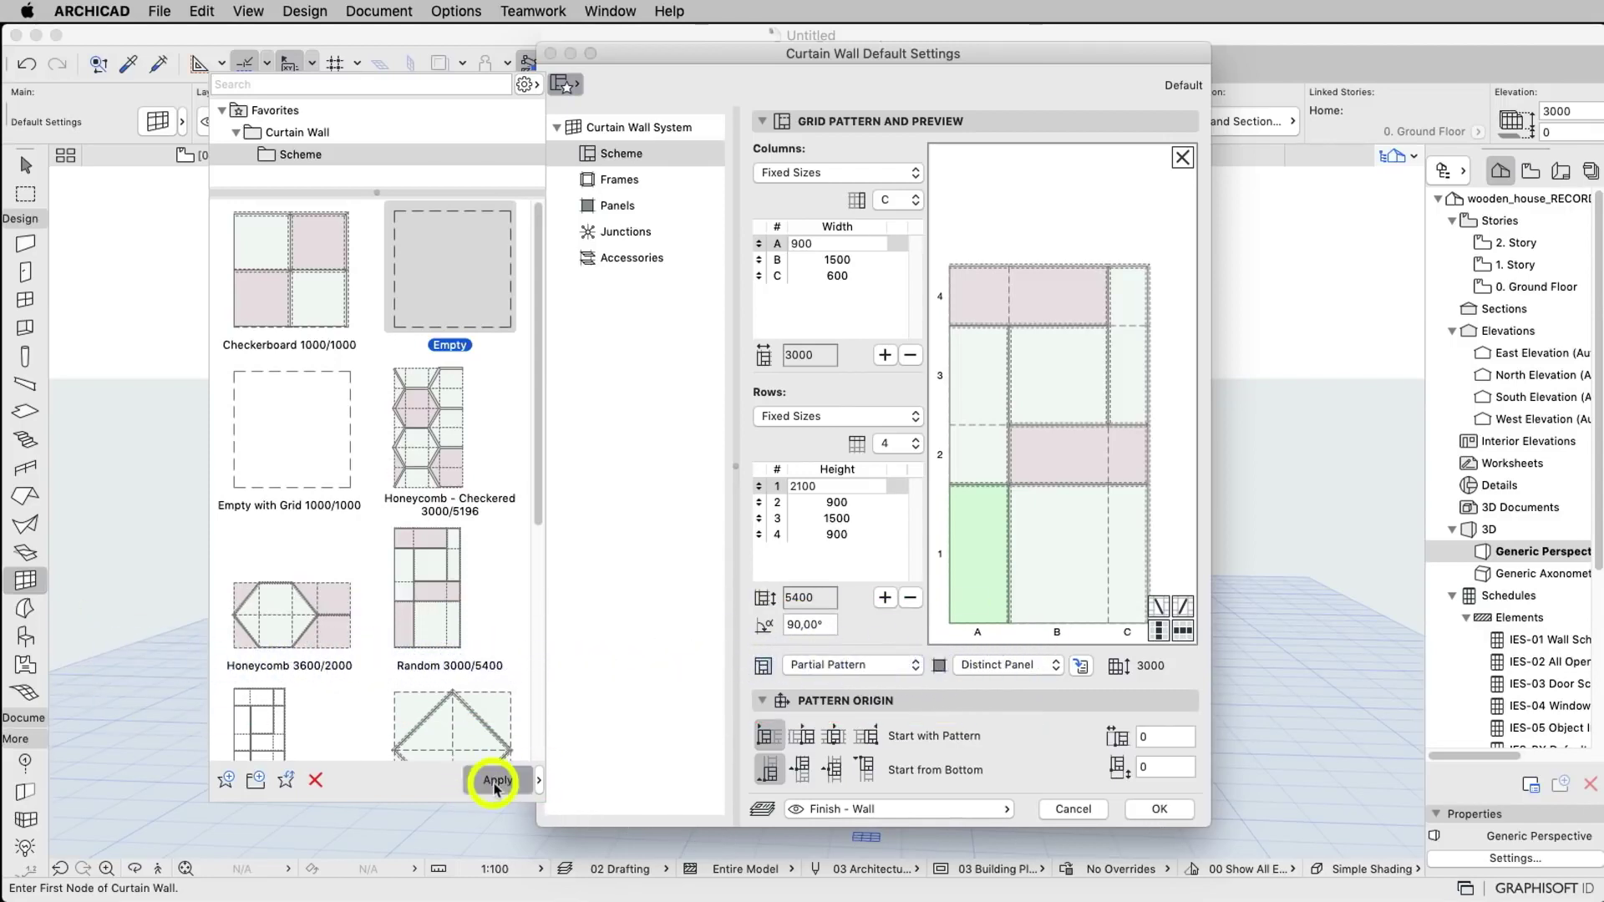
pyautogui.click(1056, 665)
pyautogui.click(1001, 713)
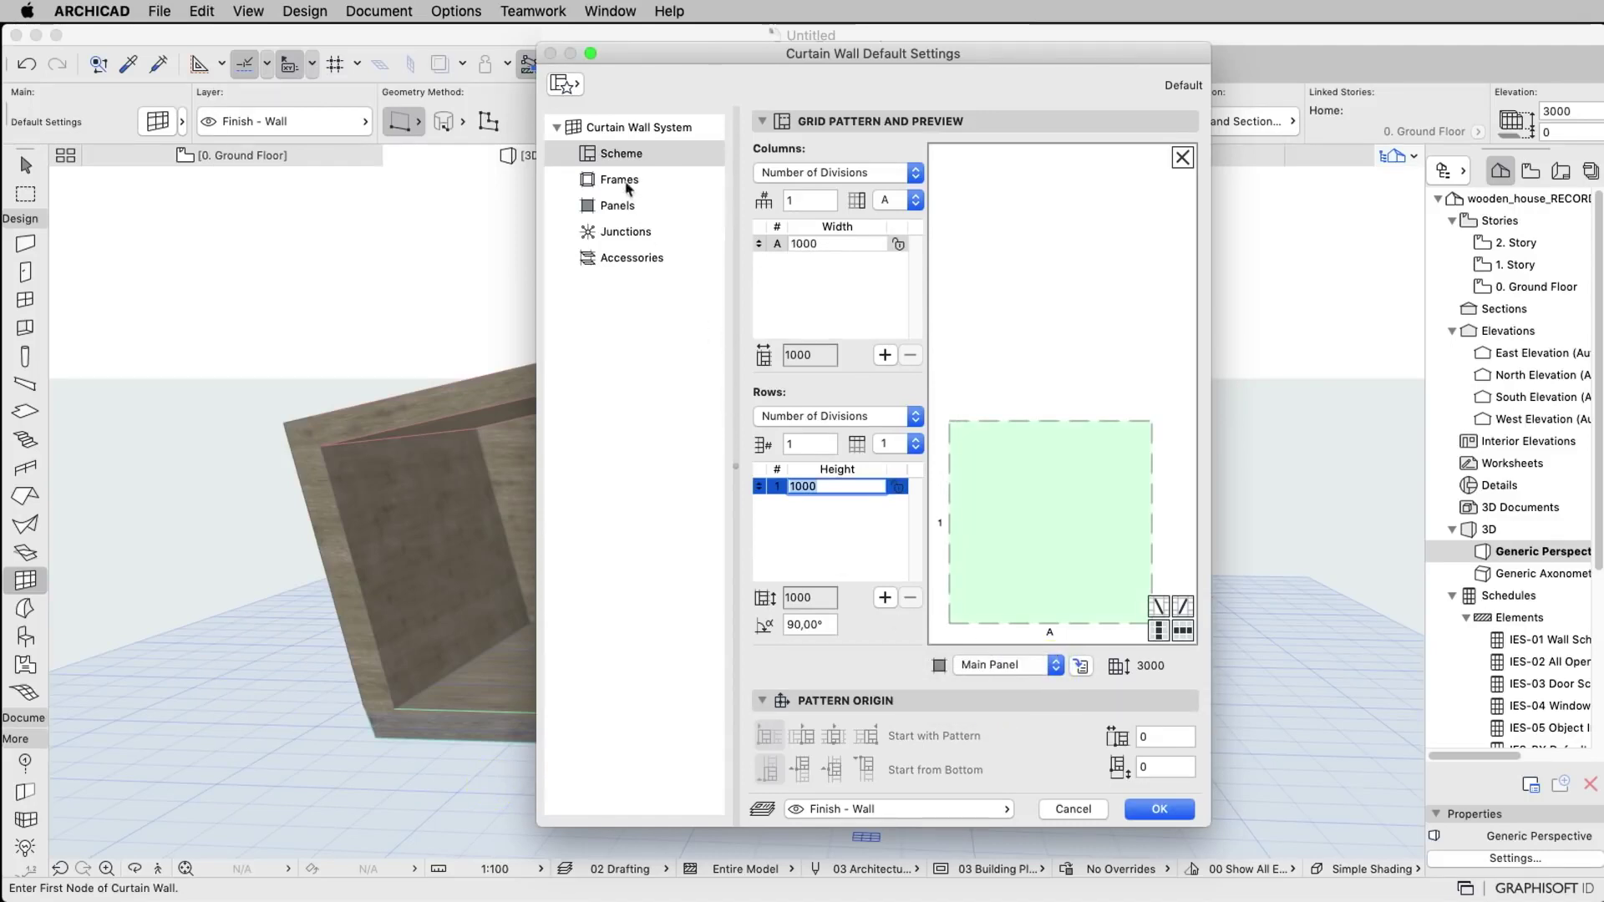
# Override mullion and boundary frame surfaces to Paint - Ivory Black.
pyautogui.click(624, 182)
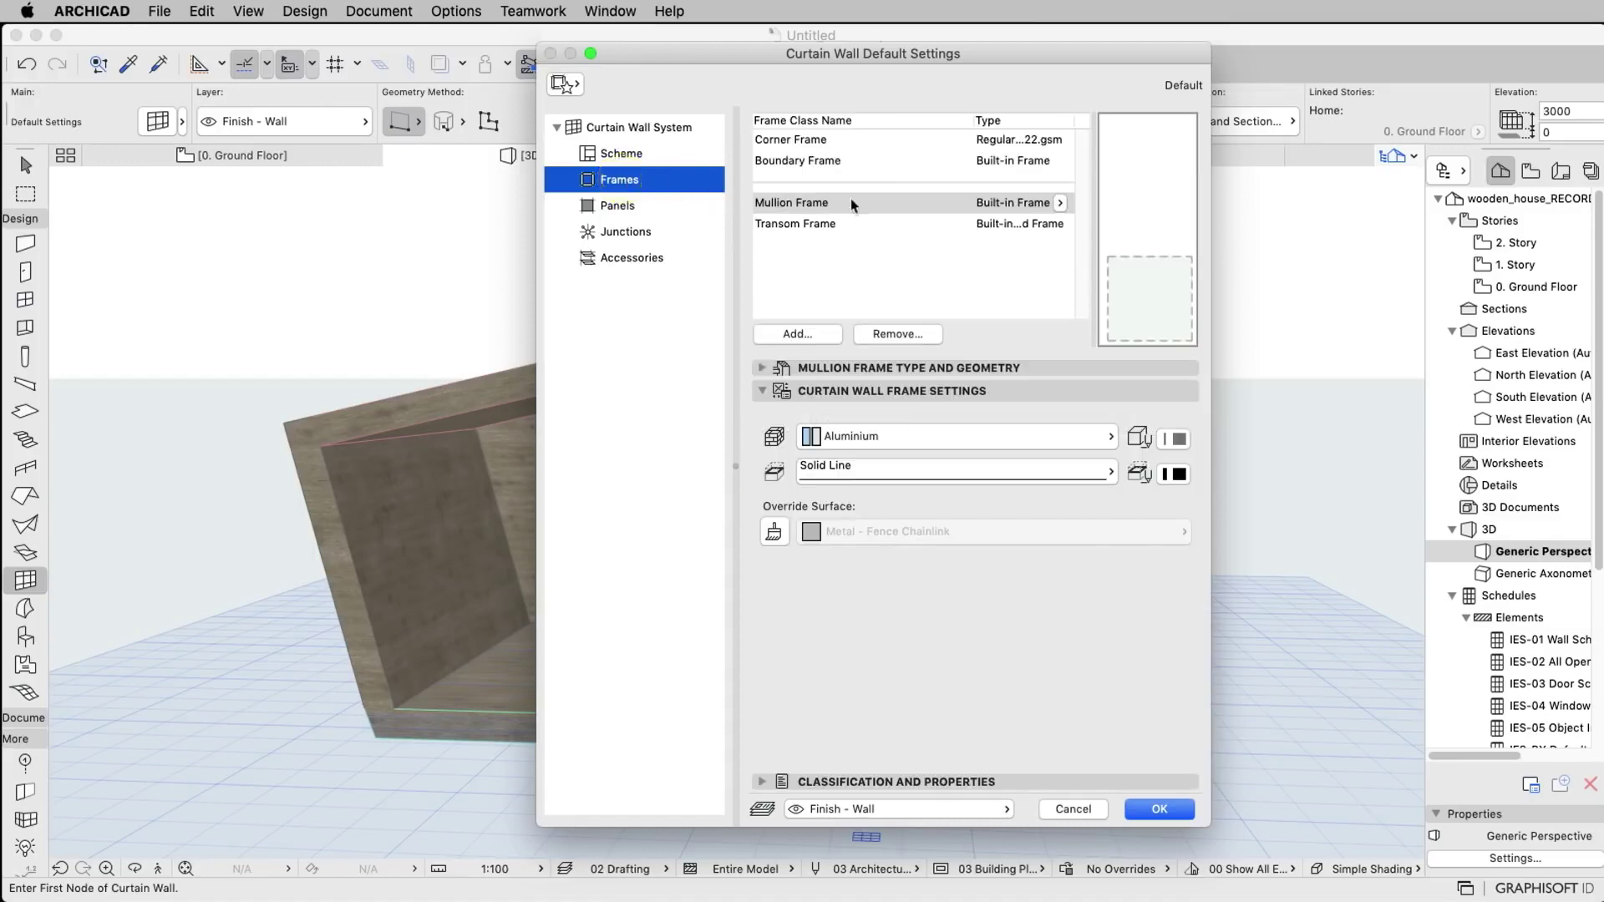
pyautogui.click(774, 532)
pyautogui.click(848, 535)
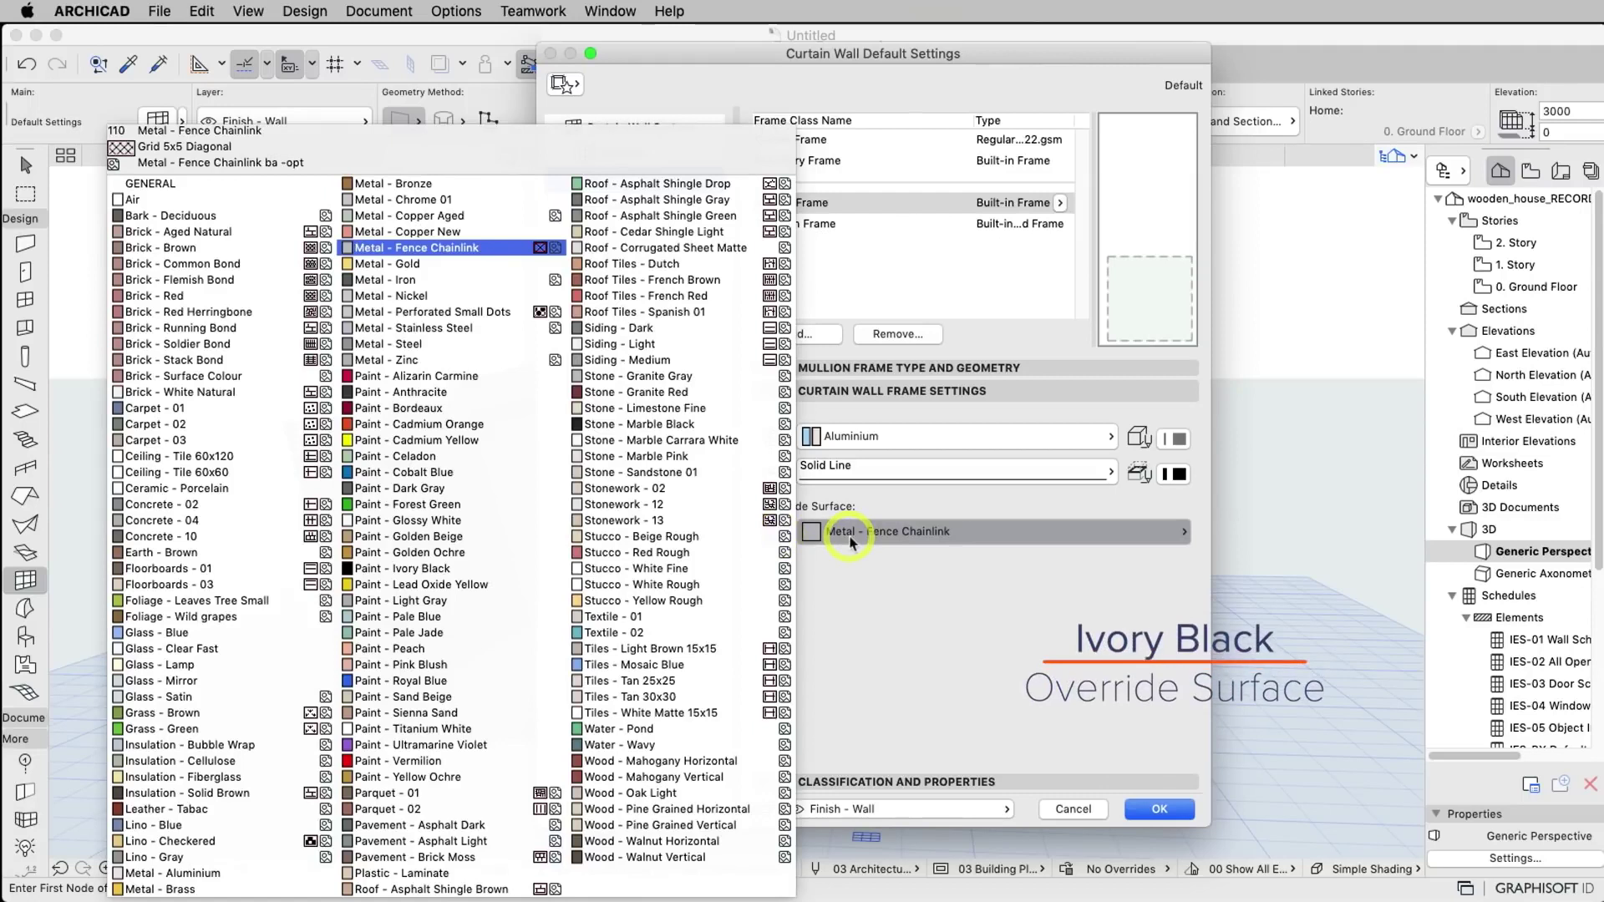
pyautogui.write('i')
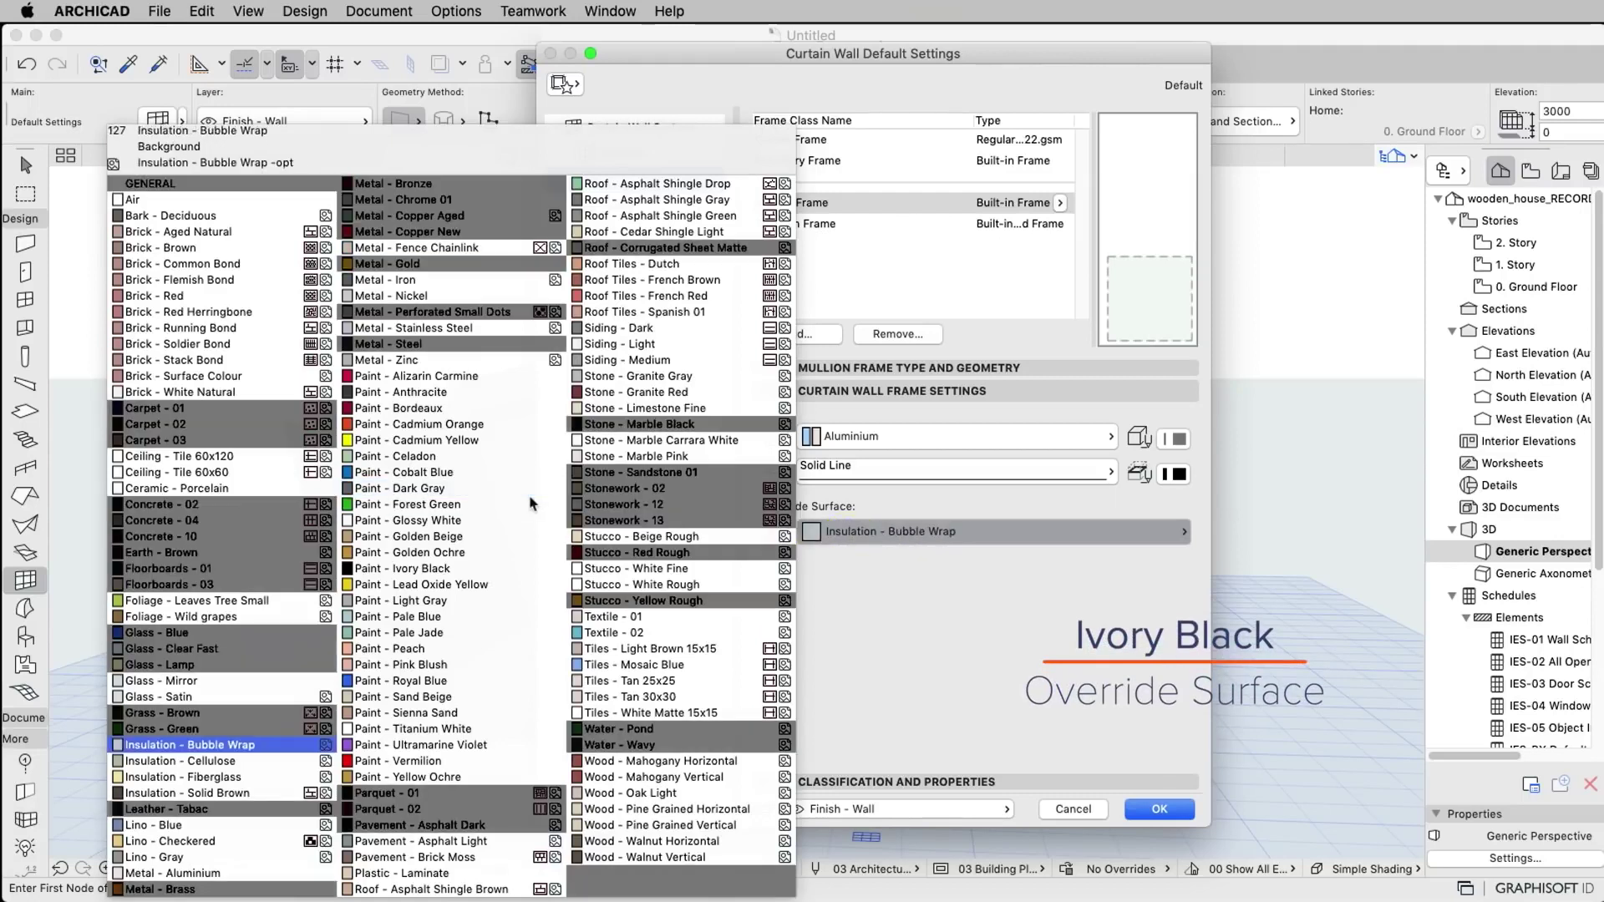
pyautogui.click(427, 571)
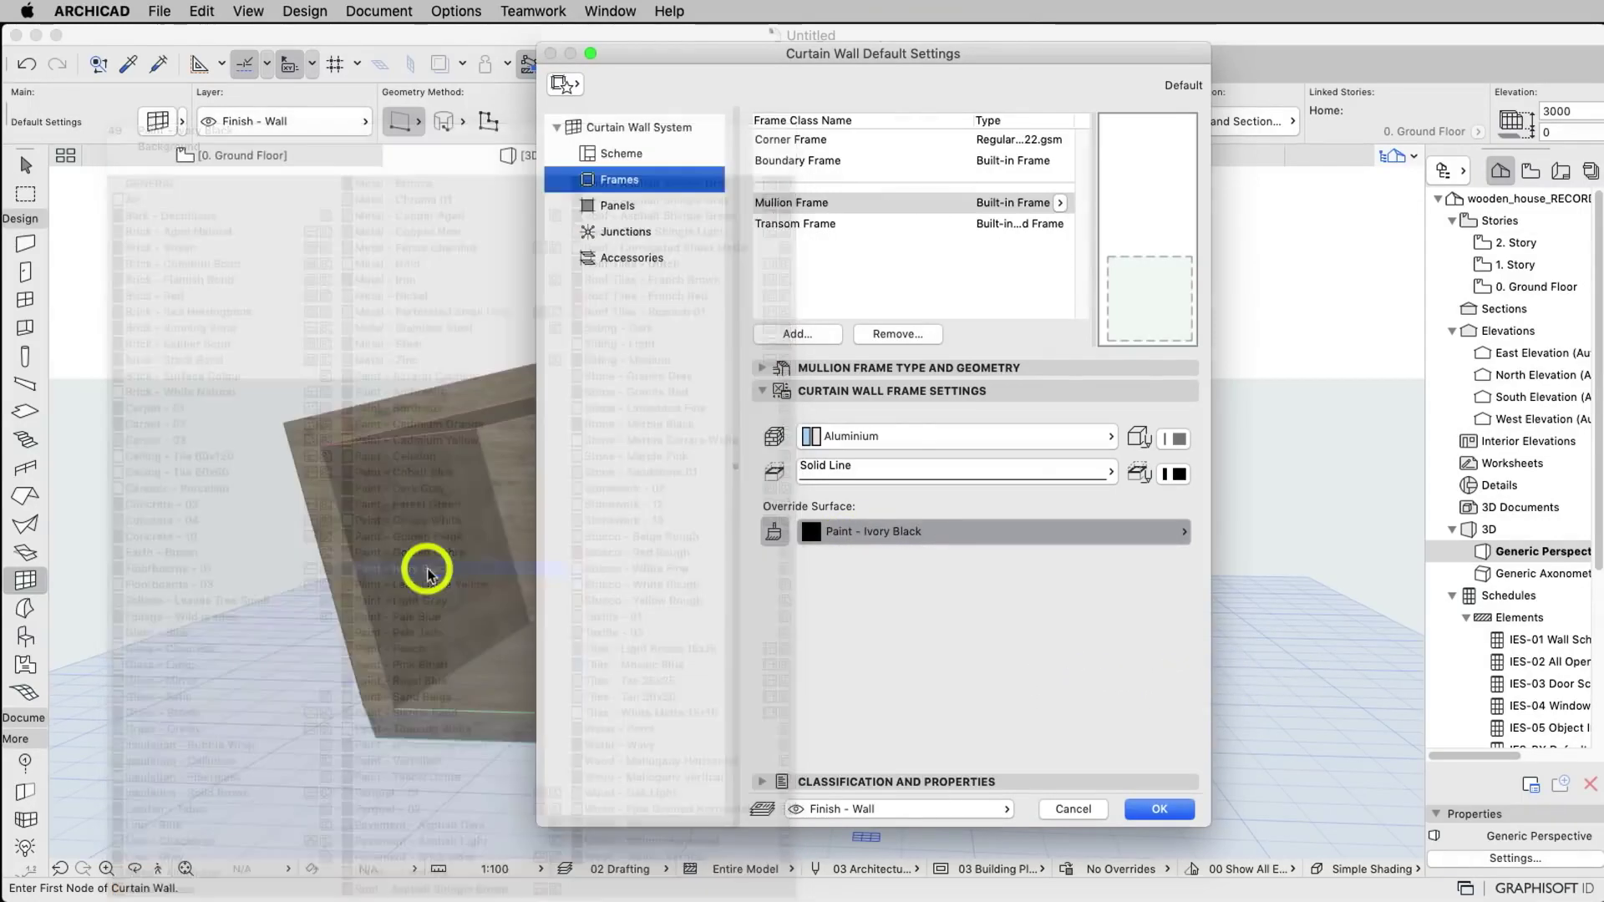
pyautogui.click(836, 166)
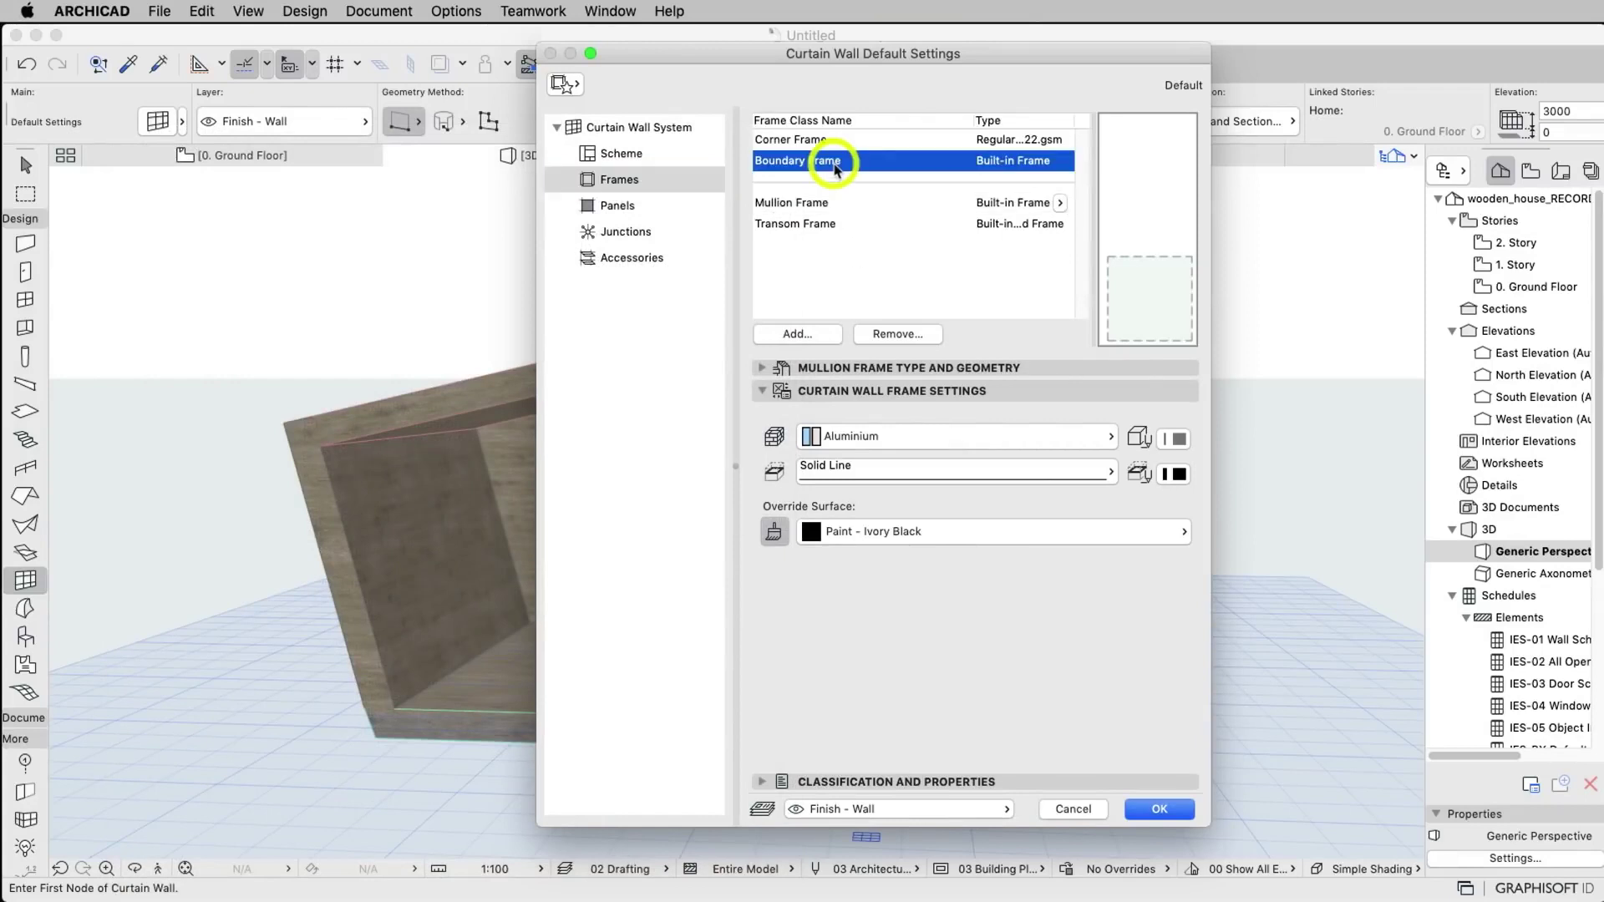
pyautogui.click(770, 531)
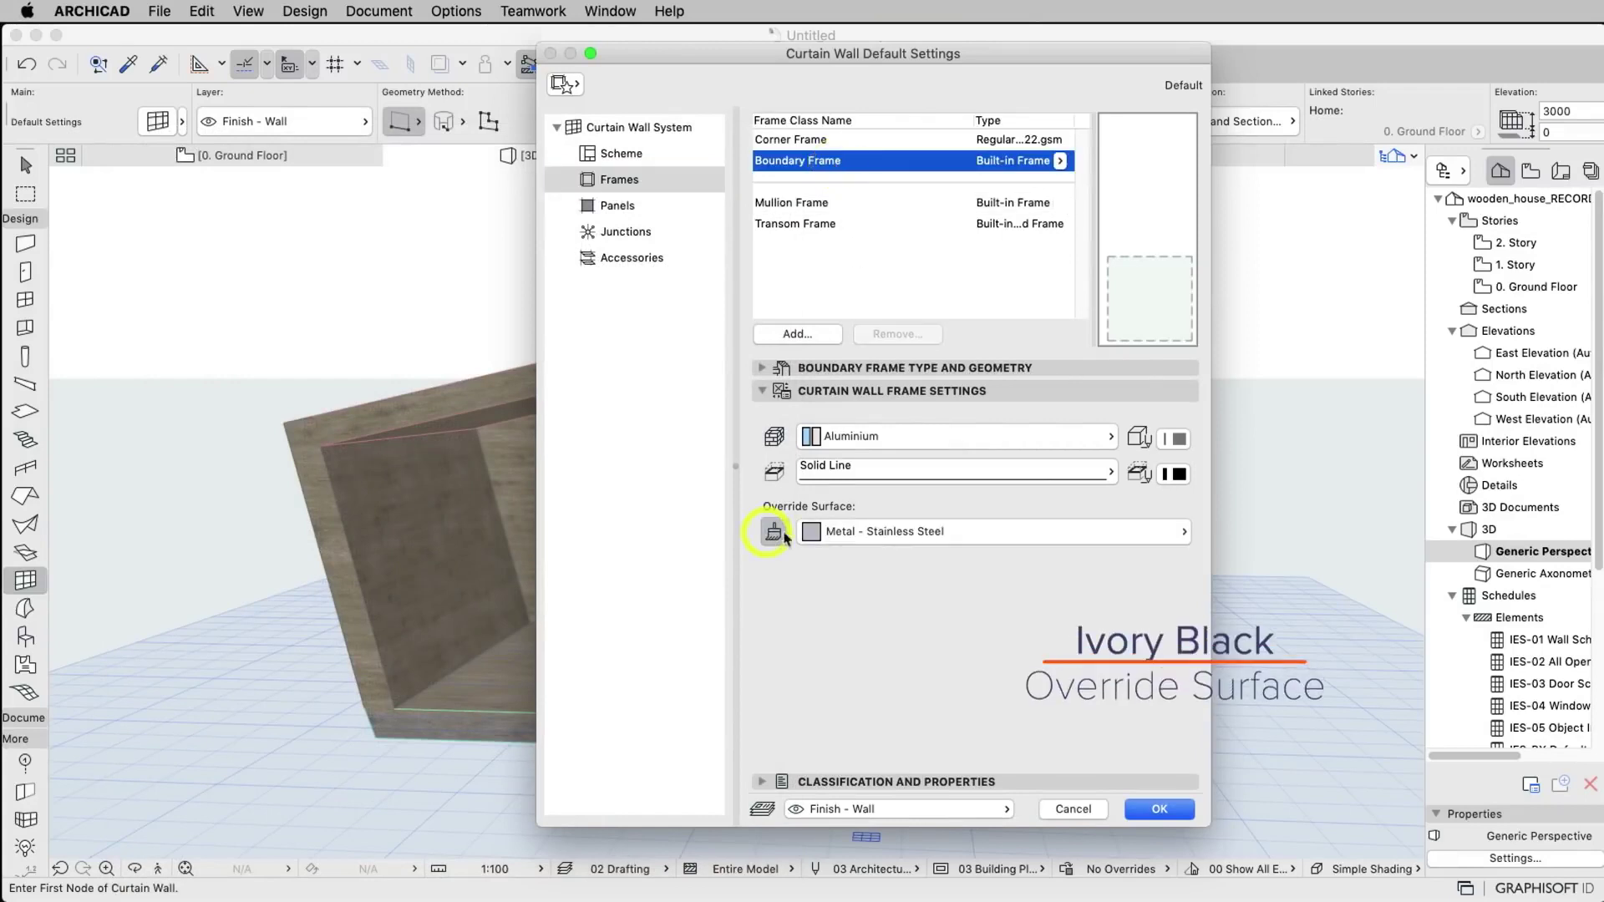
pyautogui.click(861, 535)
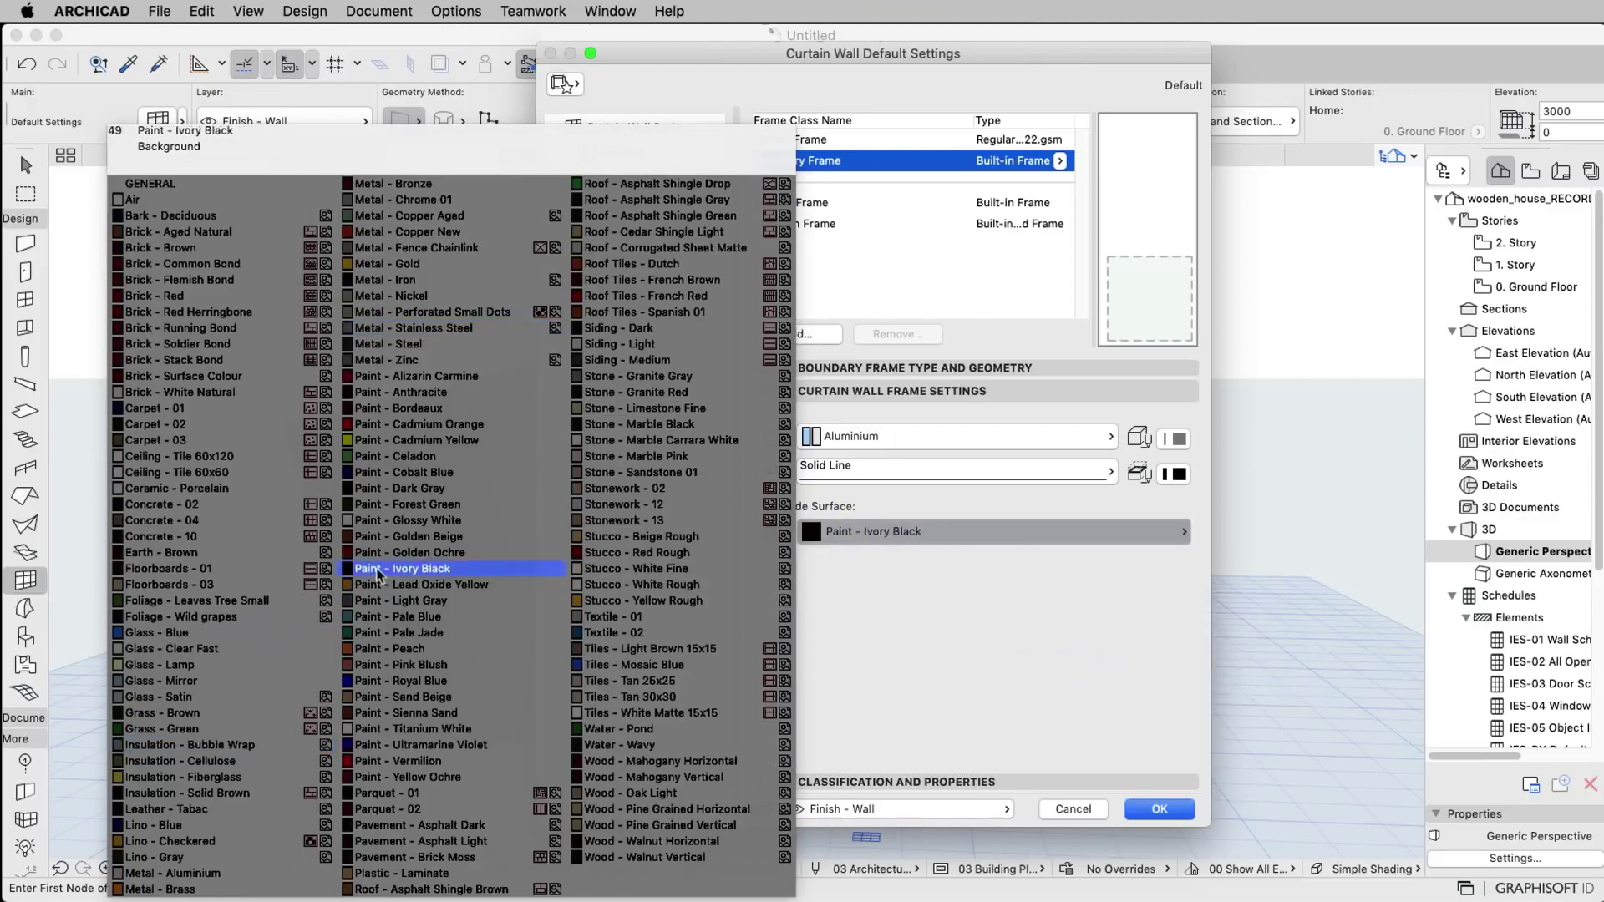
pyautogui.click(520, 568)
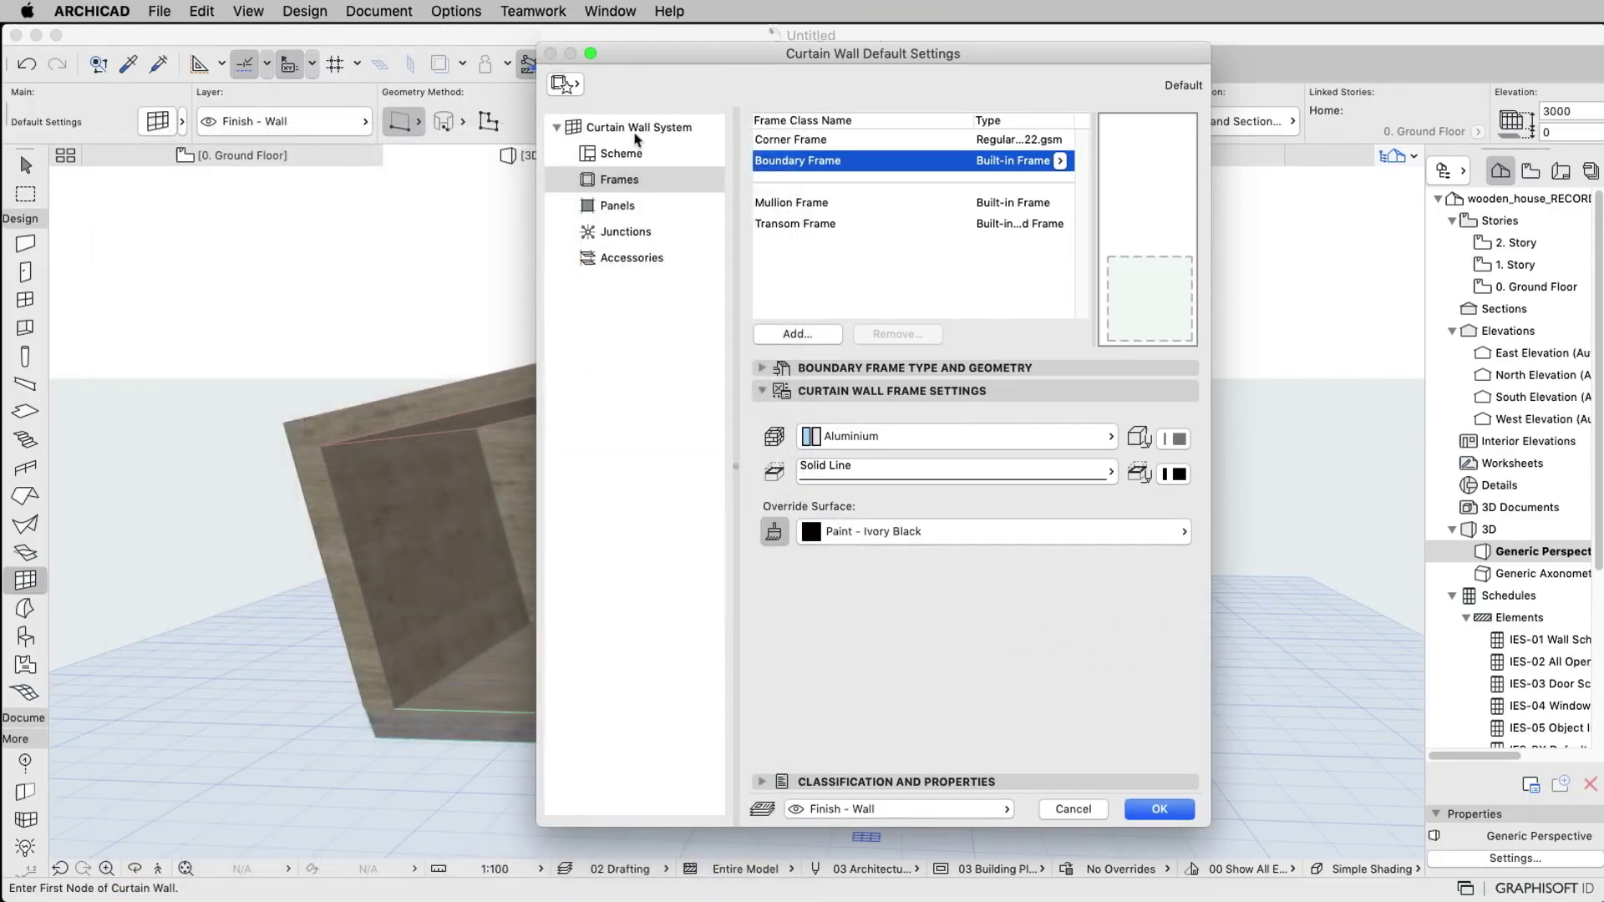
# Set panel-centre offset to 0 and place boundary frames Inside Boundary.
pyautogui.click(635, 127)
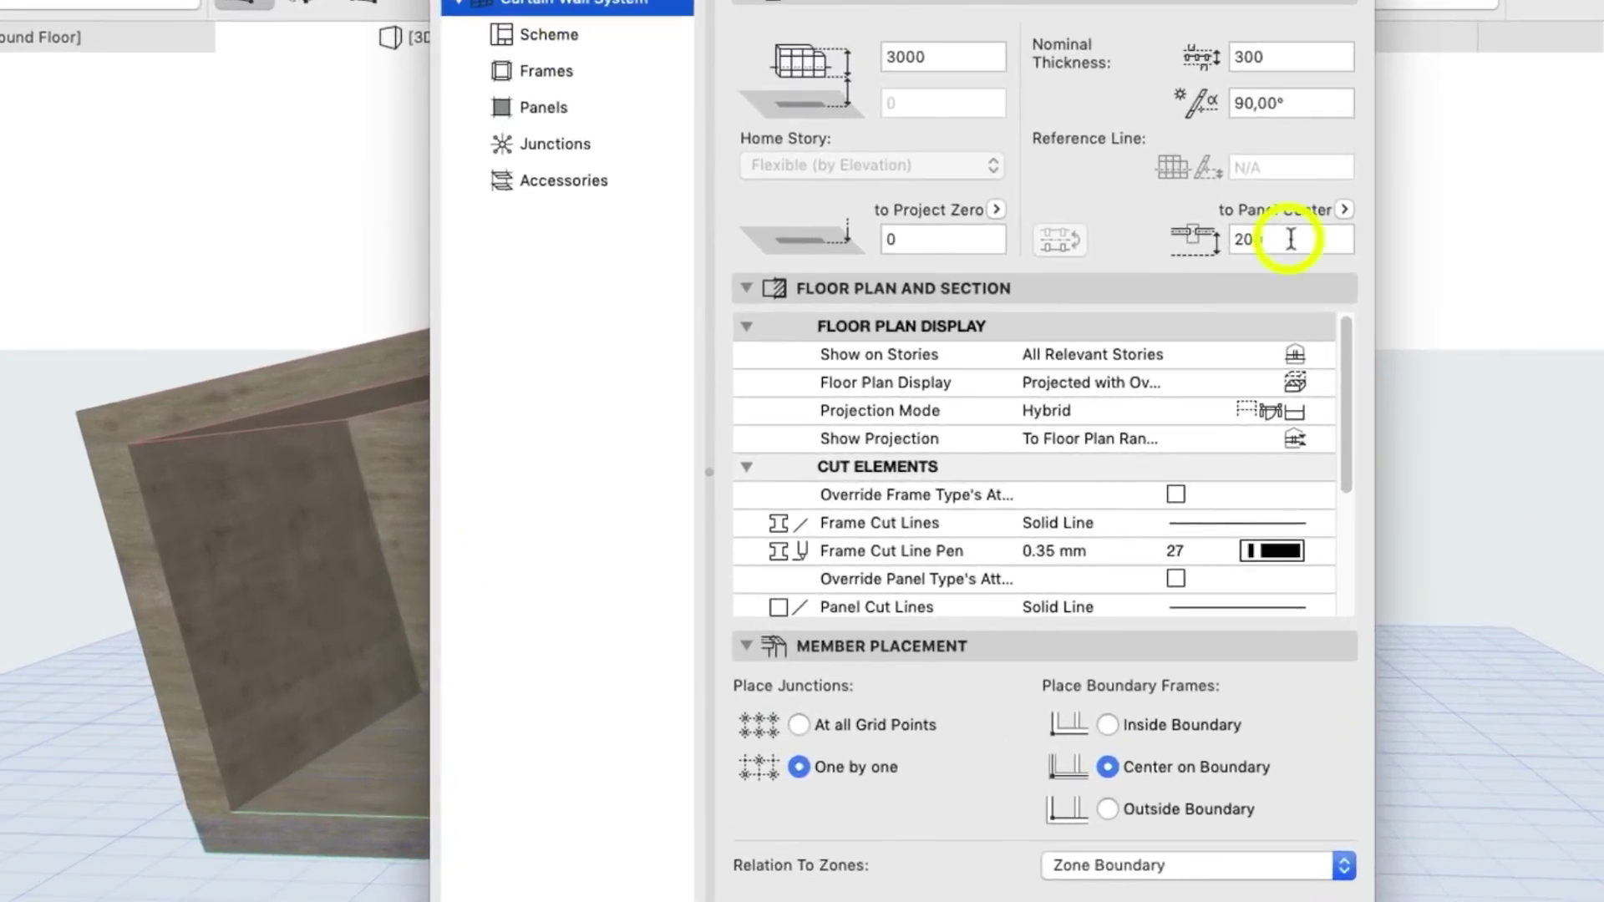
pyautogui.moveTo(1190, 299); pyautogui.dragTo(1086, 300)
pyautogui.write('0')
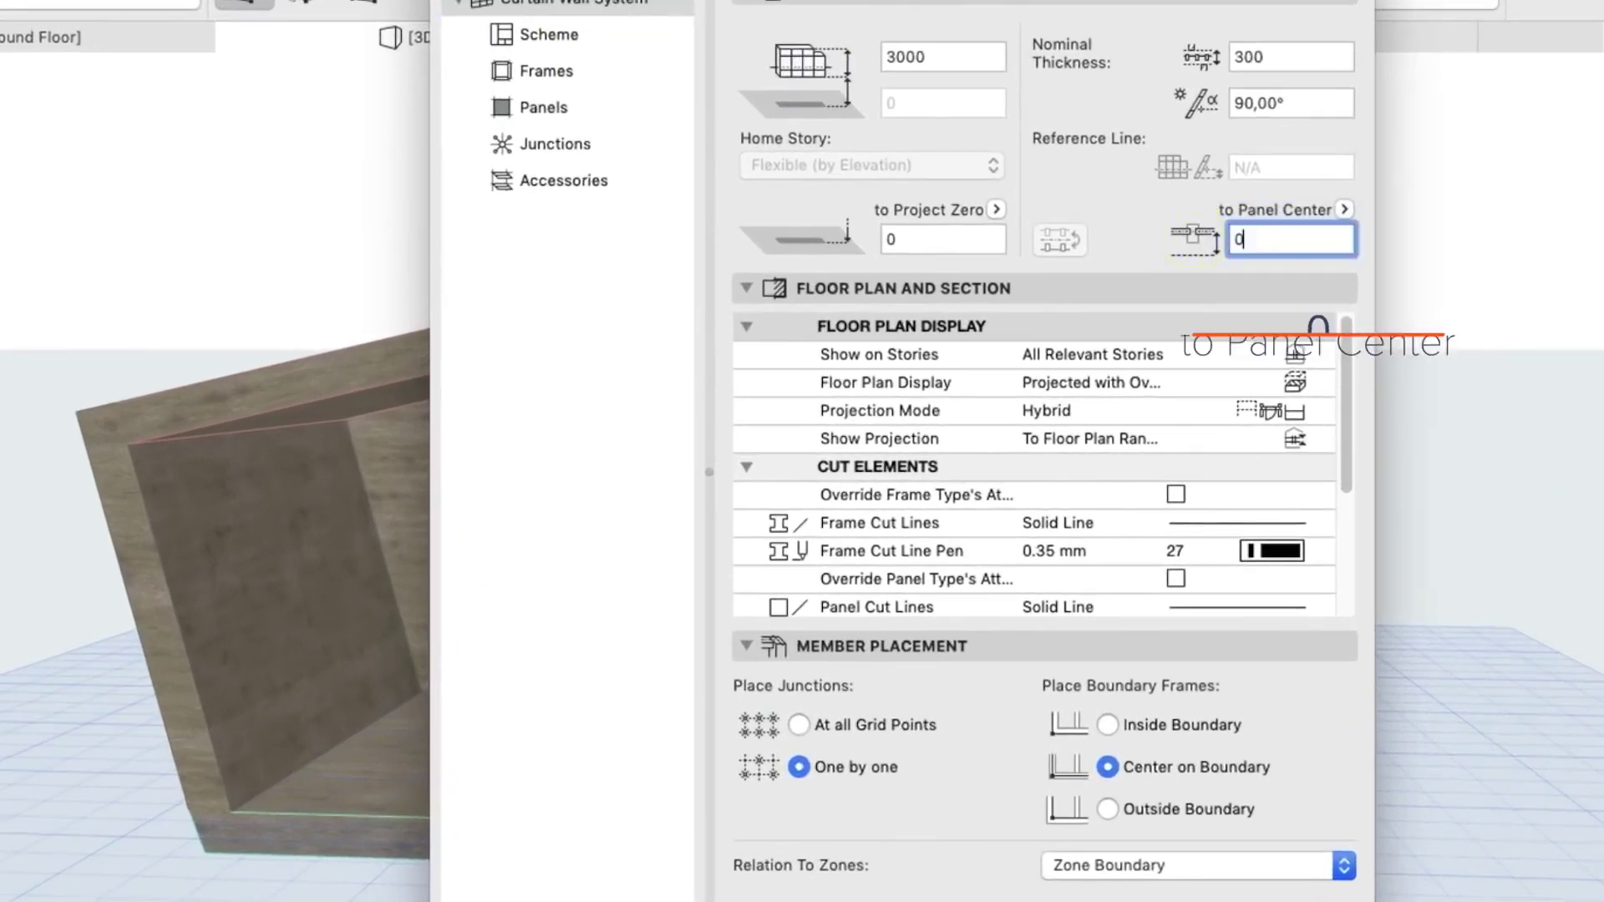
pyautogui.click(1106, 725)
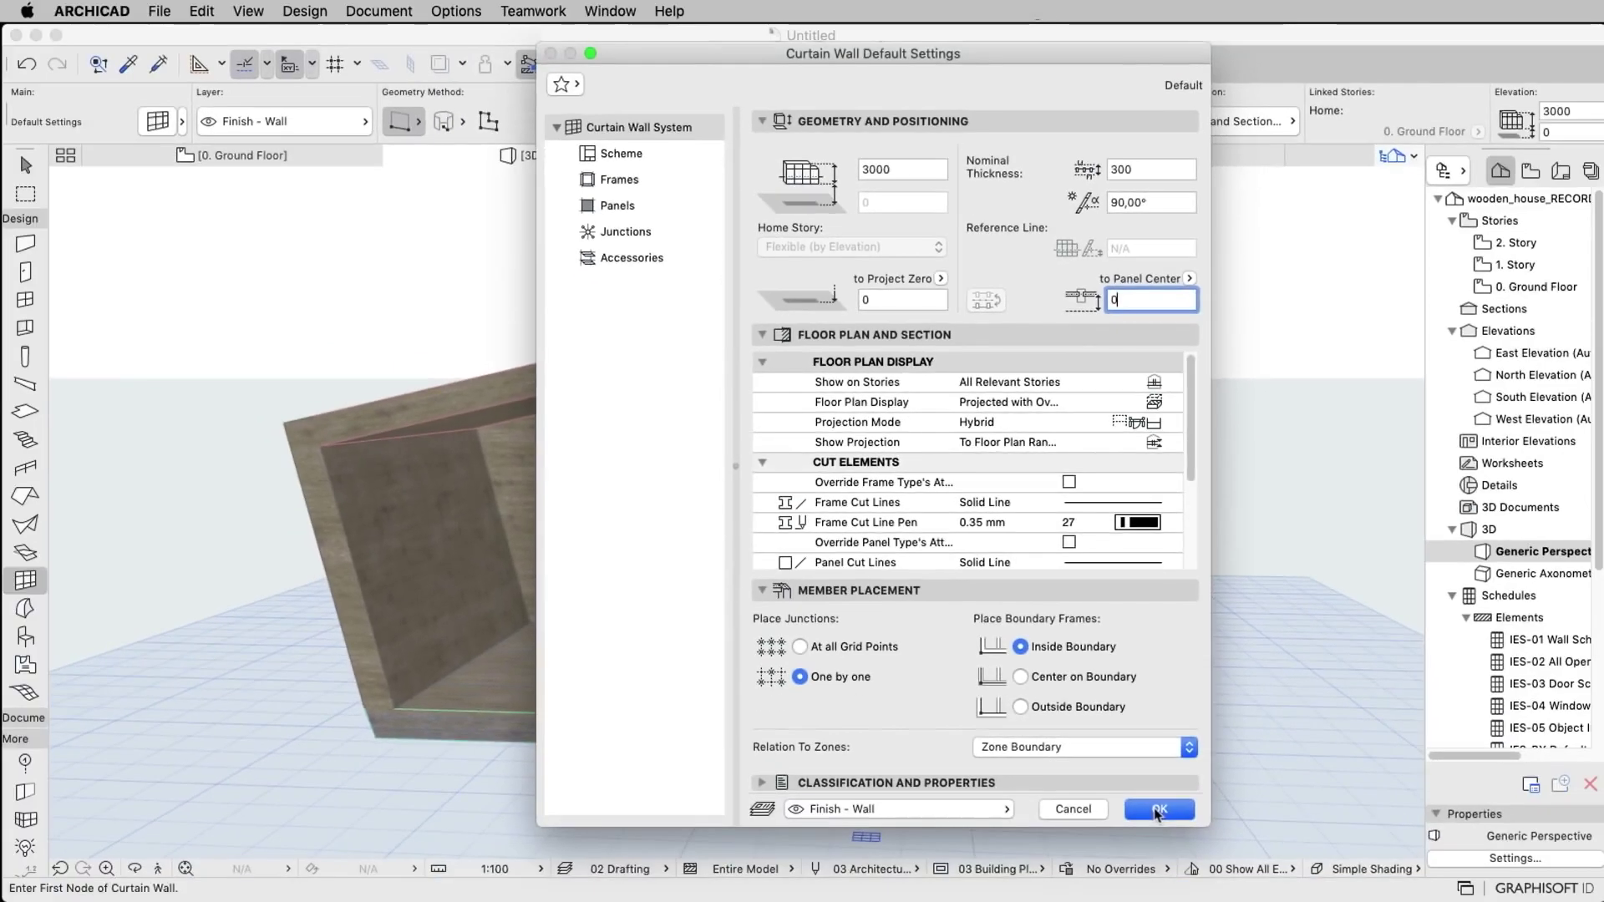
pyautogui.click(1154, 809)
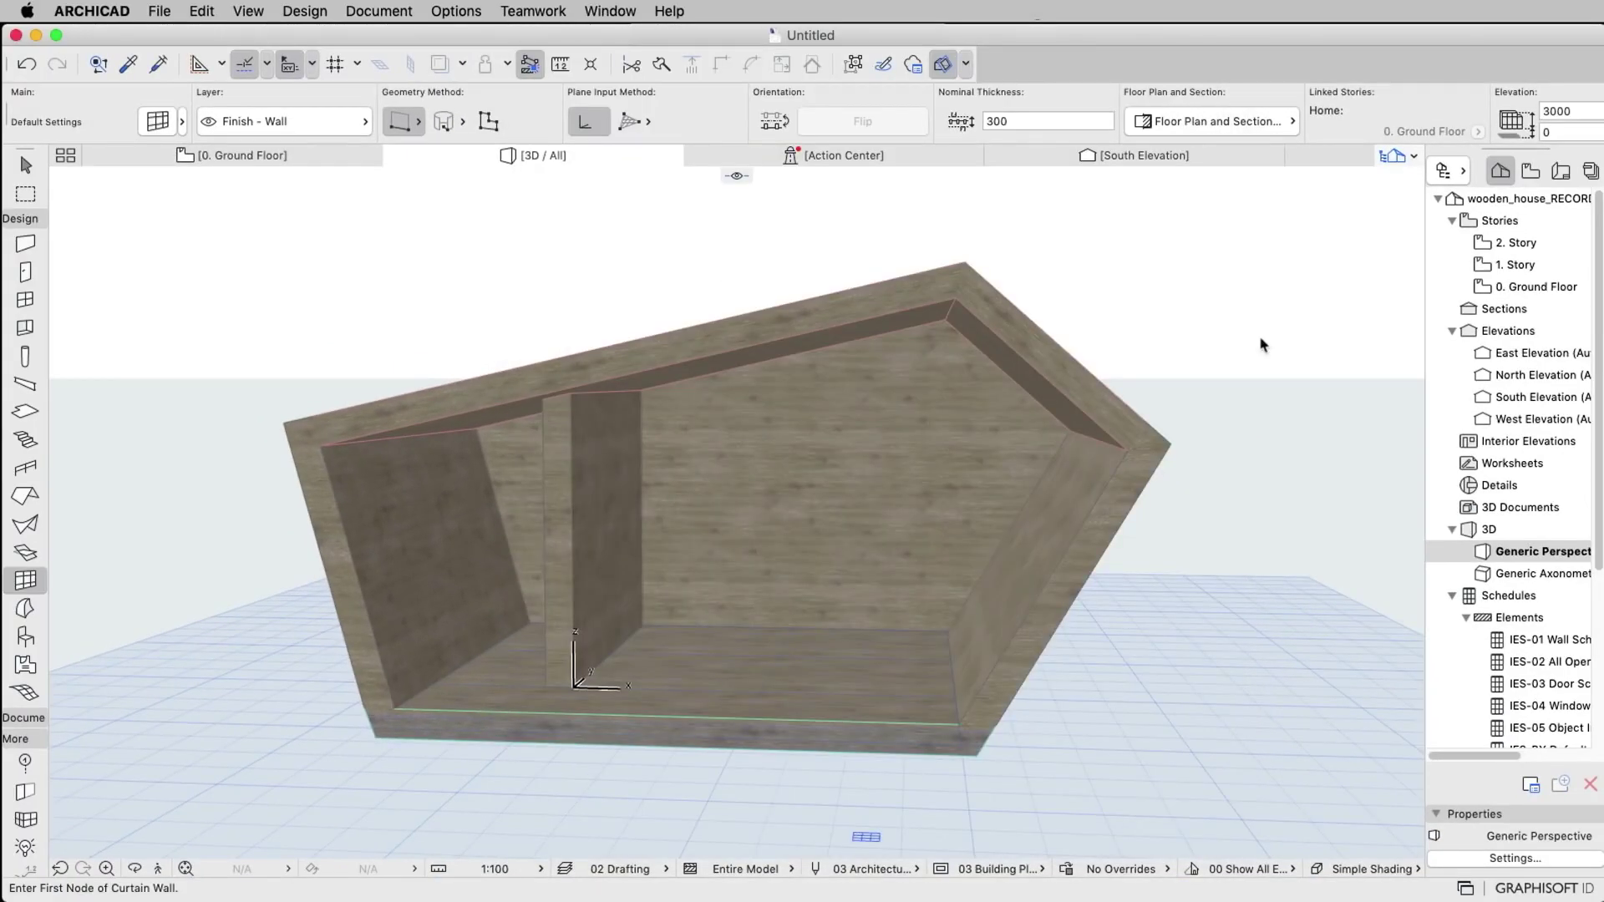
# On the Ground Floor plan, draw a curtain wall rightward from the interior wall's end.
pyautogui.doubleClick(1516, 288)
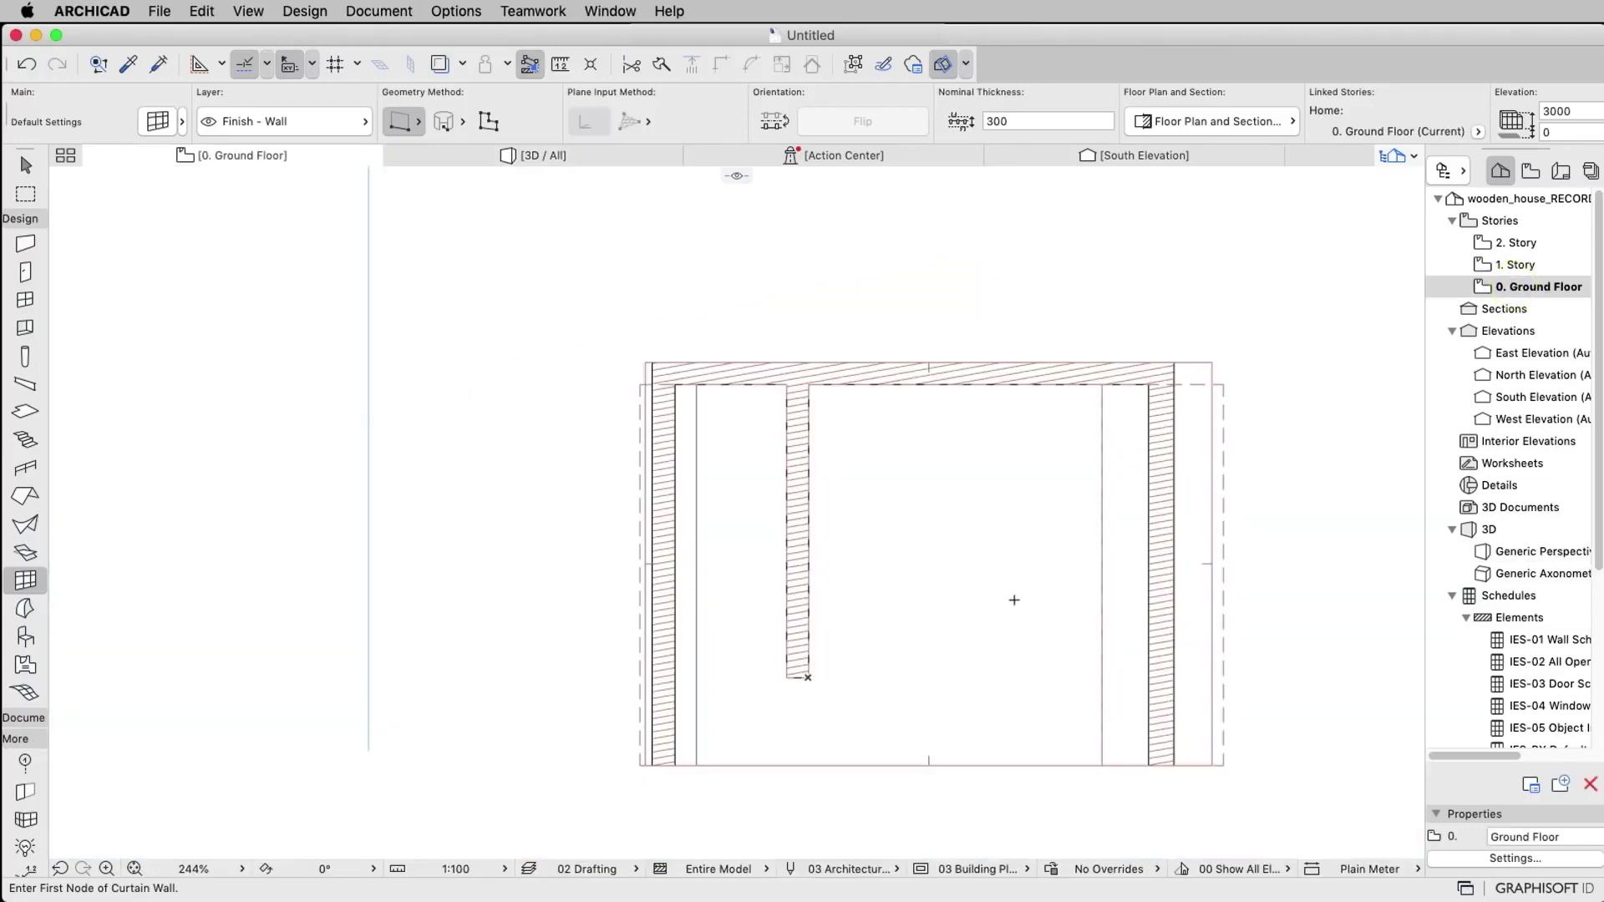
pyautogui.moveTo(930, 560); pyautogui.dragTo(776, 503, button='middle')
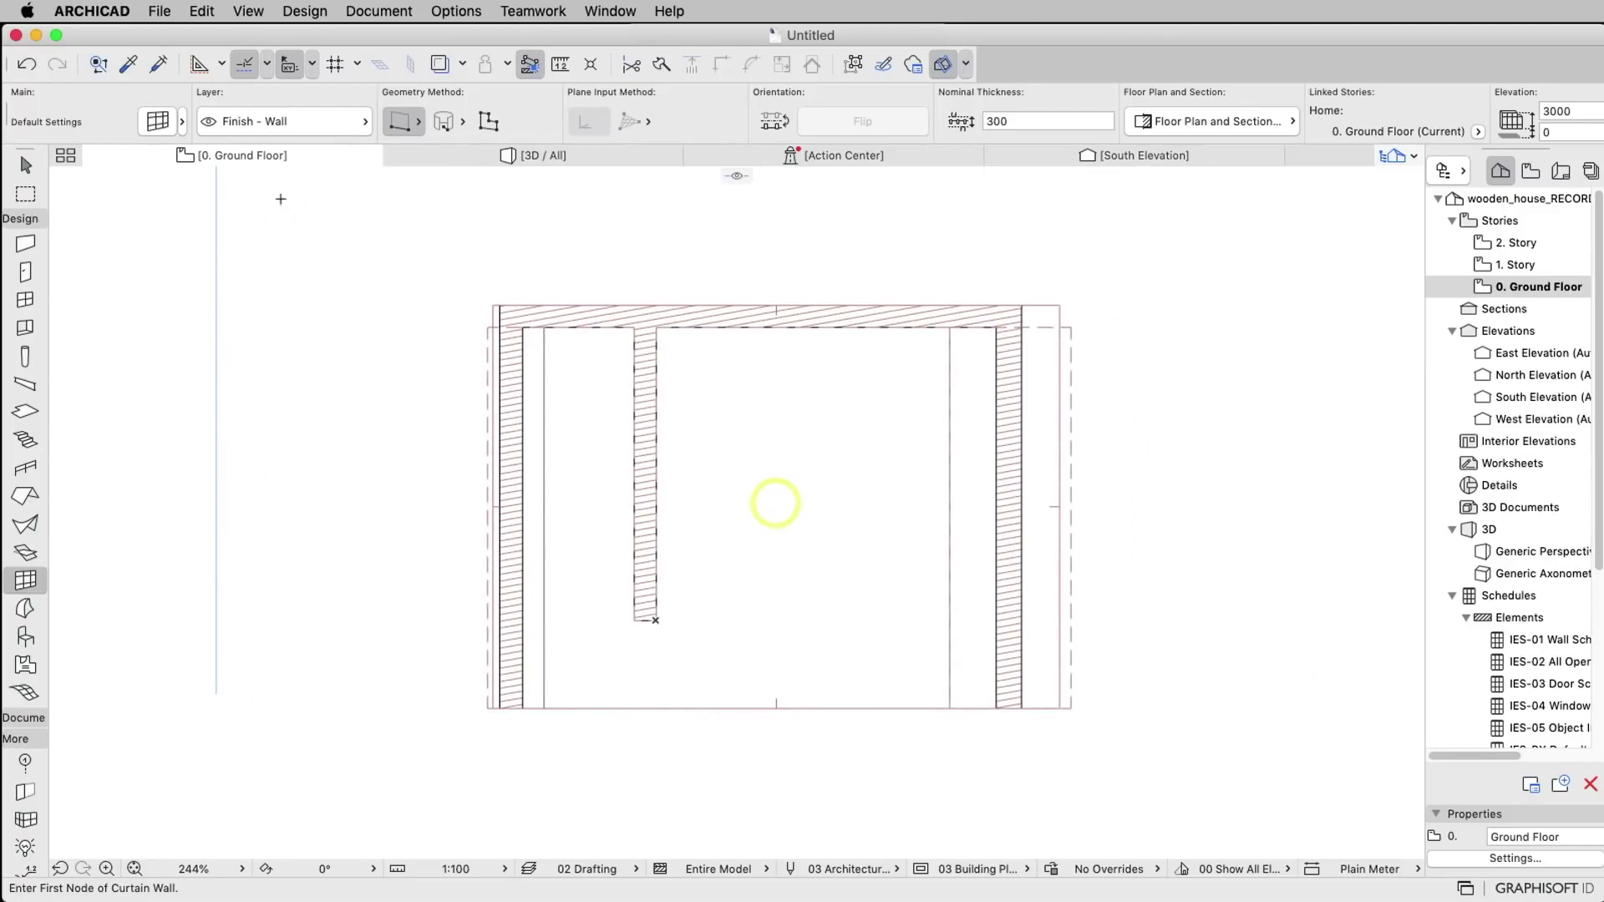
pyautogui.click(657, 619)
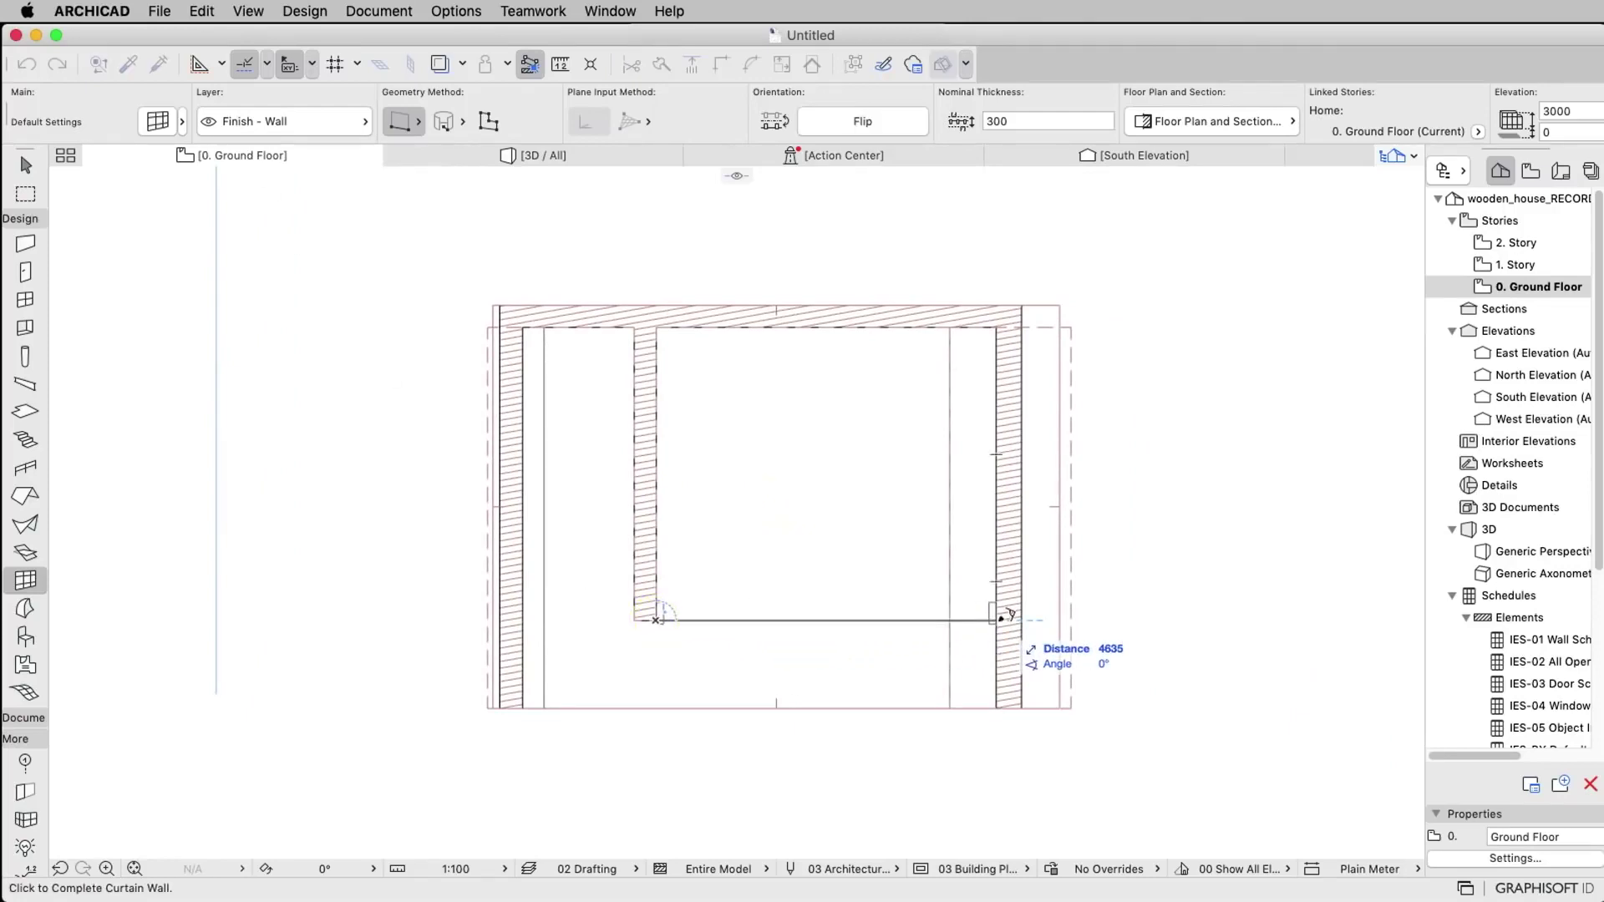
pyautogui.click(1001, 618)
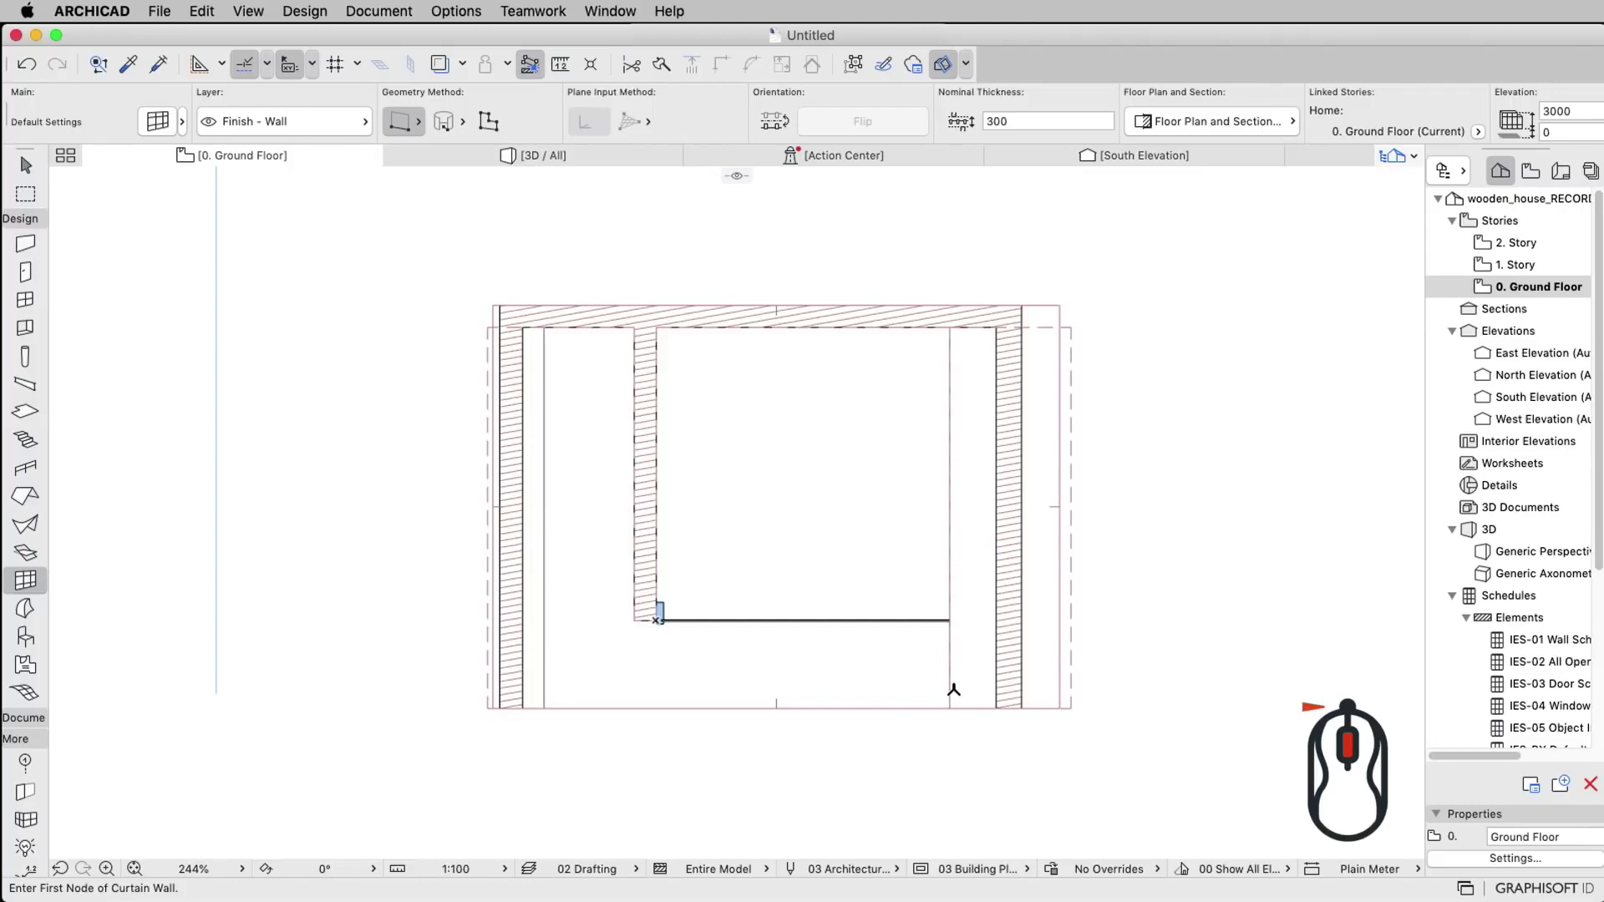
pyautogui.moveTo(933, 620); pyautogui.dragTo(820, 322, button='middle')
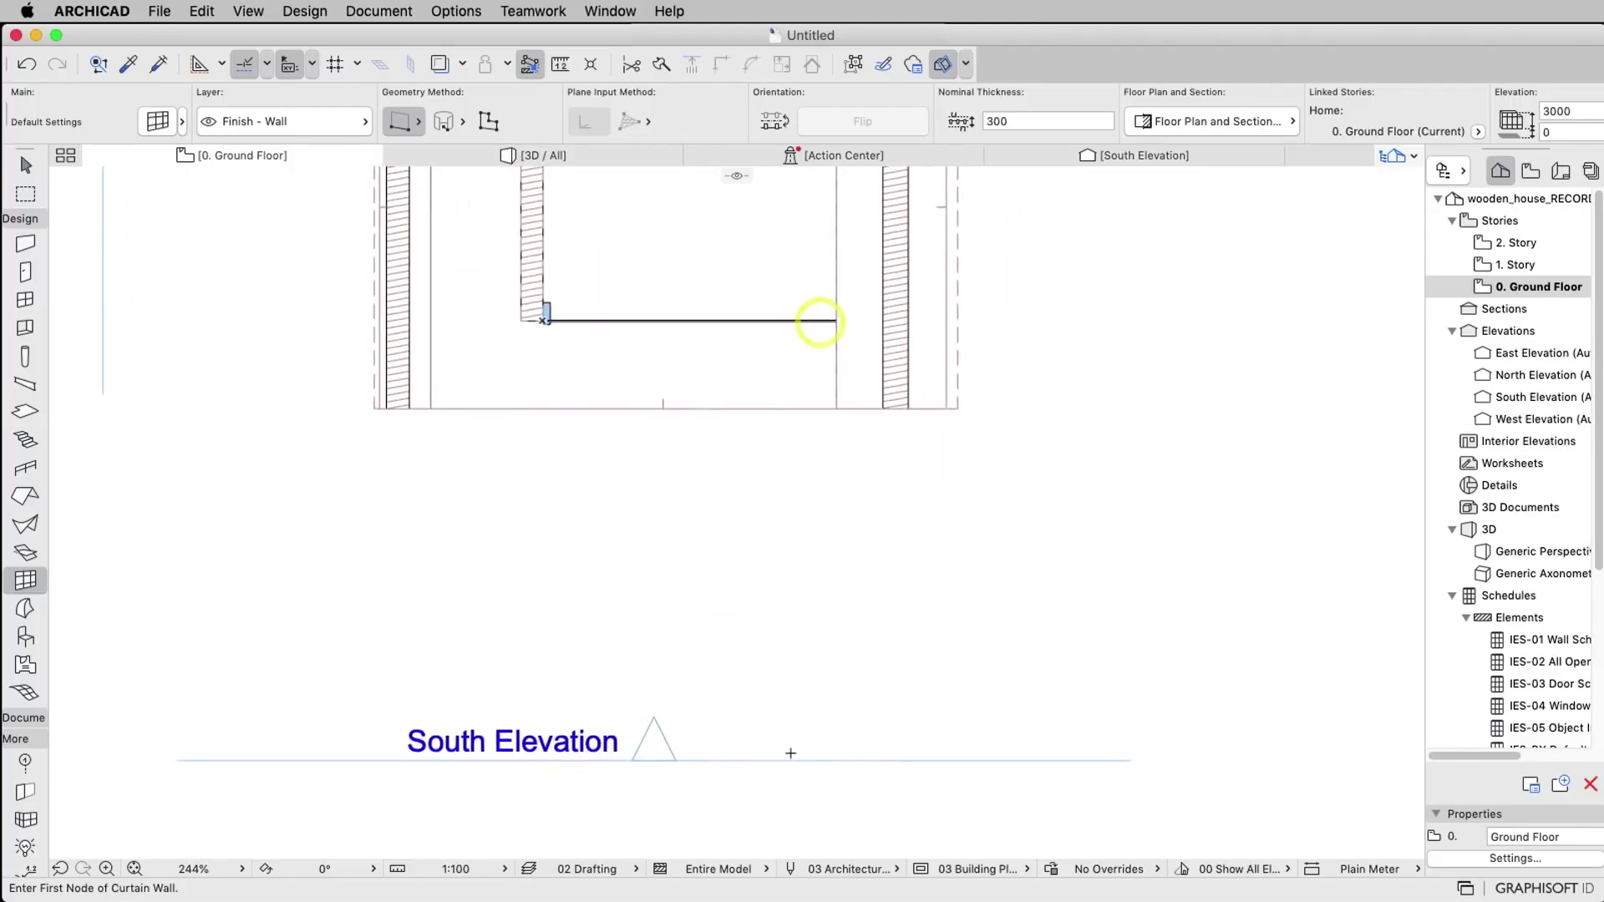
pyautogui.keyDown('shift'); pyautogui.click(766, 761); pyautogui.keyUp('shift')
# Open the South Elevation with current view settings and select the curtain wall.
pyautogui.rightClick(767, 763)
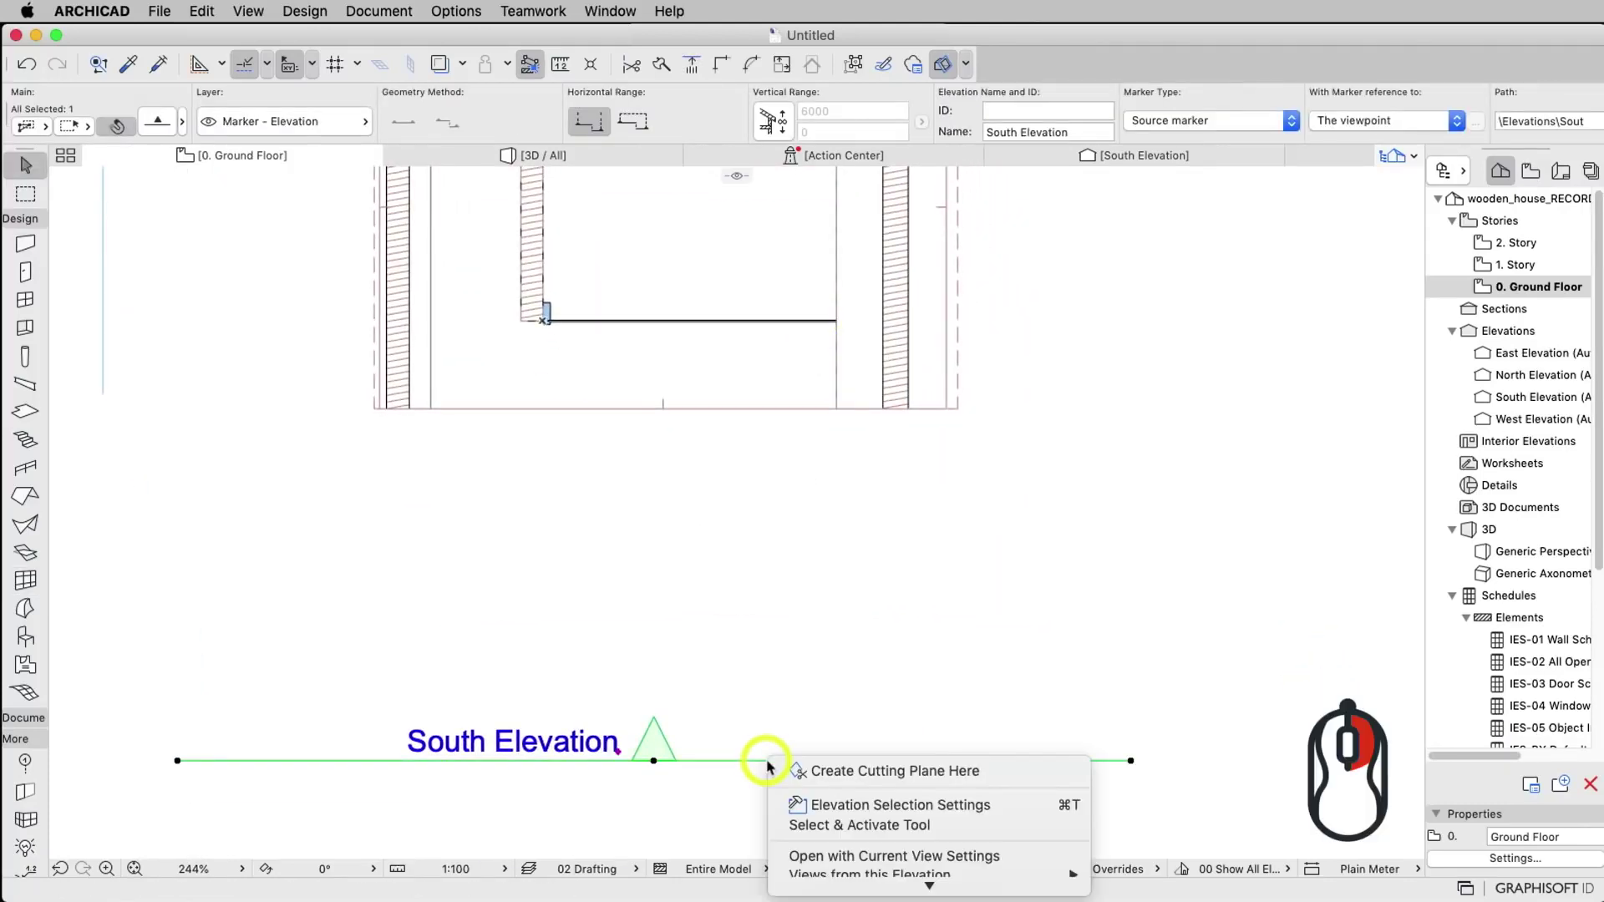
pyautogui.click(898, 857)
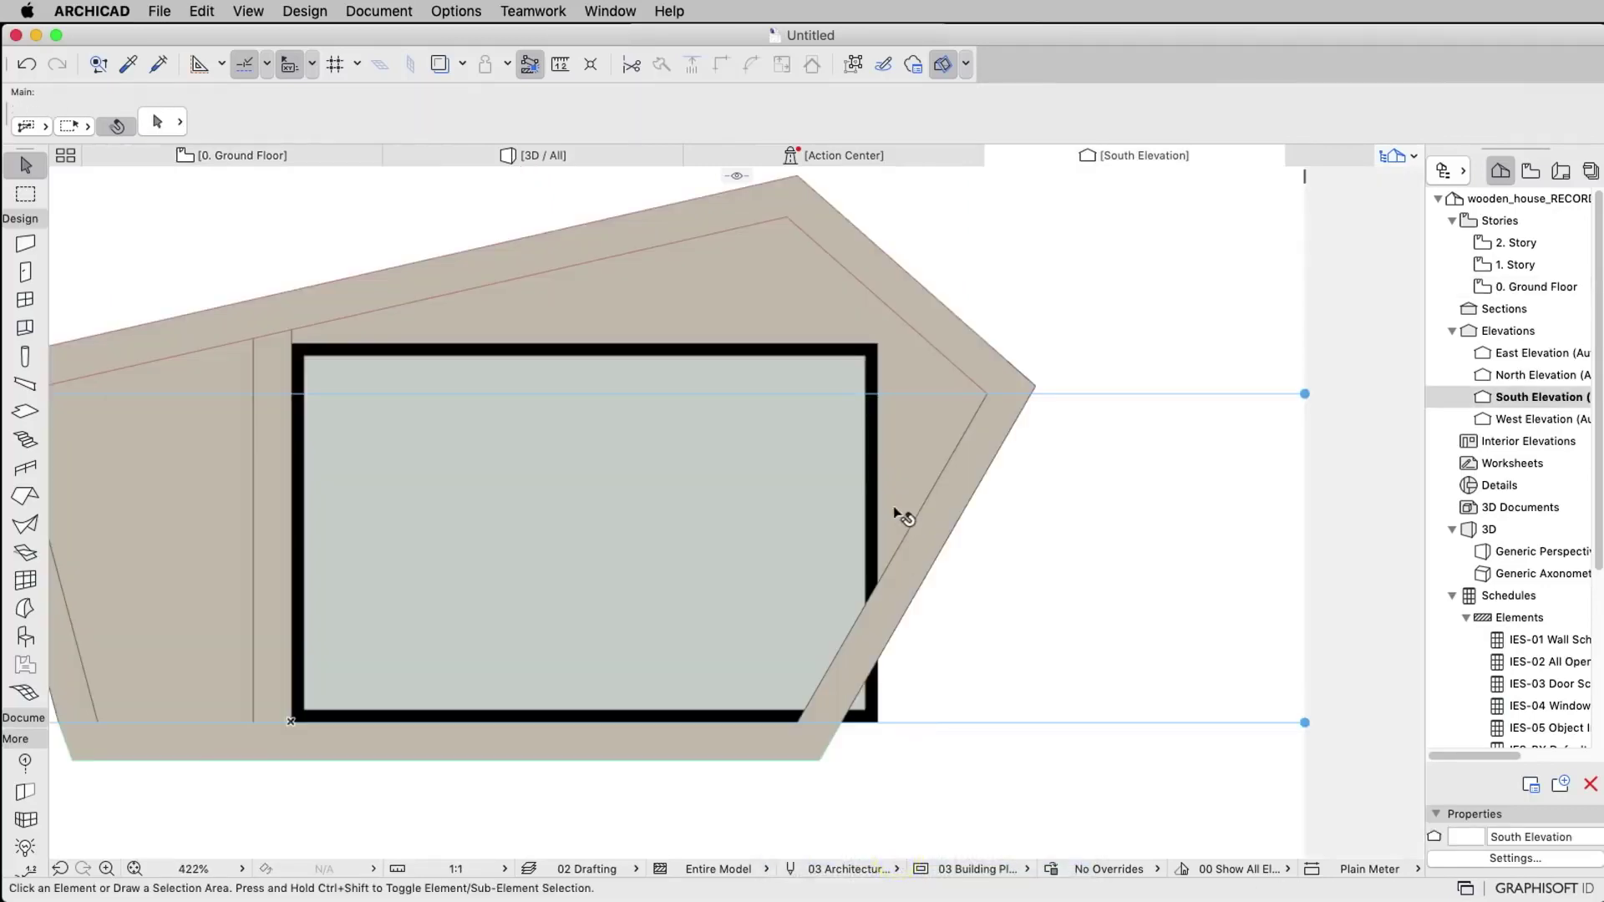
pyautogui.moveTo(612, 490); pyautogui.dragTo(808, 557, button='middle')
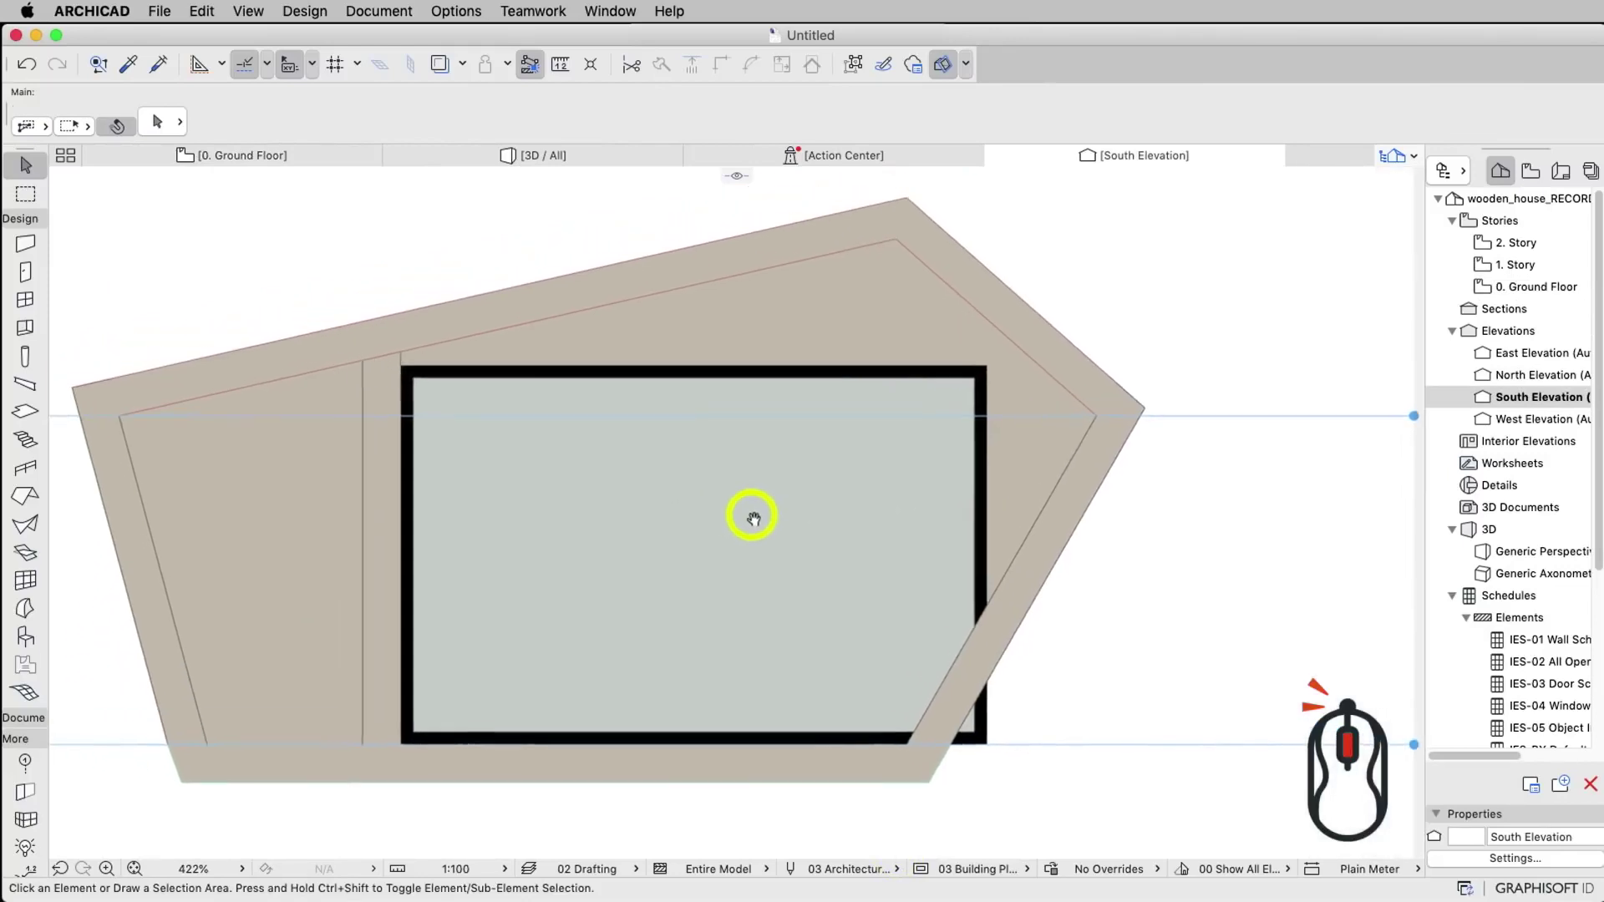
pyautogui.click(751, 399)
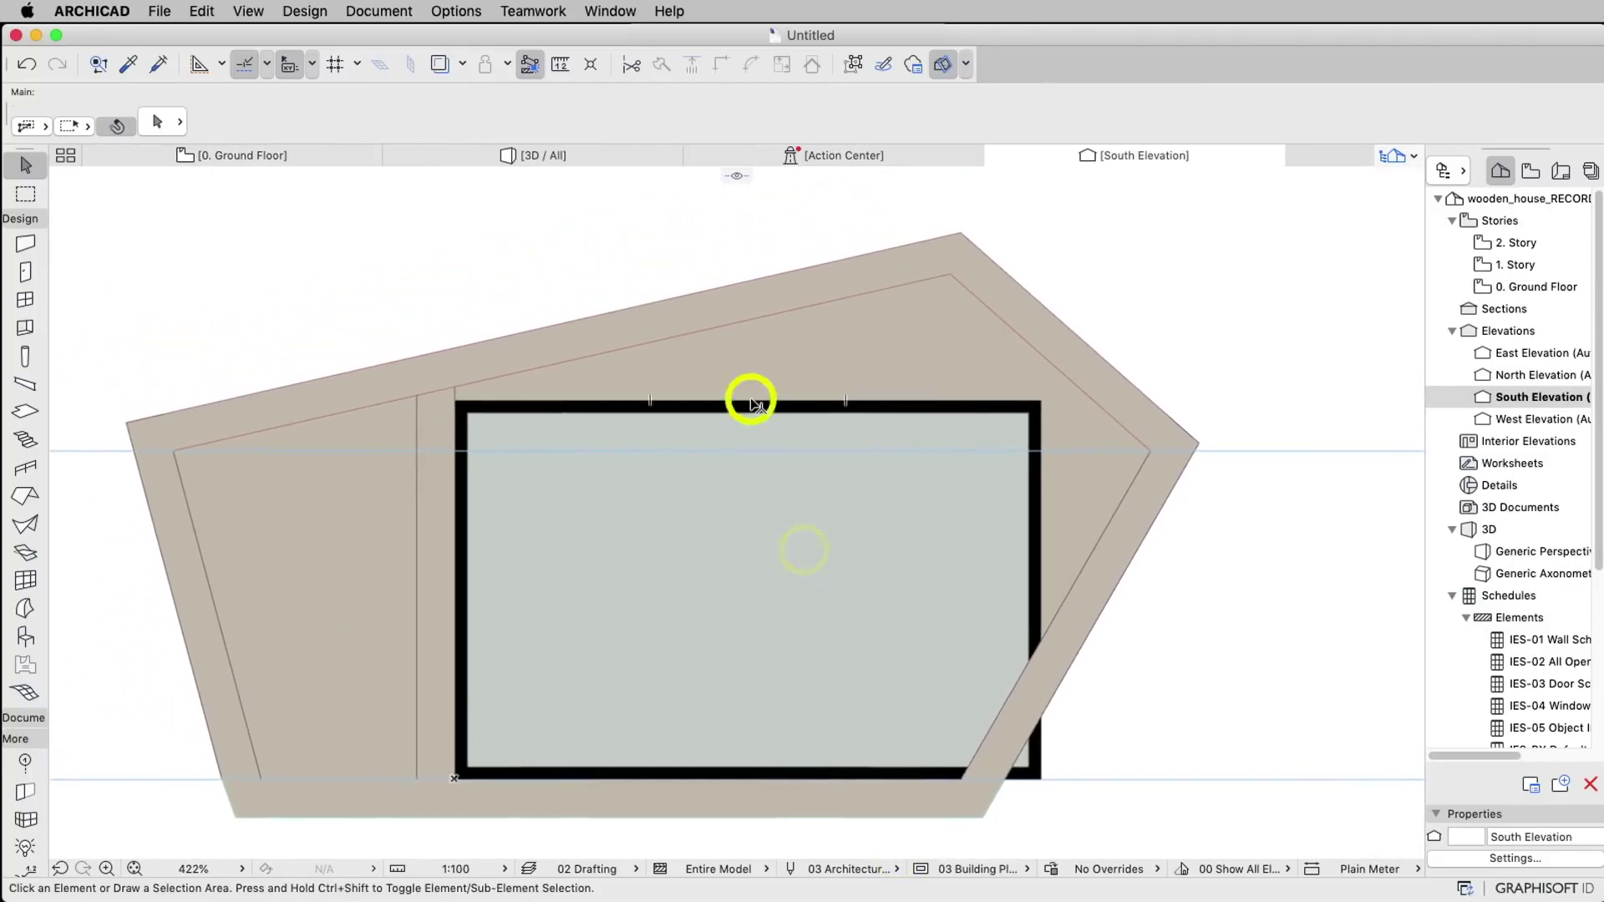
# In curtain wall edit mode, hide frames and panels and move the top-left boundary corner.
pyautogui.click(912, 693)
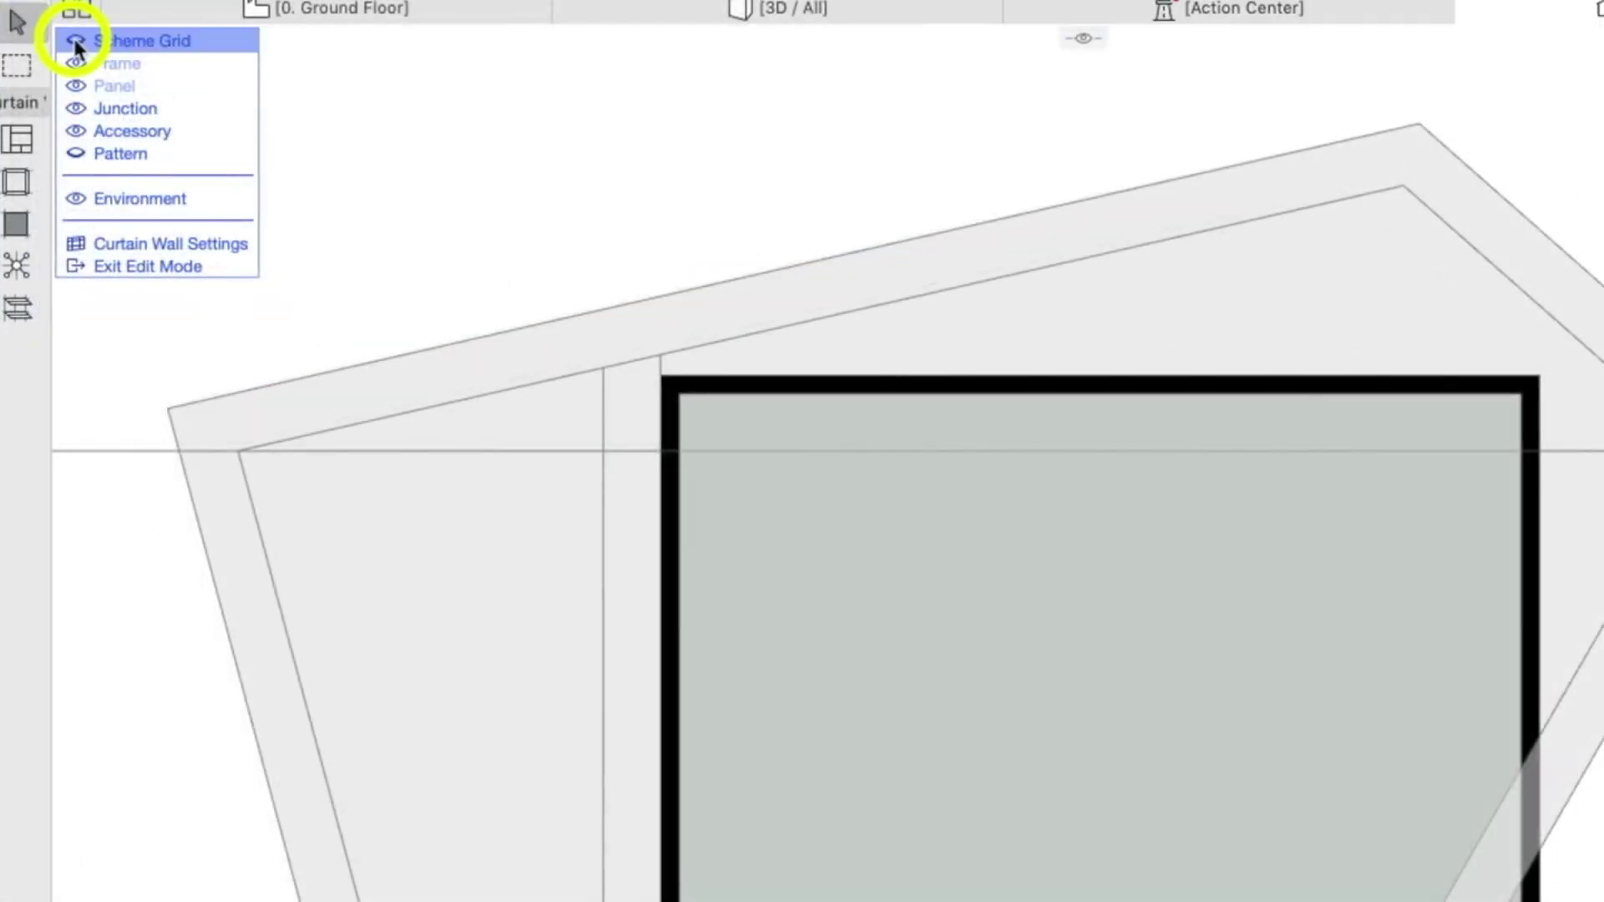
pyautogui.click(75, 63)
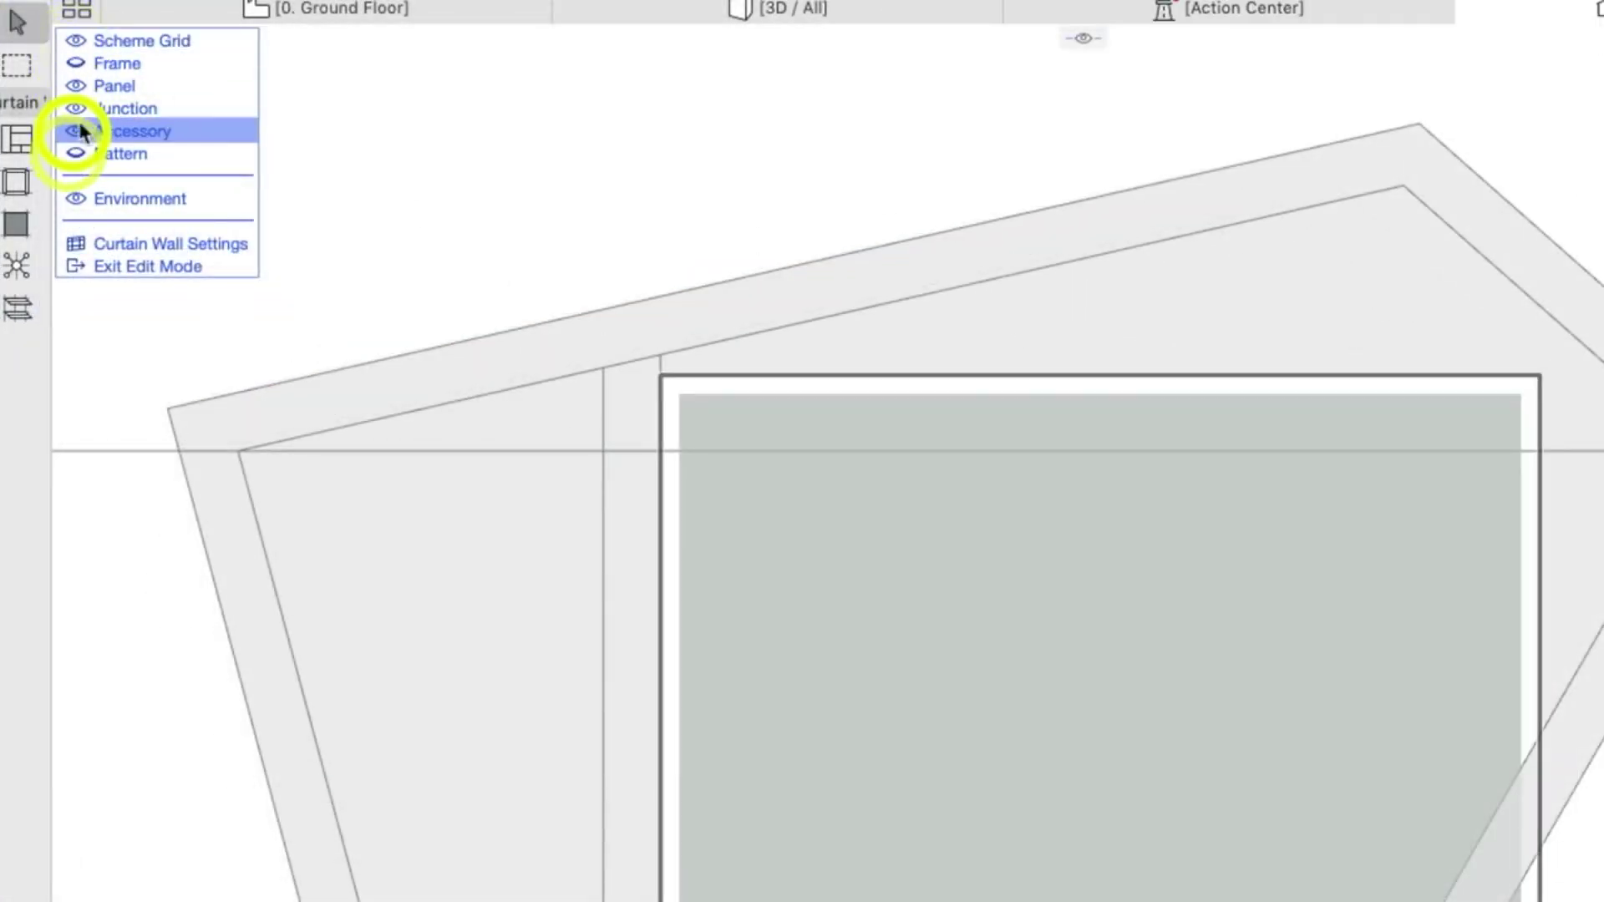
pyautogui.click(77, 87)
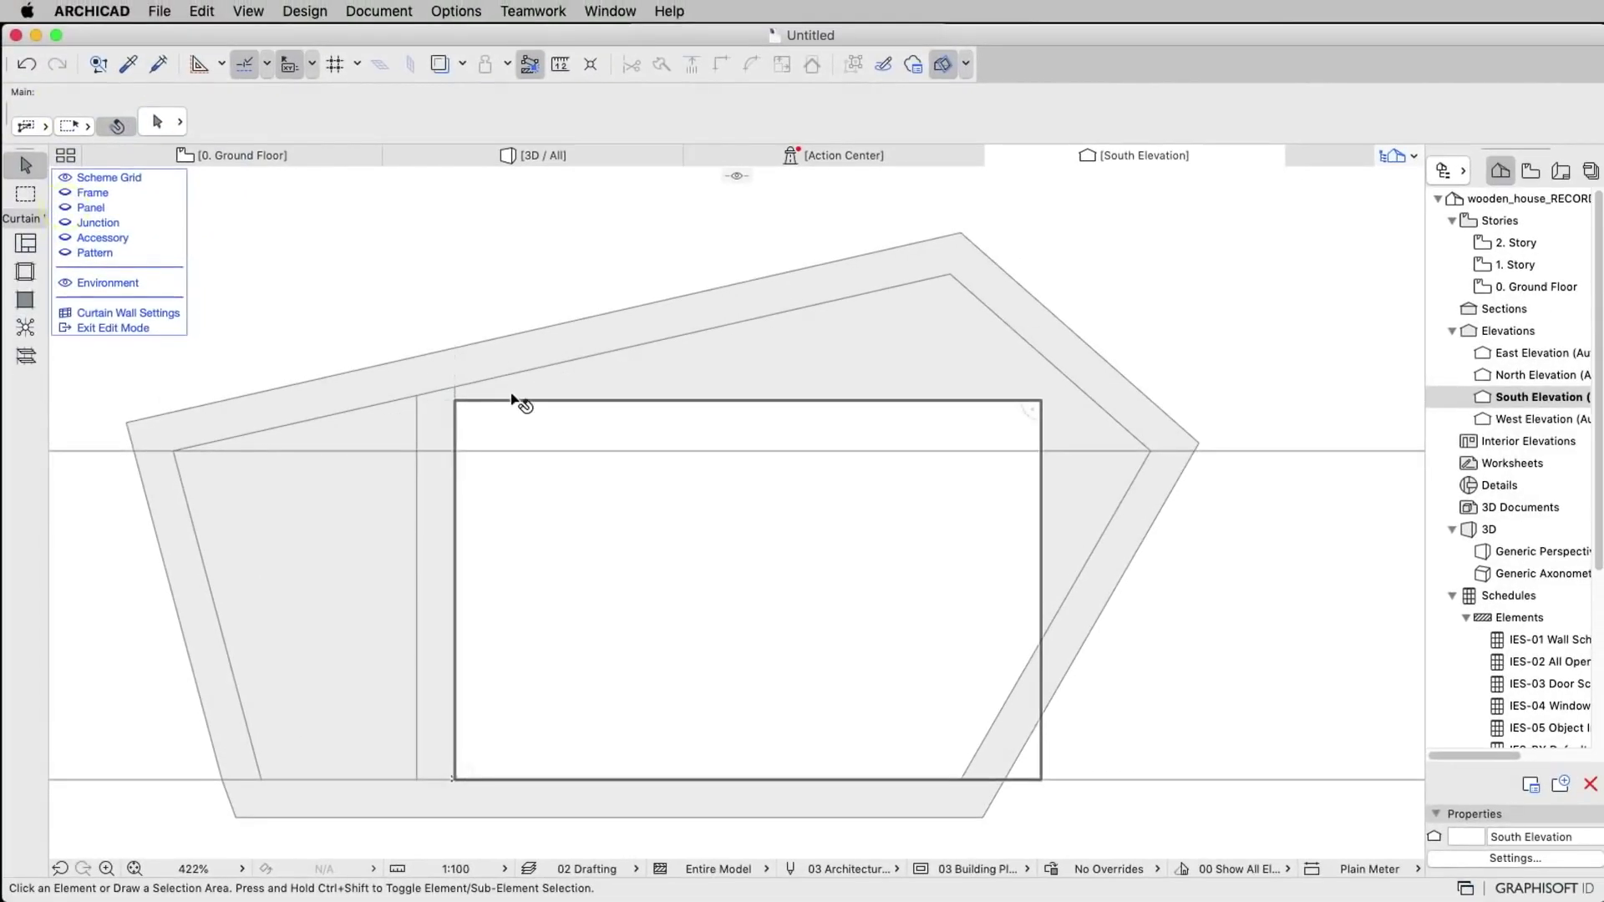
pyautogui.click(518, 401)
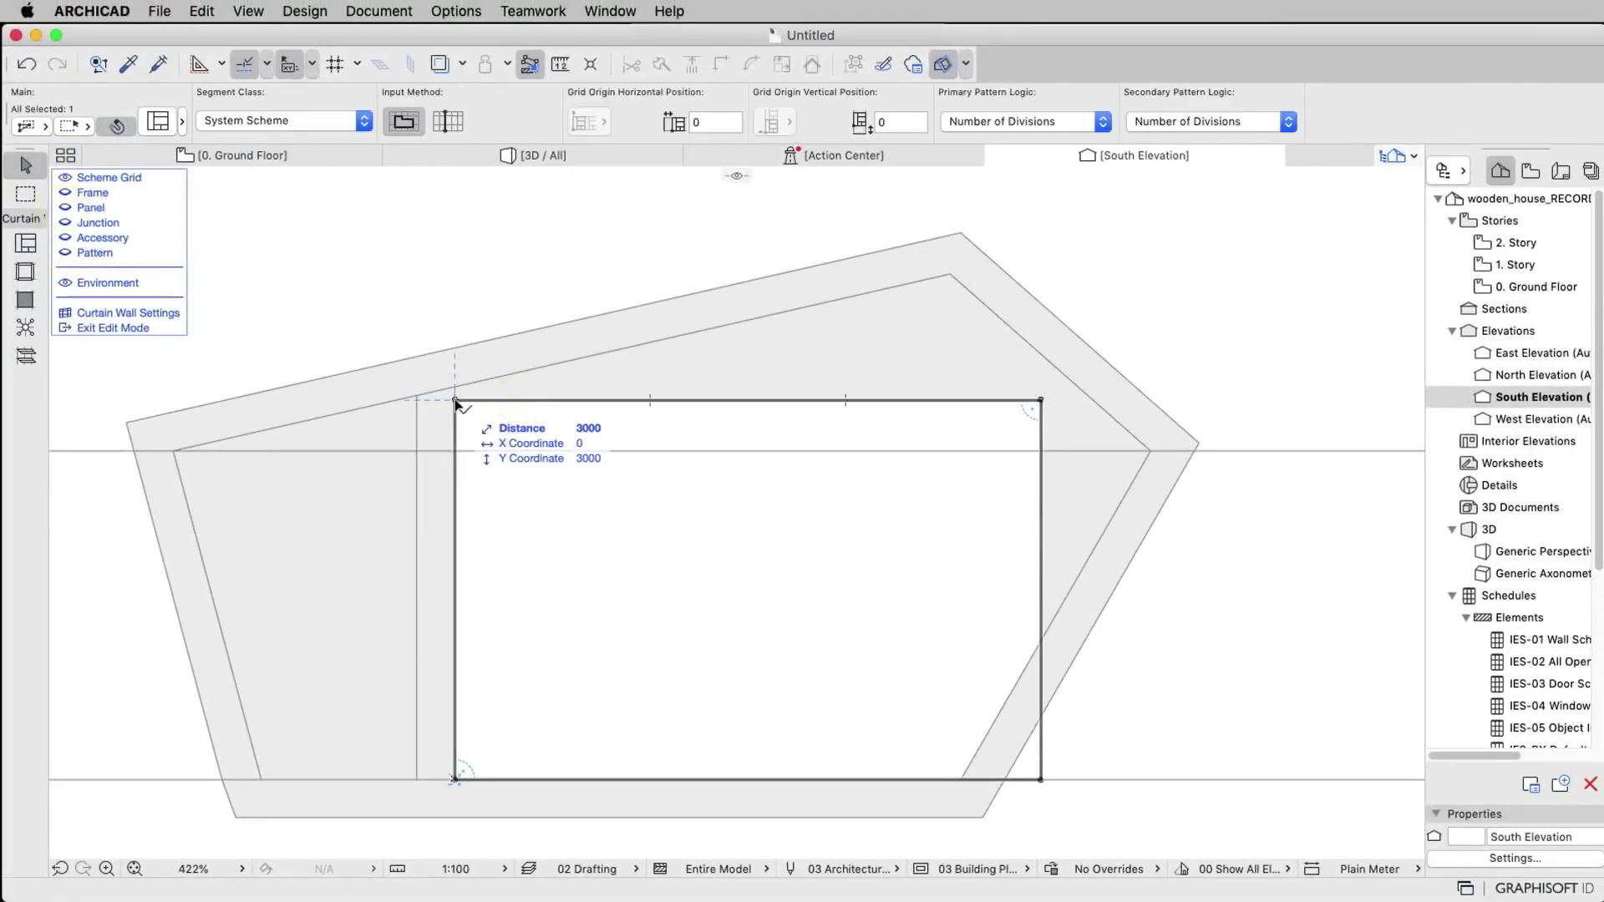
pyautogui.click(455, 401)
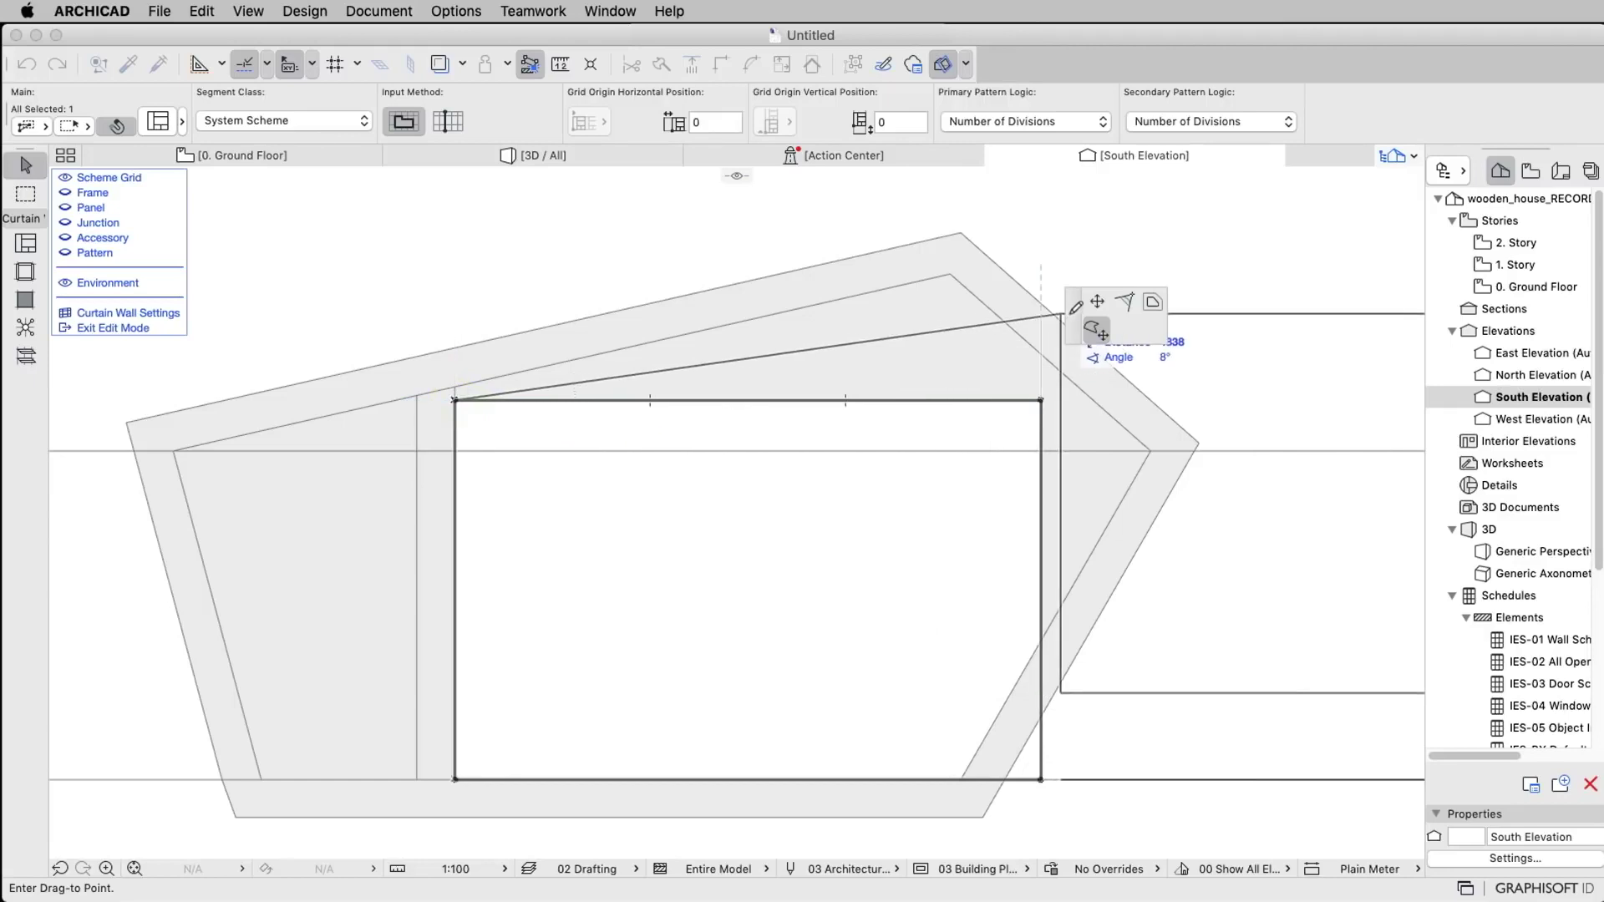
pyautogui.click(1094, 308)
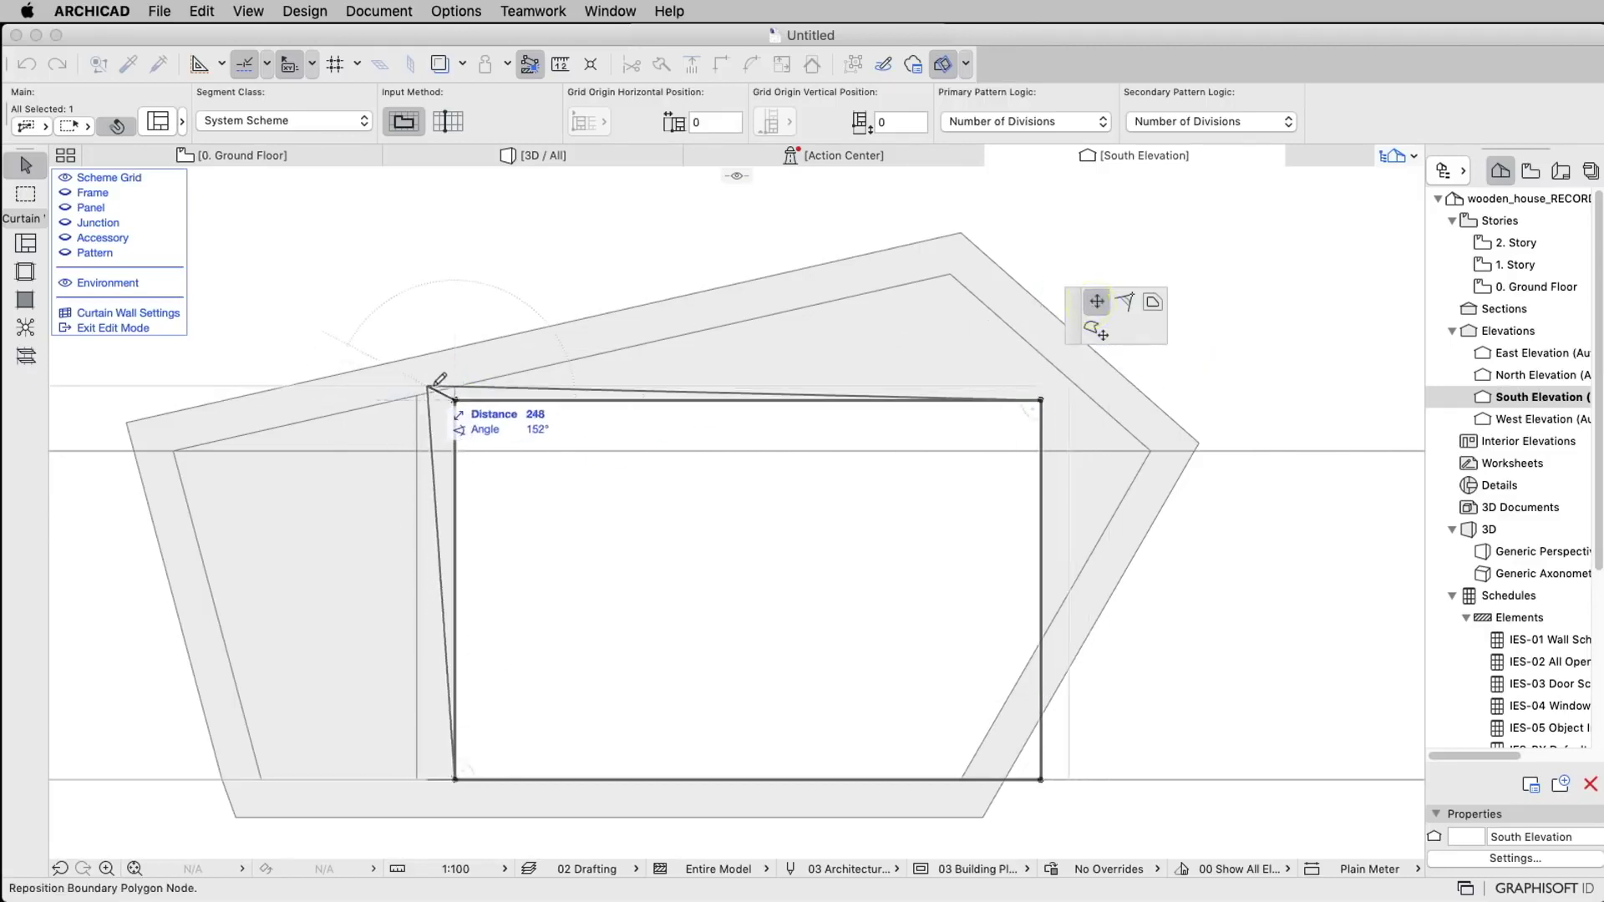
pyautogui.click(457, 390)
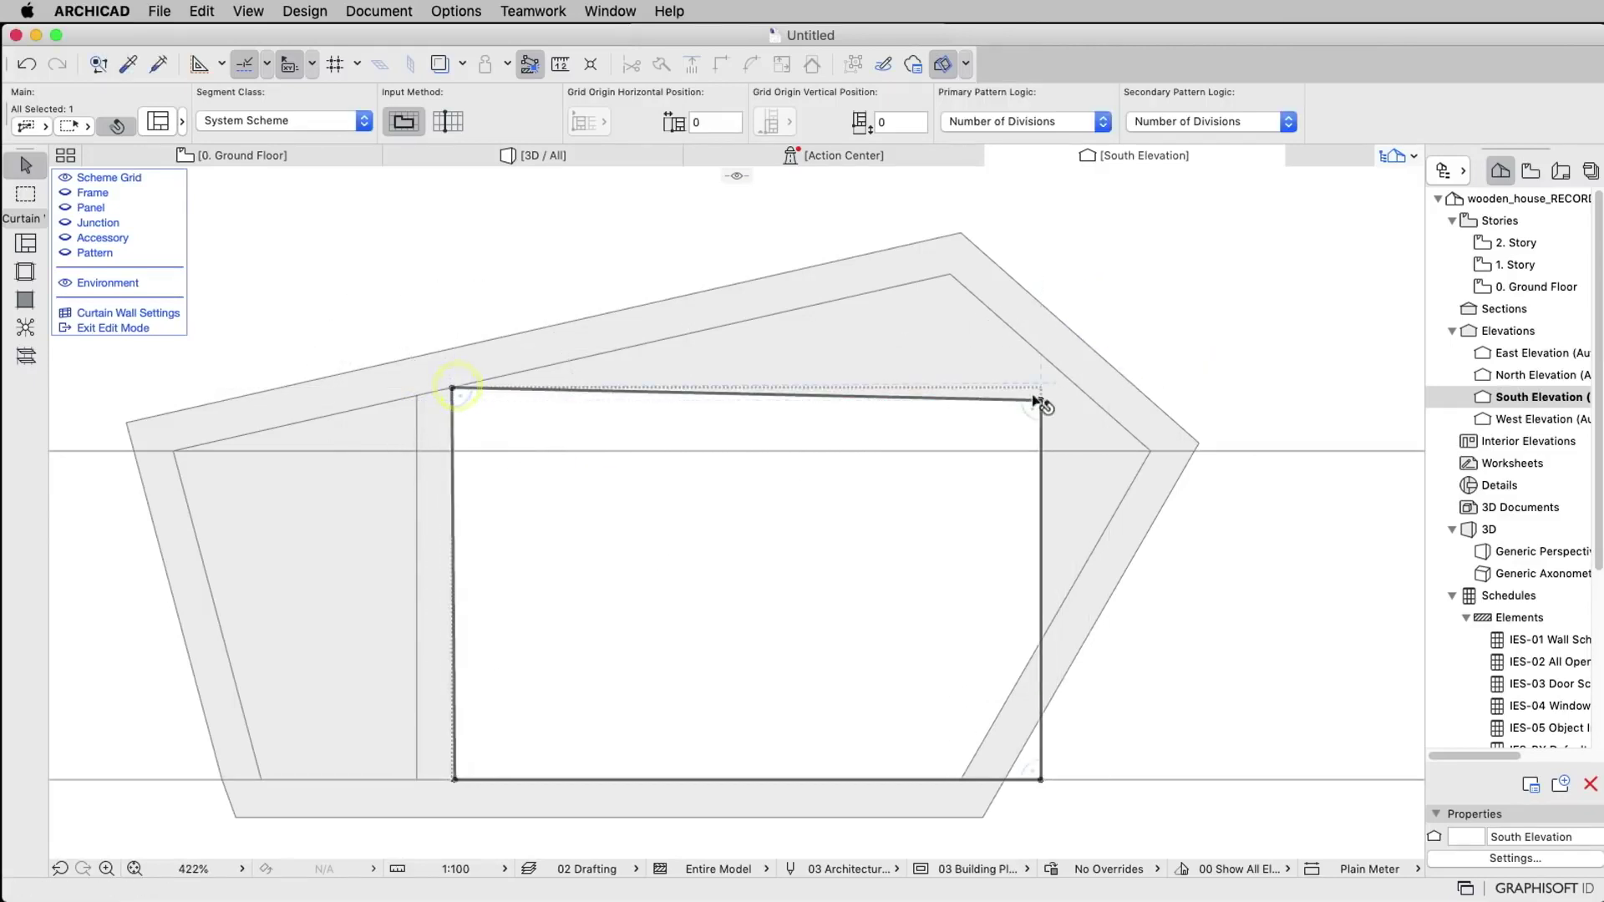
# Move the top-right and bottom-right boundary nodes and add a peak node at the gable.
pyautogui.click(1042, 403)
pyautogui.click(1150, 451)
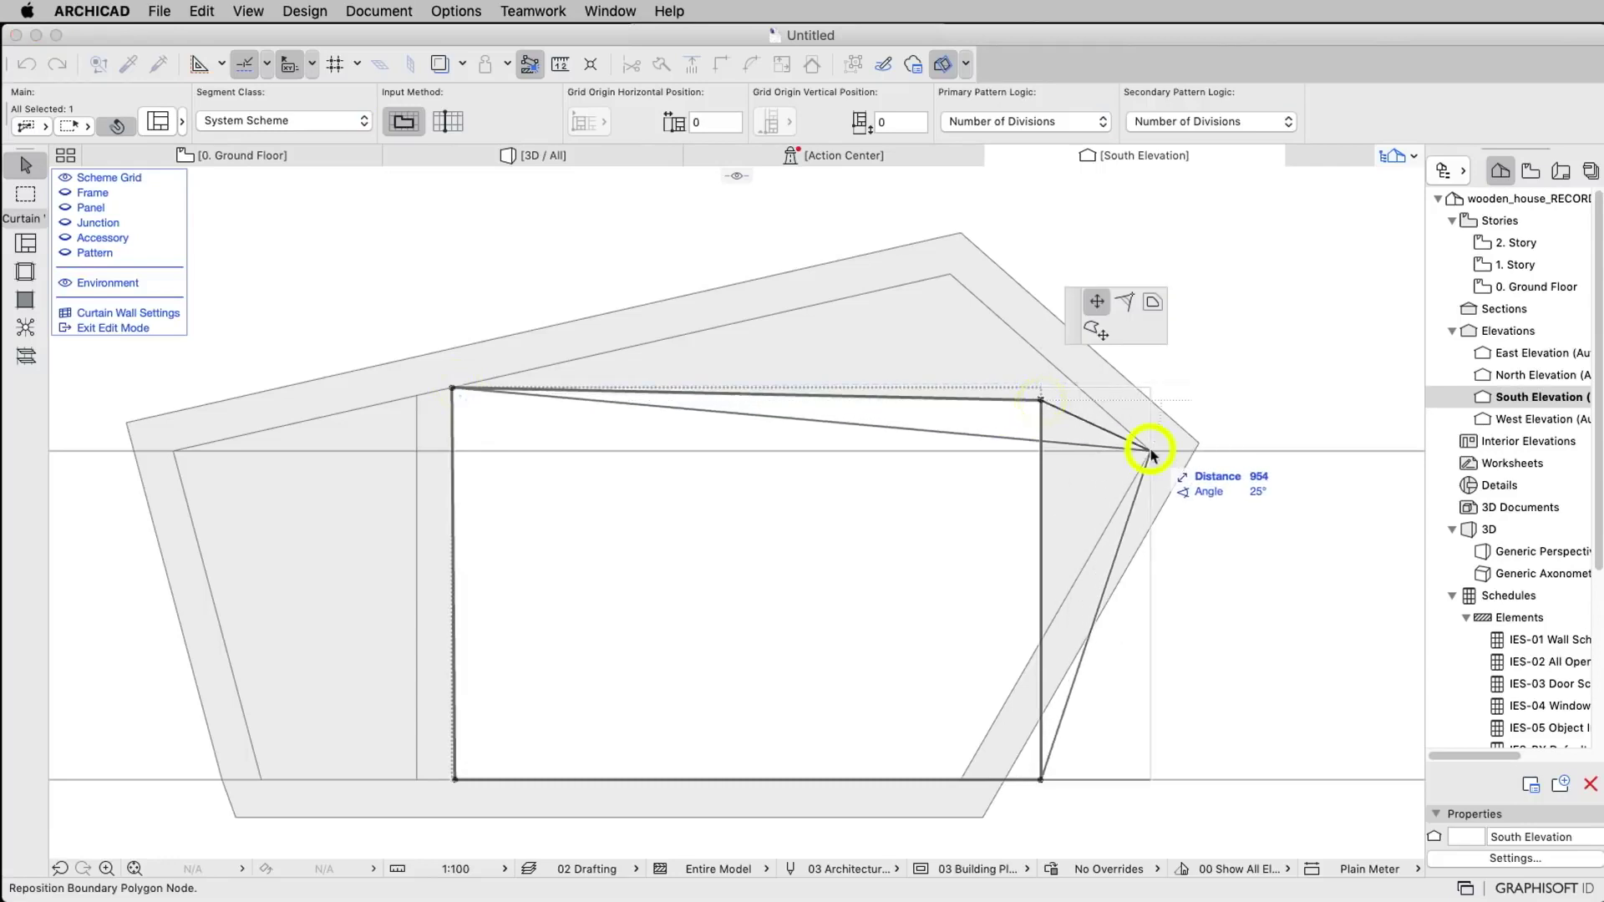
pyautogui.click(953, 438)
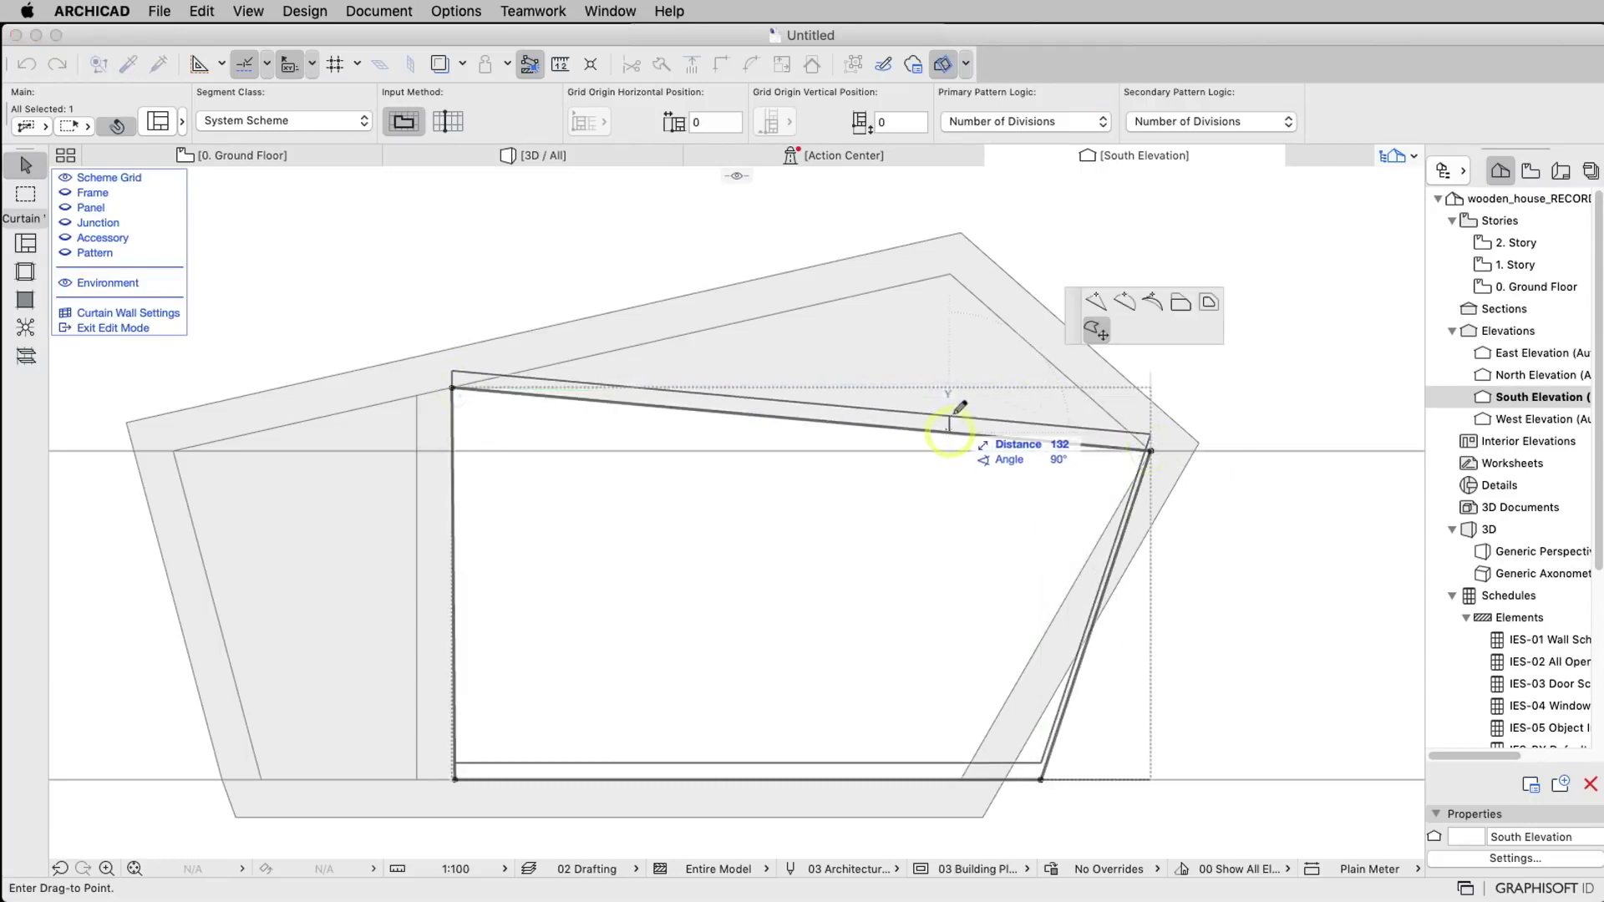
pyautogui.click(1095, 304)
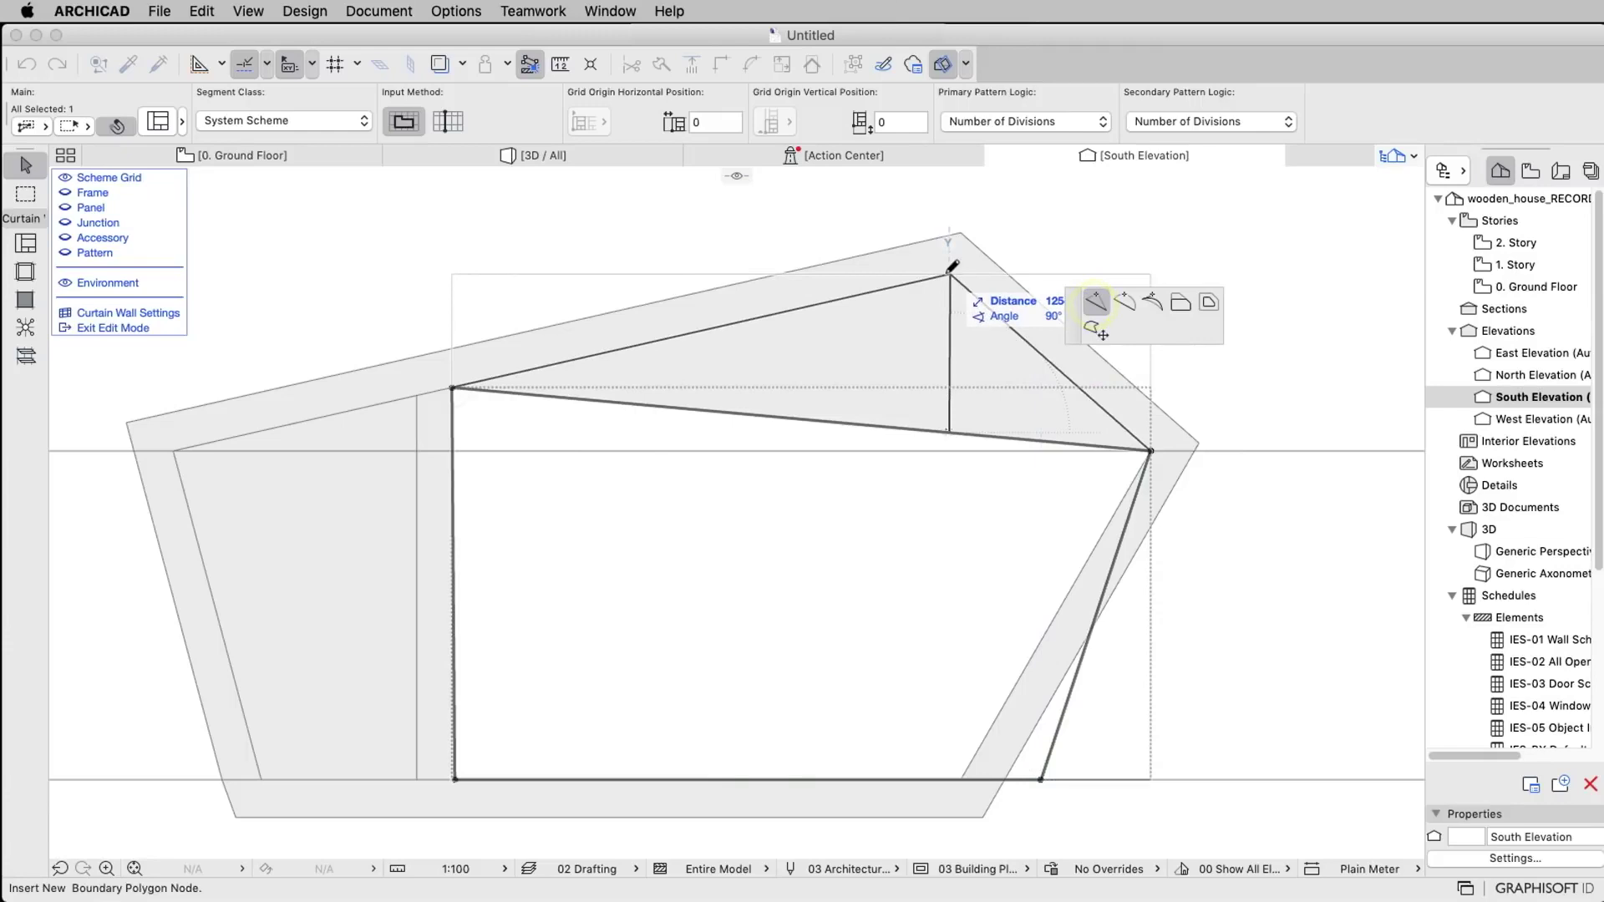
pyautogui.click(950, 273)
pyautogui.click(1040, 781)
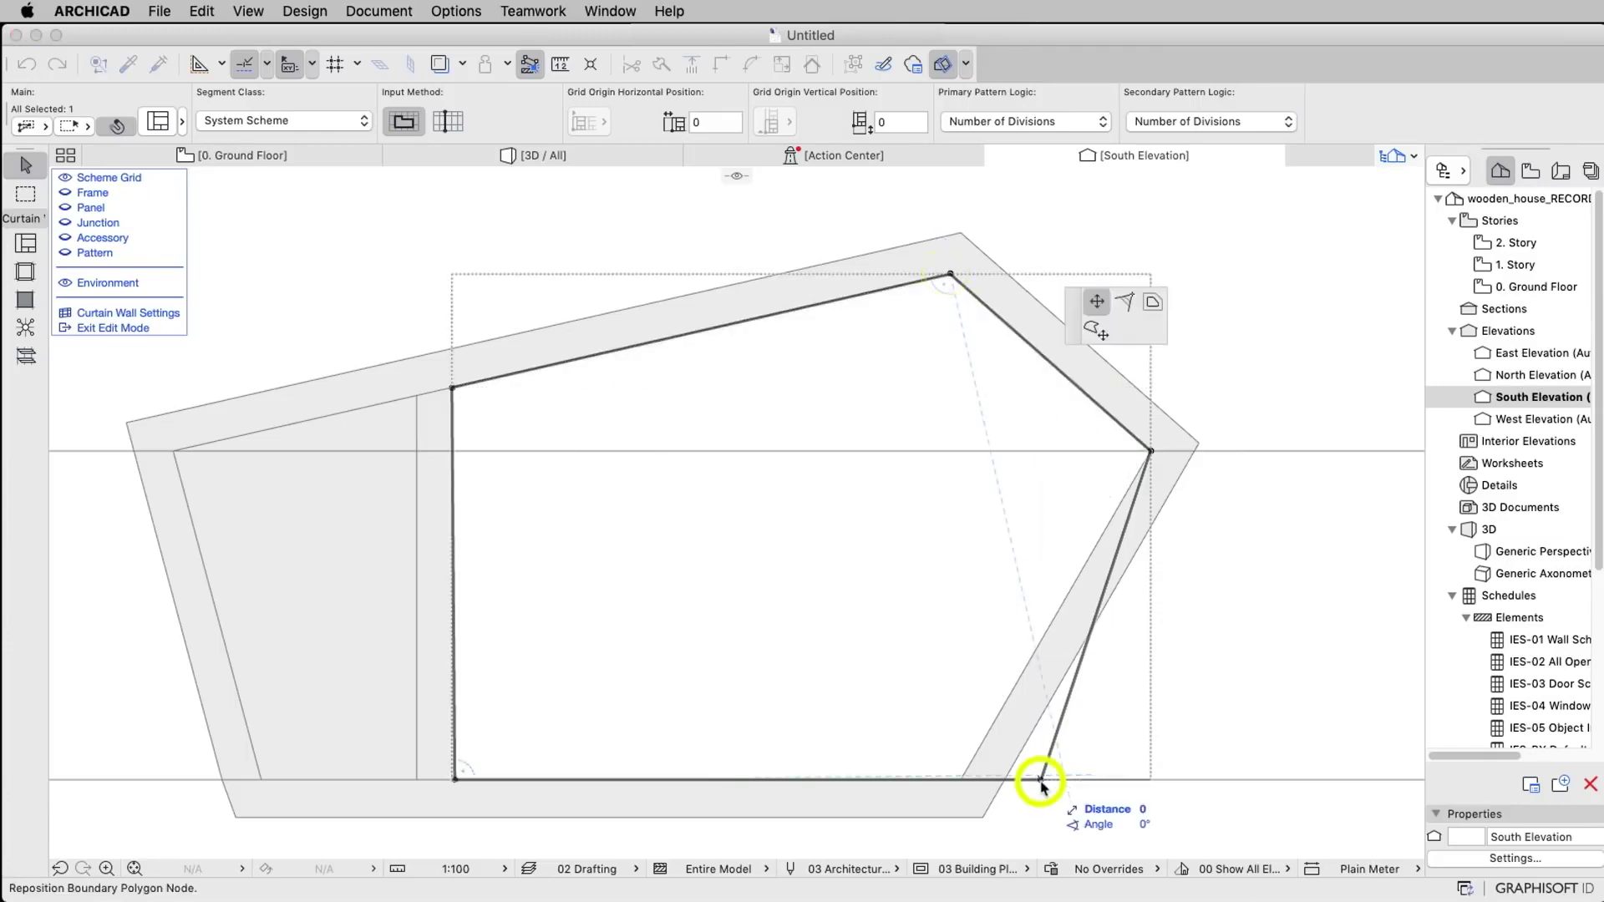
pyautogui.click(961, 780)
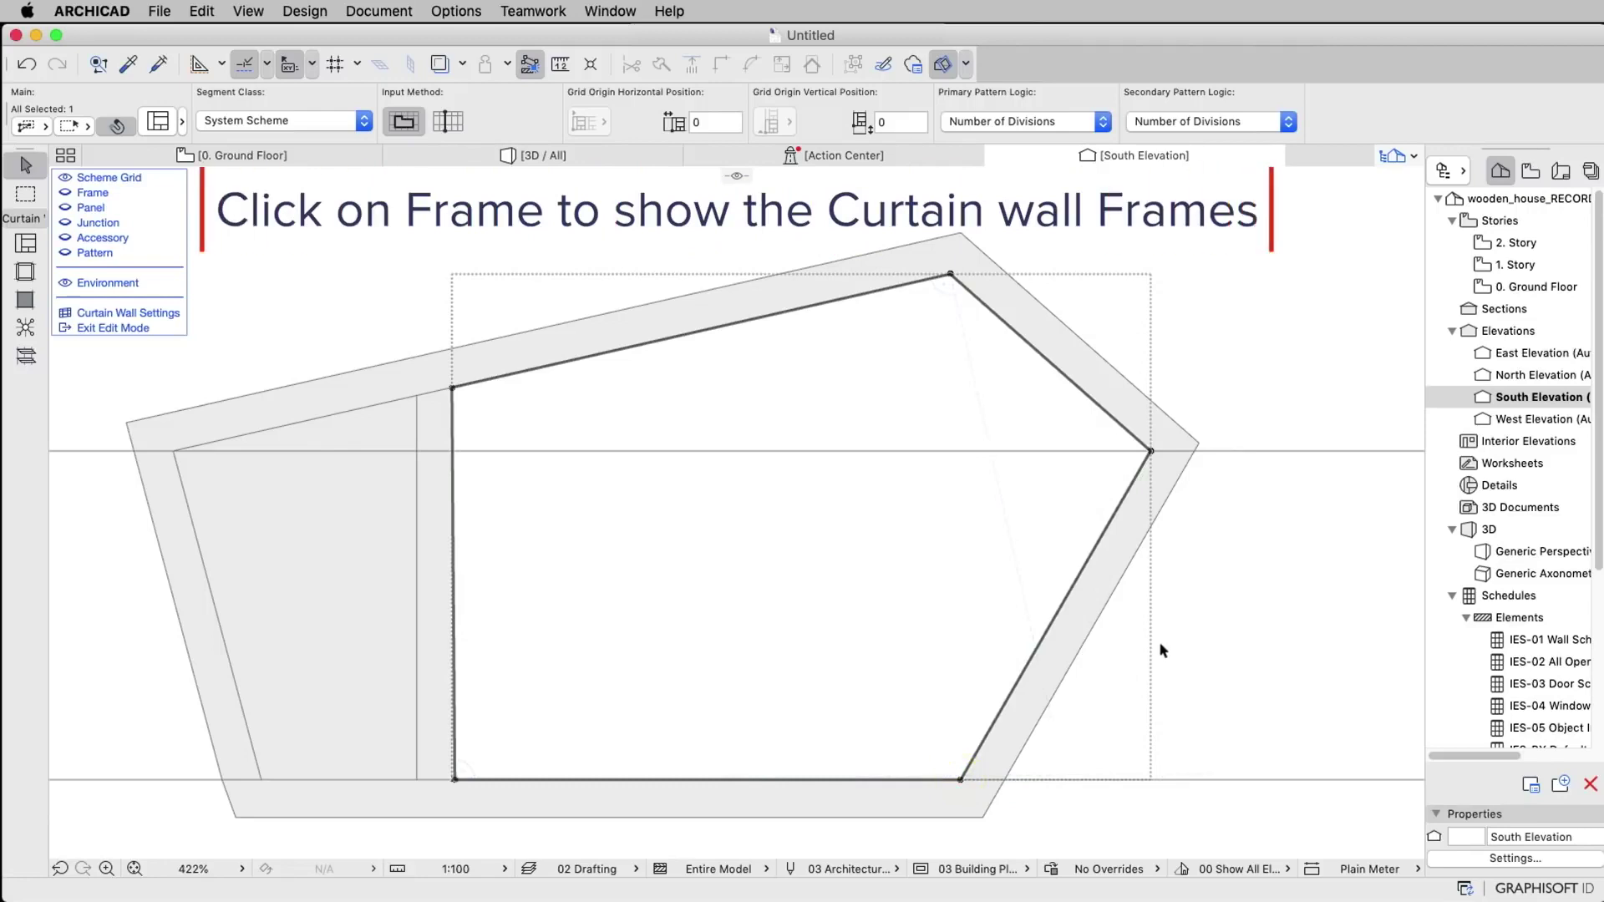
# Show the curtain wall frames and set new frames to the Mullion Frame class with edge snapping.
pyautogui.click(70, 197)
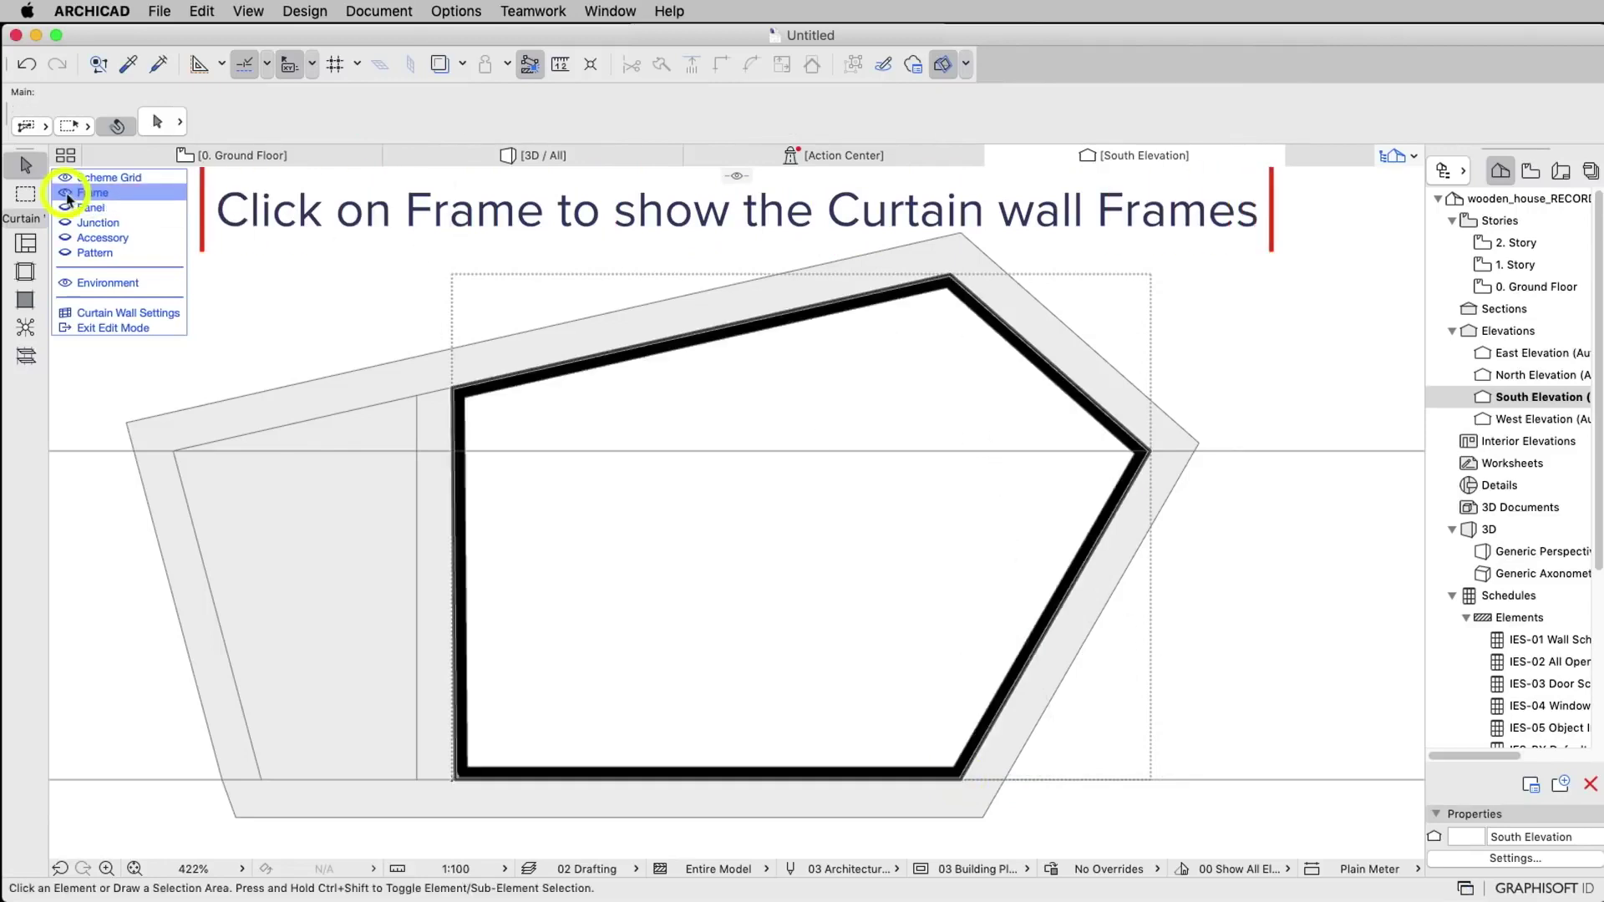
pyautogui.click(25, 272)
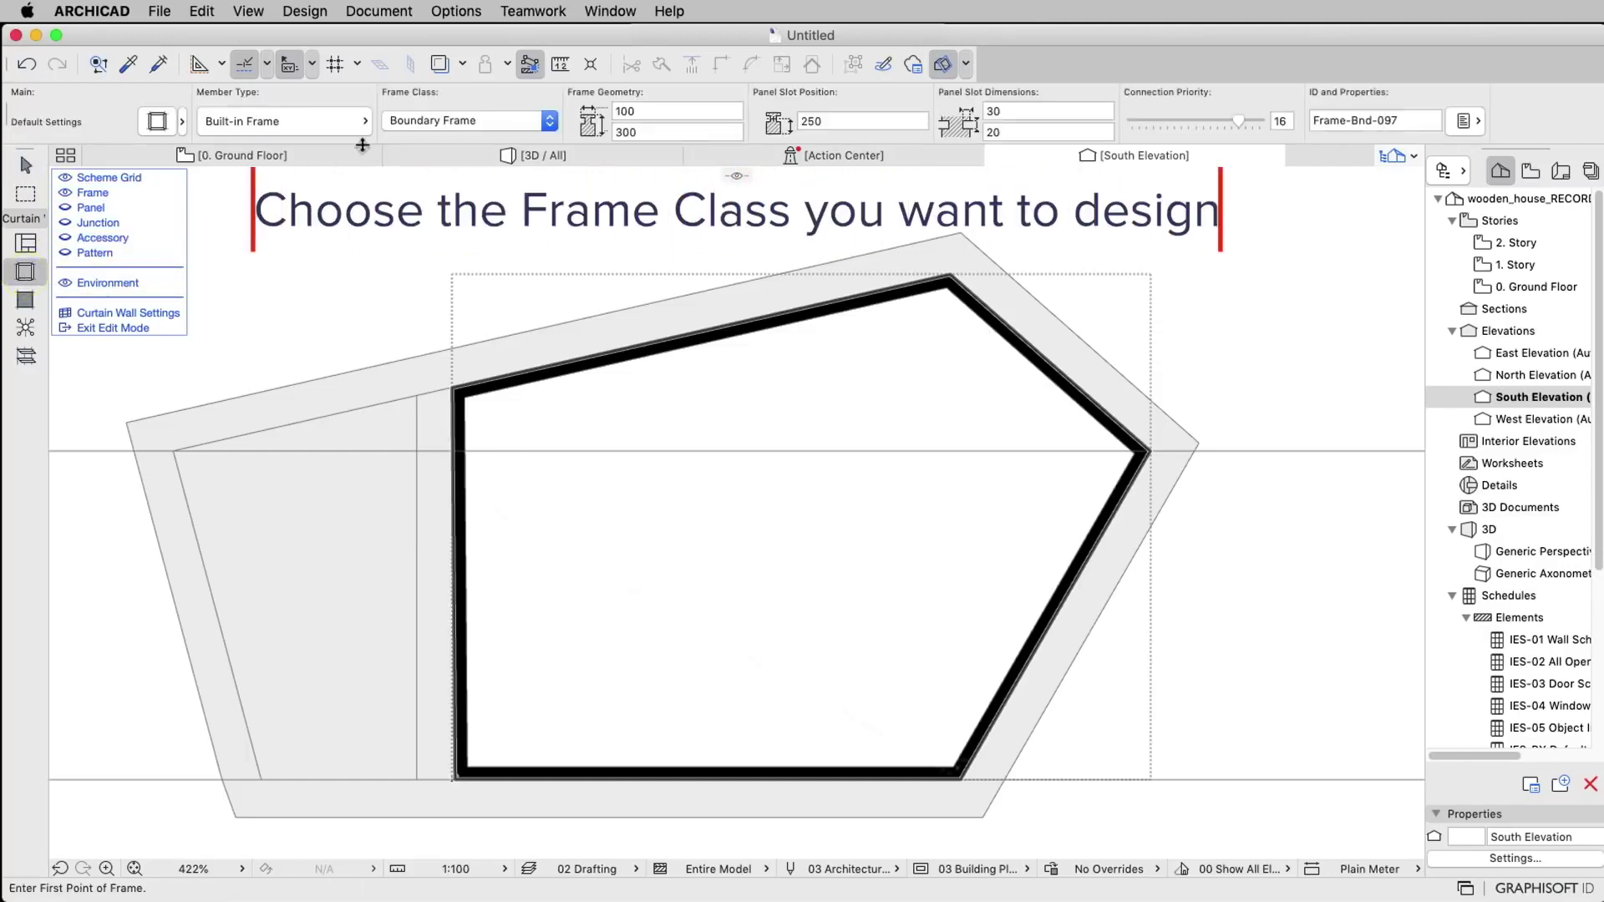
pyautogui.click(550, 123)
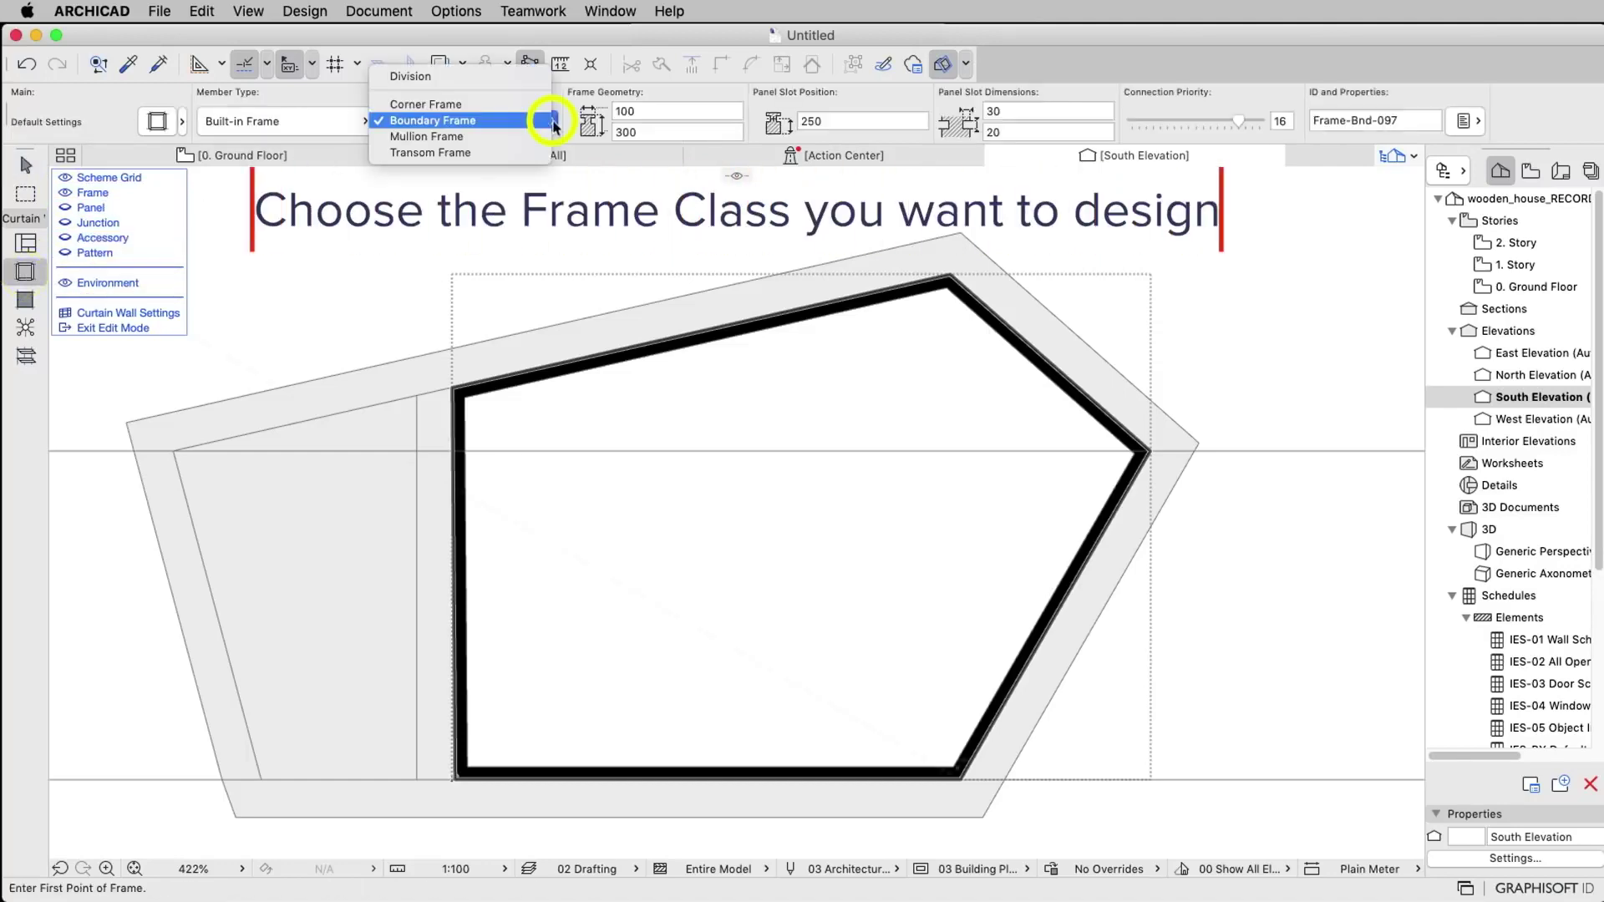
pyautogui.click(495, 137)
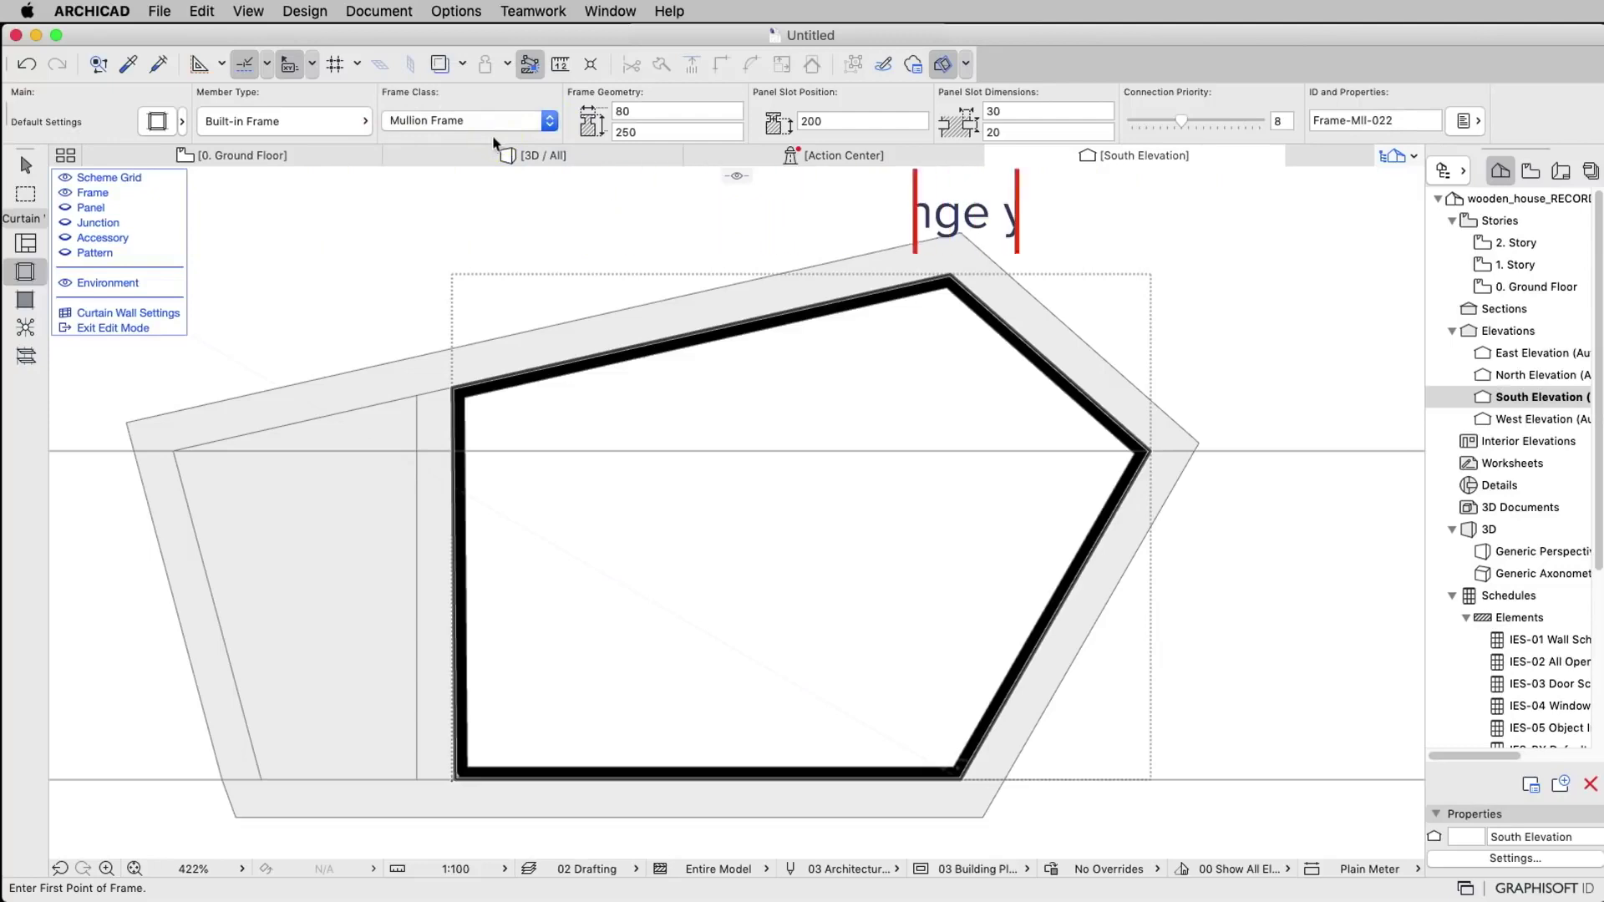
pyautogui.click(266, 64)
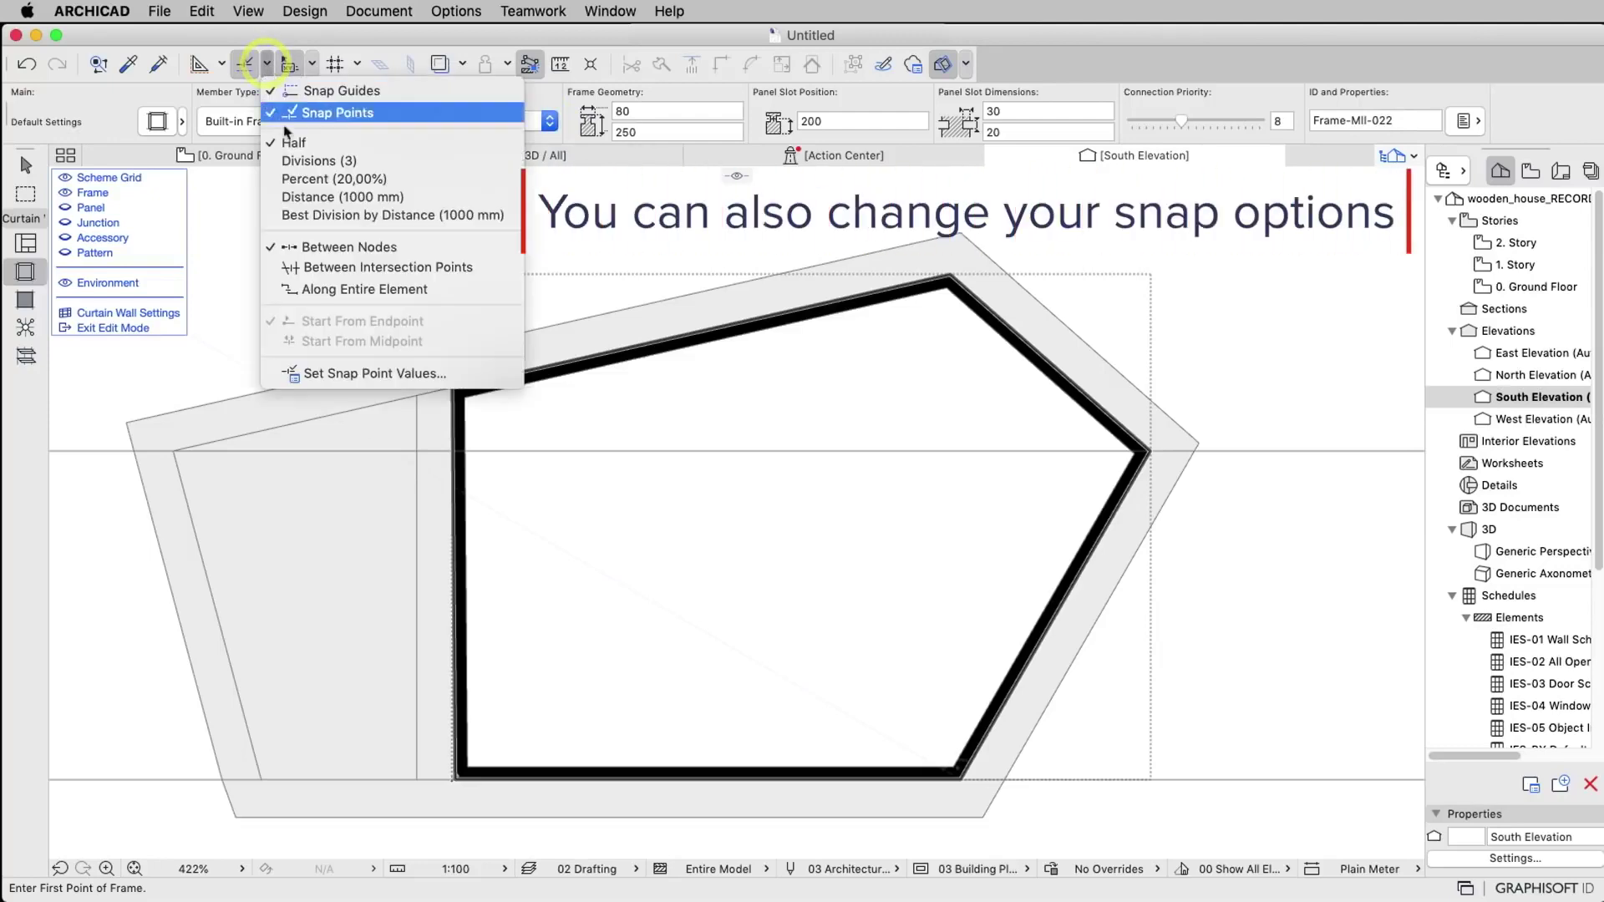
pyautogui.click(313, 160)
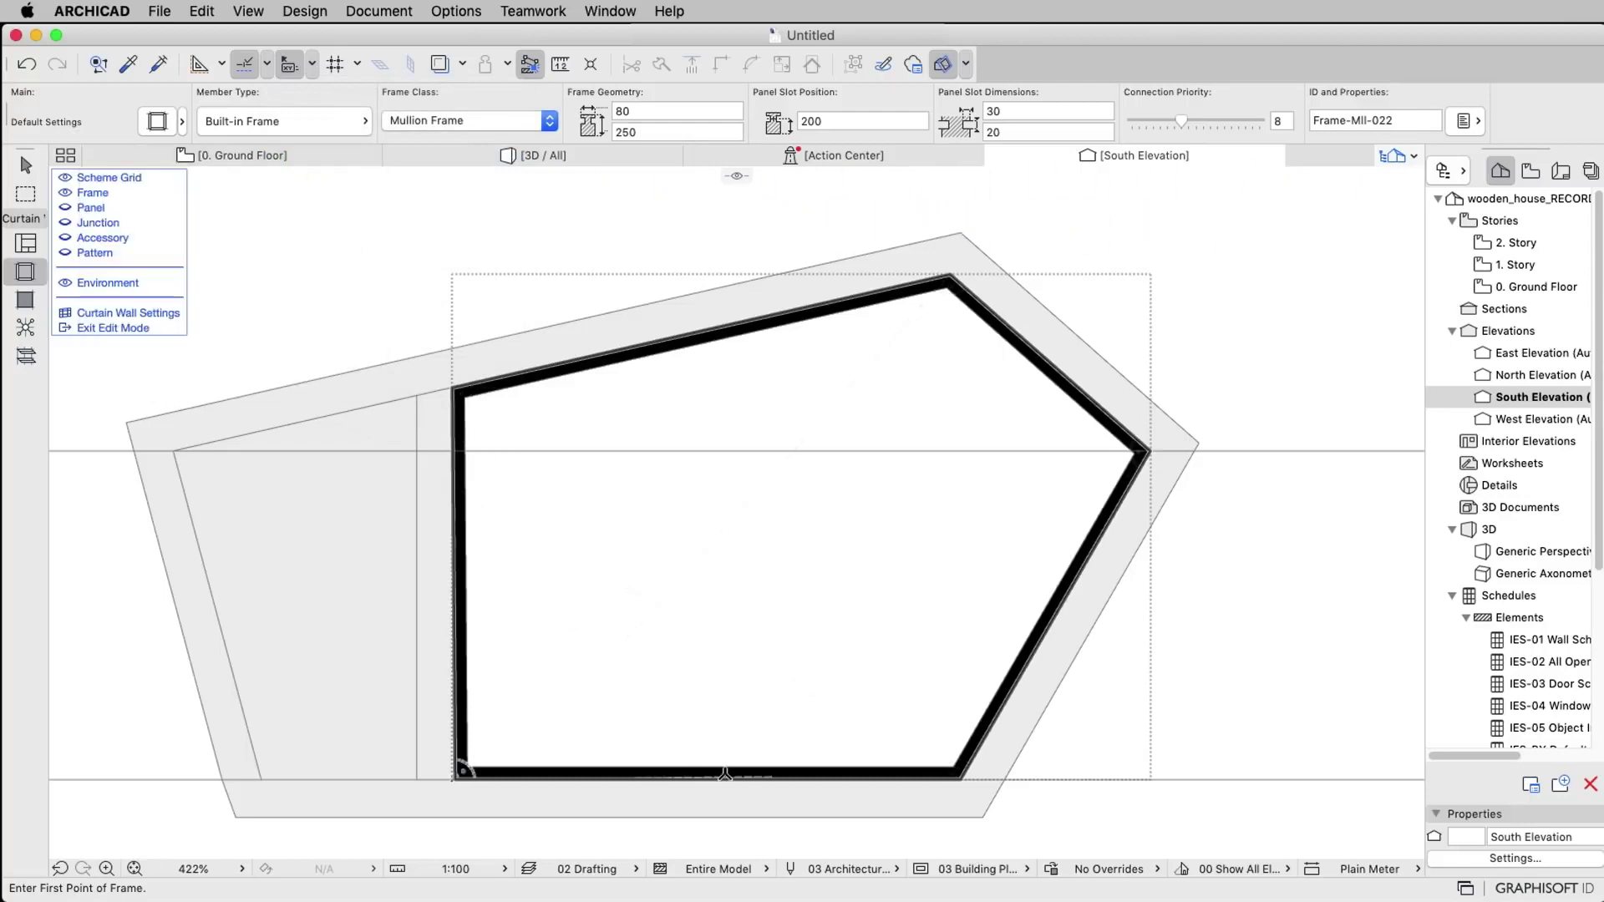
# Draw a full-height vertical mullion plus two horizontal frames out to the right edge.
pyautogui.click(792, 766)
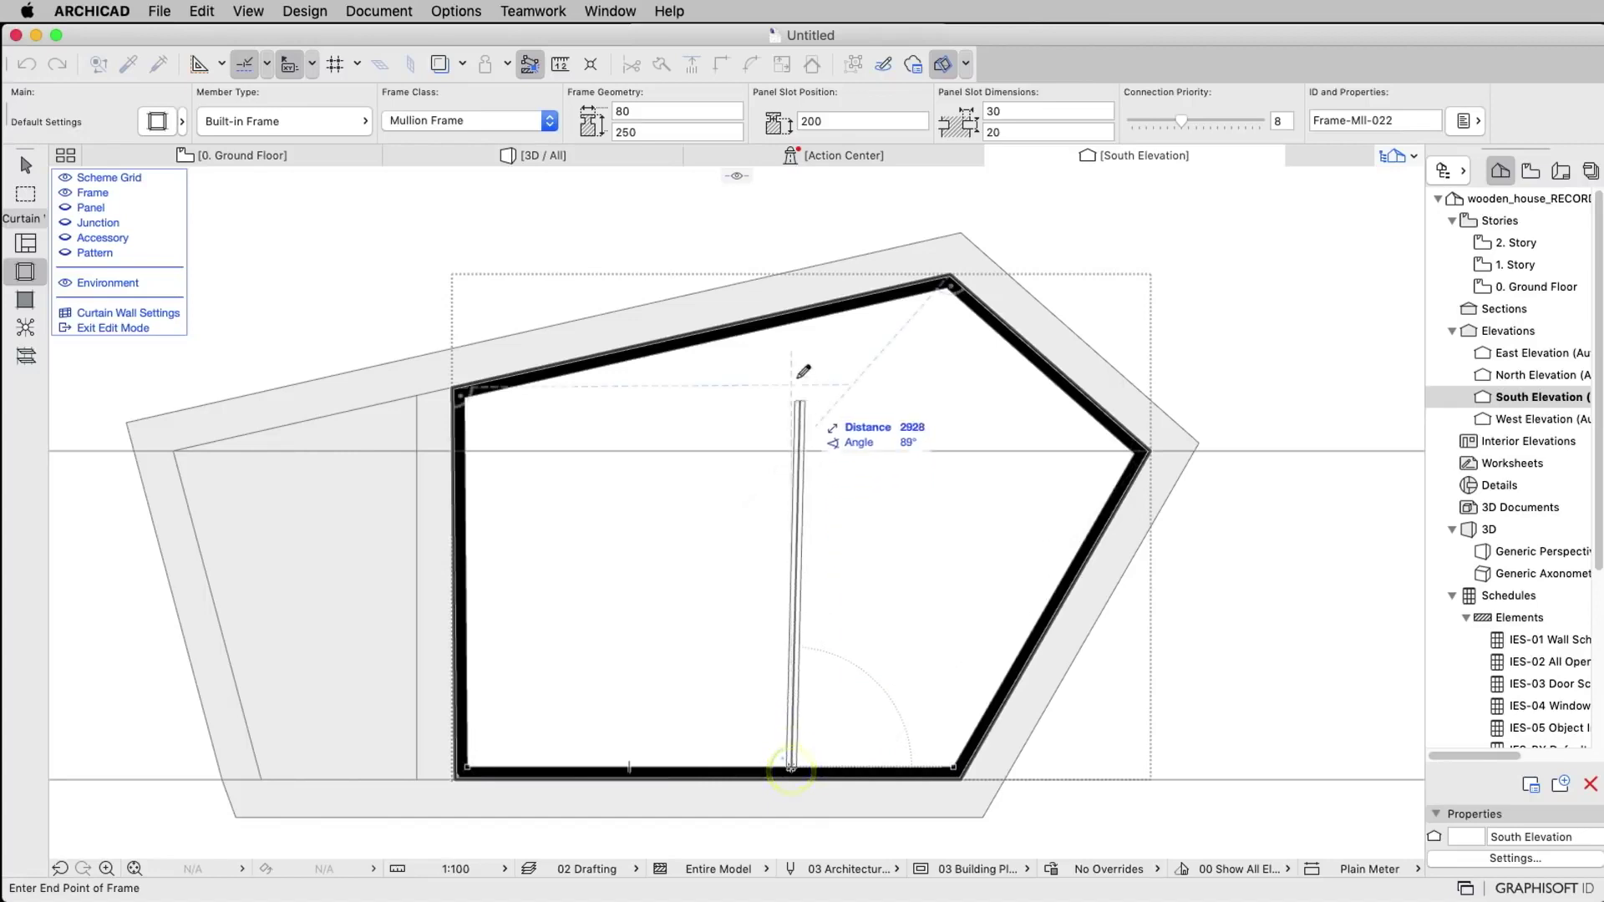
pyautogui.click(791, 311)
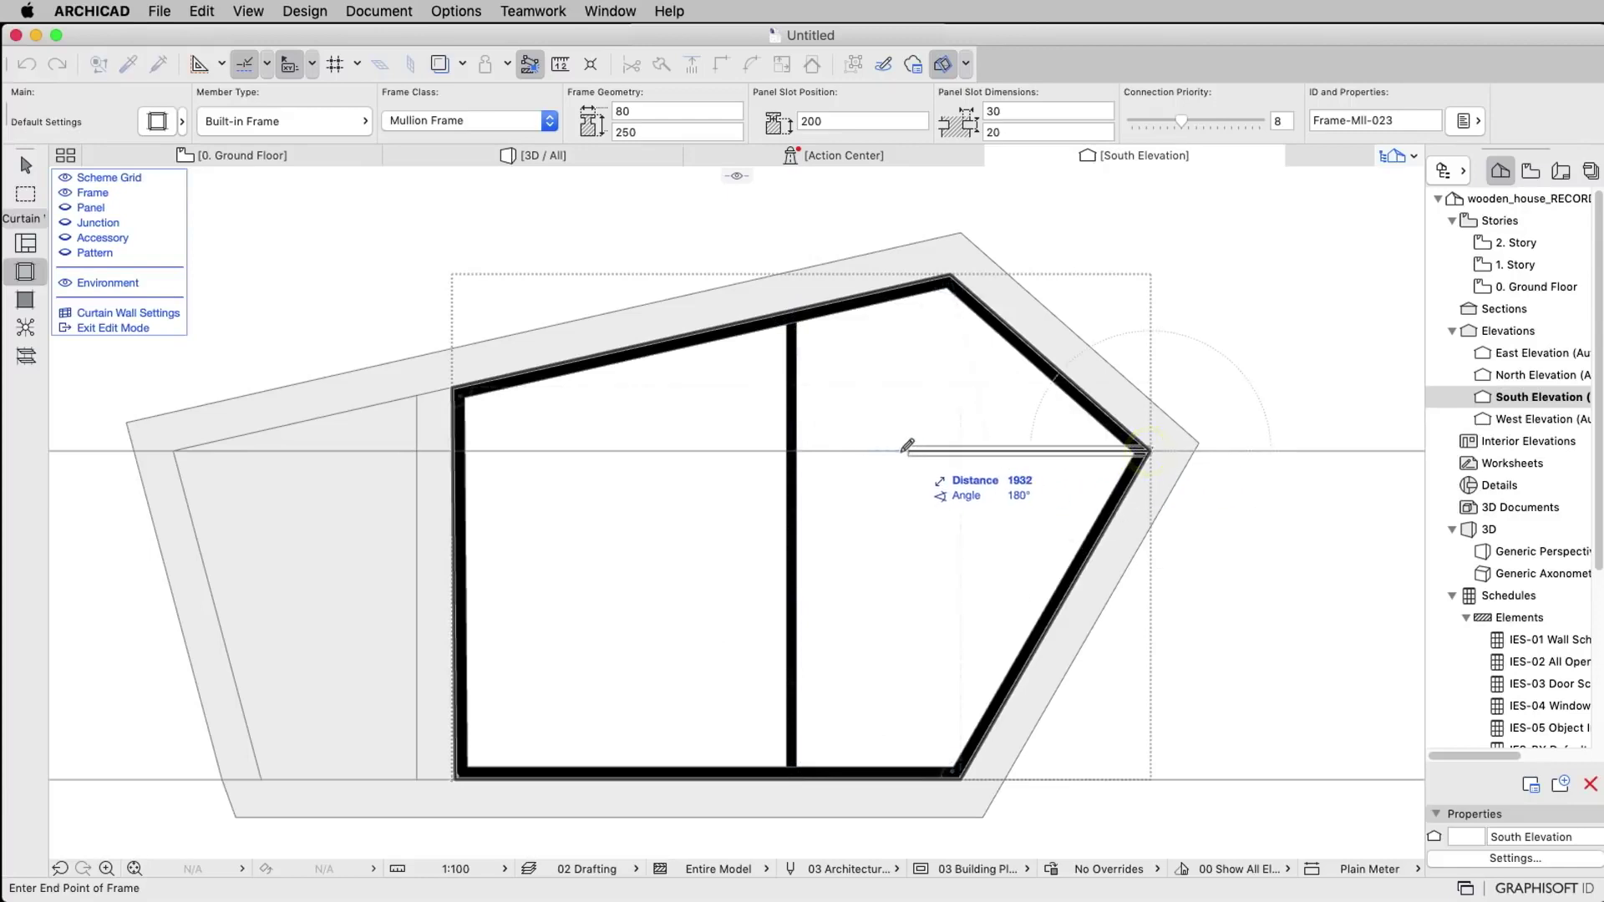
pyautogui.click(792, 450)
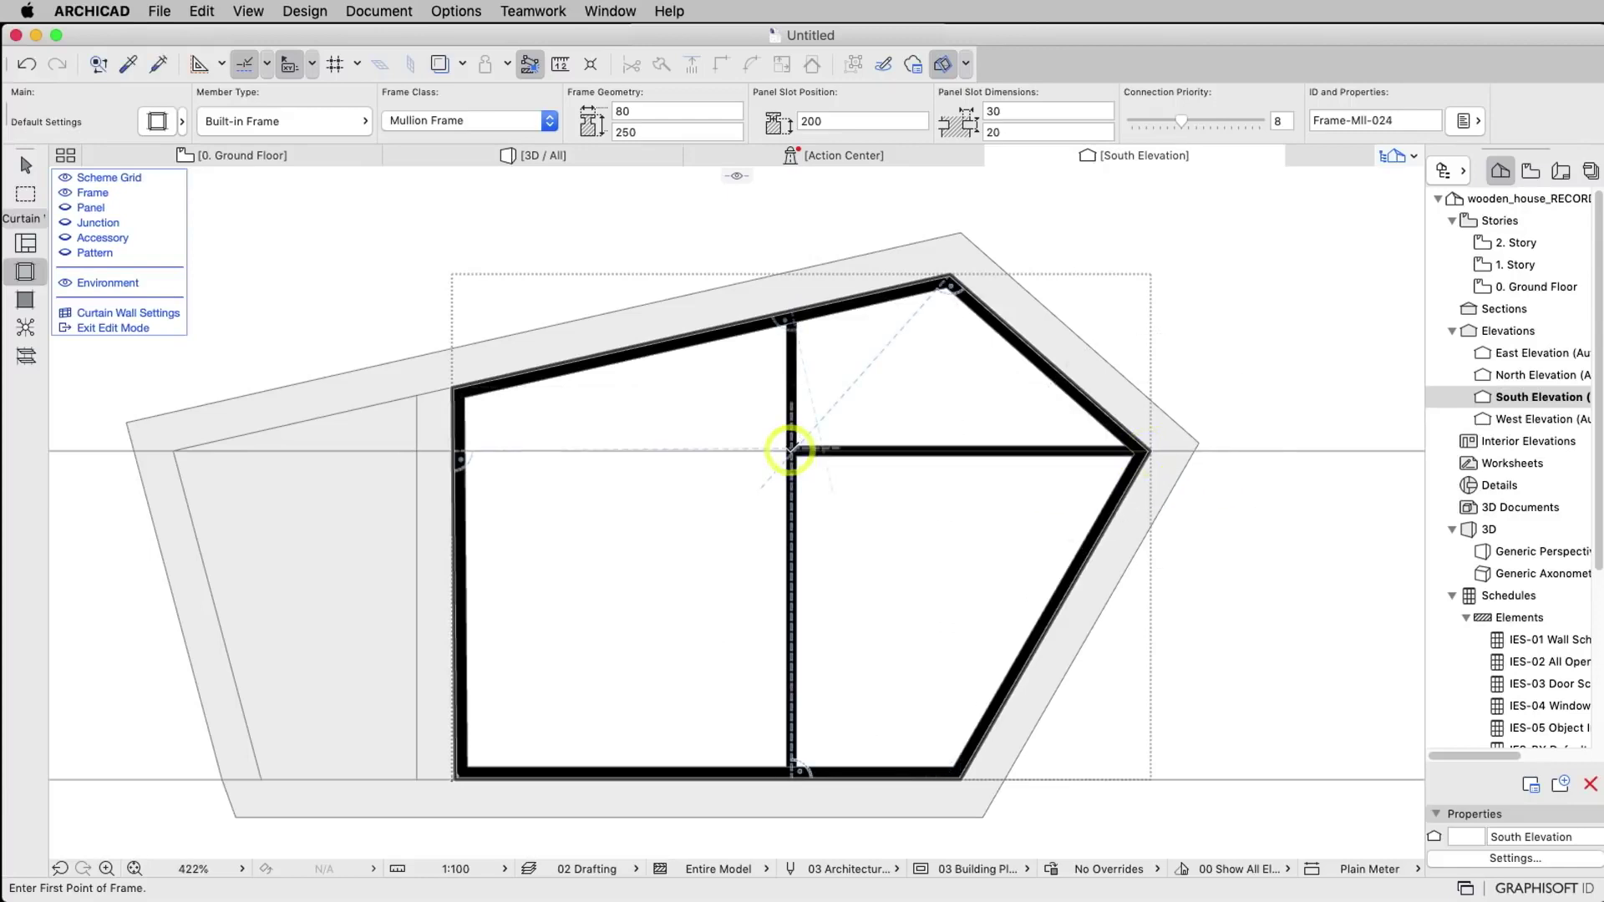
pyautogui.click(792, 663)
pyautogui.click(1018, 664)
# Using midpoint snap, add a left horizontal frame and a vertical frame below it, then exit edit mode.
pyautogui.click(267, 65)
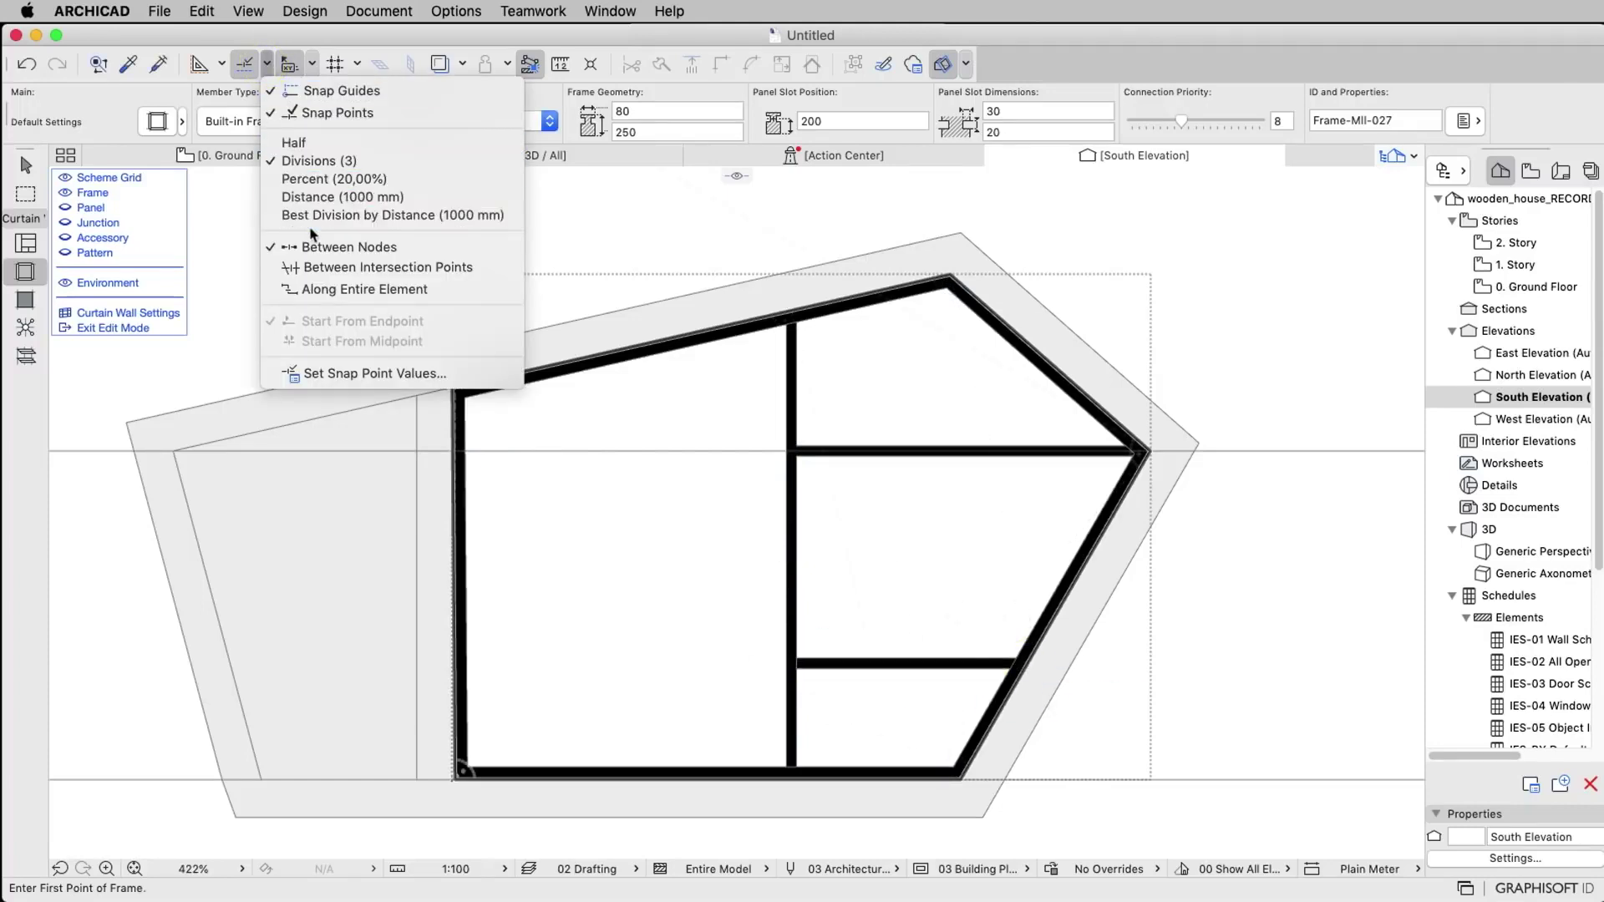
pyautogui.click(294, 142)
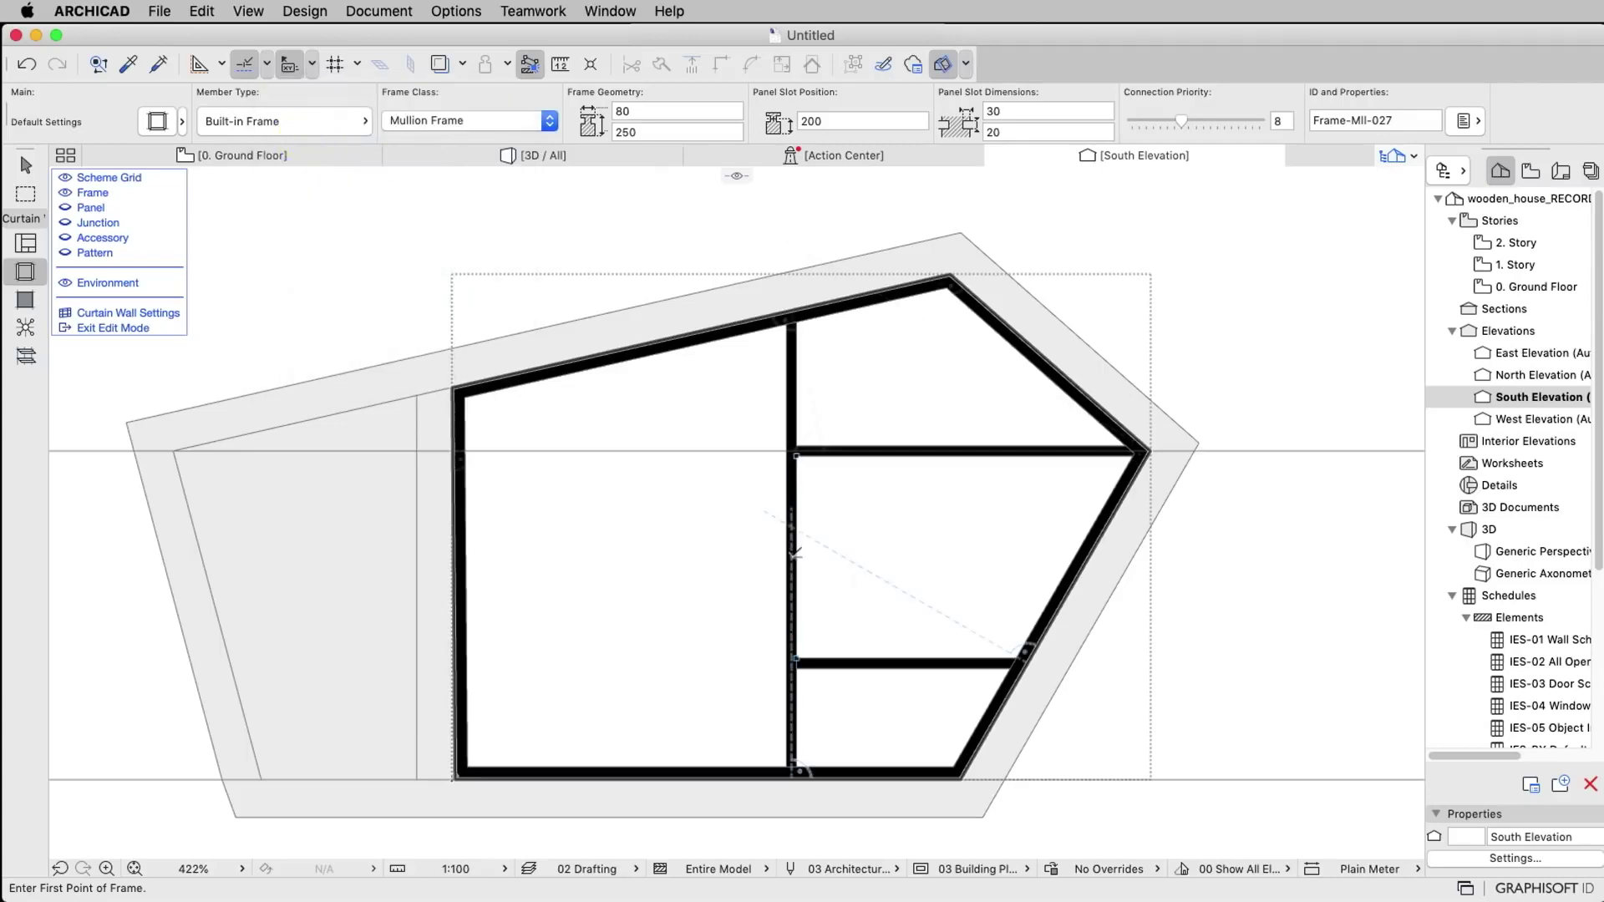
pyautogui.click(792, 557)
pyautogui.click(465, 553)
pyautogui.click(625, 552)
pyautogui.click(627, 774)
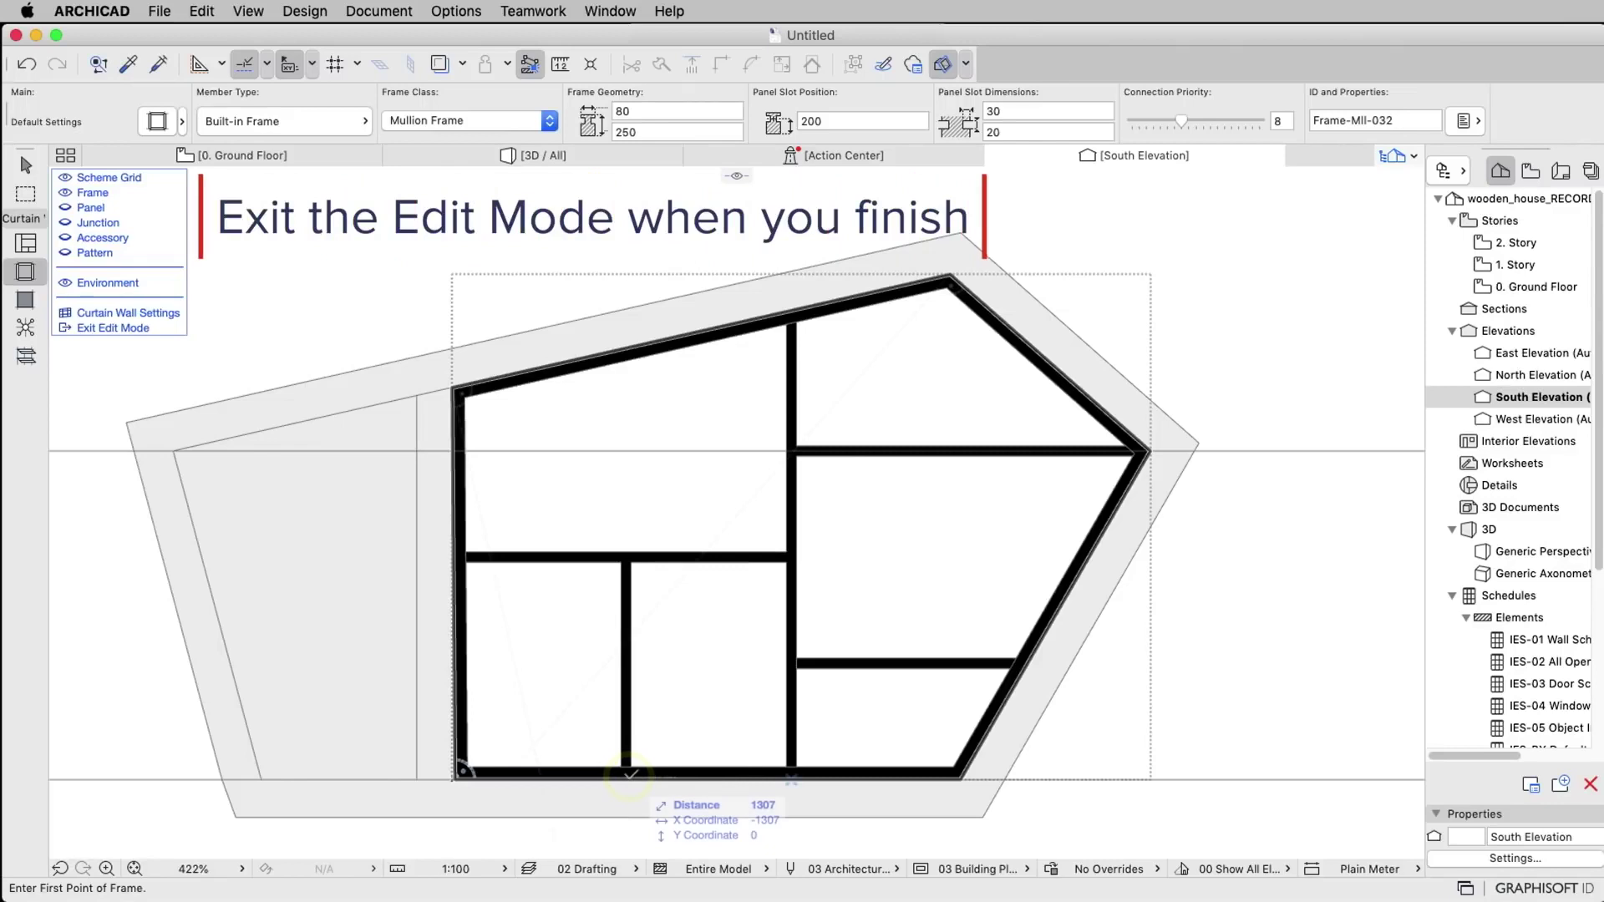
pyautogui.click(113, 327)
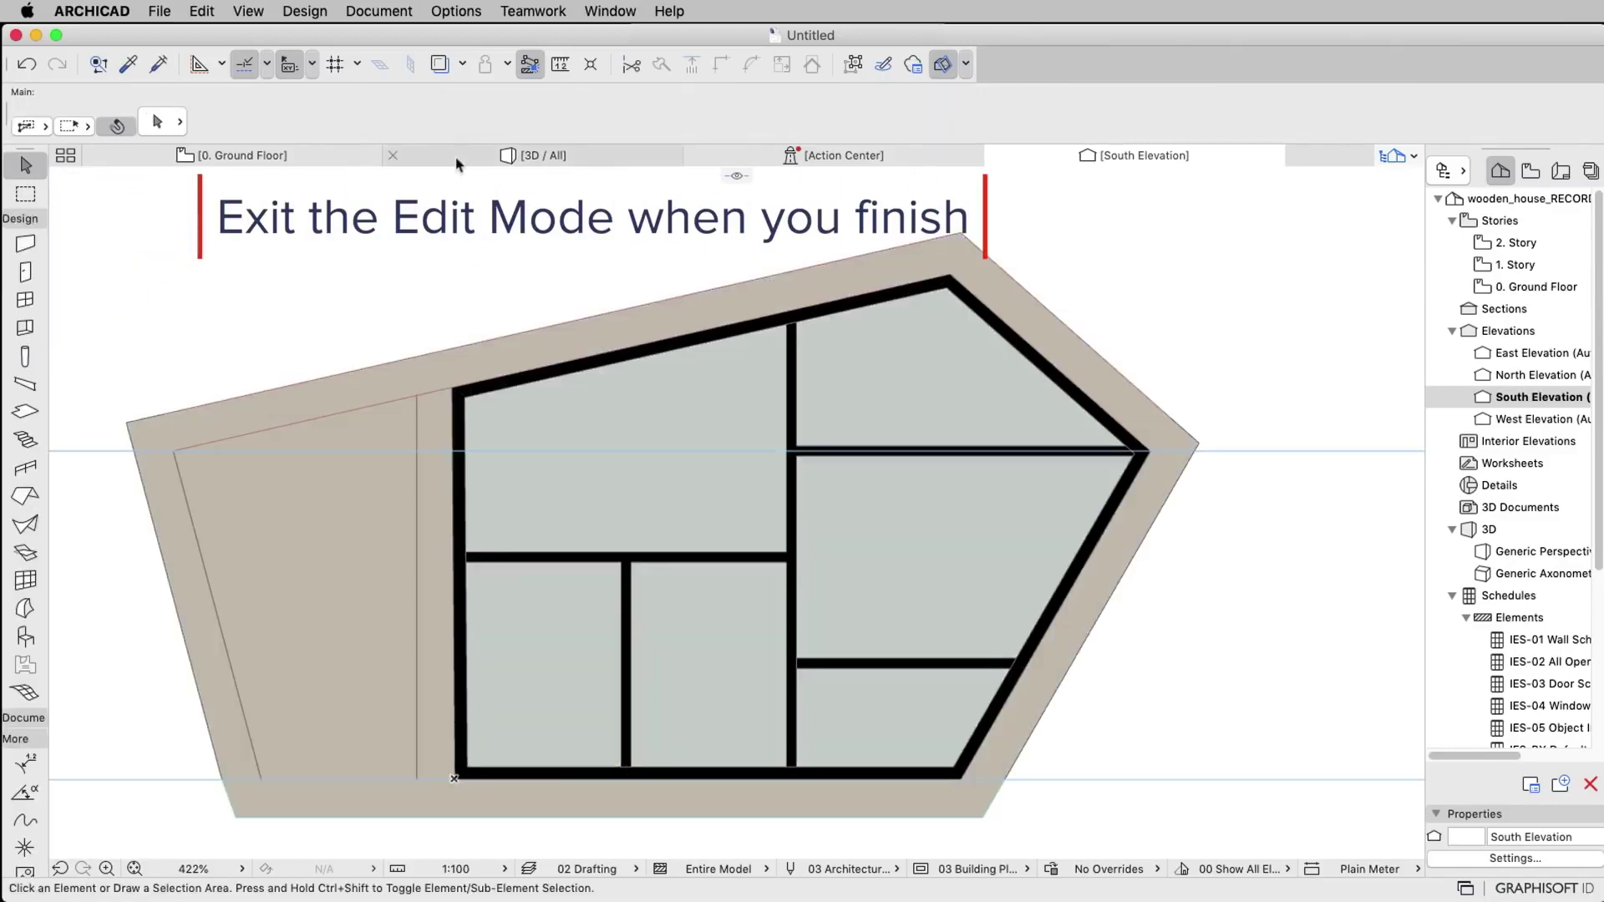
# Switch to the 3D view of the model.
pyautogui.click(455, 155)
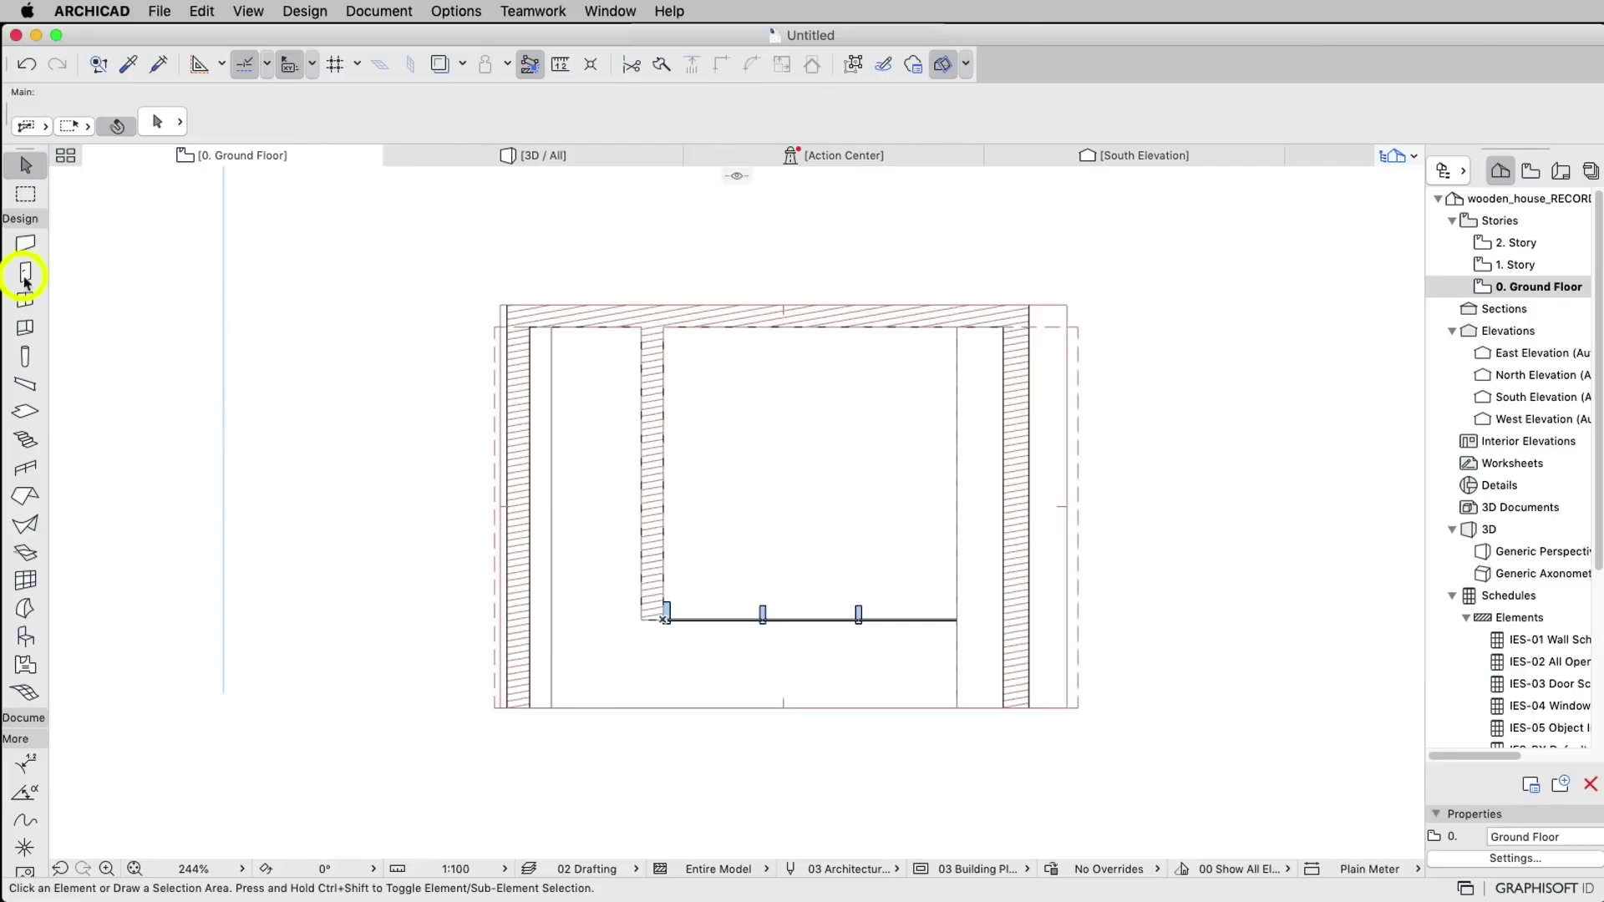
# Set the door defaults to 1000 width with Handle 2.
pyautogui.click(25, 275)
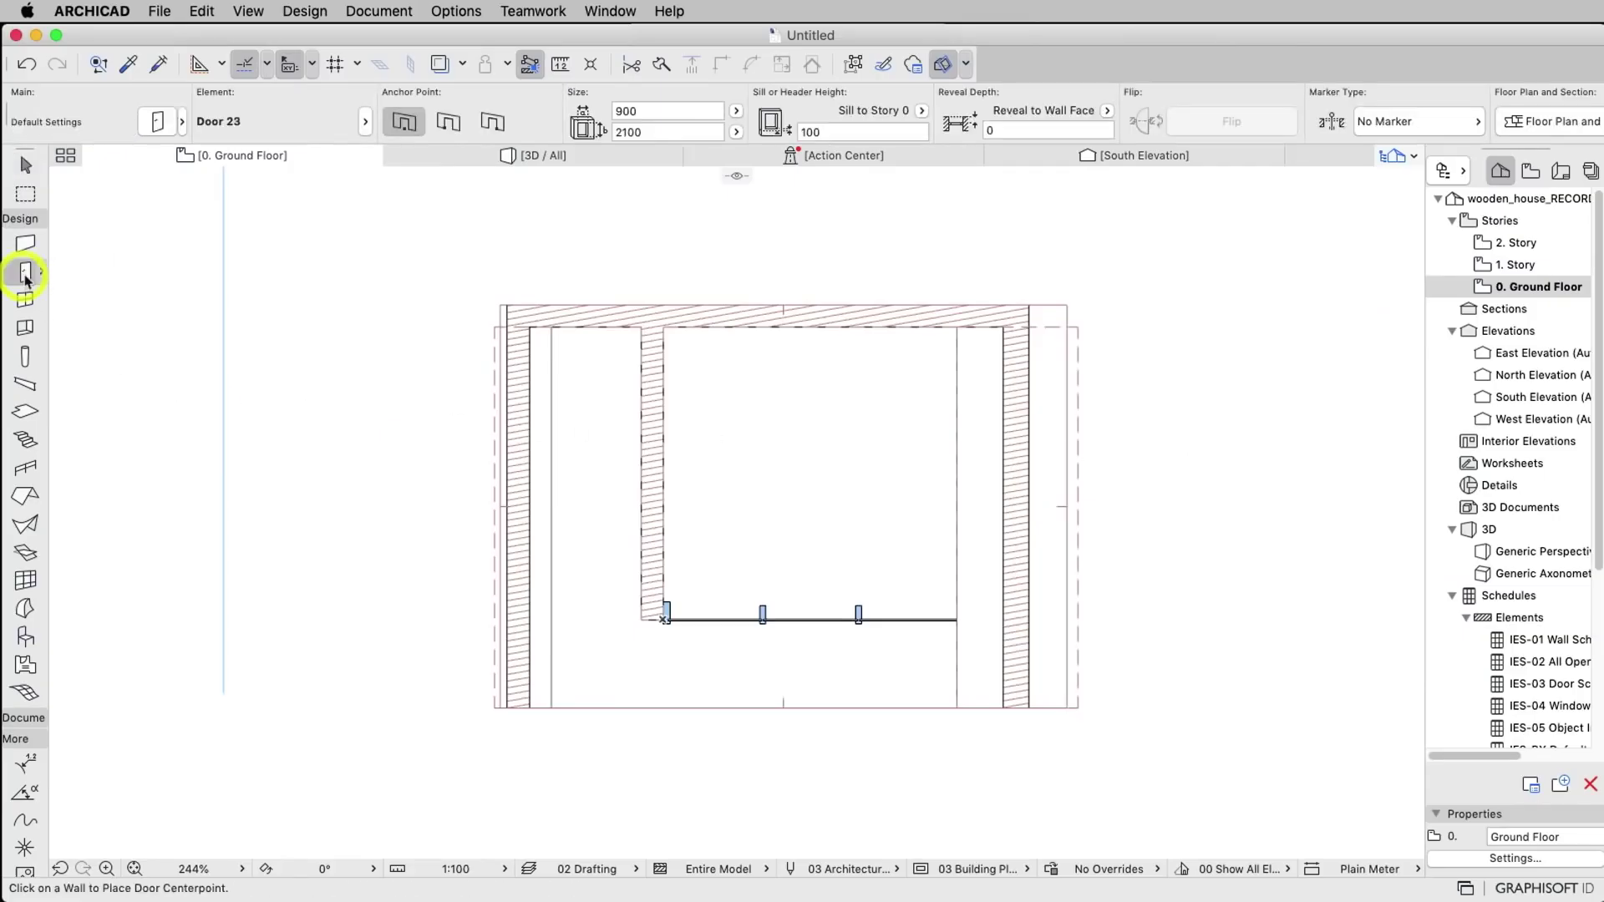
pyautogui.click(159, 122)
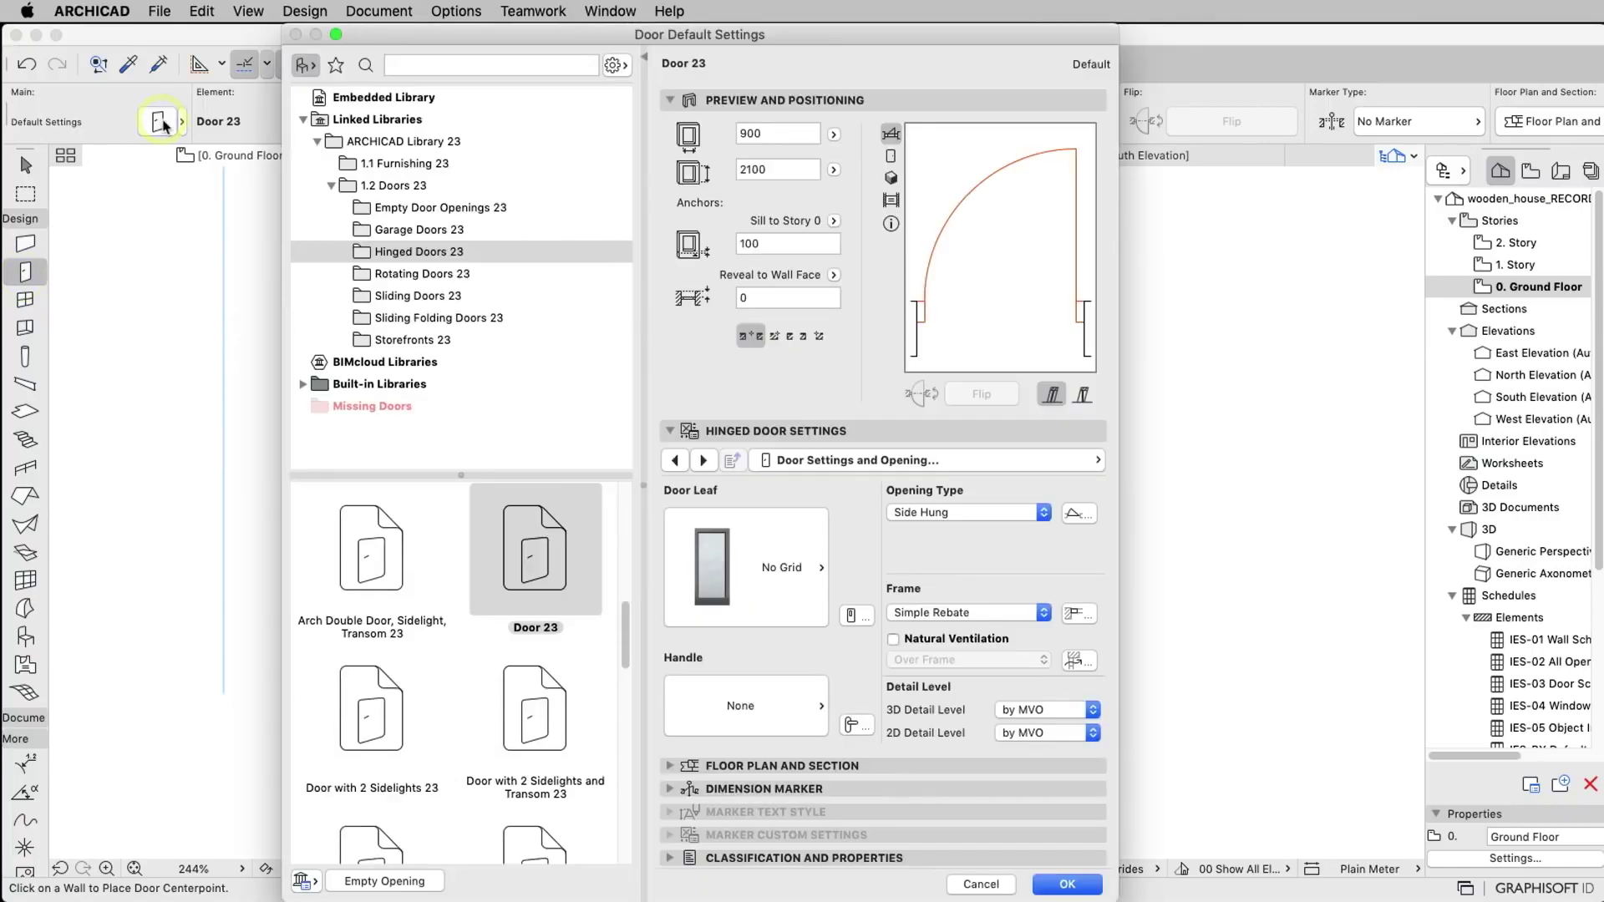
pyautogui.doubleClick(767, 136)
pyautogui.write('1000')
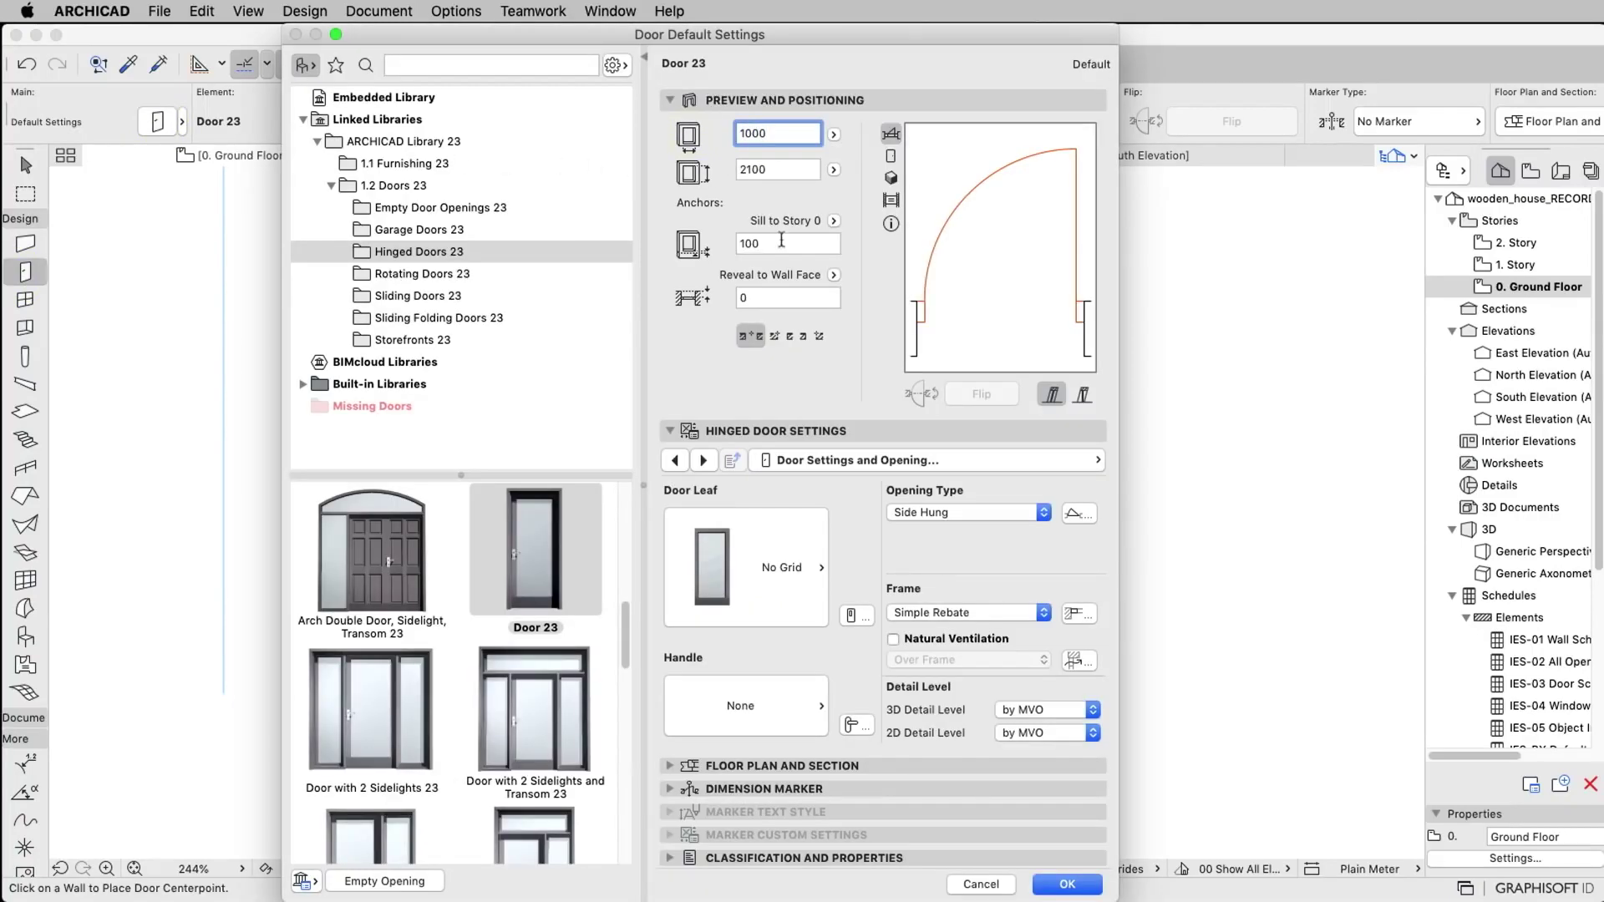
pyautogui.press('Tab')
pyautogui.press('Tab')
pyautogui.write('0')
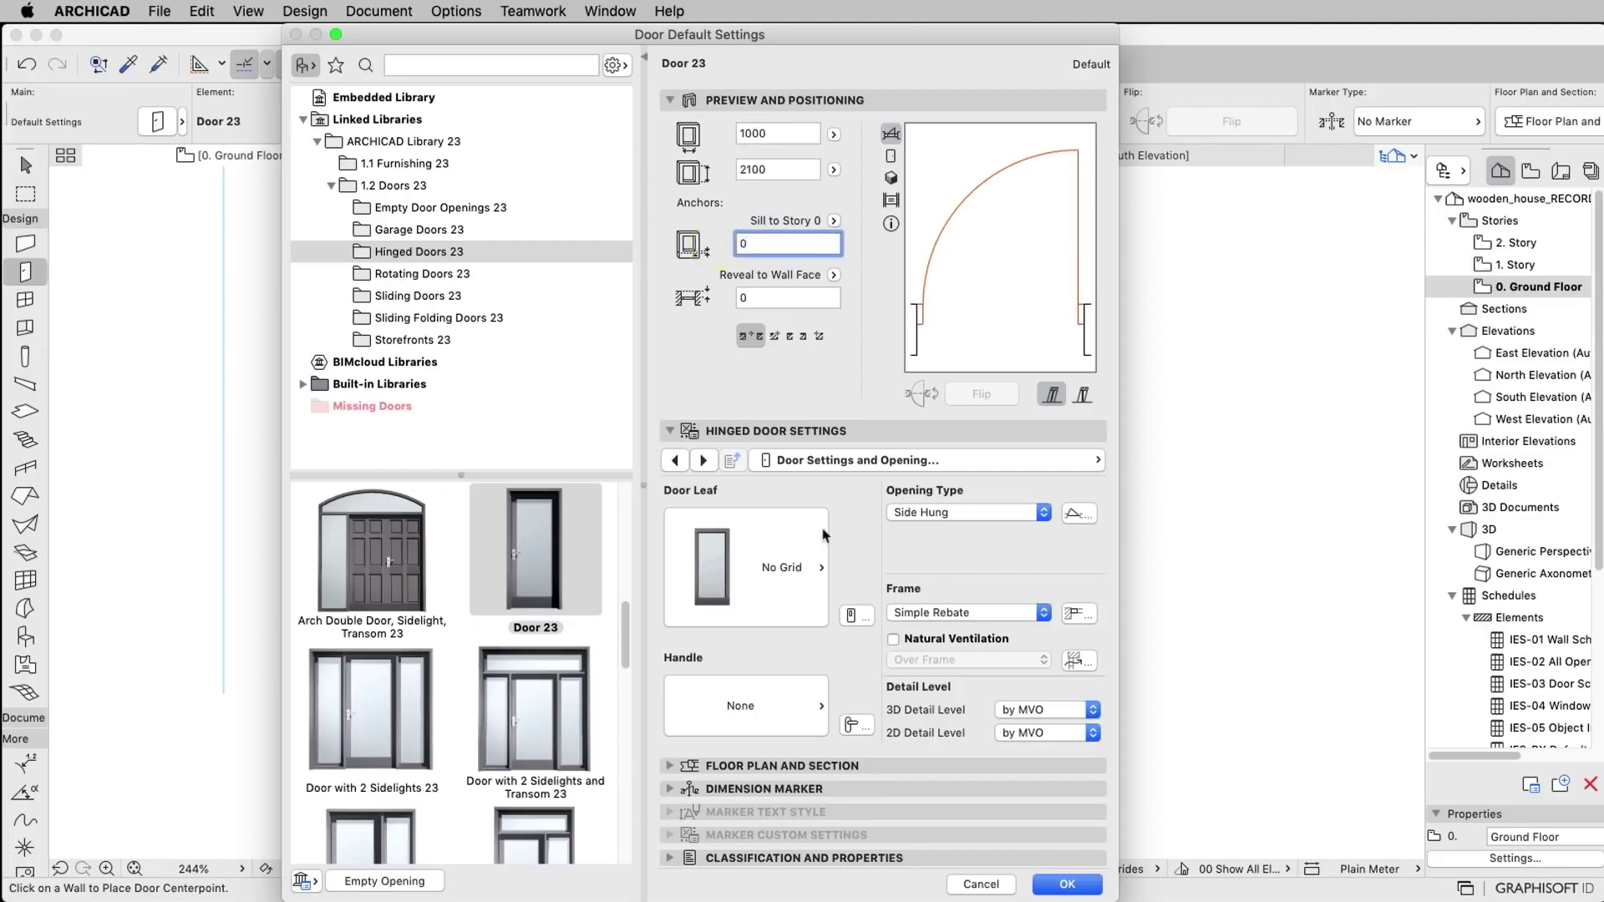
pyautogui.click(802, 705)
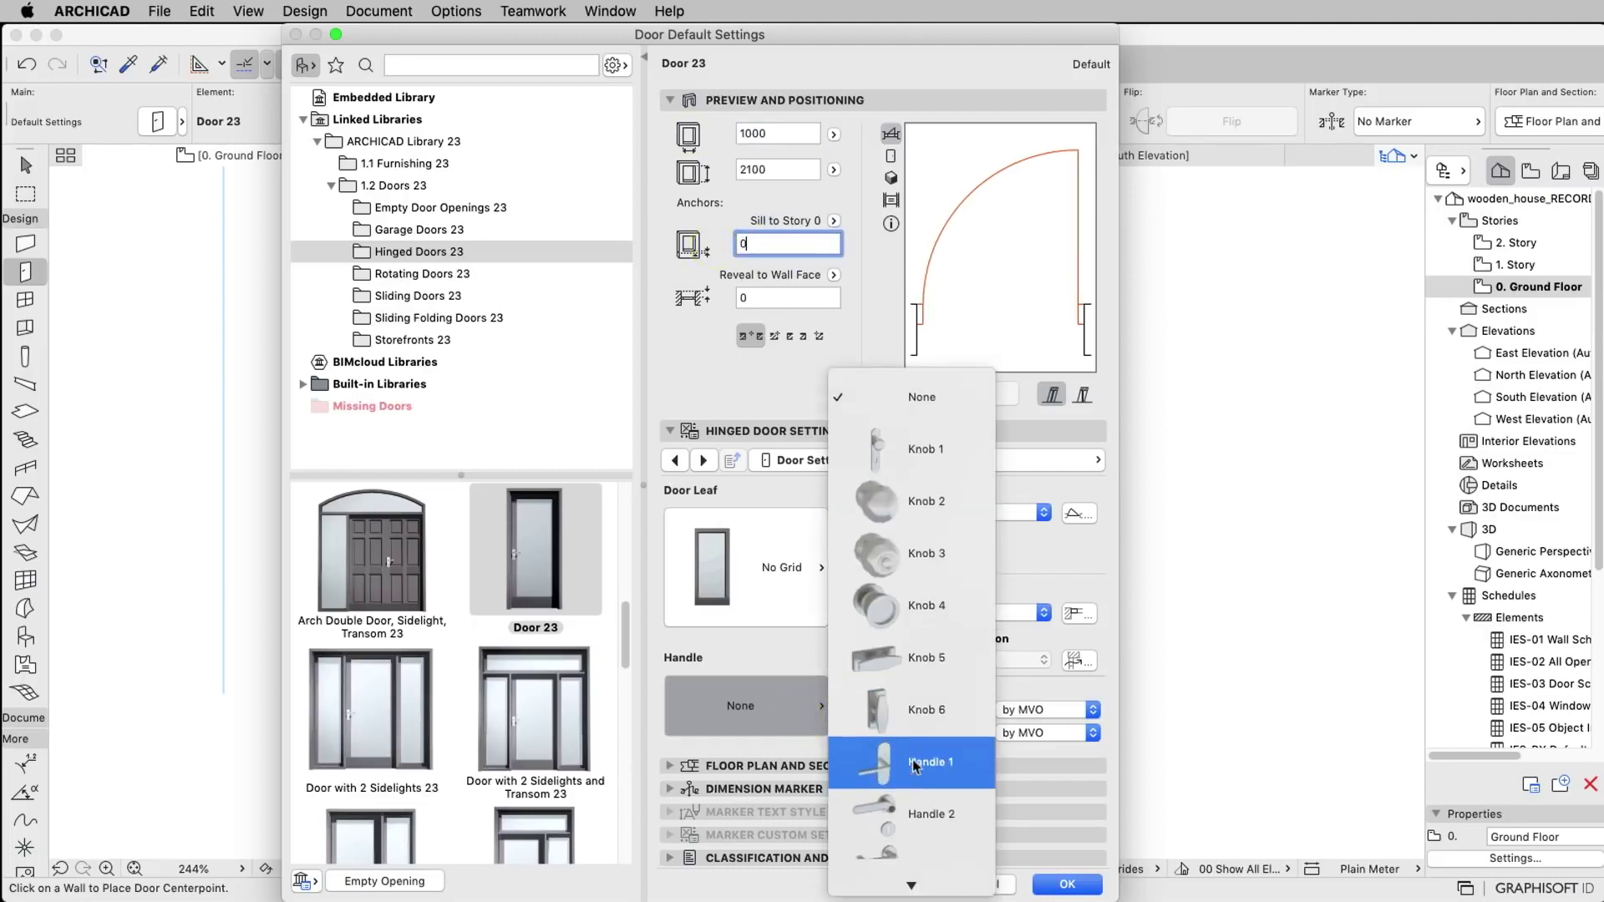
pyautogui.click(926, 812)
pyautogui.click(1055, 874)
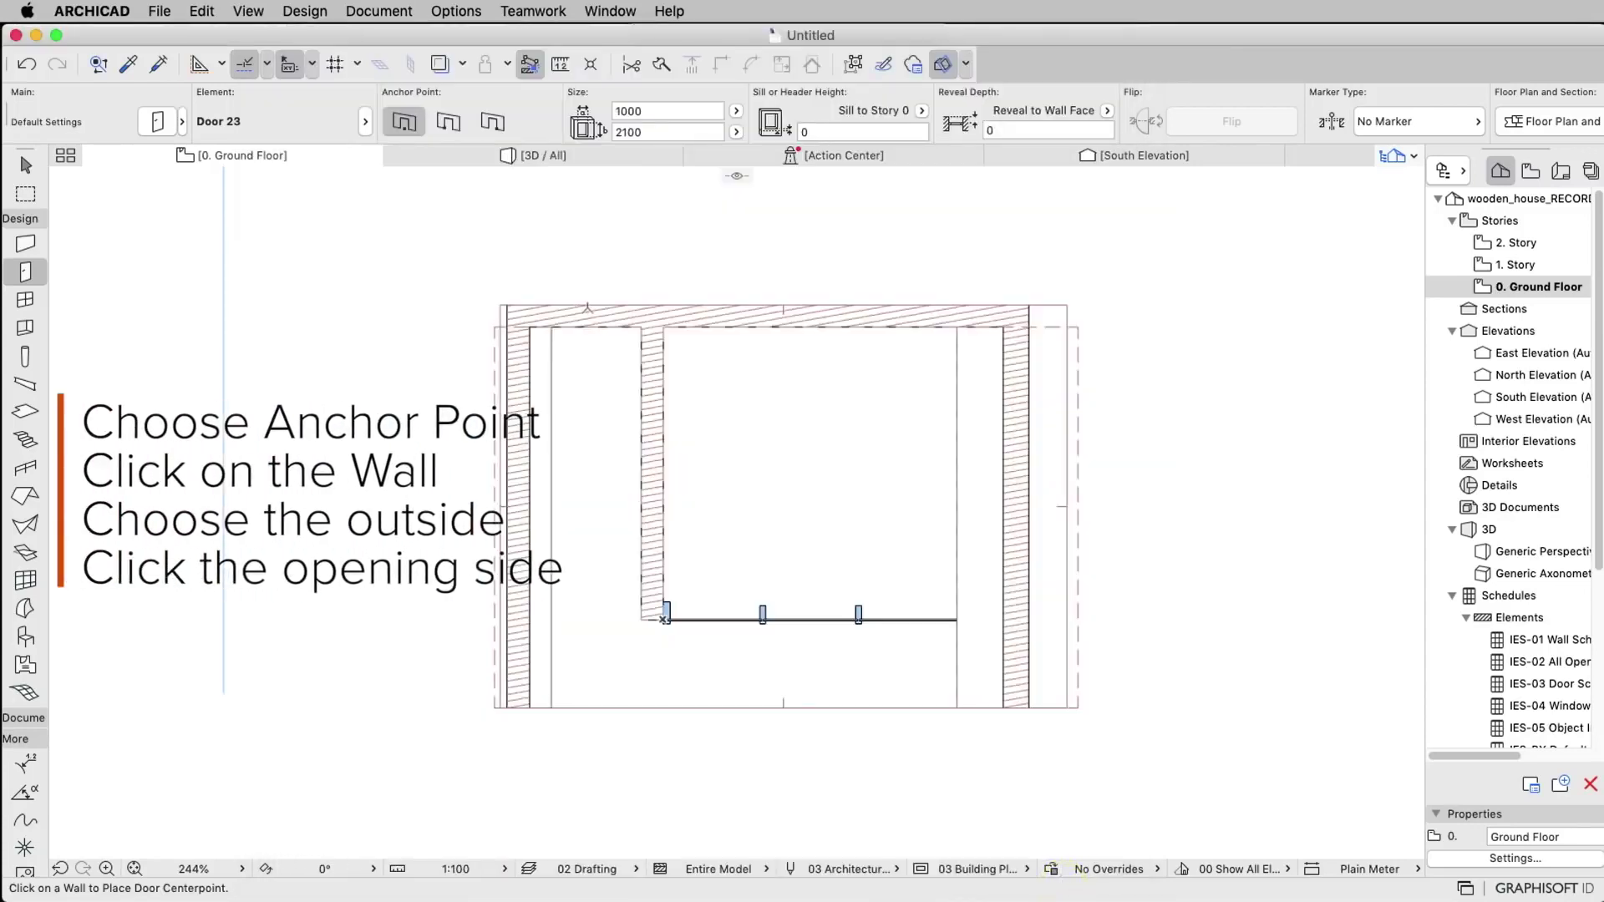
# Place the corner-anchored door in the short interior wall, swinging toward its left side.
pyautogui.click(447, 121)
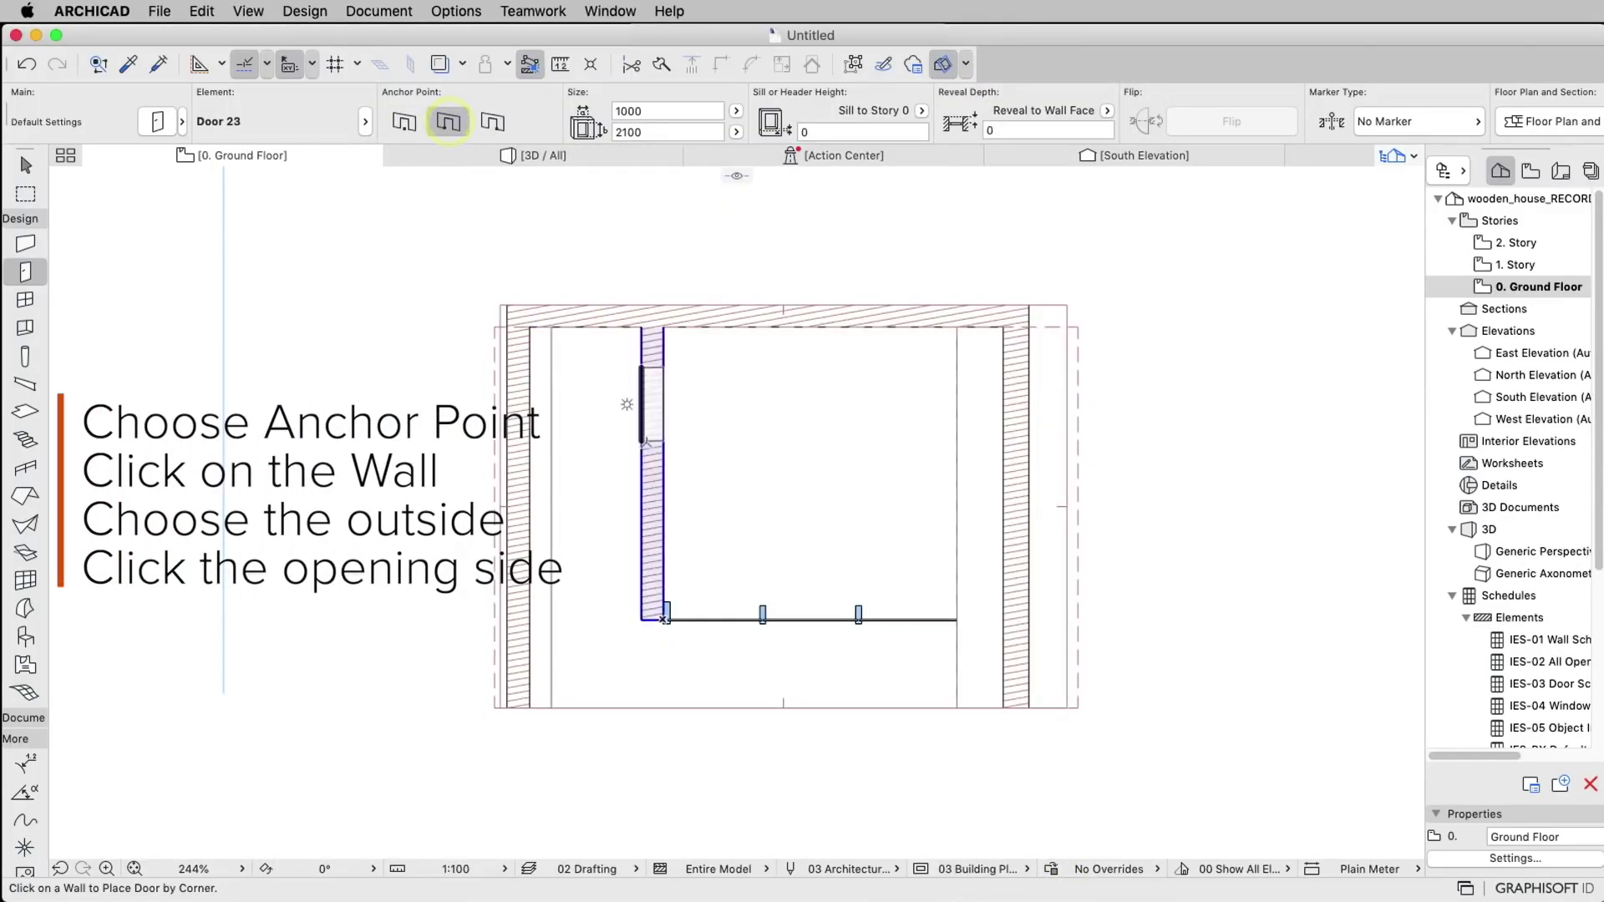
pyautogui.moveTo(645, 466)
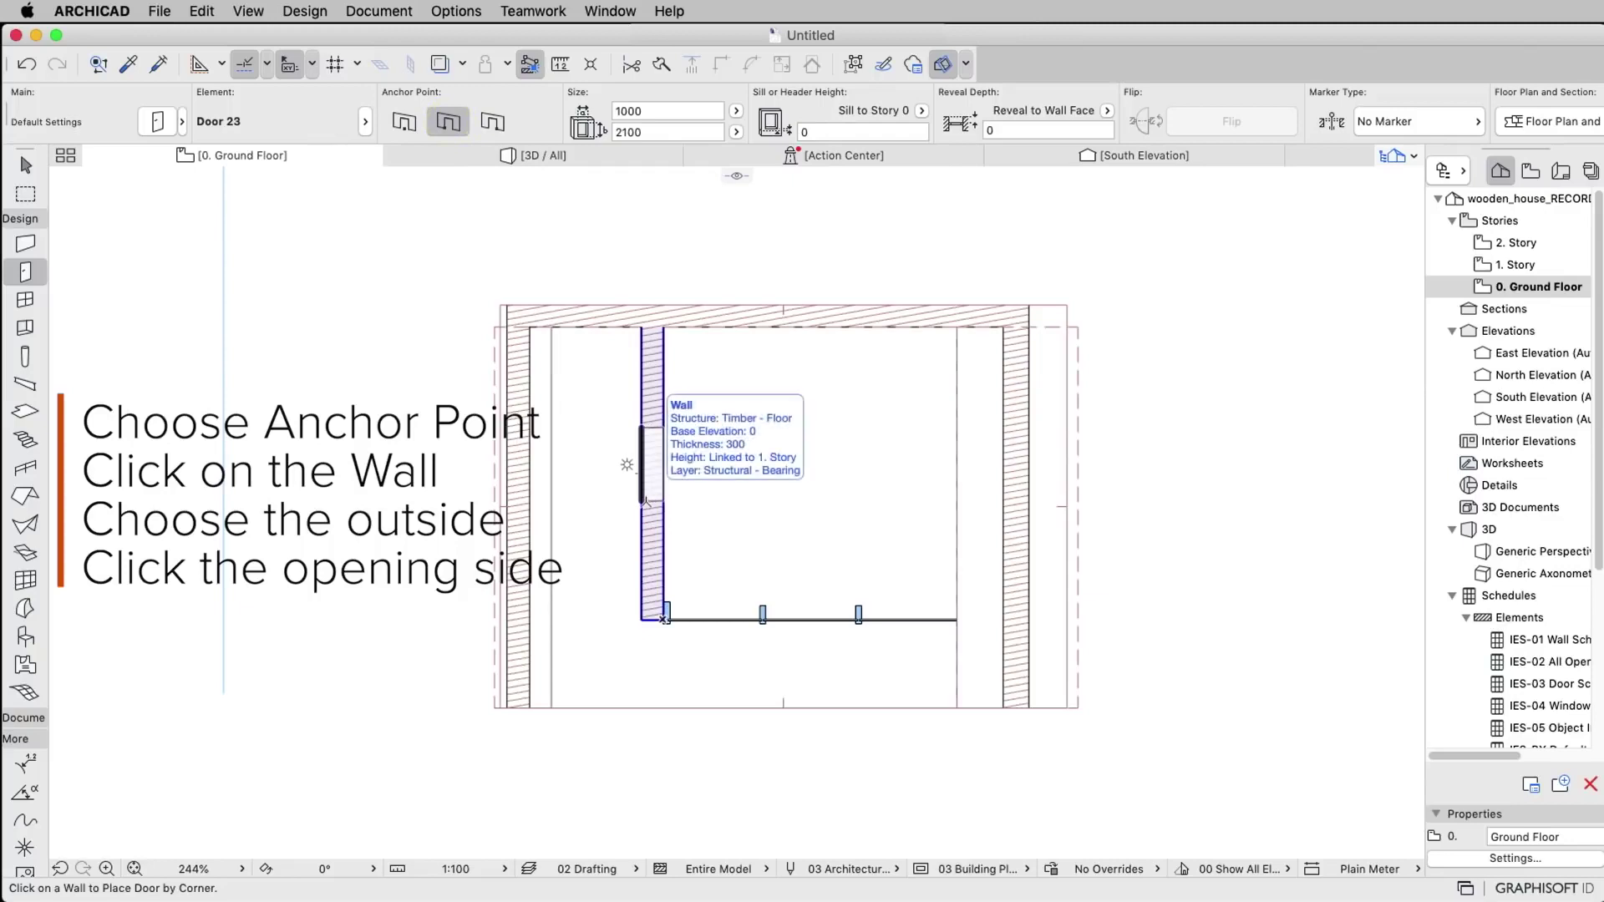
pyautogui.click(645, 501)
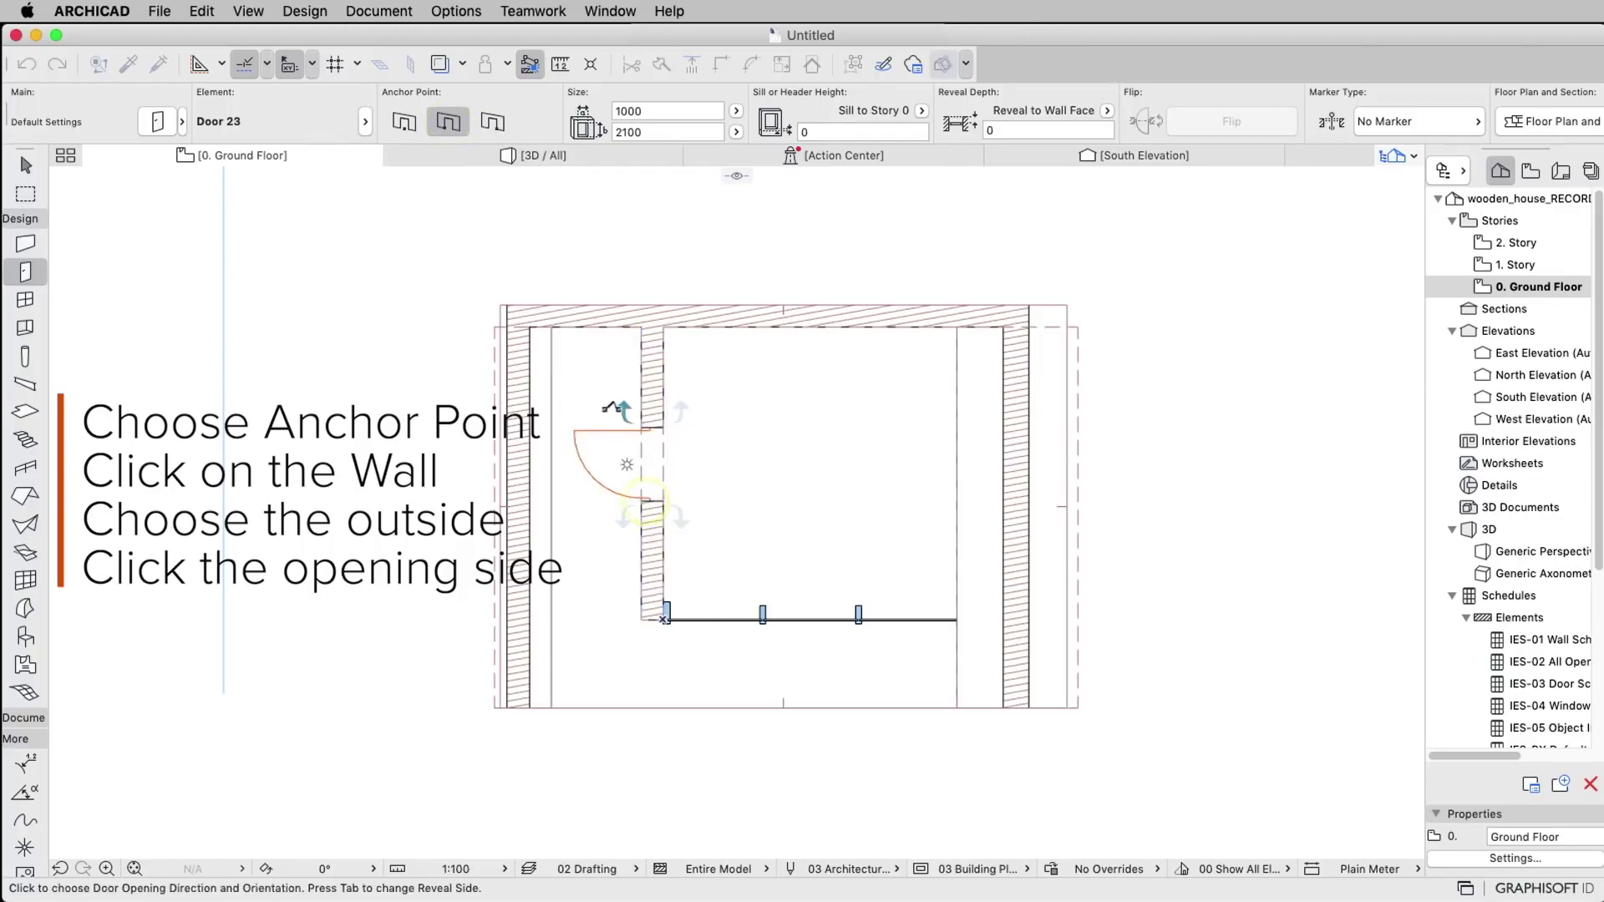
pyautogui.click(611, 407)
pyautogui.press('Escape')
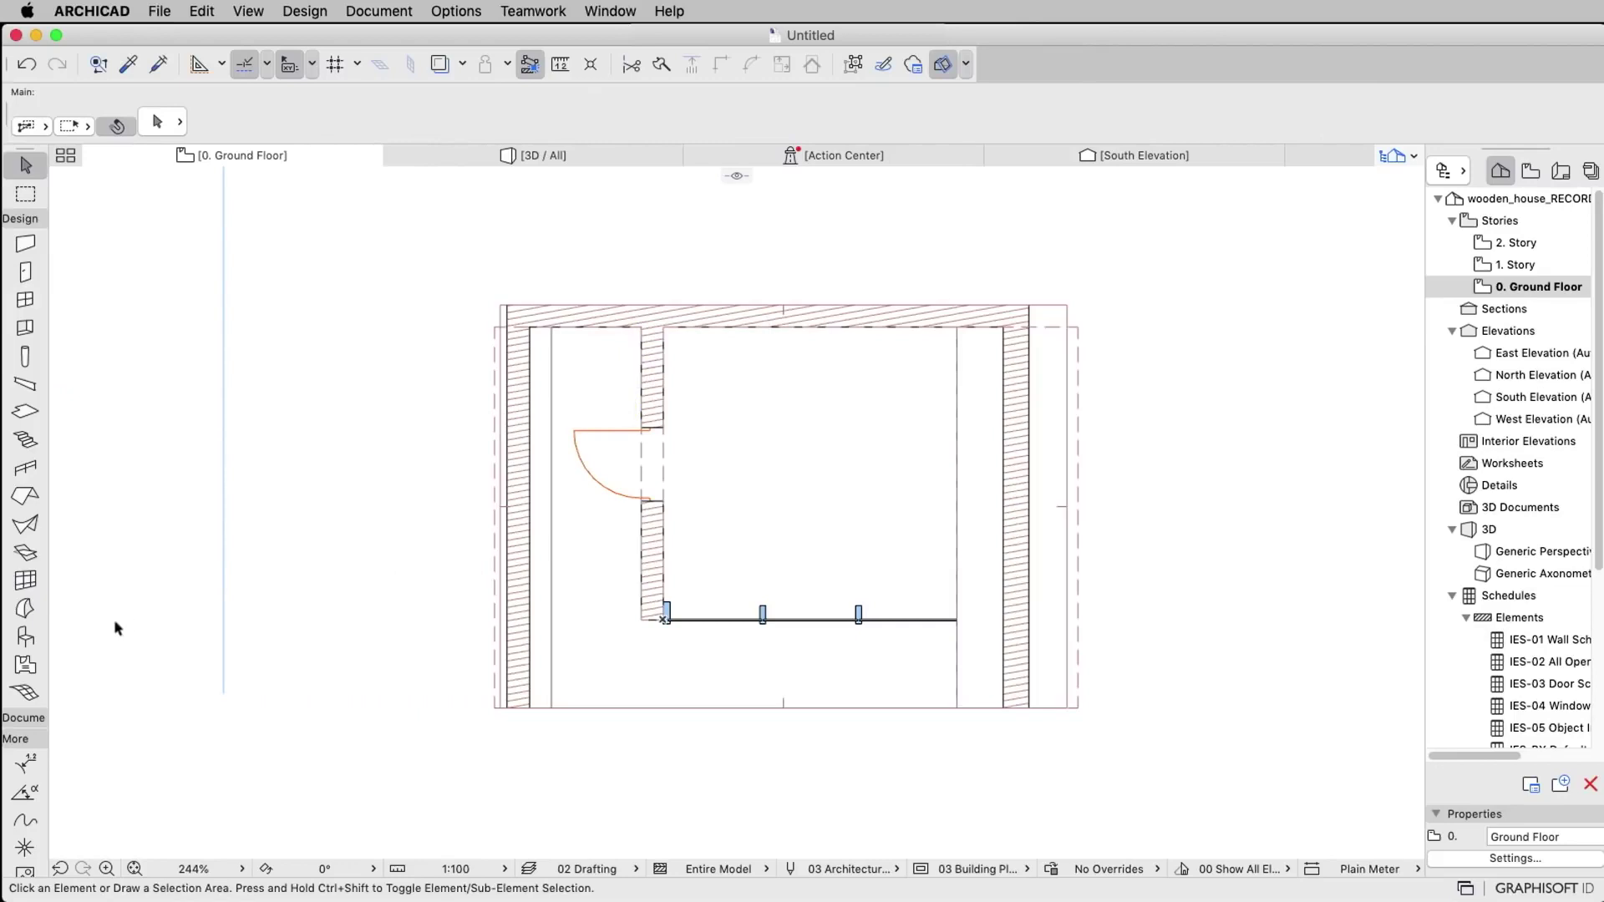
# Find Fireplace Freestanding 23 in the object library and choose its Type 4 variant.
pyautogui.click(26, 639)
pyautogui.click(156, 123)
pyautogui.click(286, 67)
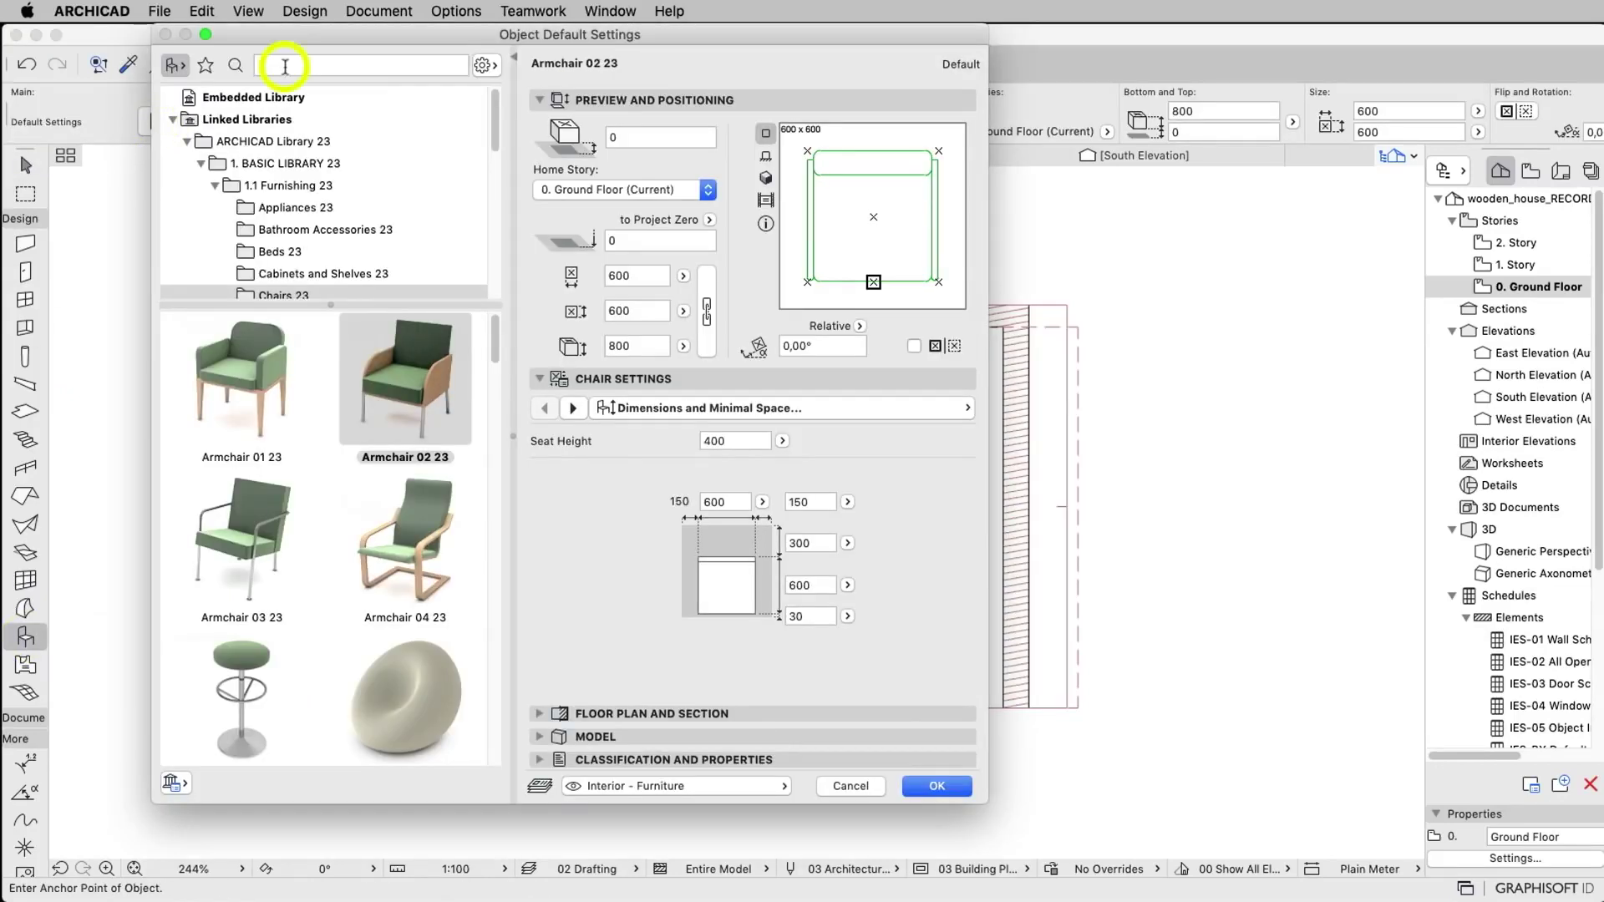
pyautogui.write('fireplace')
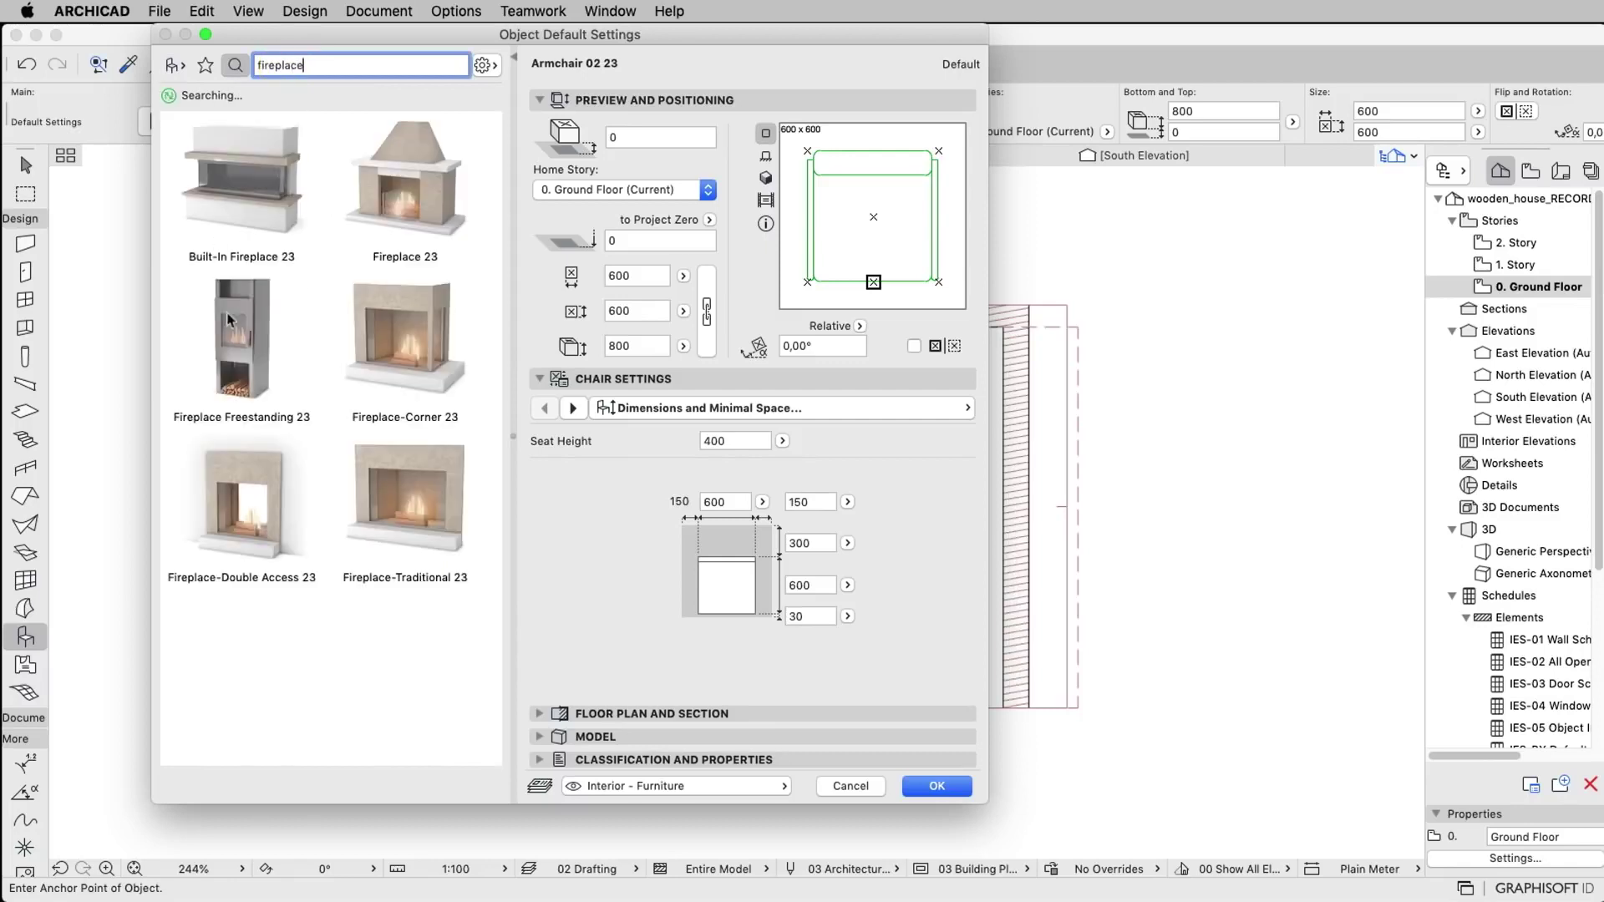
pyautogui.click(230, 319)
pyautogui.click(724, 474)
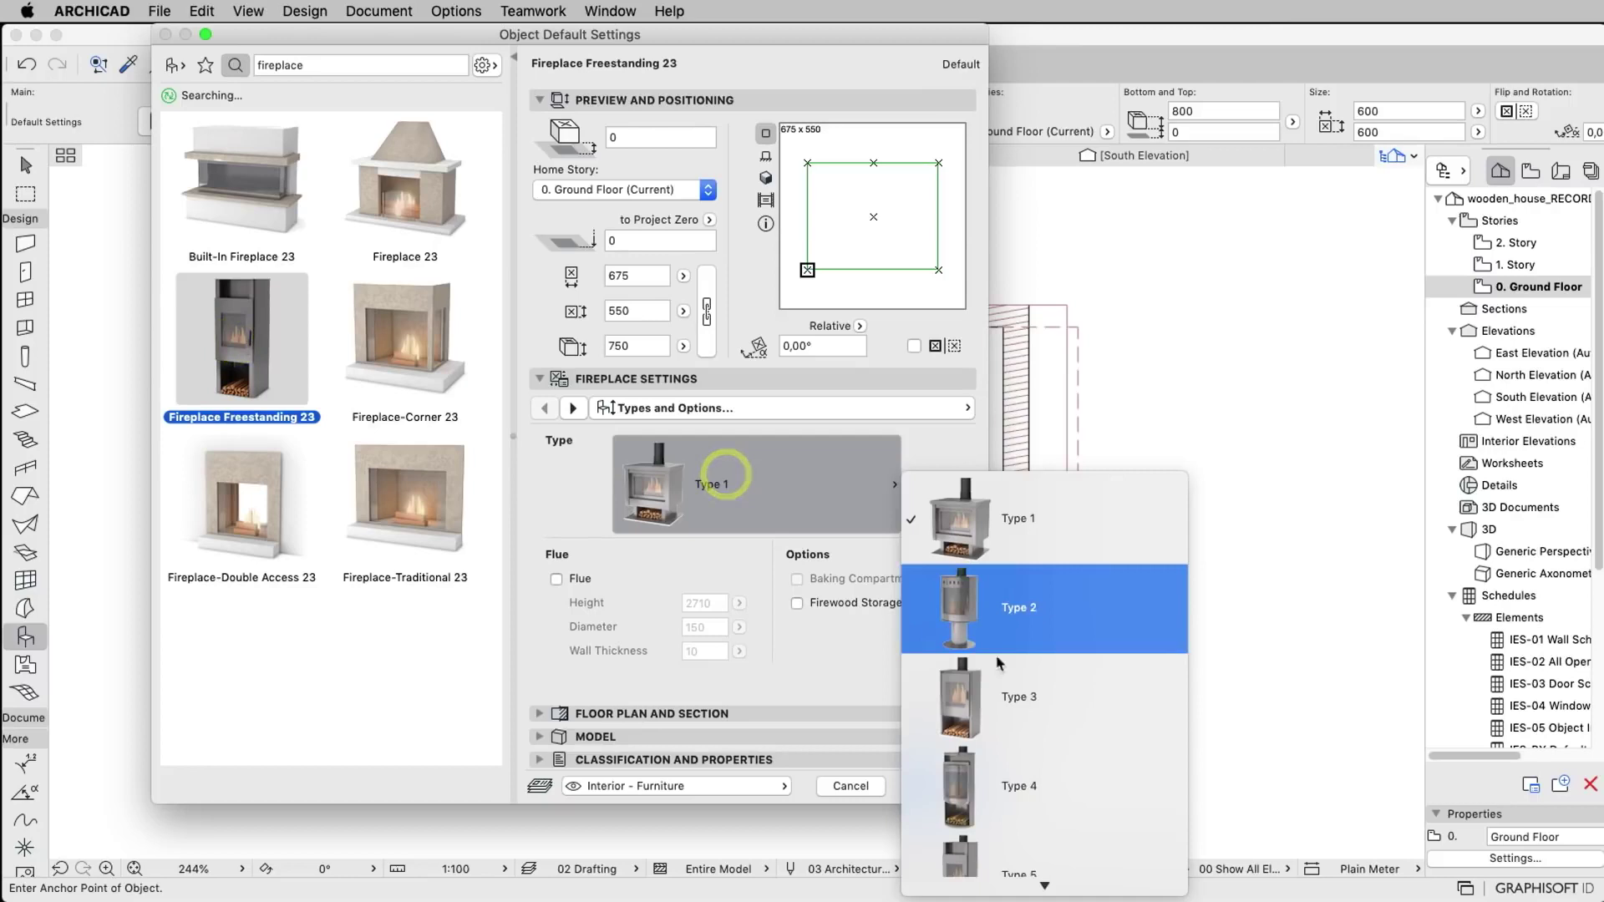
pyautogui.scroll(-2, 1019, 710)
pyautogui.click(1030, 756)
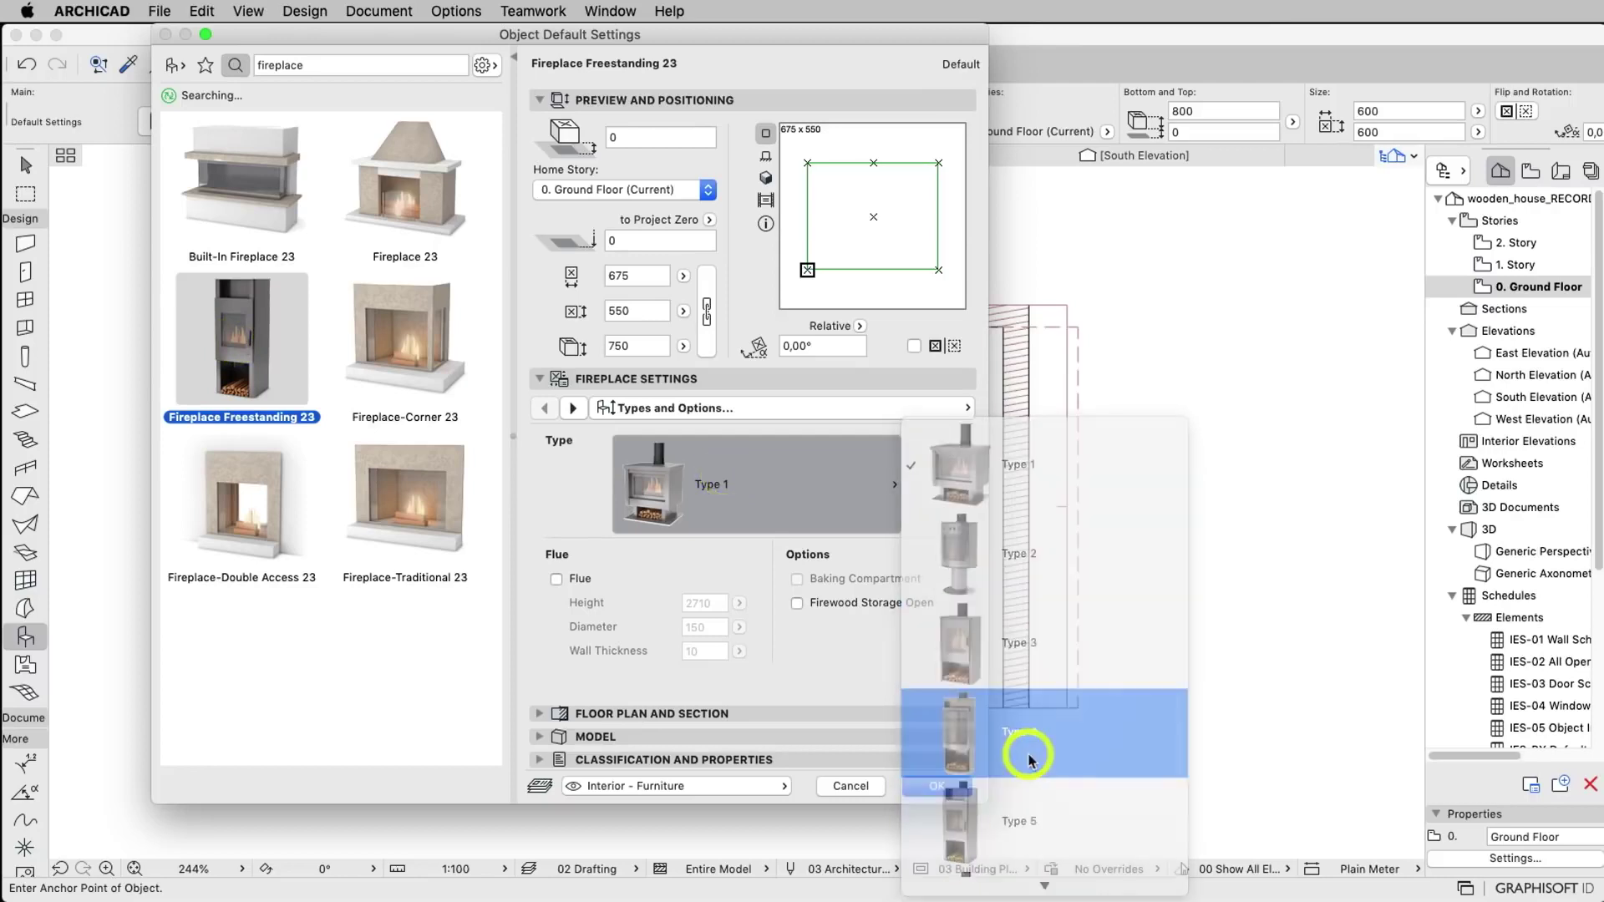
# Enable the 7000 flue, anchor at the top point, and place the fireplace against the top wall.
pyautogui.click(557, 579)
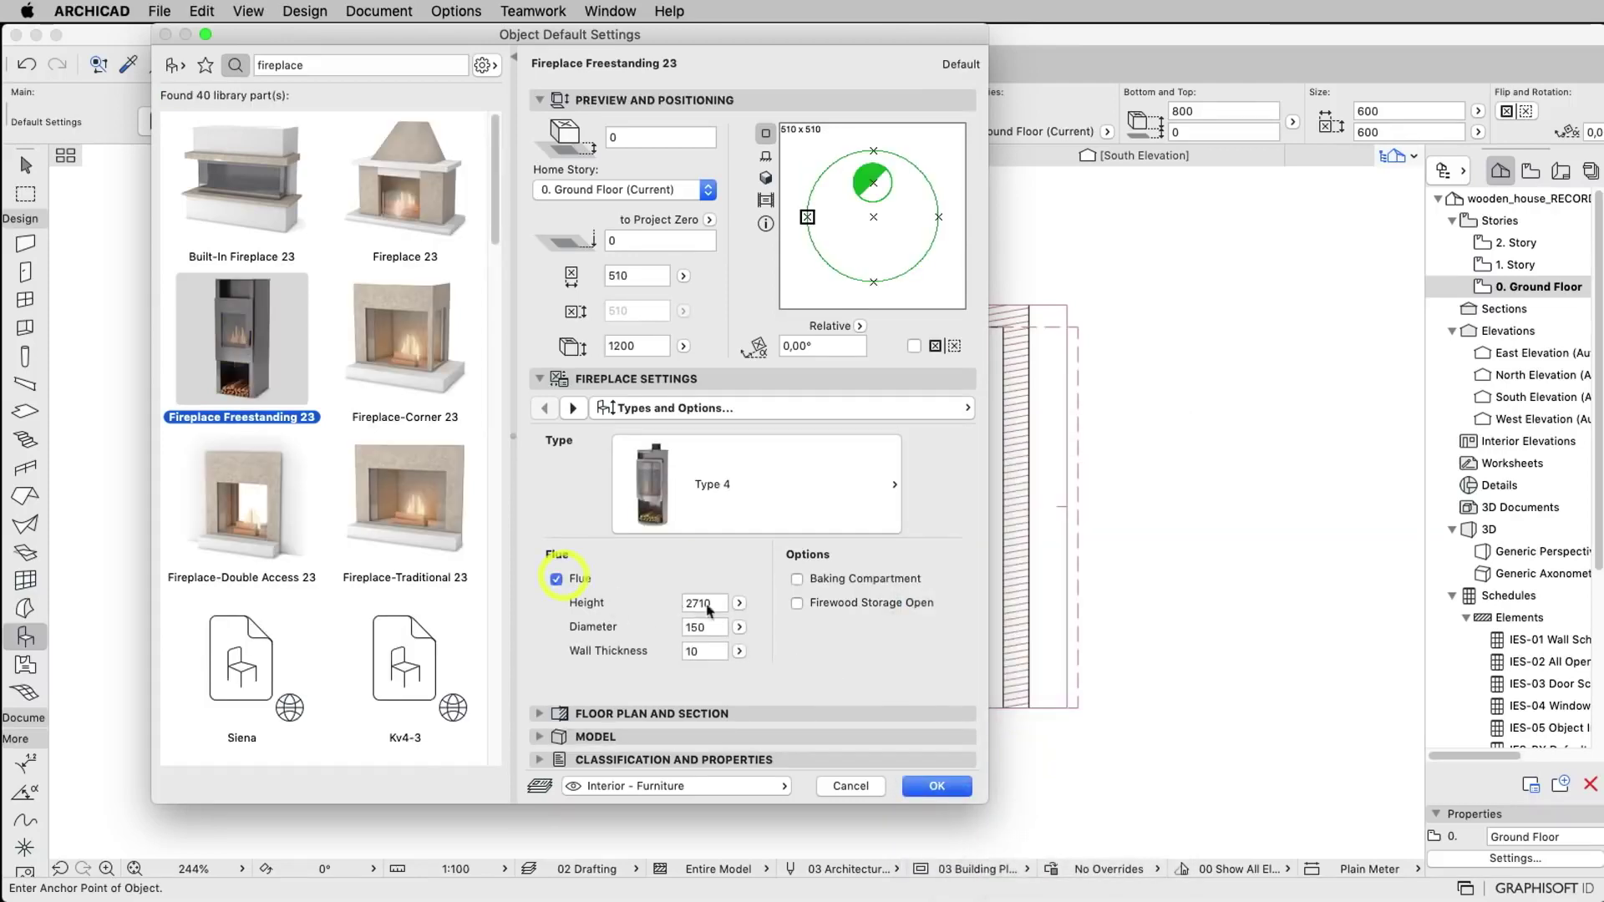
pyautogui.moveTo(720, 603); pyautogui.dragTo(653, 600)
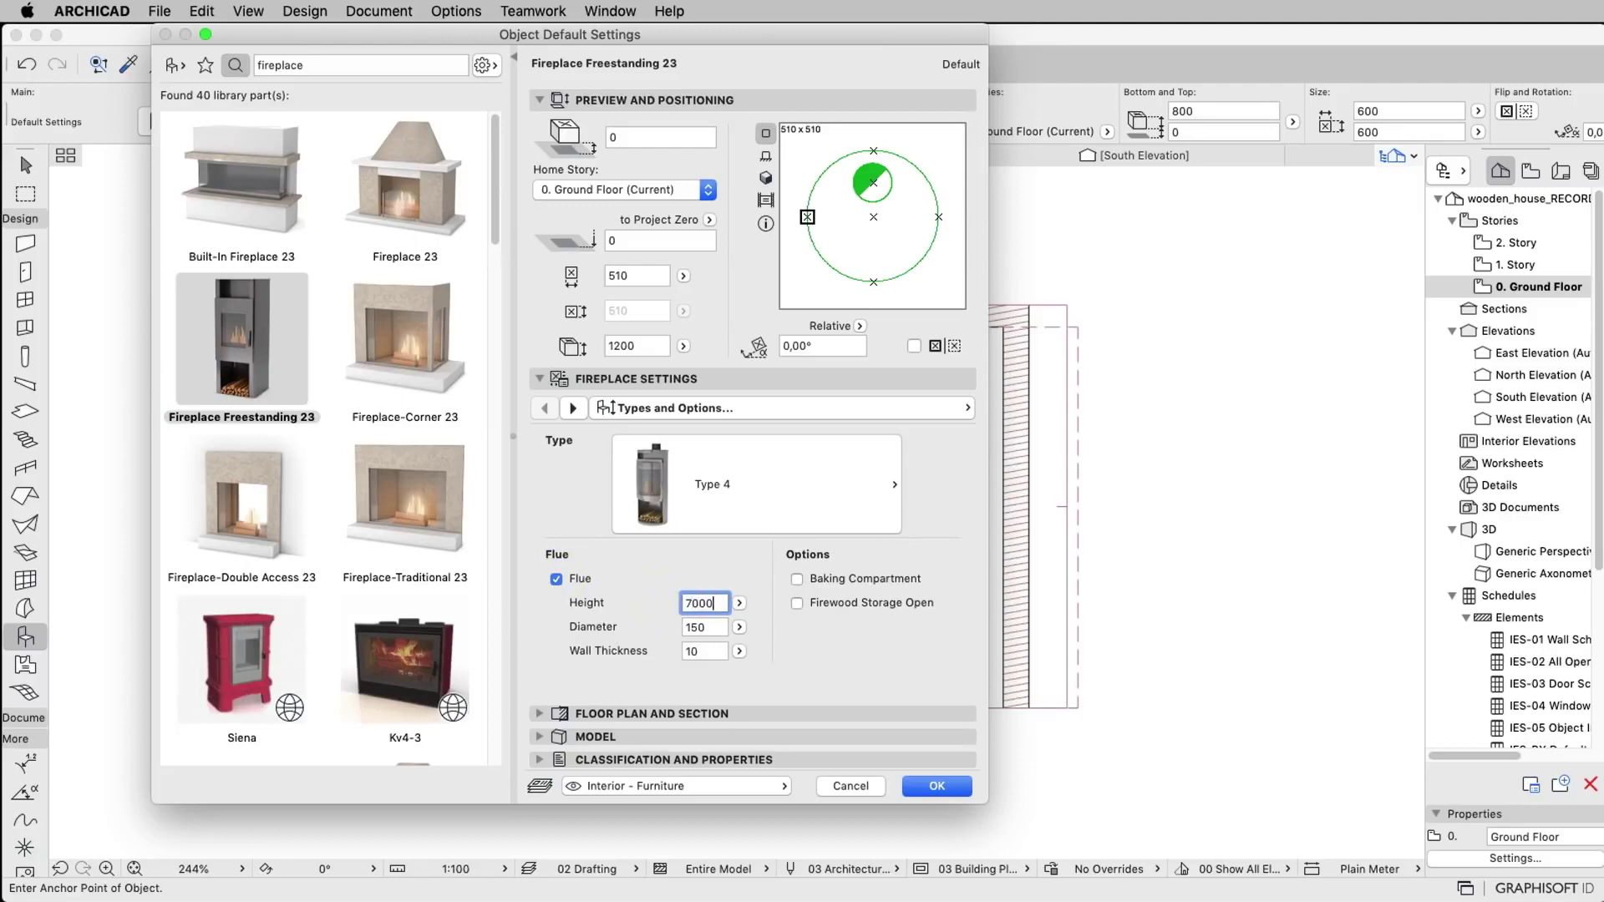
pyautogui.click(874, 151)
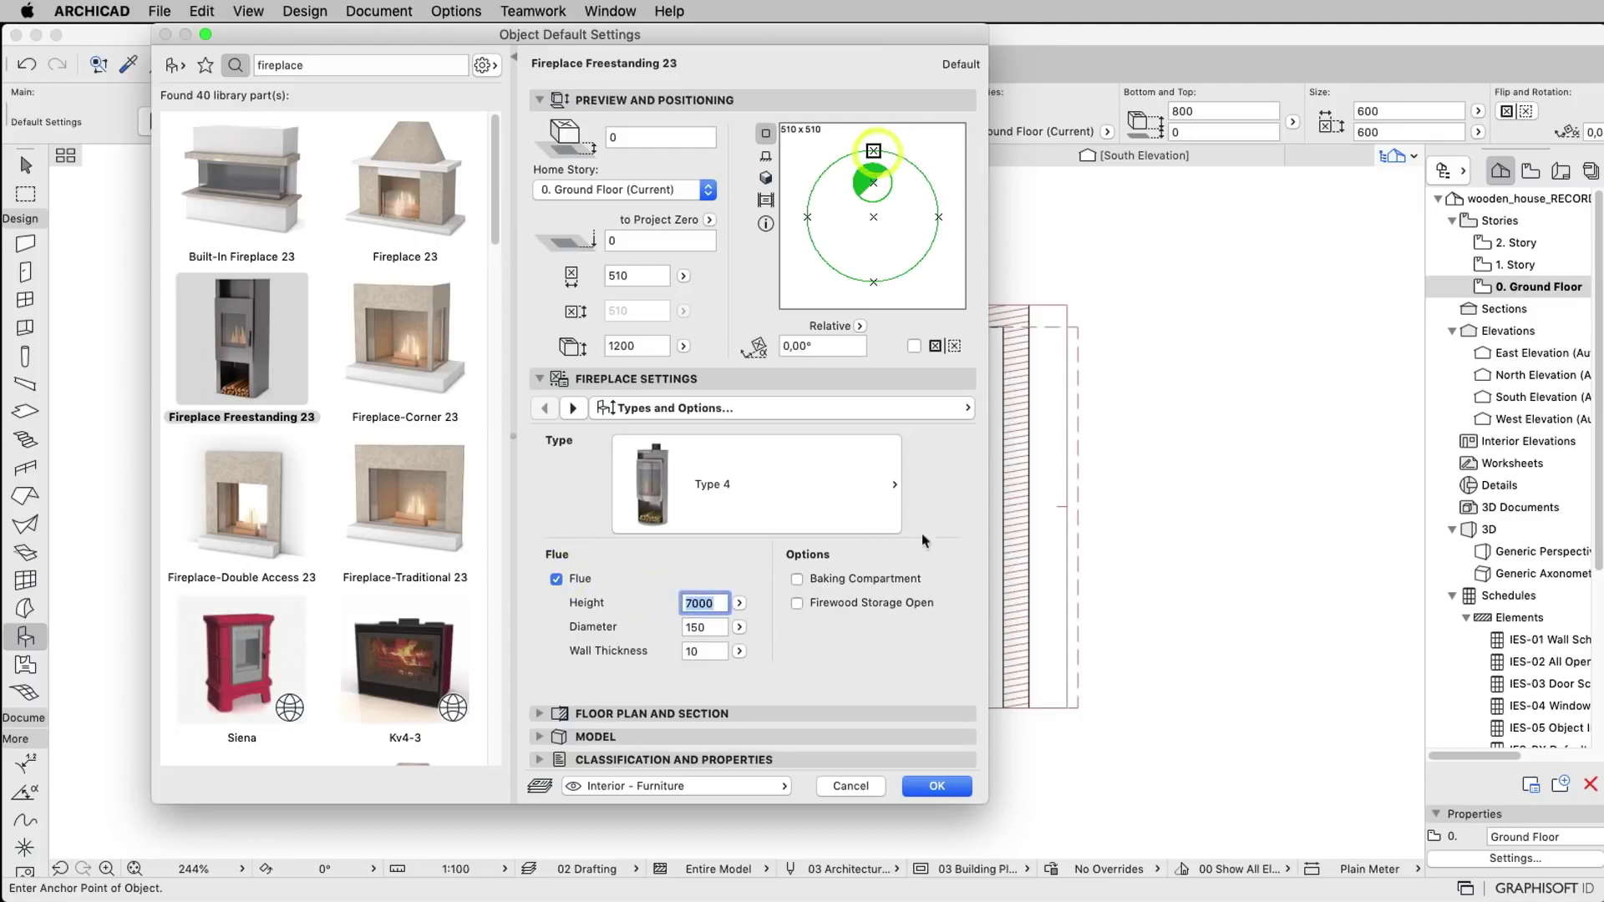
pyautogui.click(961, 793)
pyautogui.click(919, 330)
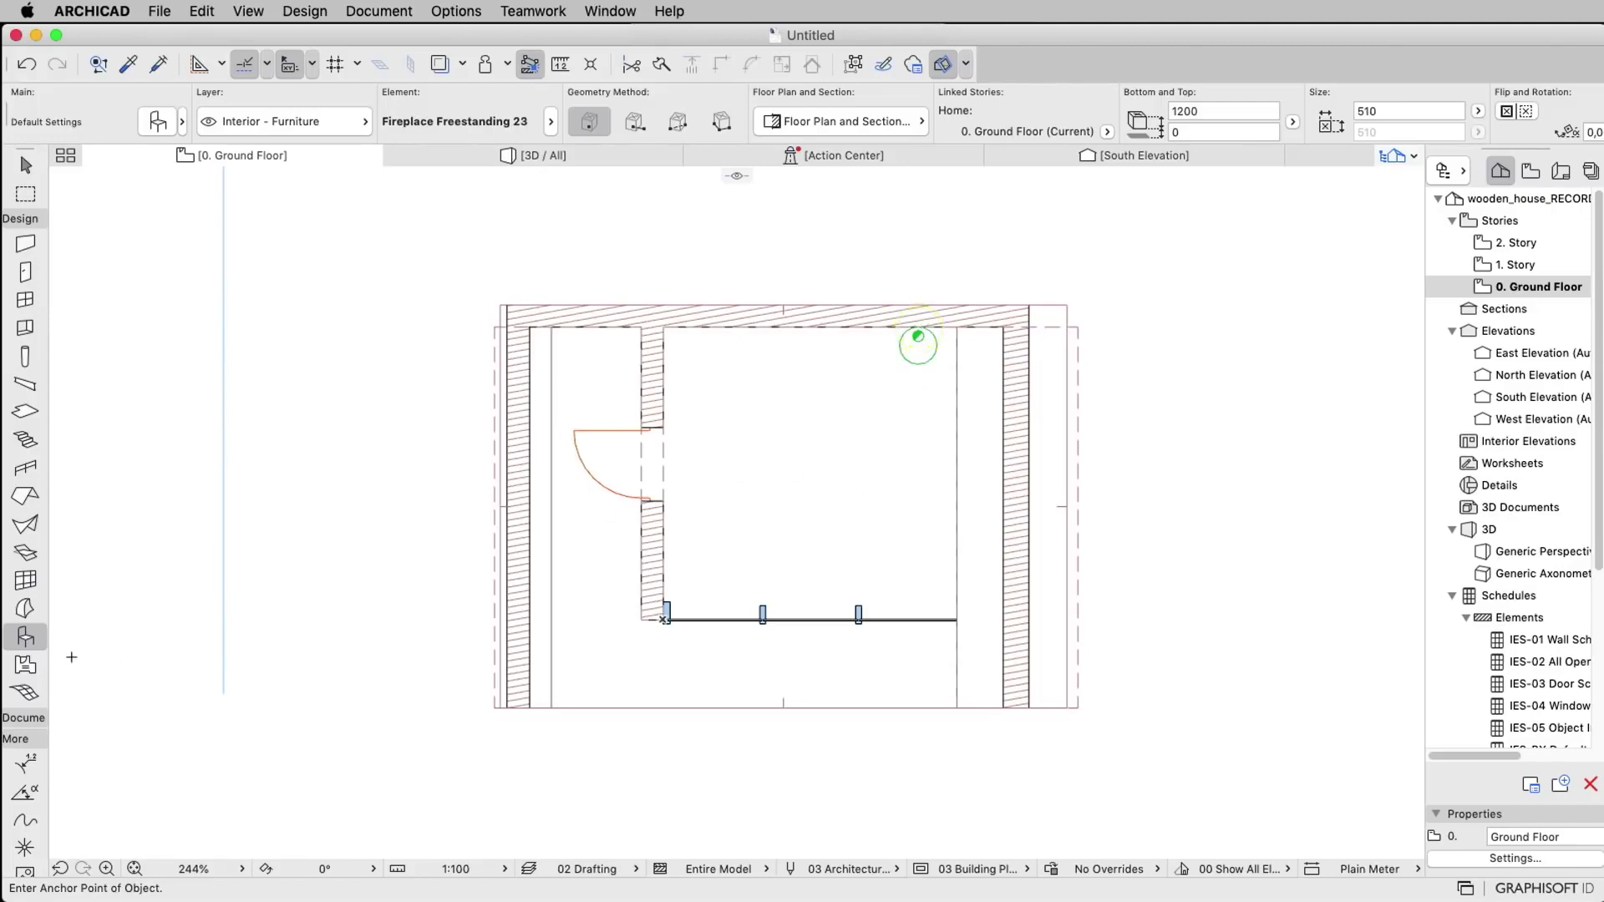
# Place a Bean Bag 23 in the room and view the house in 3D.
pyautogui.click(157, 121)
pyautogui.click(322, 64)
pyautogui.click(233, 64)
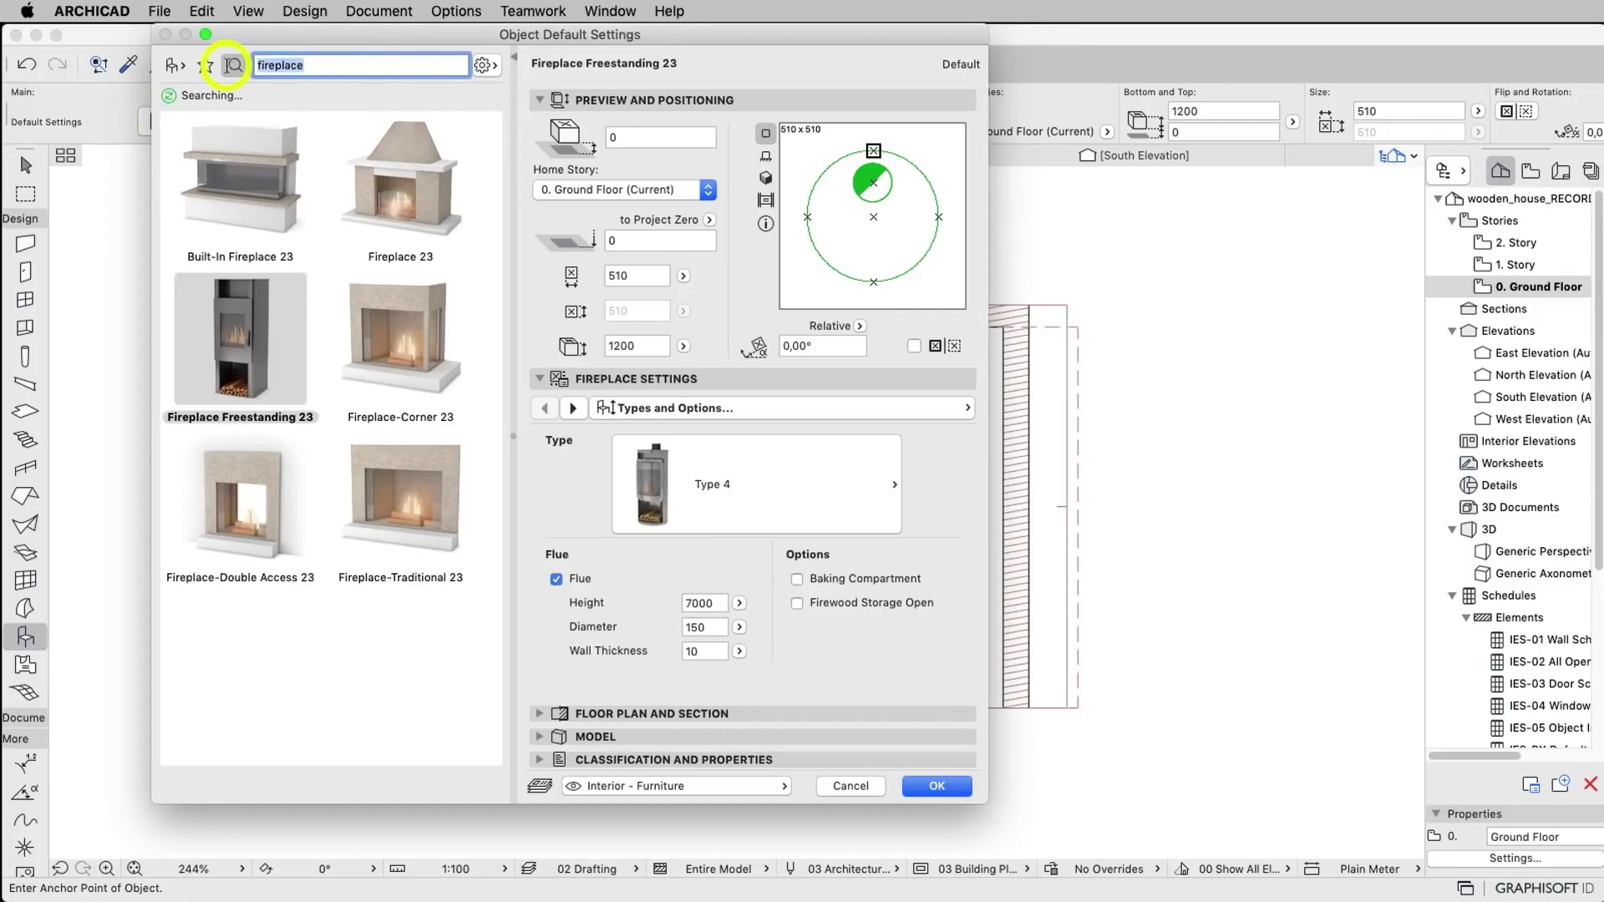
pyautogui.write('bean')
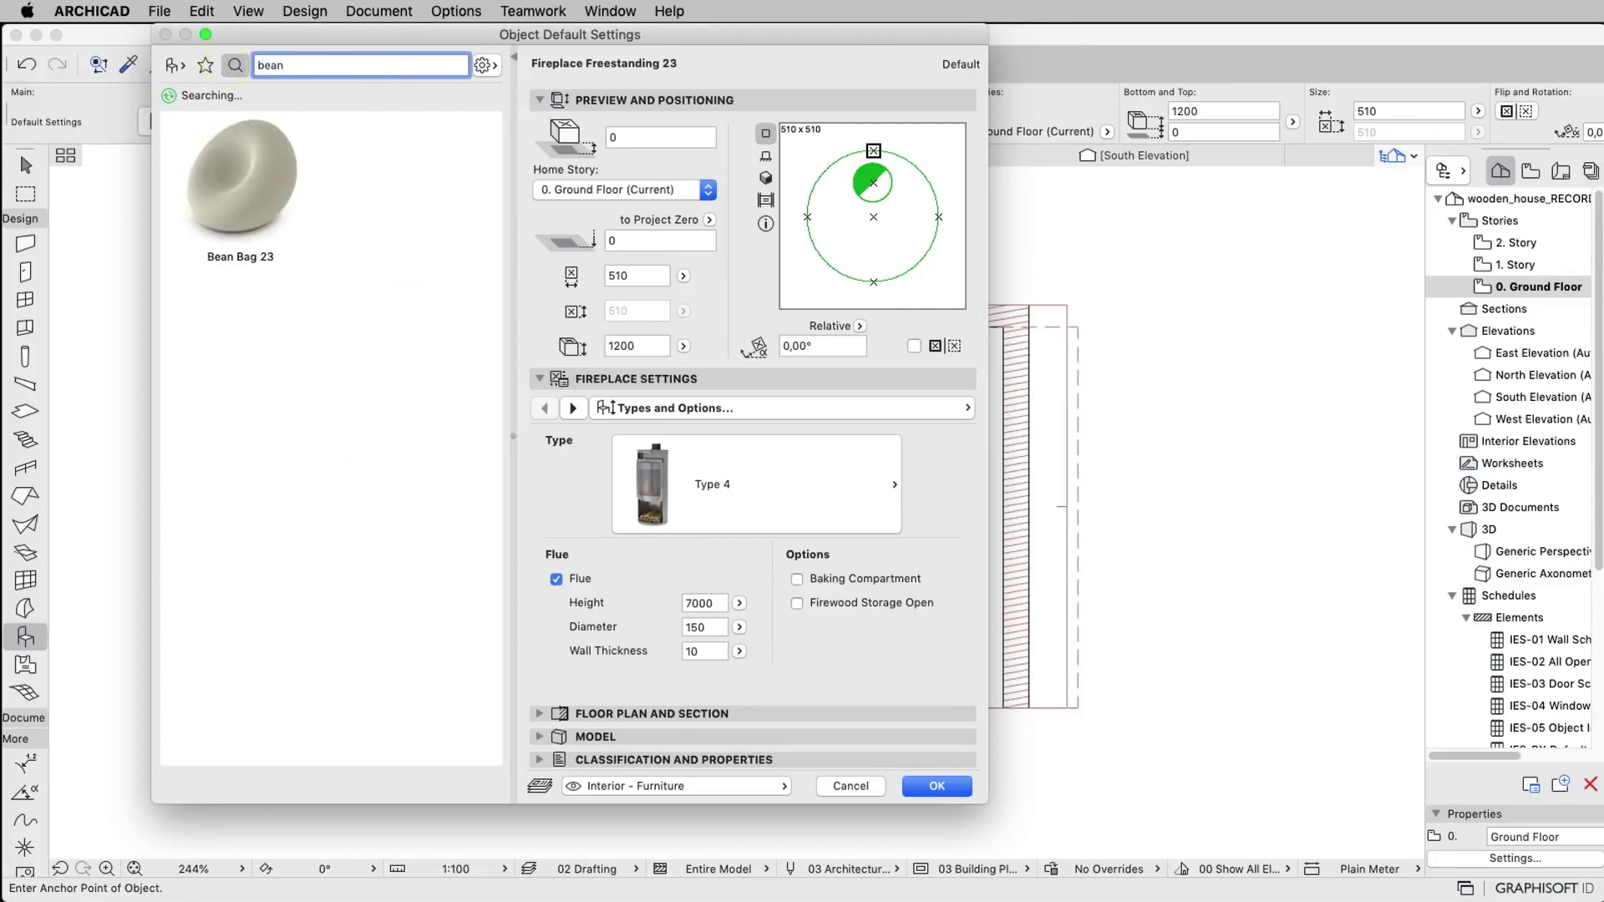
pyautogui.click(250, 179)
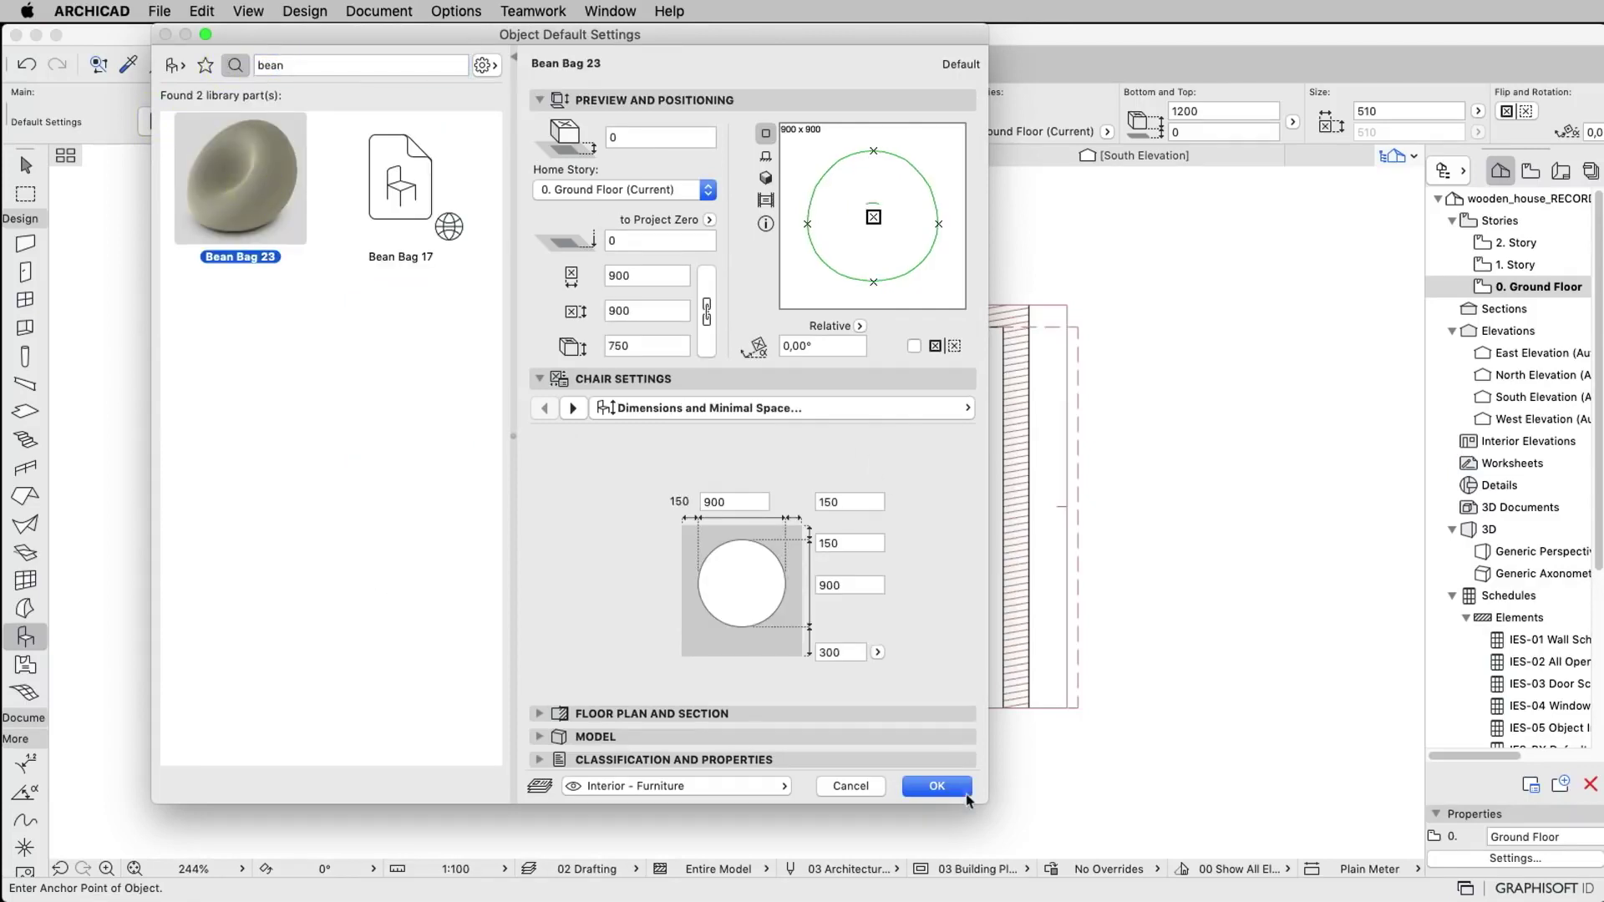
pyautogui.click(952, 787)
pyautogui.click(898, 543)
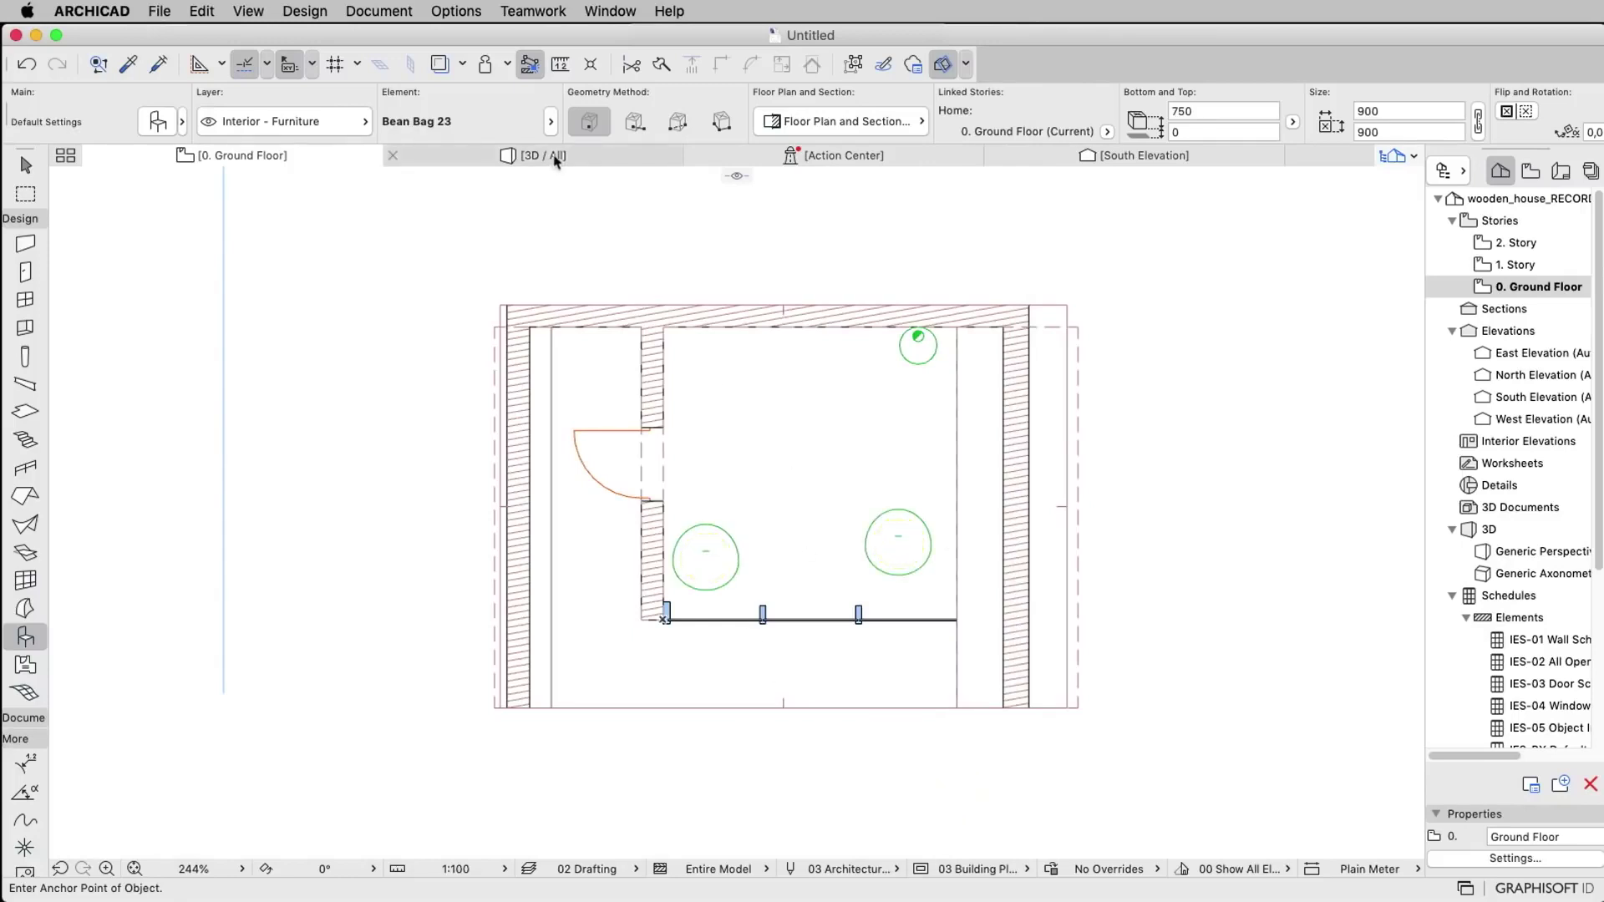
pyautogui.click(547, 155)
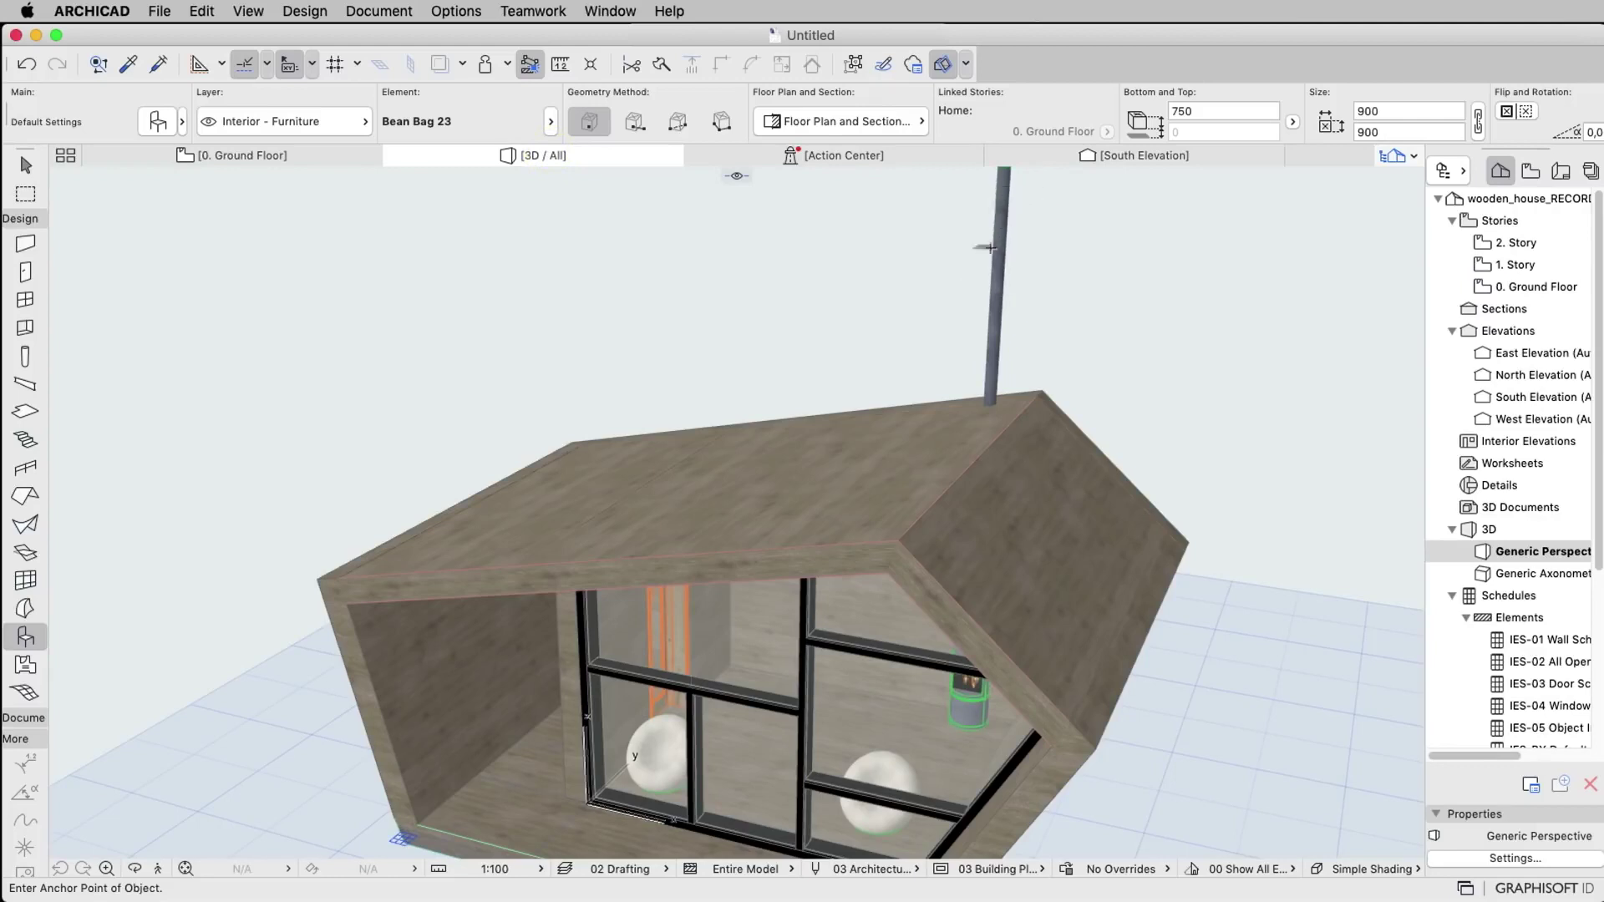
# Stretch the fireplace flue down to just above the roof, then return to 0. Ground Floor.
pyautogui.keyDown('shift'); pyautogui.moveTo(1008, 220); pyautogui.dragTo(924, 354, button='middle'); pyautogui.keyUp('shift')
pyautogui.scroll(2, 924, 355)
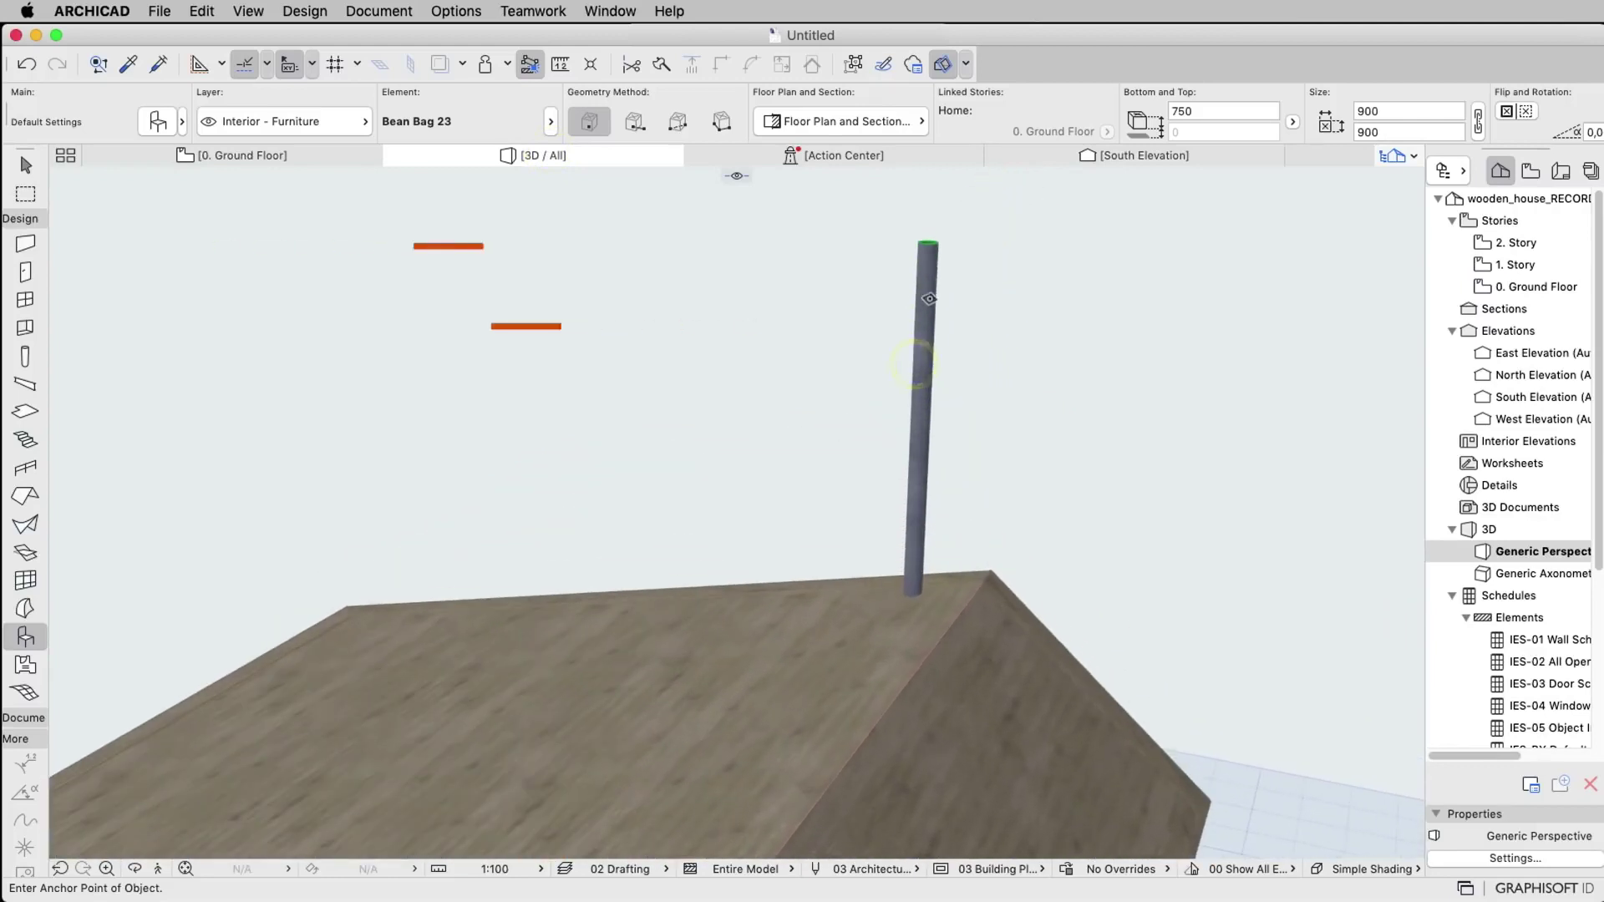
pyautogui.click(928, 244)
pyautogui.click(926, 243)
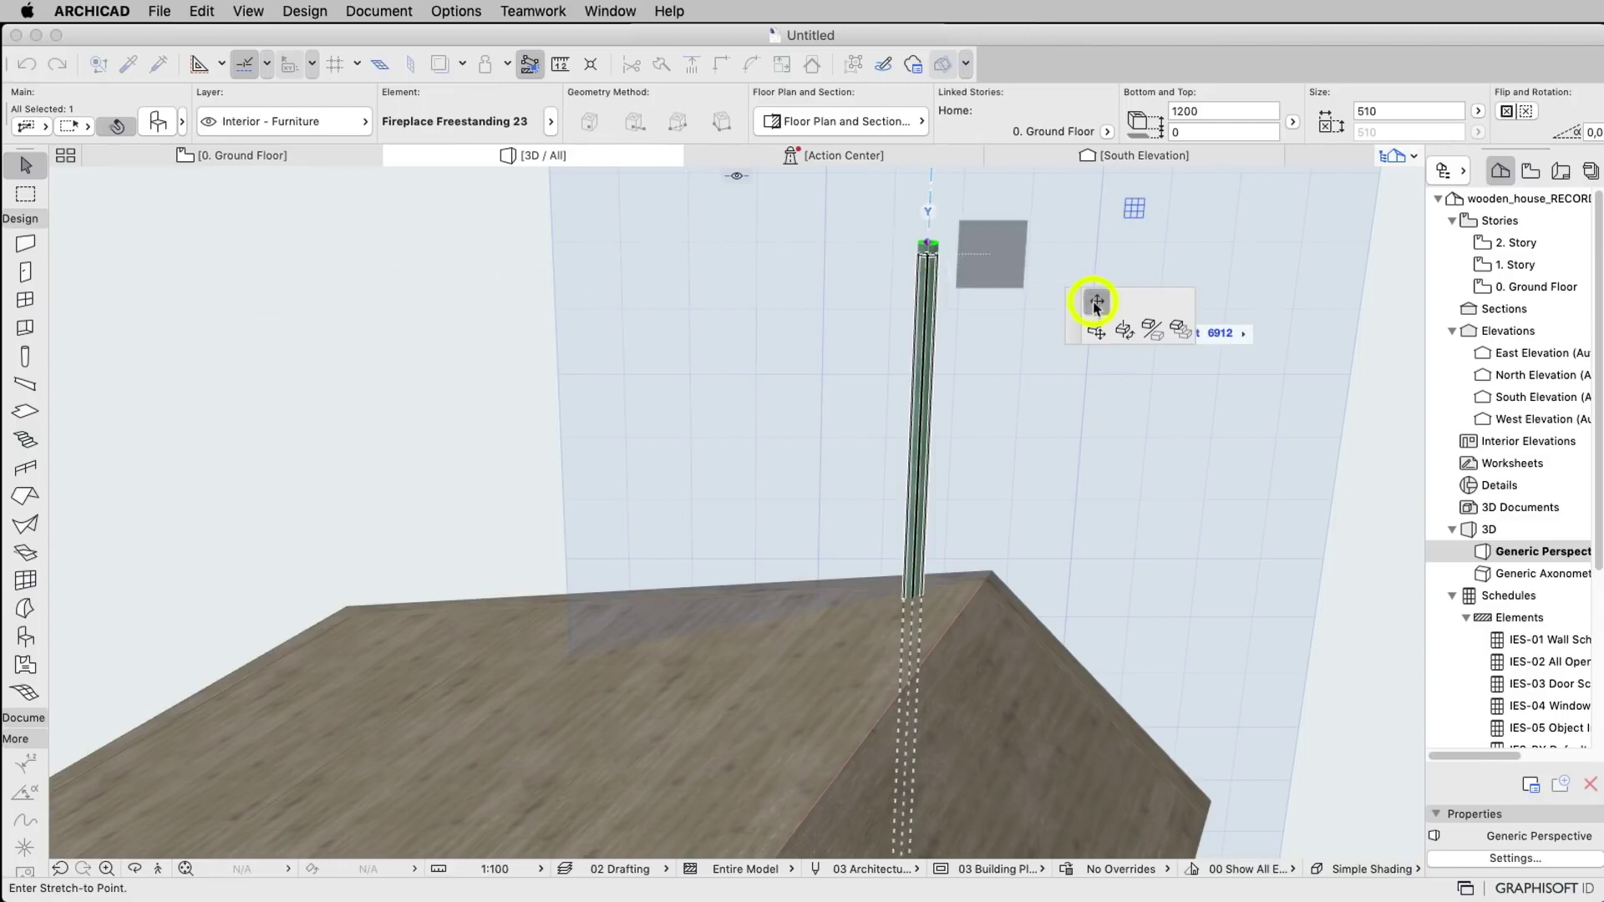
pyautogui.click(1095, 305)
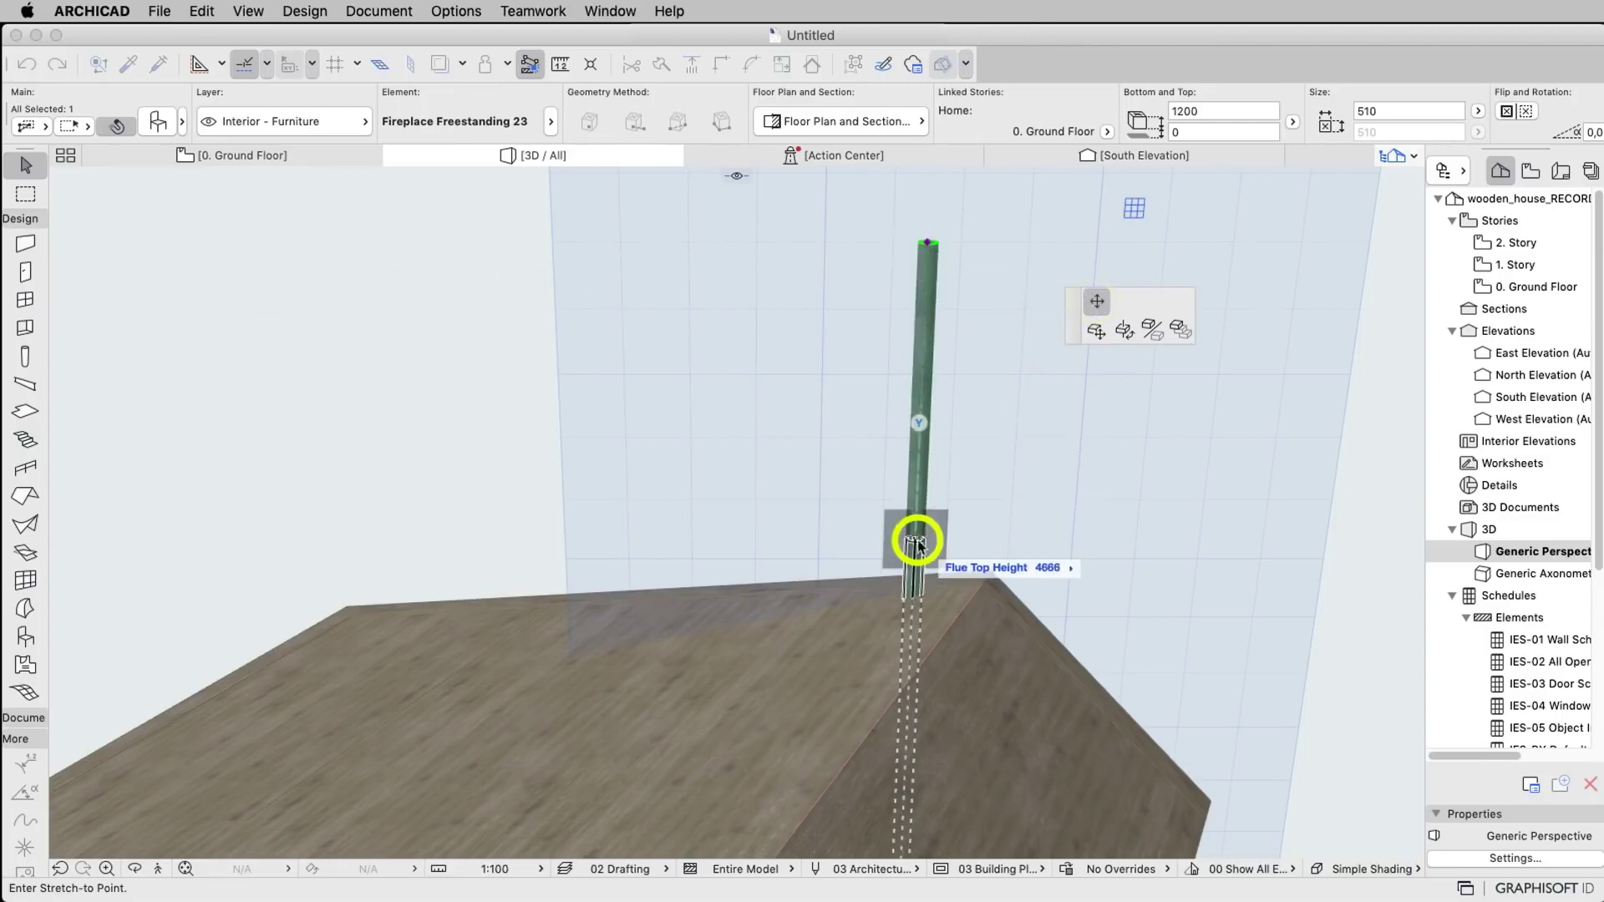
pyautogui.click(917, 544)
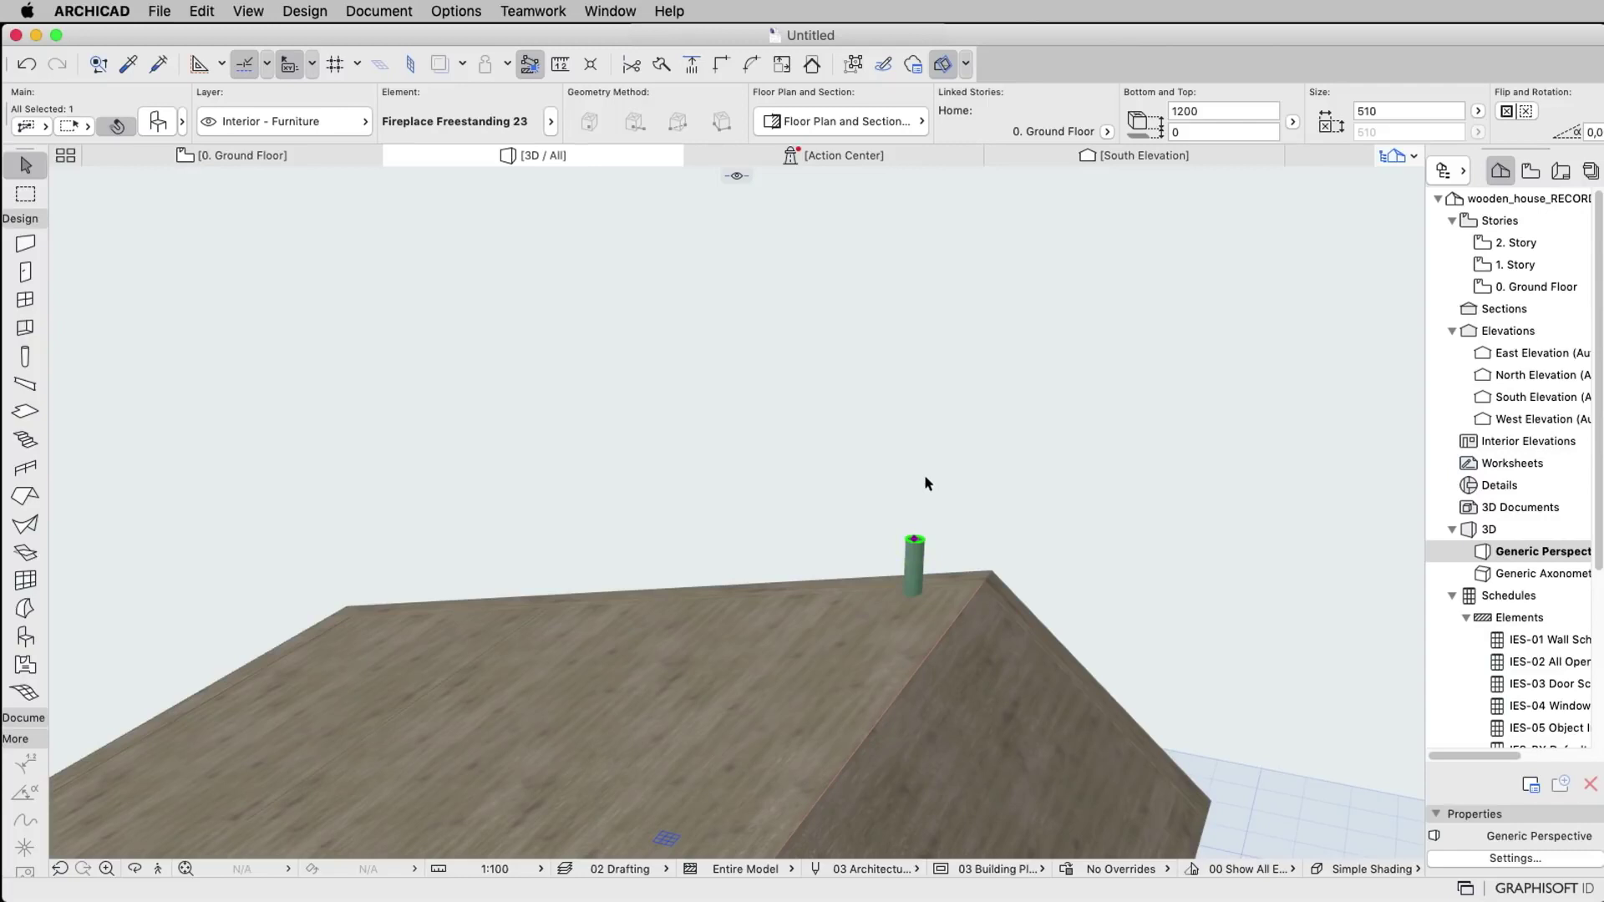
pyautogui.doubleClick(1537, 286)
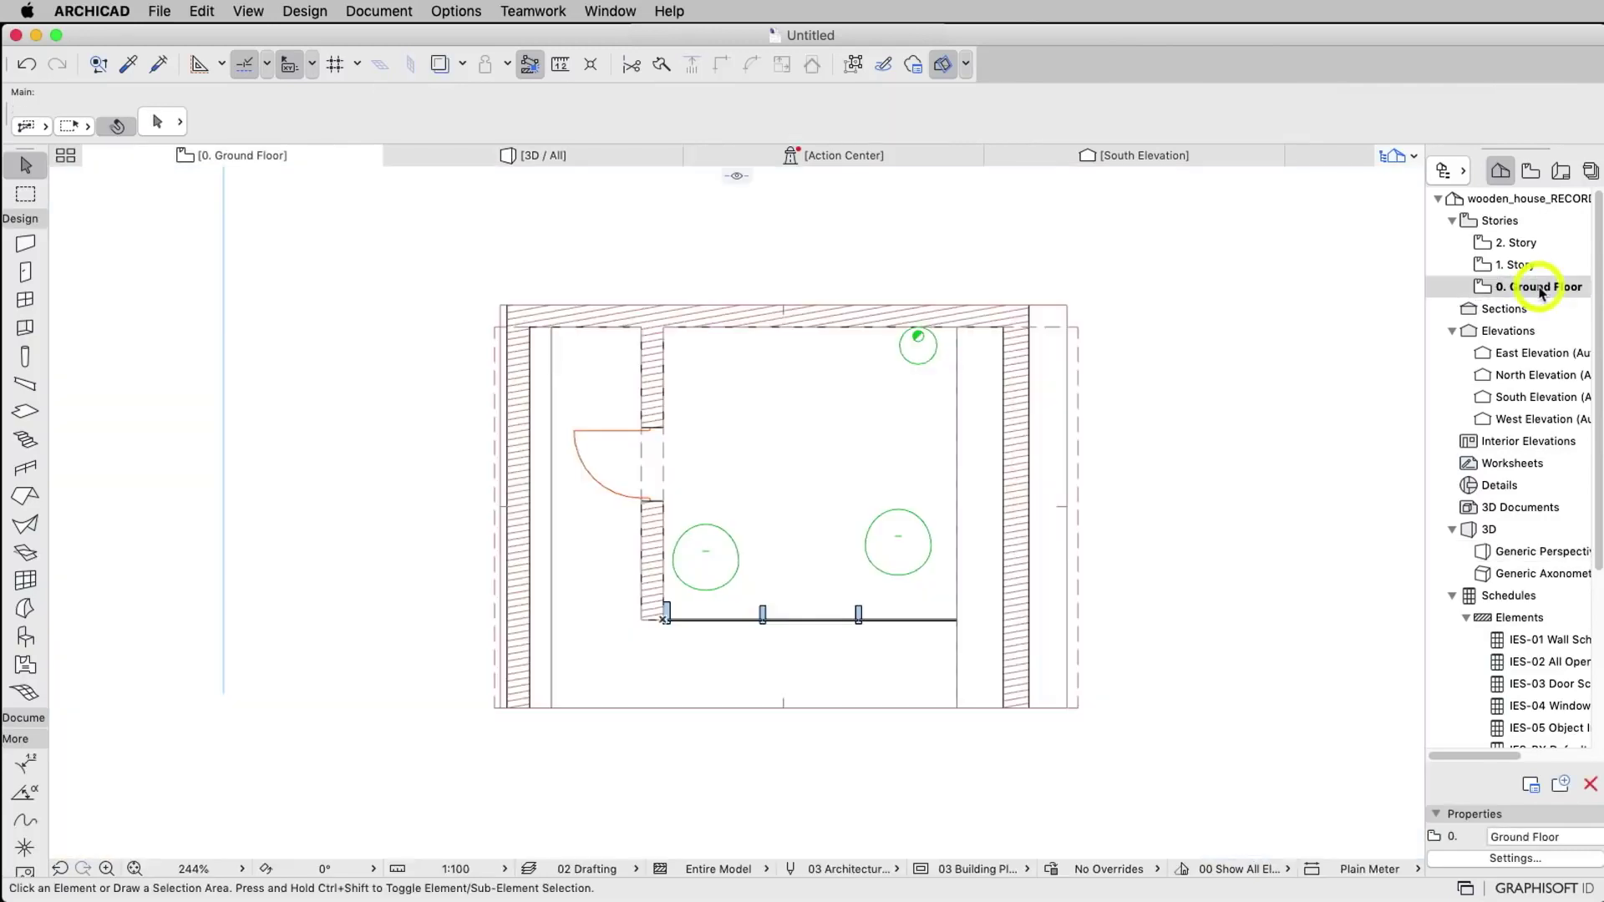
# Drag the fireplace leftward along the top wall.
pyautogui.click(916, 362)
pyautogui.rightClick(915, 362)
pyautogui.moveTo(952, 586)
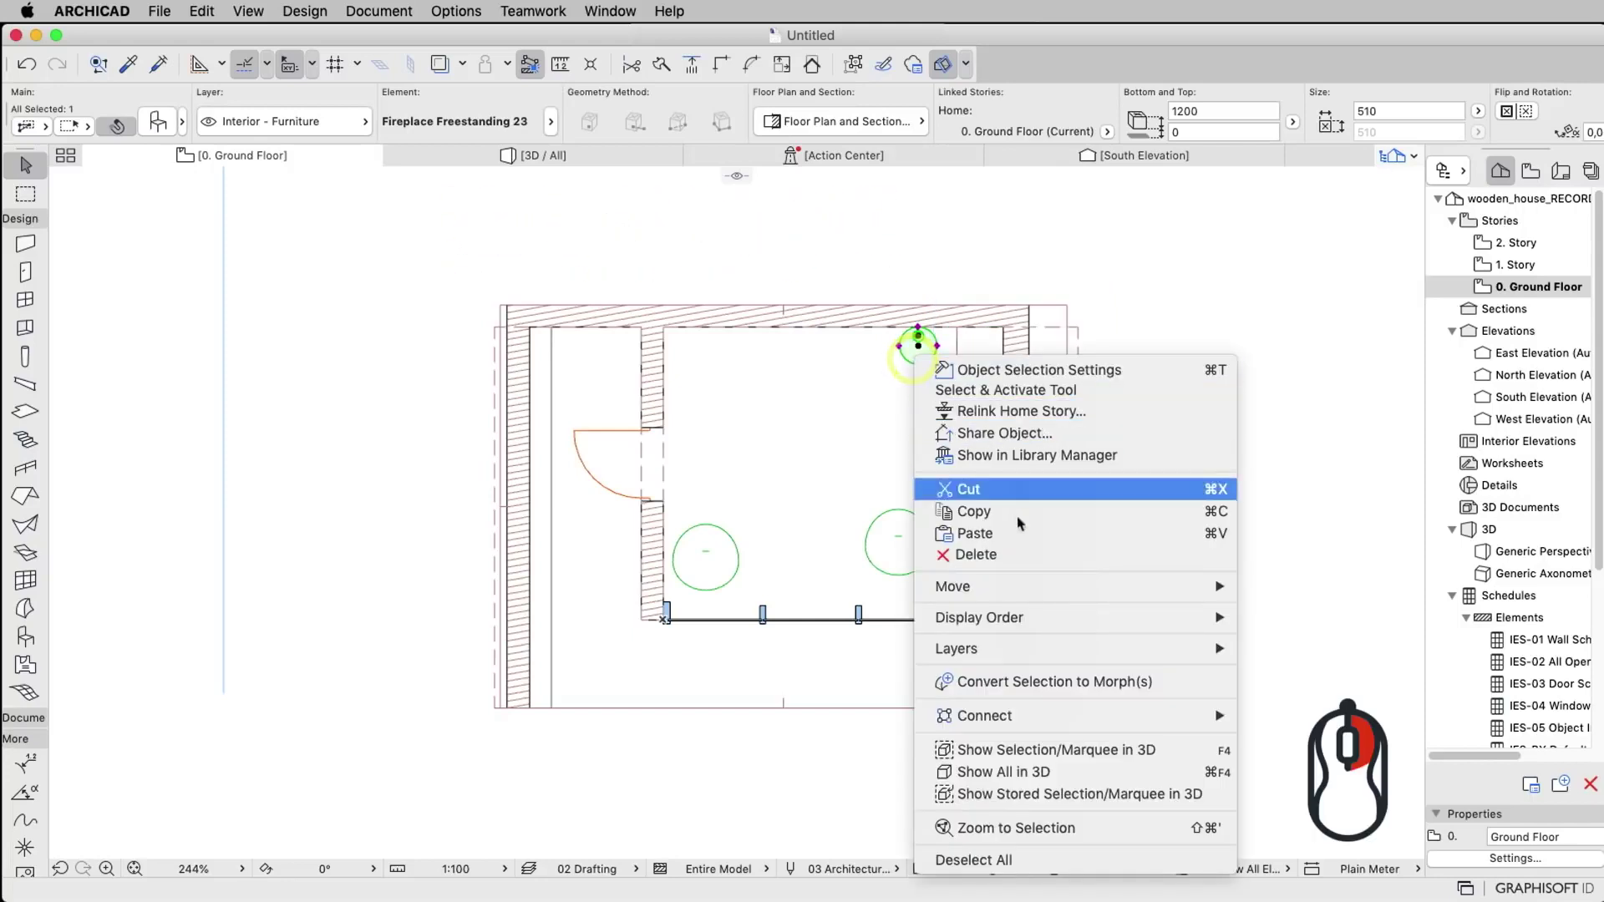
pyautogui.click(1307, 591)
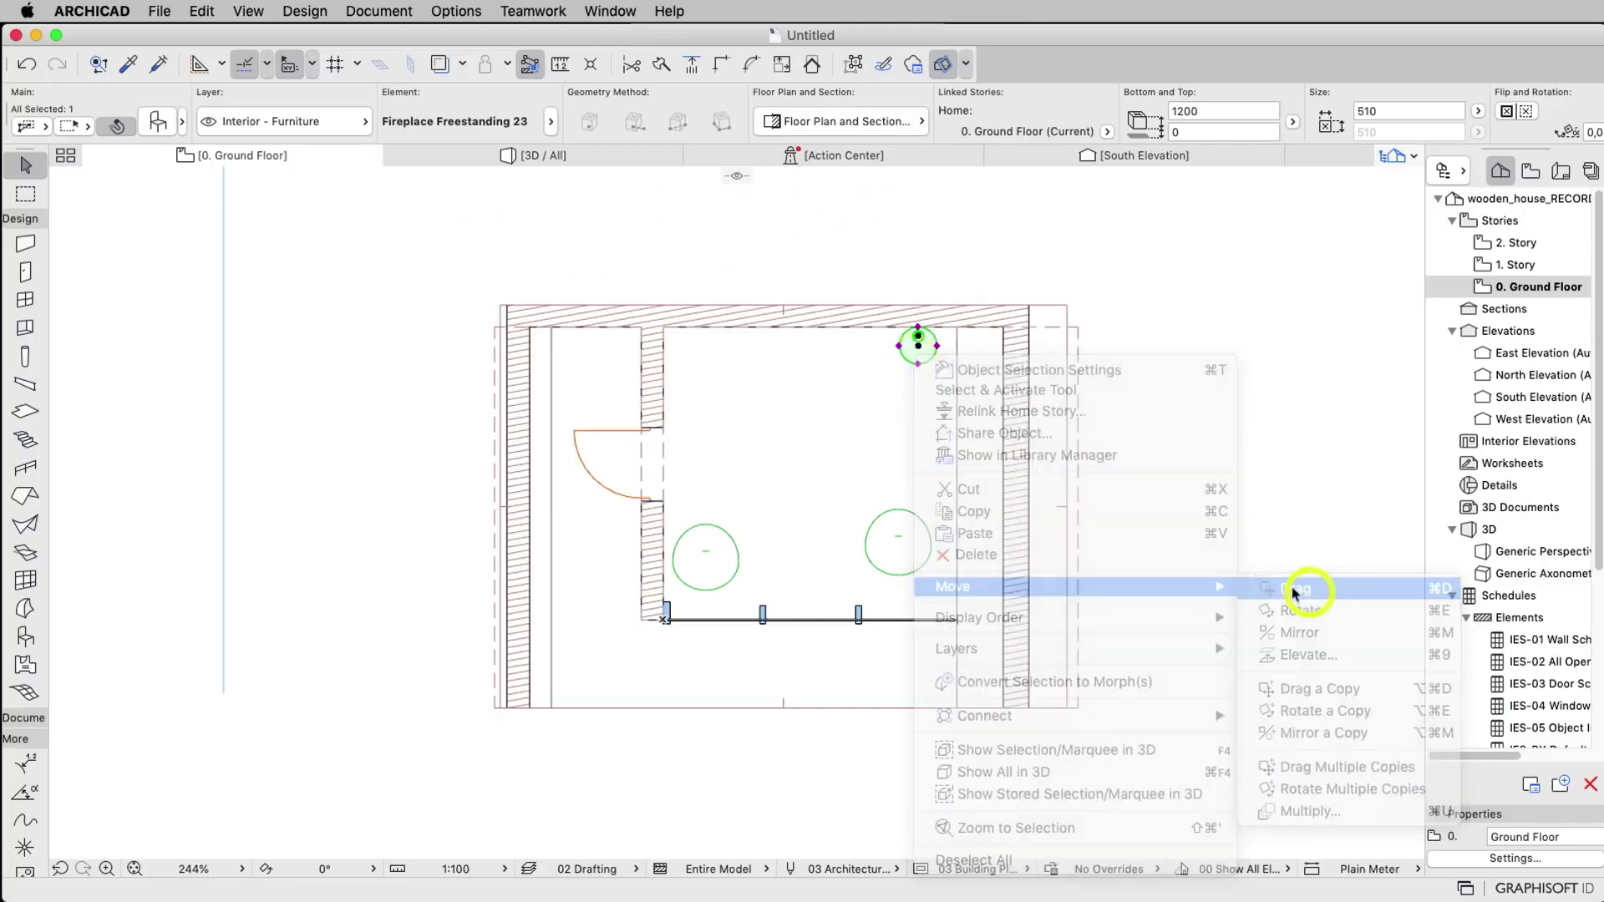
pyautogui.click(918, 346)
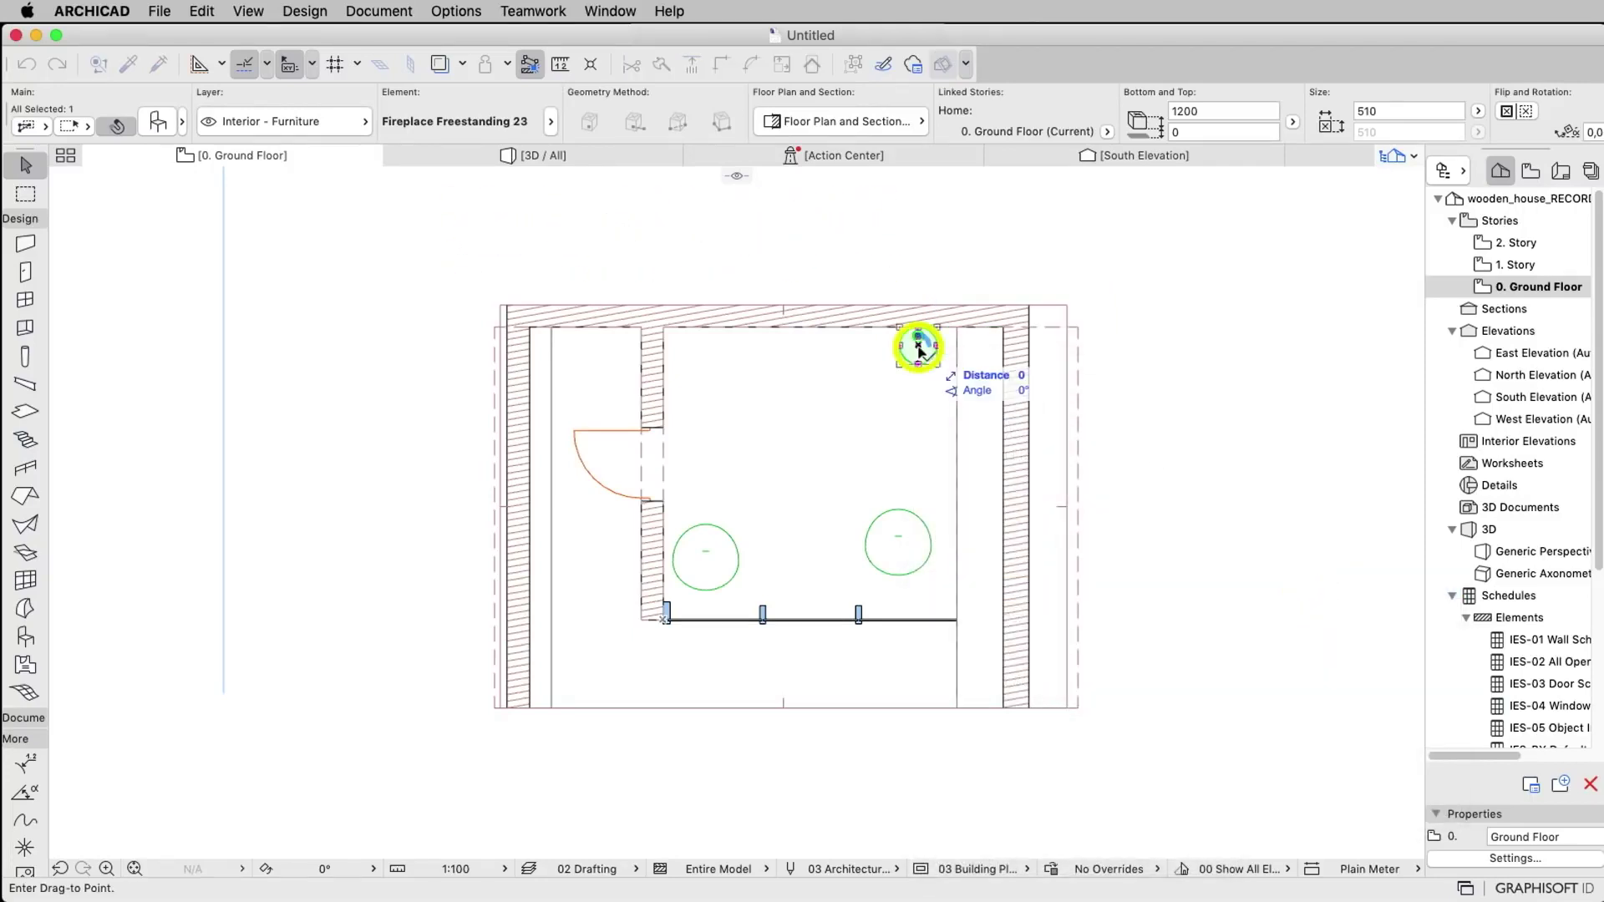
pyautogui.click(820, 346)
# Rotate the left bean bag.
pyautogui.click(709, 536)
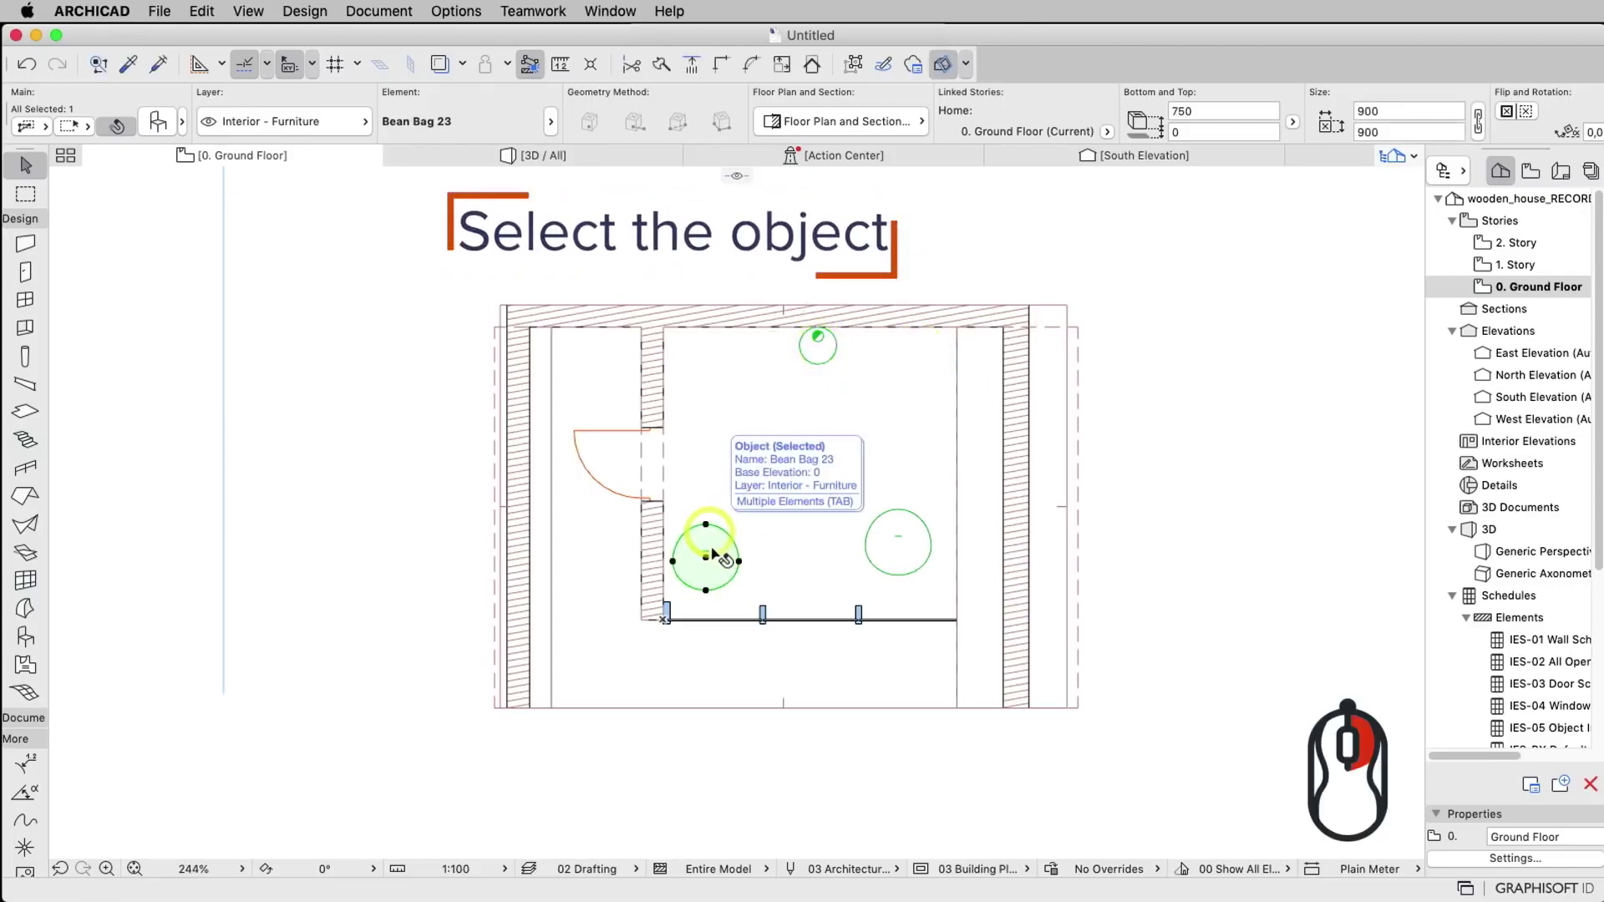
pyautogui.rightClick(712, 545)
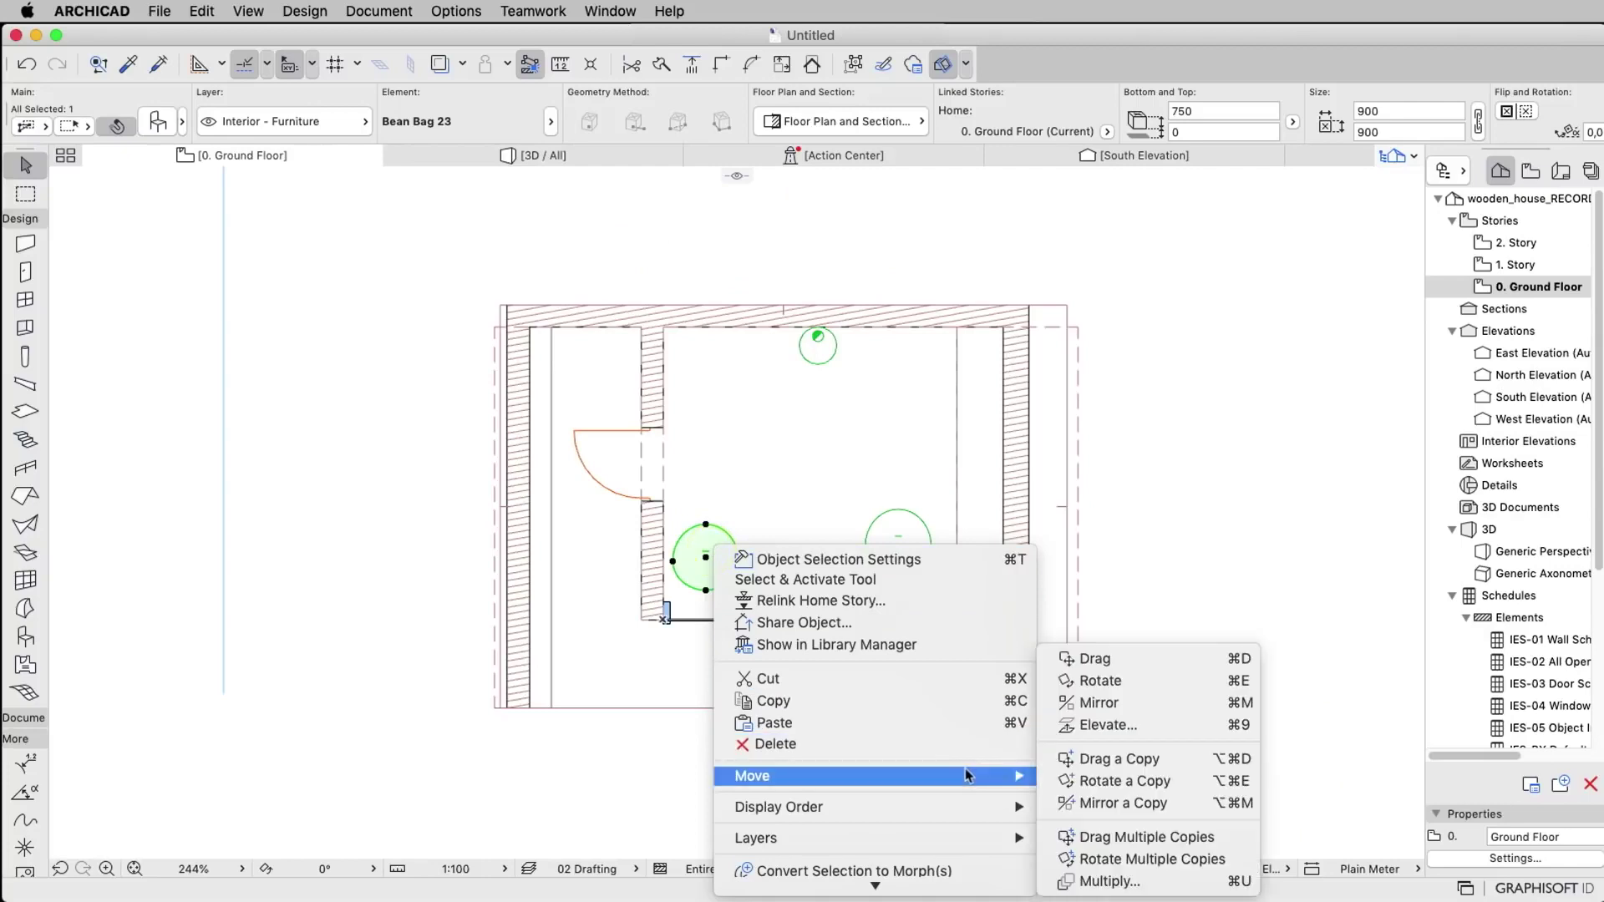
pyautogui.click(1112, 691)
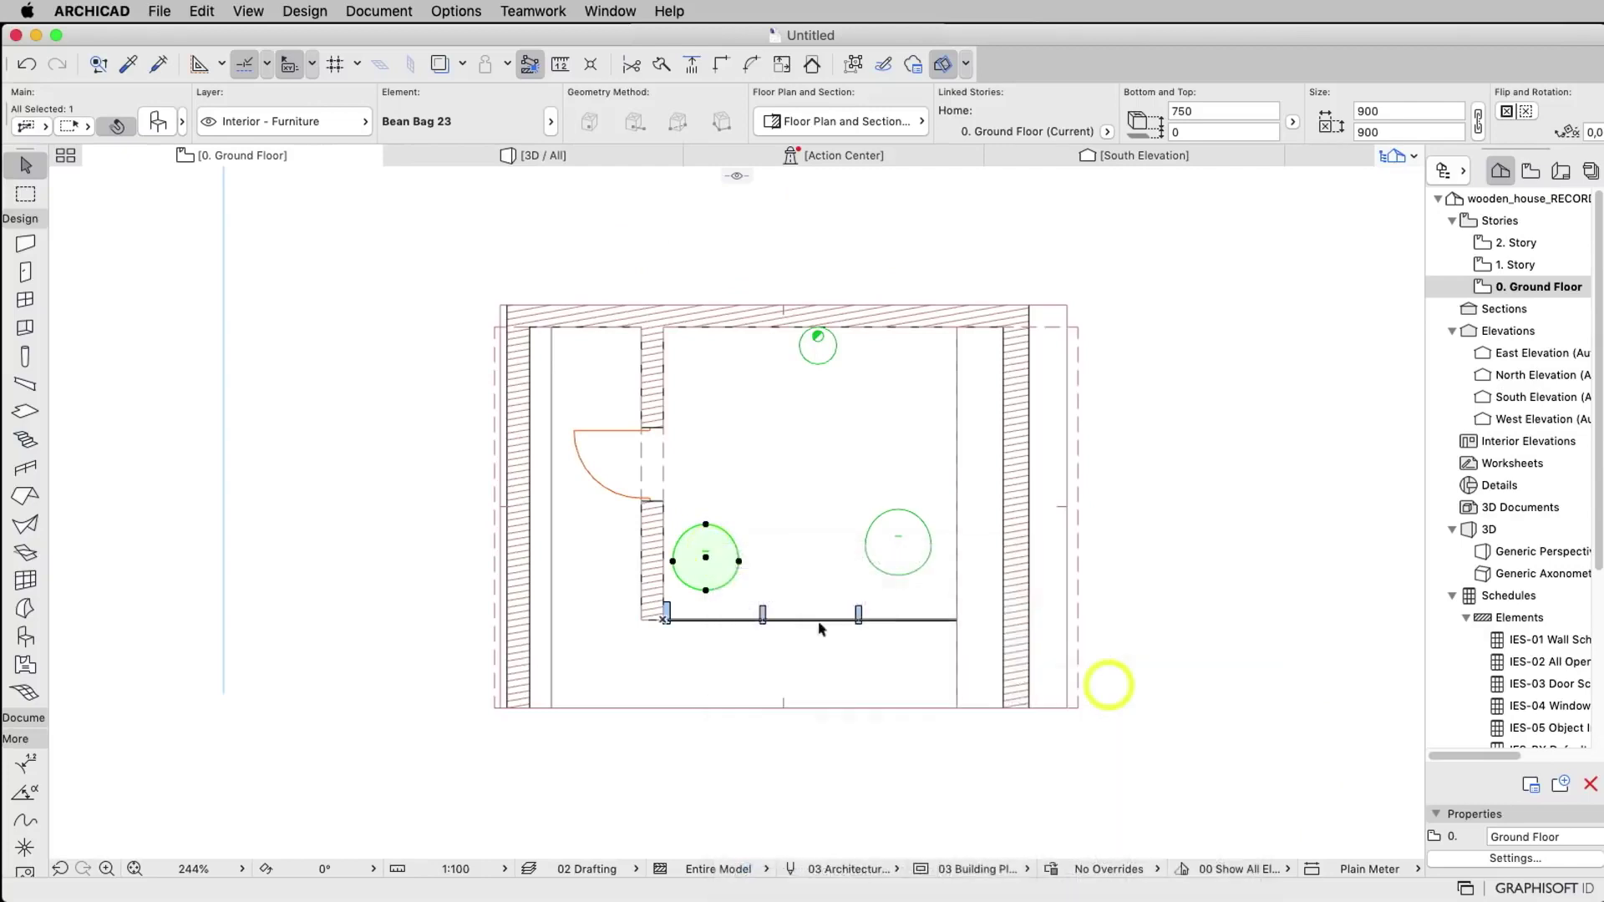
pyautogui.click(706, 558)
pyautogui.click(710, 501)
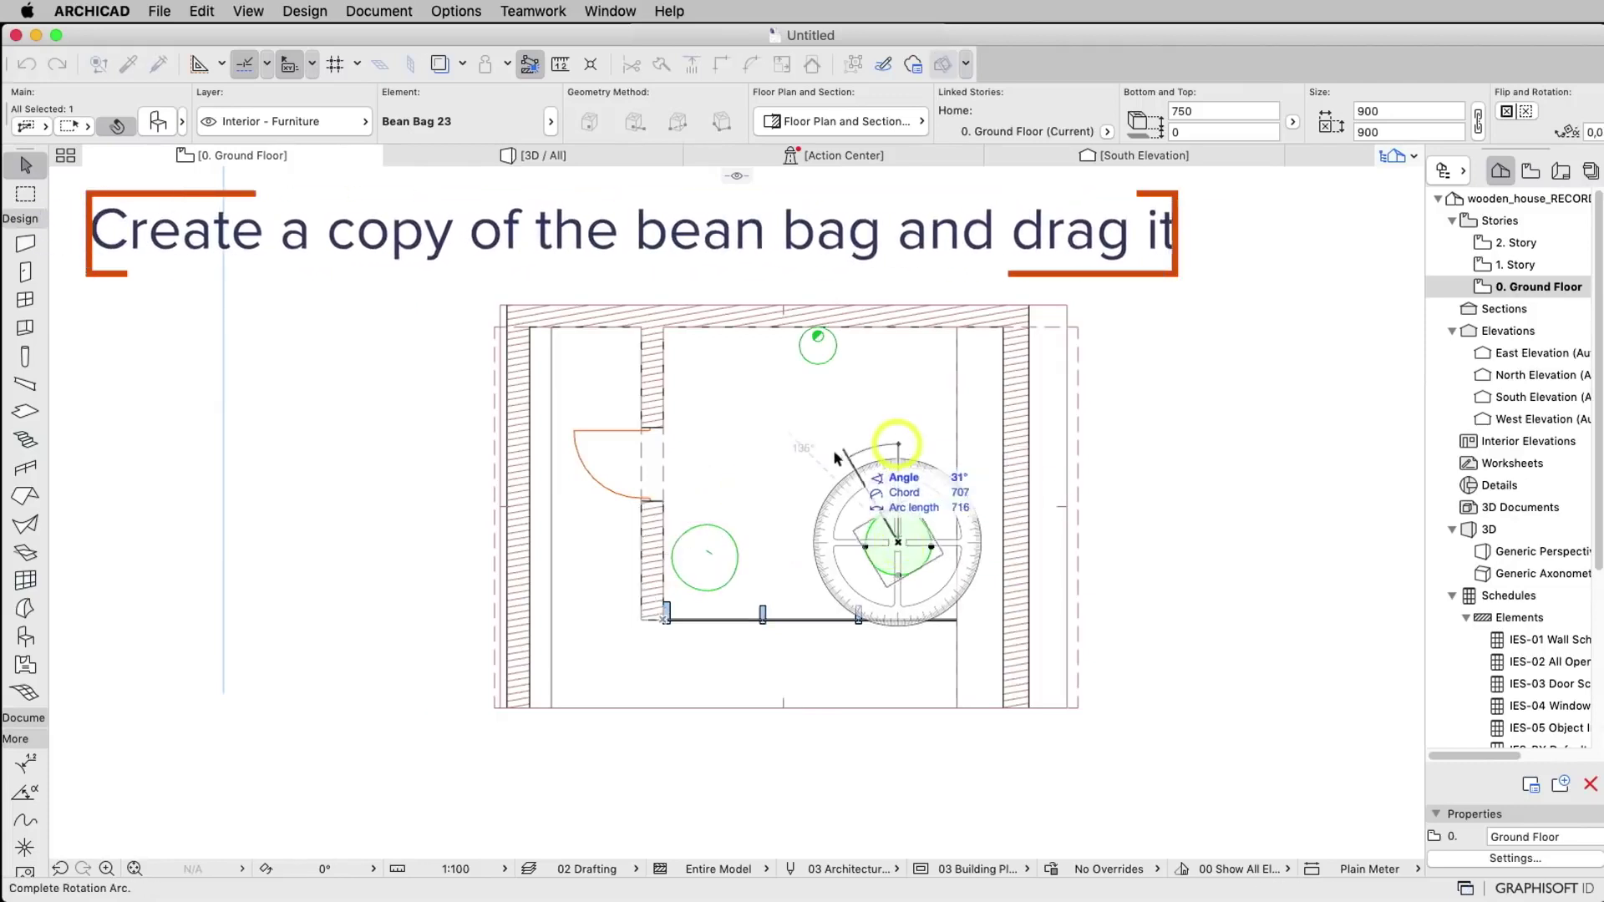
# Copy the right bean bag to a spot above it and rotate the copy.
pyautogui.rightClick(899, 543)
pyautogui.moveTo(953, 772)
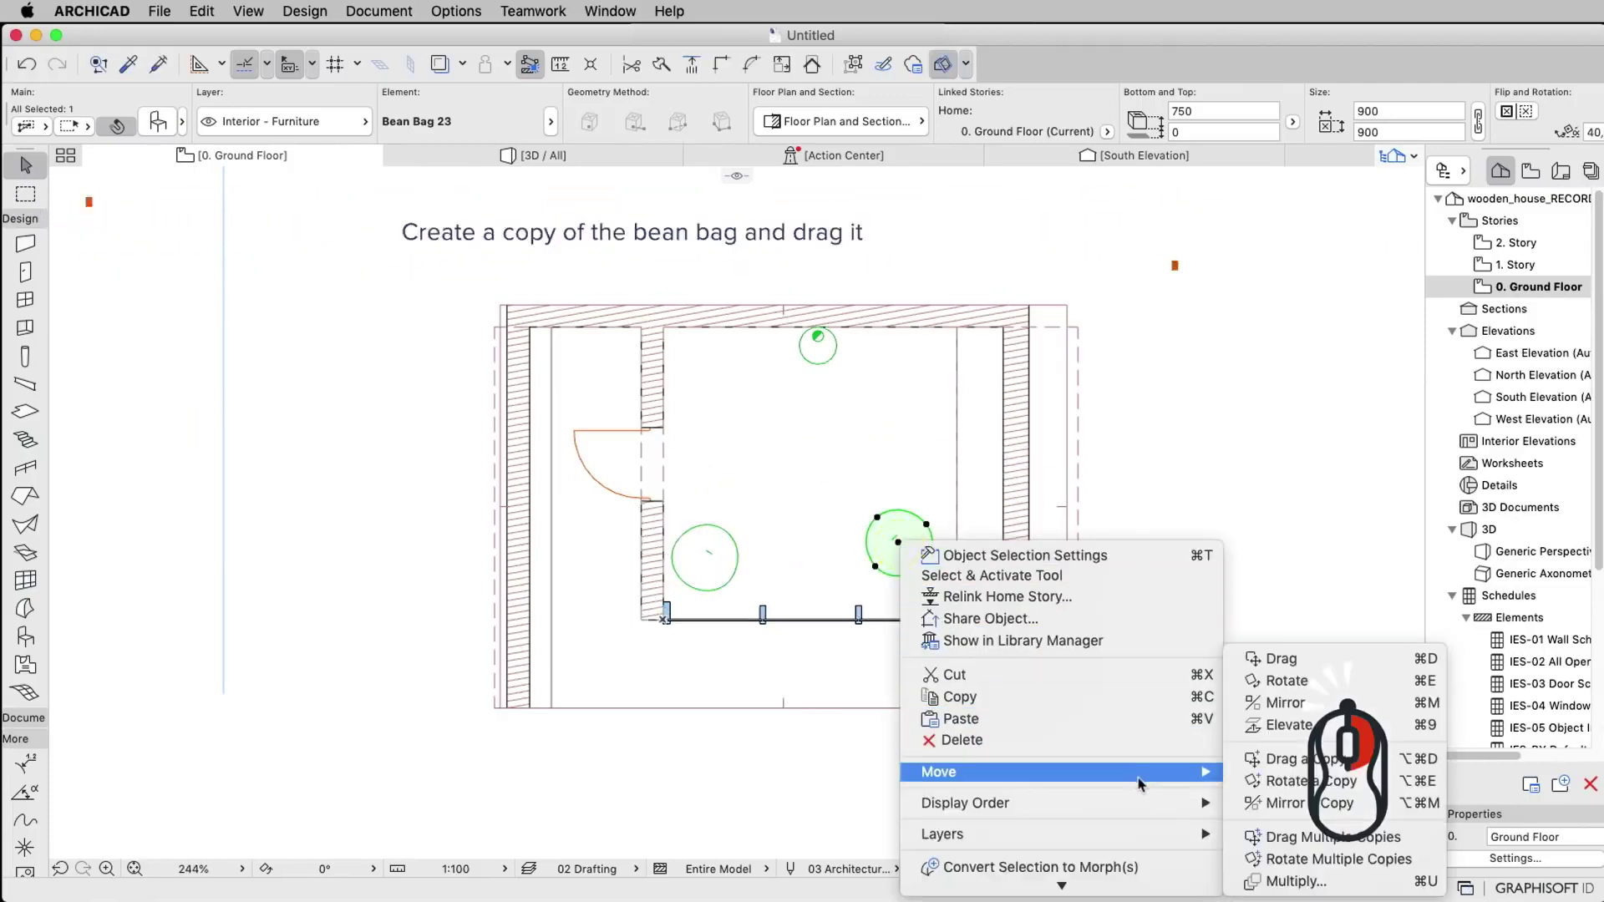
pyautogui.click(1314, 758)
pyautogui.click(899, 543)
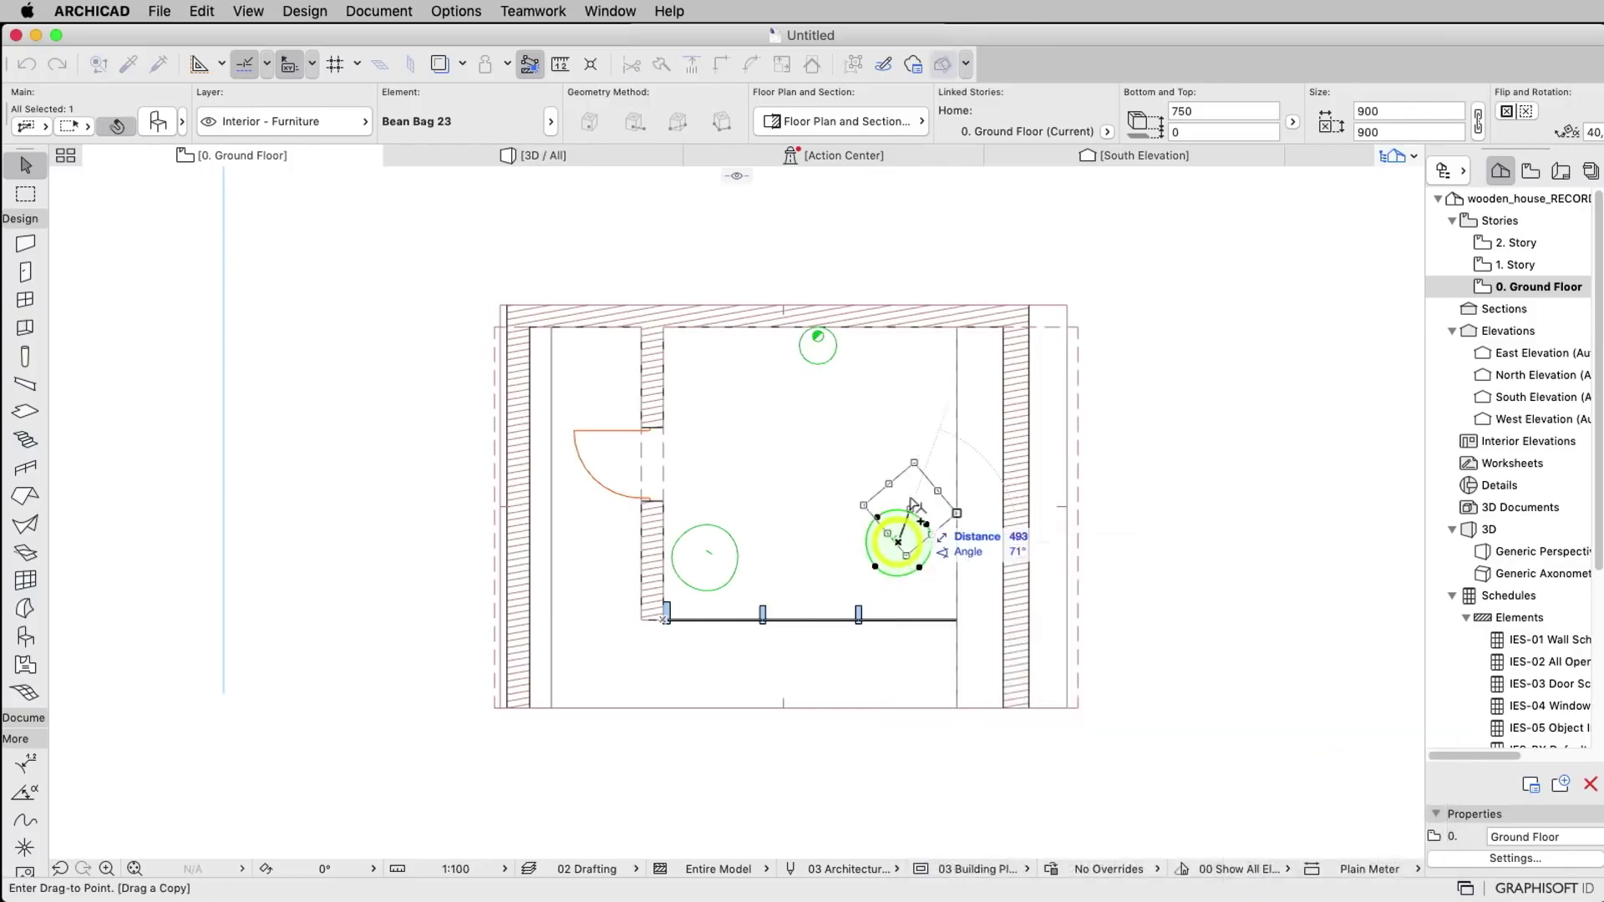
pyautogui.click(898, 440)
pyautogui.hotkey('ctrl', 'e')
pyautogui.click(899, 440)
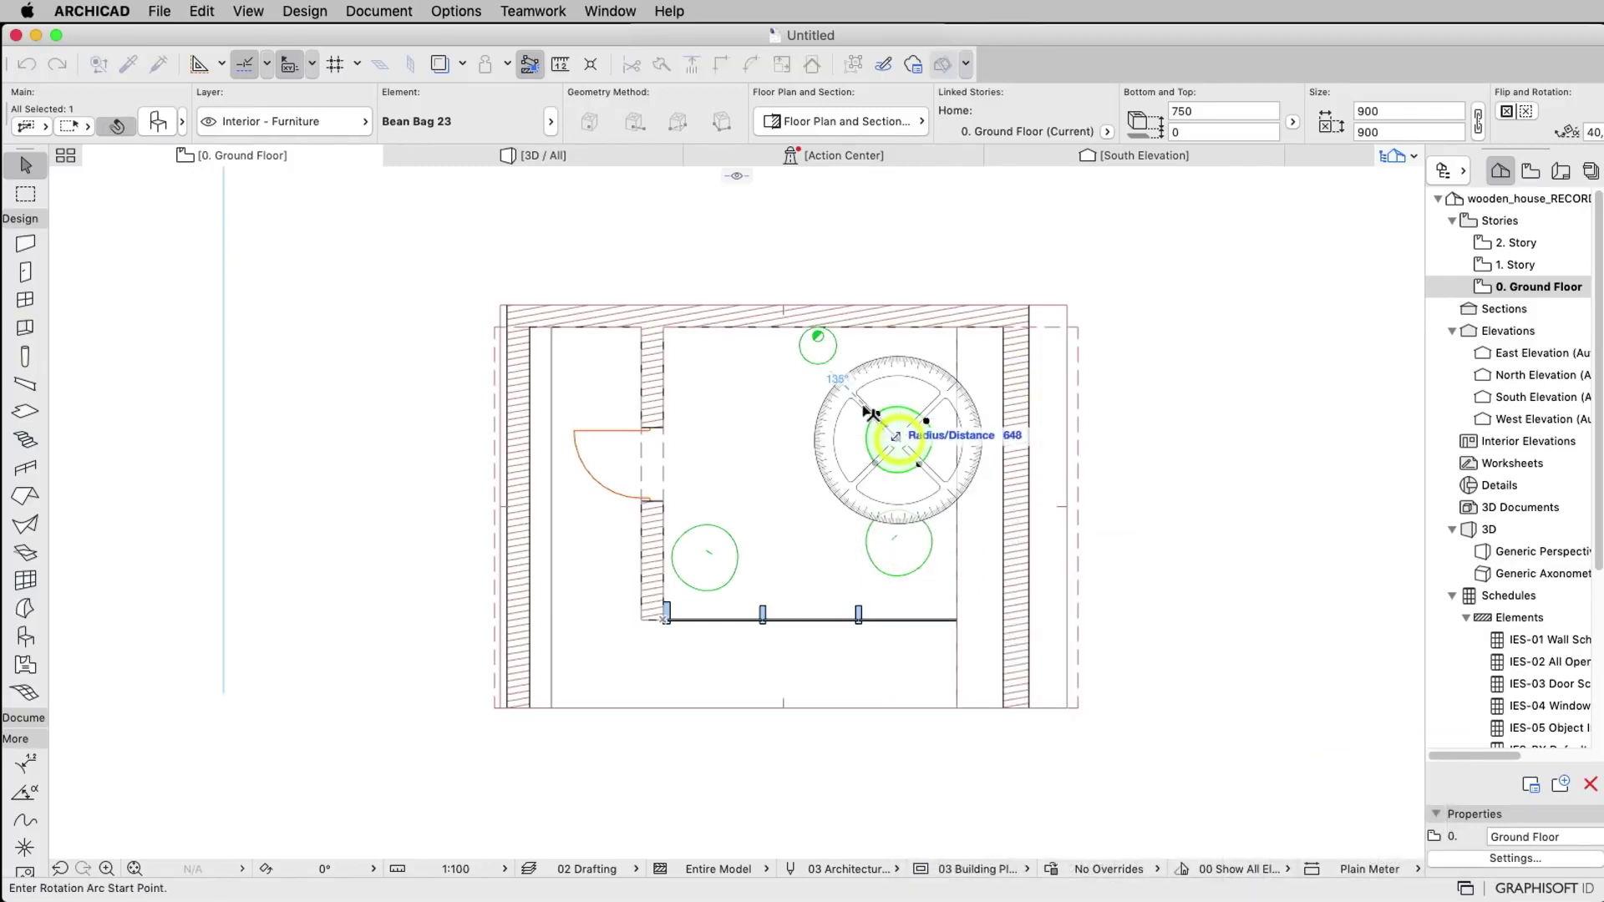
pyautogui.click(835, 409)
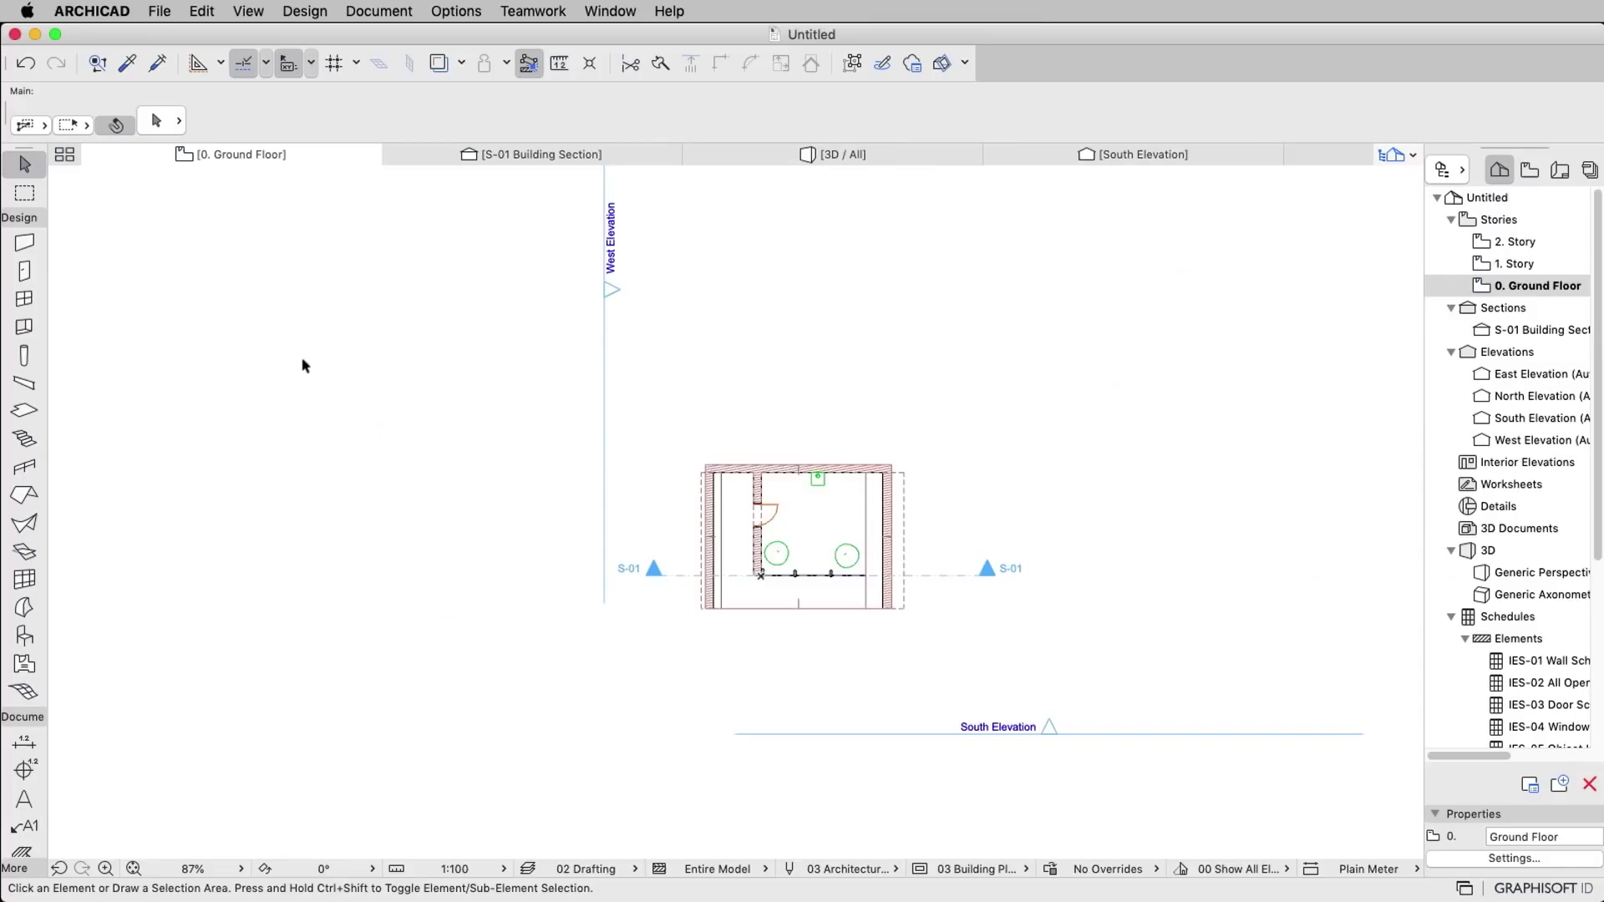
# Set Mesh defaults with Cover Fills unchecked and the Grass - Green model surface.
pyautogui.click(24, 692)
pyautogui.click(155, 120)
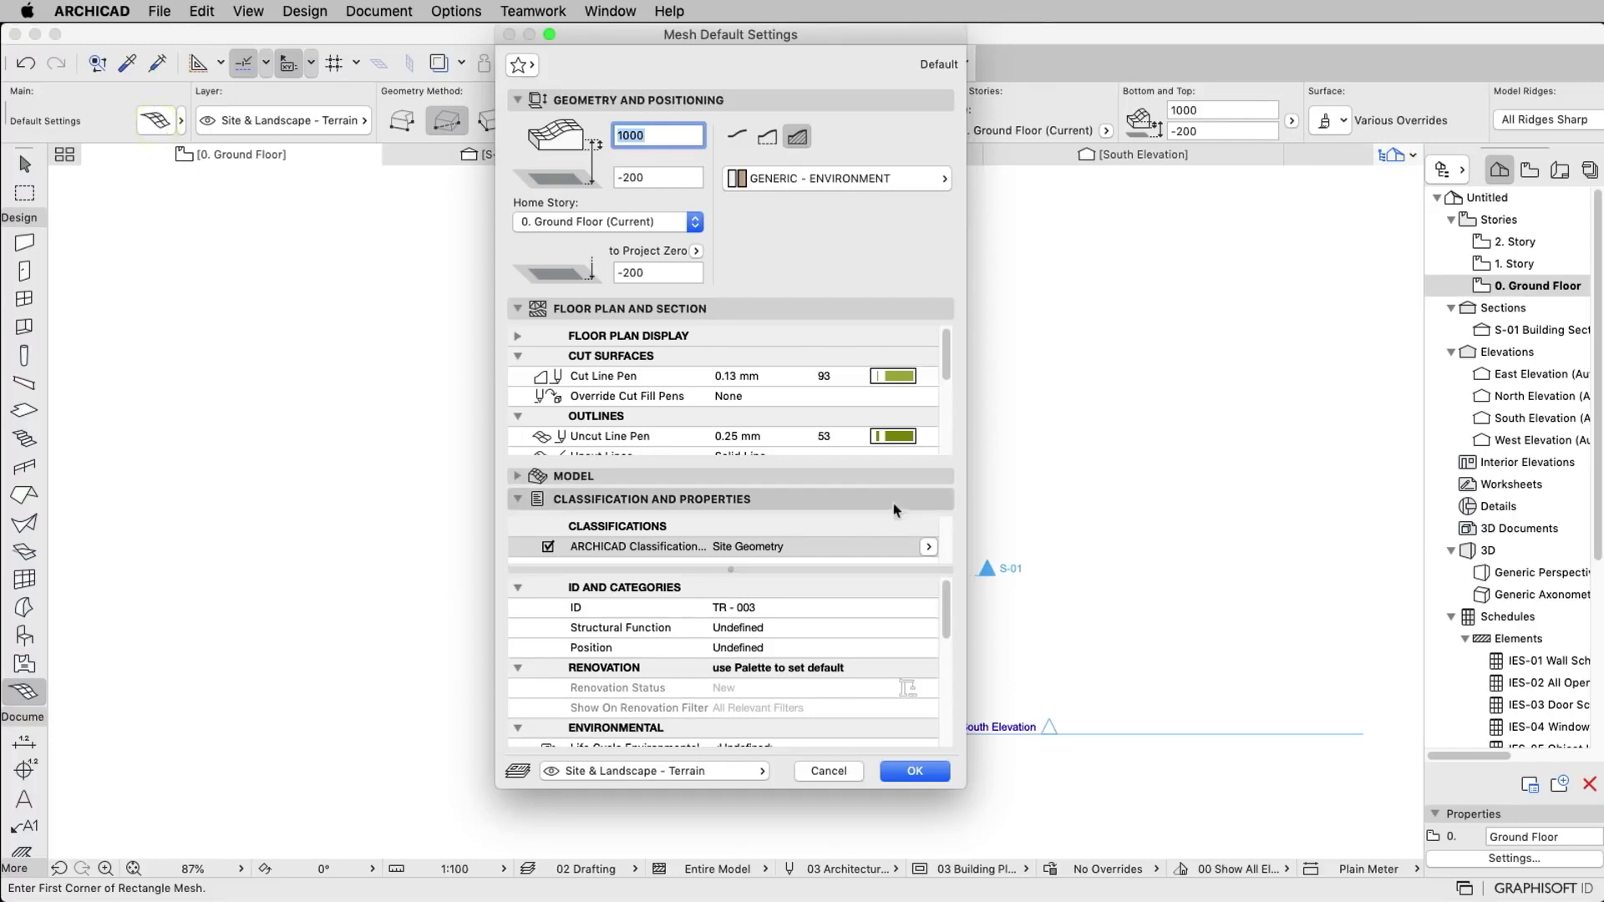
pyautogui.scroll(-5, 654, 418)
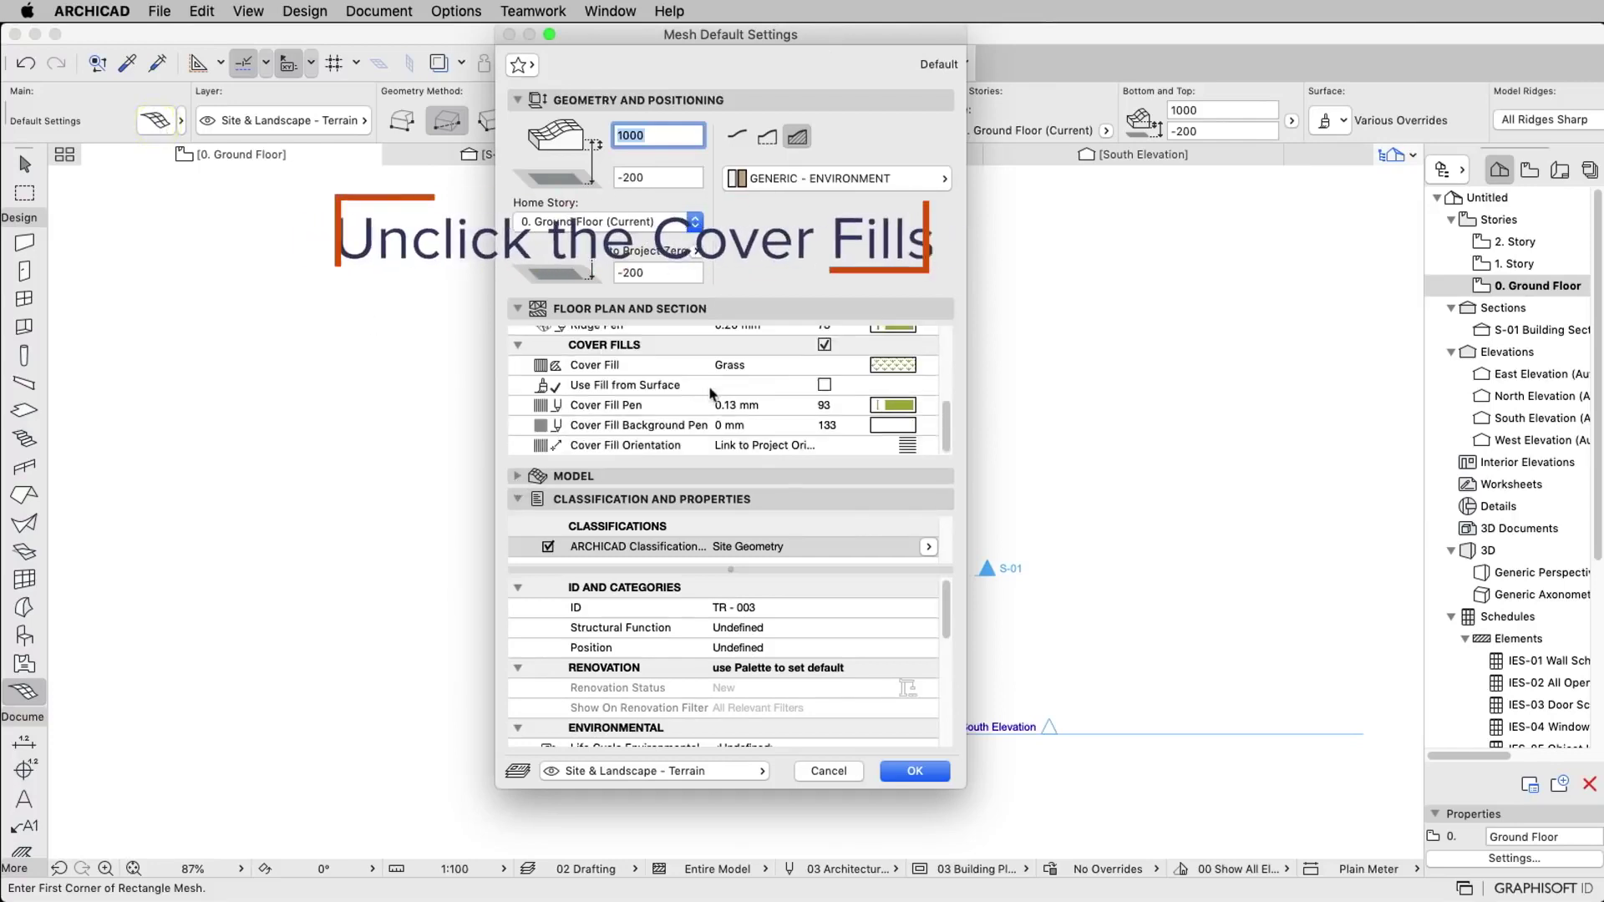
pyautogui.click(825, 345)
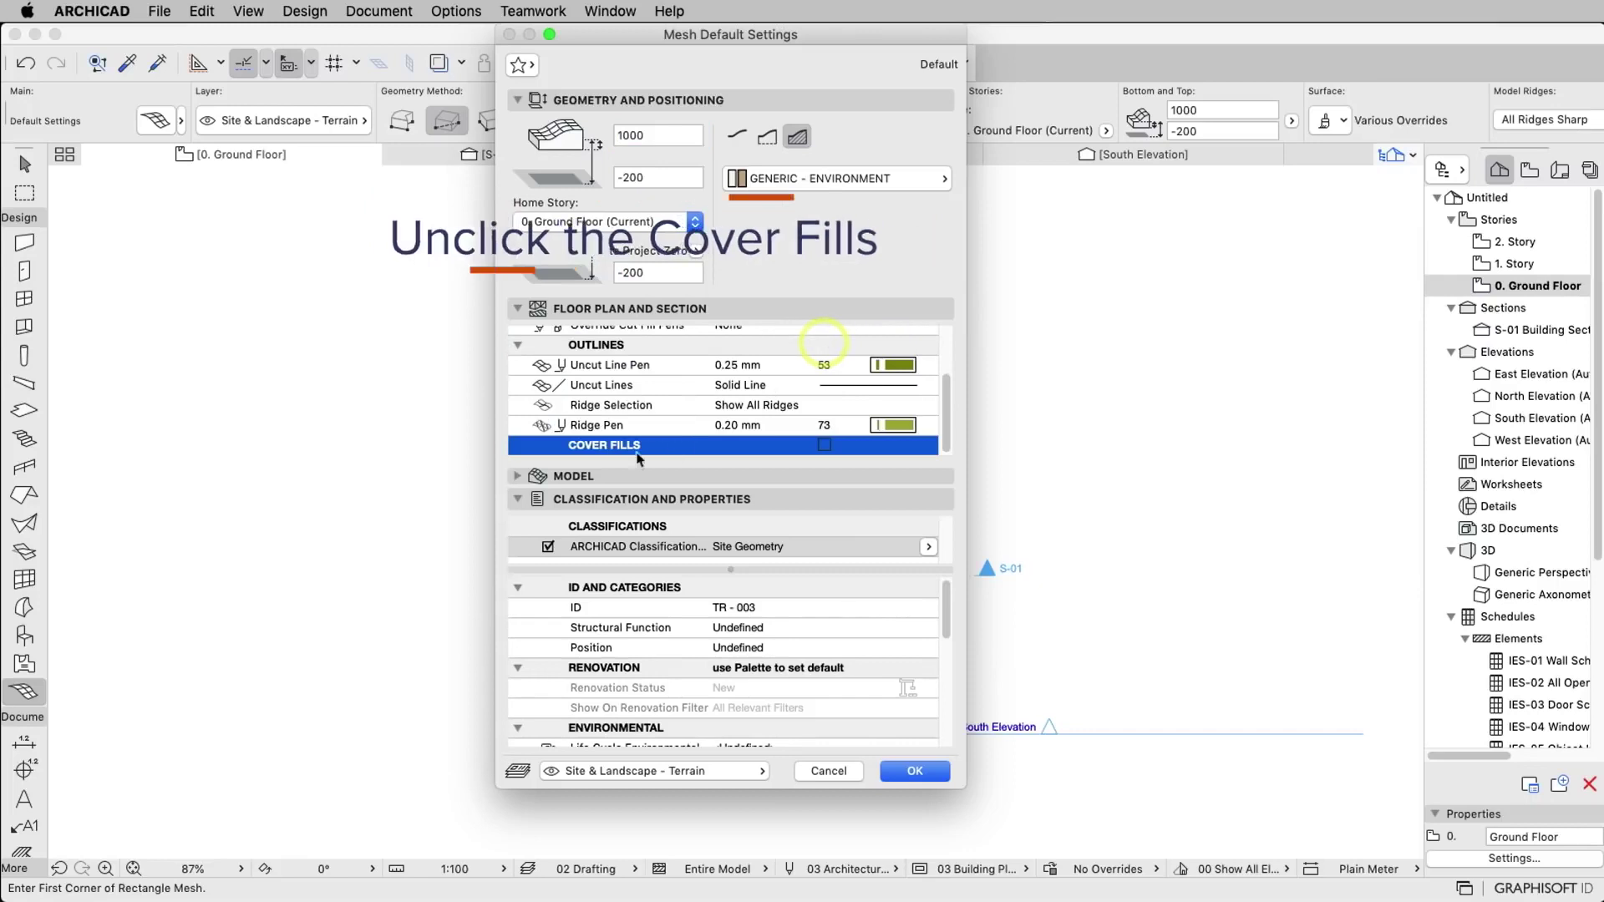
pyautogui.click(519, 476)
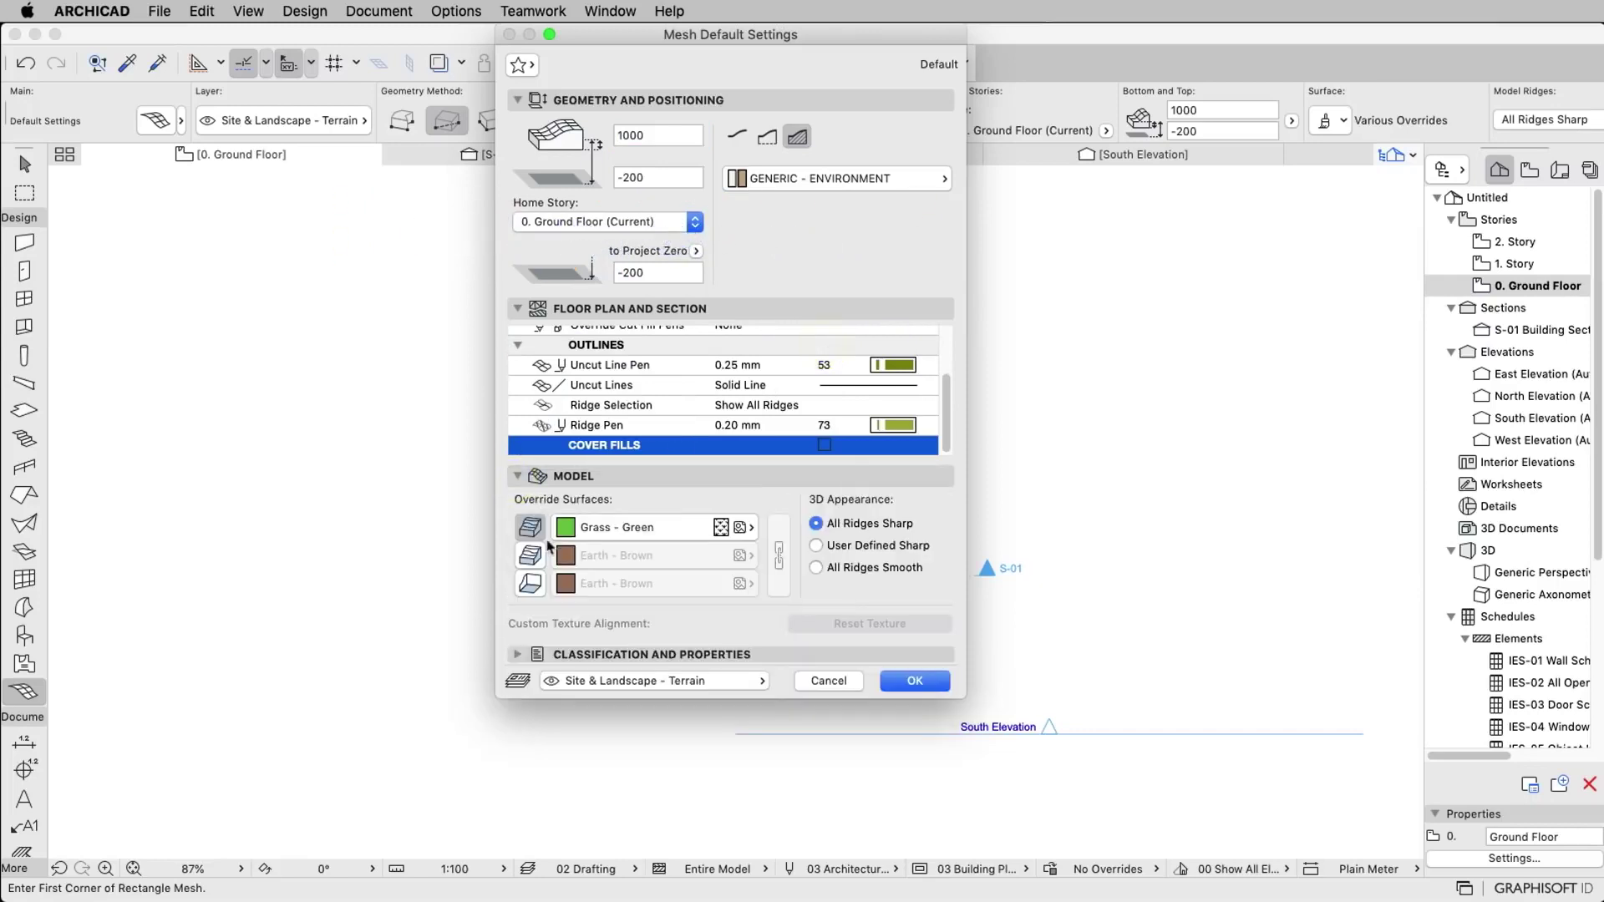
pyautogui.click(912, 681)
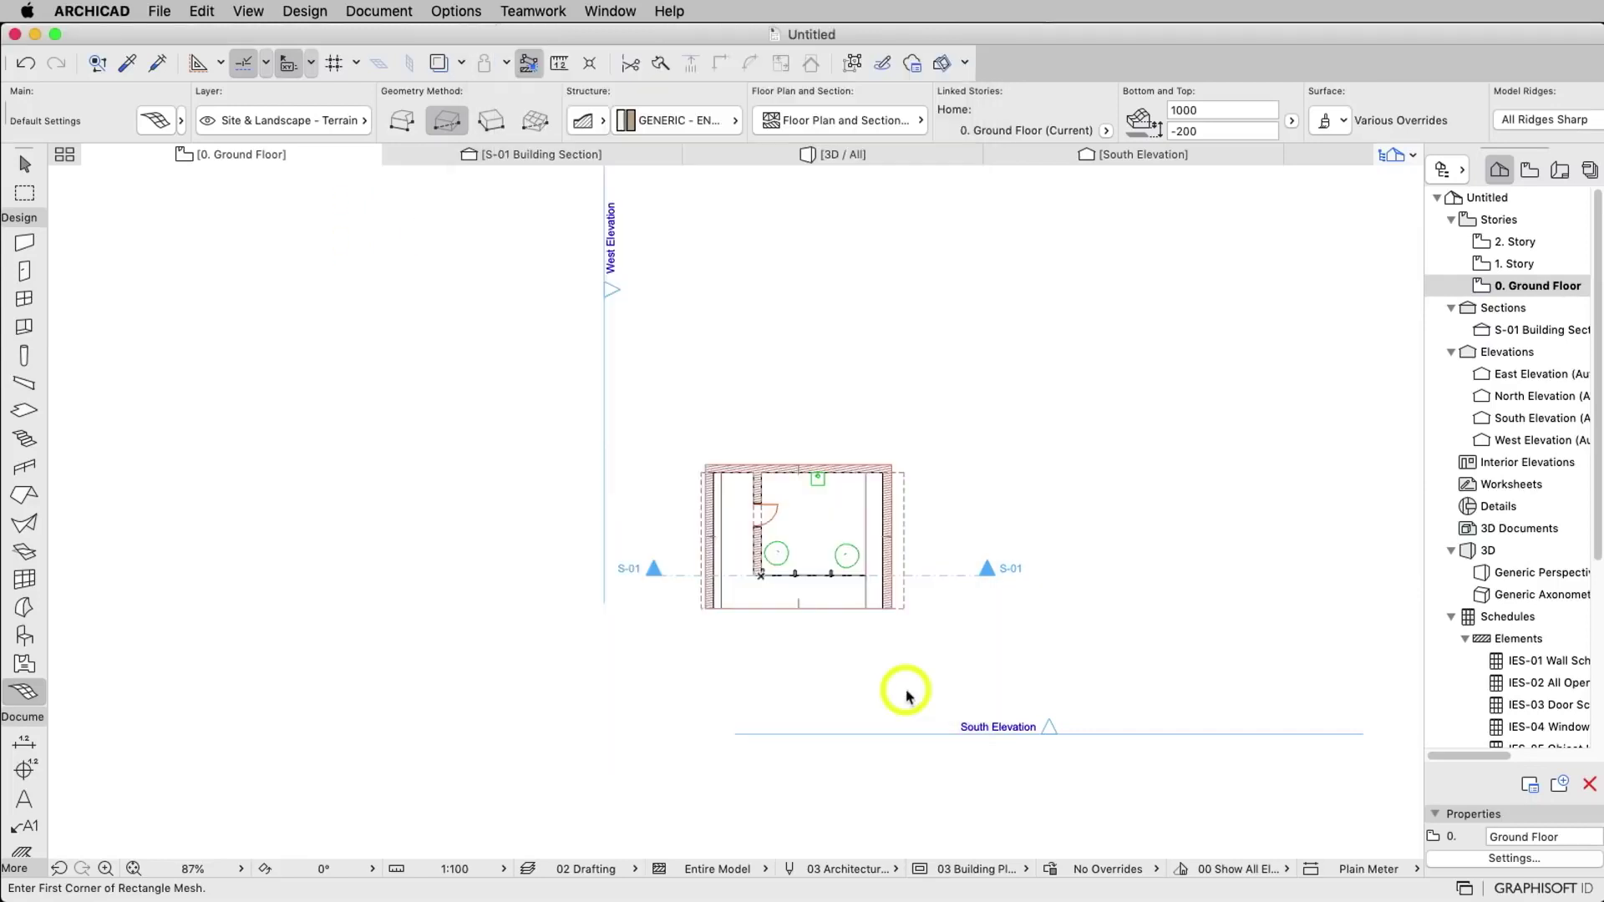
# Draw a rectangular mesh enclosing the house and check the green terrain in 3D.
pyautogui.moveTo(471, 189); pyautogui.dragTo(1276, 801)
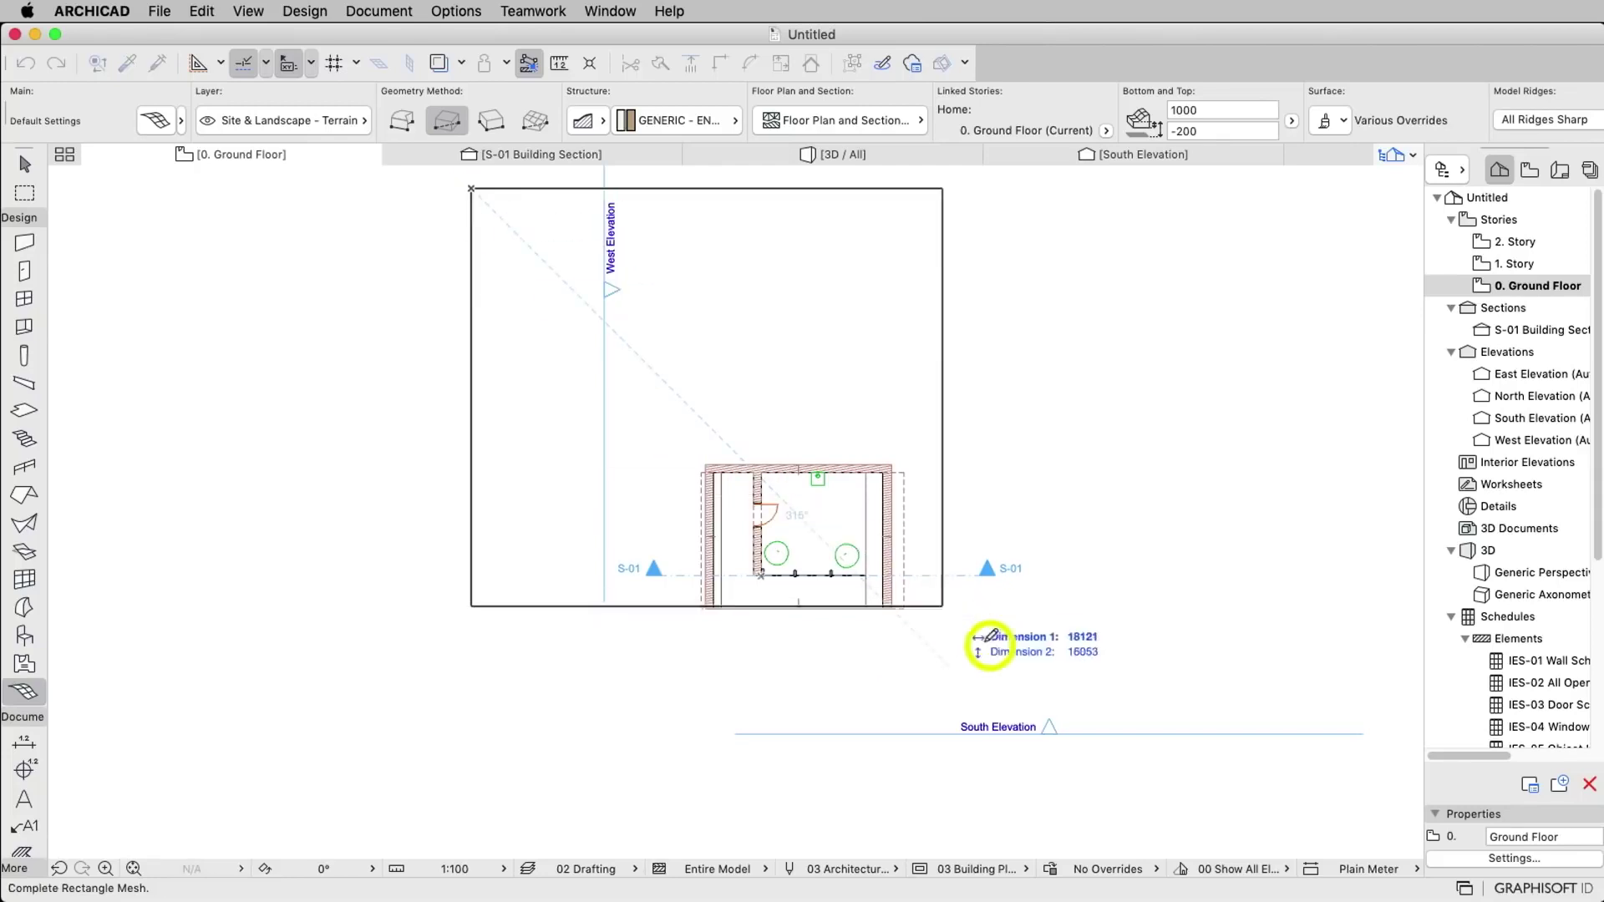
pyautogui.click(1274, 804)
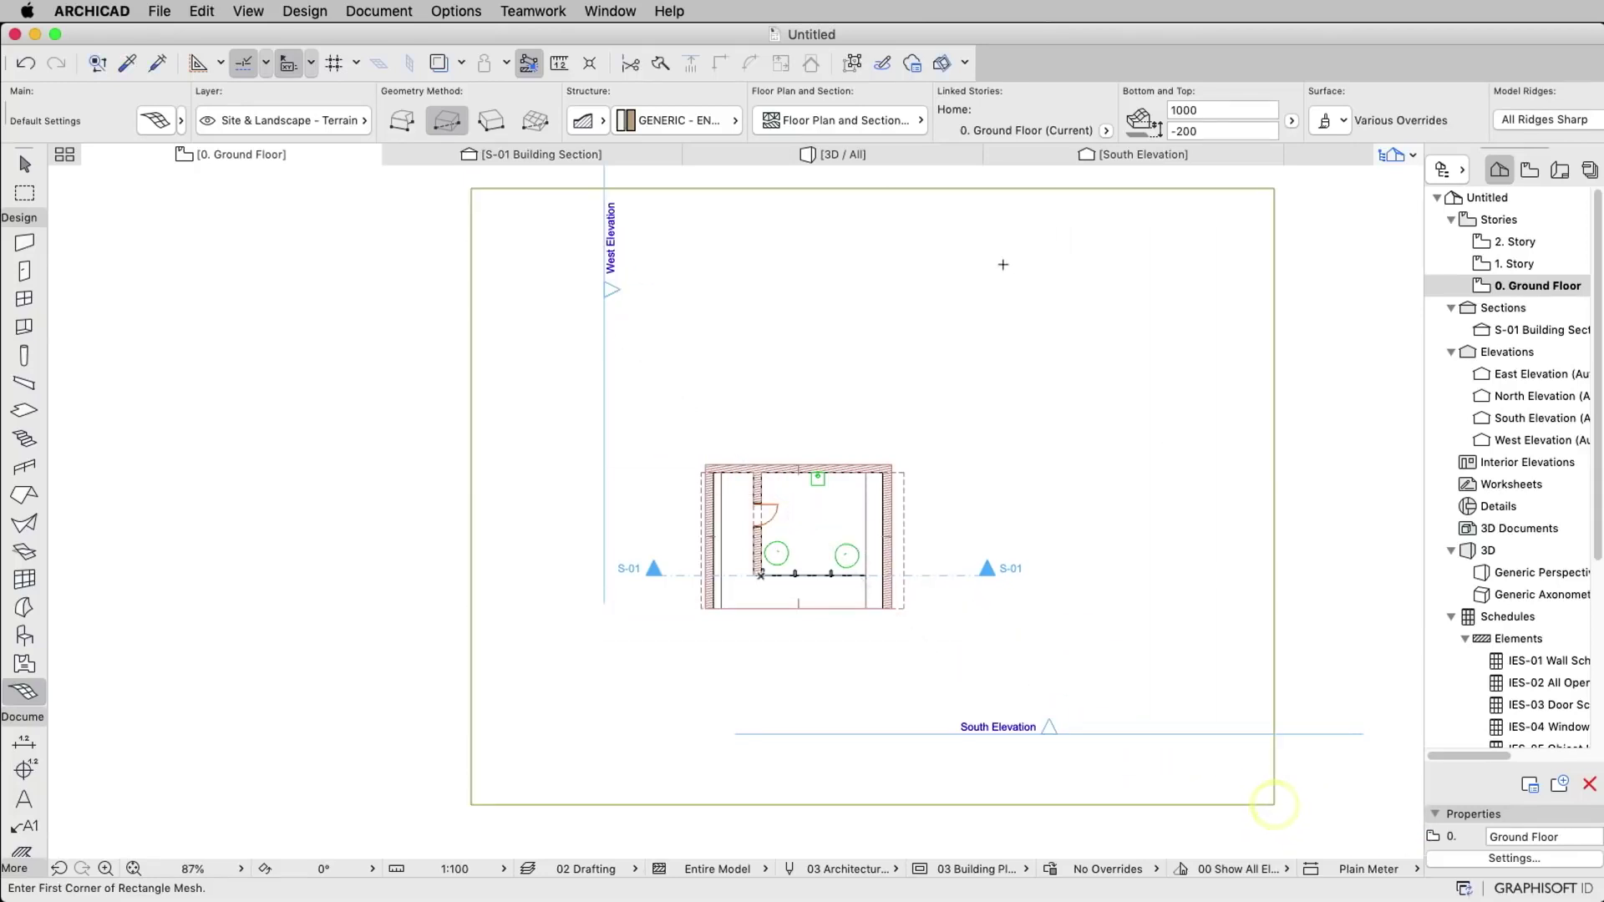
pyautogui.click(782, 157)
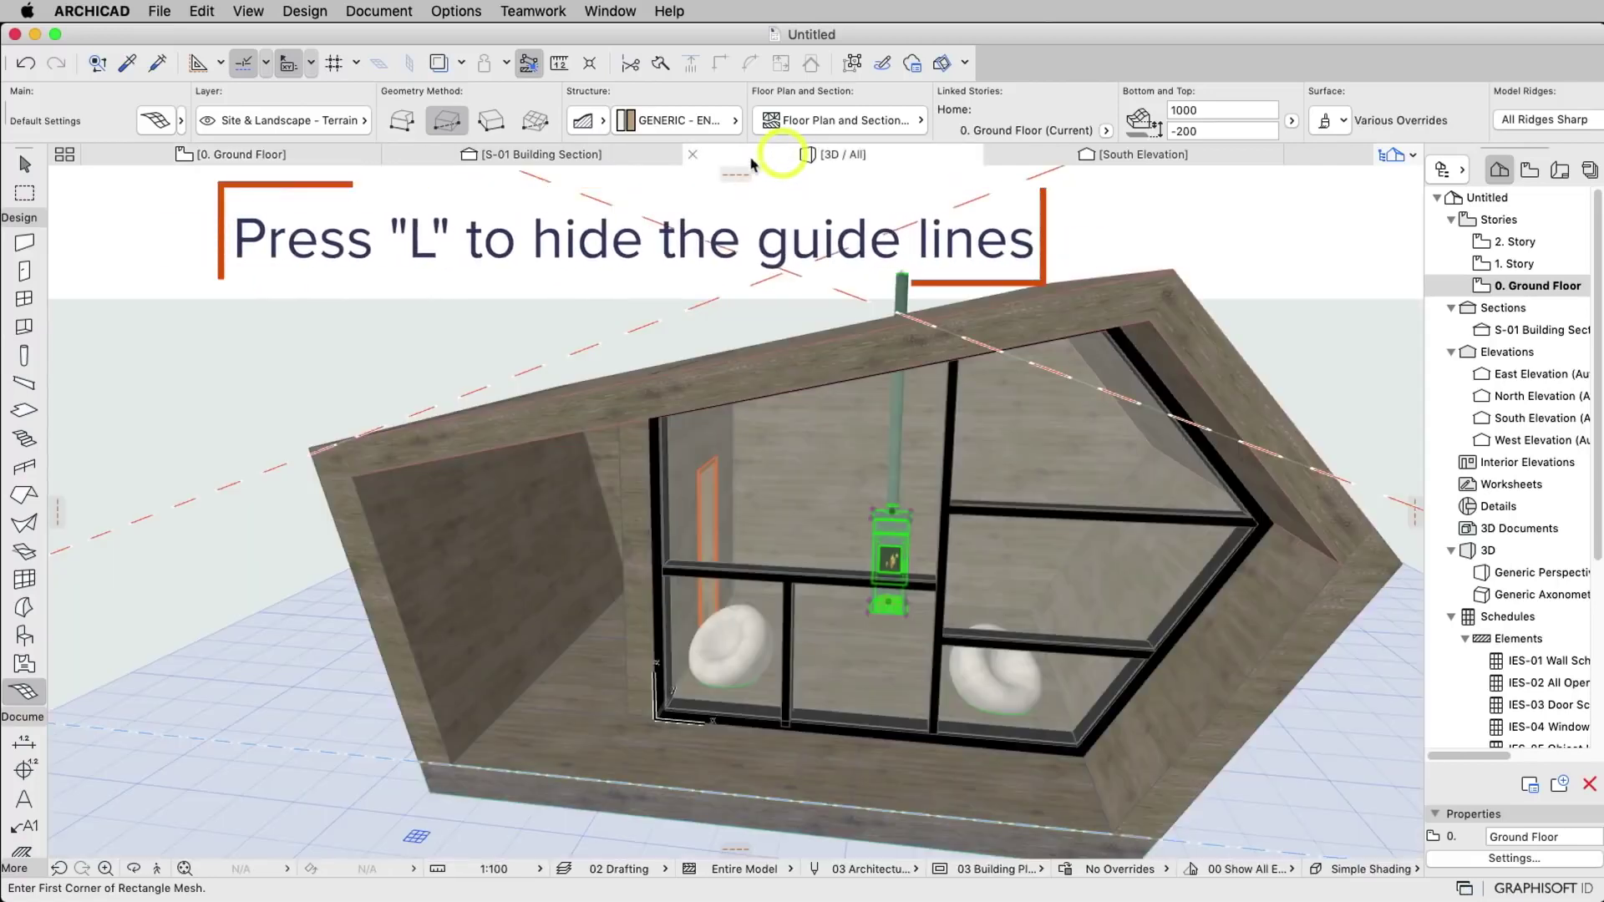
pyautogui.scroll(-3, 904, 578)
pyautogui.scroll(-2, 904, 578)
pyautogui.scroll(-2, 904, 577)
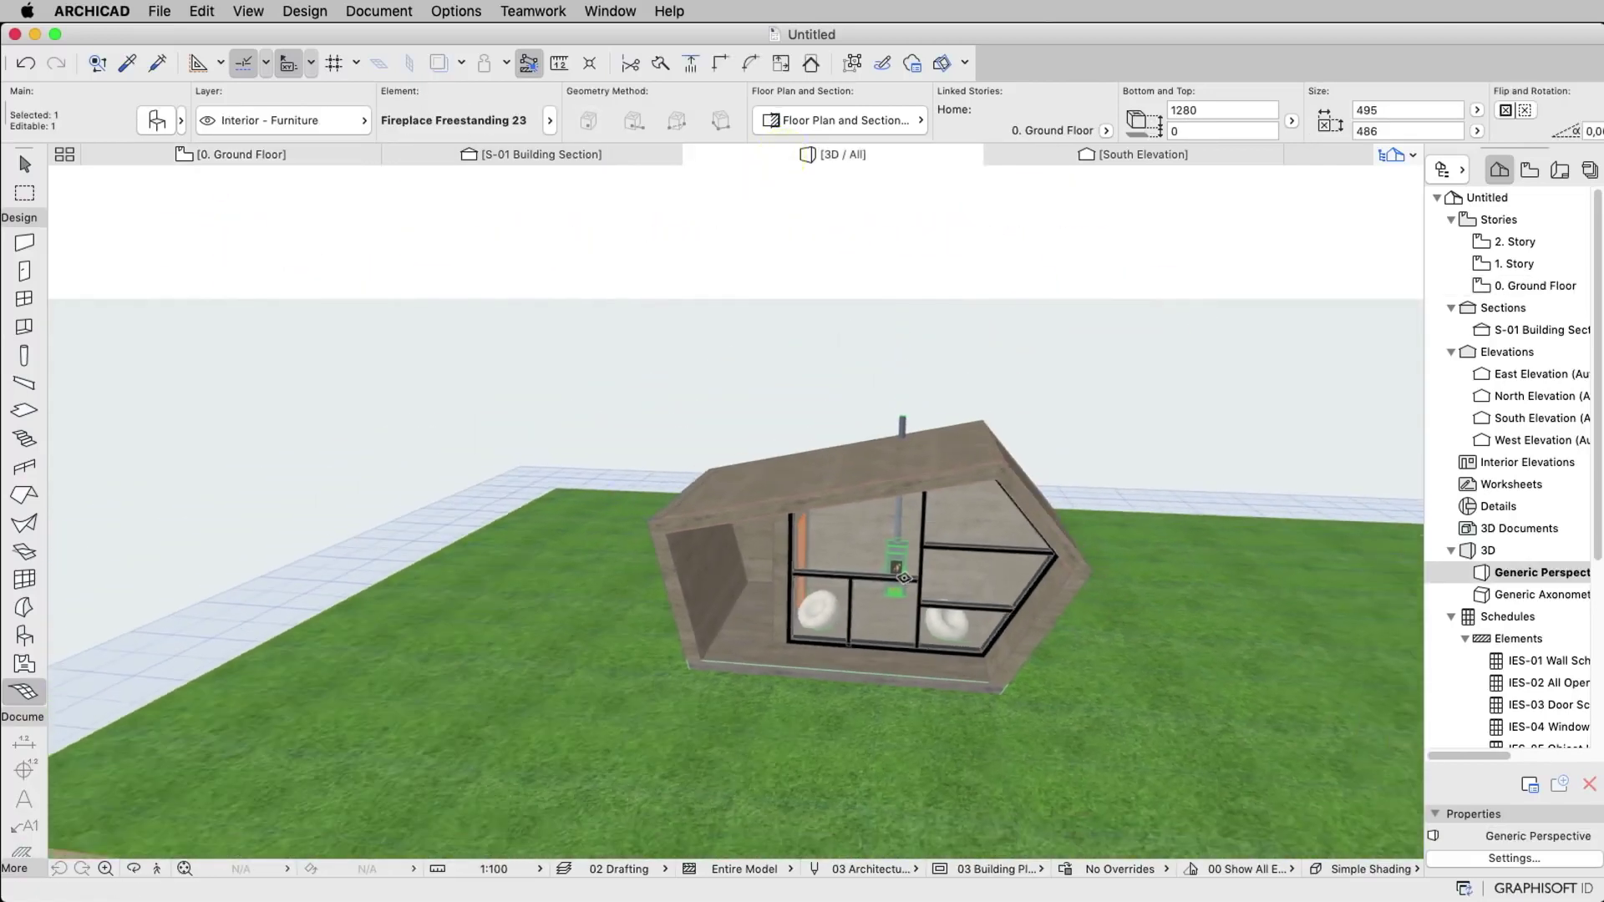
pyautogui.scroll(-2, 904, 577)
pyautogui.moveTo(904, 577)
pyautogui.keyDown('shift'); pyautogui.mouseDown(button='middle')
pyautogui.moveTo(1244, 588)
pyautogui.moveTo(866, 531)
pyautogui.moveTo(817, 653)
pyautogui.moveTo(724, 698)
pyautogui.mouseUp(button='middle'); pyautogui.keyUp('shift')
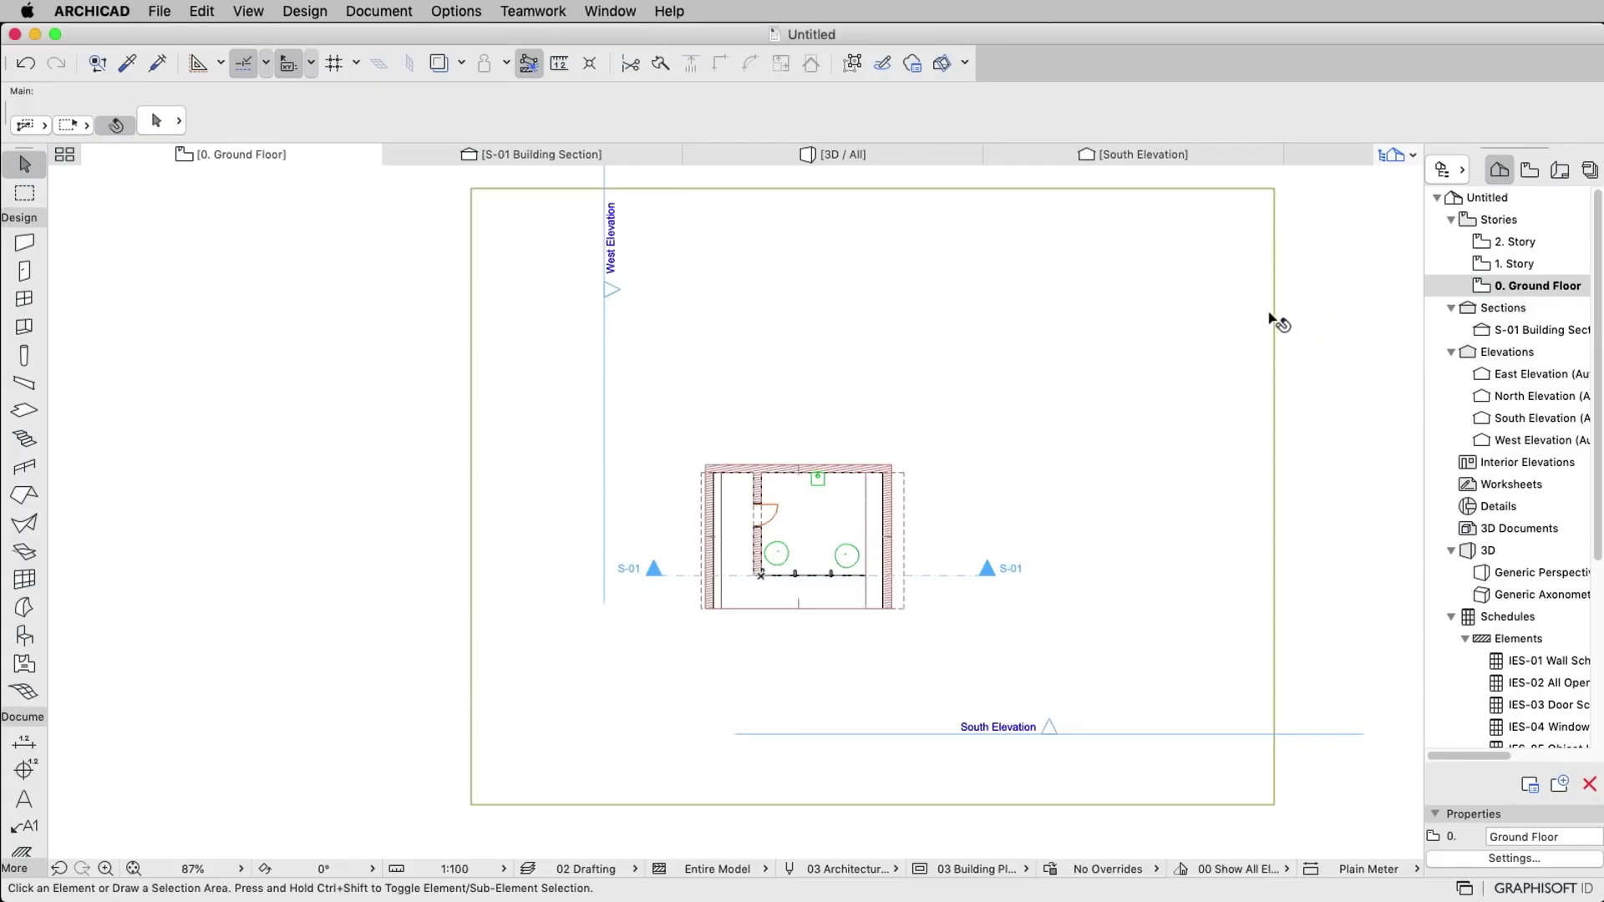
# Set the mesh's top-right corner point height to 3000 mm.
pyautogui.click(1270, 318)
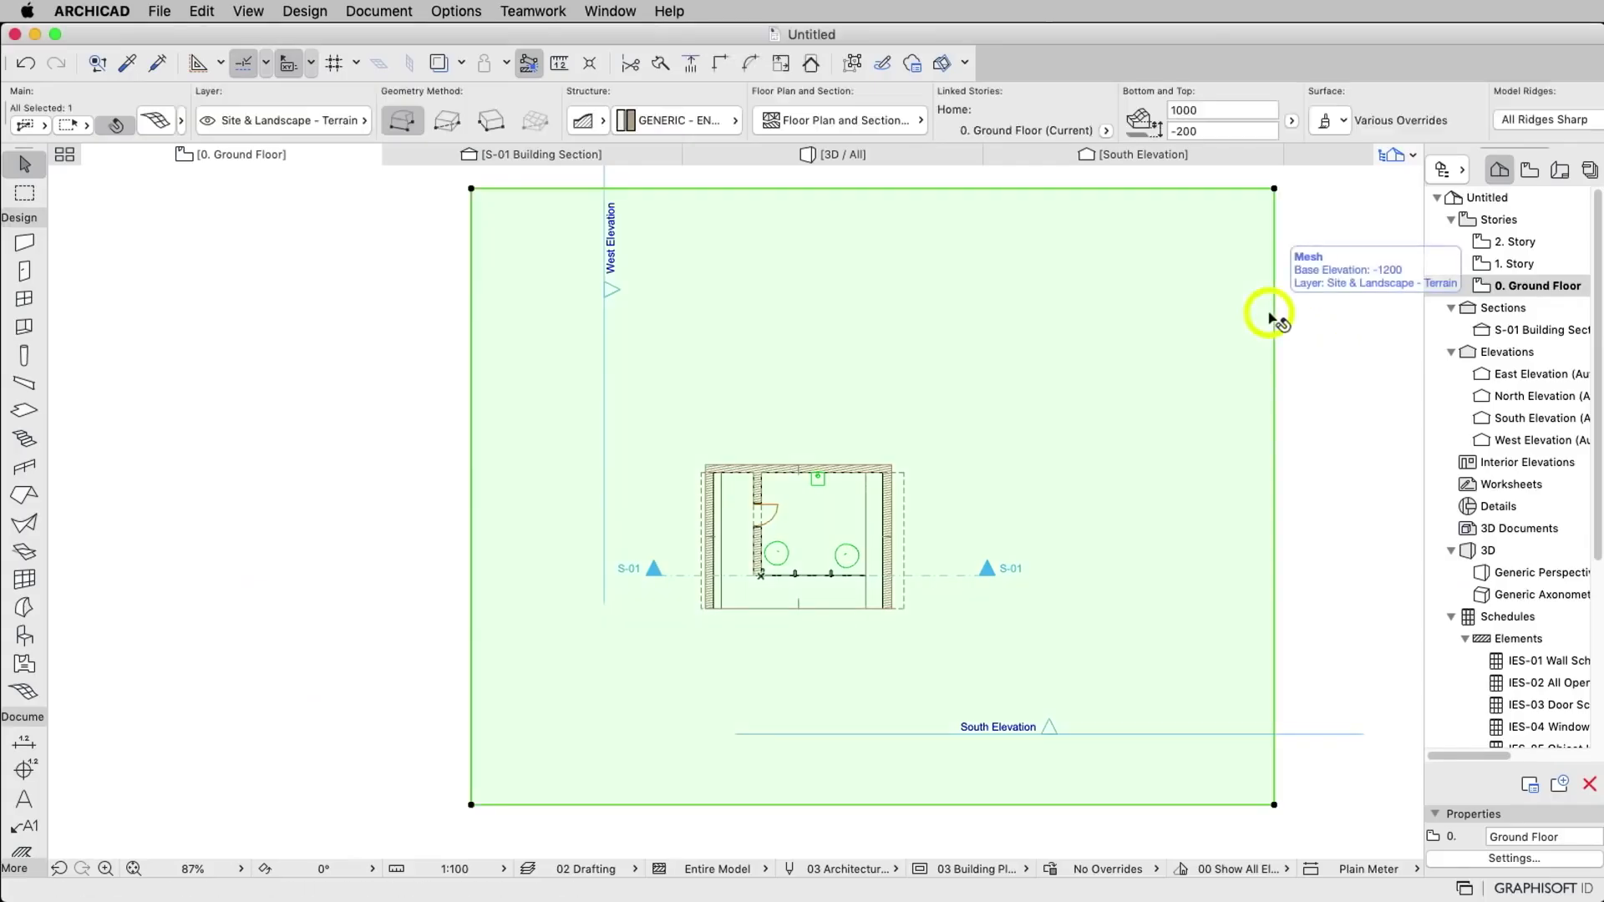
pyautogui.click(1274, 190)
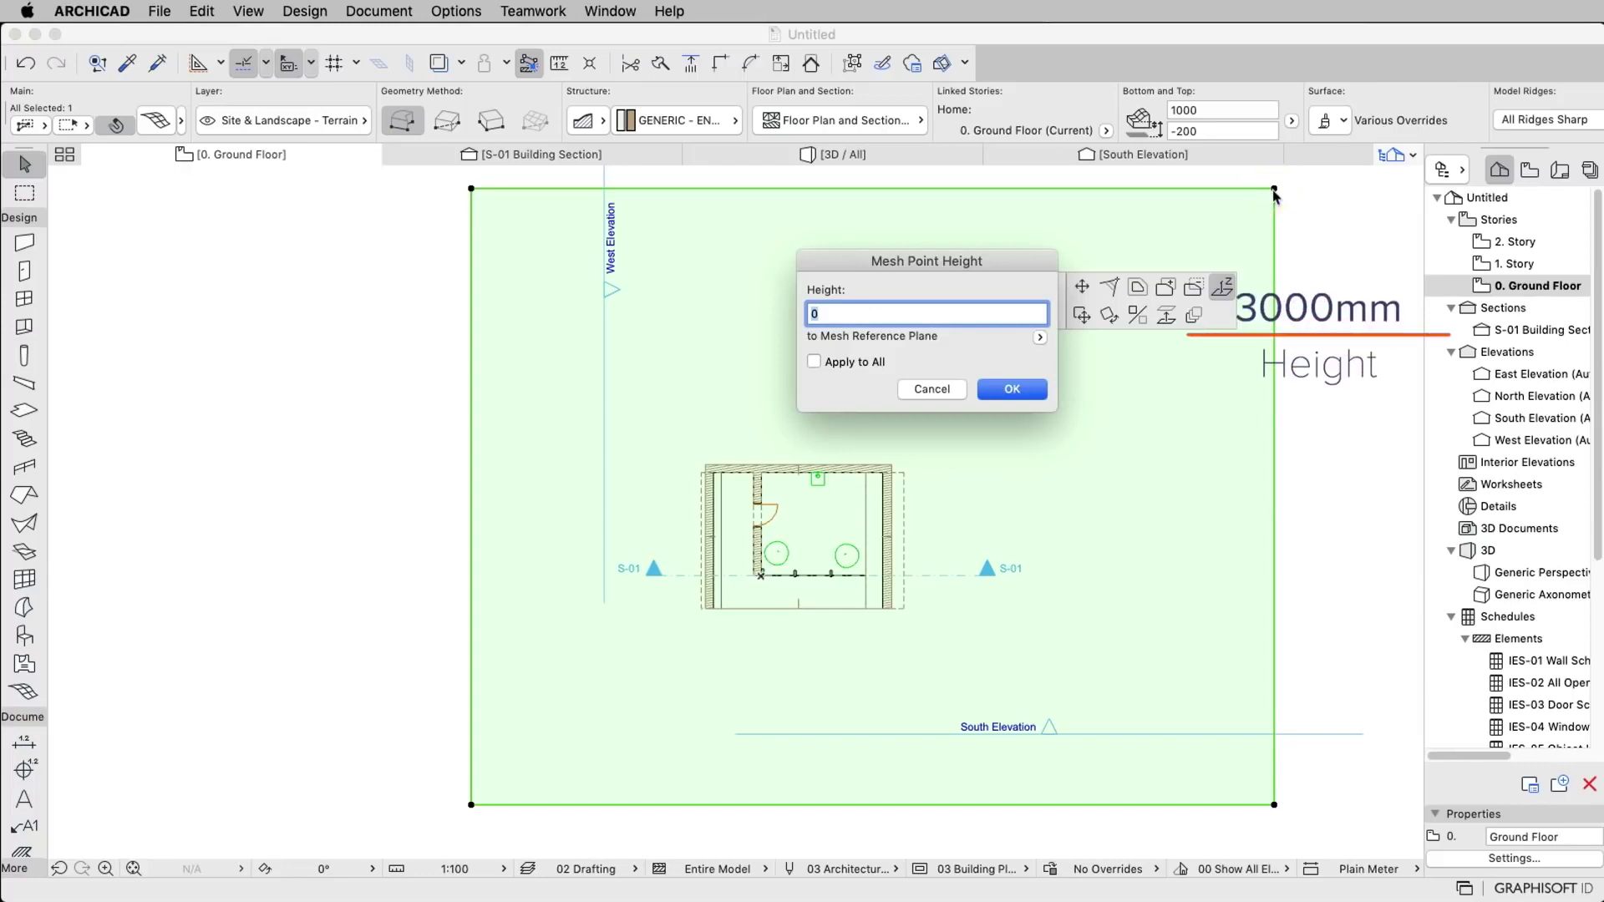
pyautogui.write('3')
pyautogui.write('00')
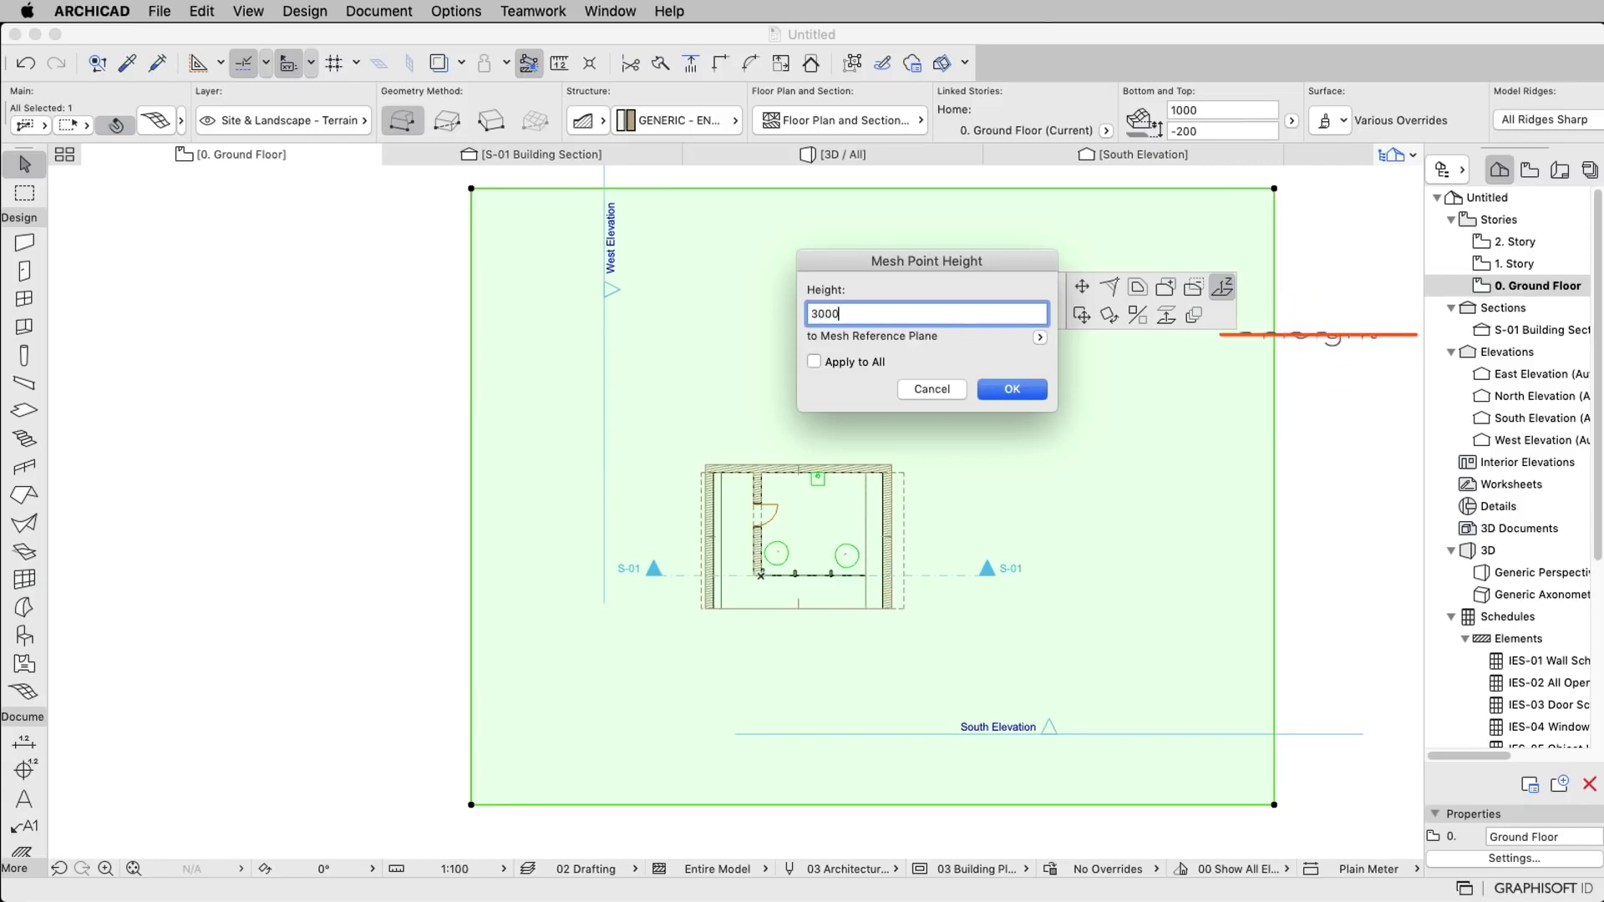
pyautogui.press('Return')
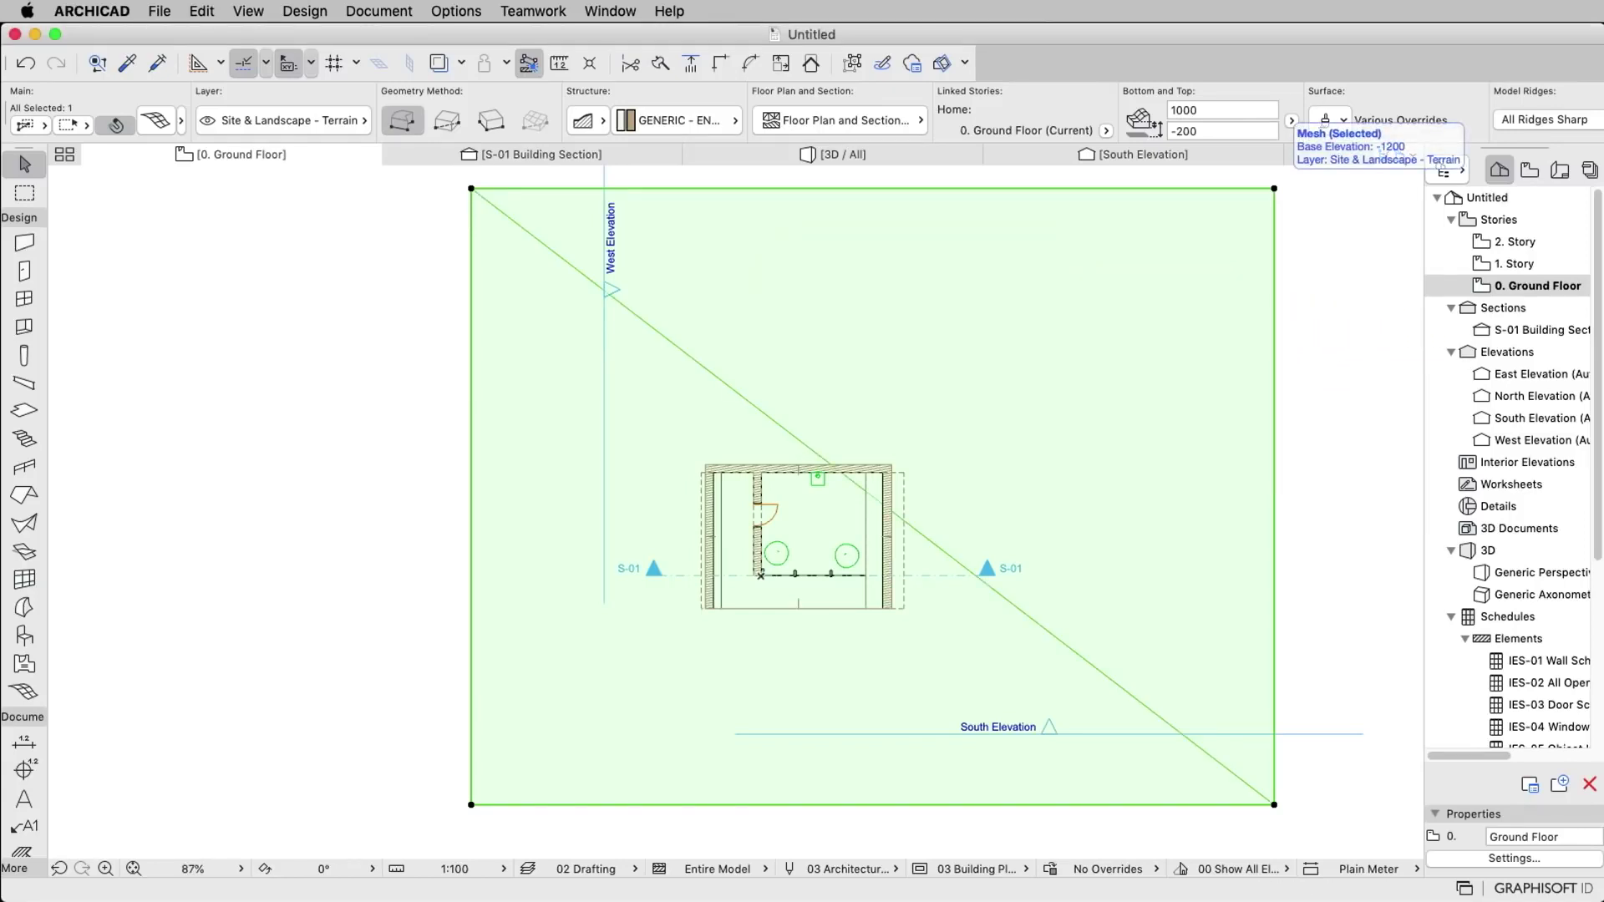
pyautogui.click(15, 868)
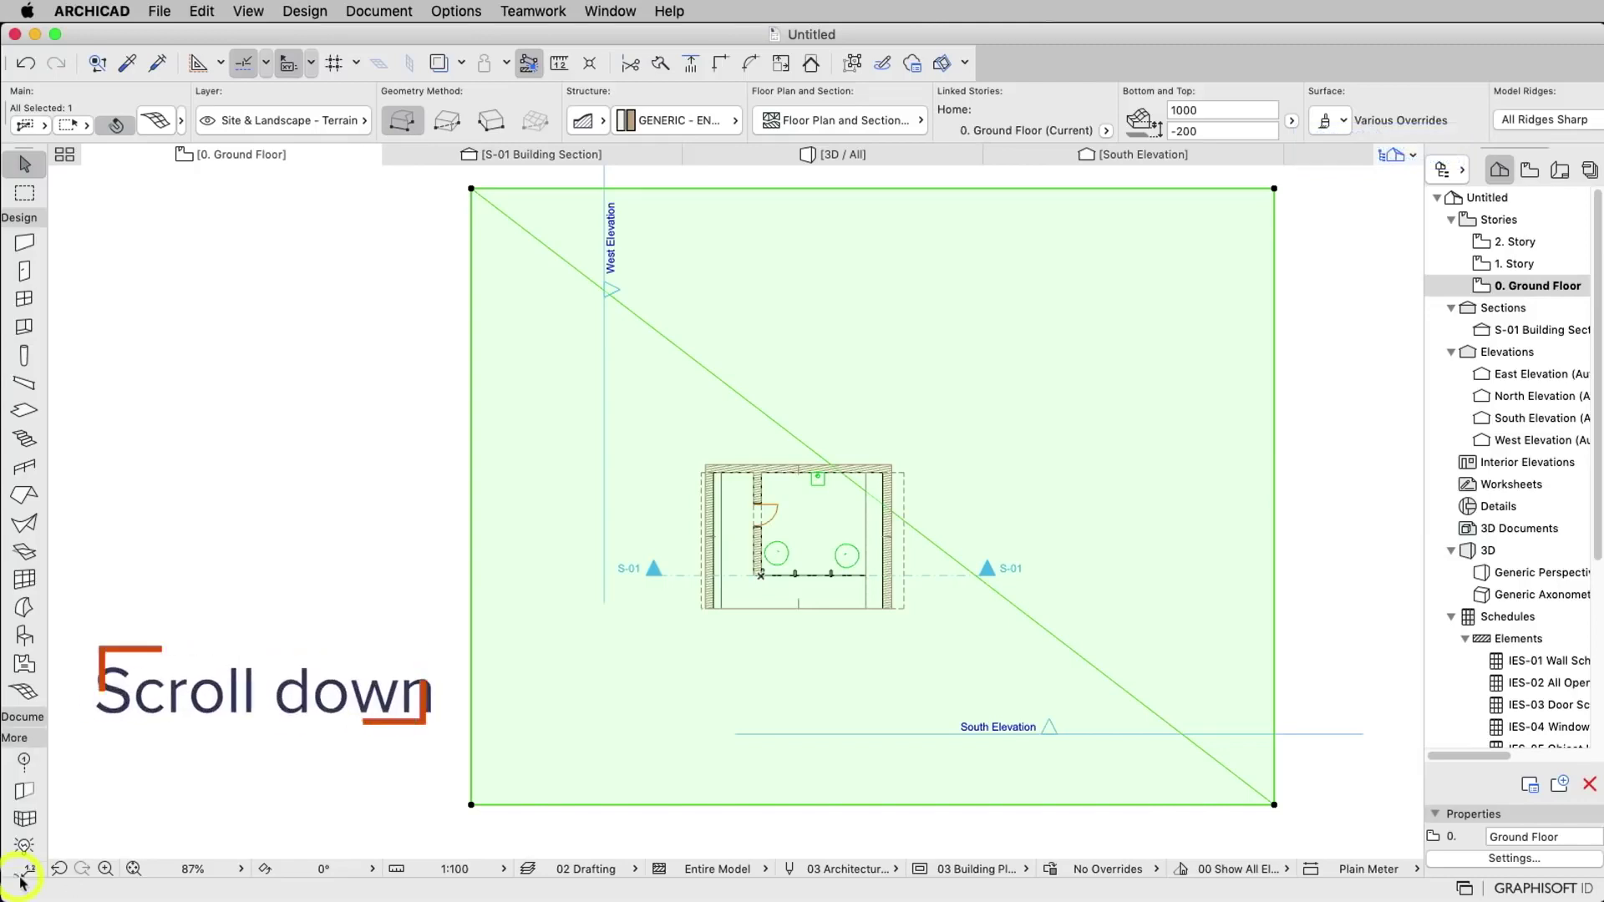
pyautogui.scroll(-3, 30, 835)
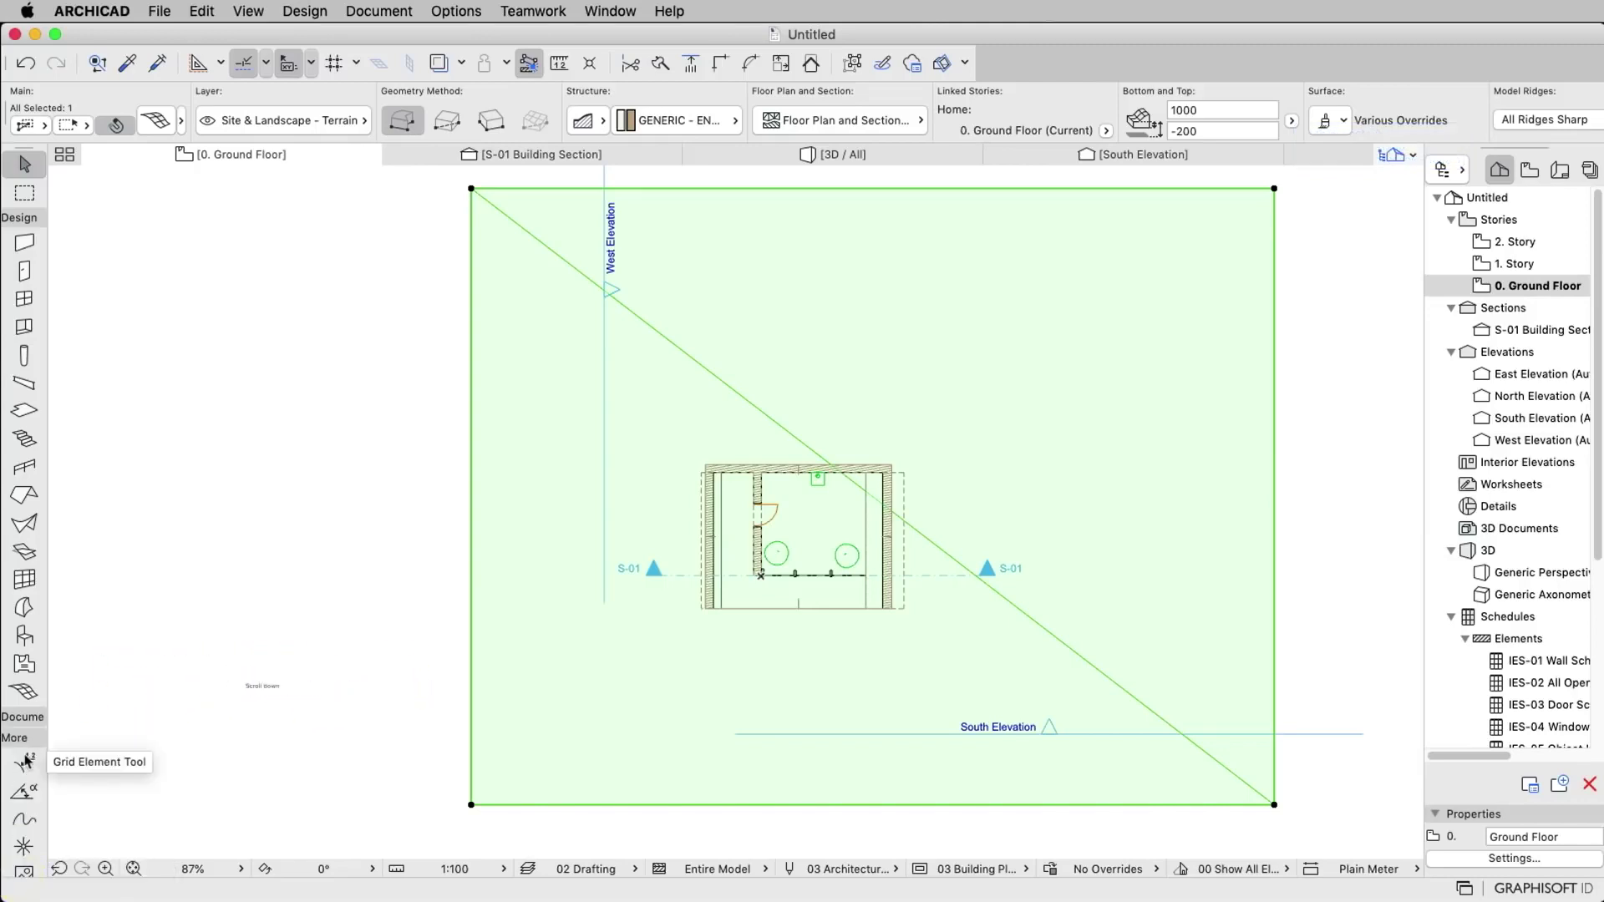
# Draw the first spline contour from the mesh's top edge curving to its right edge.
pyautogui.click(23, 821)
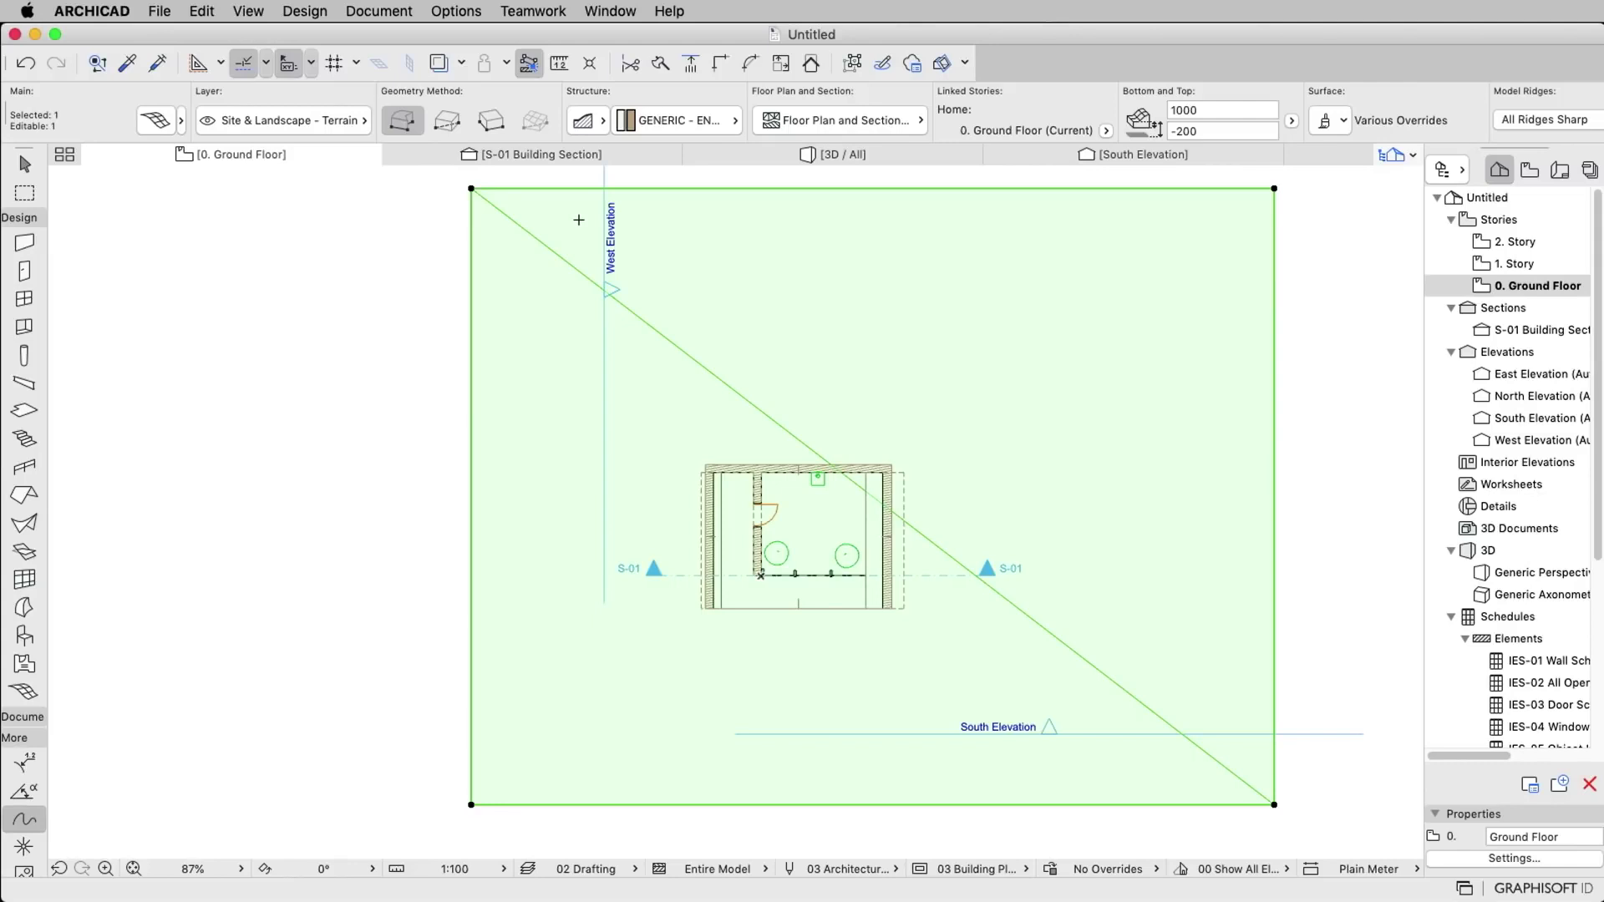
pyautogui.press('Escape')
pyautogui.click(969, 188)
pyautogui.click(1027, 282)
pyautogui.click(1165, 295)
pyautogui.click(1211, 368)
pyautogui.click(1241, 473)
pyautogui.doubleClick(1274, 490)
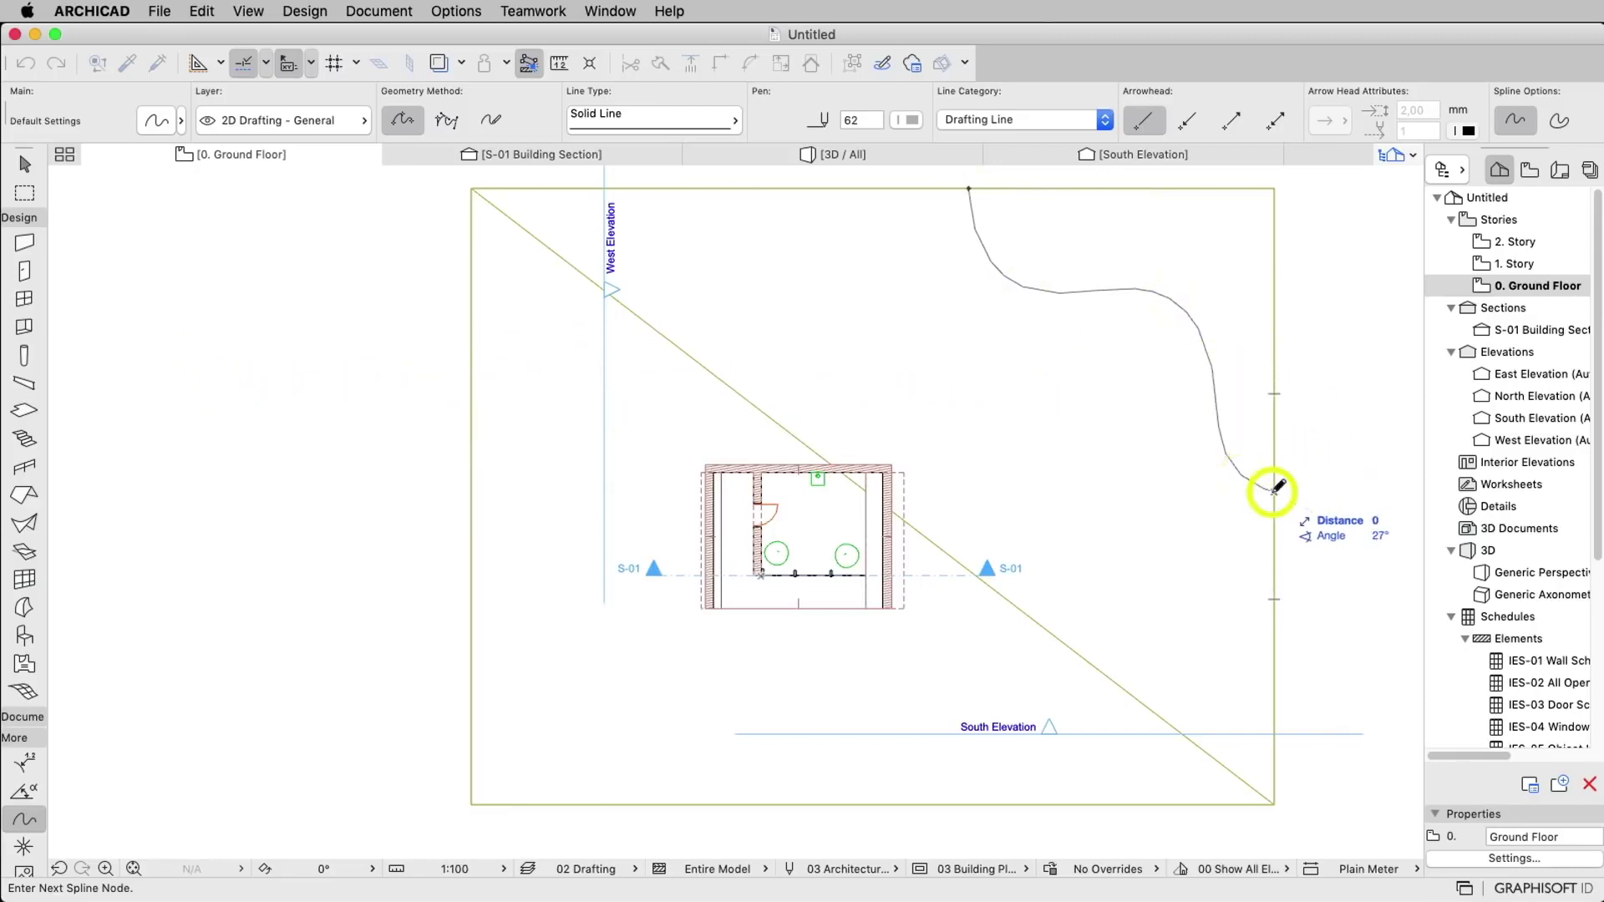
# Draw a second spline contour from the top edge to the right edge.
pyautogui.click(808, 189)
pyautogui.click(865, 307)
pyautogui.click(1101, 457)
pyautogui.click(1274, 599)
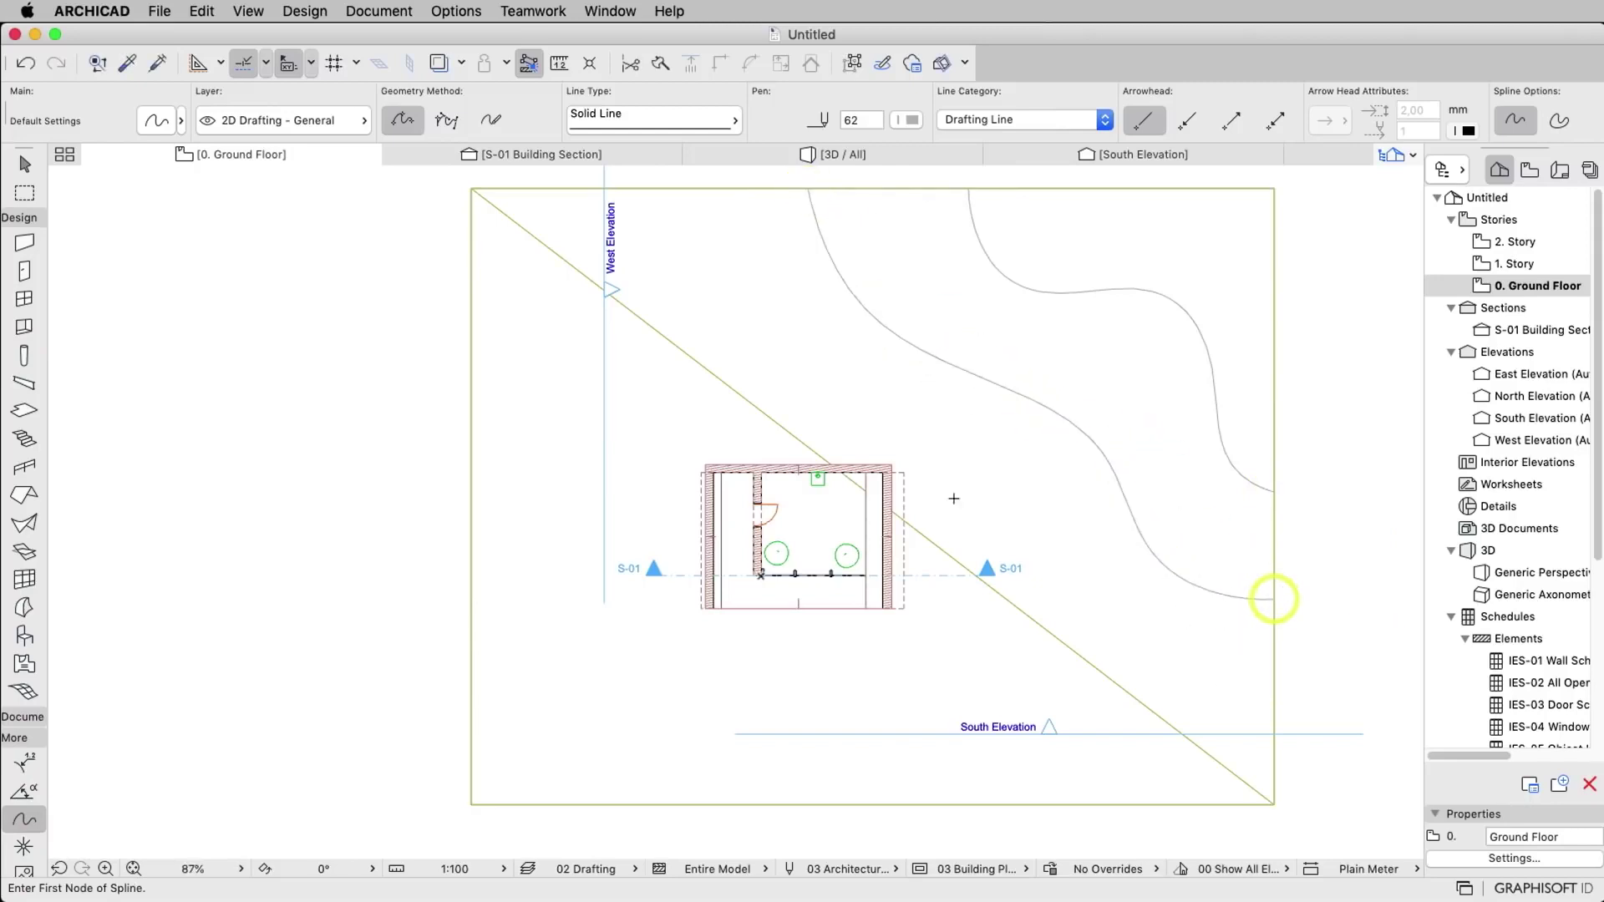
# Draw a third spline contour arcing around the house, then select the mesh.
pyautogui.click(626, 436)
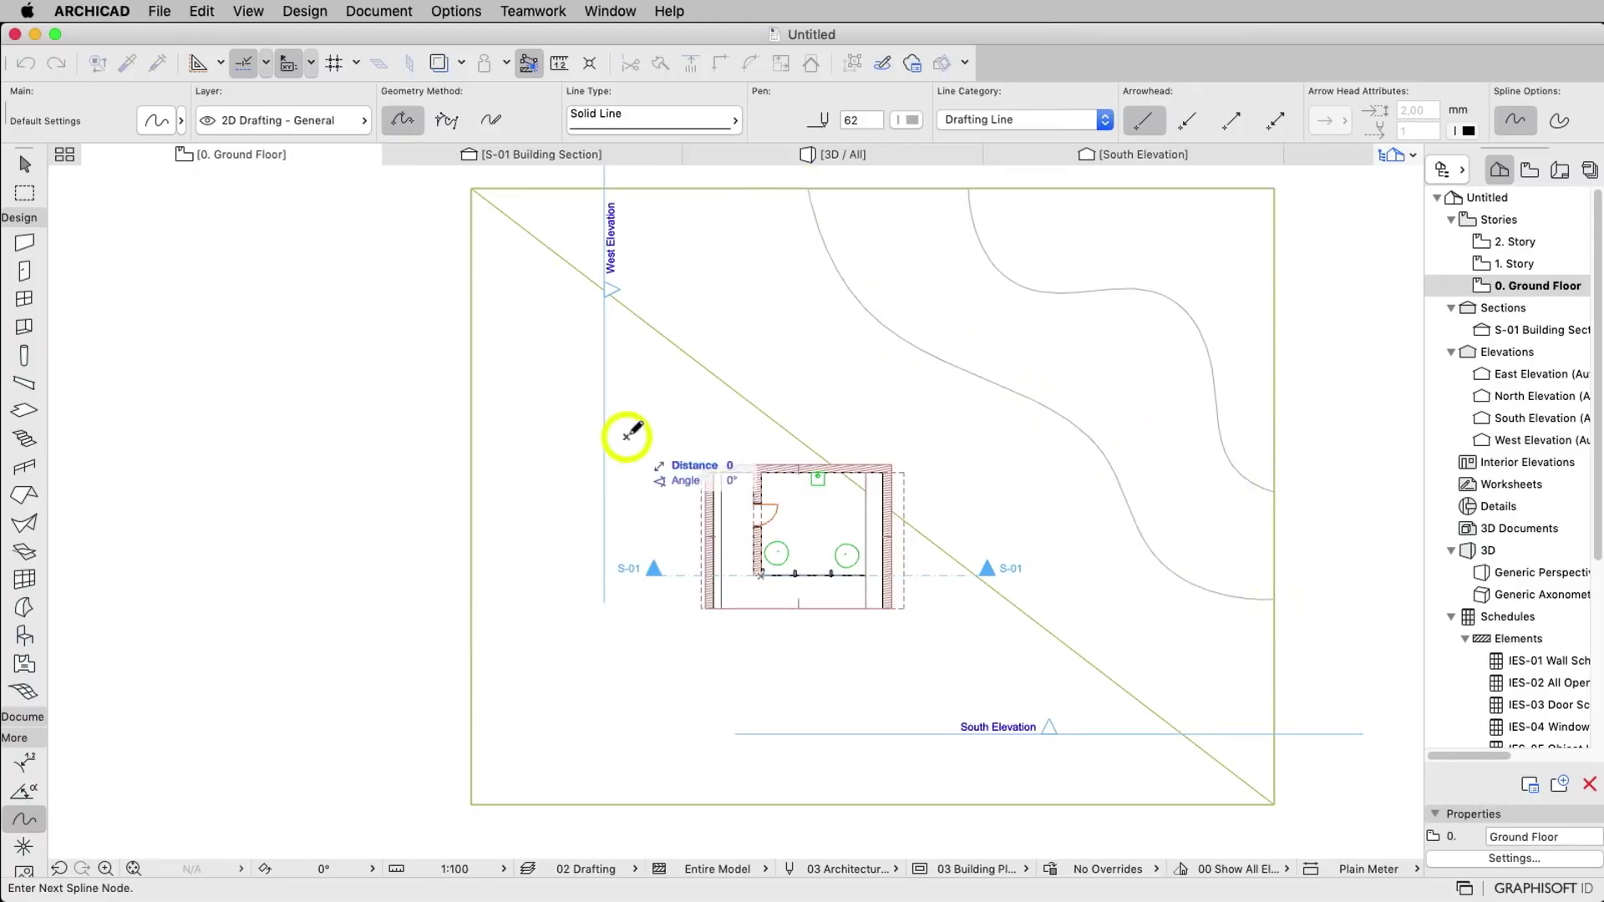
pyautogui.click(823, 391)
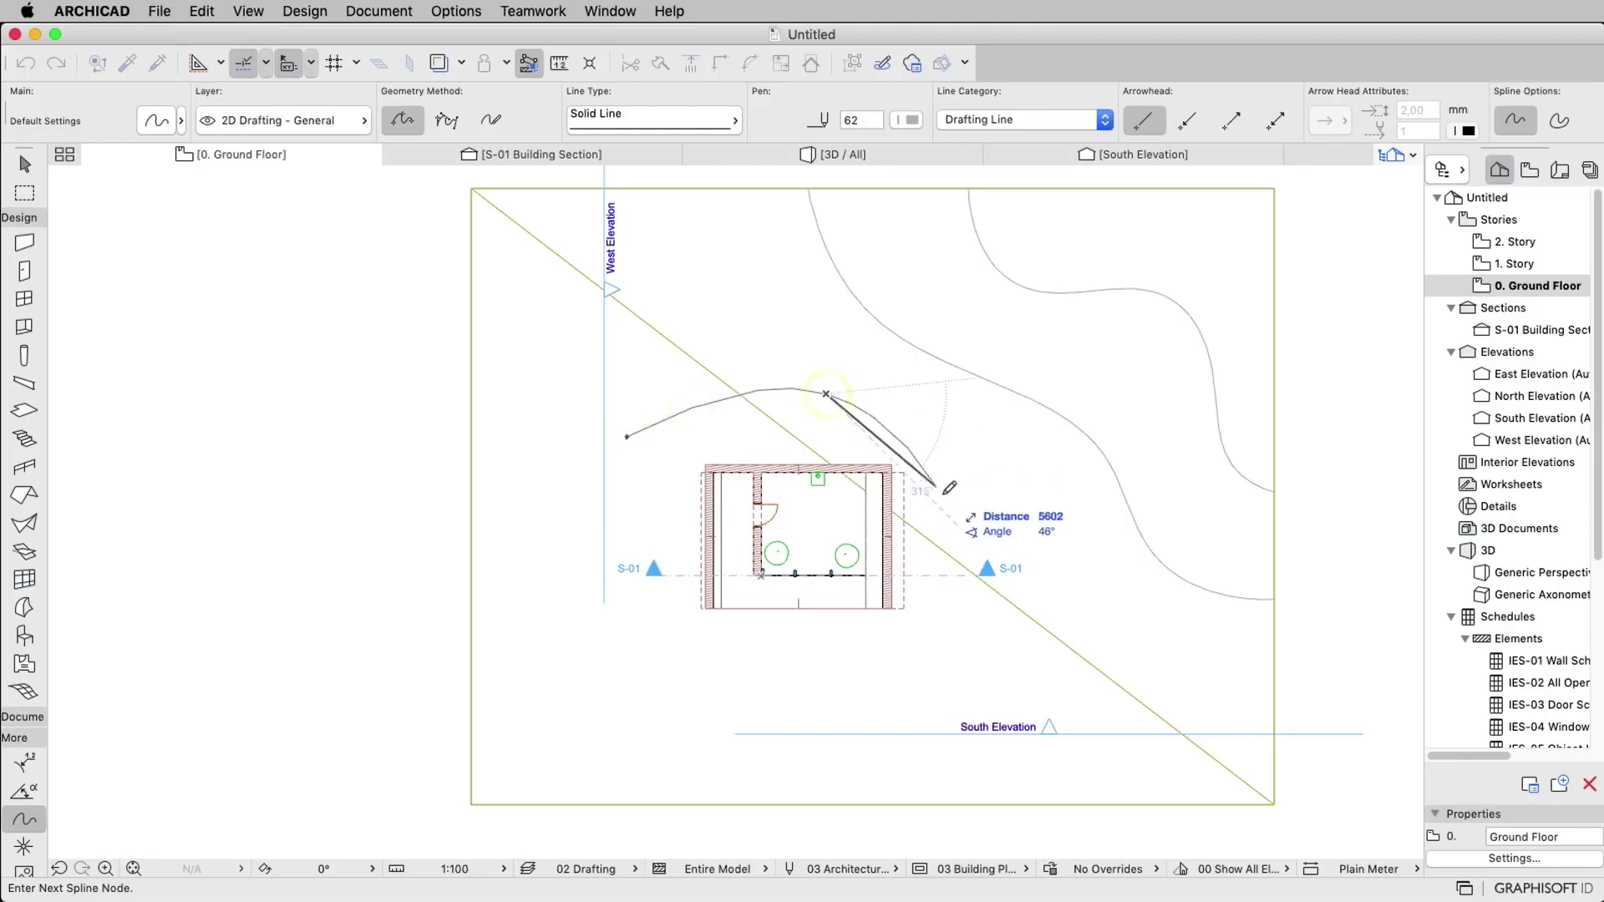
pyautogui.doubleClick(966, 669)
pyautogui.press('Escape')
pyautogui.click(1263, 192)
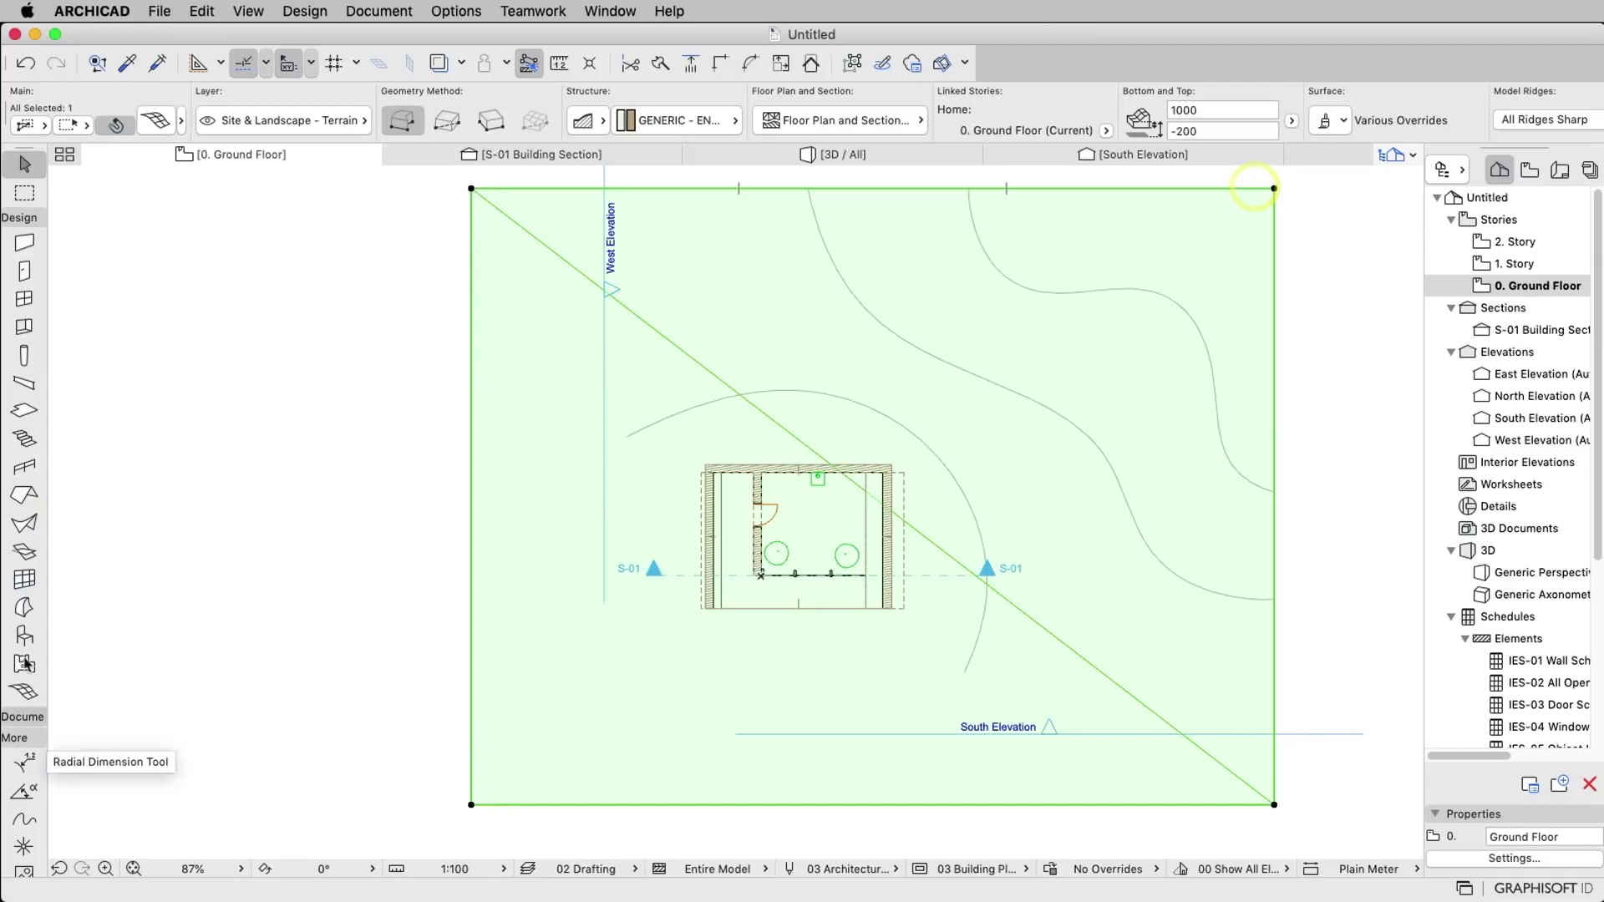
# Add mesh points along the upper-right contour, second contour and house arc, fitted to all ridges.
pyautogui.click(23, 692)
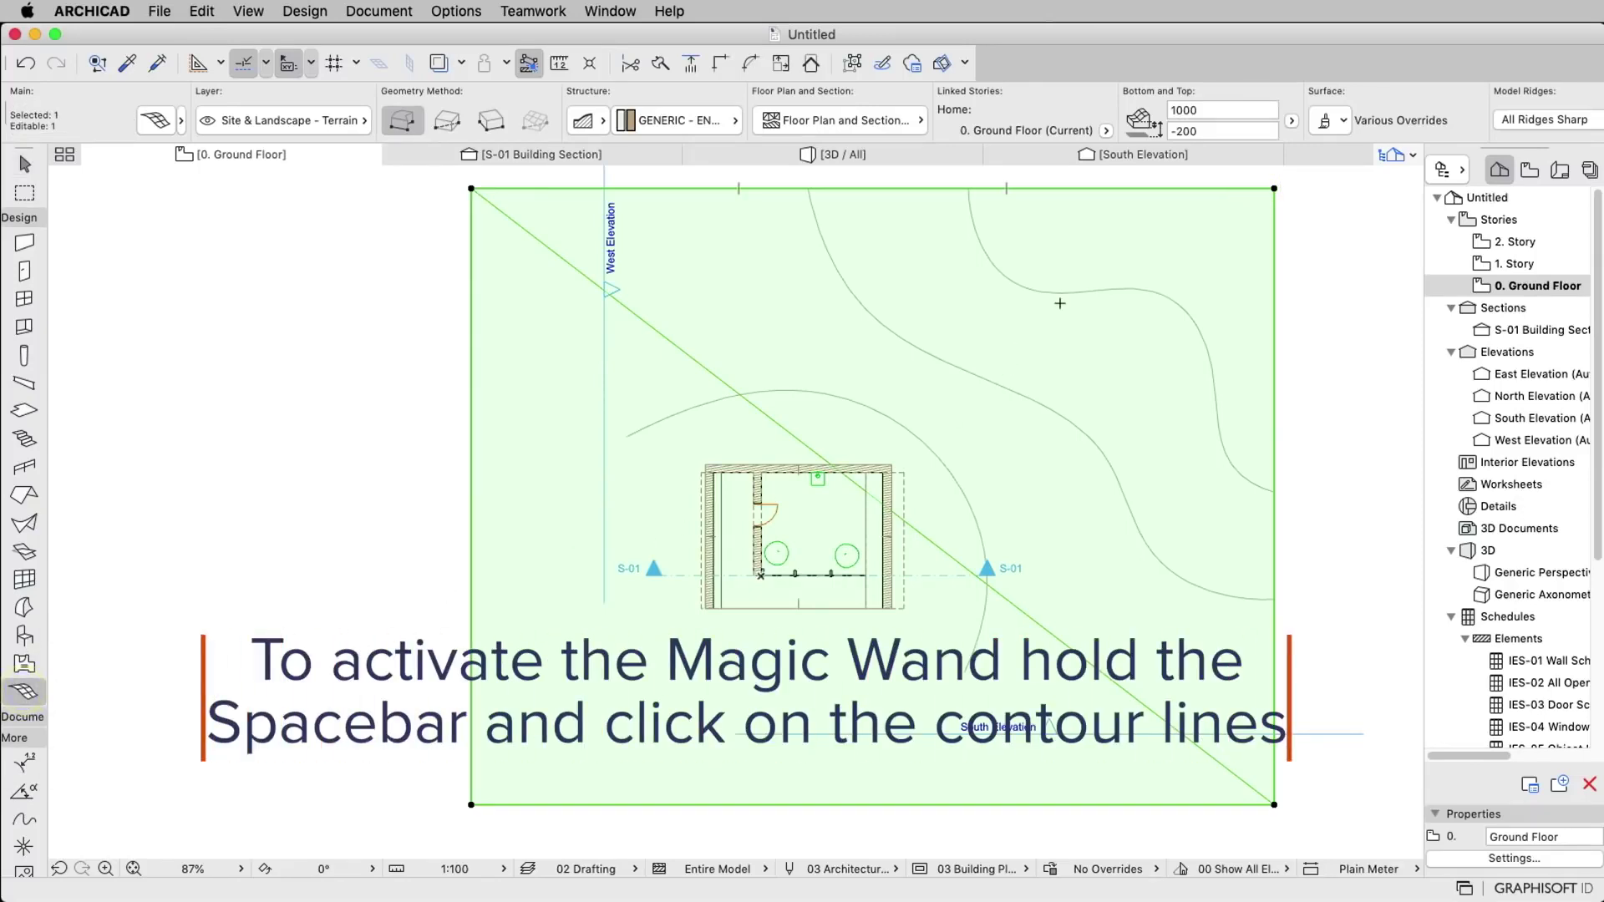
pyautogui.press('space')
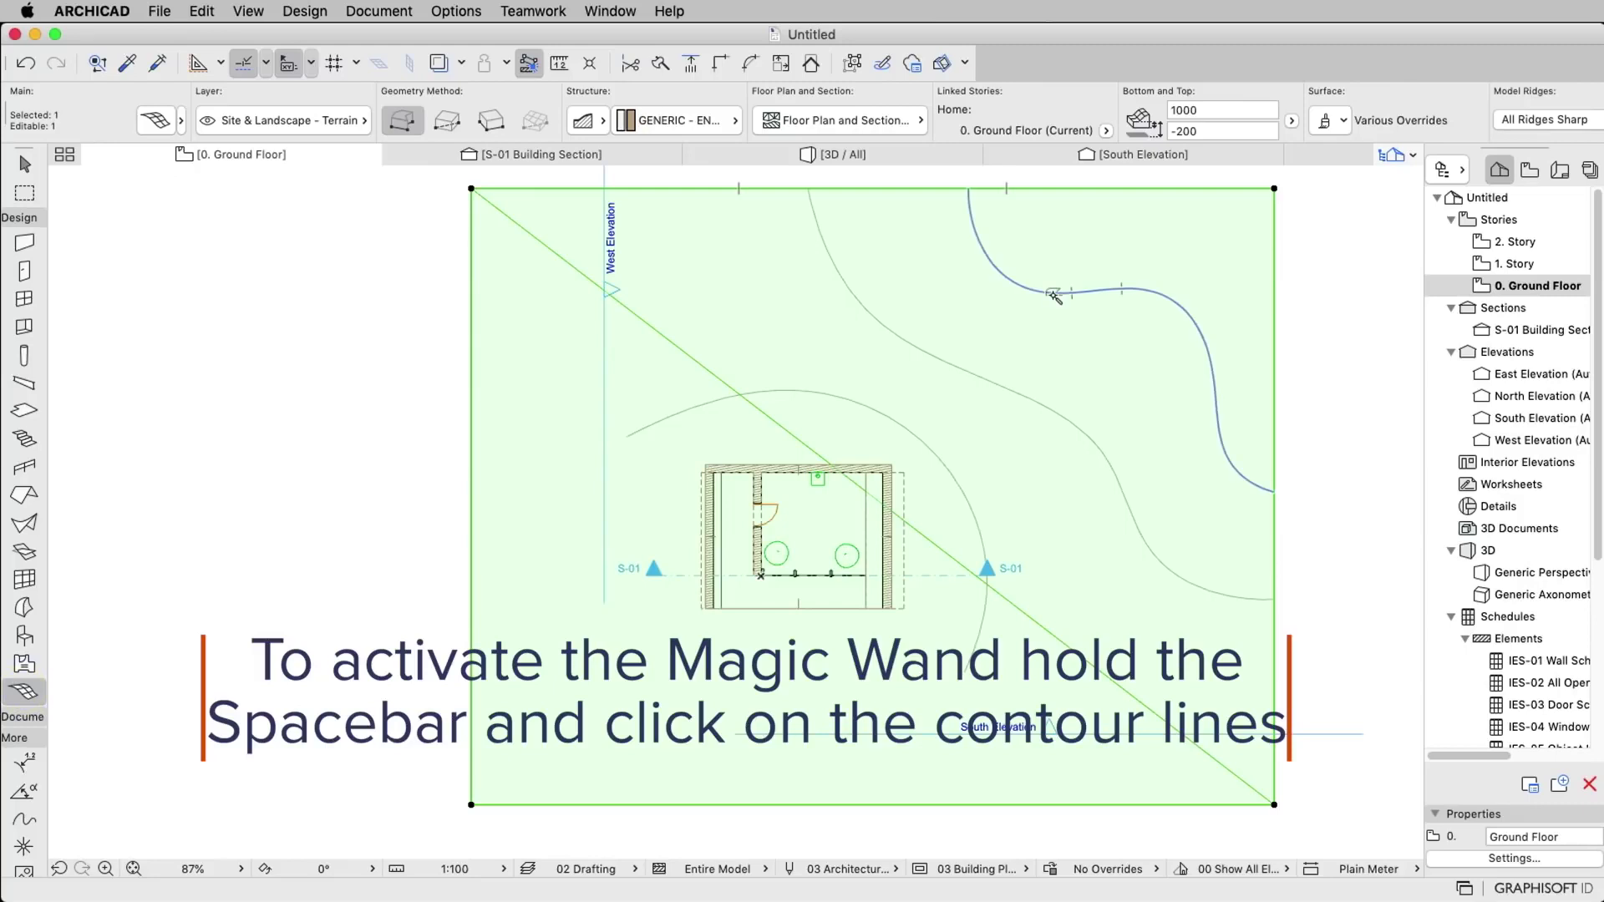
pyautogui.click(1055, 296)
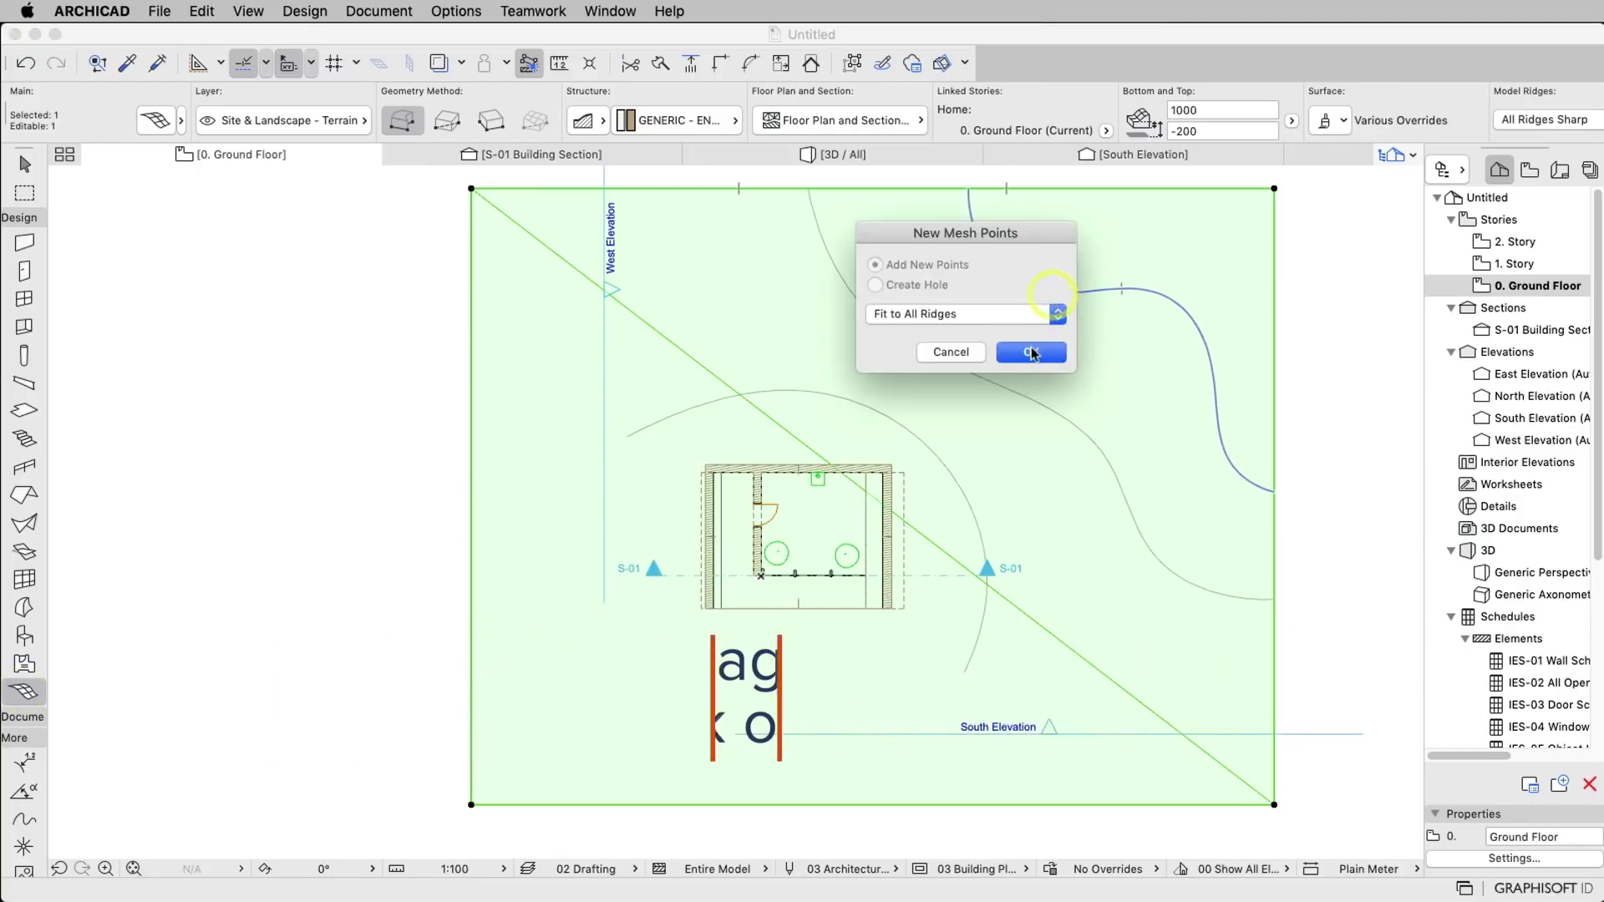
pyautogui.click(1032, 353)
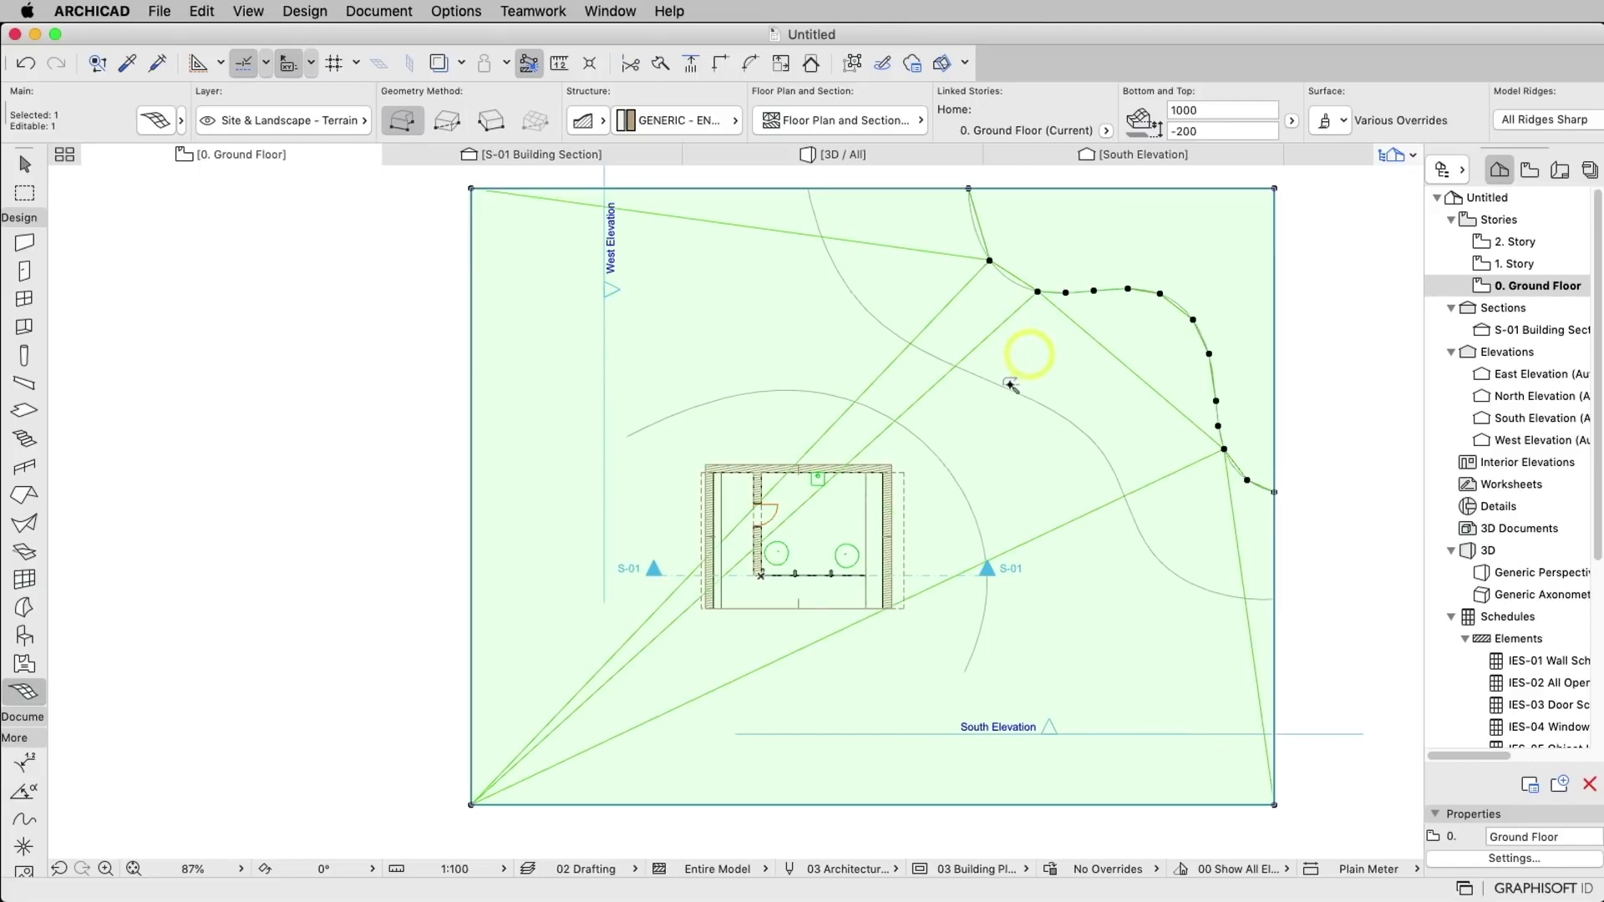
pyautogui.click(1010, 387)
pyautogui.click(1028, 354)
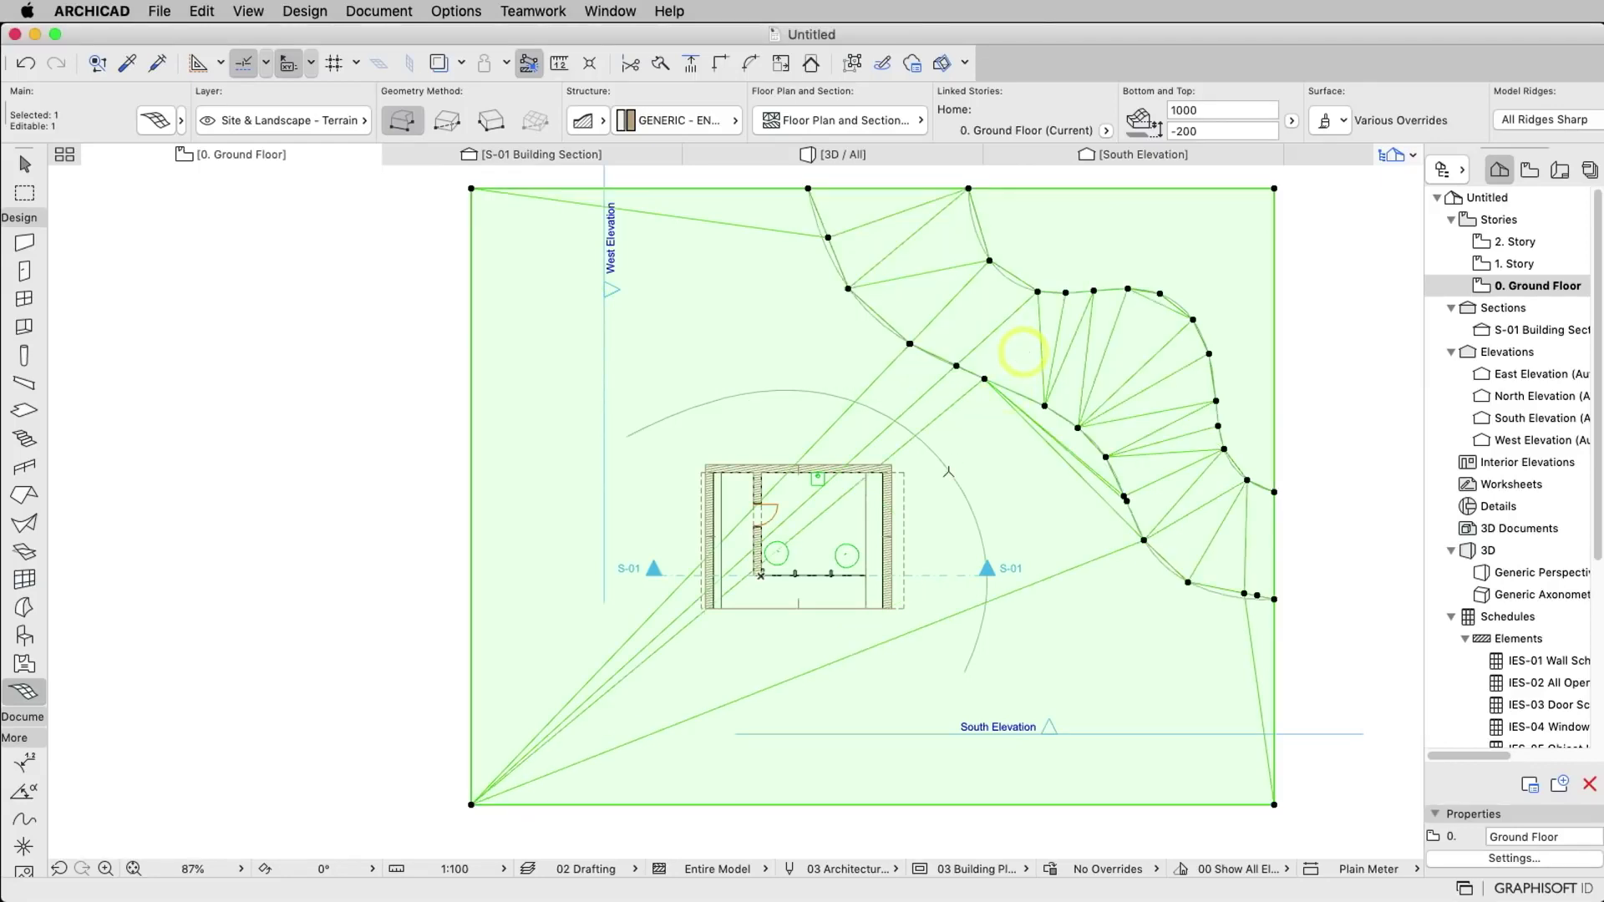
pyautogui.click(949, 475)
pyautogui.click(1034, 352)
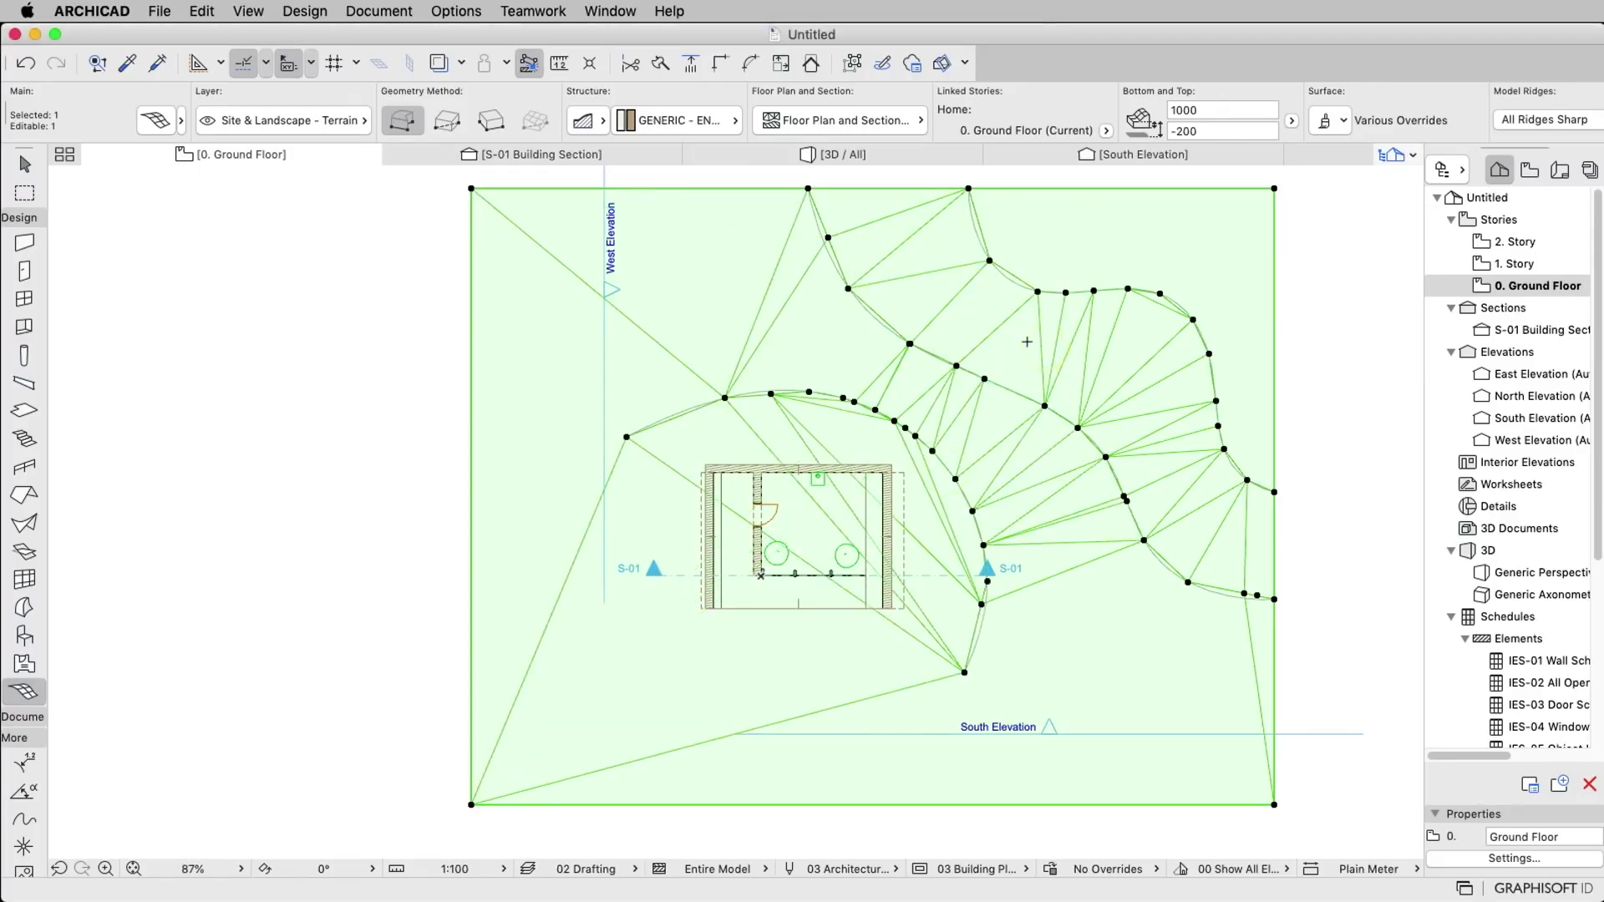
# Set the three contour point heights to 2000, 1200 and 0 mm, each applied to all.
pyautogui.click(1159, 294)
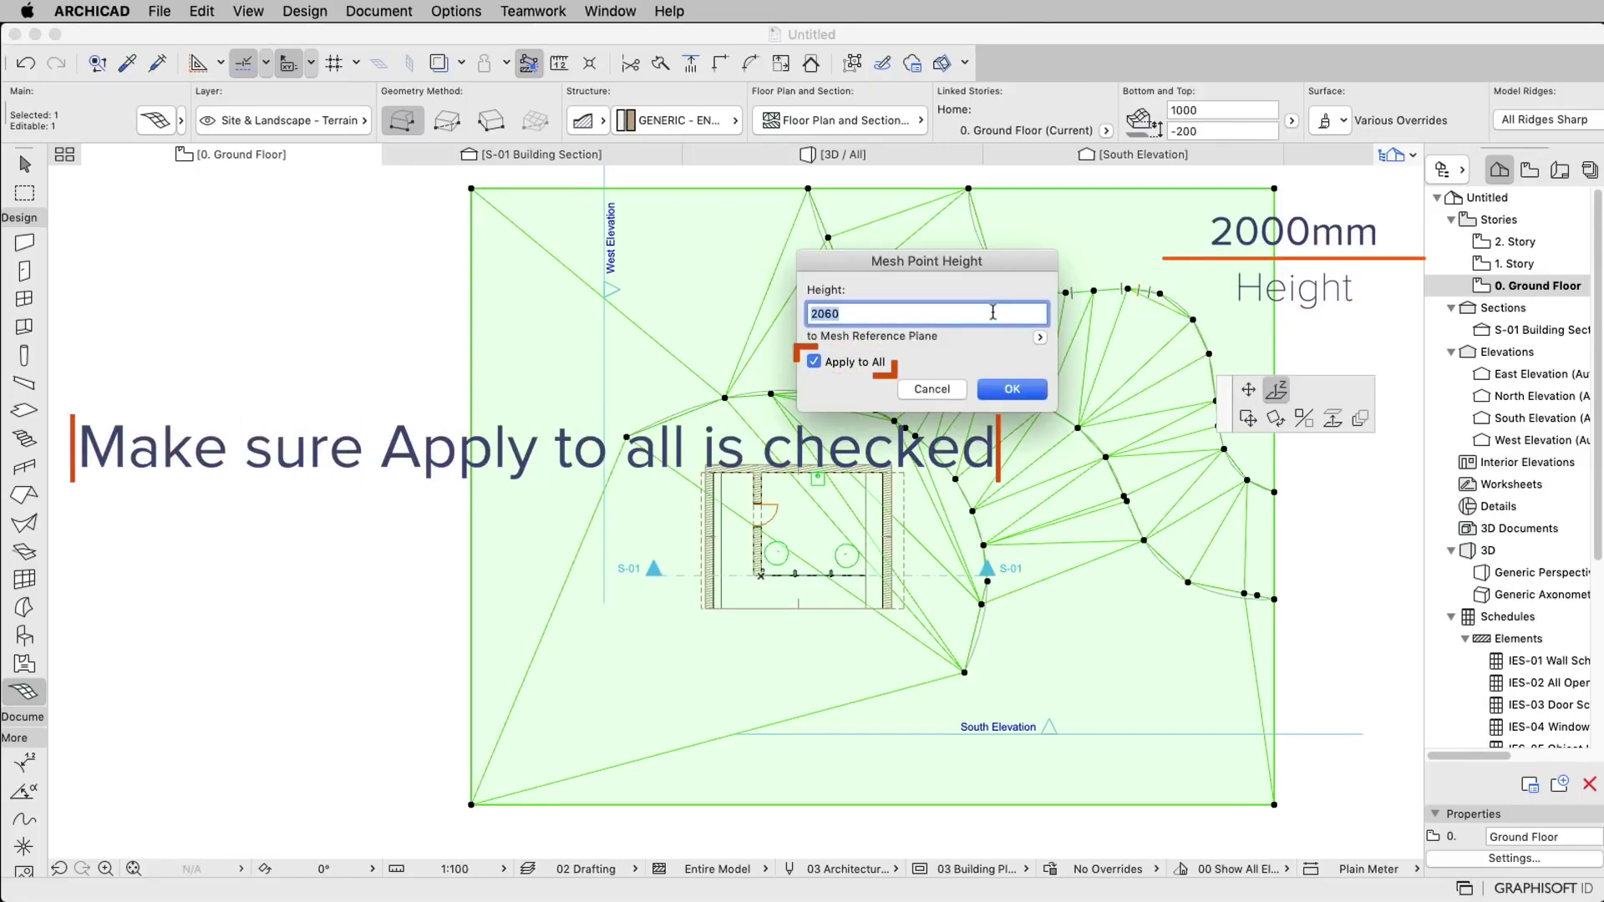
pyautogui.write('200')
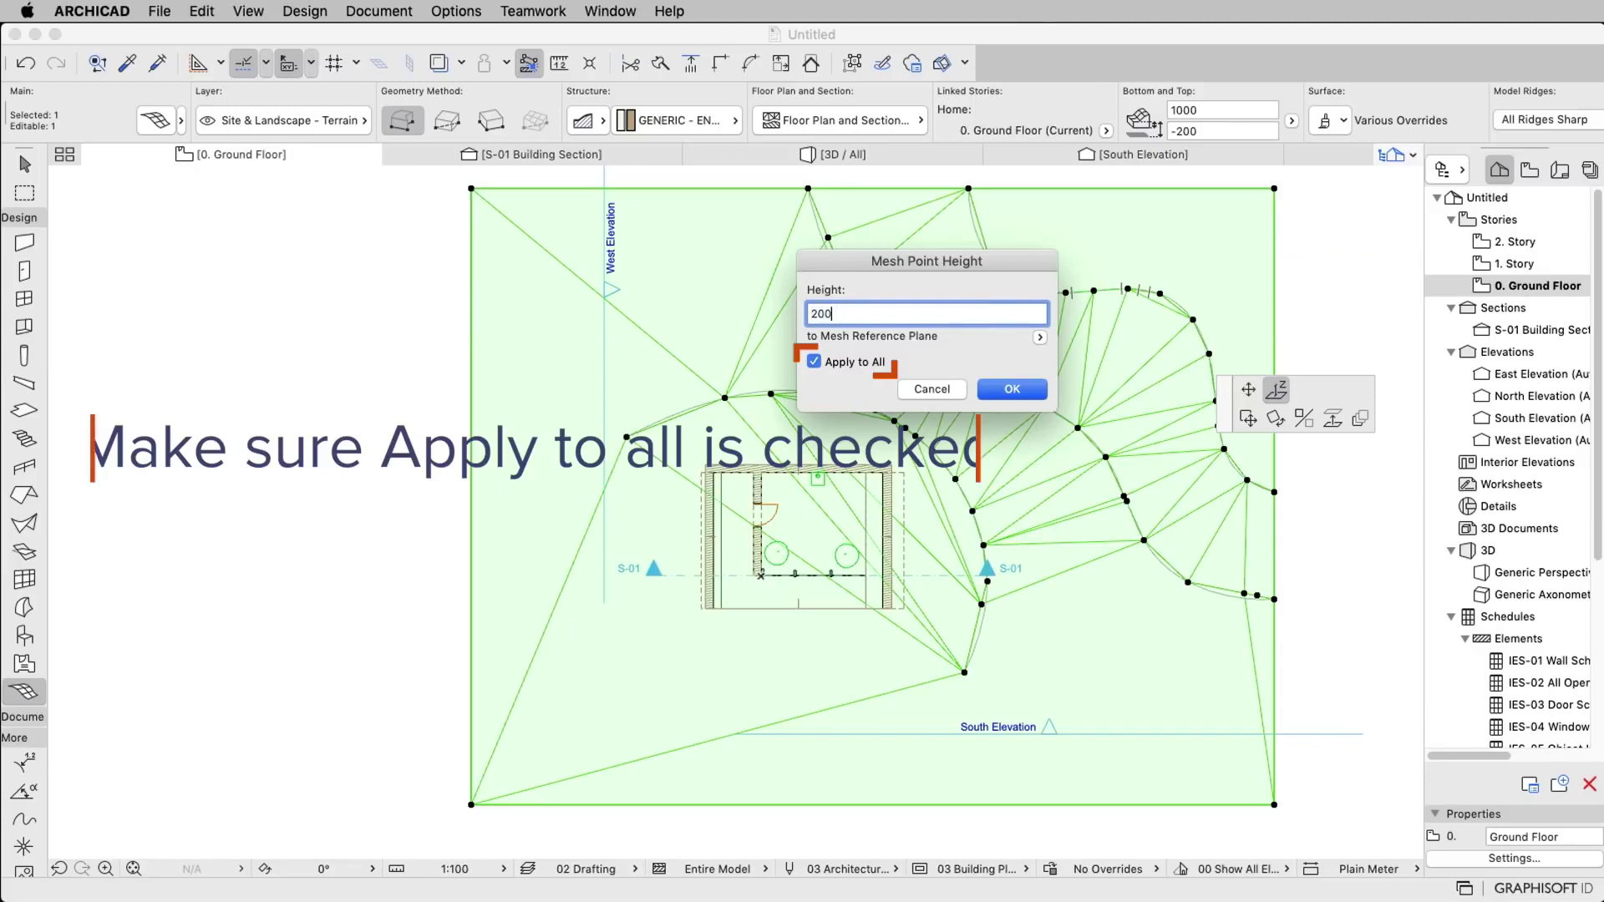
pyautogui.write('0')
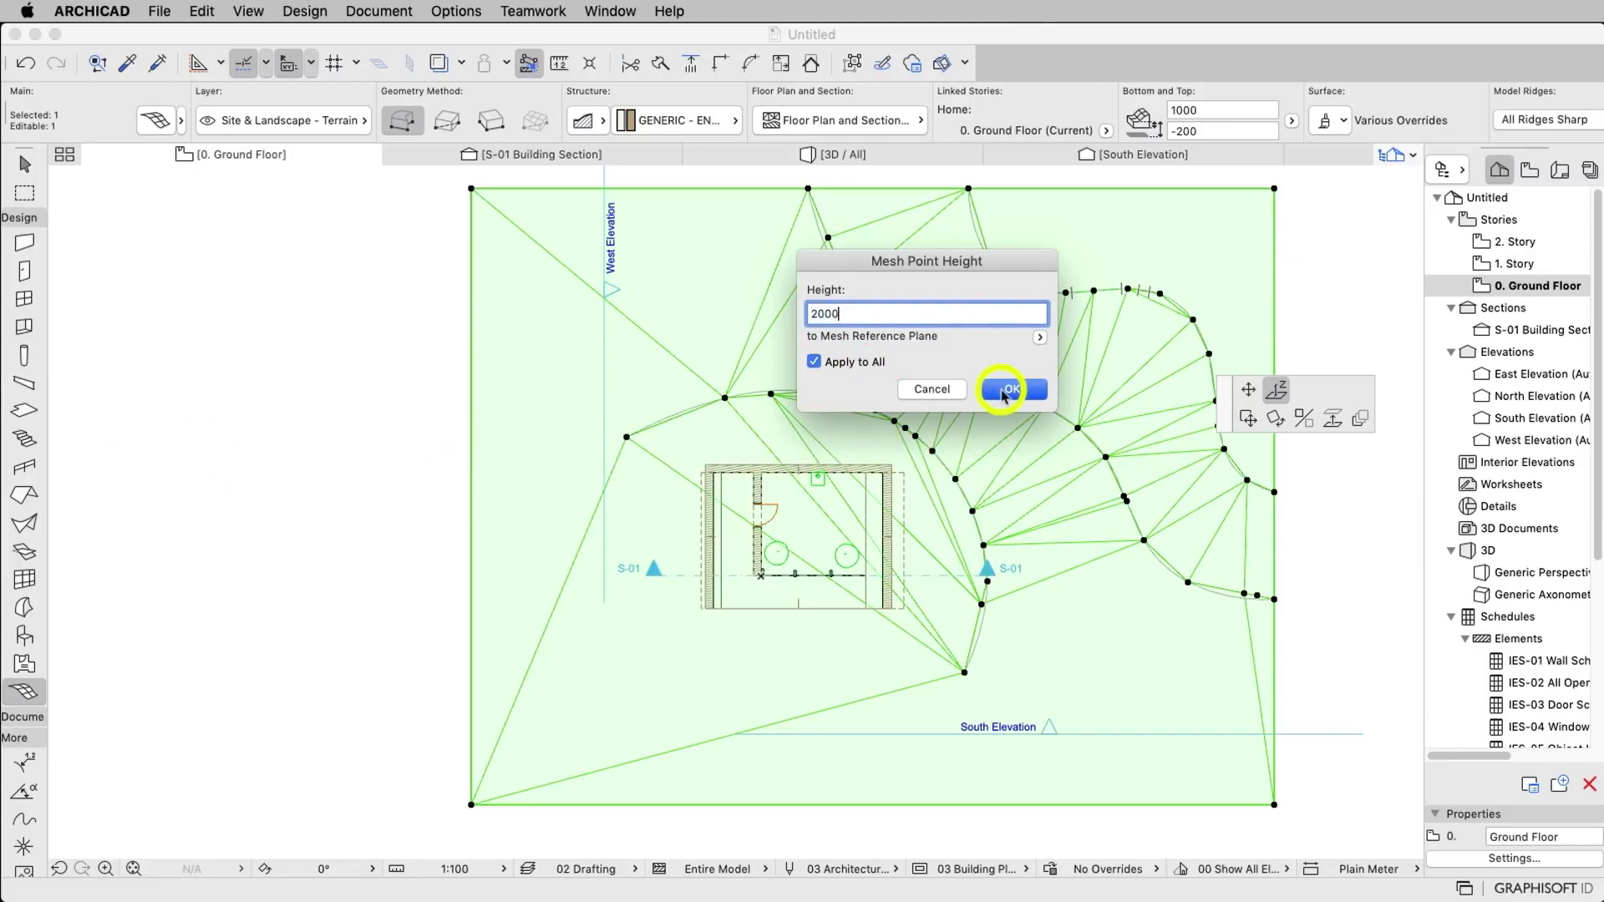
pyautogui.click(1005, 393)
pyautogui.click(1077, 428)
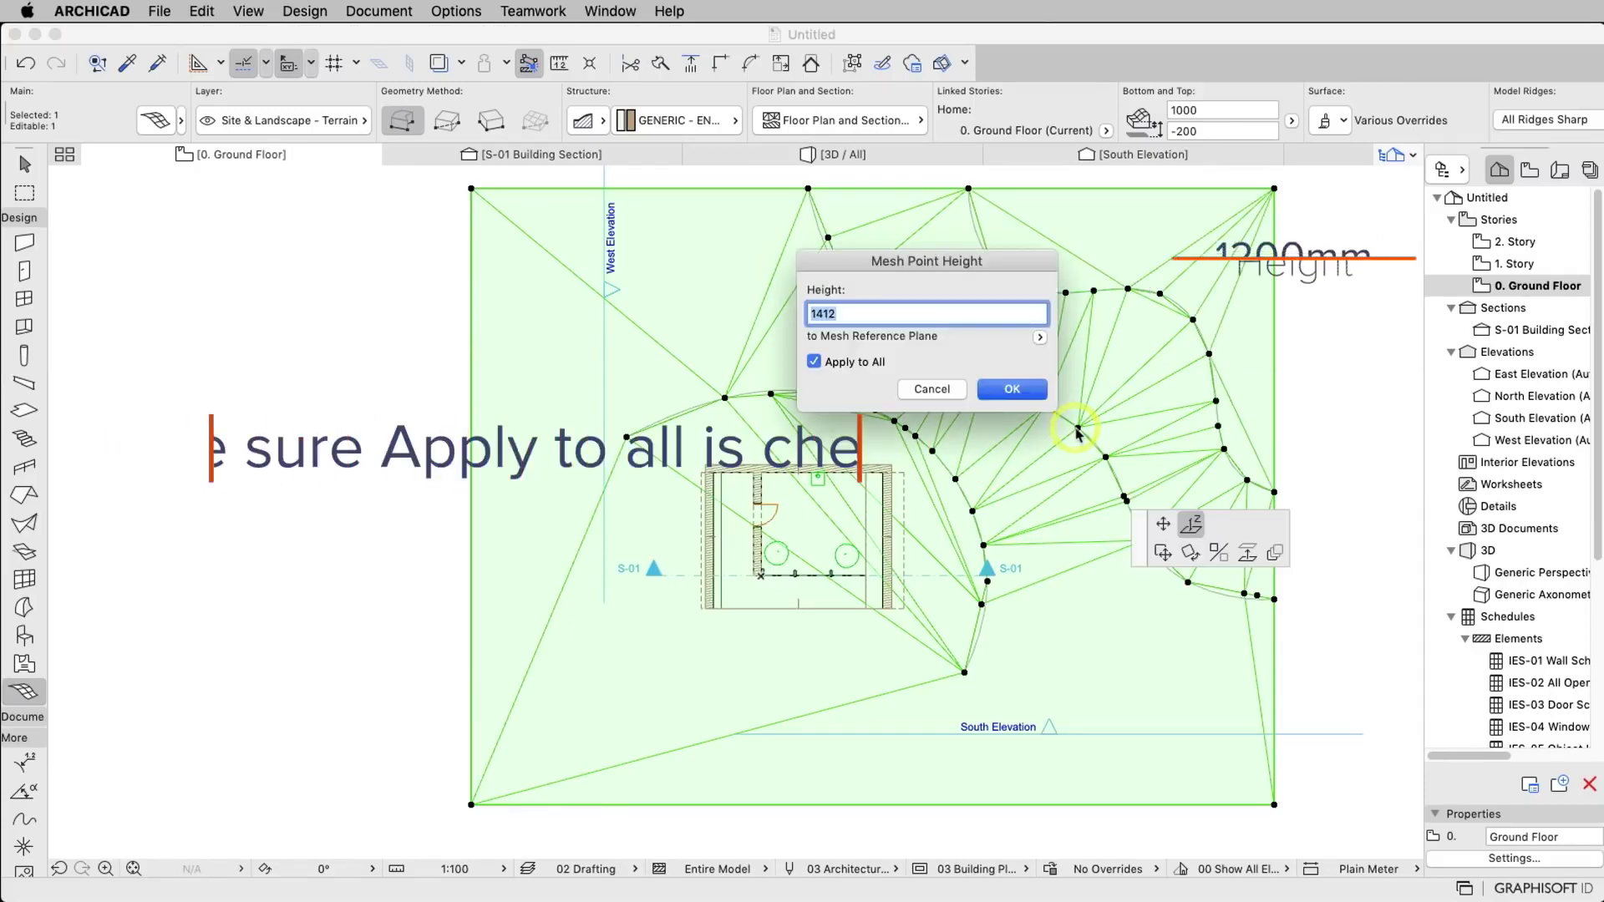
pyautogui.write('00')
pyautogui.click(1011, 390)
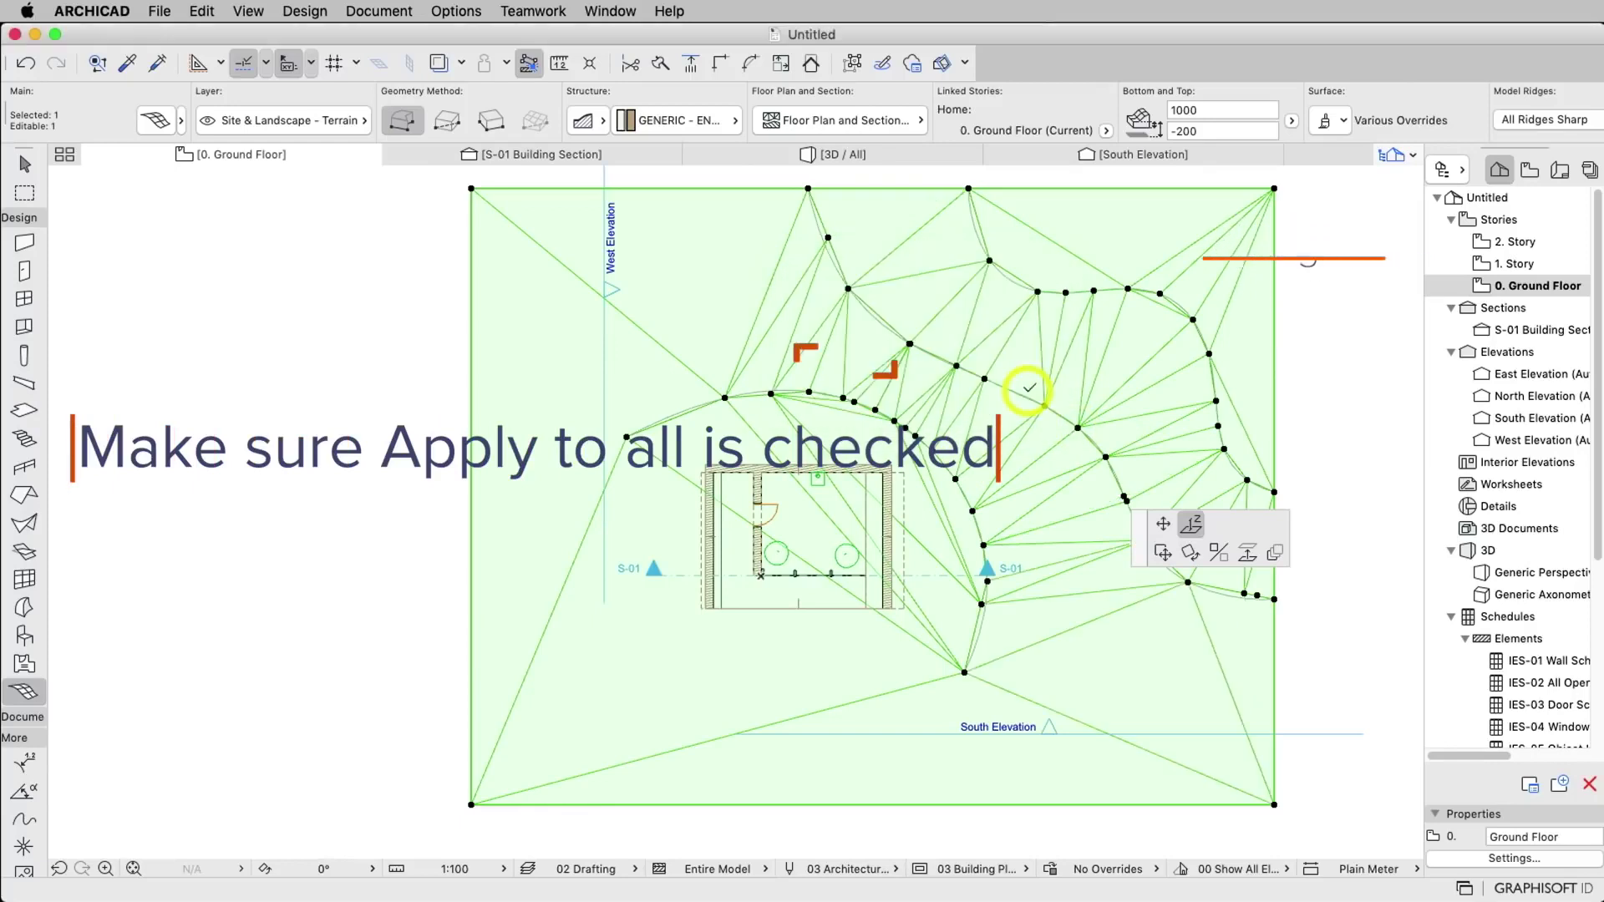
pyautogui.click(931, 451)
pyautogui.write('0')
pyautogui.press('Return')
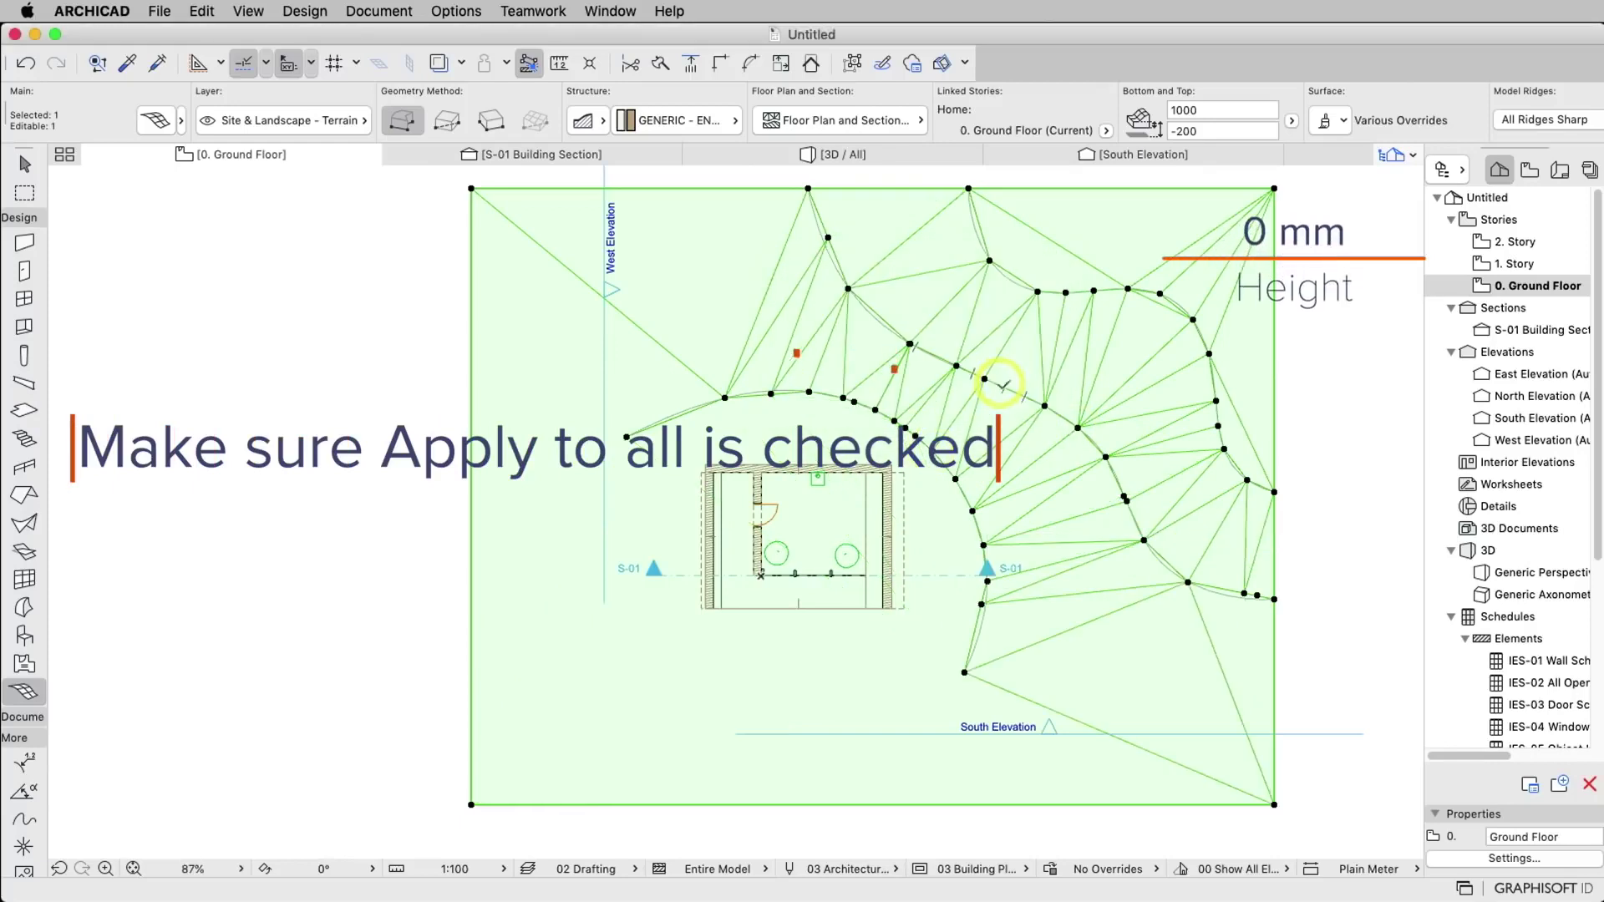
# Orbit the sloping terrain in the 3D view, then return to the plan with the Object tool.
pyautogui.click(843, 154)
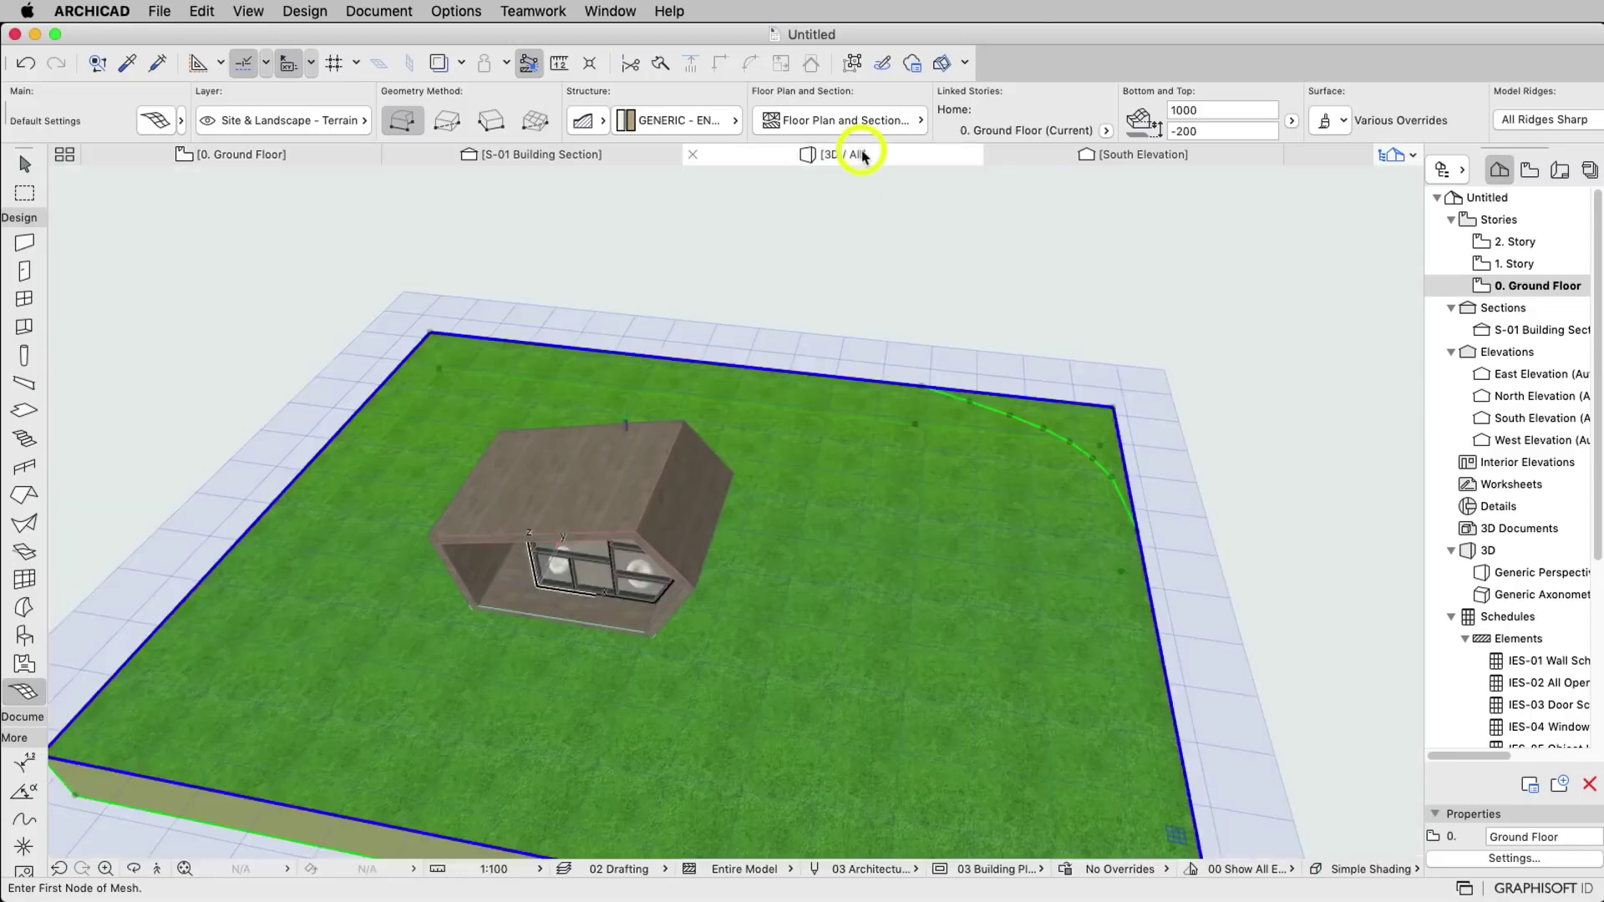
pyautogui.moveTo(786, 573)
pyautogui.keyDown('shift'); pyautogui.mouseDown(button='middle')
pyautogui.moveTo(1329, 468)
pyautogui.moveTo(1033, 556)
pyautogui.mouseUp(button='middle'); pyautogui.keyUp('shift')
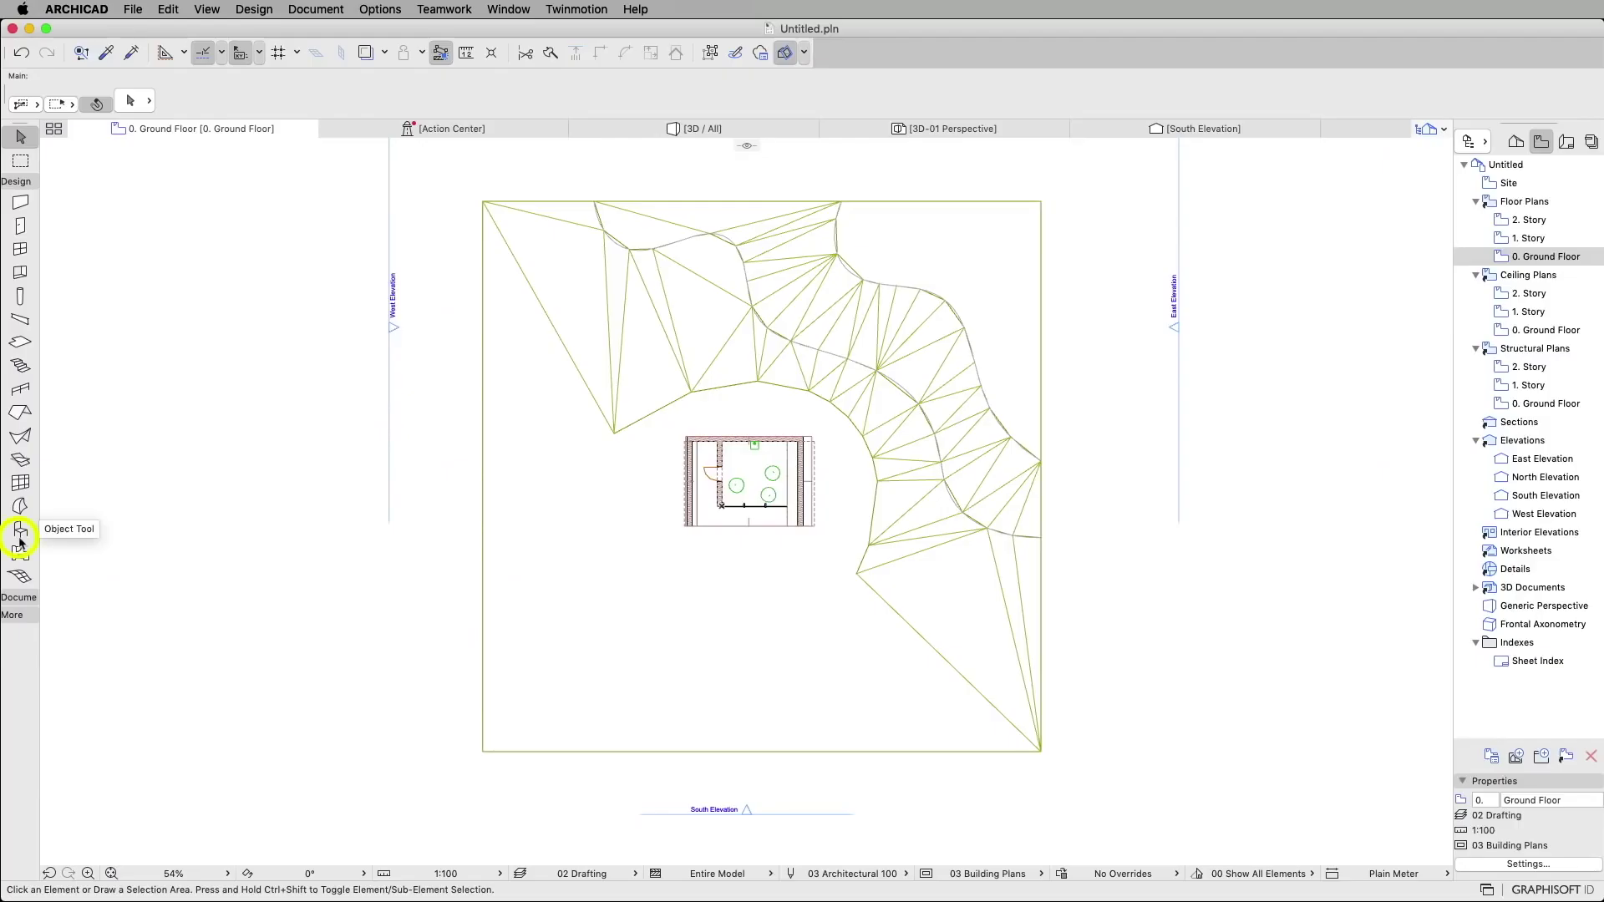
pyautogui.click(20, 531)
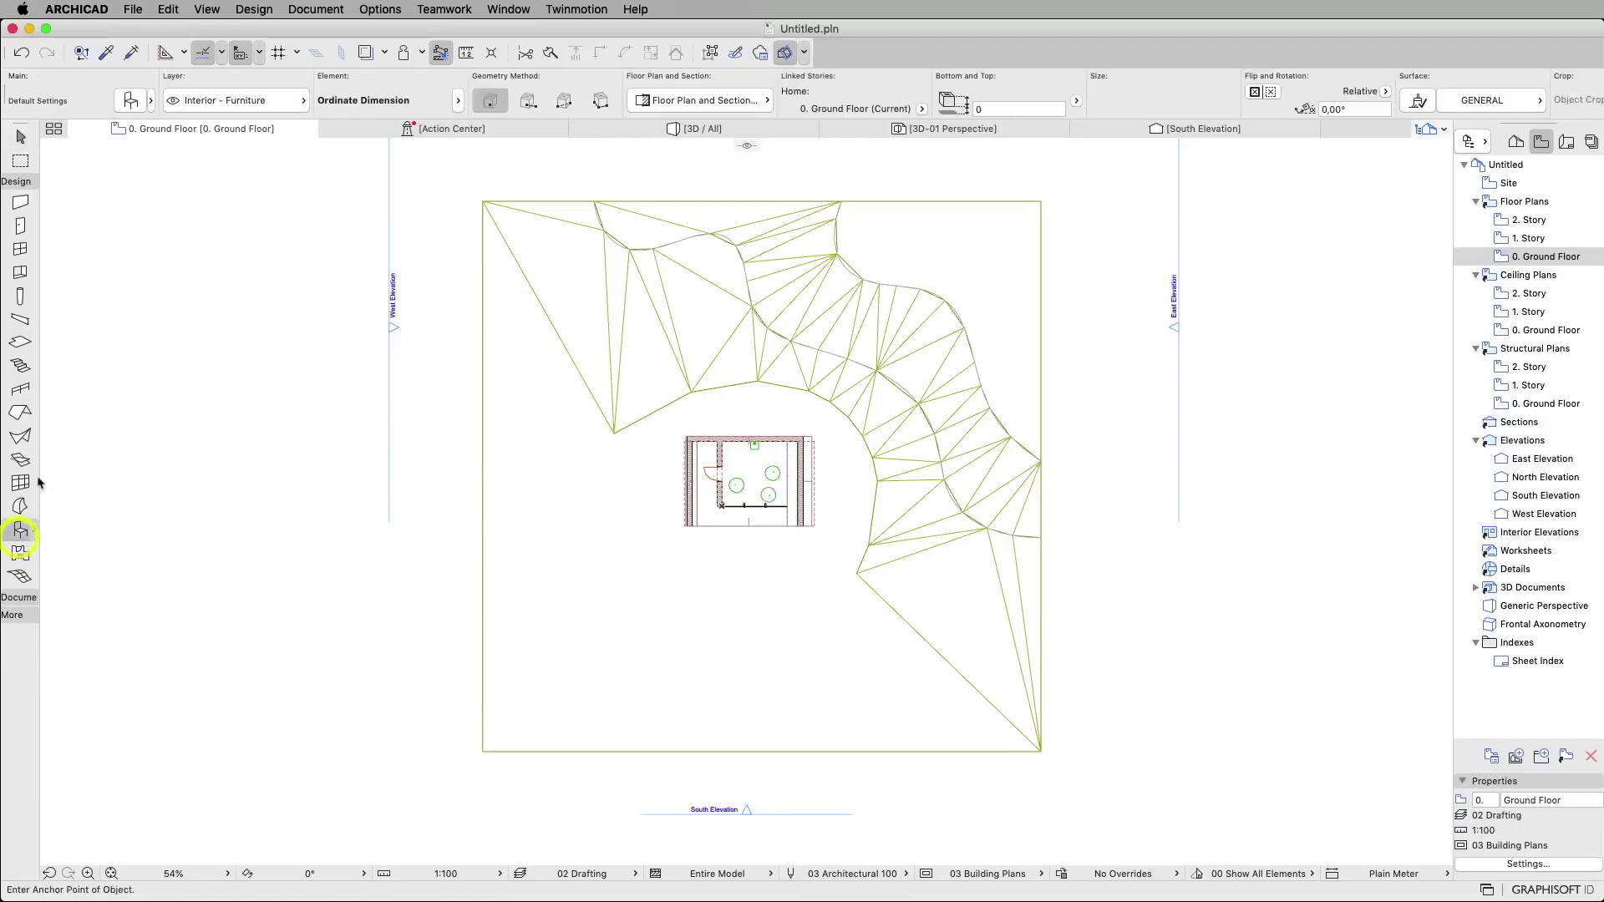
# Pick Deciduous Trees 23 from a 'trees' library search and give it the Autumn plan symbol.
pyautogui.click(130, 102)
pyautogui.write('trees')
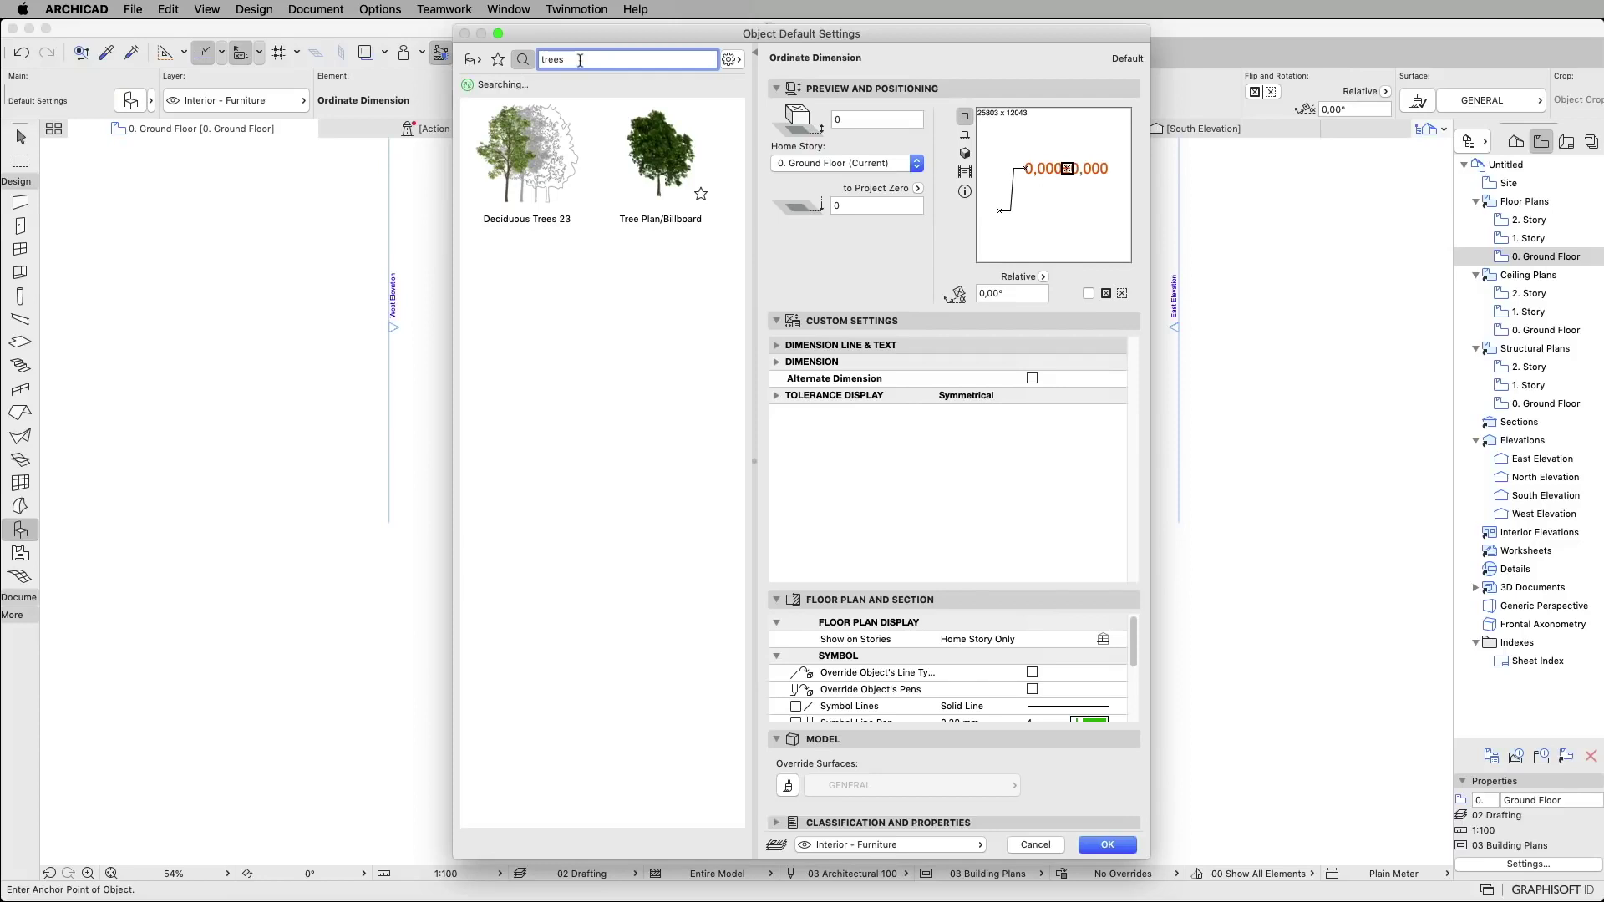
pyautogui.click(548, 159)
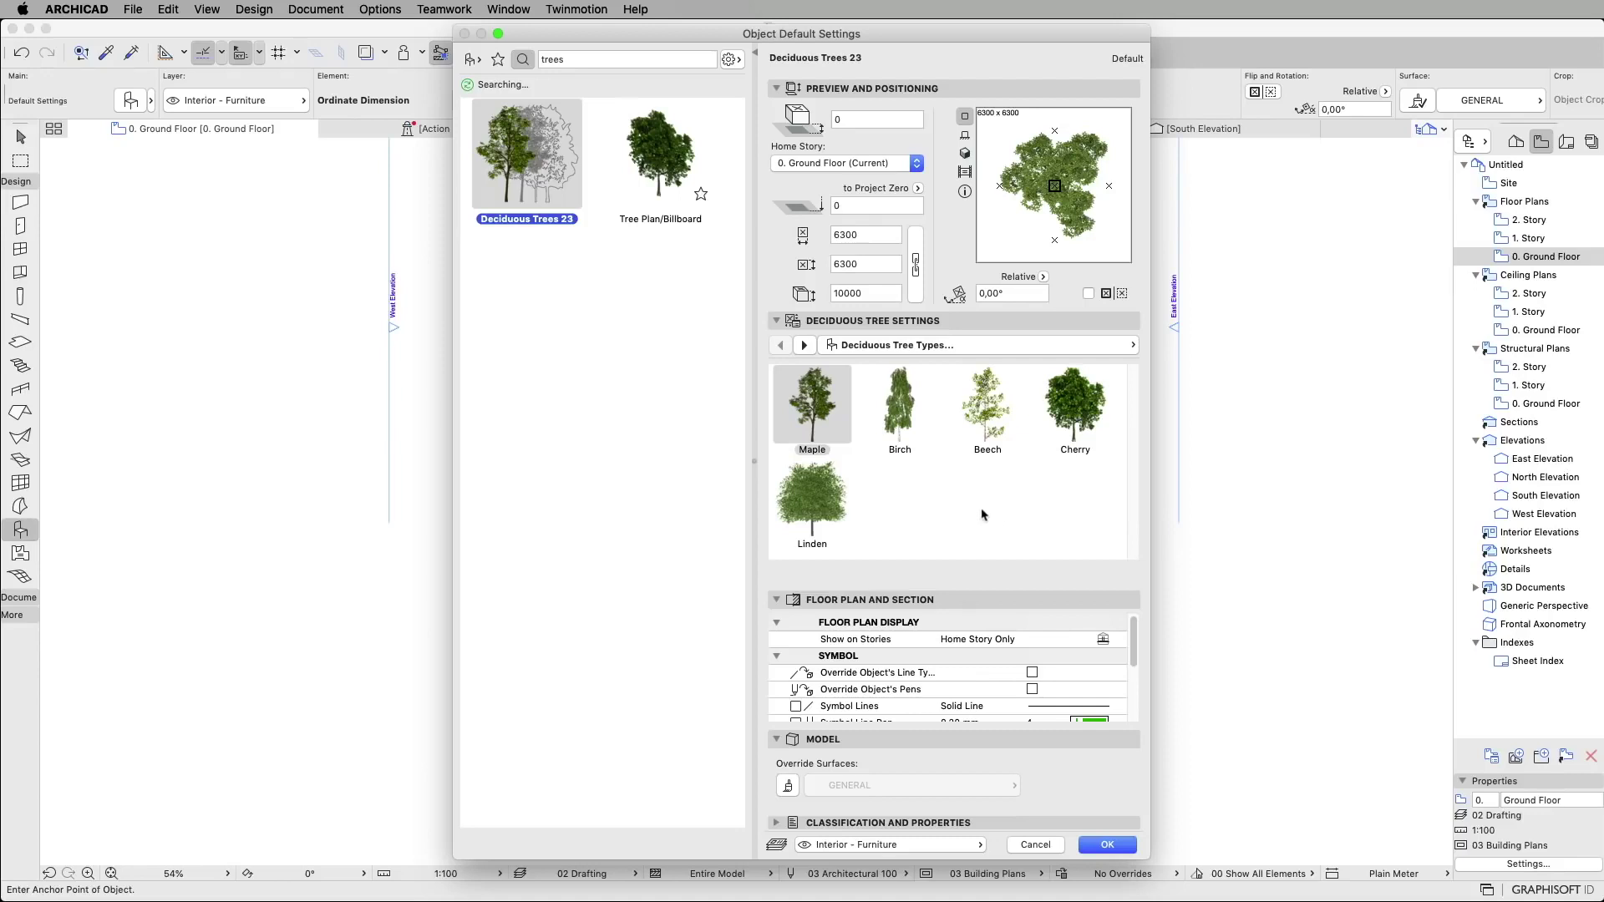
pyautogui.click(805, 346)
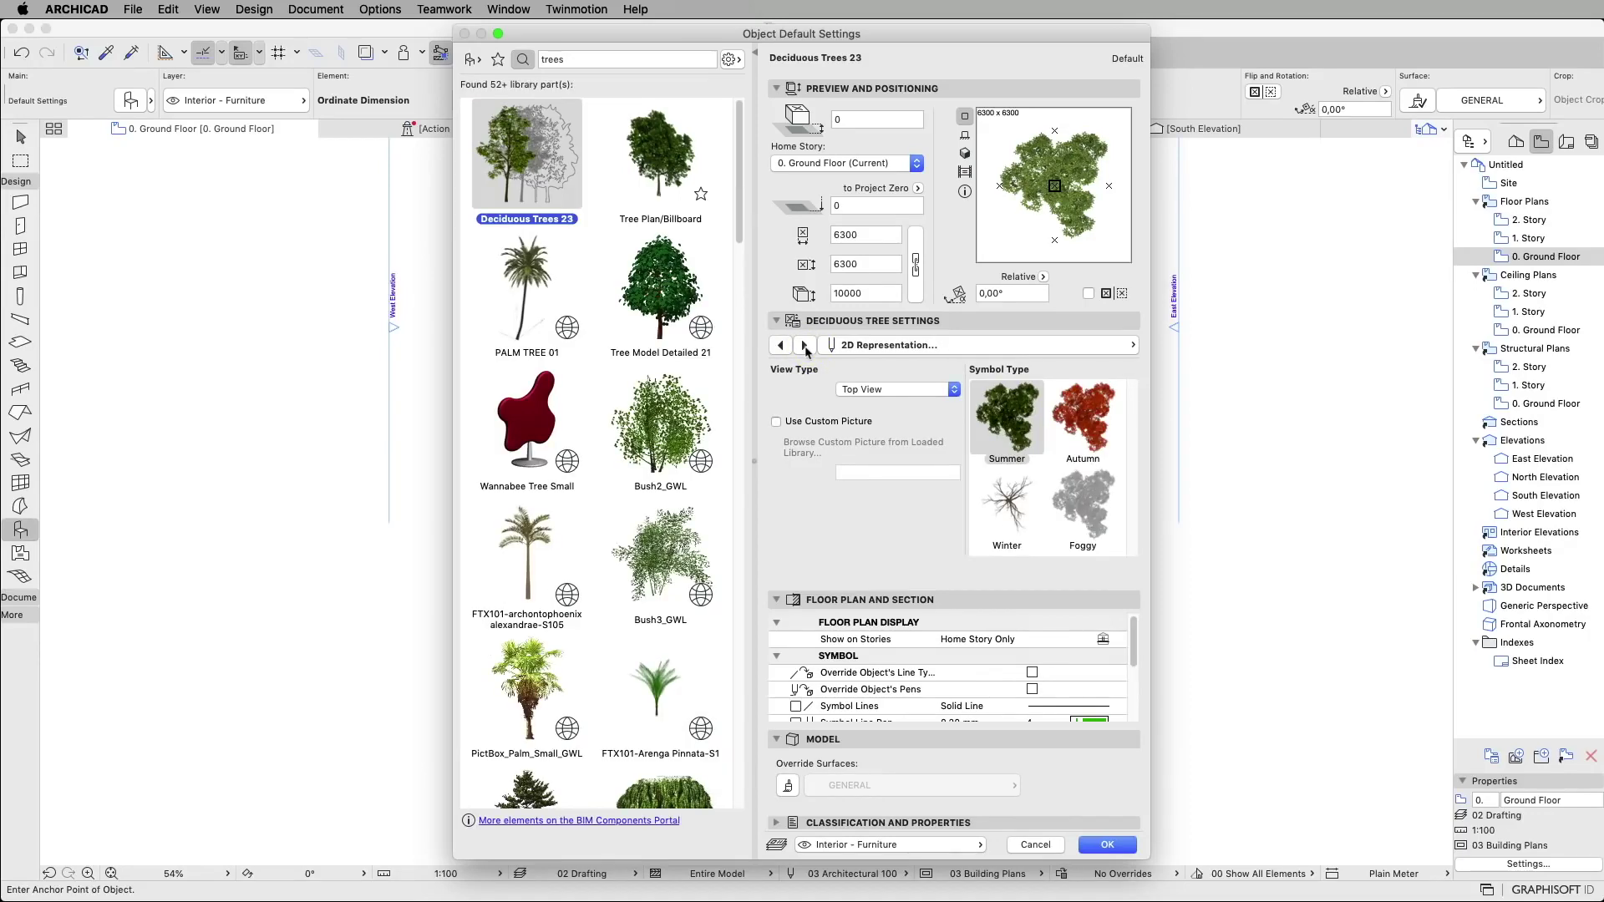
pyautogui.click(1093, 418)
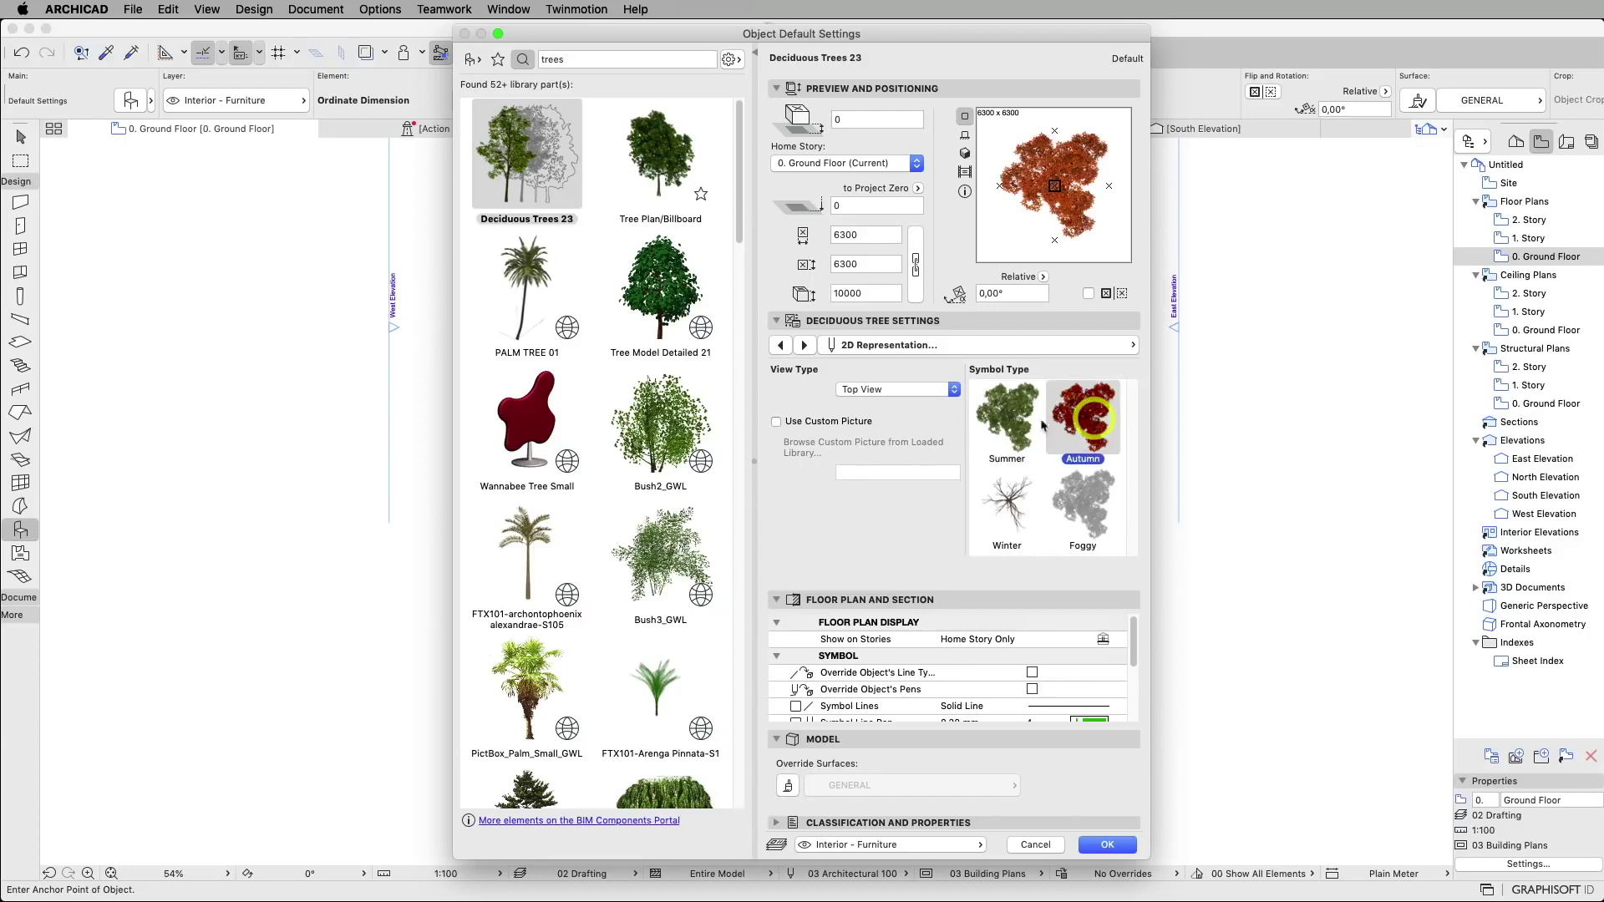
pyautogui.click(779, 346)
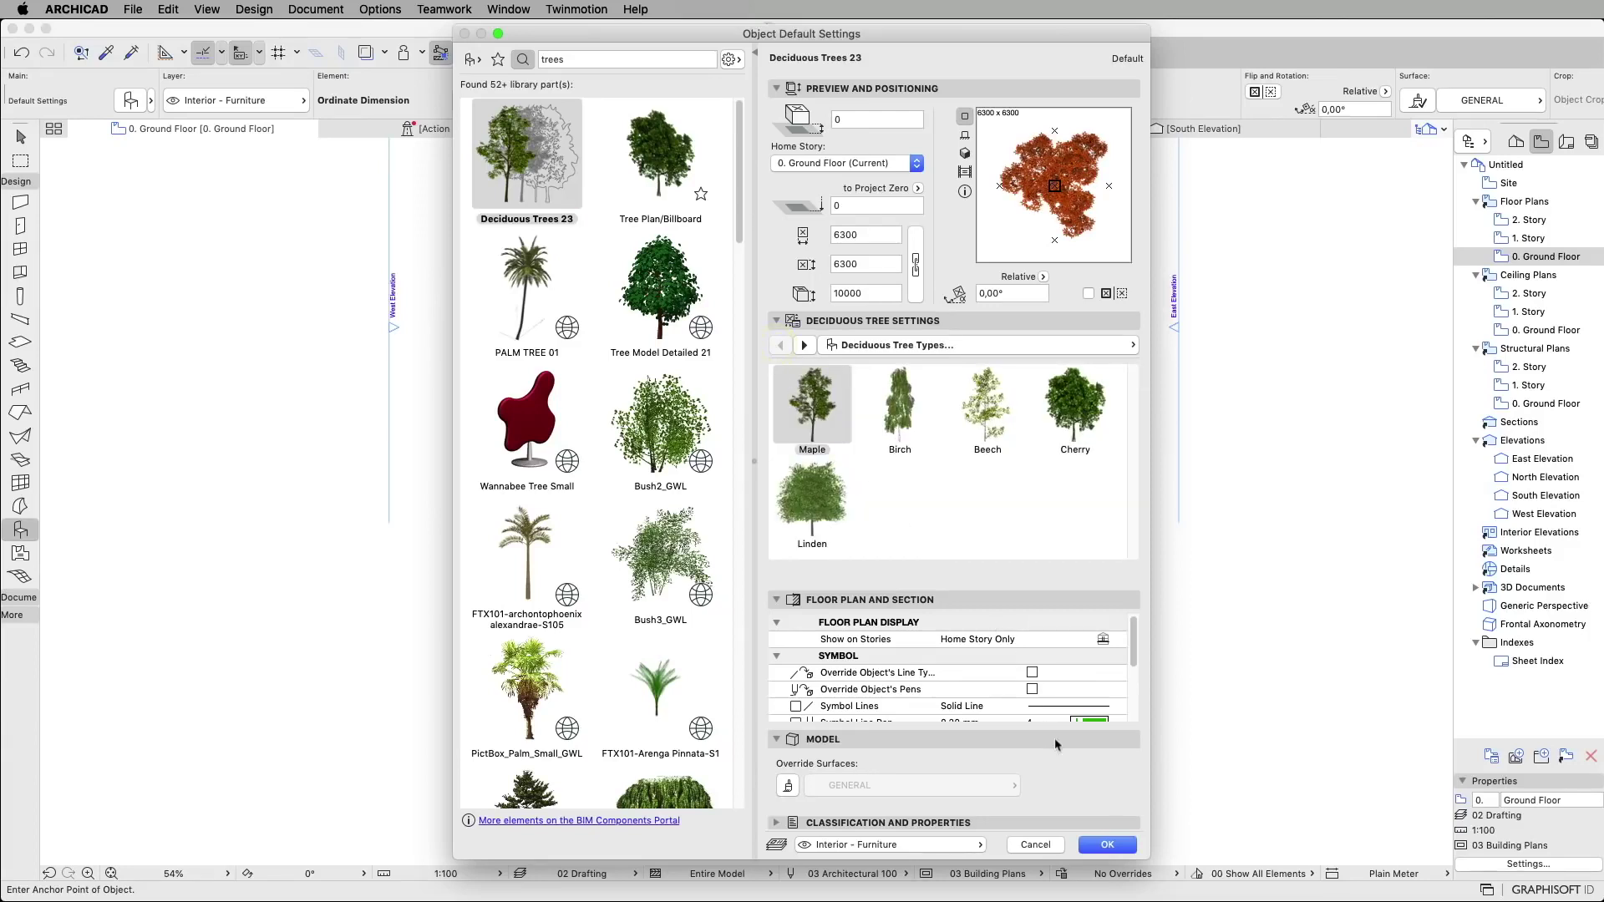
pyautogui.click(1107, 845)
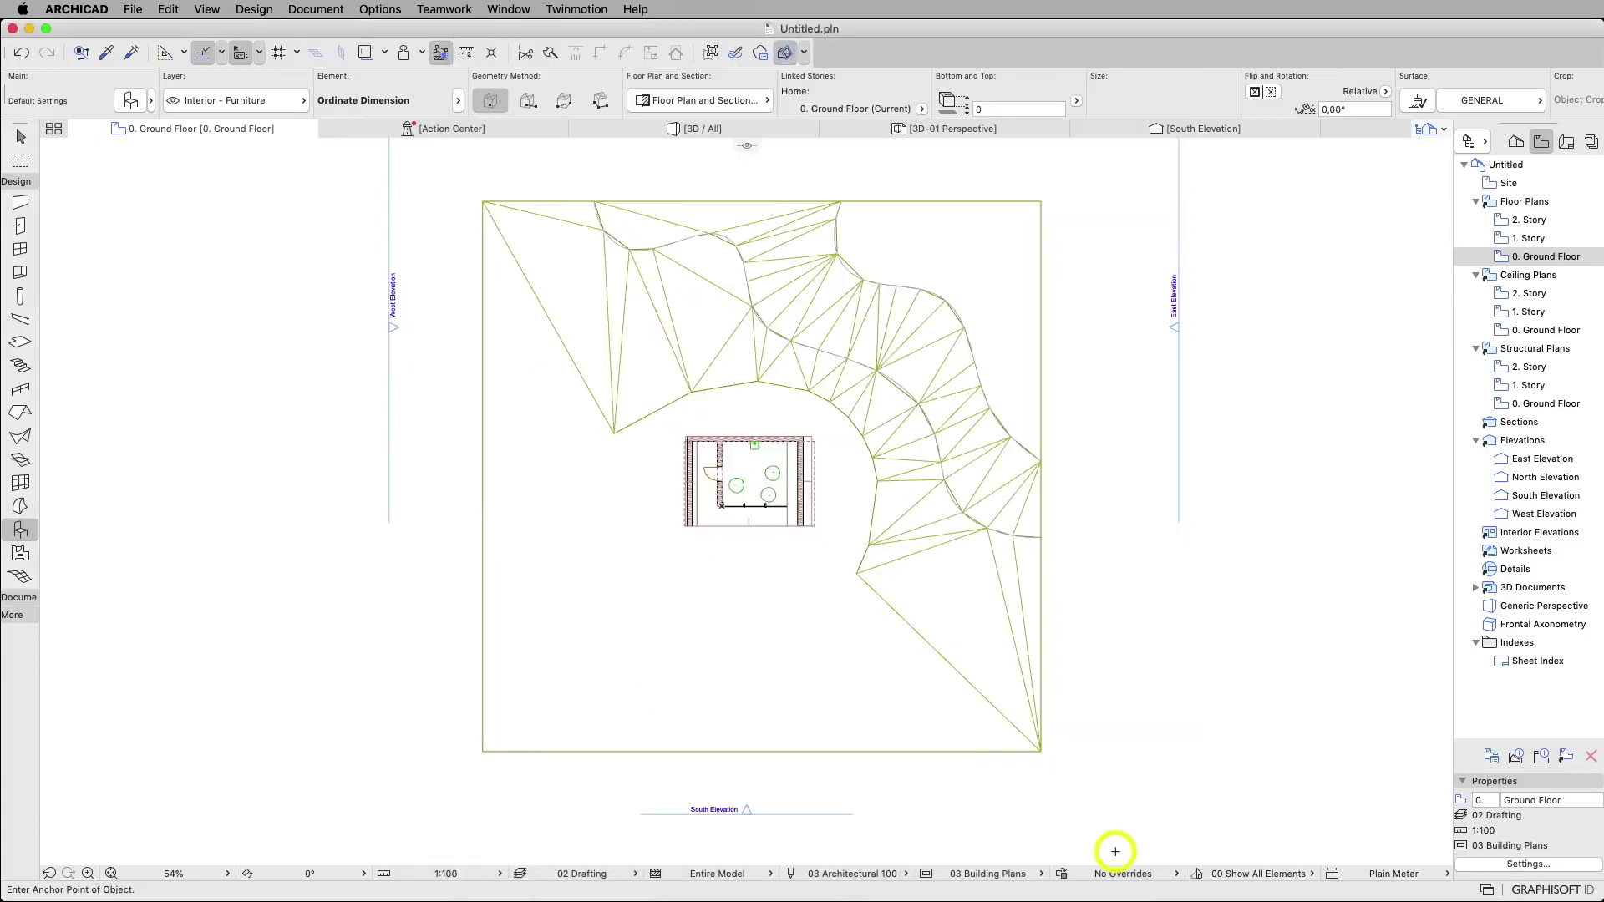
# Place the autumn tree left of the house, then pick Picea Abies and Tree Model Detailed 23.
pyautogui.click(589, 557)
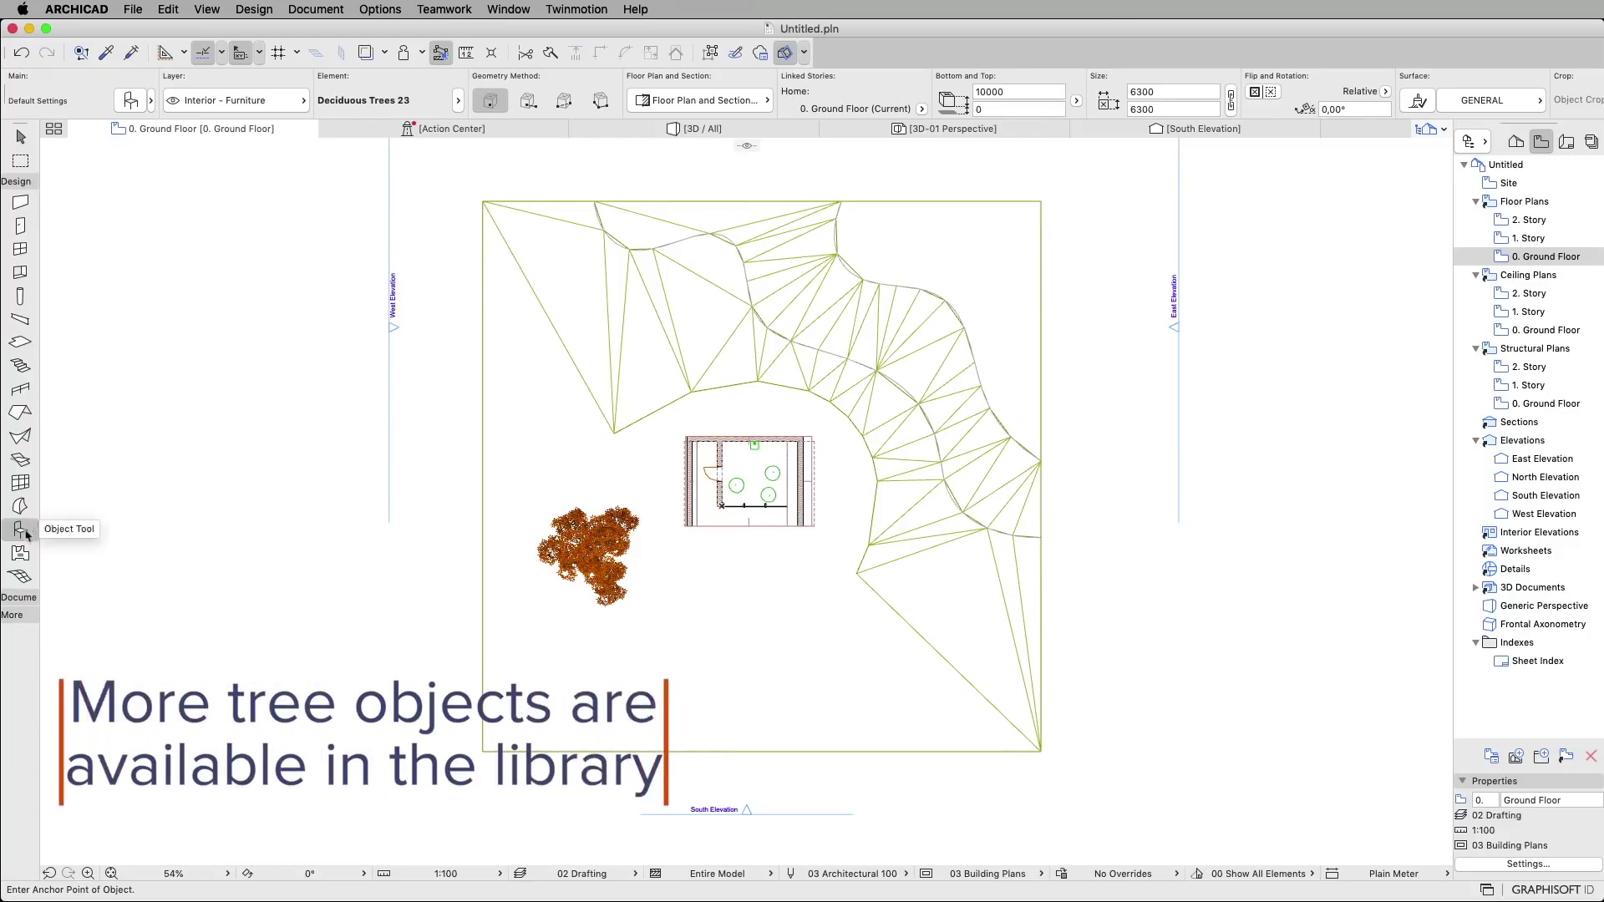
pyautogui.click(131, 101)
pyautogui.write('pine')
pyautogui.press('Return')
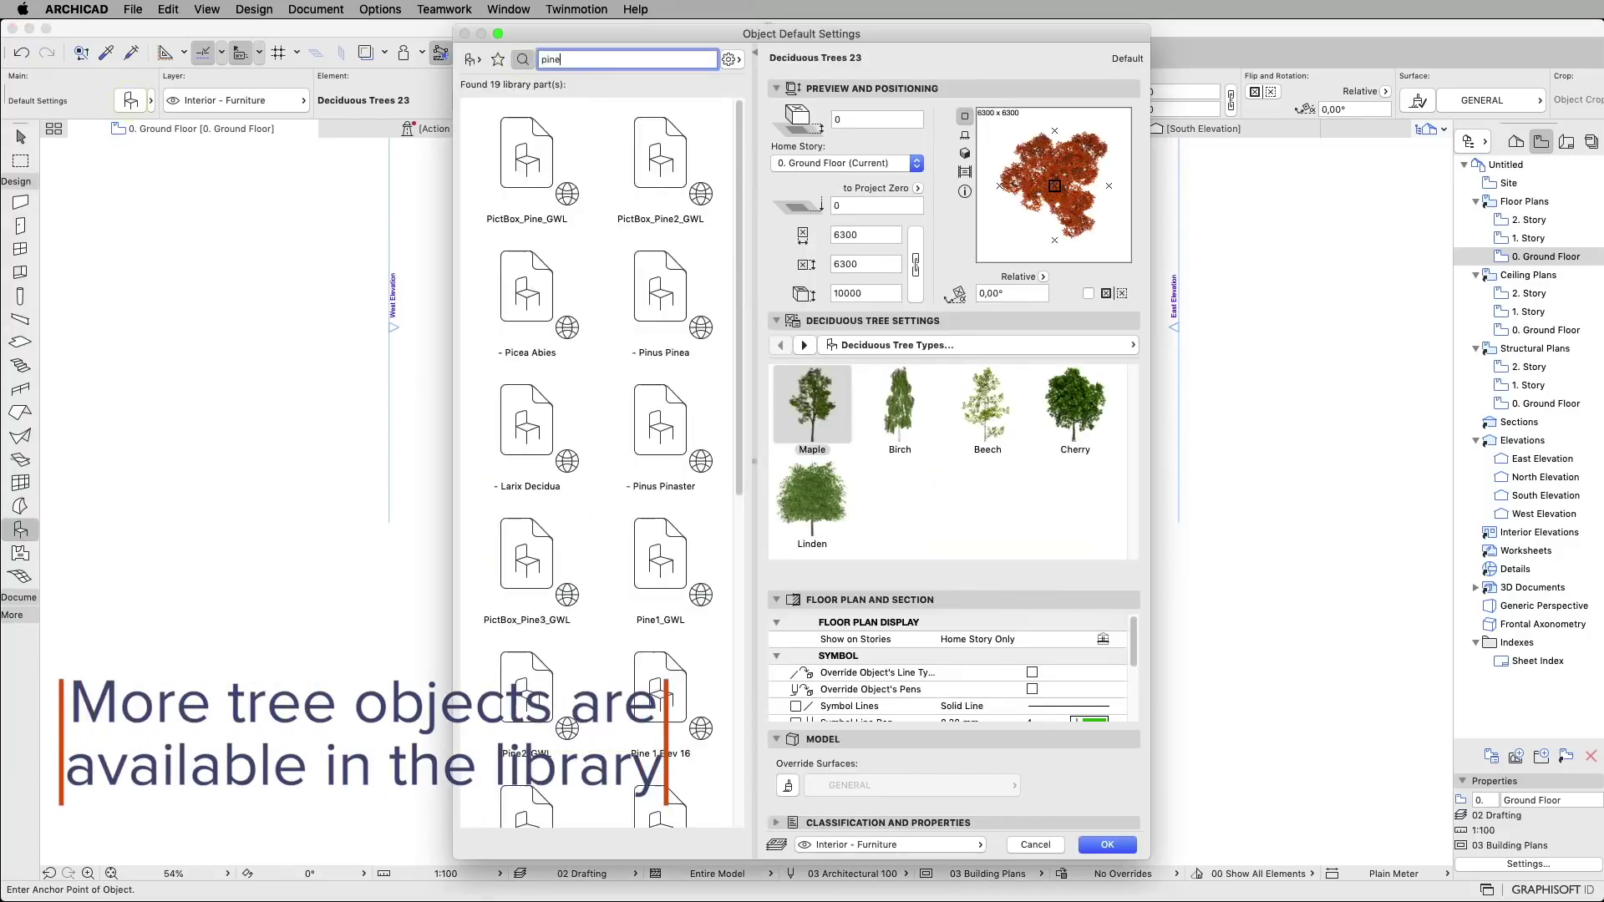
pyautogui.click(533, 292)
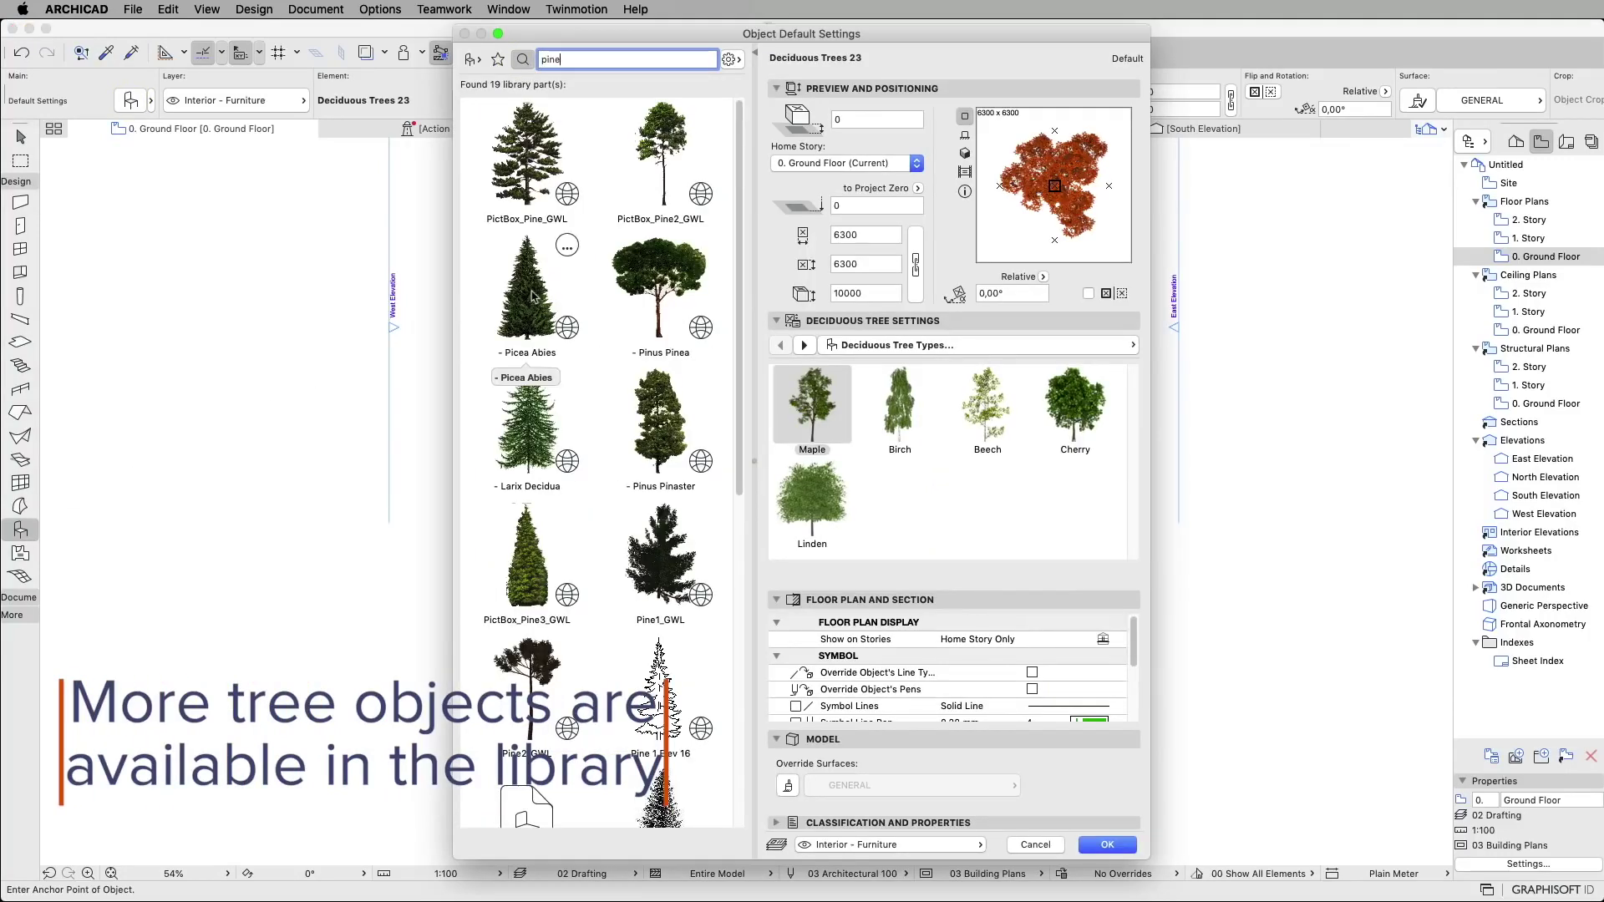
pyautogui.write('tree')
pyautogui.press('Return')
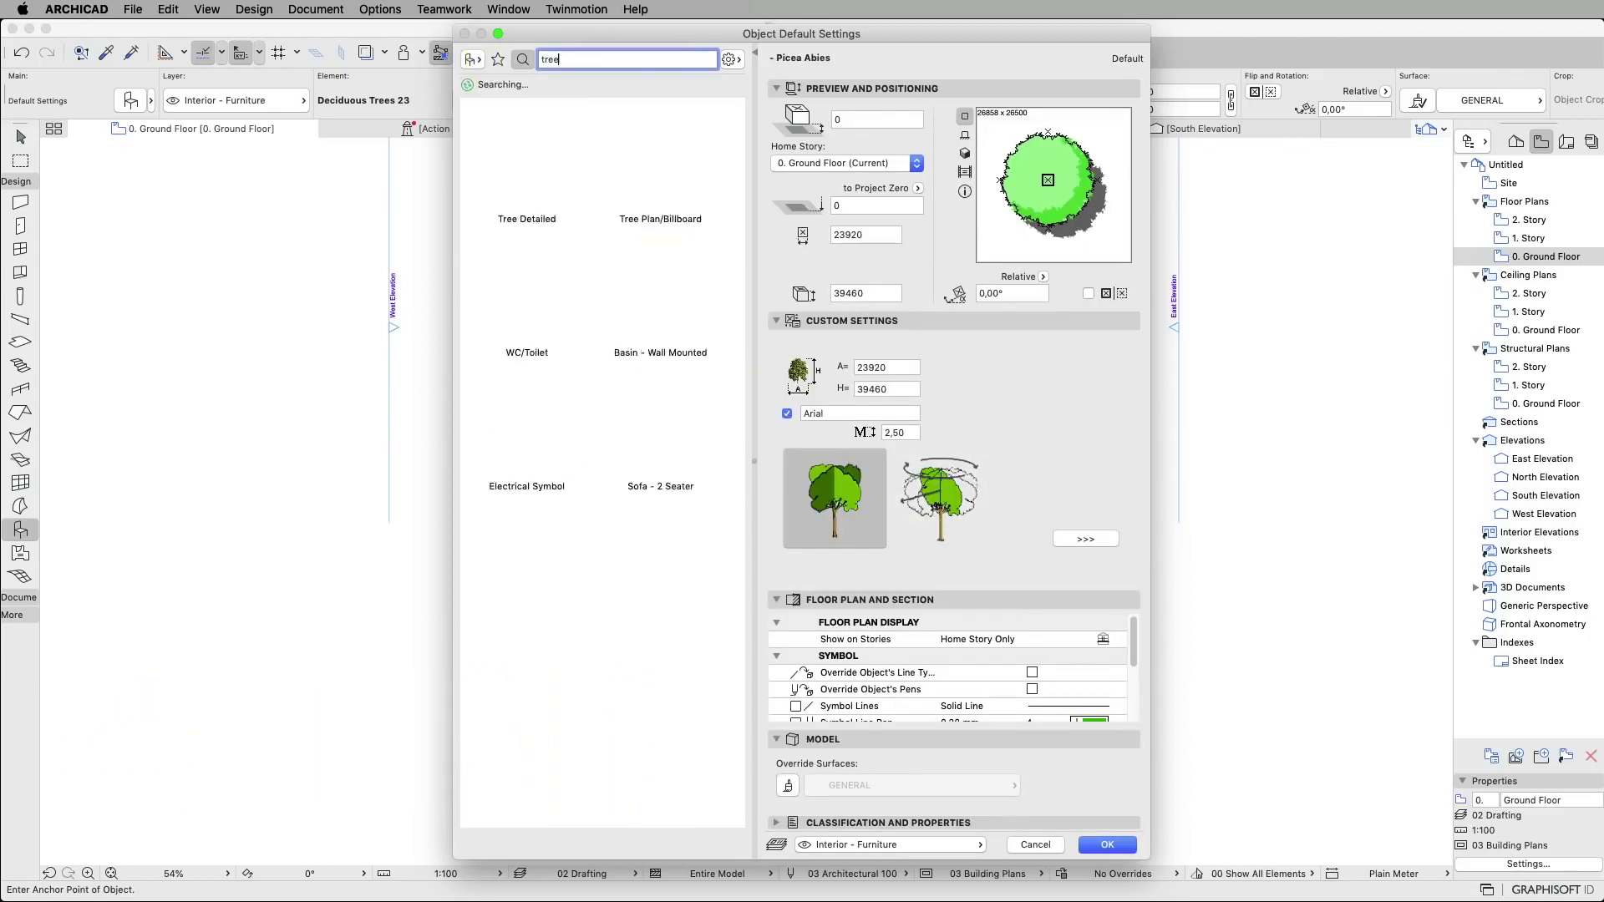
pyautogui.click(697, 250)
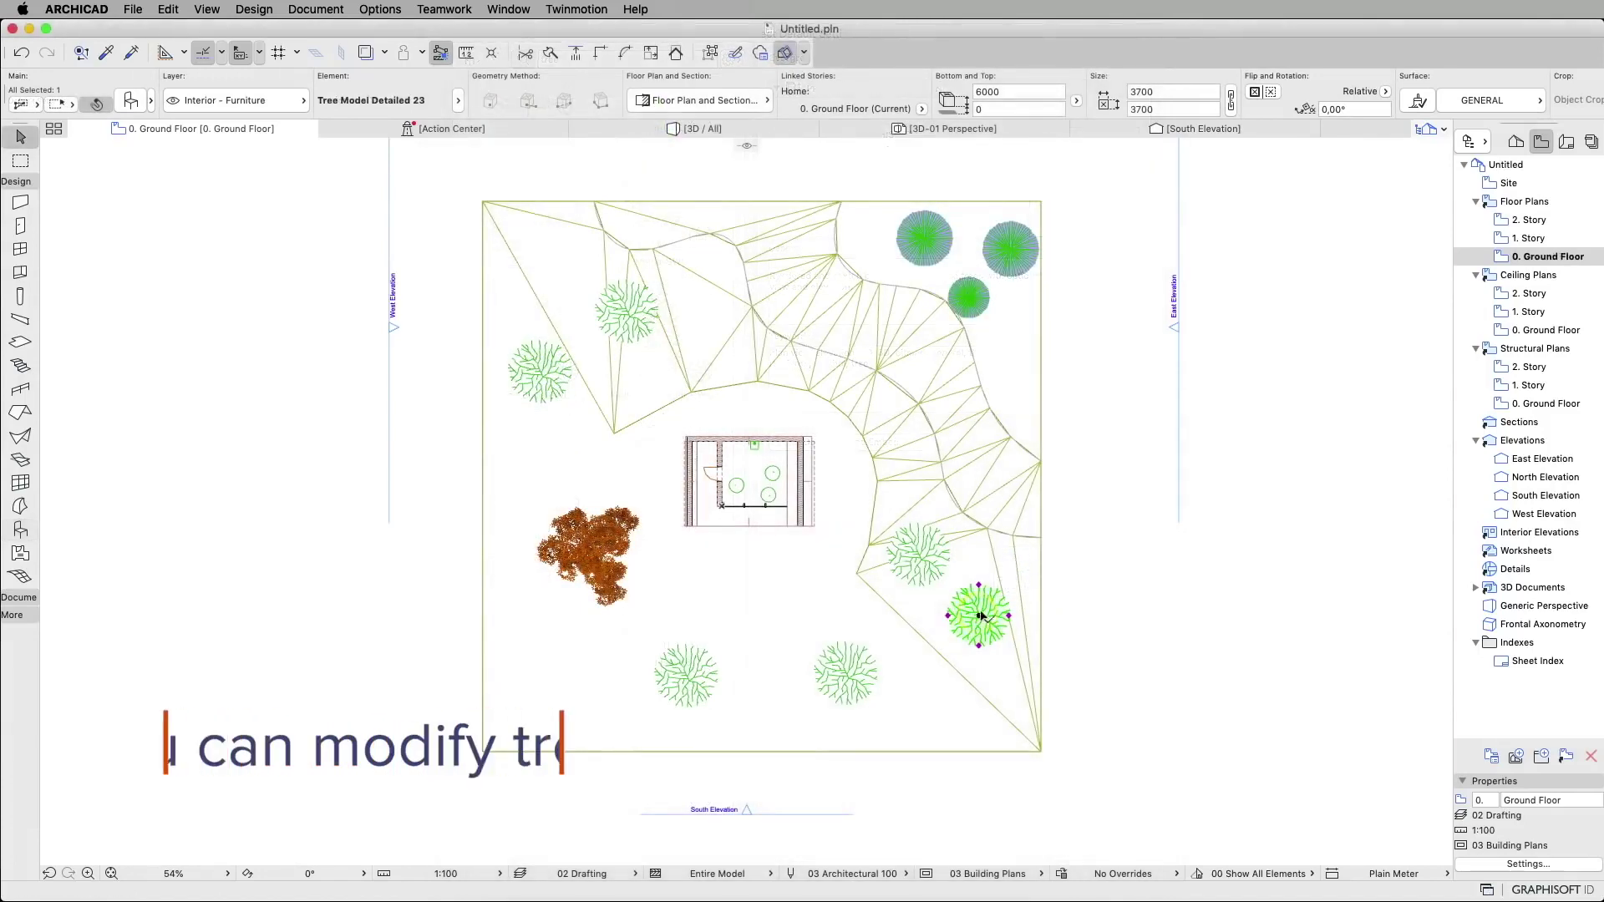
# Resize the lower-right tree's height and width in the Info Box, then select the upper lower-right tree.
pyautogui.click(973, 92)
pyautogui.moveTo(1164, 109); pyautogui.dragTo(1128, 110)
pyautogui.press('Return')
pyautogui.click(1166, 566)
pyautogui.click(918, 555)
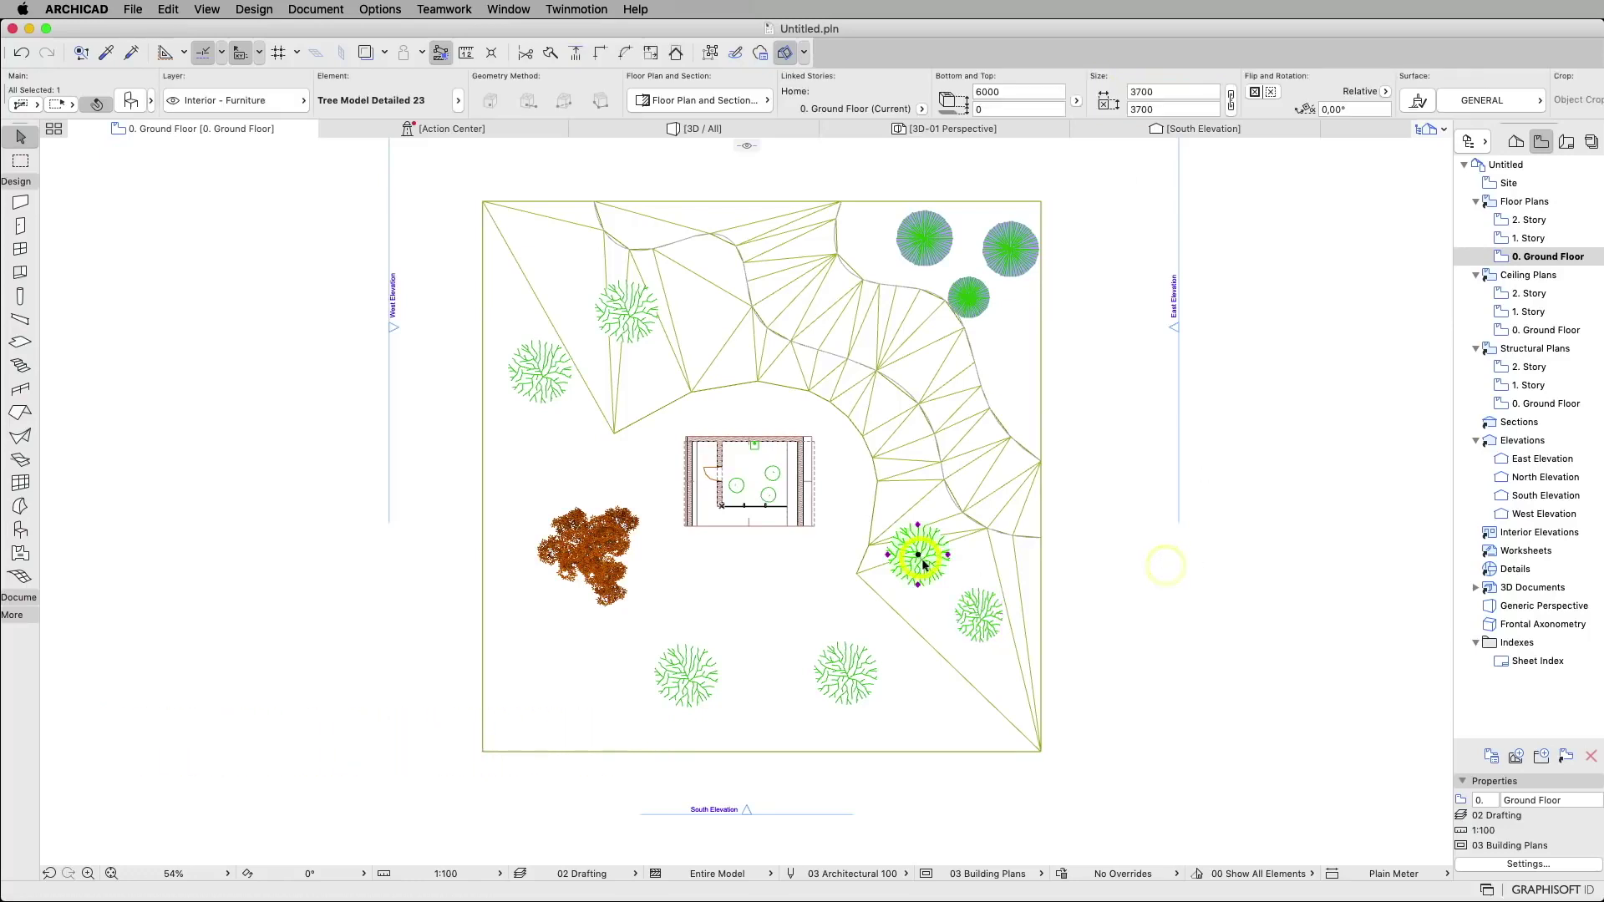
# Multiply both lower-right trees into 4 distributed, randomly rotated copies, starting the path at the lower tree.
pyautogui.keyDown('shift'); pyautogui.click(985, 623); pyautogui.keyUp('shift')
pyautogui.rightClick(983, 617)
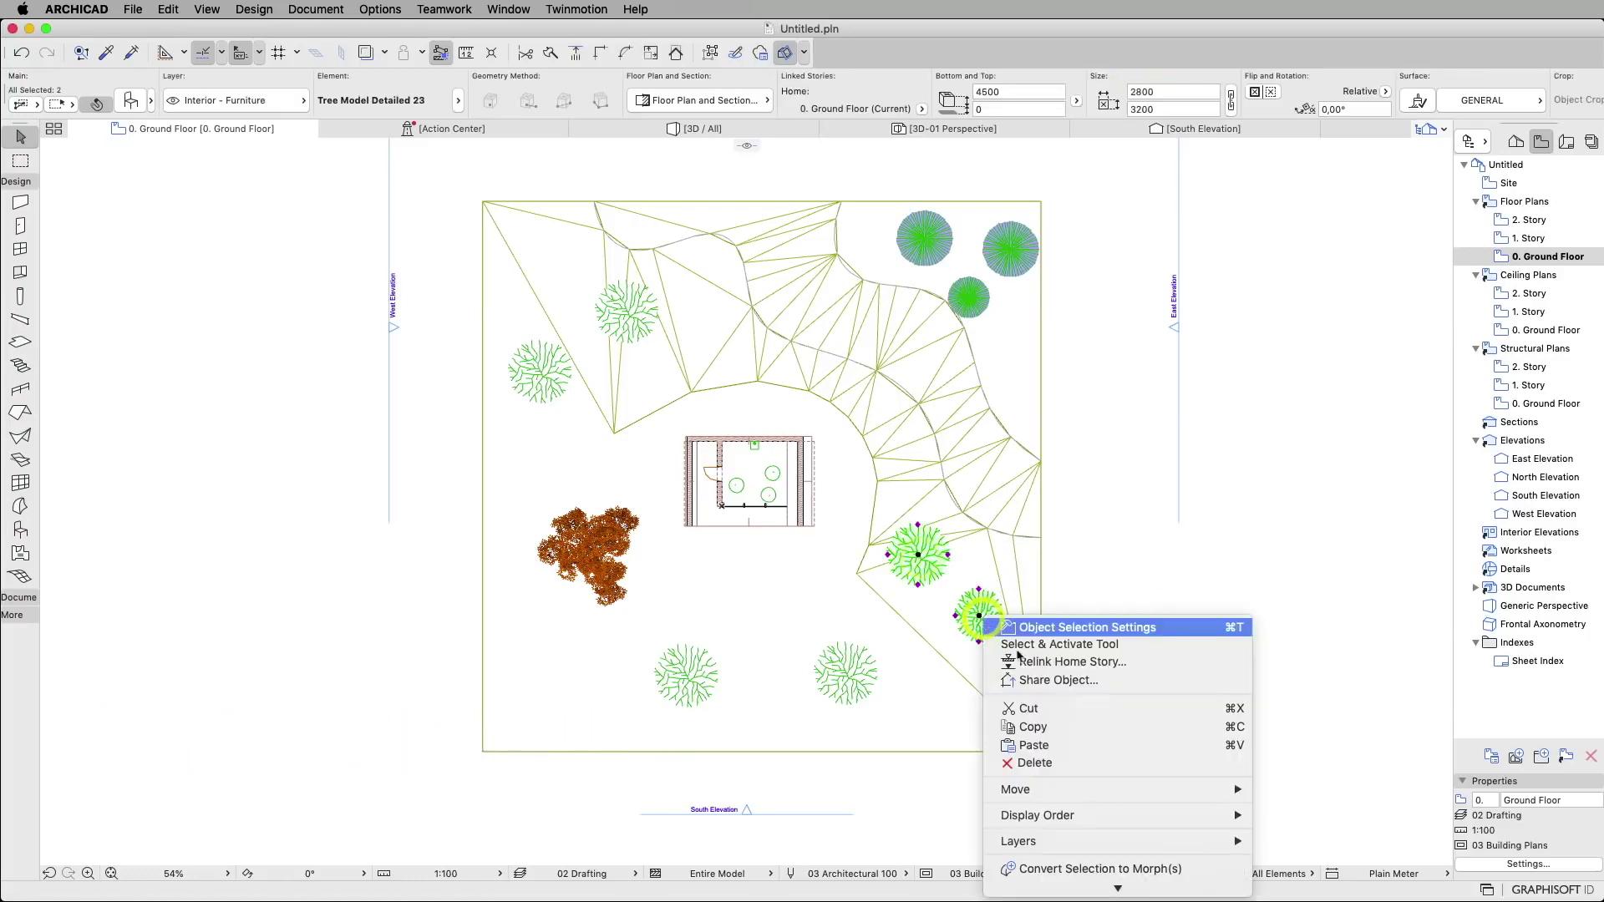
pyautogui.moveTo(1115, 790)
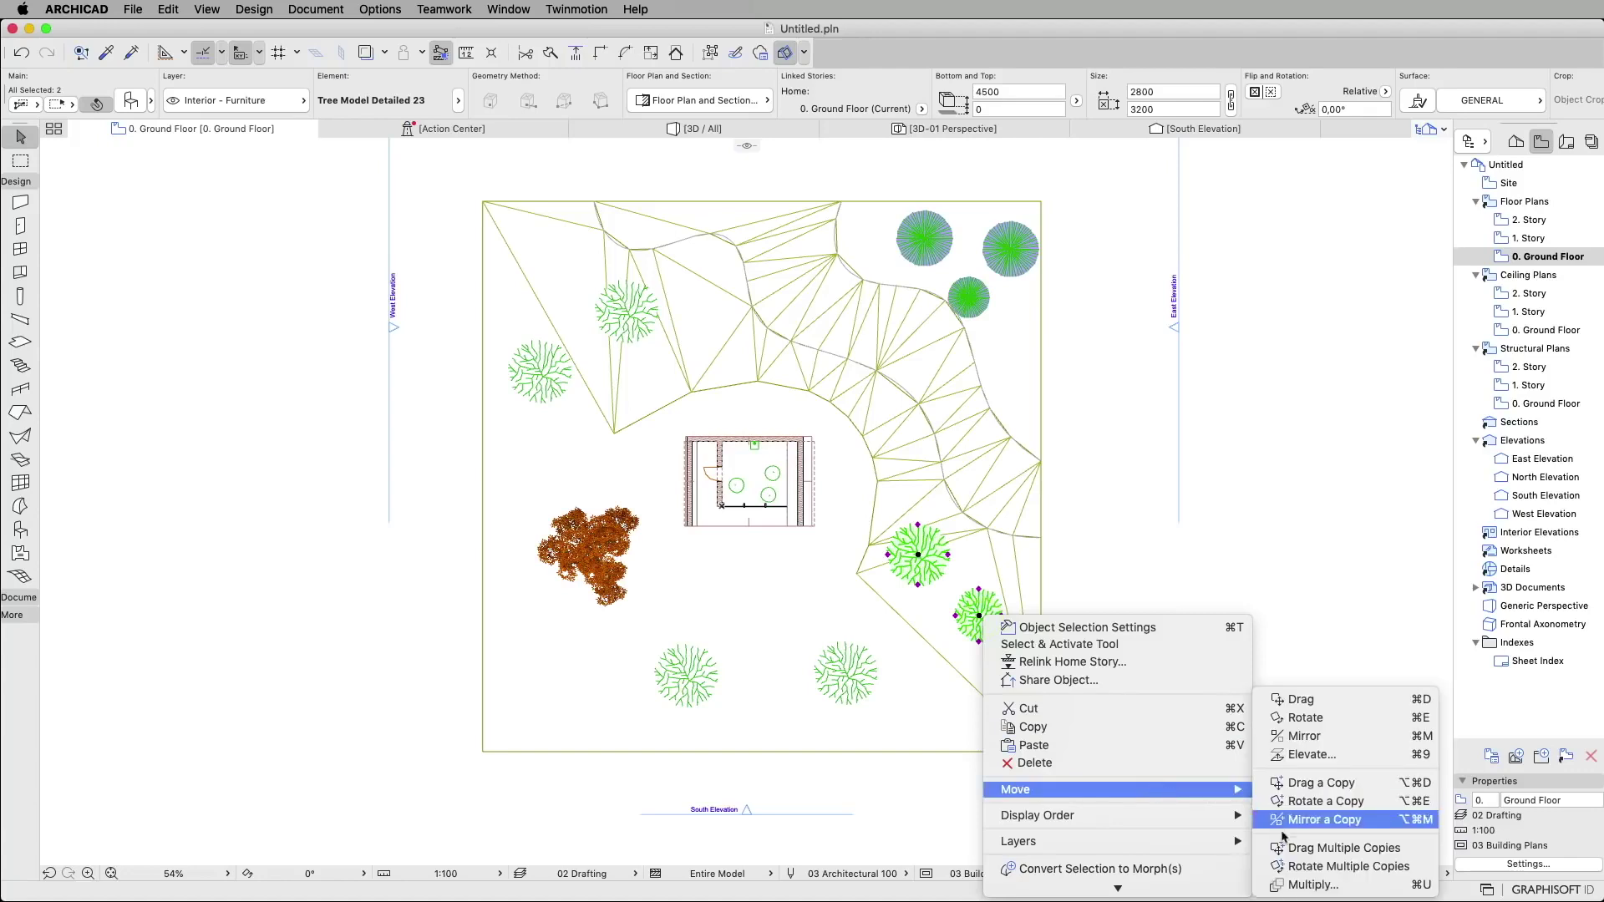
pyautogui.click(1311, 885)
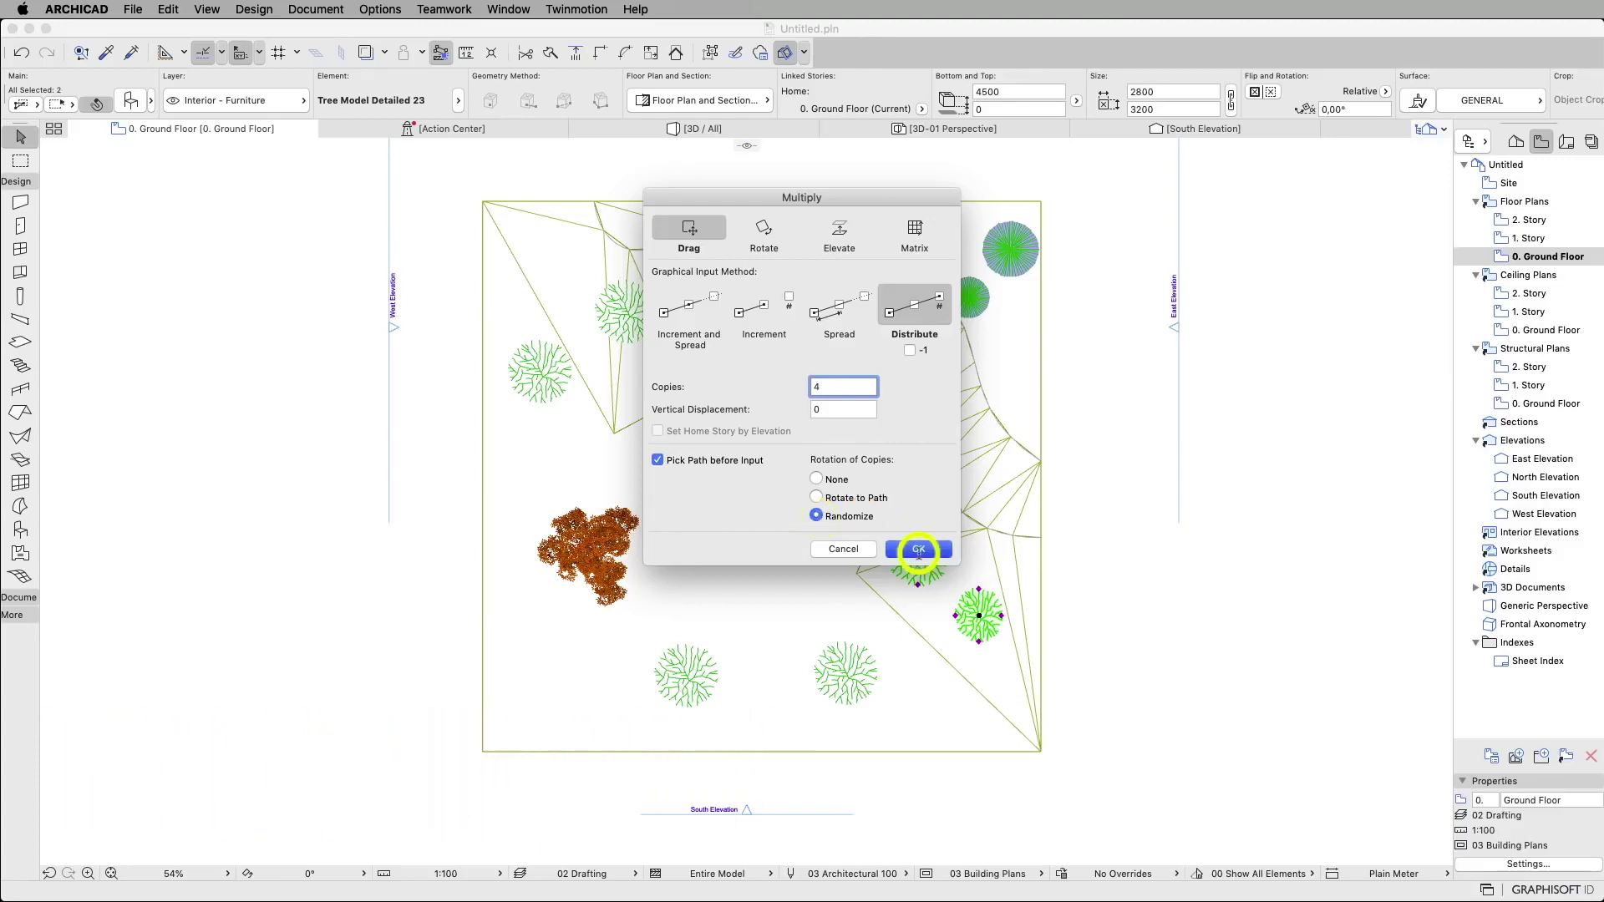
pyautogui.click(919, 549)
pyautogui.click(978, 615)
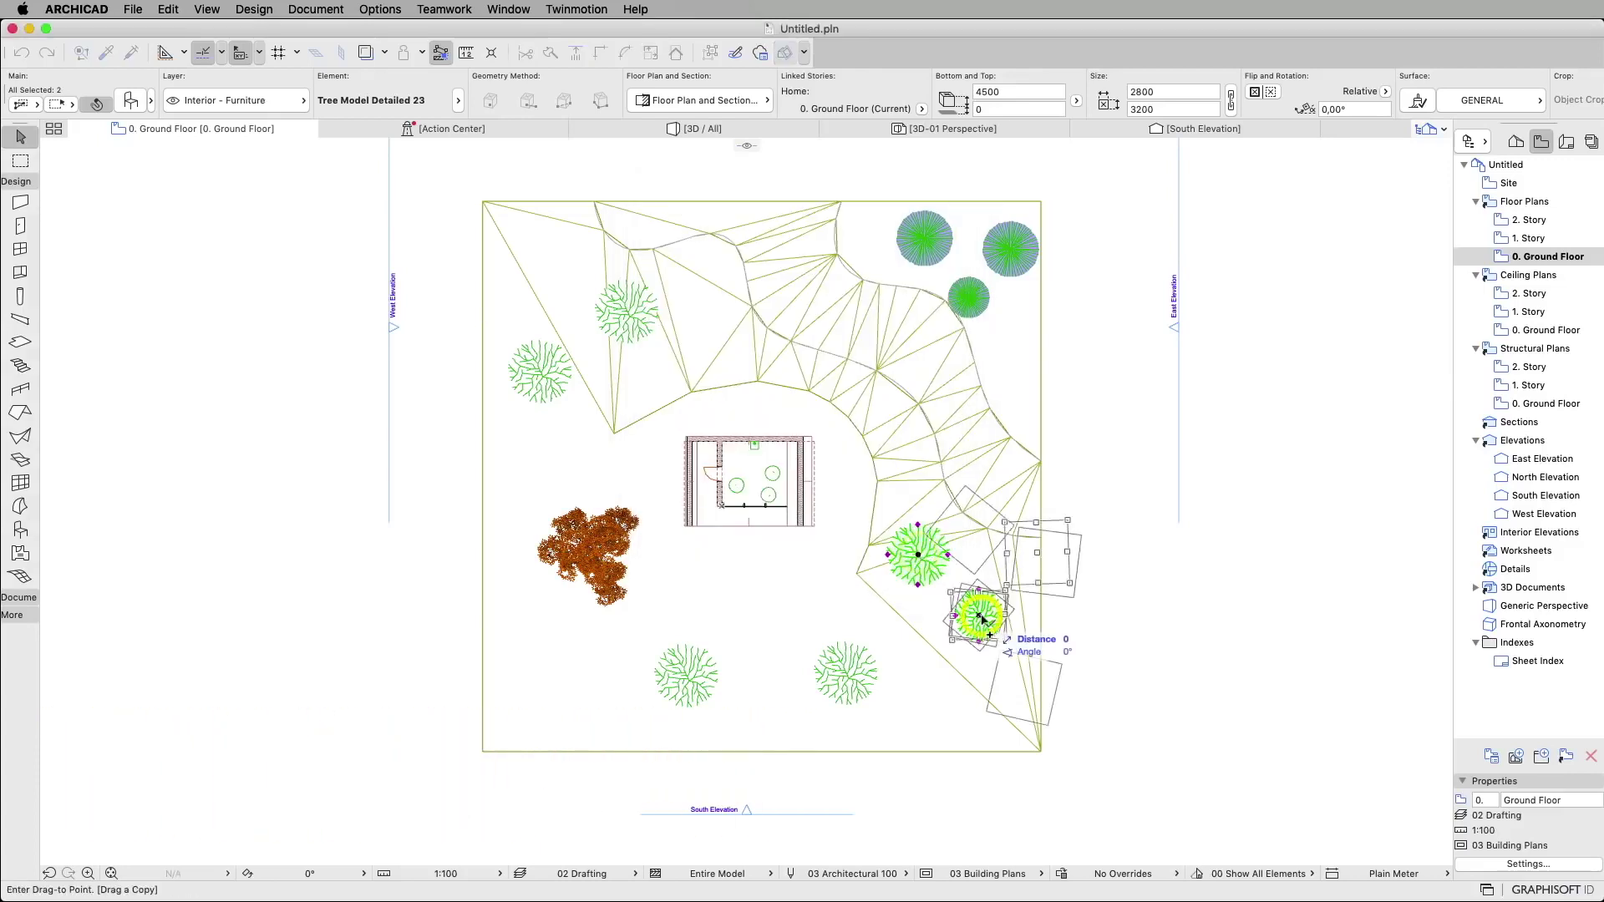
# End the copy path toward the terrain's top and view the house among the trees in 3D.
pyautogui.click(765, 306)
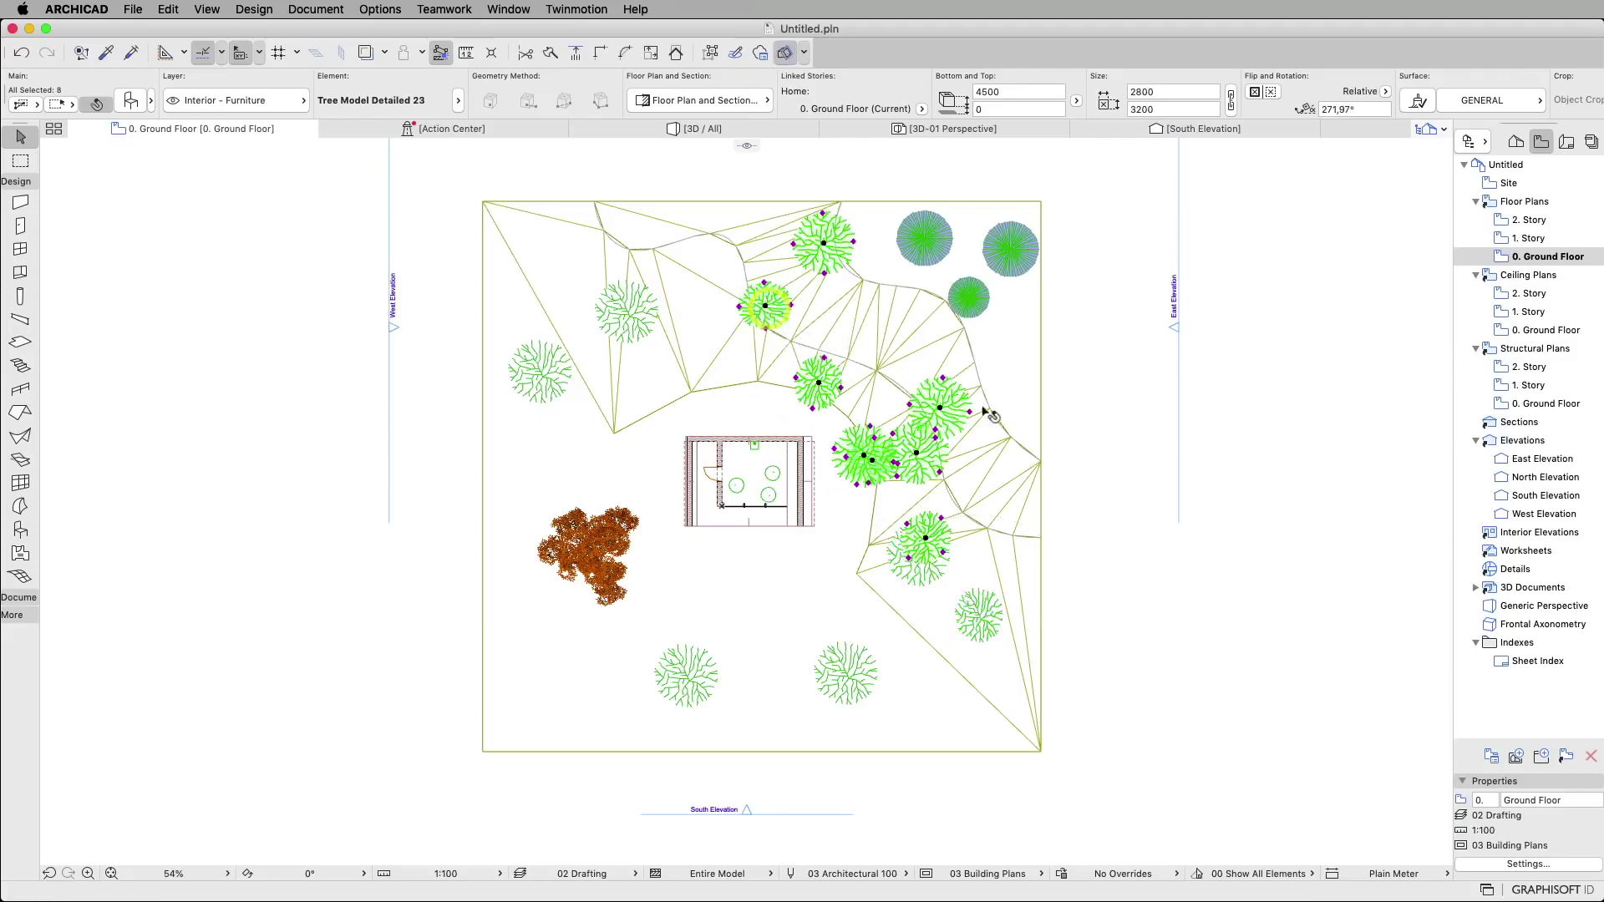
pyautogui.click(722, 132)
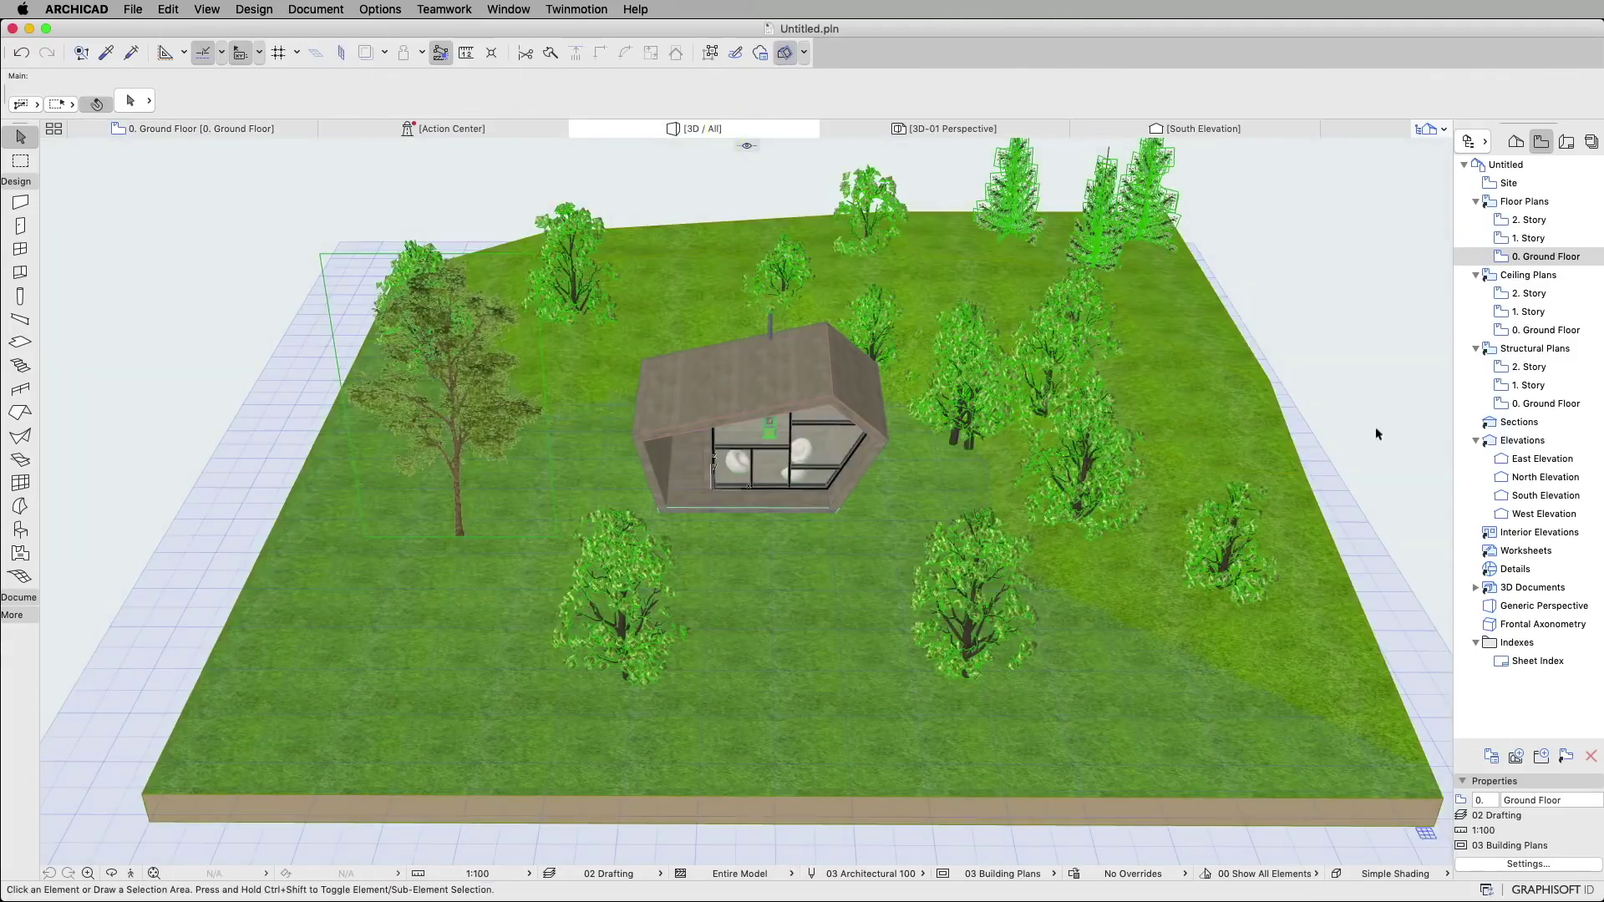